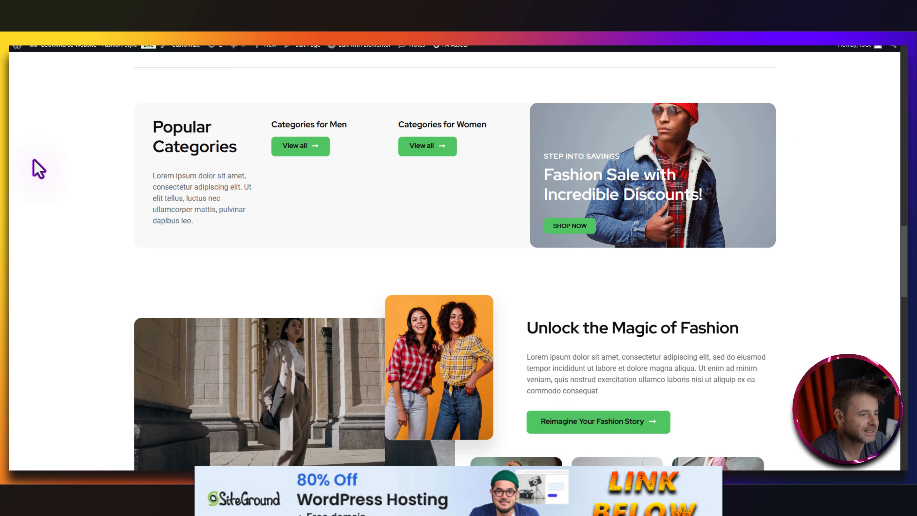
- Review the fashion store's home page from the popular categories section down to the newsletter signup
scroll(859, 285, down, 4)
scroll(859, 285, down, 1)
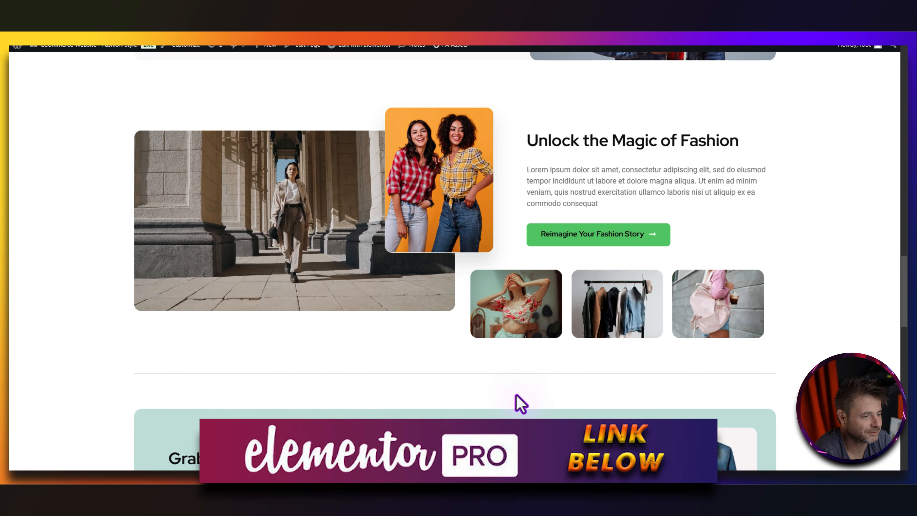
scroll(859, 283, down, 1)
scroll(831, 307, down, 6)
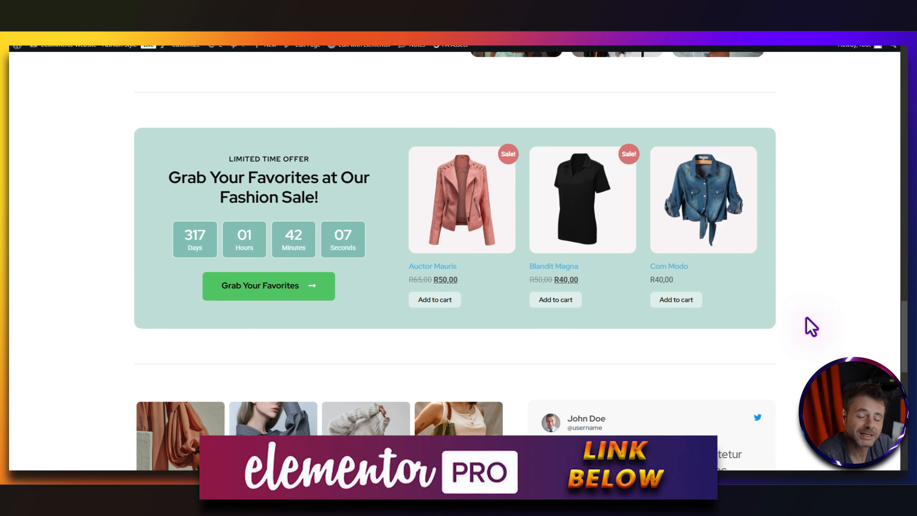
scroll(808, 325, down, 6)
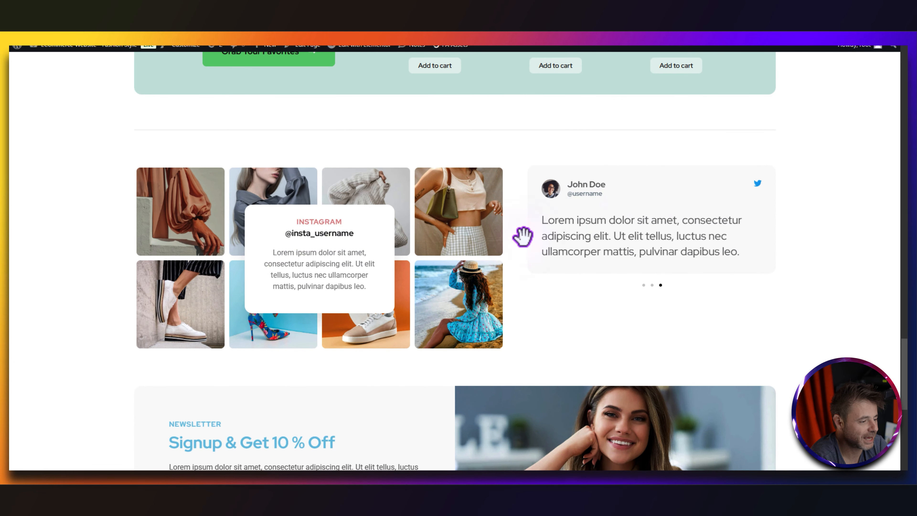
scroll(74, 287, down, 5)
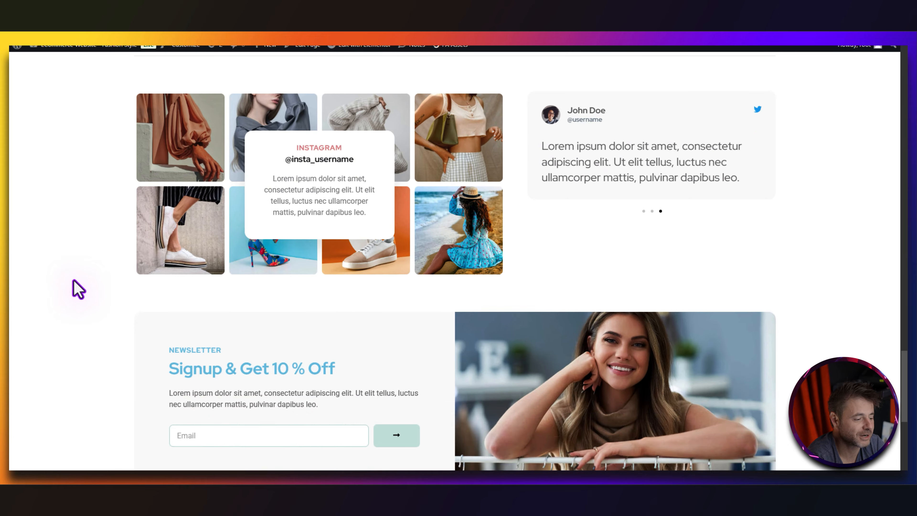
scroll(72, 286, up, 8)
scroll(74, 259, up, 10)
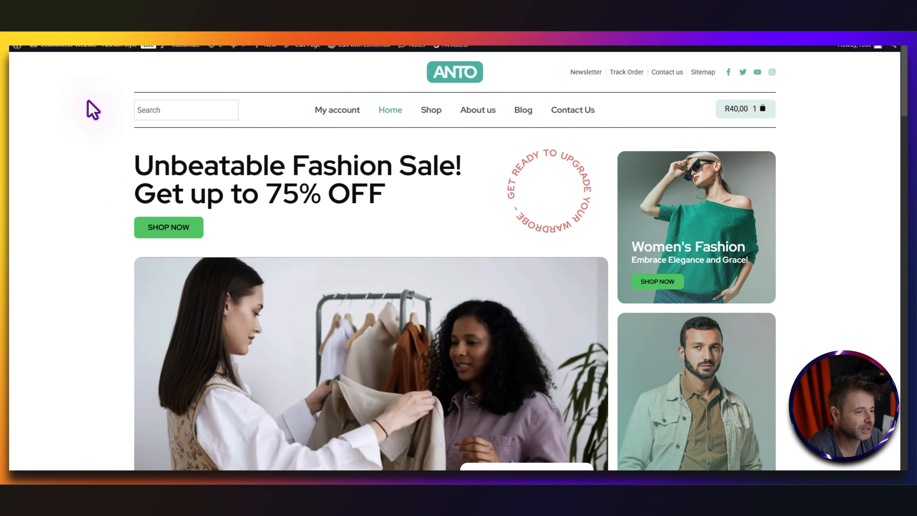
- Open the Contact Us page and review its map, postal address, contact topics and inquiry form
click(570, 110)
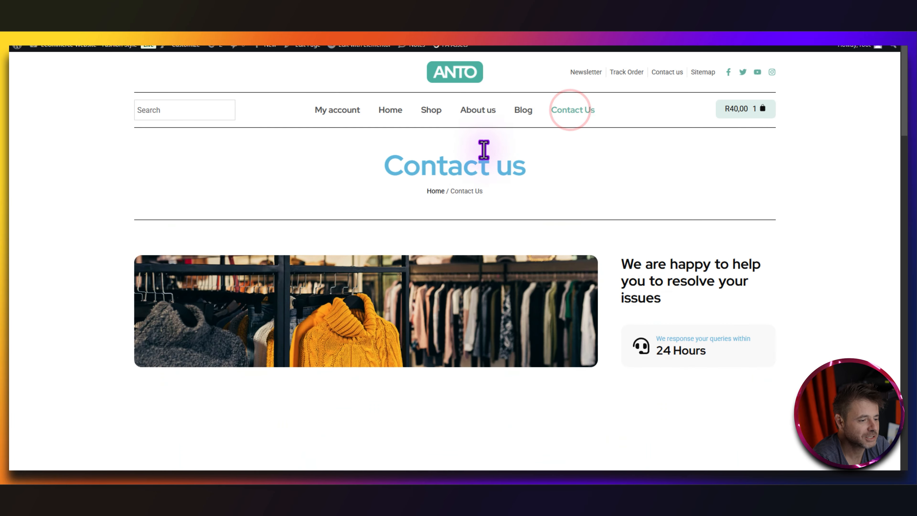
scroll(92, 238, down, 10)
scroll(95, 230, down, 8)
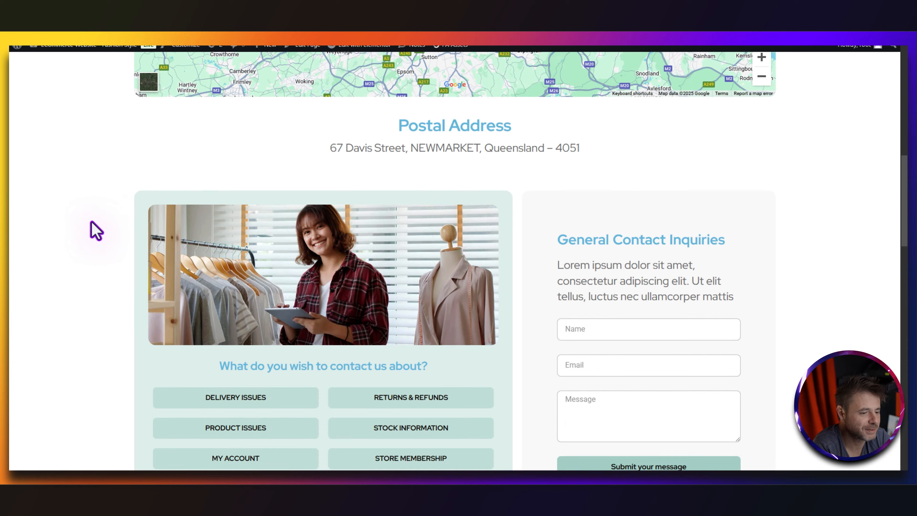
scroll(93, 228, down, 10)
middle_click(88, 205)
middle_click(114, 95)
scroll(567, 159, up, 3)
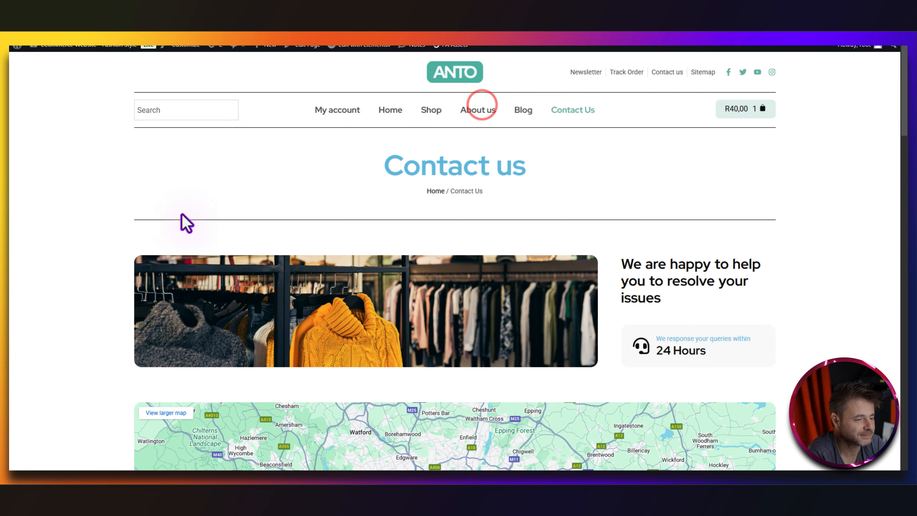
- Look through the About us page, including the Unleash Your Inner Fashionista image gallery
scroll(88, 256, down, 10)
scroll(90, 255, down, 15)
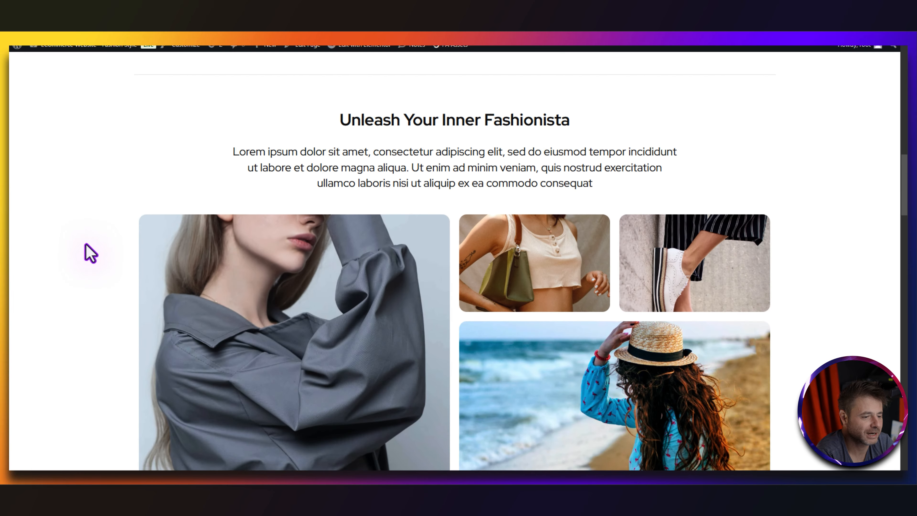
scroll(102, 129, up, 1)
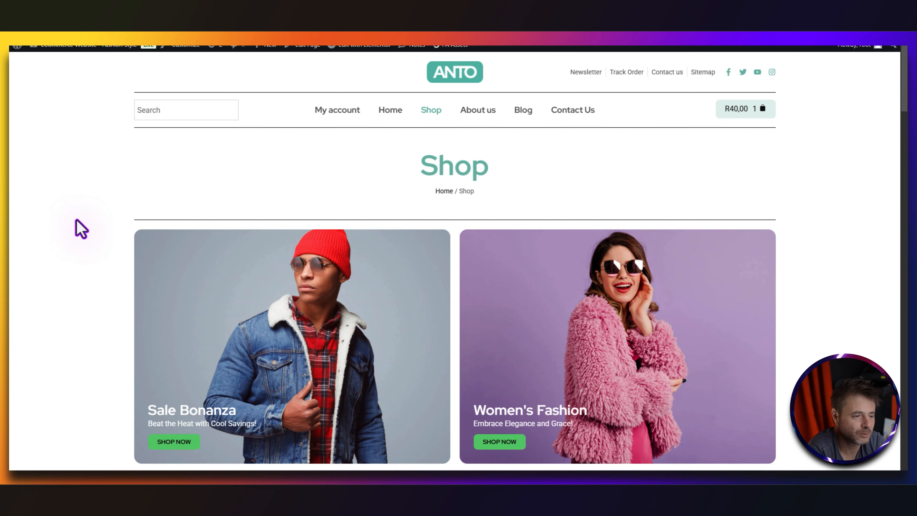
- Examine the Shop page's product grid, featured categories, brand logos, sale banner and page numbering
scroll(81, 230, down, 10)
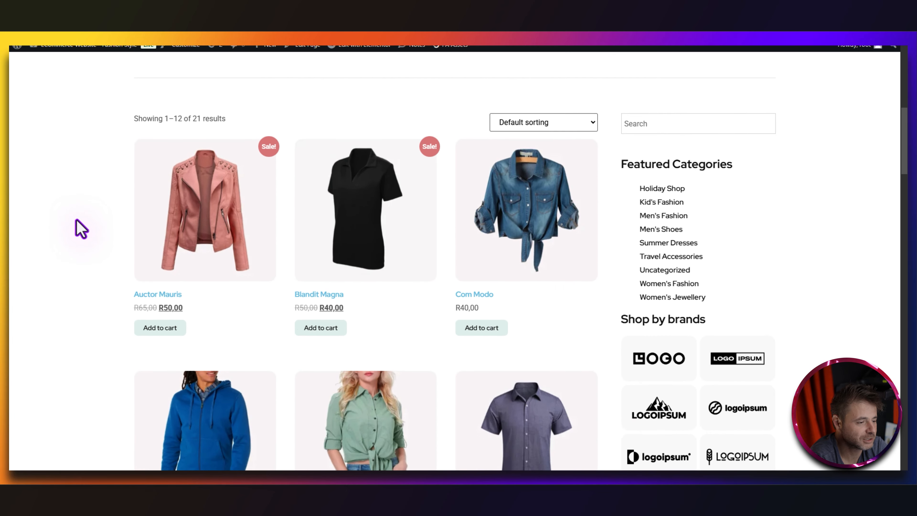
scroll(81, 230, down, 1)
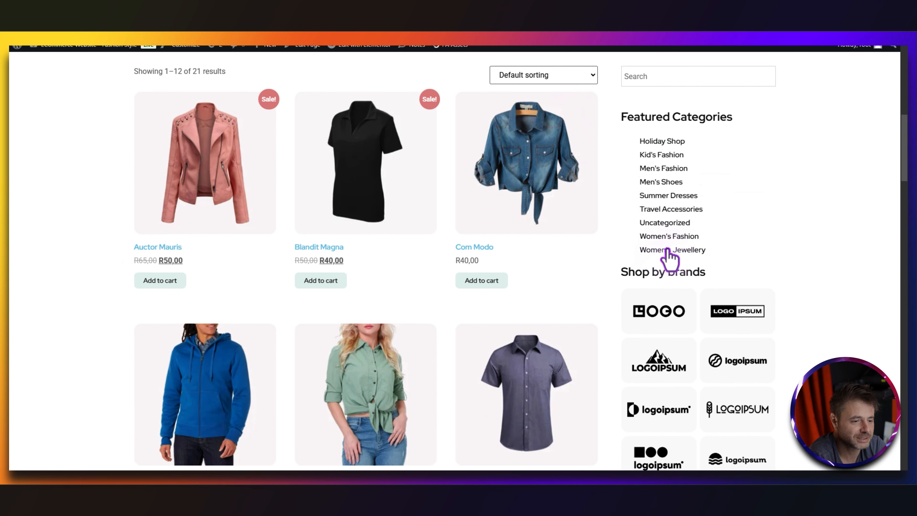
scroll(845, 285, down, 5)
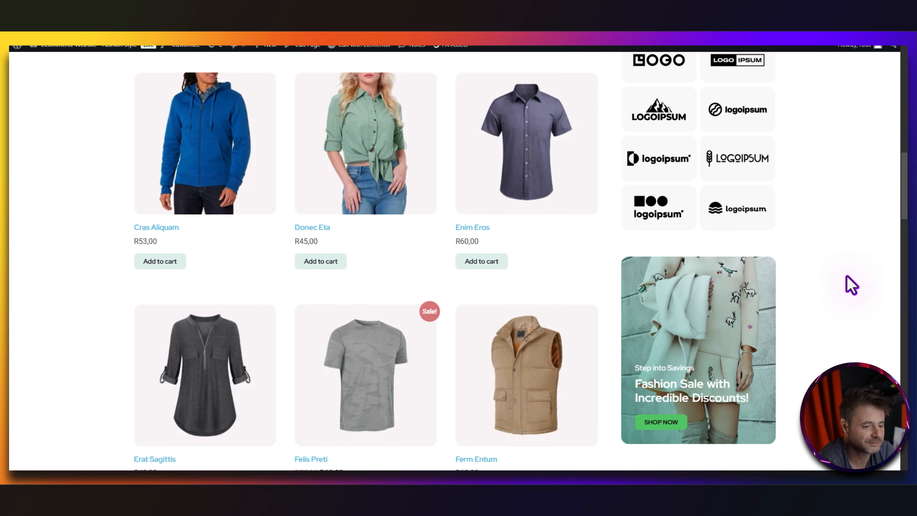
scroll(851, 285, down, 4)
scroll(848, 283, down, 5)
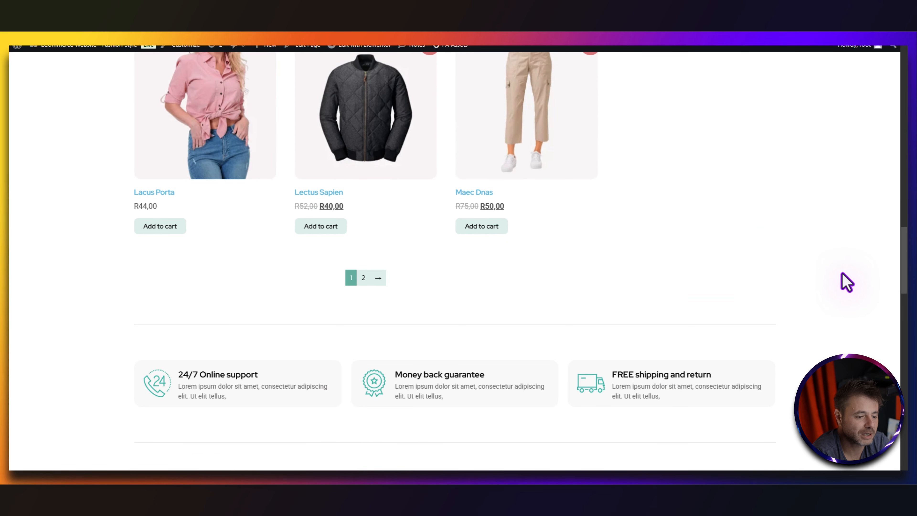
scroll(846, 282, up, 12)
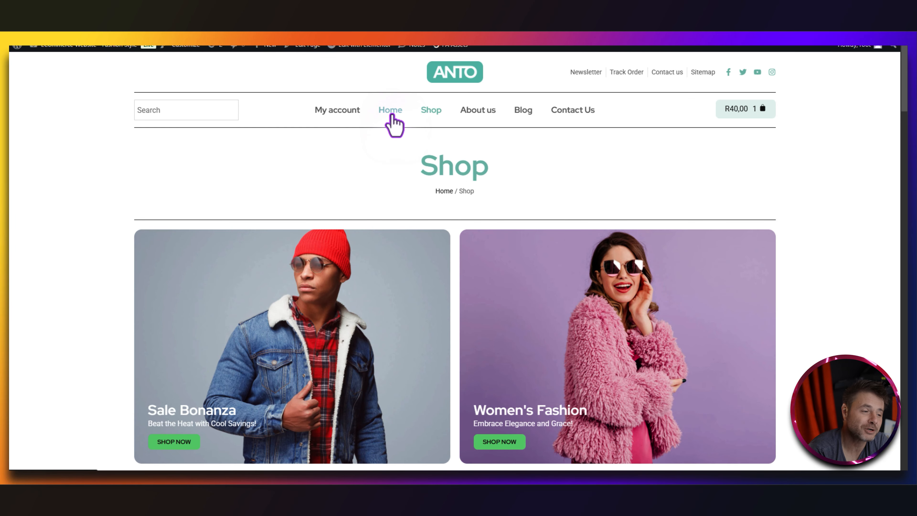
- Return to the store's Home page and review its search field, hero video and promotional sections
click(392, 113)
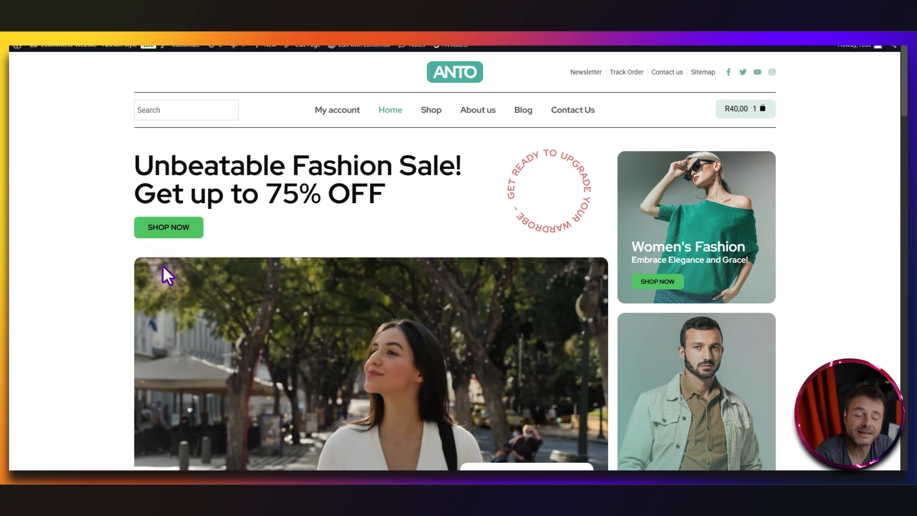
click(189, 110)
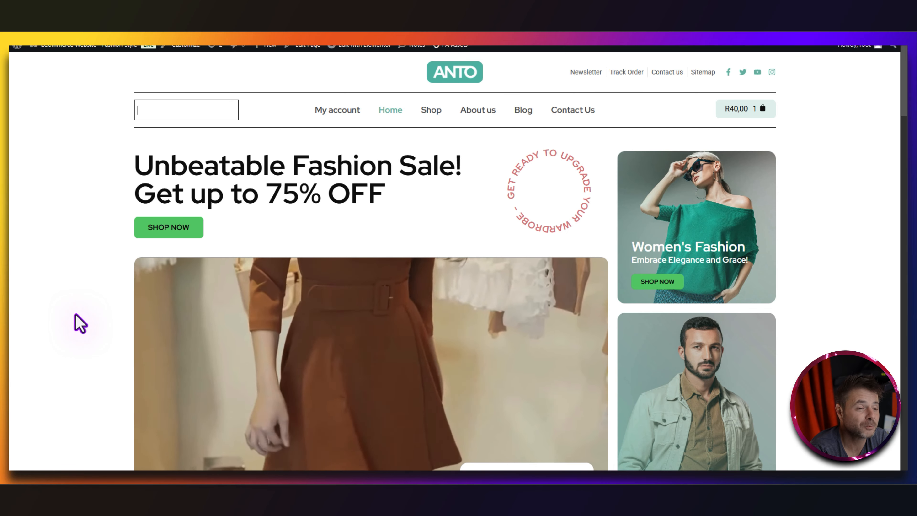
scroll(225, 196, down, 4)
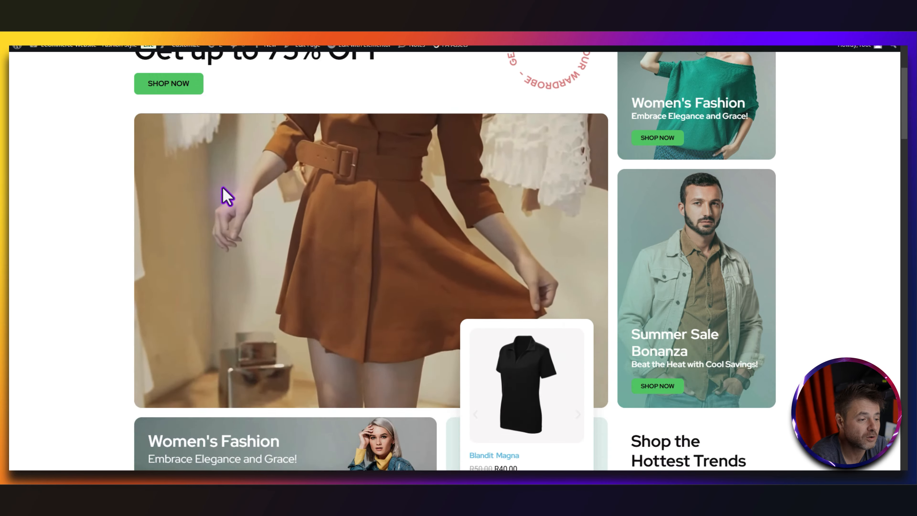
scroll(225, 196, down, 20)
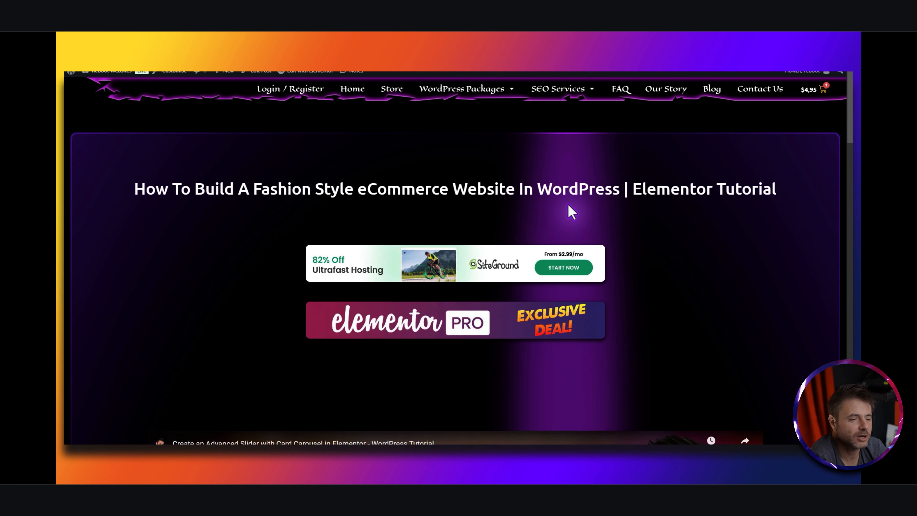
- Examine the tutorial's resource page for the website and image downloads, the plugin link and the video links
scroll(572, 213, down, 15)
scroll(540, 116, up, 2)
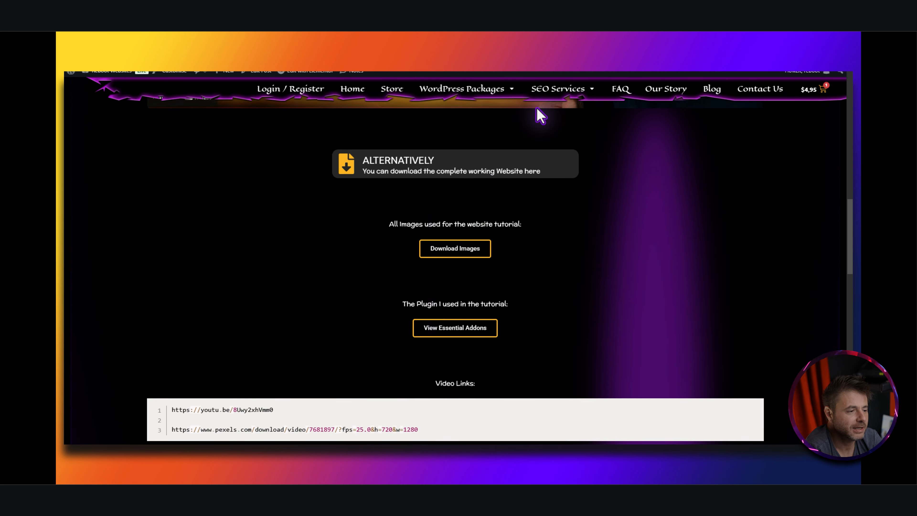
scroll(536, 108, up, 1)
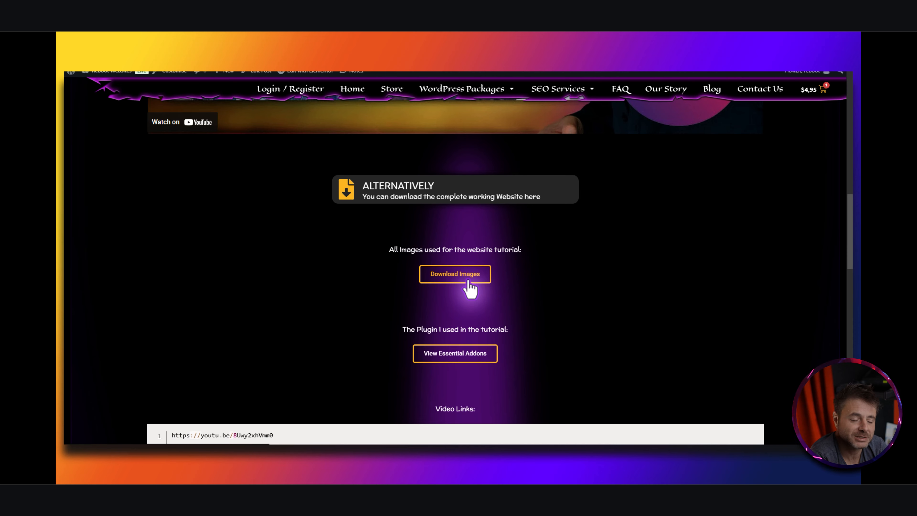
scroll(452, 281, down, 2)
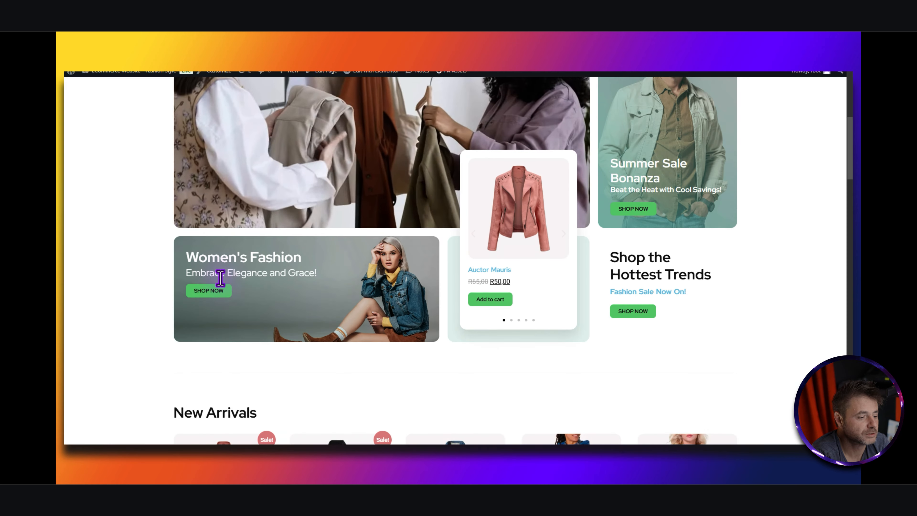
- Look further down the store's home page and open the Global Colors in the Elementor site settings
scroll(223, 275, down, 5)
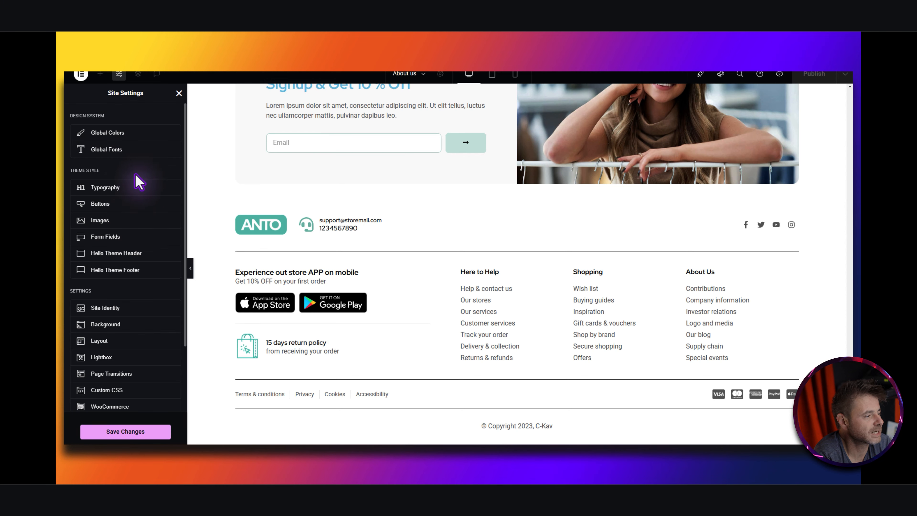
click(124, 133)
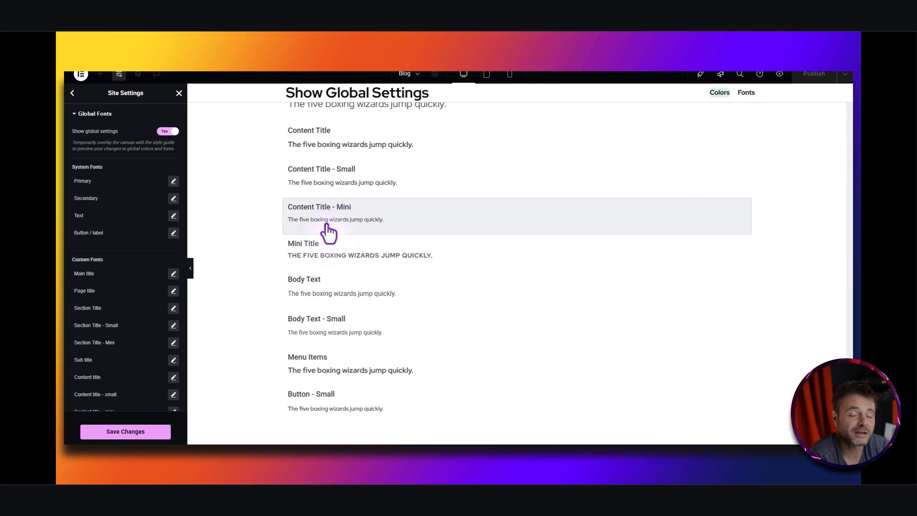
- Examine the typography of the Primary and Text global fonts and the list of custom fonts
click(174, 181)
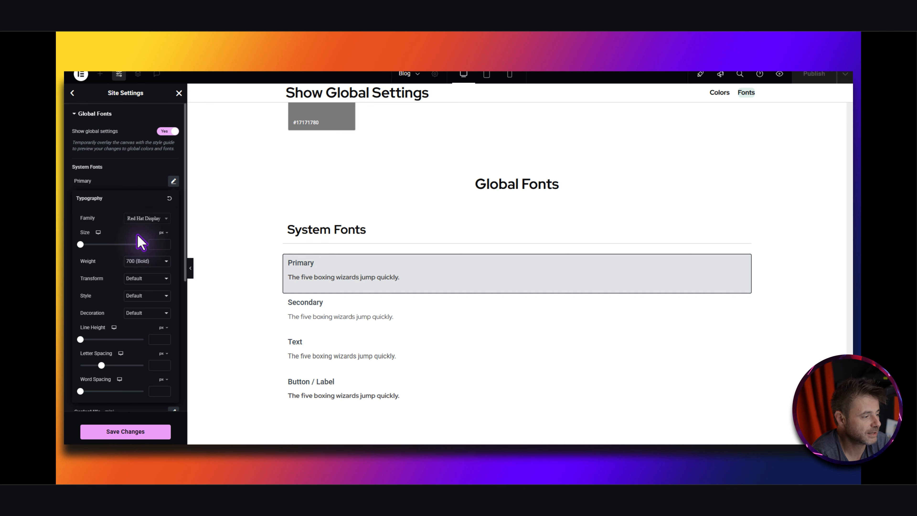
click(173, 181)
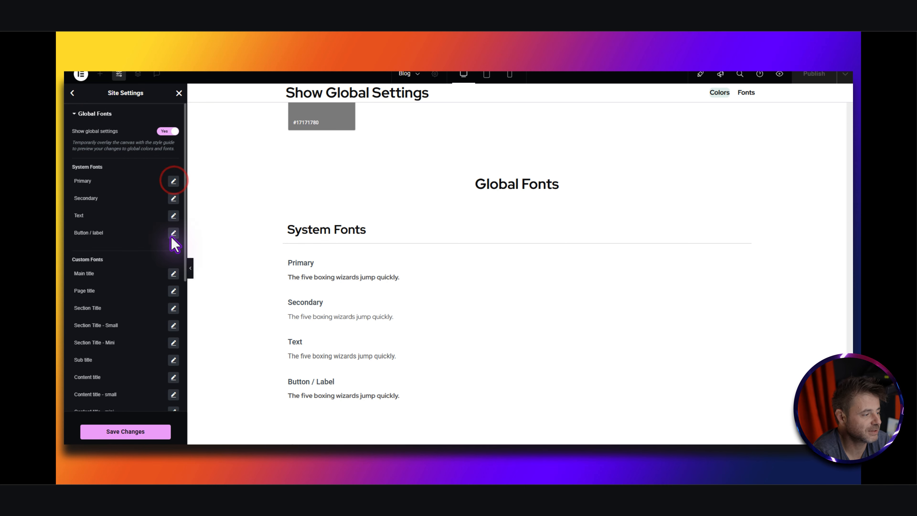
click(173, 216)
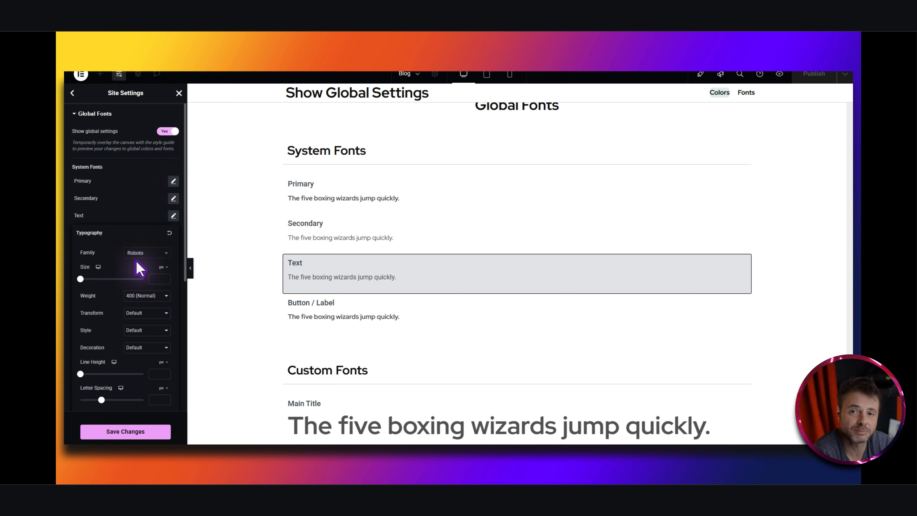
click(173, 216)
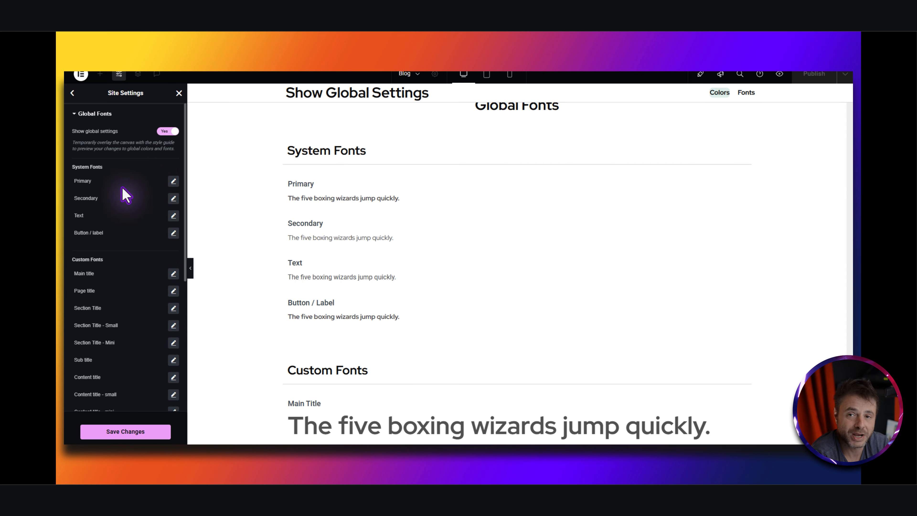
scroll(136, 260, down, 2)
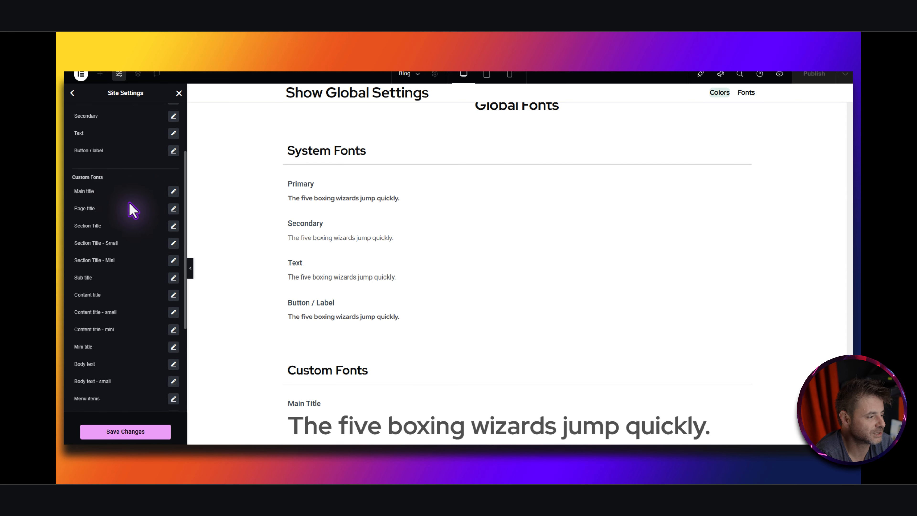
scroll(149, 299, down, 1)
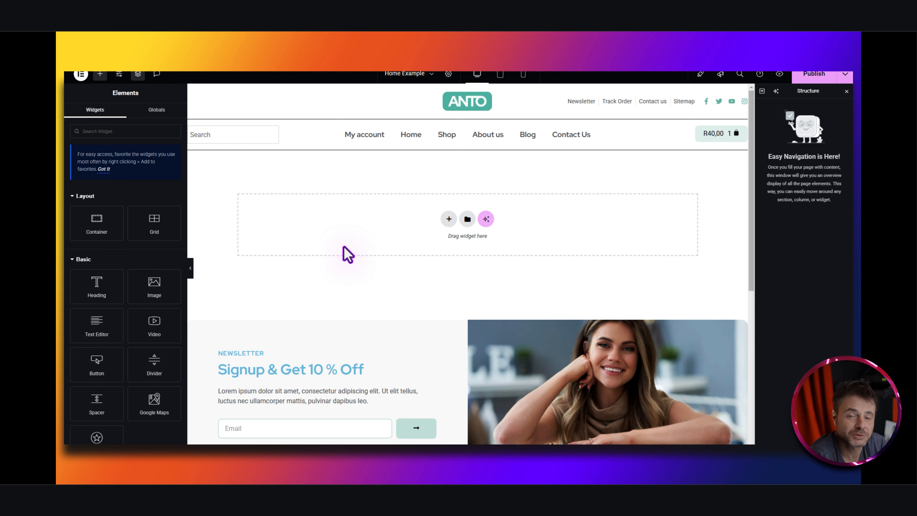
- Add a single flexbox container to the empty Home Example page and set its direction to horizontal row
click(447, 219)
click(436, 243)
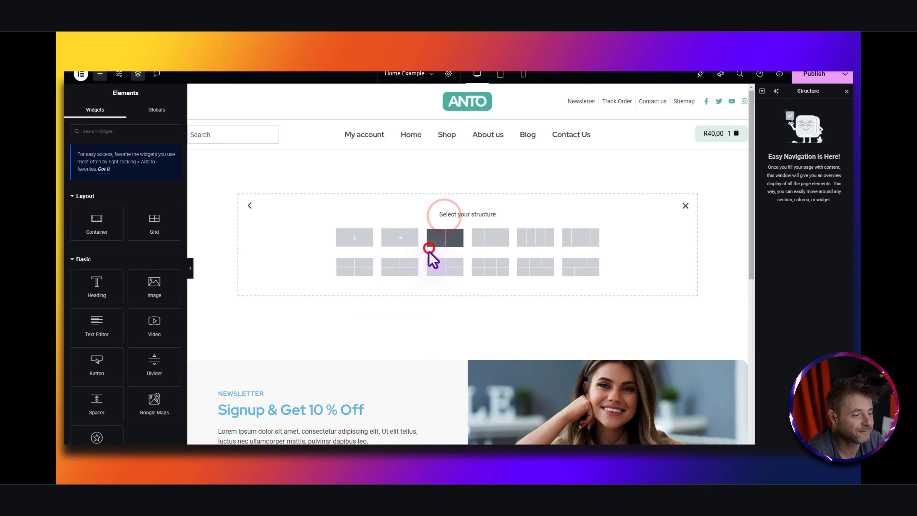
click(360, 244)
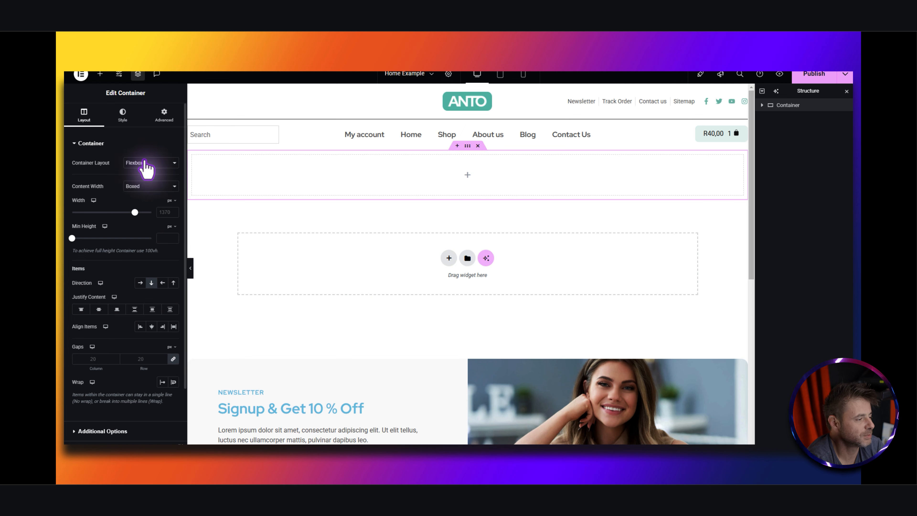
click(139, 283)
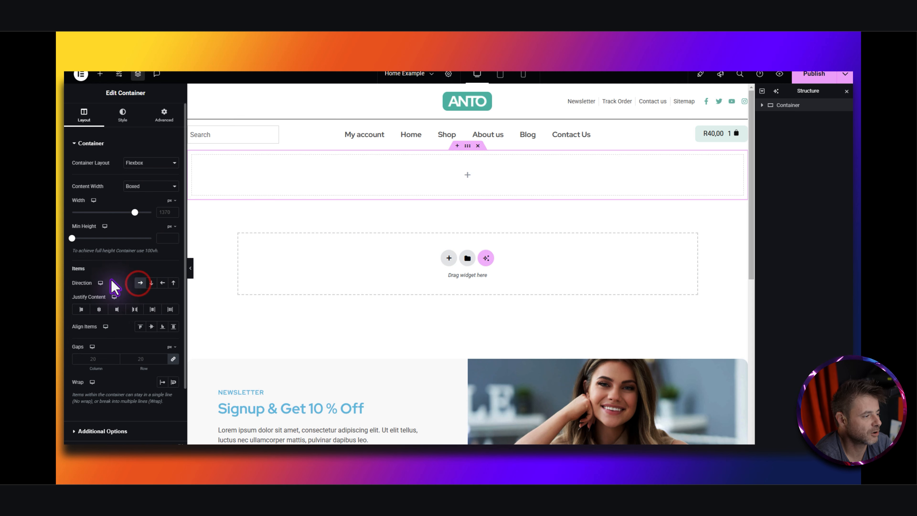
- Set the container's padding to 50 px on the top edge and 0 on the other three sides
click(164, 118)
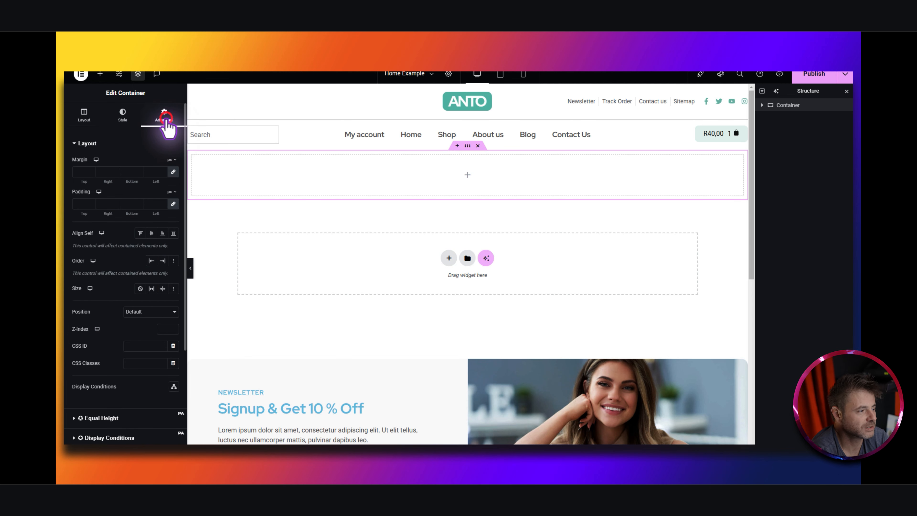
click(172, 205)
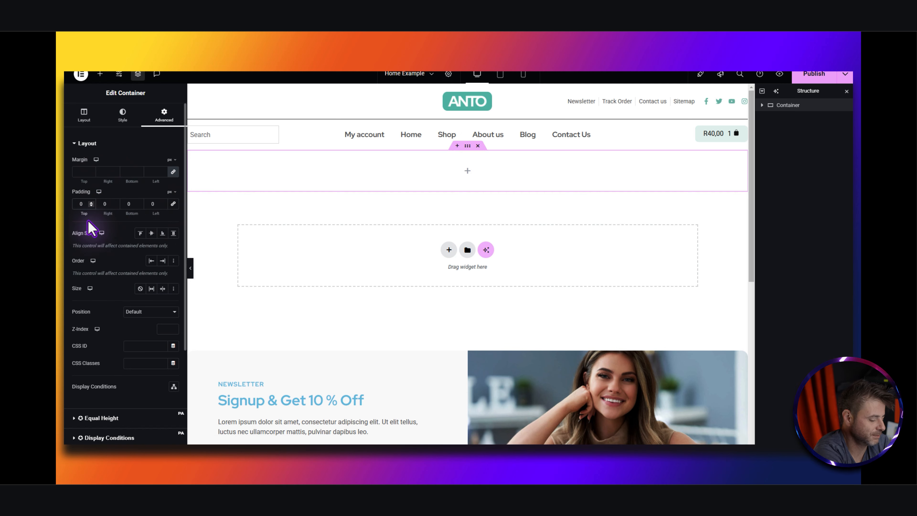
text(50)
key(BackSpace)
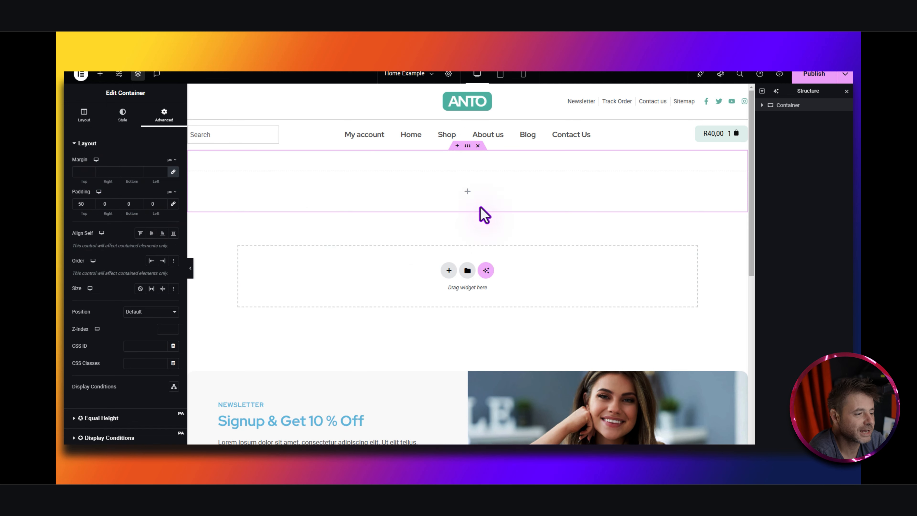
- Add an inner container inside the main container and duplicate it to form two side-by-side columns
click(101, 75)
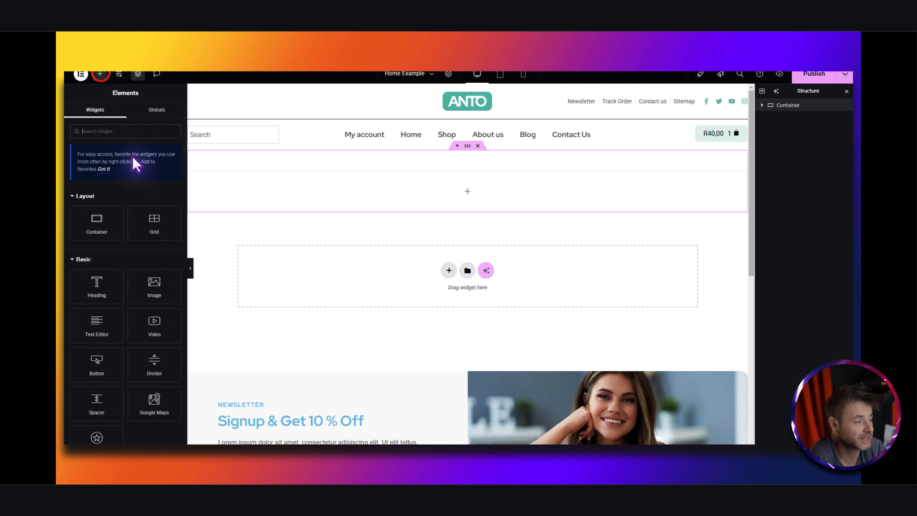
drag(96, 224, 467, 205)
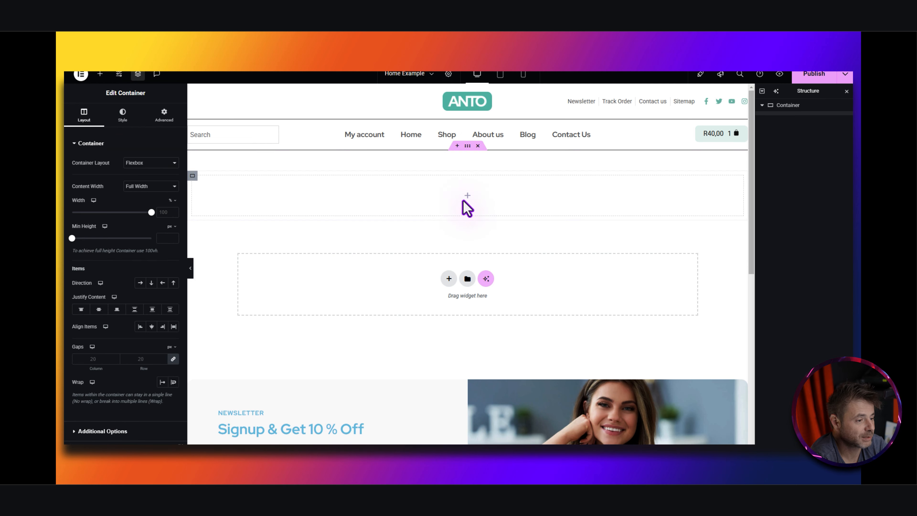
right_click(194, 177)
click(215, 199)
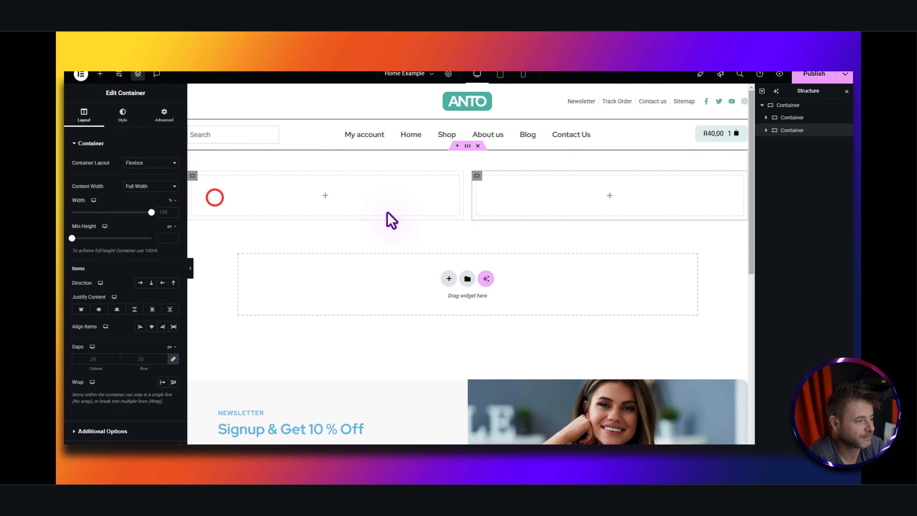
- Set the first inner container's width to 75% and its padding to 0 on all sides
click(192, 177)
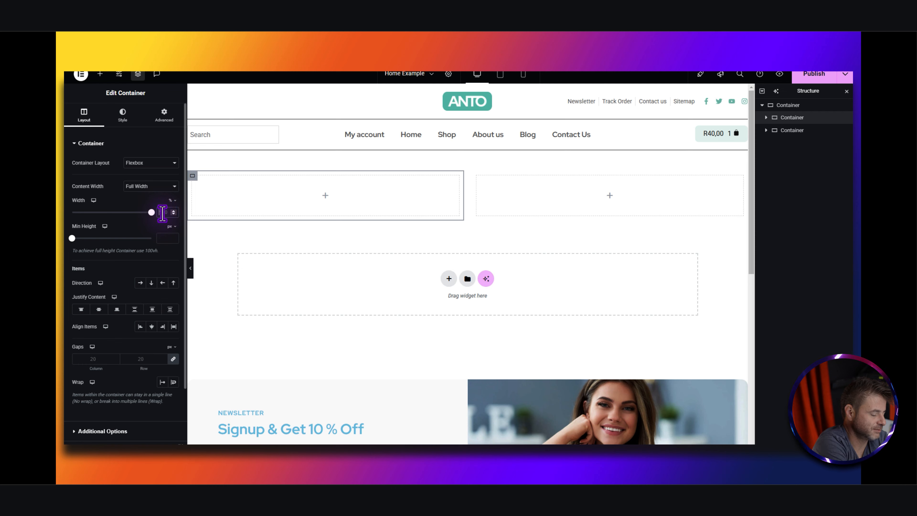
text(75)
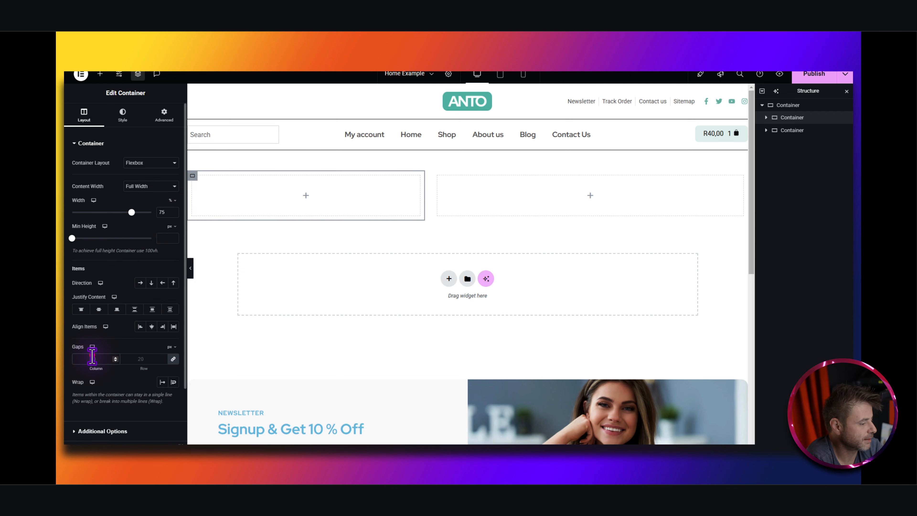
click(164, 112)
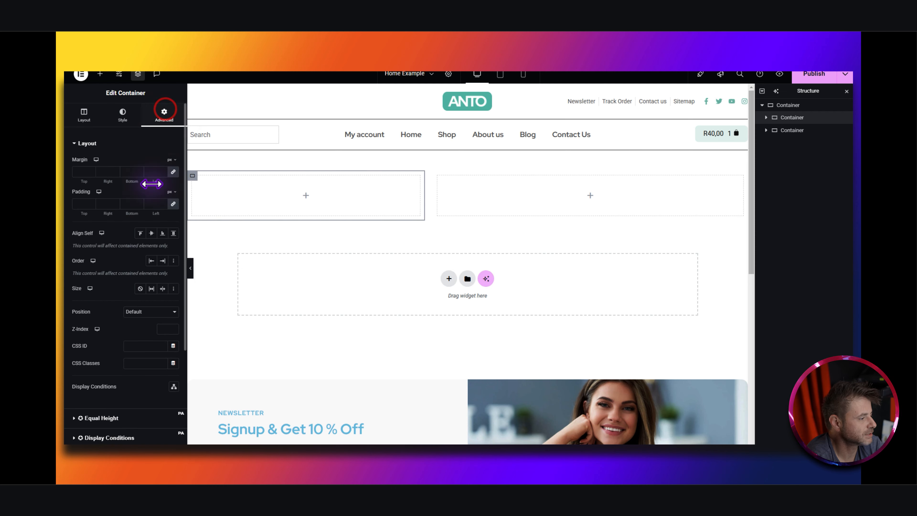
click(86, 204)
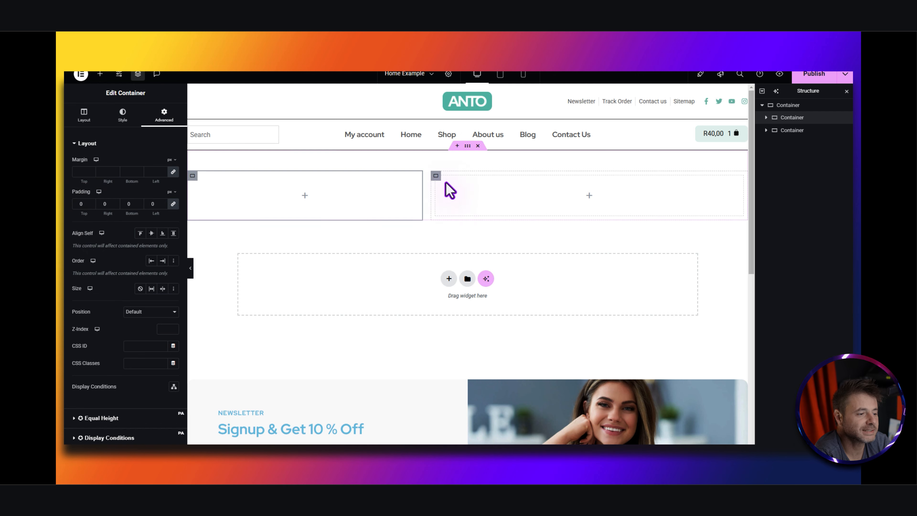
- Set the second inner container's width to 25%, with its gaps and padding at 0
click(436, 176)
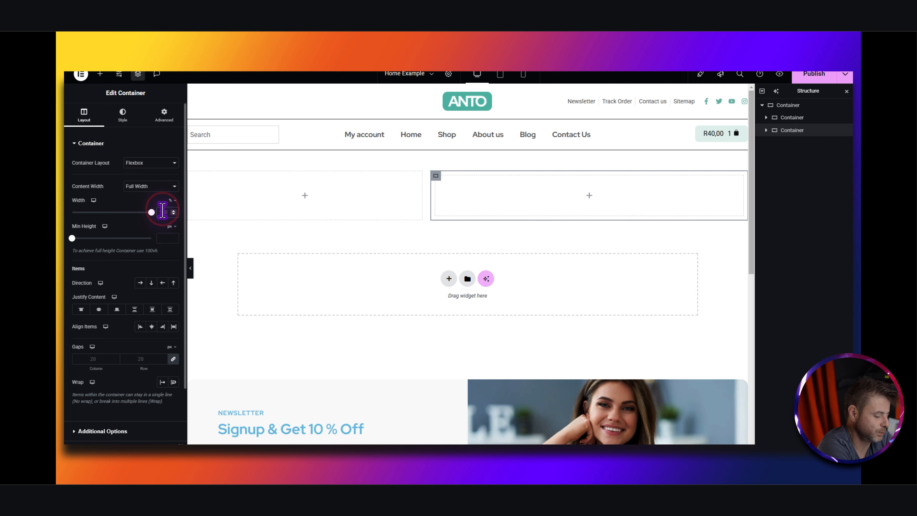
text(25)
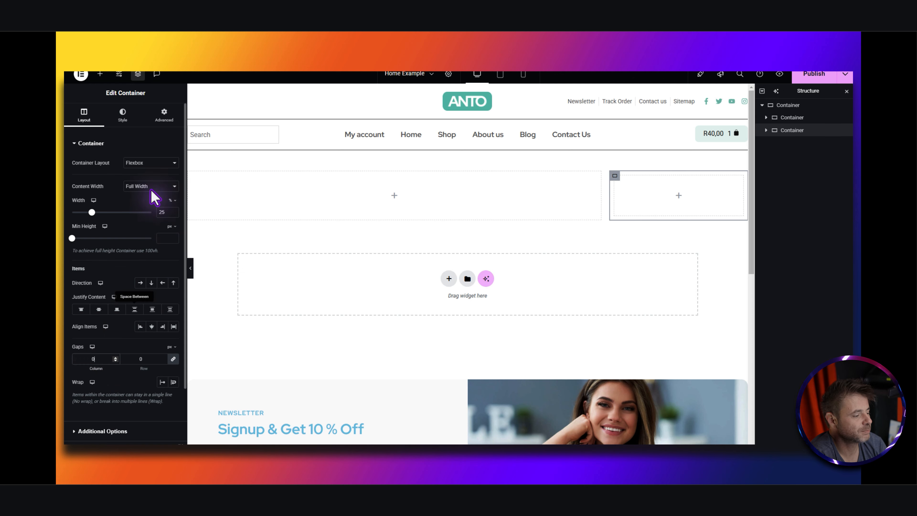
click(164, 116)
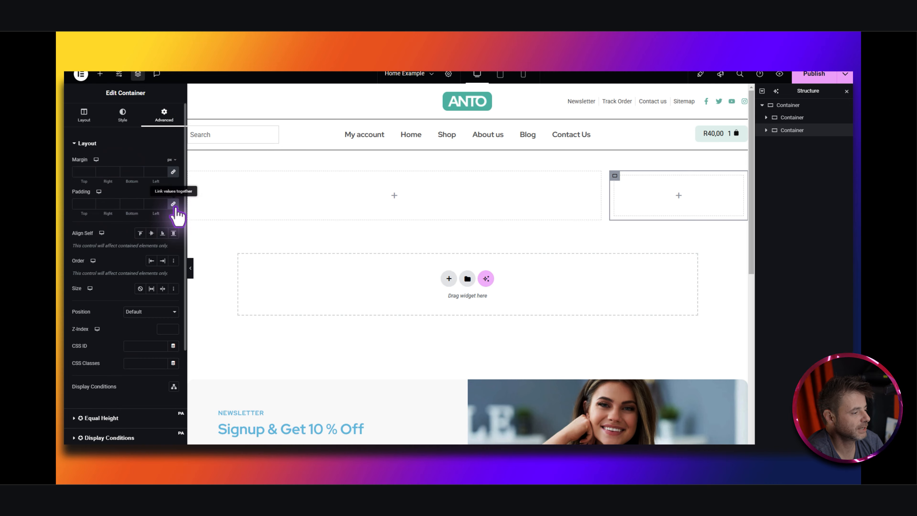
click(155, 204)
text(0)
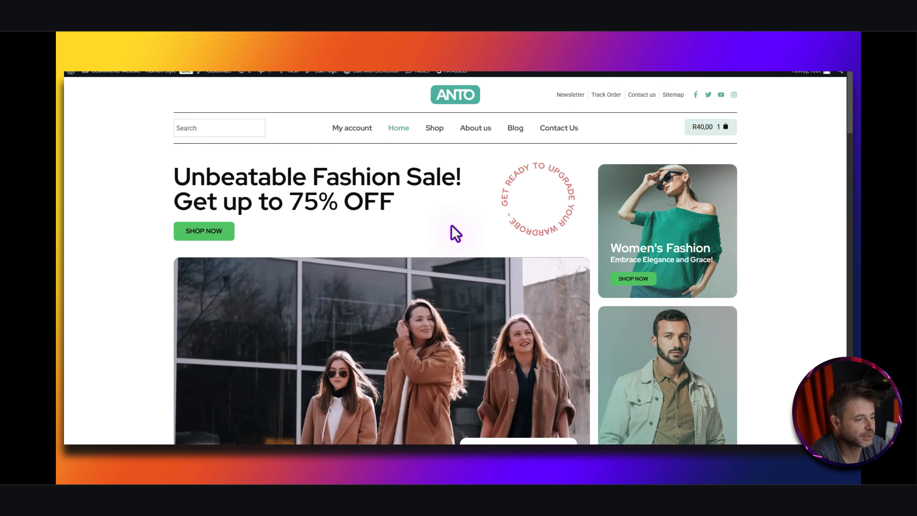
- Examine the hero section of the finished home page, including its heading, circular text, main image and side banners
scroll(516, 222, down, 2)
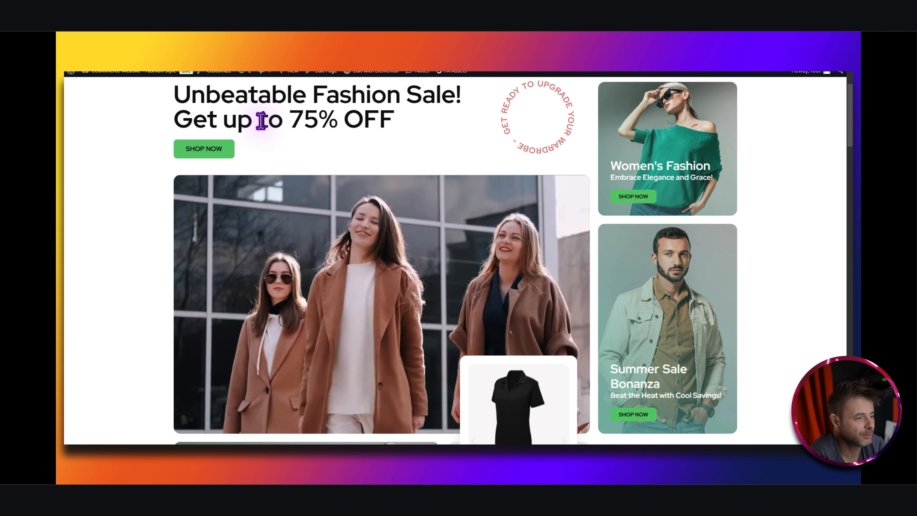
scroll(418, 180, up, 2)
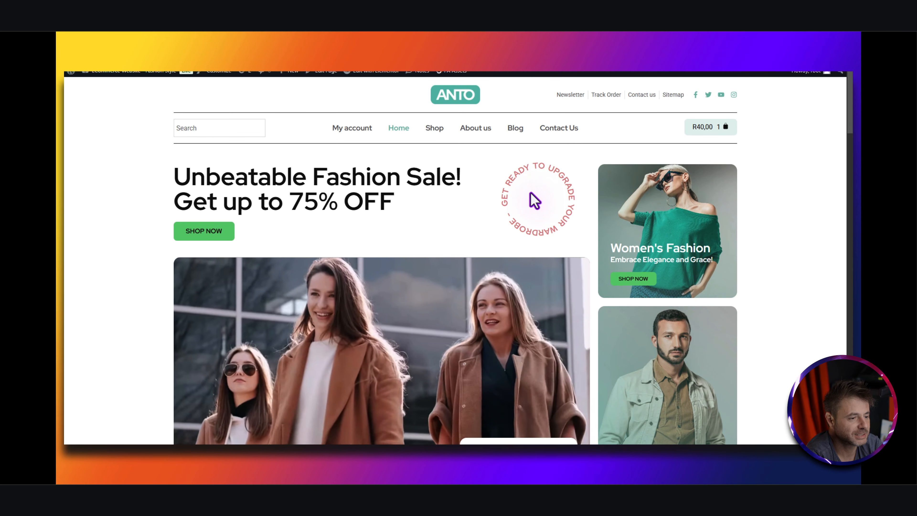
scroll(530, 199, down, 4)
scroll(534, 199, up, 2)
scroll(534, 199, up, 2)
scroll(532, 199, down, 4)
scroll(534, 201, up, 4)
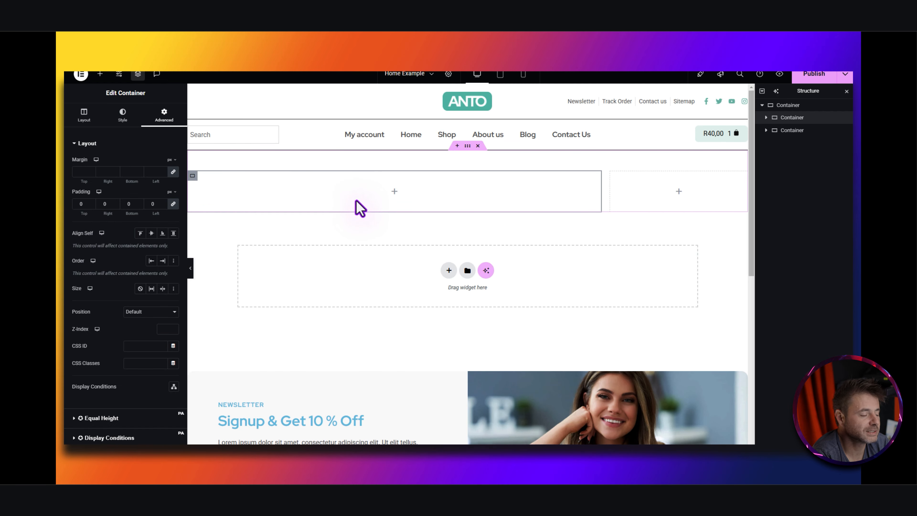
- Add a Text Path widget to the 75% container and a Heading widget below it
click(100, 74)
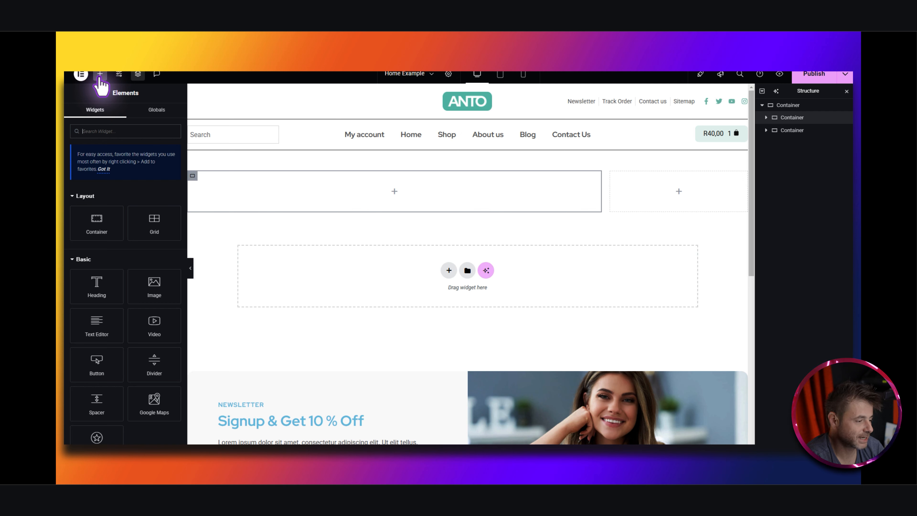
drag(94, 241, 414, 210)
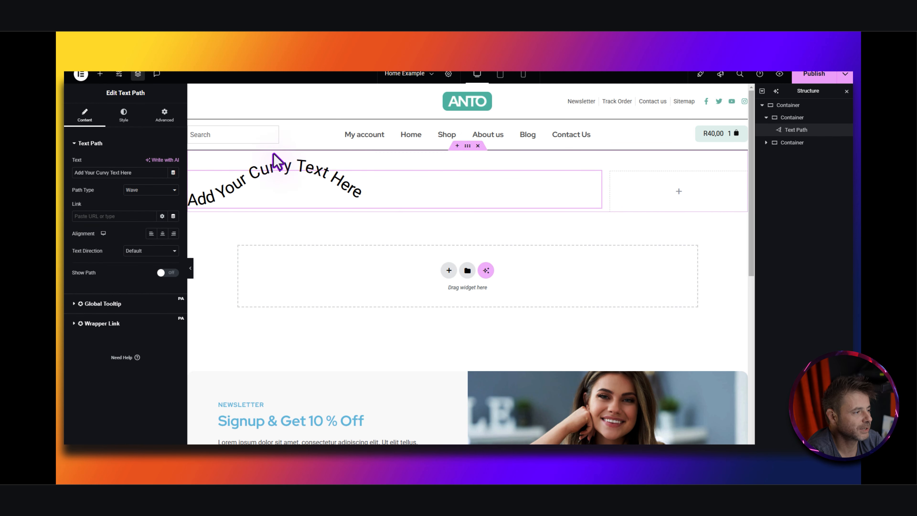
click(103, 76)
drag(108, 289, 264, 213)
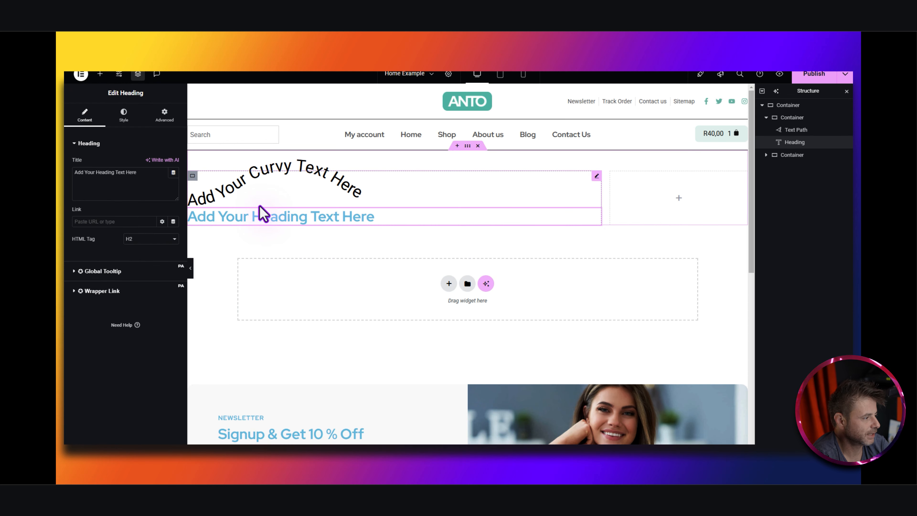
- Add a Button widget below the heading and a nested container beneath the button
click(100, 73)
drag(97, 364, 349, 269)
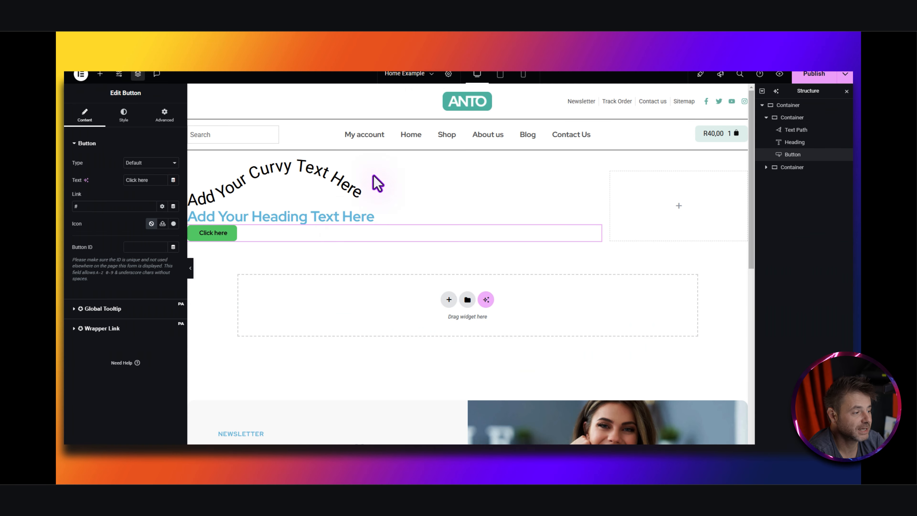
click(100, 74)
drag(94, 221, 340, 238)
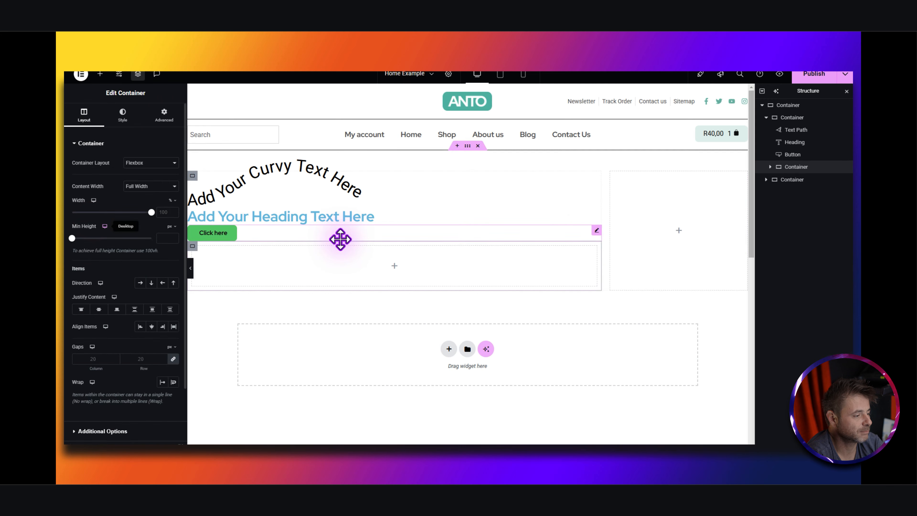
- Set the text path's text to "Get Ready to Upgrade Your Wardrobe -" on a Circle path, with size 150 px and rotation 0
click(365, 185)
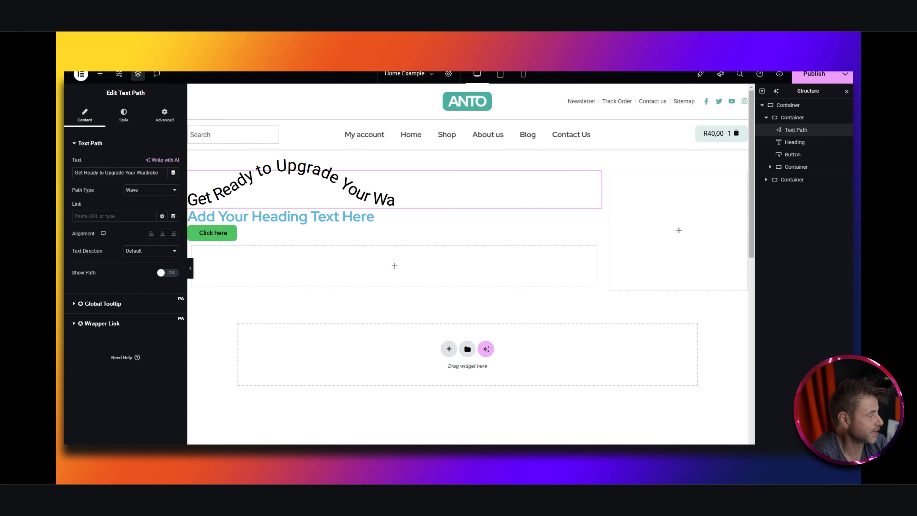
click(145, 189)
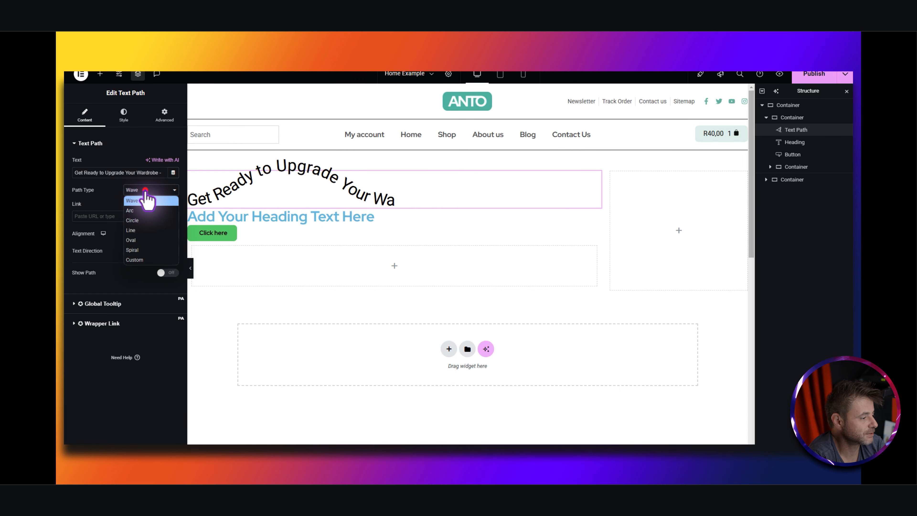
click(138, 222)
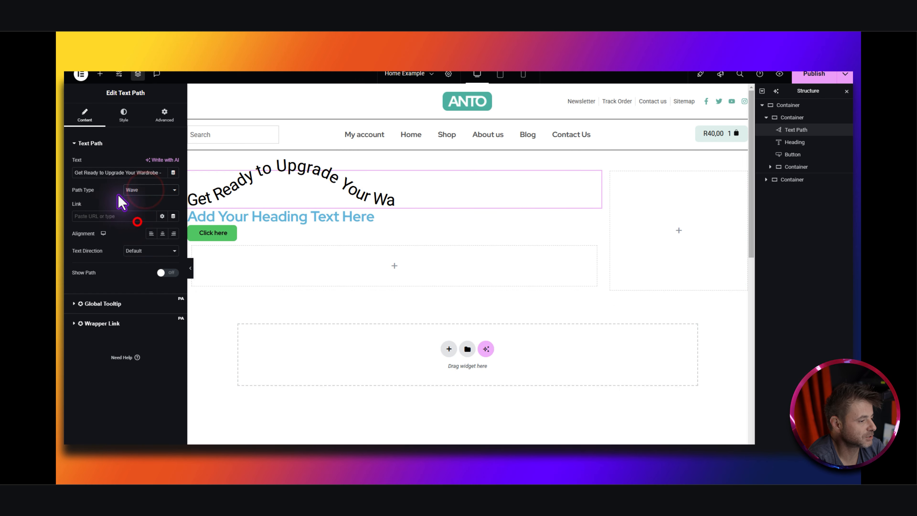
click(124, 115)
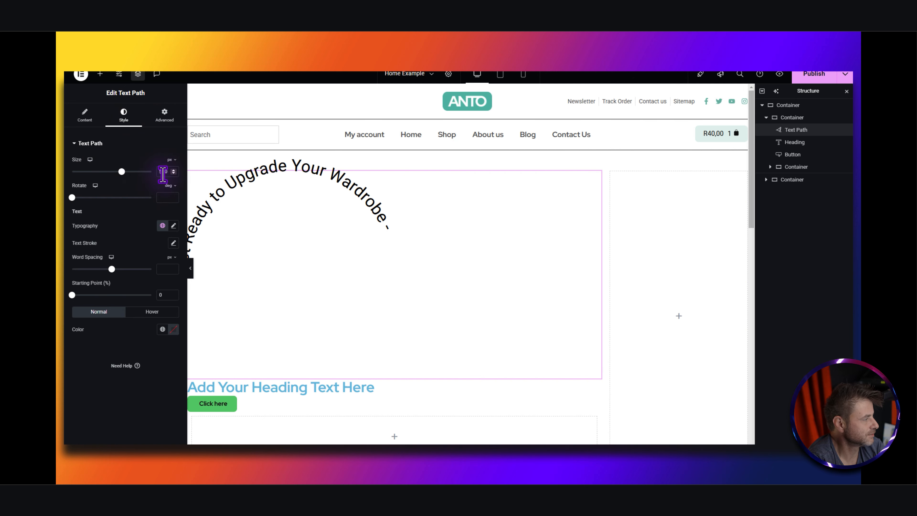
text(150)
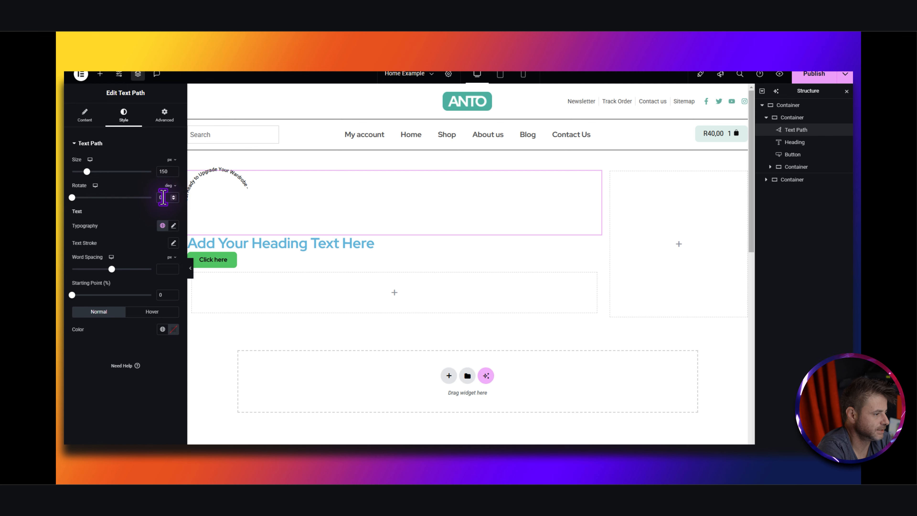
- Set the text path's typography to Red Hat Display, size 33, weight 700 (Bold) and Uppercase transform
click(173, 225)
click(136, 262)
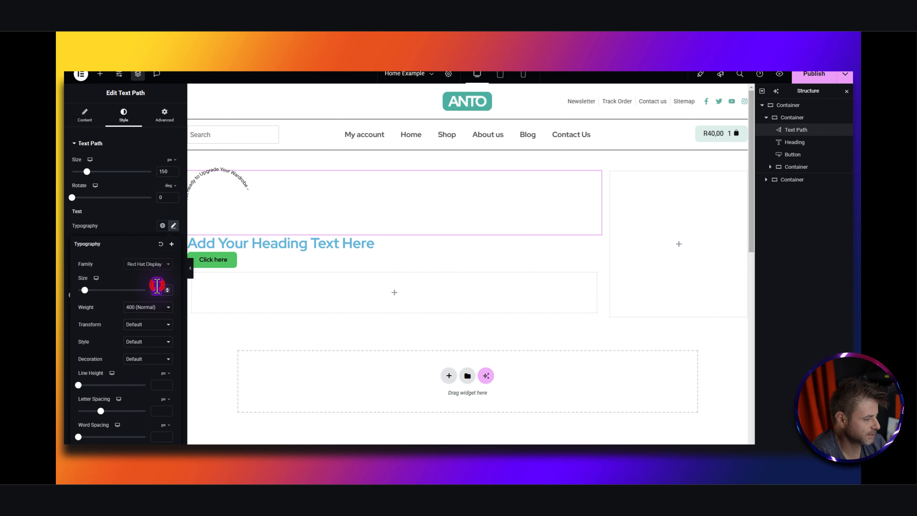
text(33)
click(139, 307)
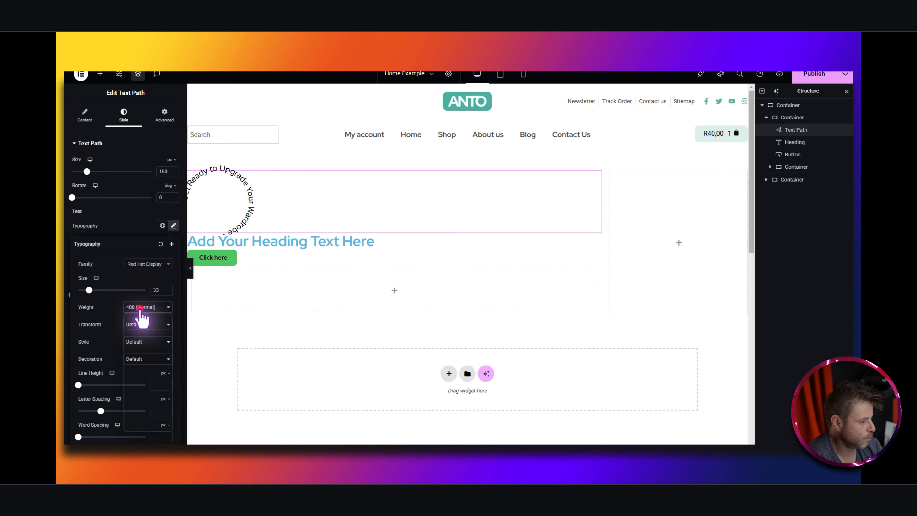
click(138, 377)
click(137, 324)
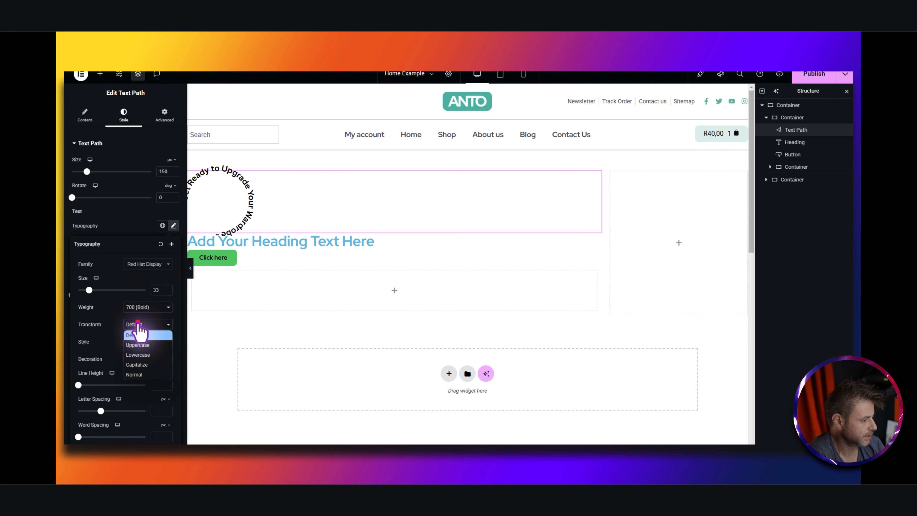
click(137, 345)
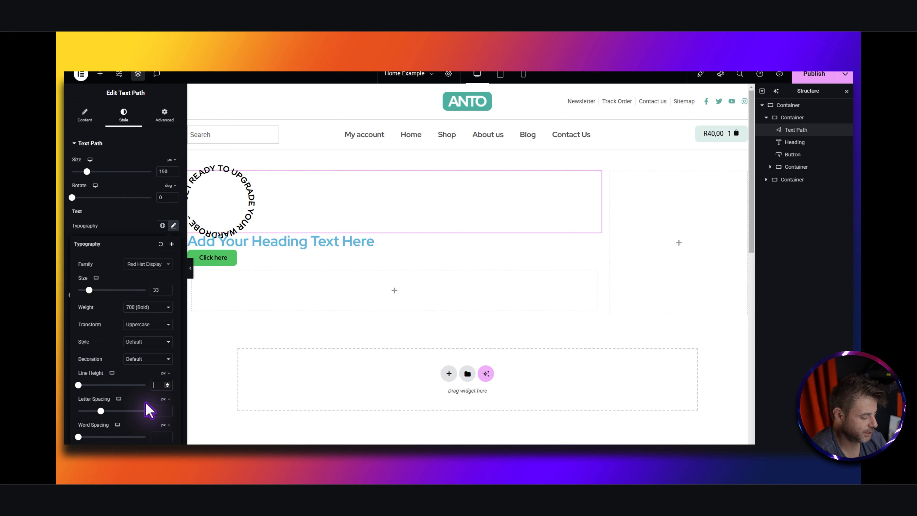
- Set the text path's word spacing to 5 px and its color to the global ckav-primary
click(173, 226)
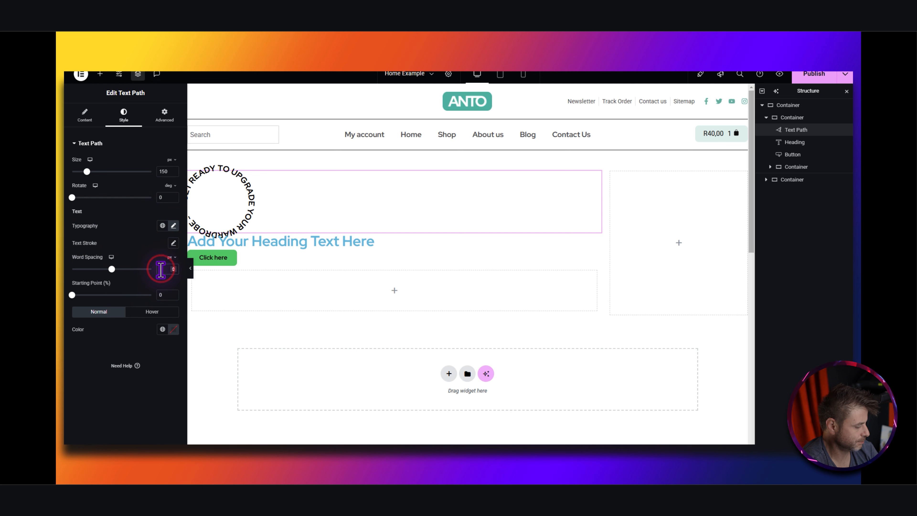
text(5)
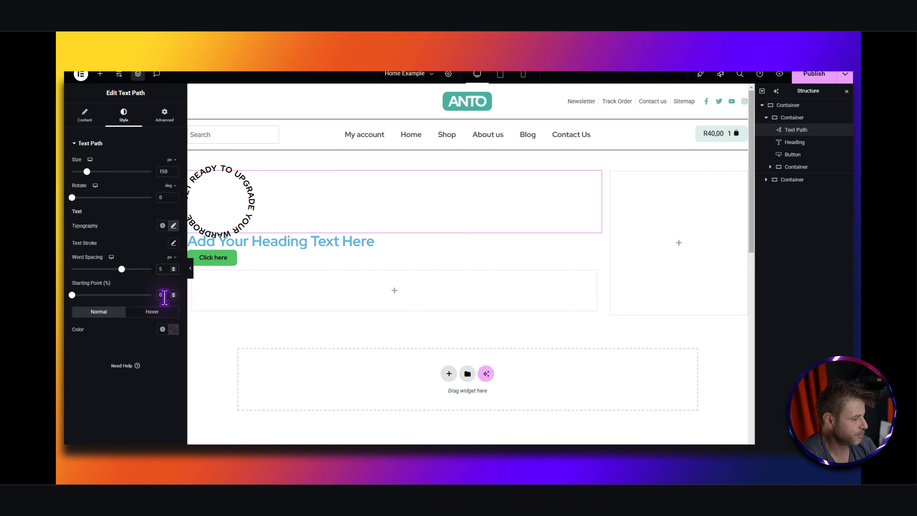
click(162, 330)
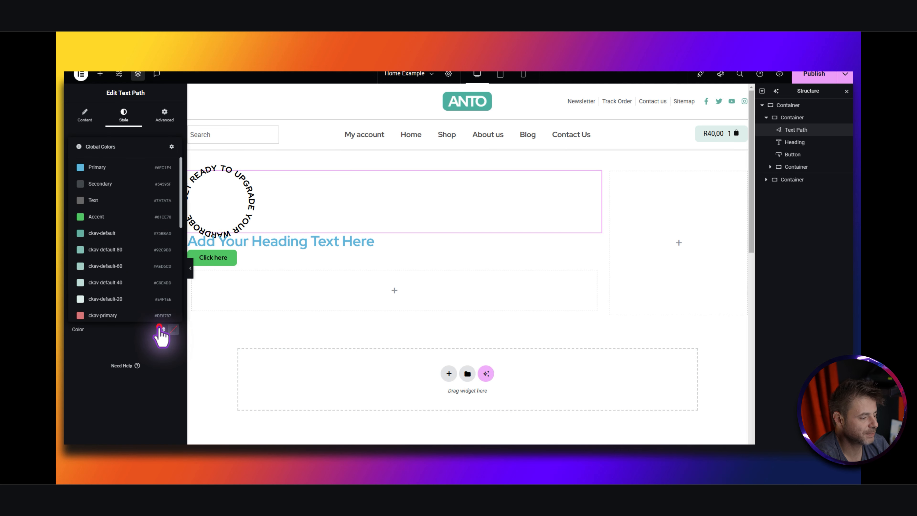
click(112, 317)
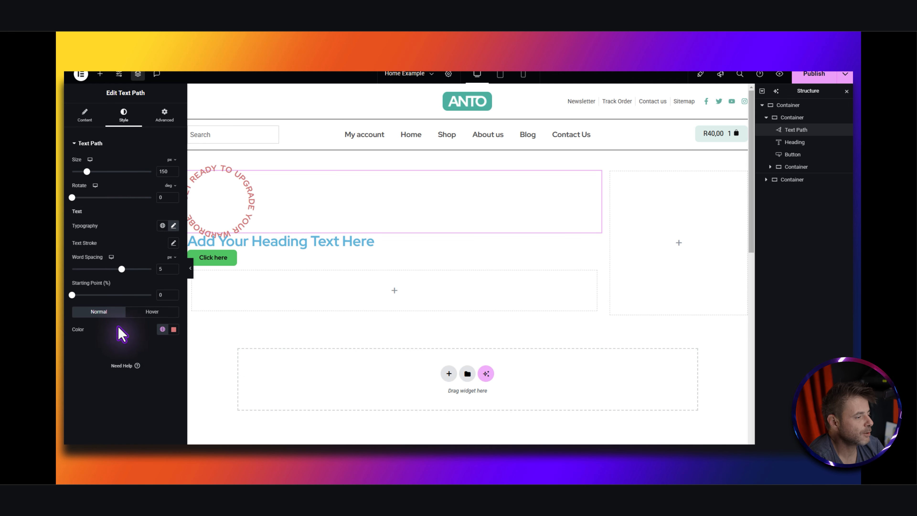
- Position the circular text path absolutely with right horizontal orientation, a 50 px horizontal offset and a 10 px vertical offset from the top
click(165, 119)
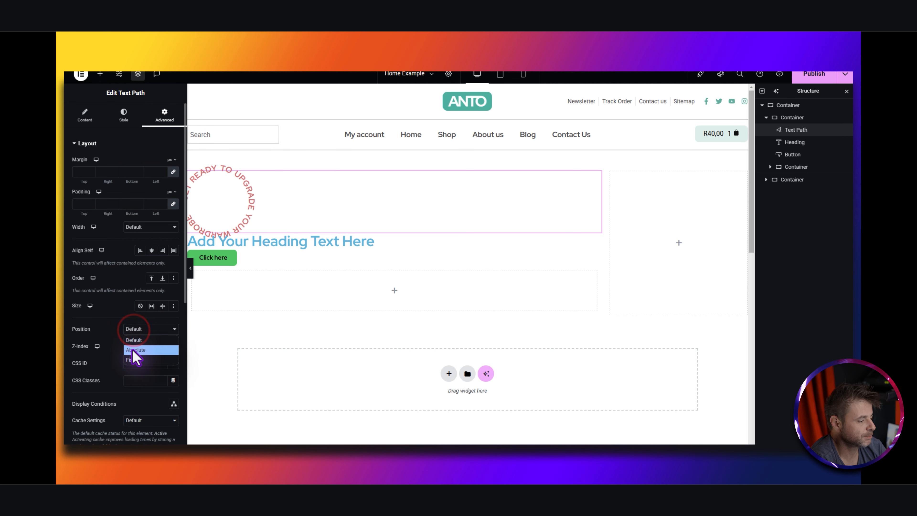
click(134, 350)
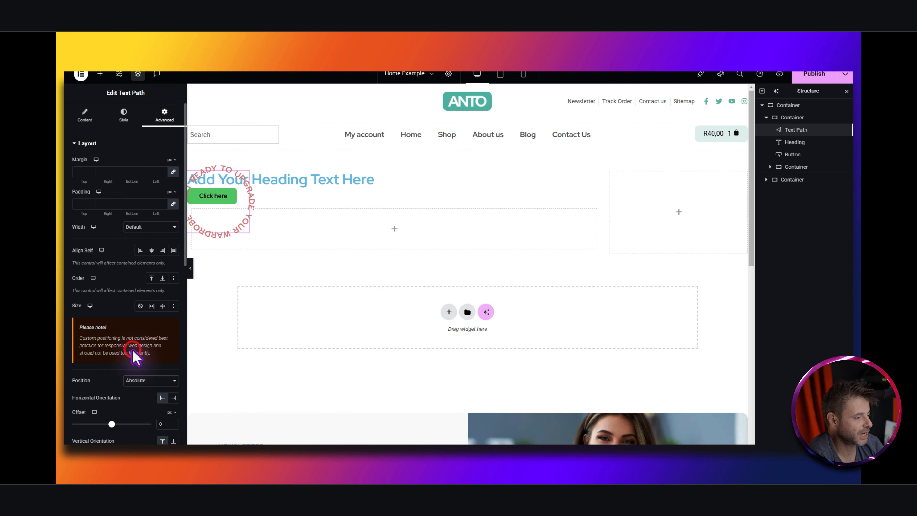
click(174, 399)
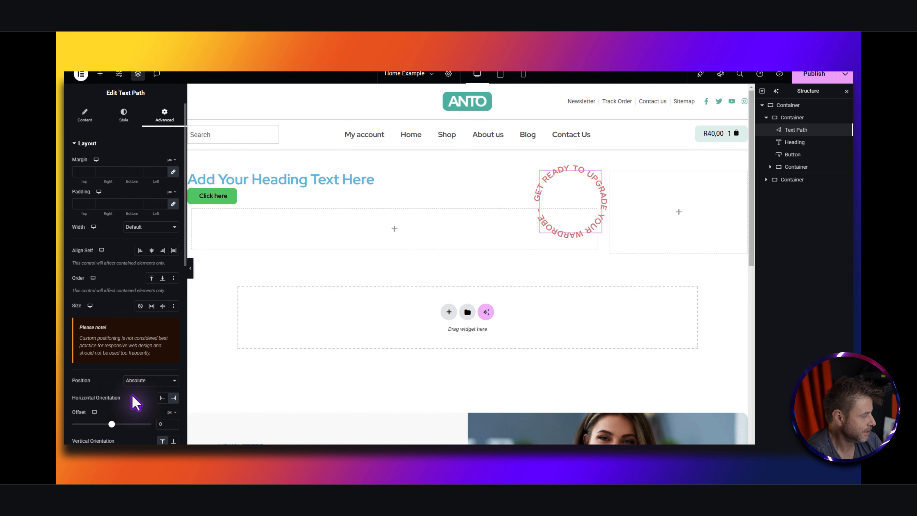
click(158, 424)
text(50)
scroll(144, 374, down, 2)
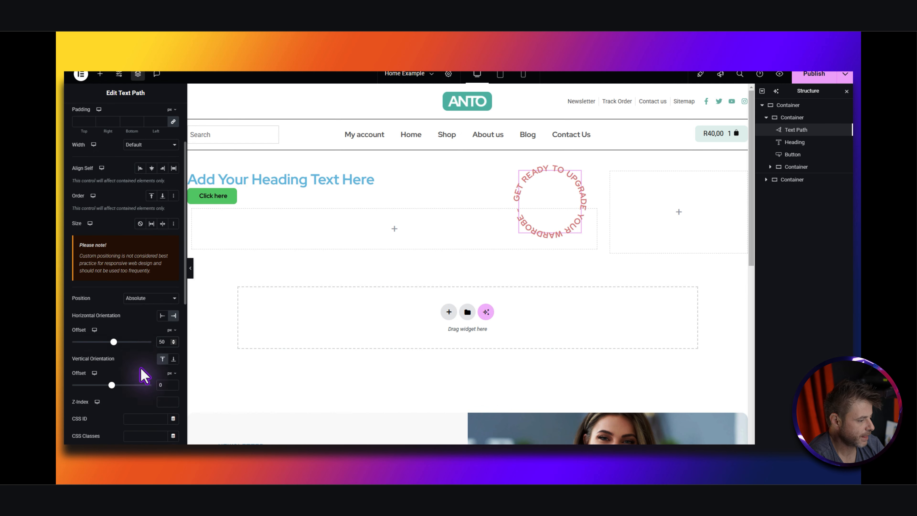
click(158, 384)
text(1)
- Enable scrolling effects on the circular text path with a Rotate effect, direction To Left and speed 1
scroll(116, 322, down, 6)
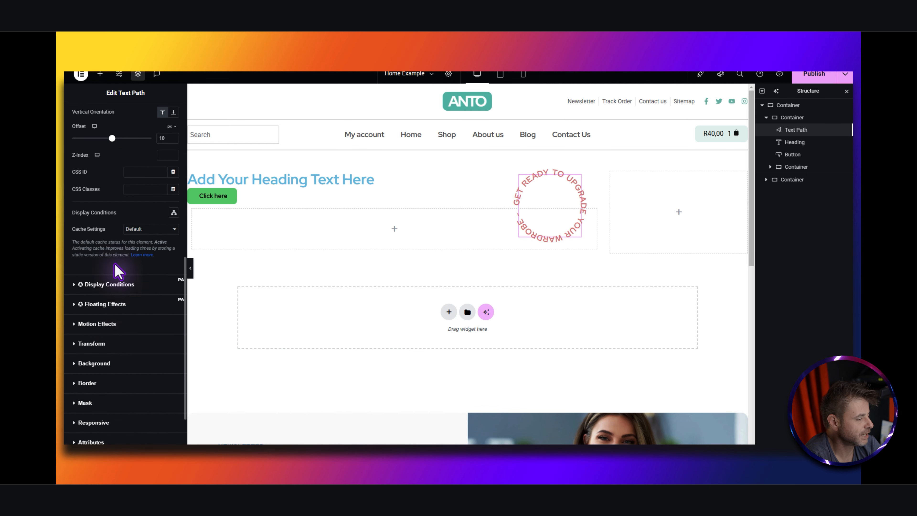
click(101, 327)
click(174, 221)
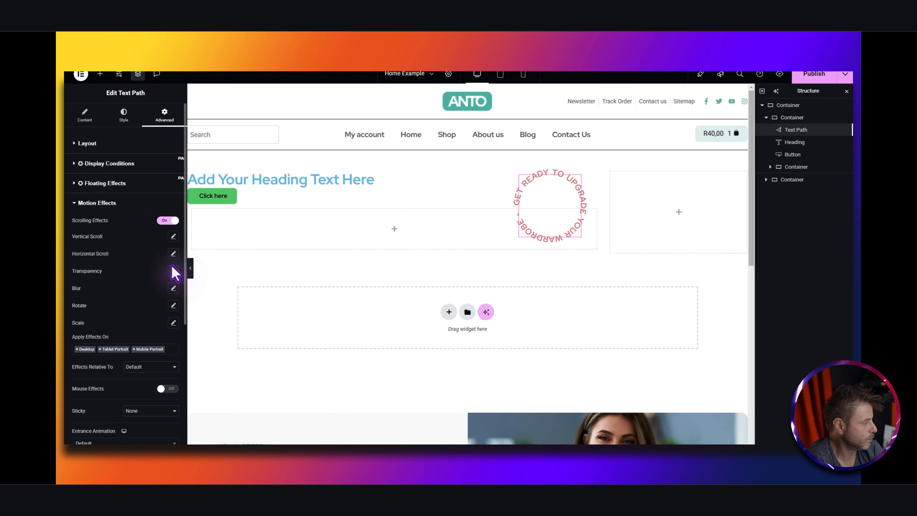
click(173, 305)
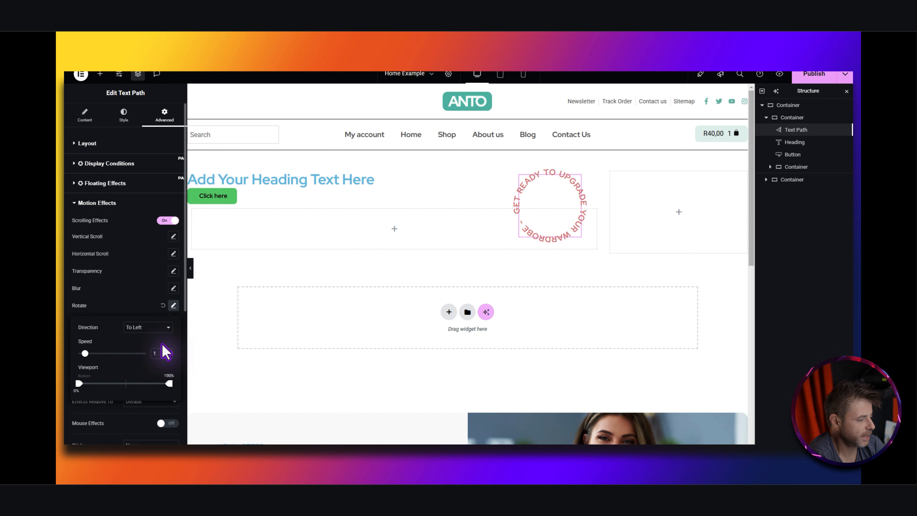
click(134, 303)
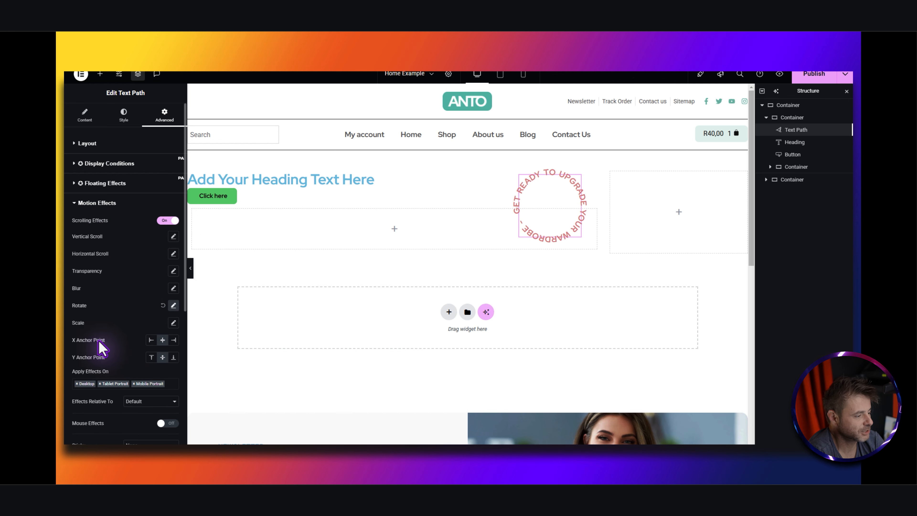
- Hide the circular text path on tablet portrait and mobile portrait
scroll(113, 352, down, 5)
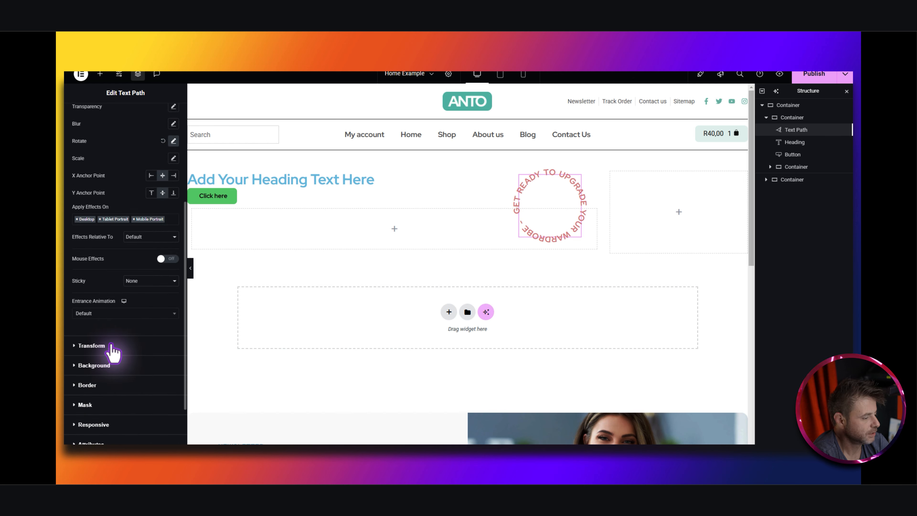
click(108, 422)
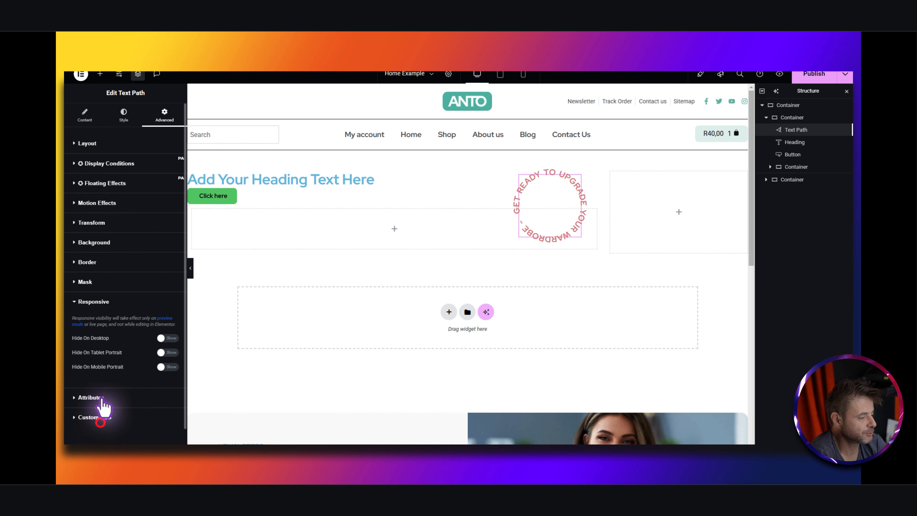
click(170, 352)
click(167, 366)
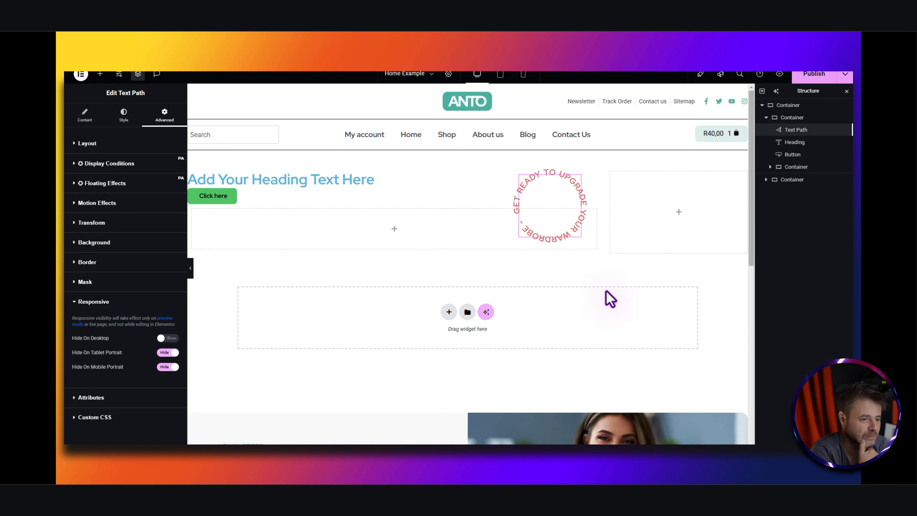
- Set the hero heading's title to "Unbeatable Fashion Sale!<br>Get up to 75% OFF" and its HTML tag to H3
click(353, 183)
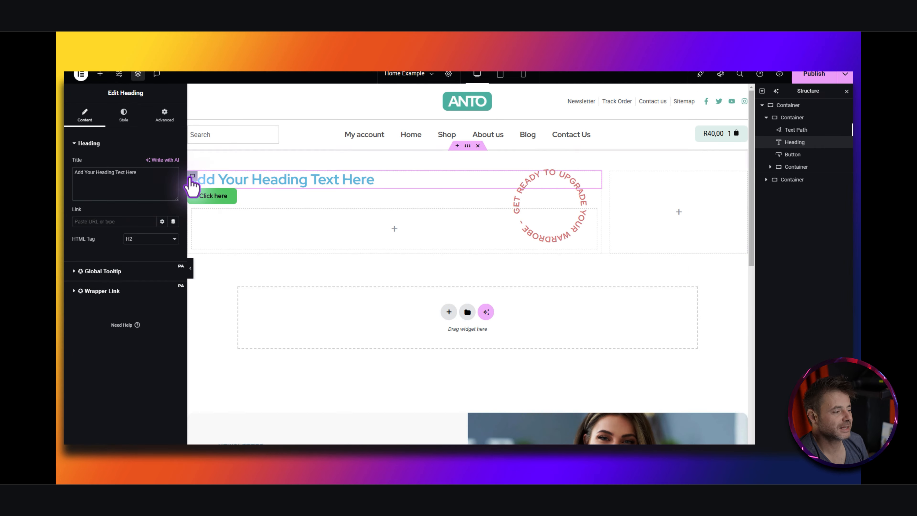
click(160, 183)
key(ctrl+a)
text(Unbeatable Fashion Sale!<br>Get up to 75% OFF)
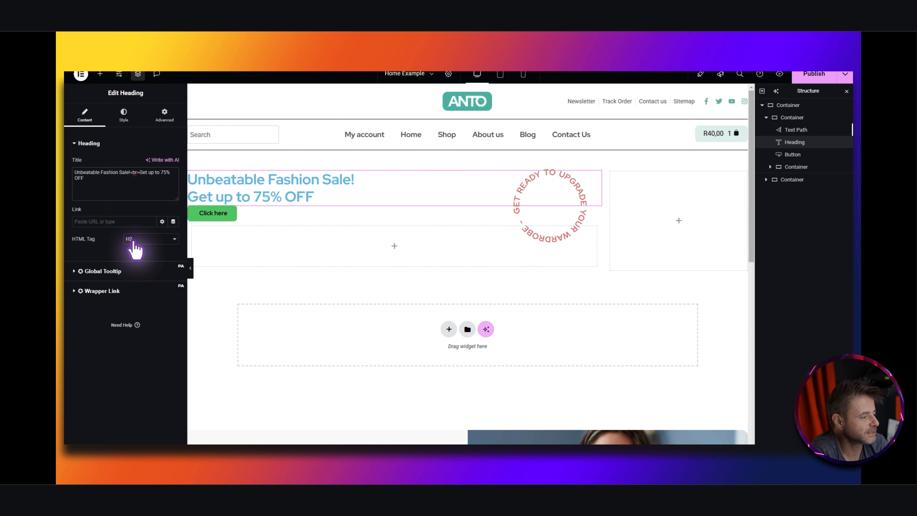
click(132, 267)
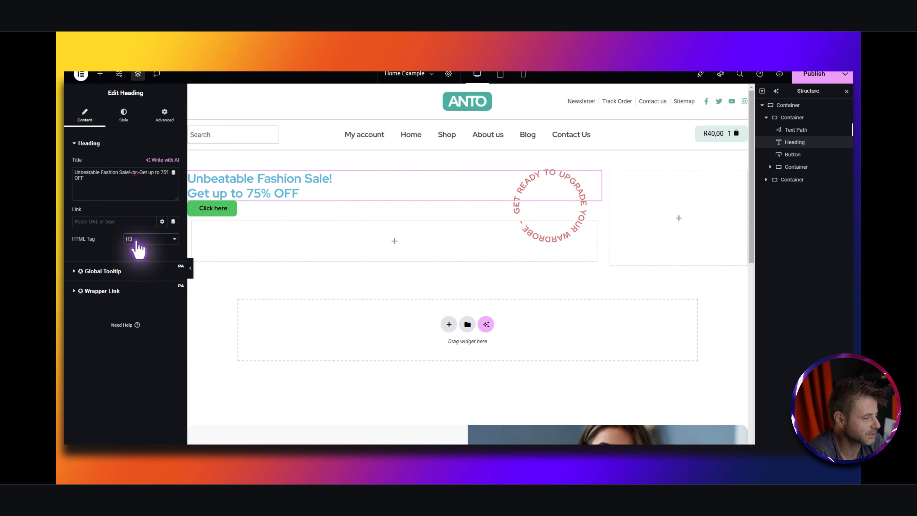
- Style the hero heading with font size 60 px, line height 1 em, word spacing 2 px and black text color
click(124, 115)
click(173, 186)
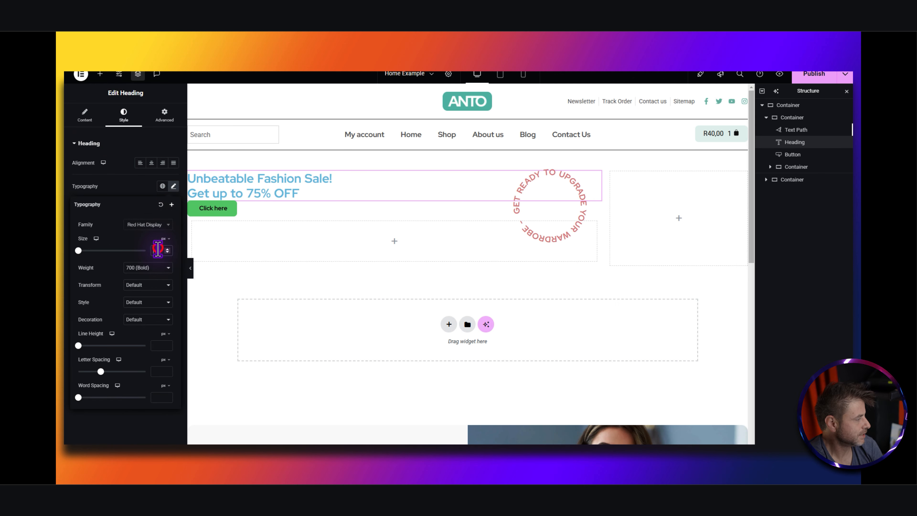
text(60)
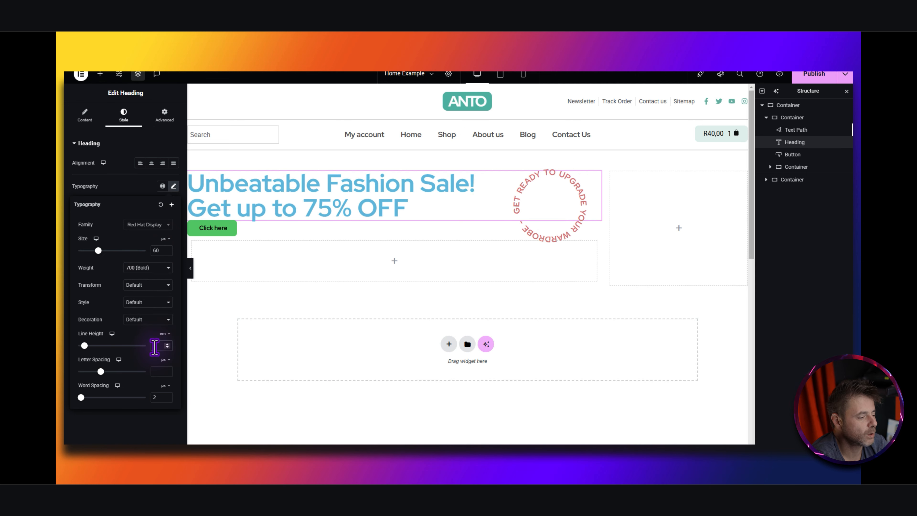
text(1)
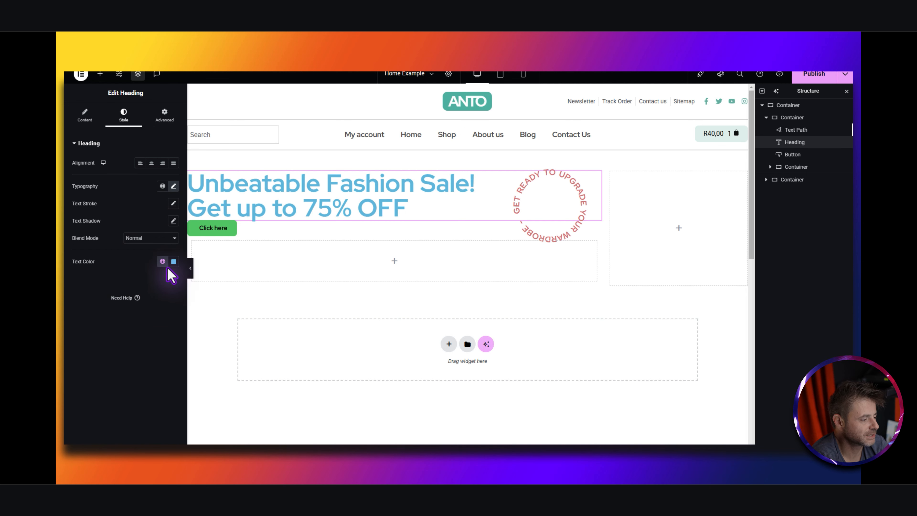
click(173, 262)
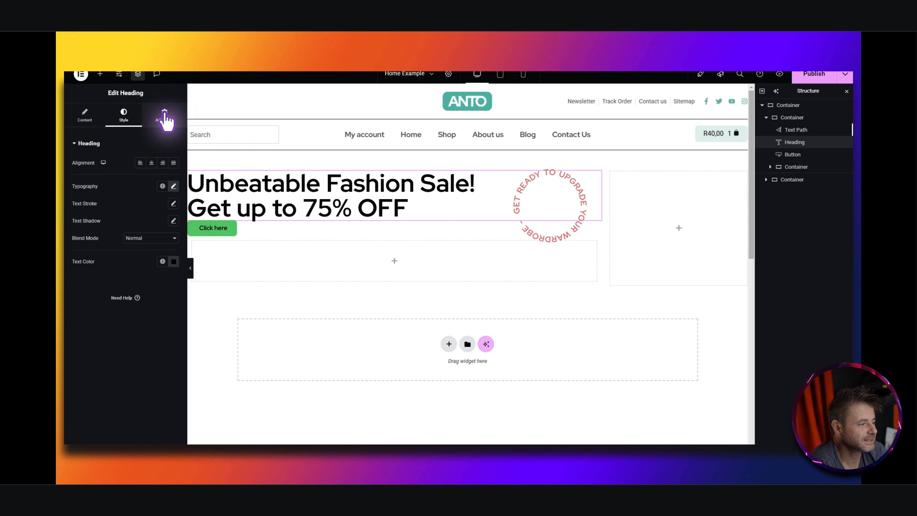
- Unlink the hero heading's margins and set the bottom margin to 20 px
click(164, 119)
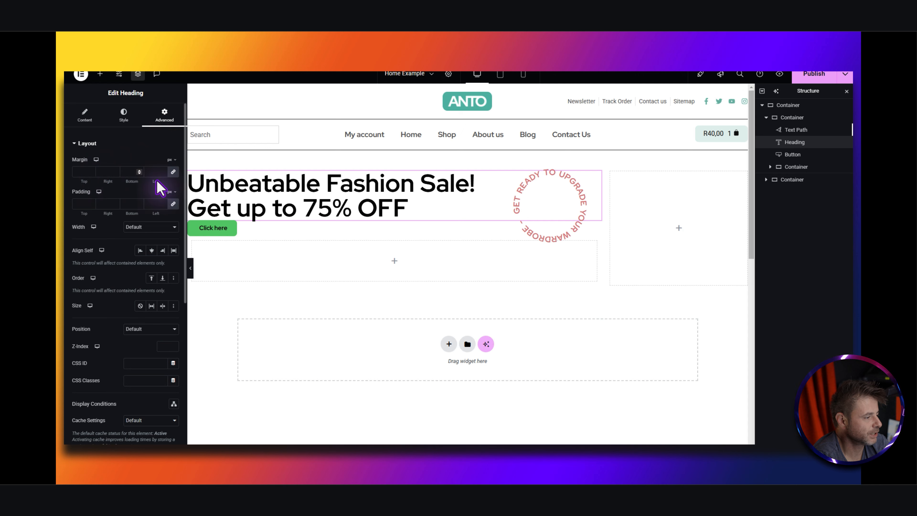
click(172, 172)
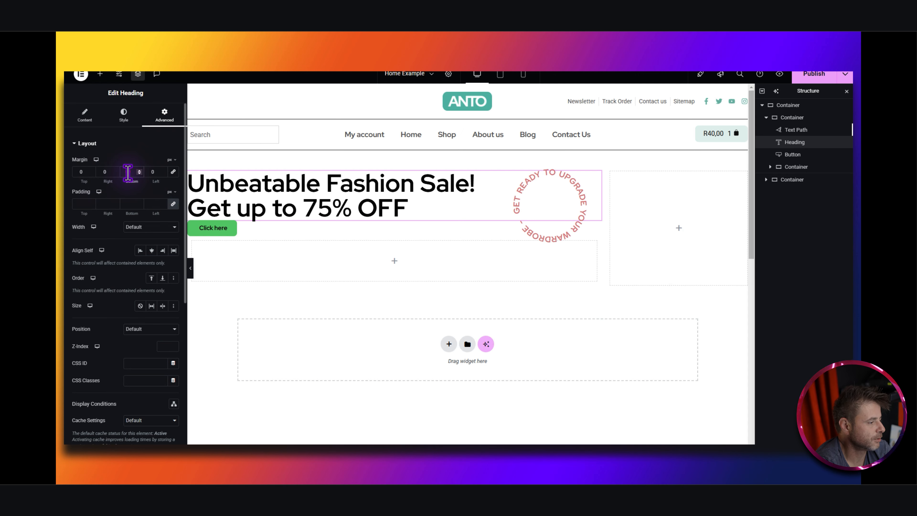
text(20)
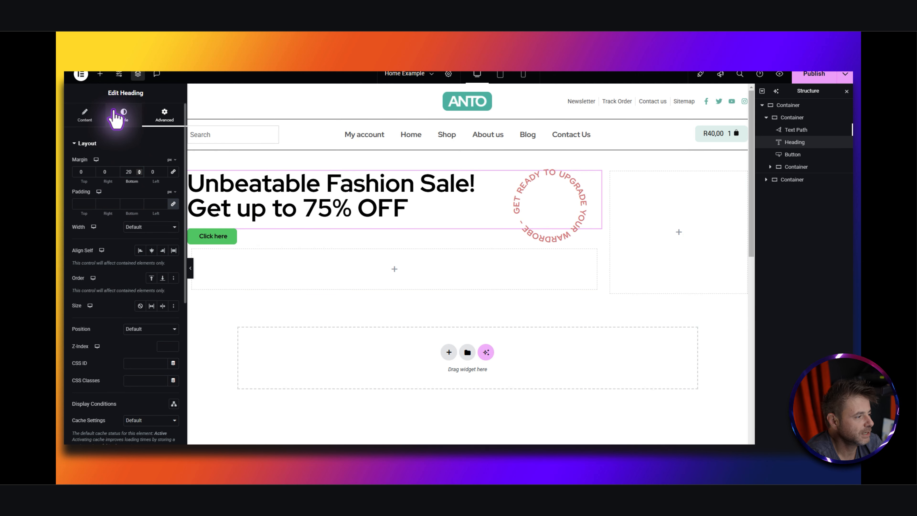
- For the mobile view, set the heading's font size to 30 px and center its alignment, then return to the desktop view
click(123, 115)
click(174, 186)
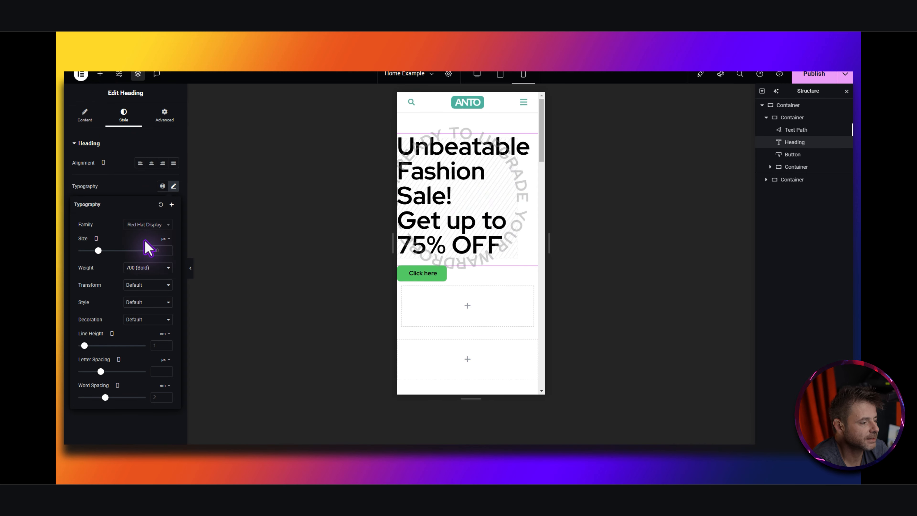
text(30)
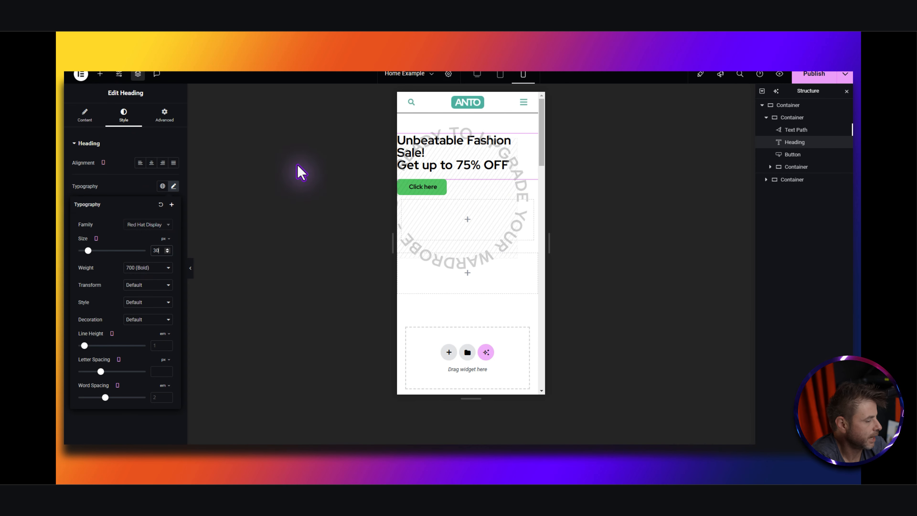
click(143, 187)
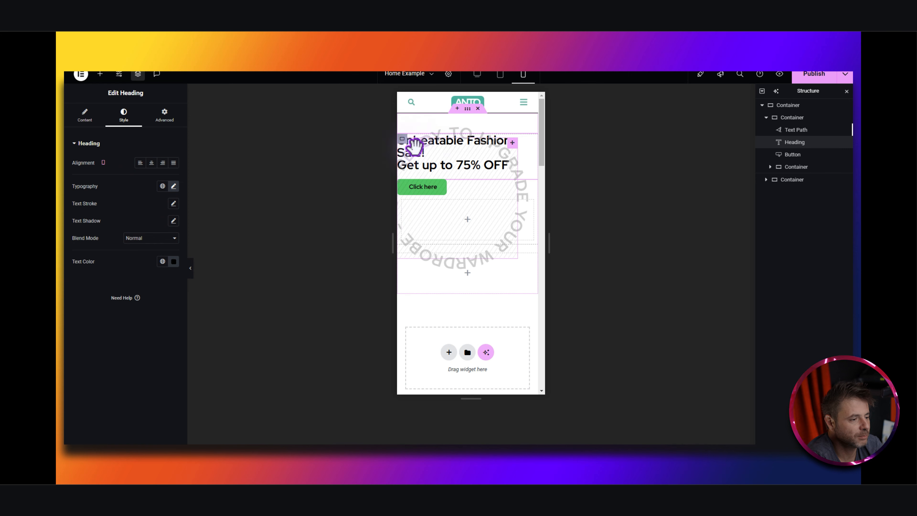
click(151, 162)
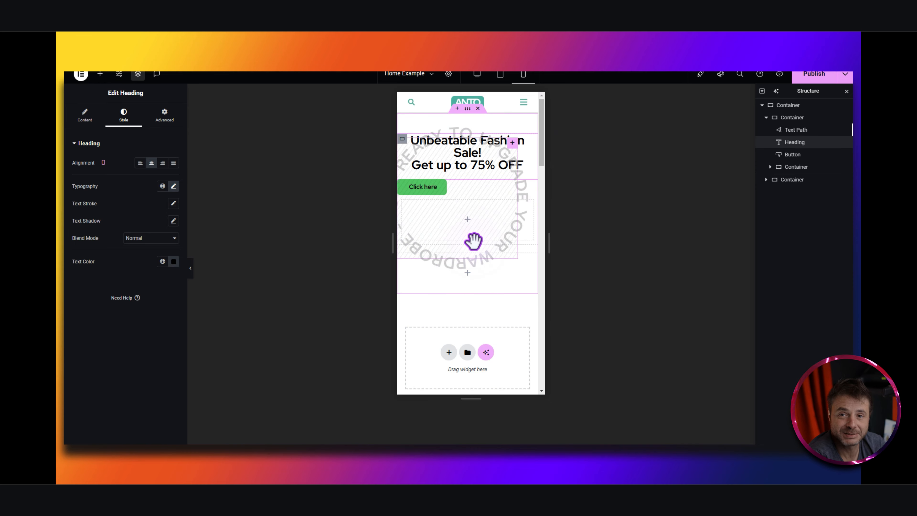
click(477, 74)
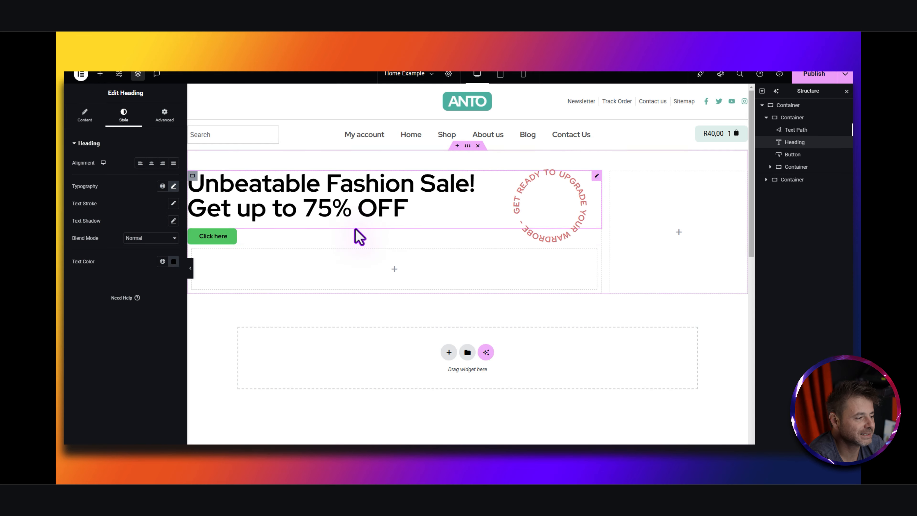
- Set the hero button's text to "SHOP NOW" and link it to the Shop page
click(254, 234)
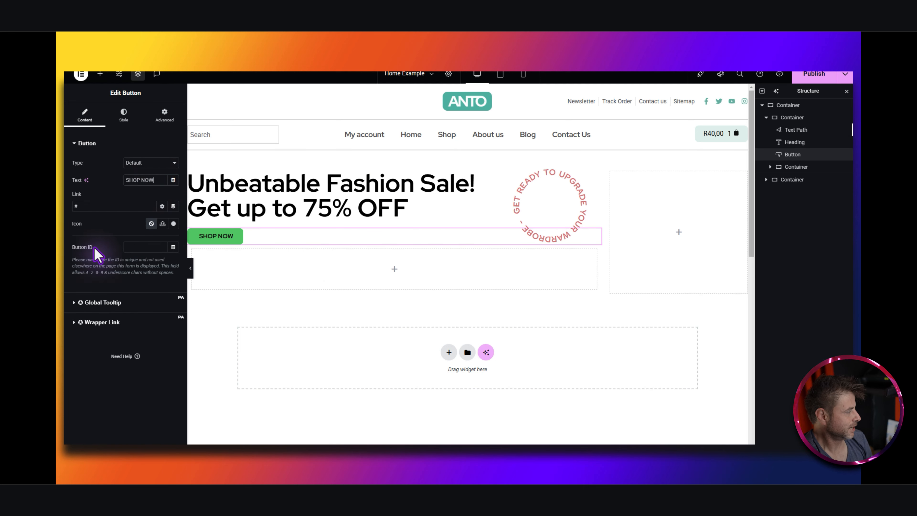
click(128, 204)
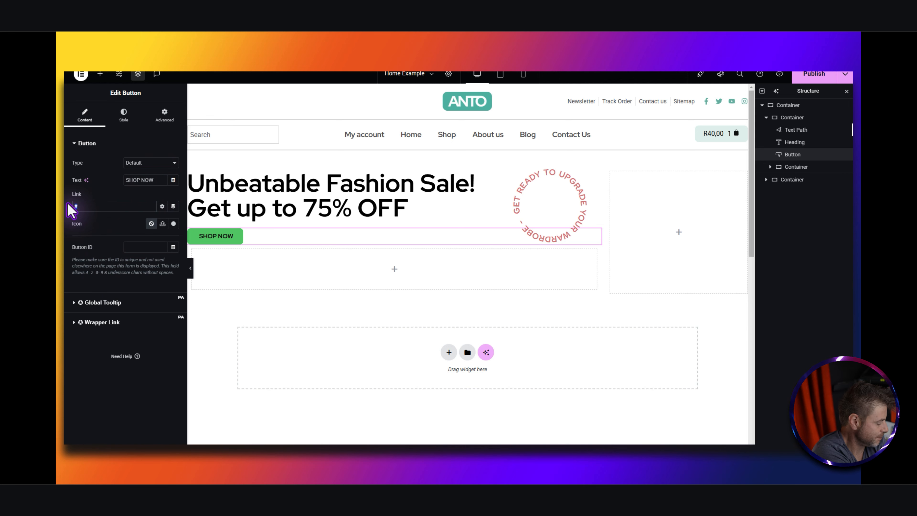
text(shop)
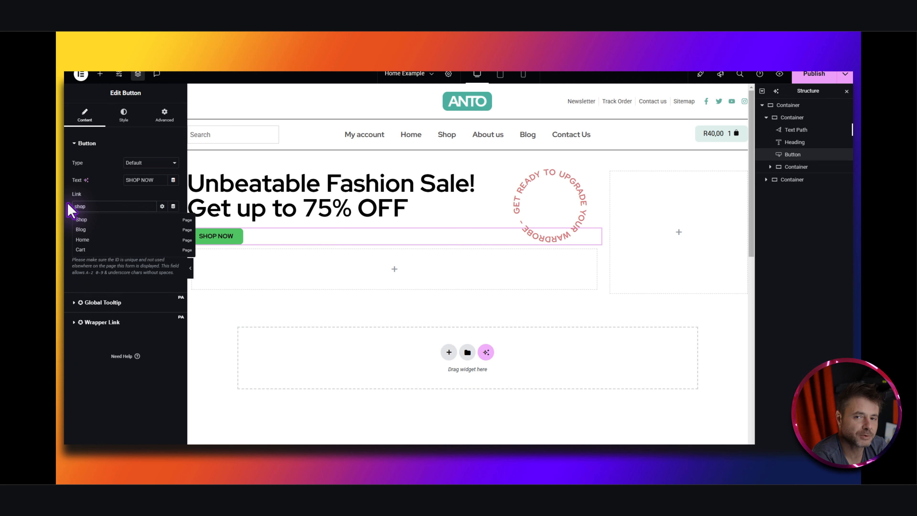
click(81, 219)
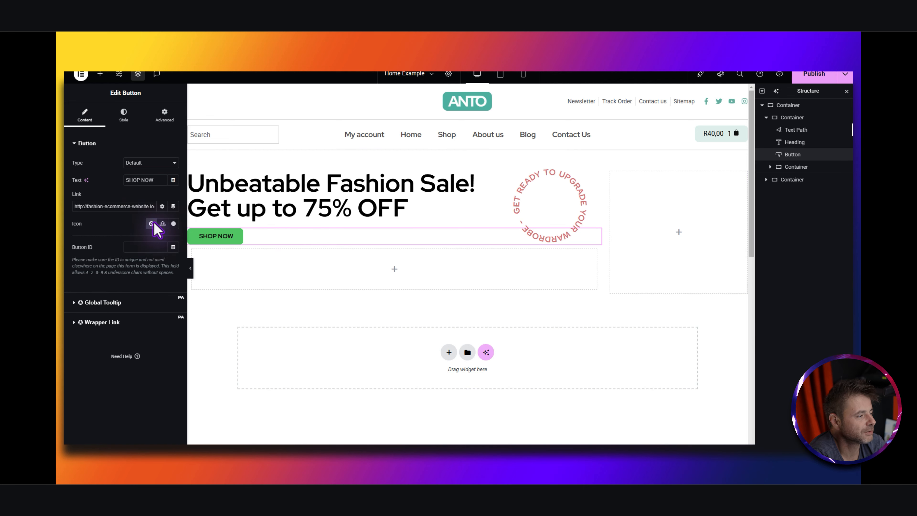
- Set the hero button's typography size to 18 px and adjust its text transform
click(124, 116)
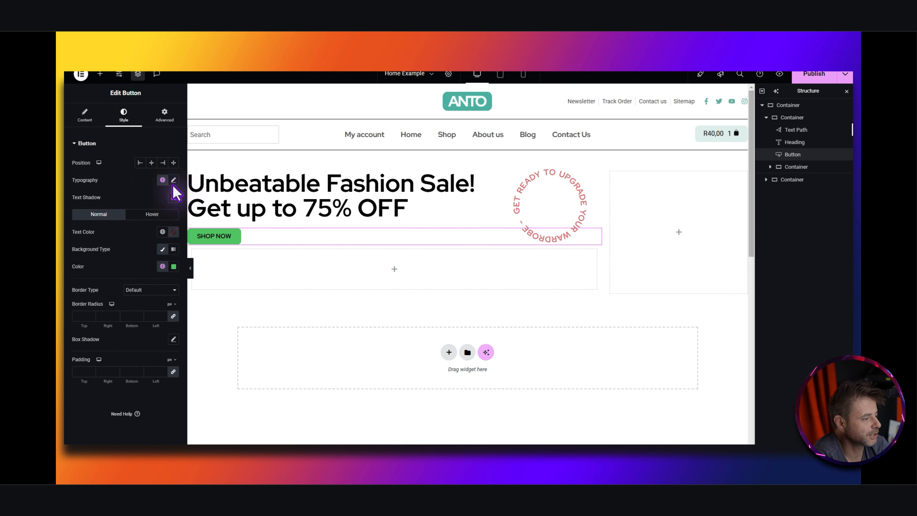
click(174, 181)
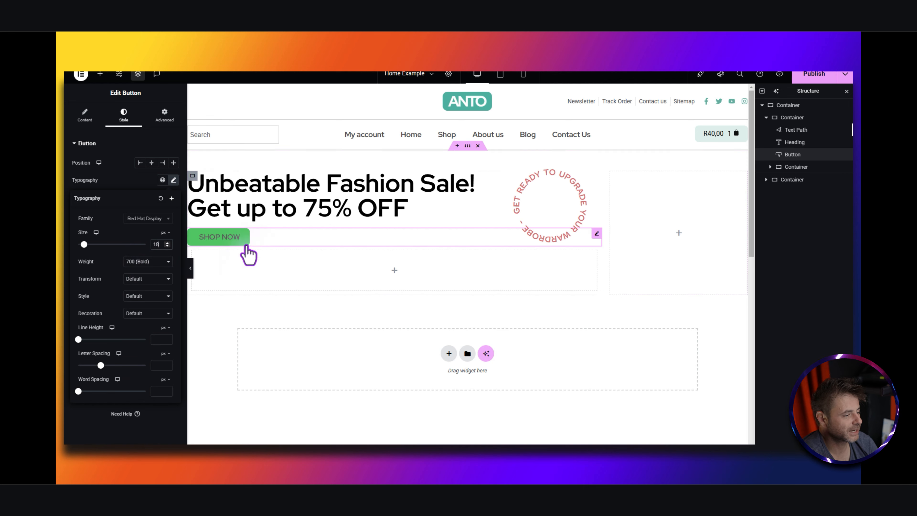
click(134, 279)
click(131, 300)
click(142, 179)
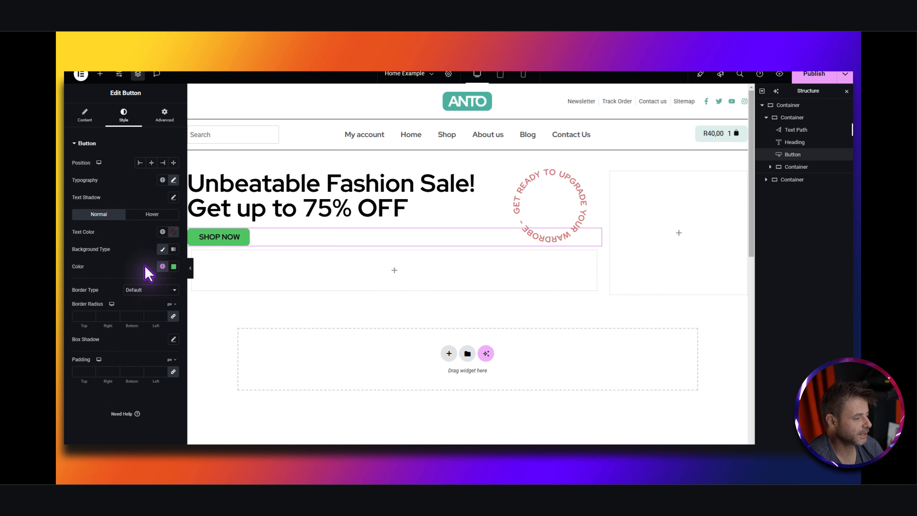
- Set the SHOP NOW button's hover text color to #FFFFFF and its normal text color to #000000
click(163, 266)
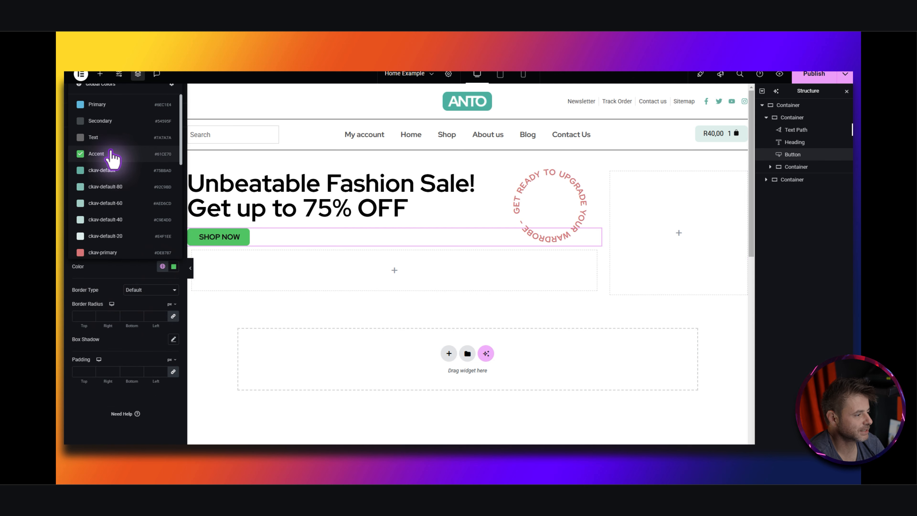
click(125, 266)
click(161, 214)
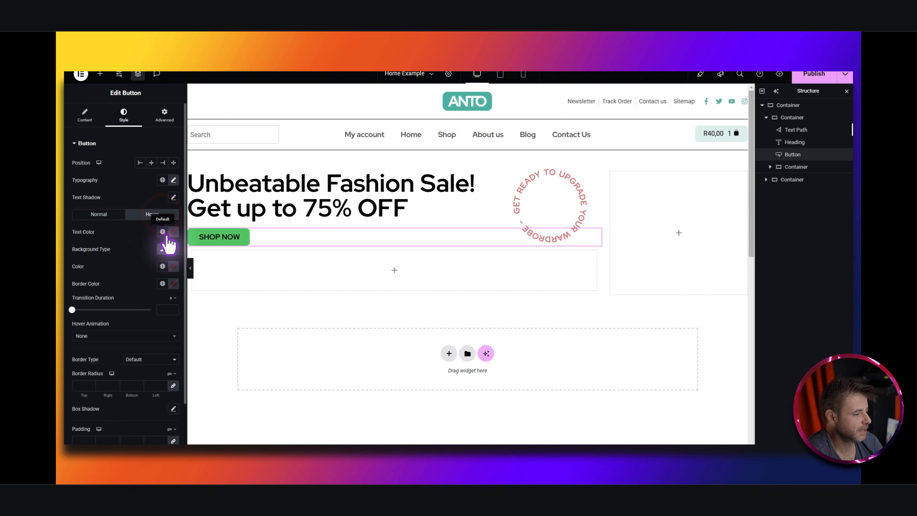
click(174, 232)
drag(123, 257, 109, 245)
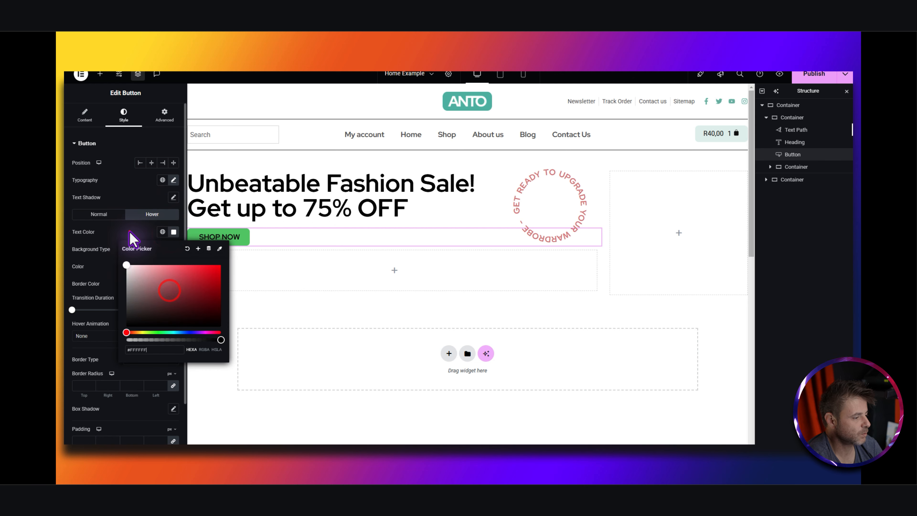
click(134, 234)
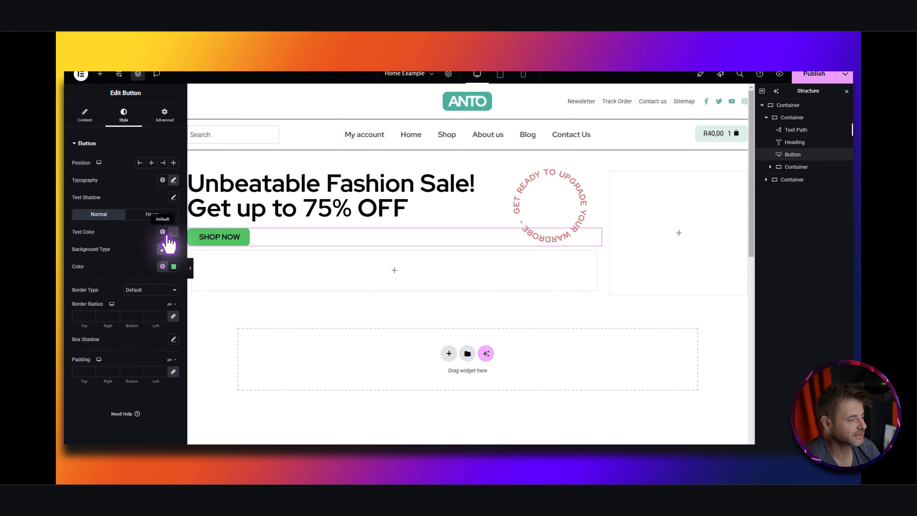
click(173, 232)
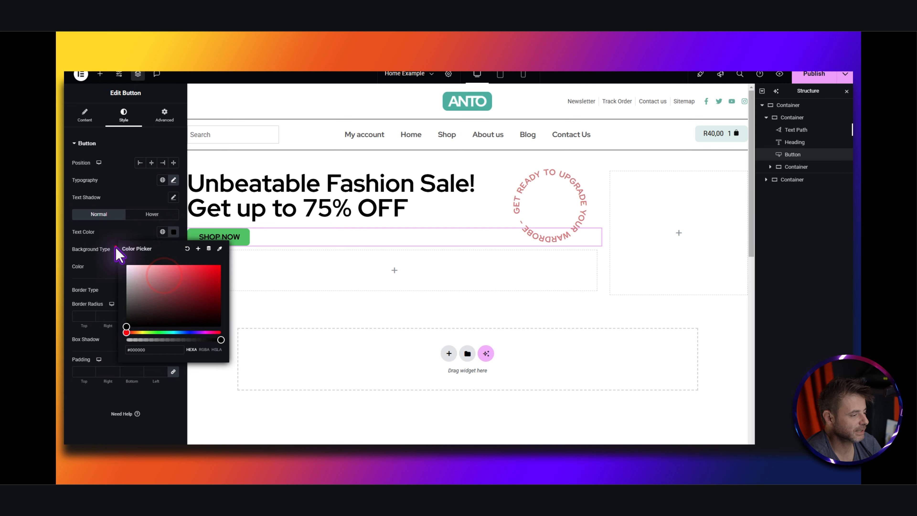
click(116, 214)
- For the SHOP NOW button's hover state, use a white text color and the global Accent color as background
click(152, 214)
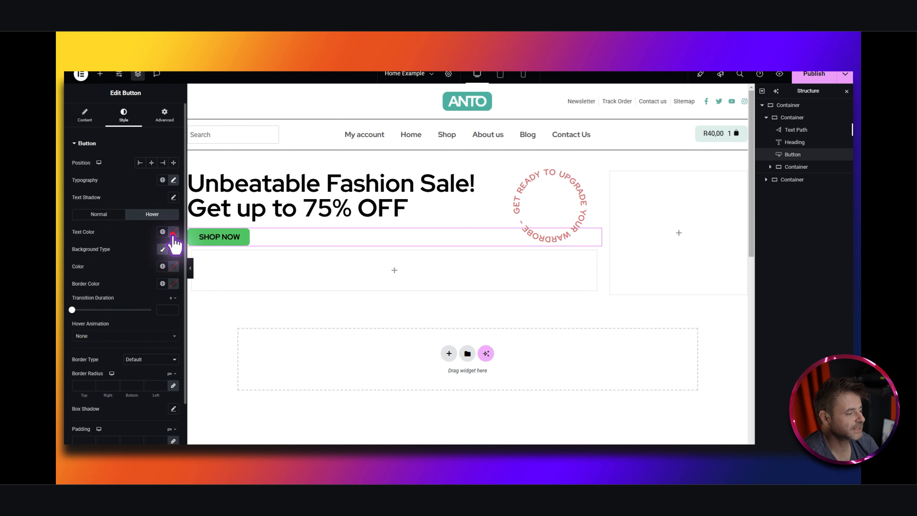
click(173, 233)
drag(137, 266, 123, 254)
click(122, 229)
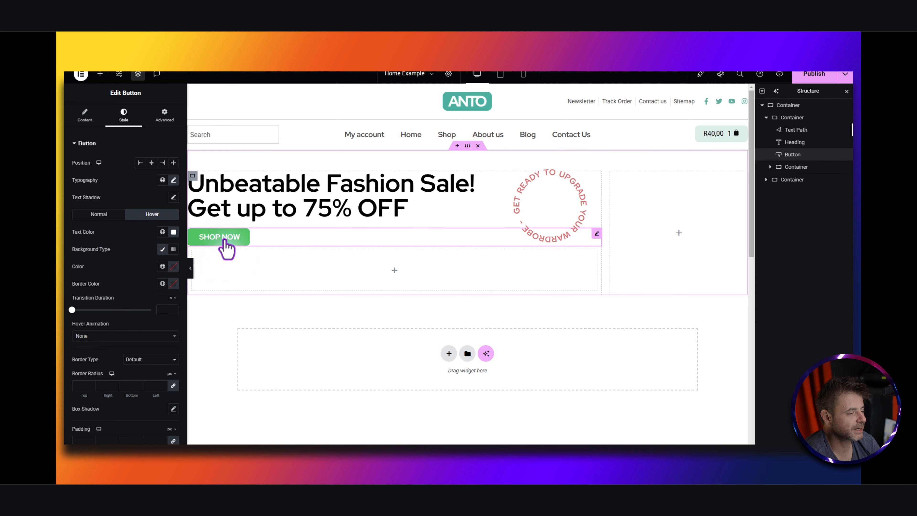
click(162, 267)
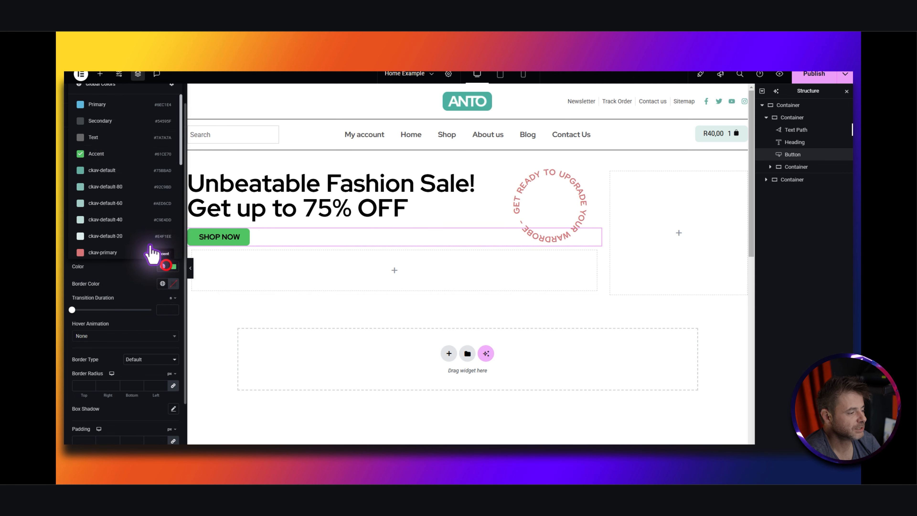
click(116, 155)
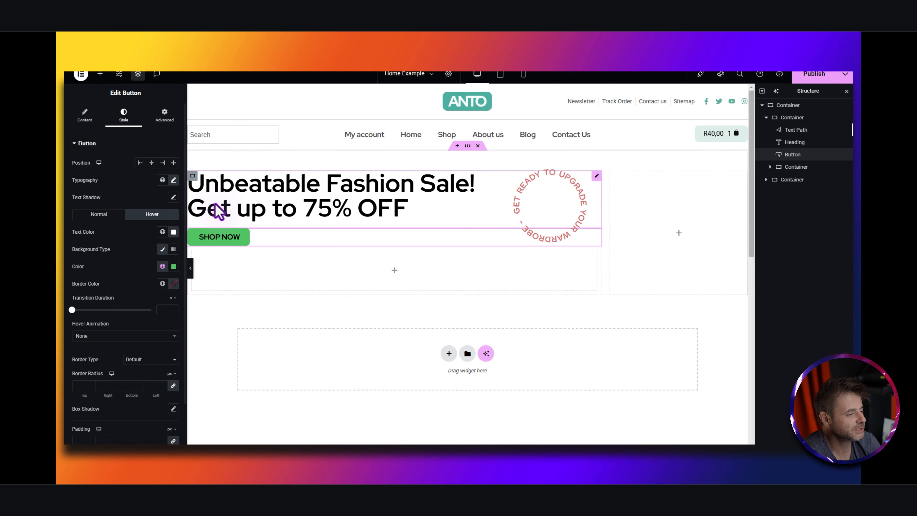
- Center the SHOP NOW button in the mobile view, then return to the desktop view
click(98, 162)
click(97, 187)
click(152, 163)
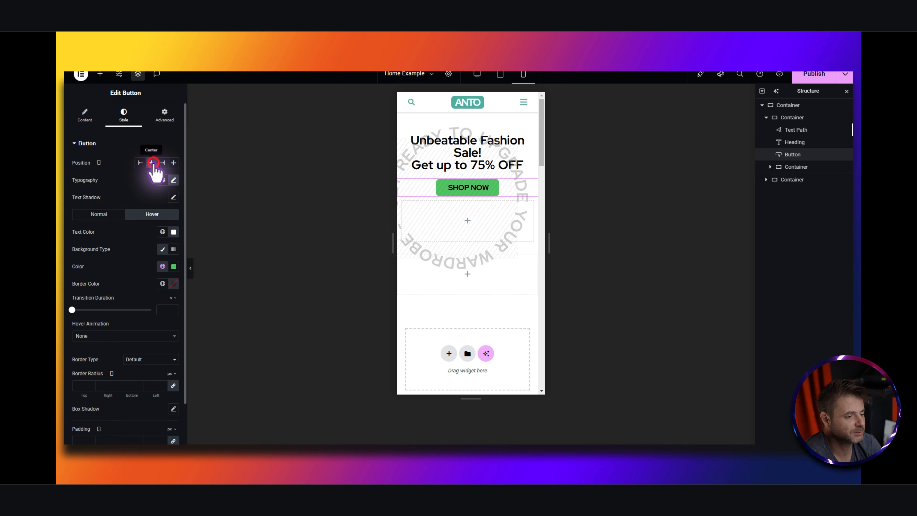
click(477, 74)
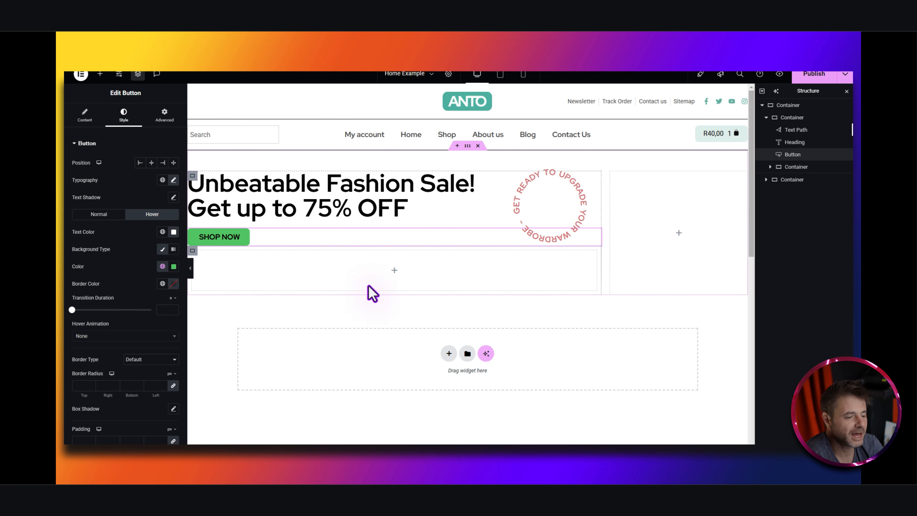
- Select the empty container below the button, then switch to the tutorial resources page and copy the YouTube video link
click(792, 167)
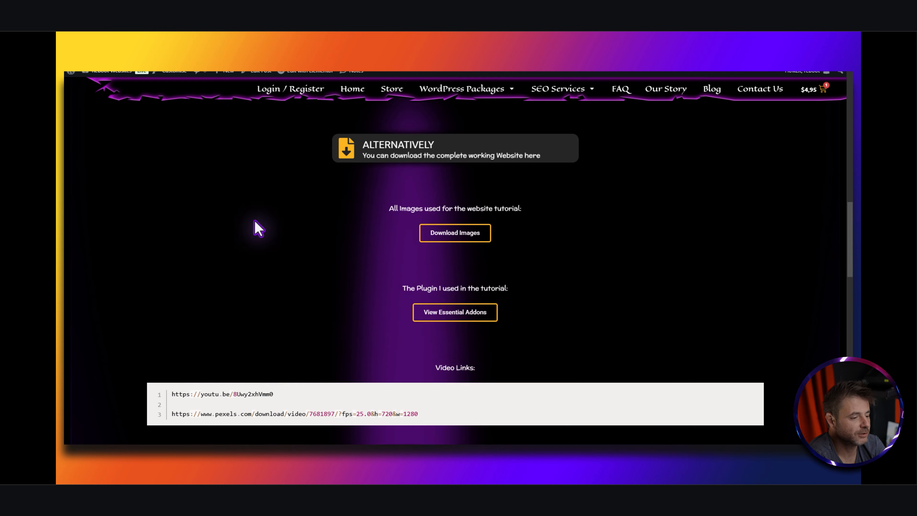
scroll(276, 274, down, 3)
drag(280, 271, 174, 271)
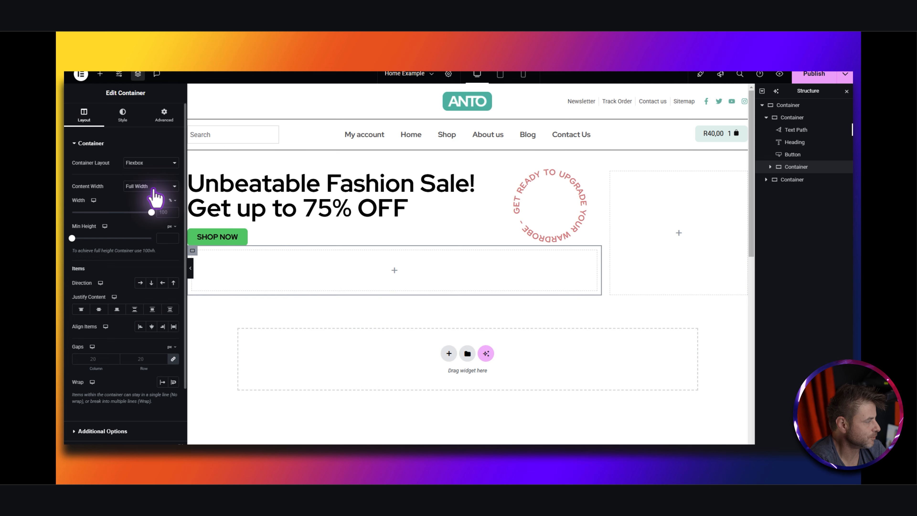
- Set the container's minimum height to 630 px and its gaps to 0, and adjust its additional options
click(165, 238)
text(630)
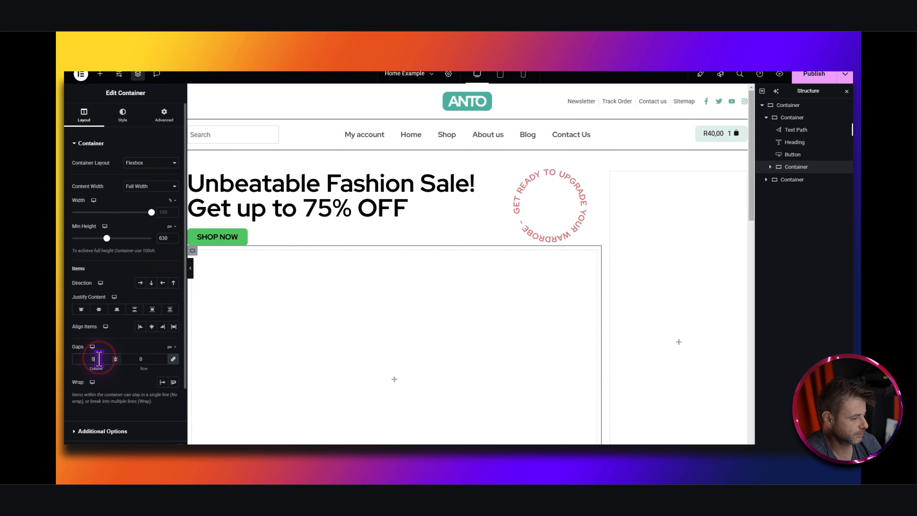
click(122, 431)
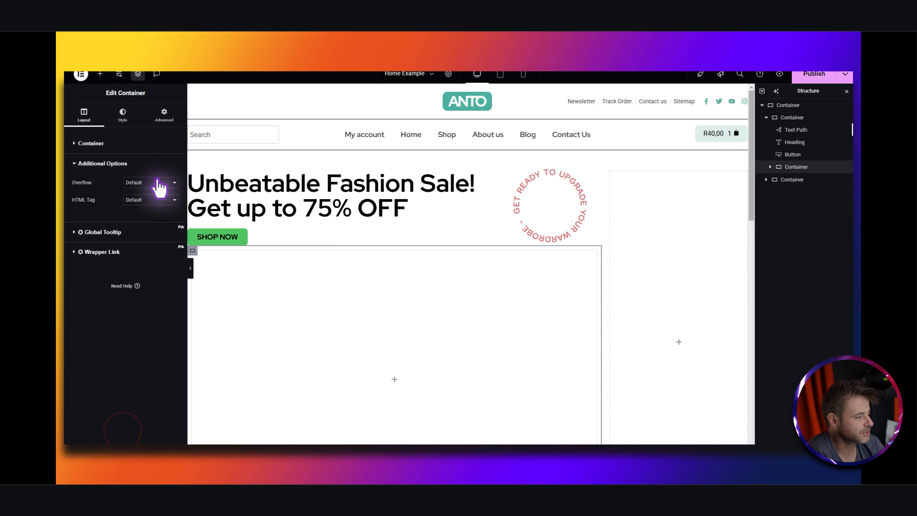
click(154, 203)
click(131, 112)
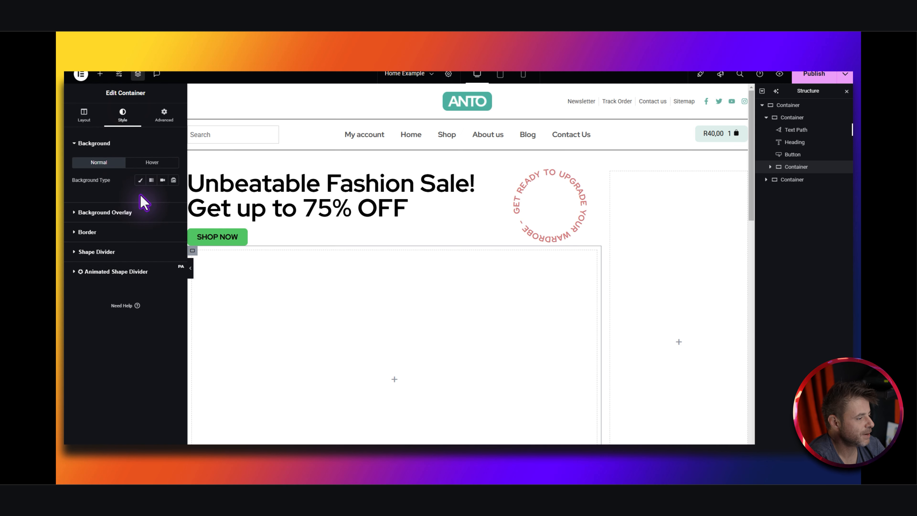
click(162, 180)
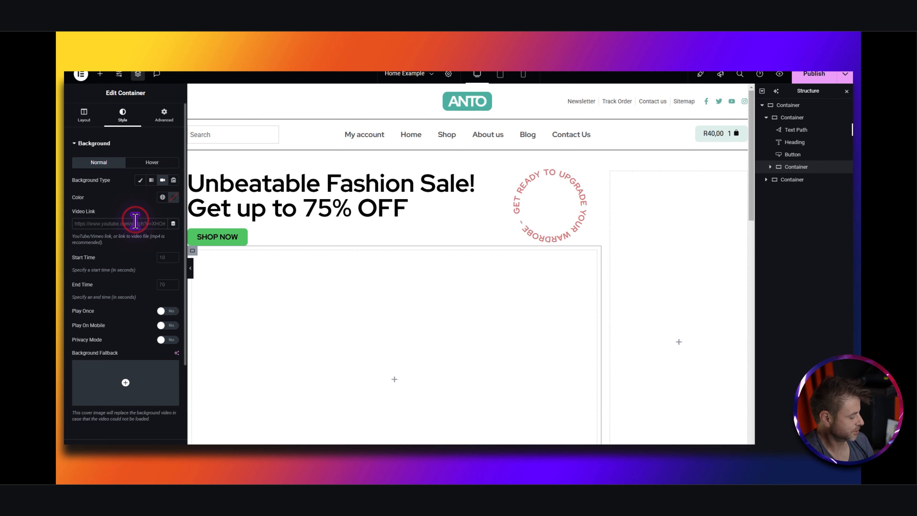
text(https://youtu.be/8Uwy2xhV_m0)
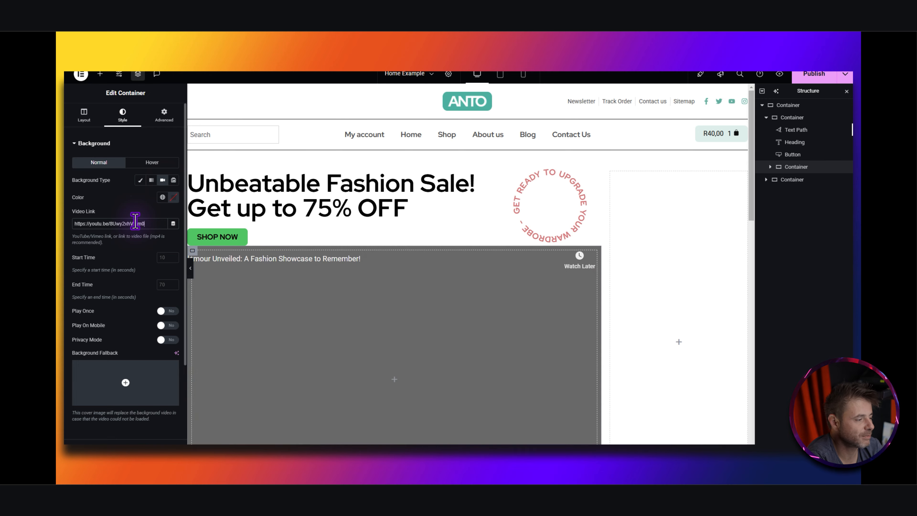
text(0)
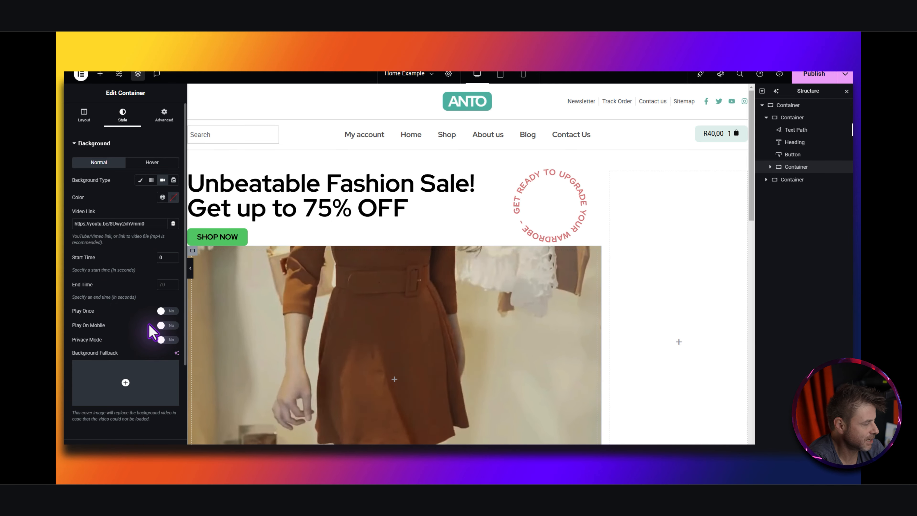
- Set the video background's fallback image to bg-05-hr.jpg from the media library
scroll(115, 336, down, 3)
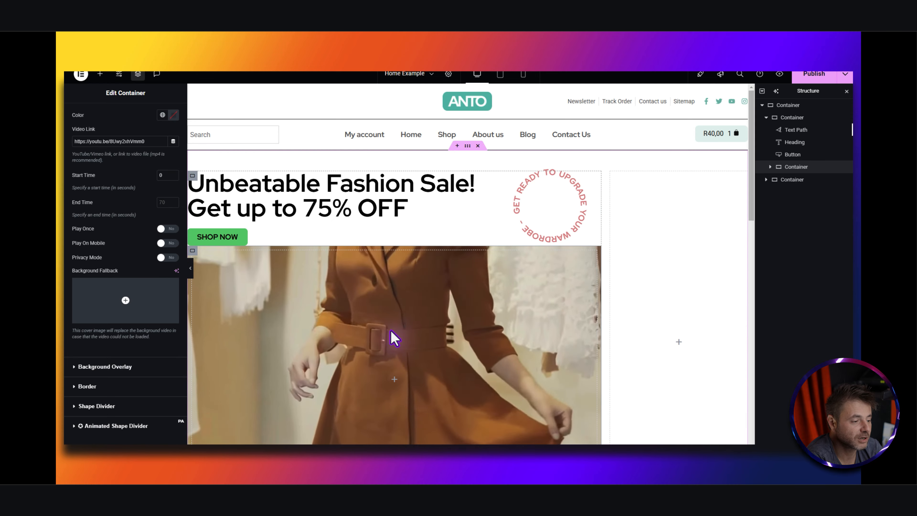
click(124, 294)
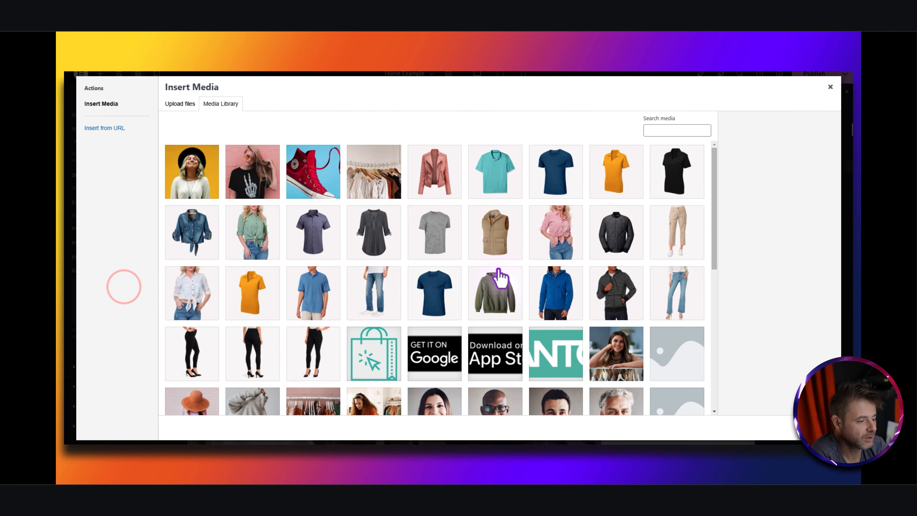
scroll(469, 314, down, 8)
scroll(415, 352, up, 5)
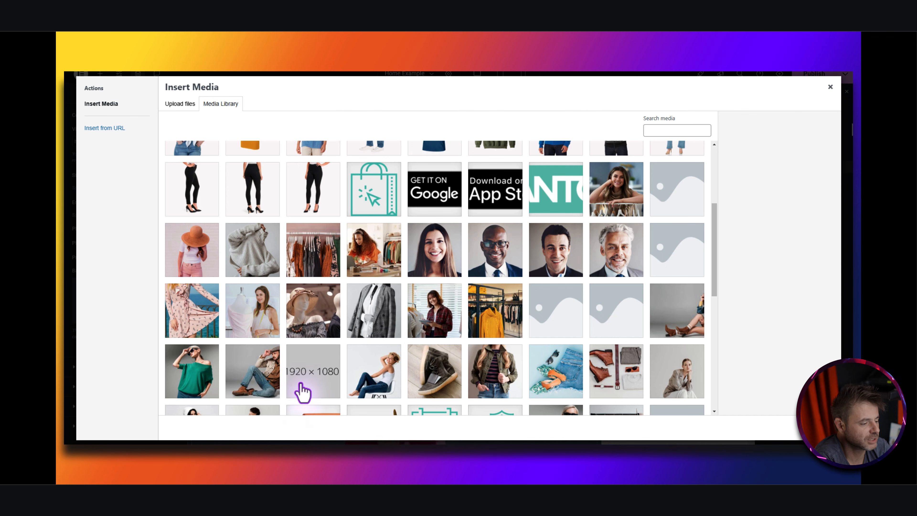
click(262, 356)
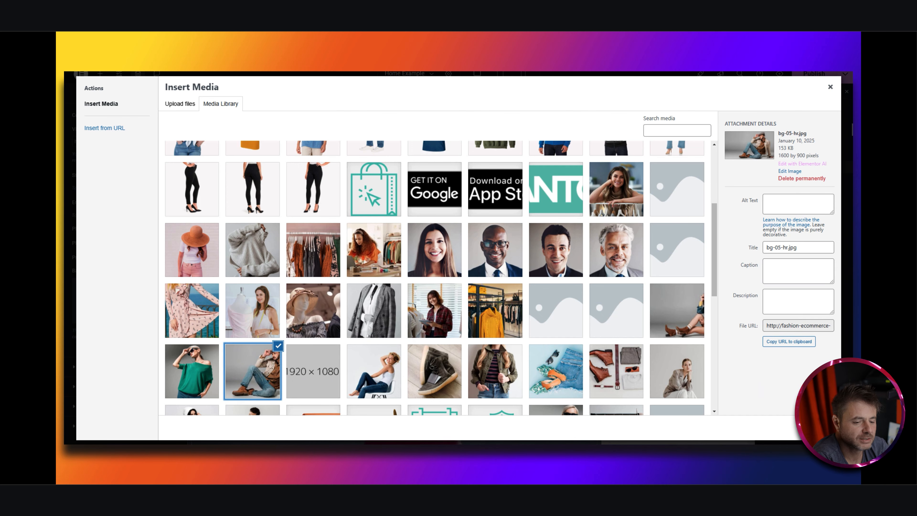
click(820, 427)
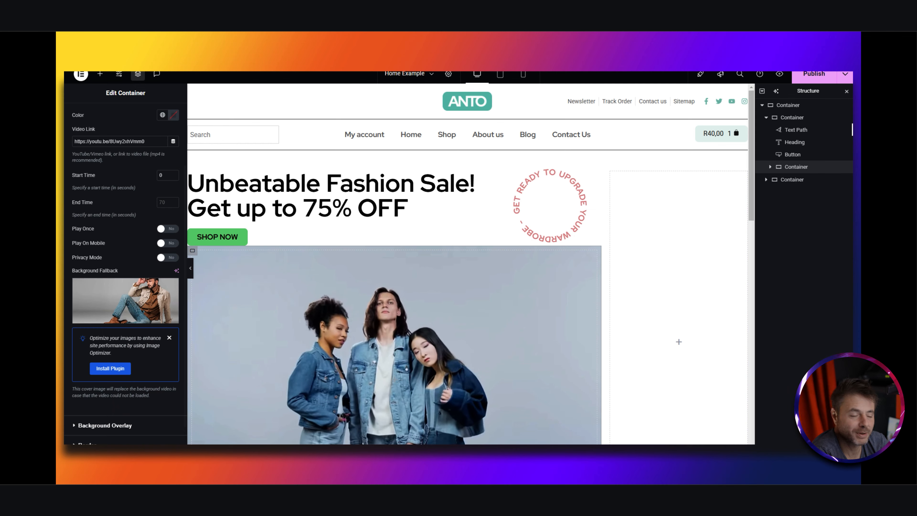
- Set the video container's border radius to 16 px on all corners and its padding to 0 on all sides
scroll(86, 362, down, 3)
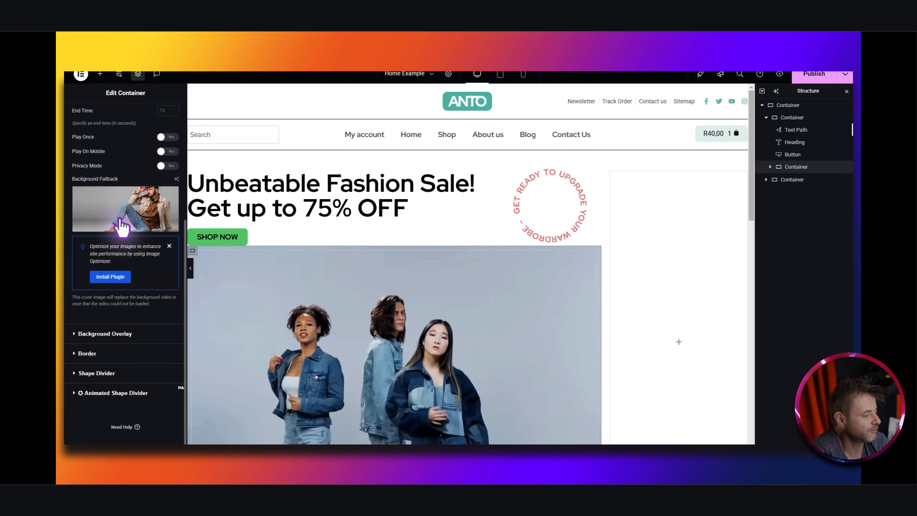
click(87, 354)
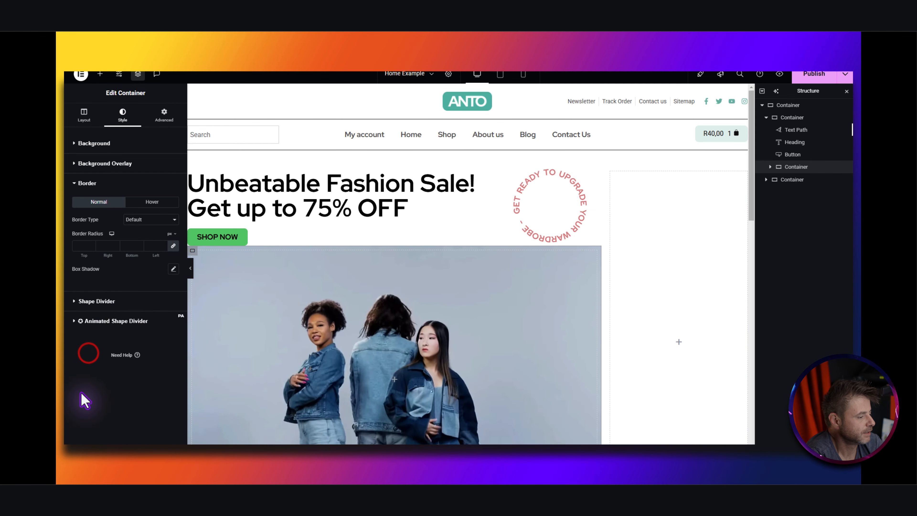
click(81, 244)
text(16)
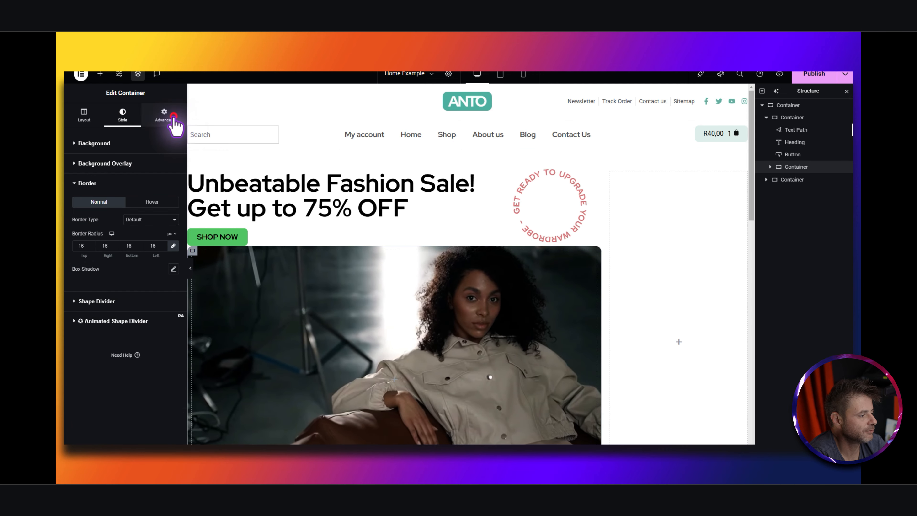
click(169, 116)
click(79, 204)
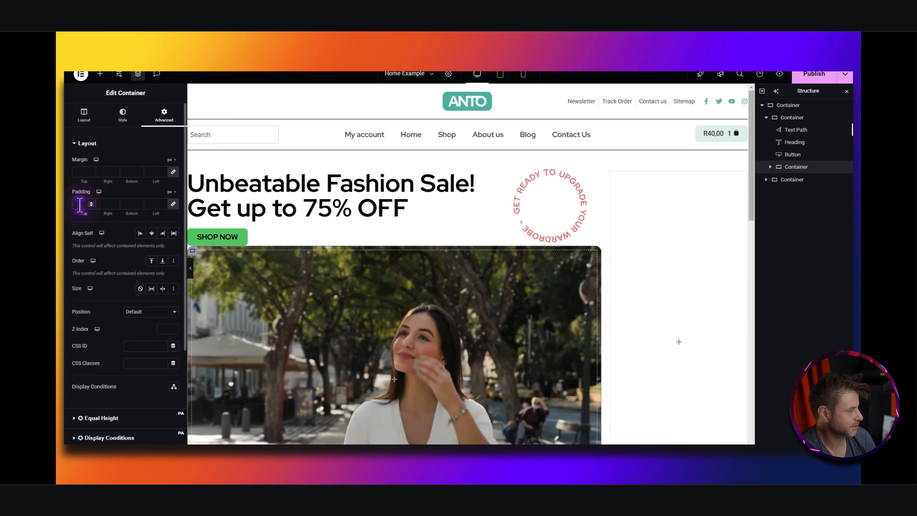
text(0)
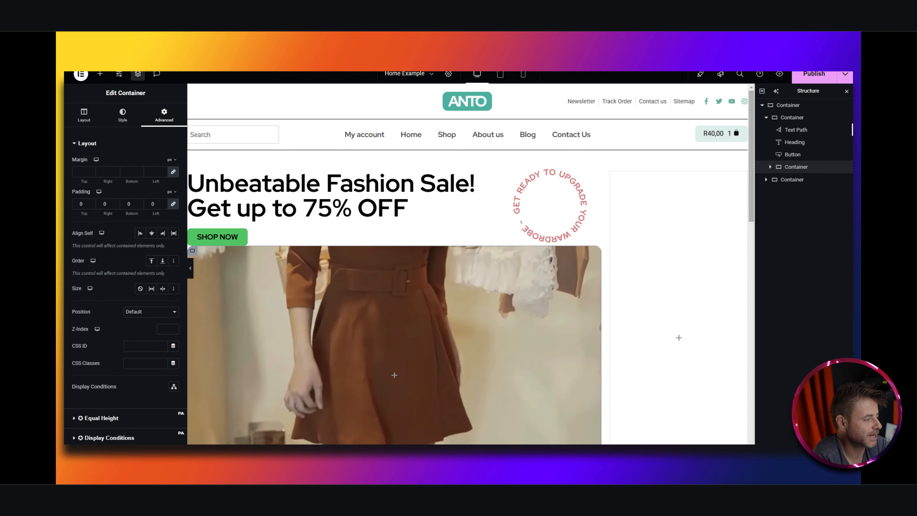
- Add a new container inside the empty column beside the video and duplicate it
click(773, 167)
click(614, 175)
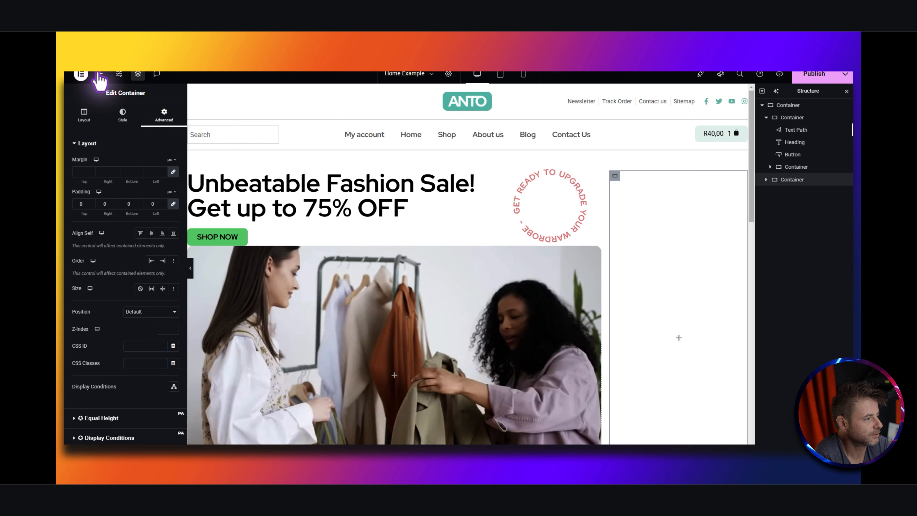
click(98, 74)
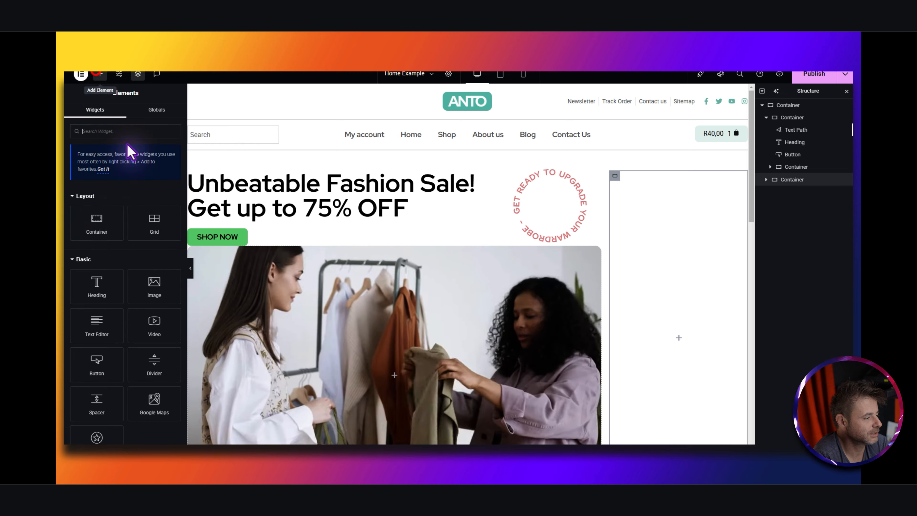
drag(97, 221, 677, 305)
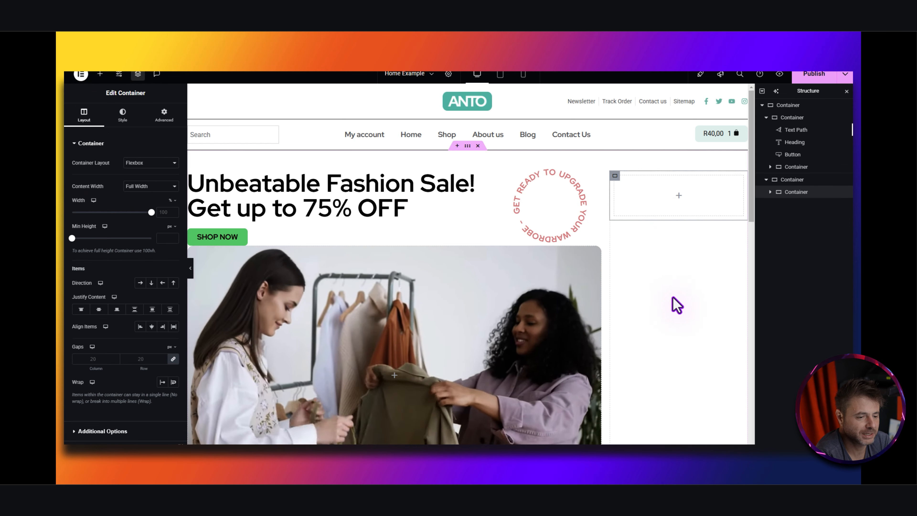
right_click(615, 176)
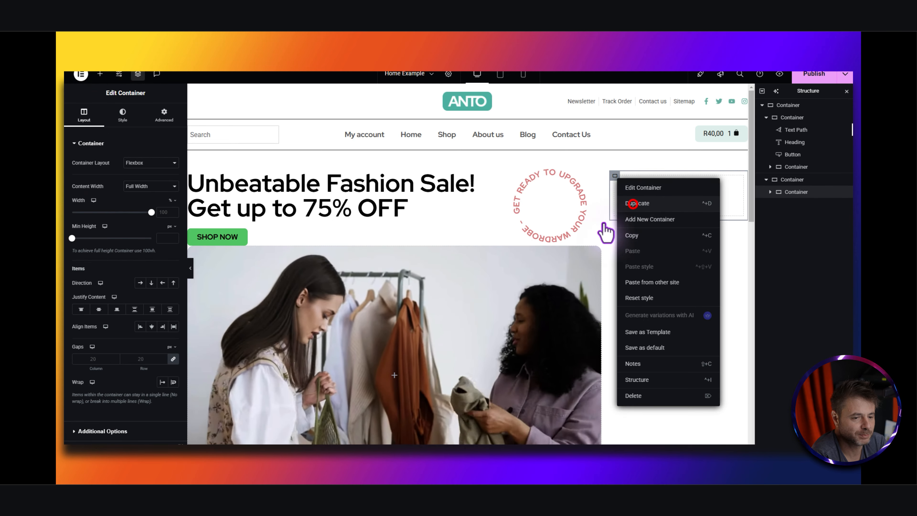
click(633, 203)
- Set the upper stacked container's minimum height to 325 px and justify its content to the end
click(796, 191)
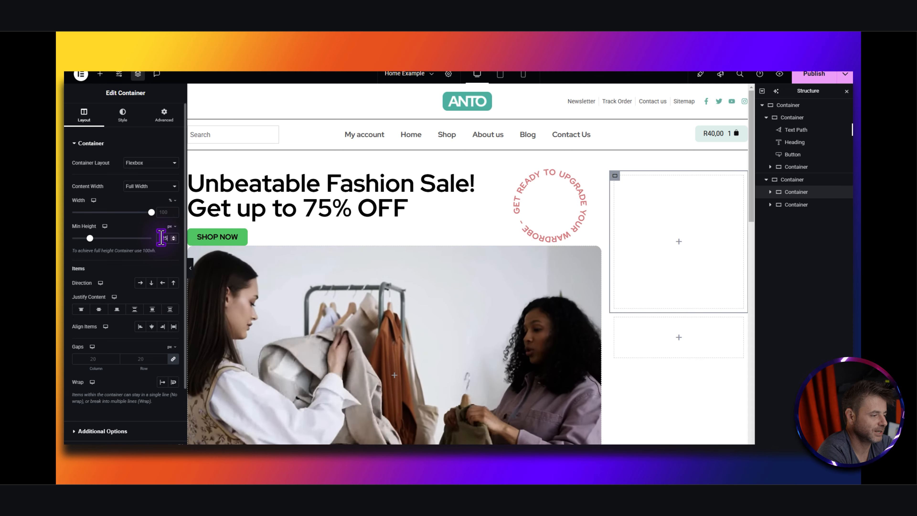
click(116, 310)
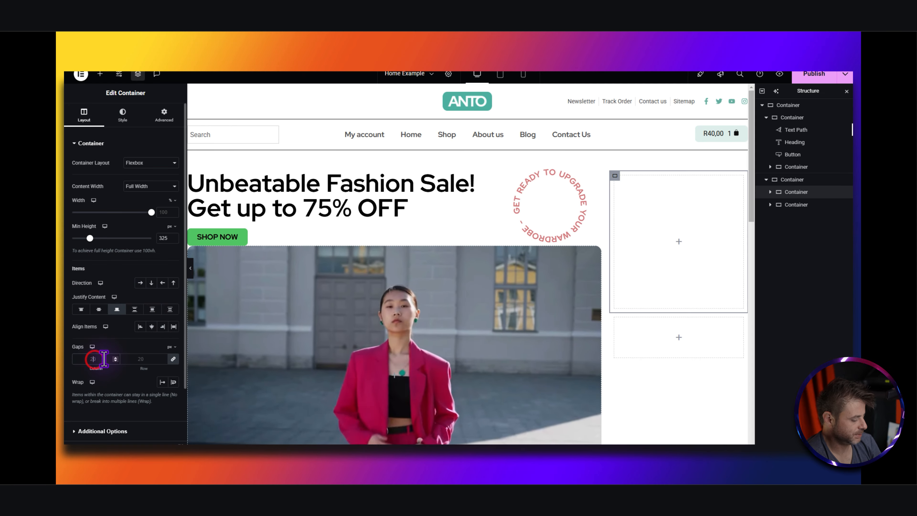
- Give the container a classic background with the image banner-img-07-square.jpg from the media library
click(118, 116)
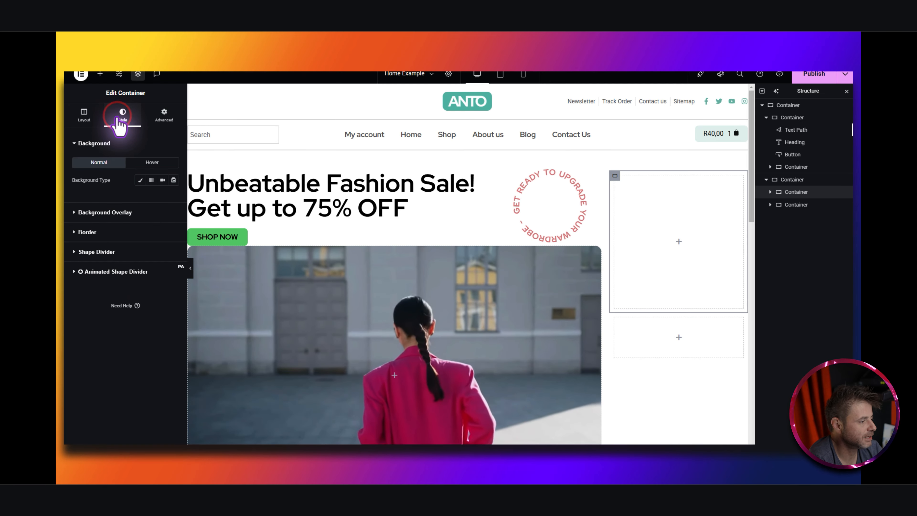
click(140, 179)
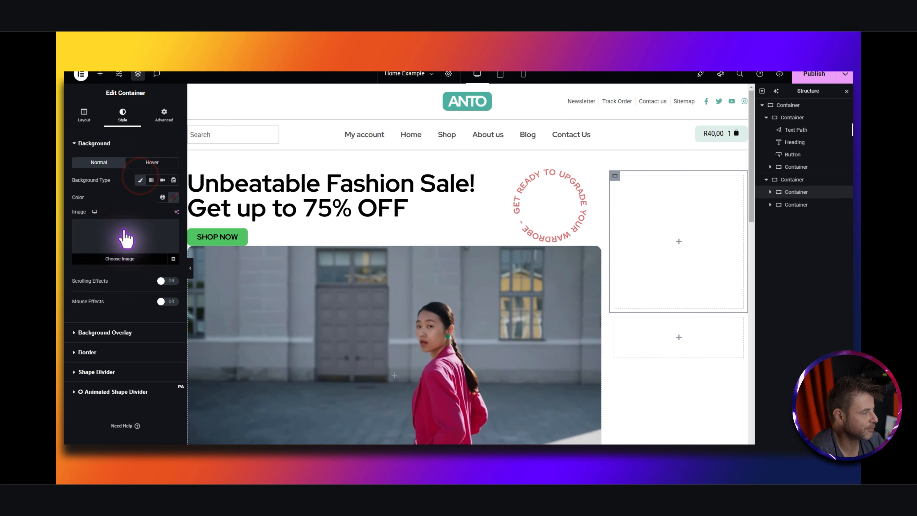
click(125, 233)
scroll(523, 275, down, 5)
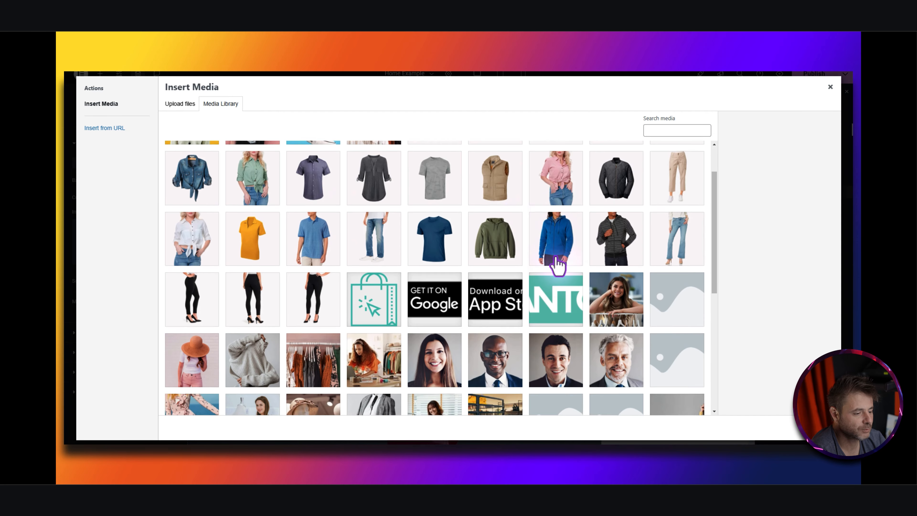
click(192, 323)
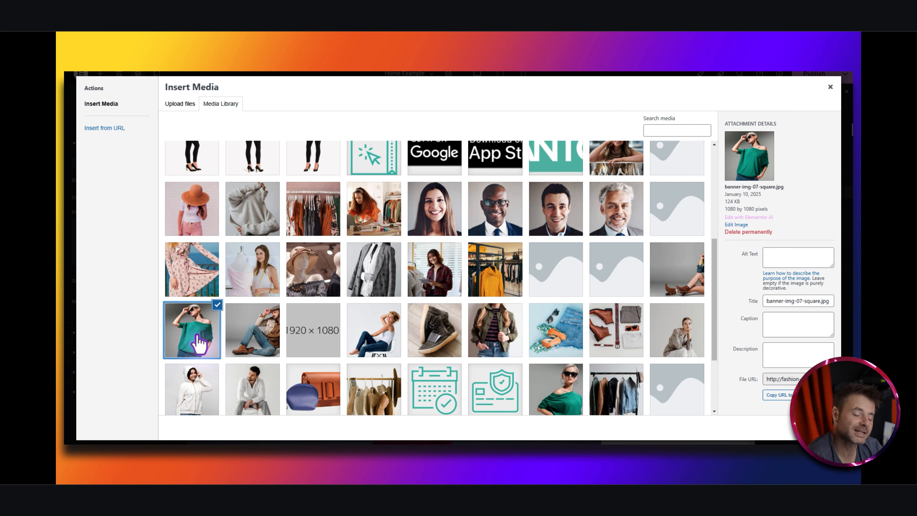
click(823, 427)
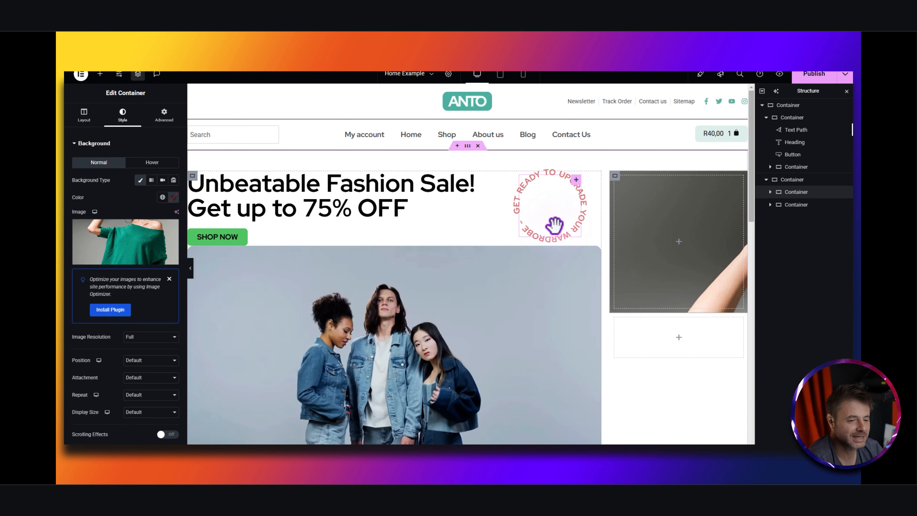
- Set the background image's position to Center Center, repeat to No-repeat and display size to Cover
click(149, 359)
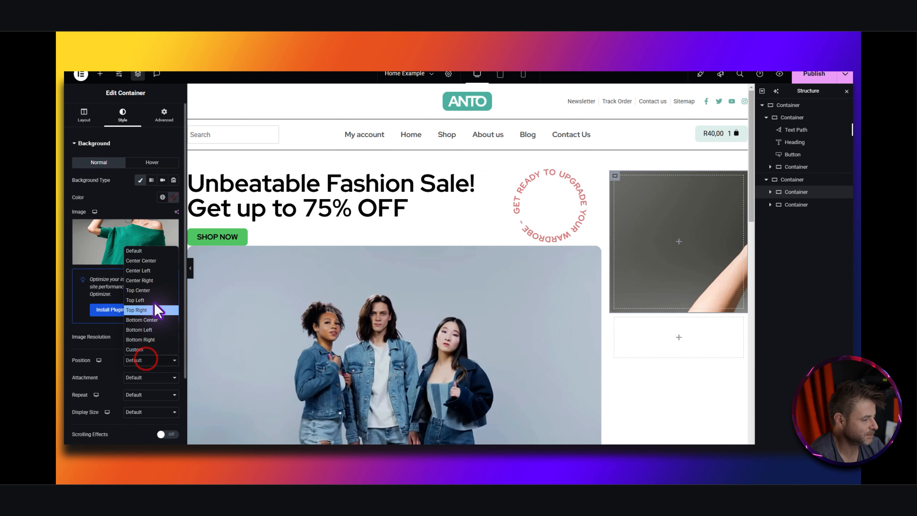
click(152, 264)
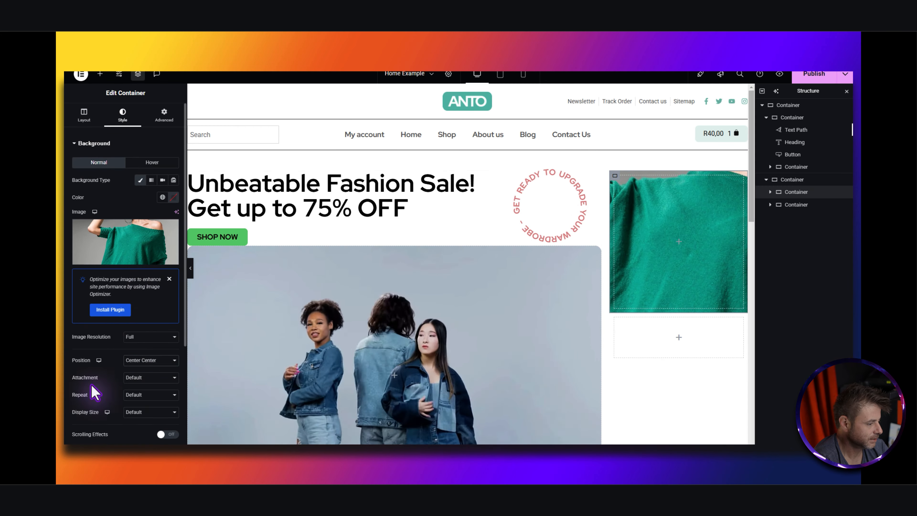
click(134, 395)
click(134, 407)
click(140, 419)
click(139, 386)
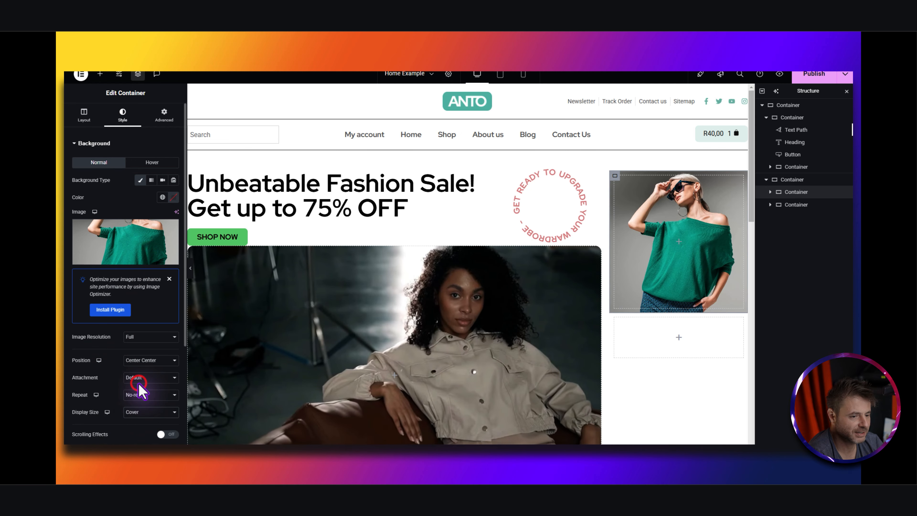
- Add a gradient background overlay to the container with the global color ckav-default as its first color
scroll(127, 364, down, 5)
click(113, 332)
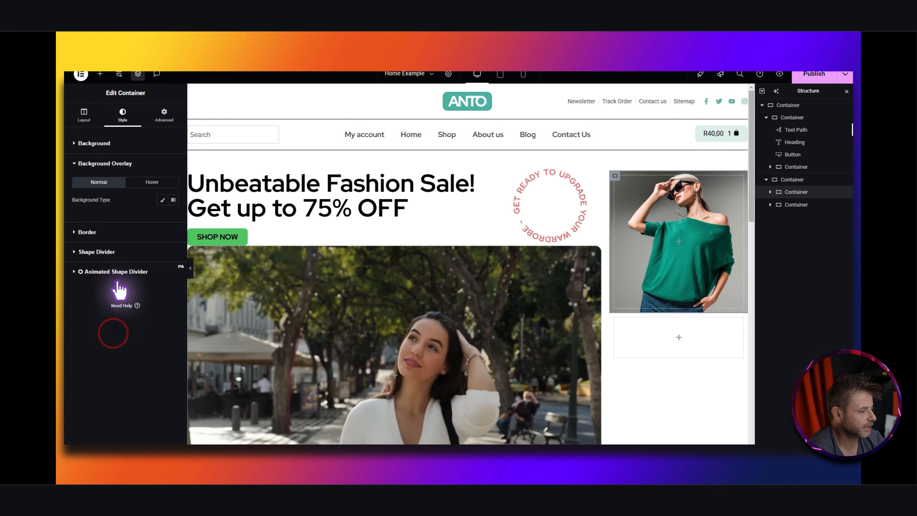
click(173, 199)
click(161, 257)
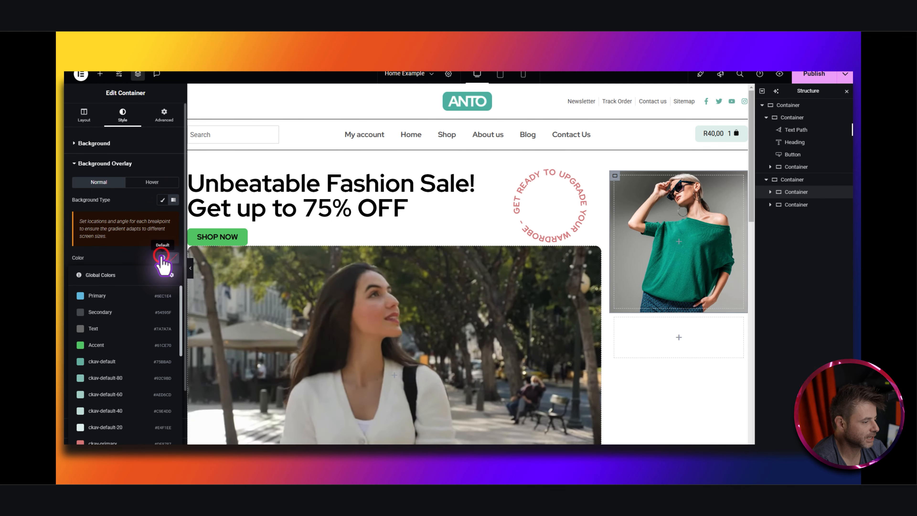
scroll(93, 358, down, 1)
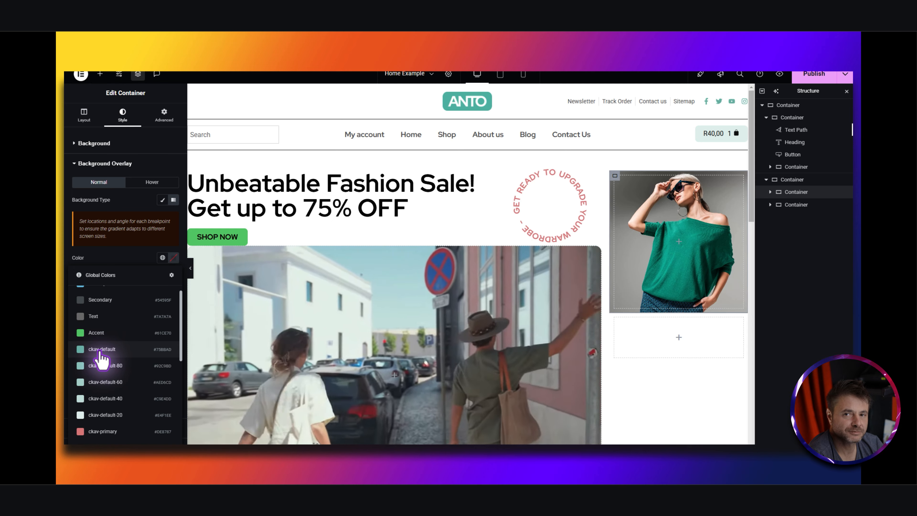
click(100, 349)
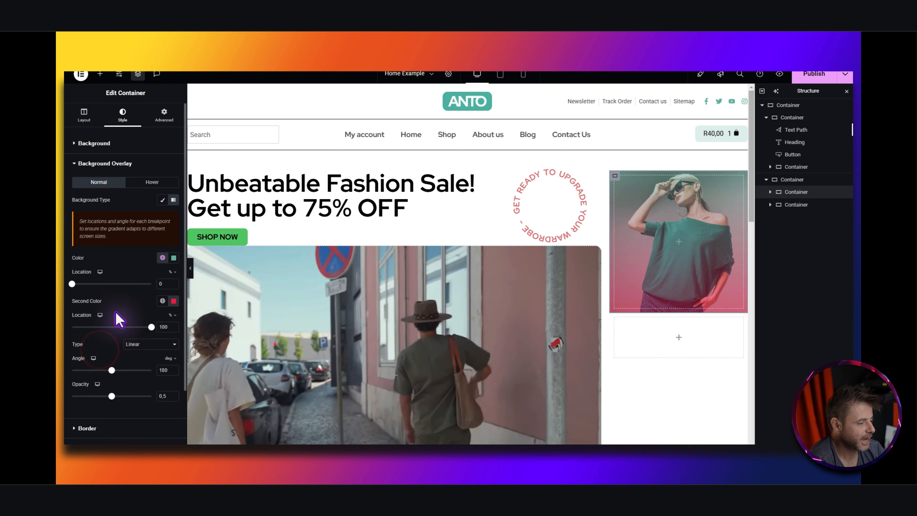
- Make the overlay gradient's second color fully transparent and set the gradient angle to 45 degrees
click(173, 301)
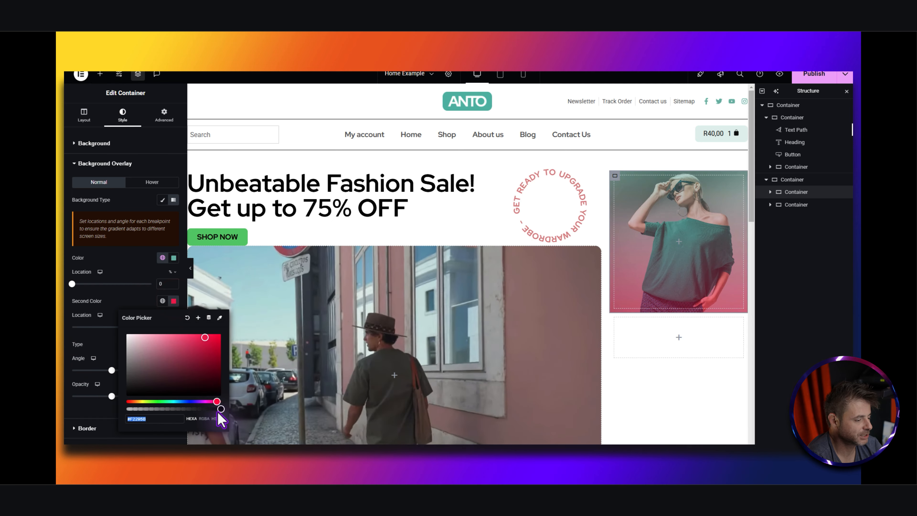
drag(220, 408, 115, 409)
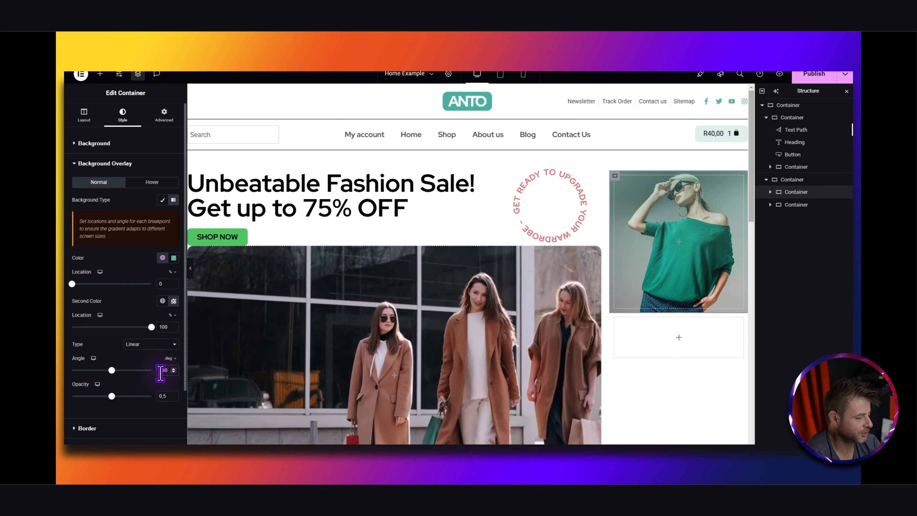
double_click(160, 370)
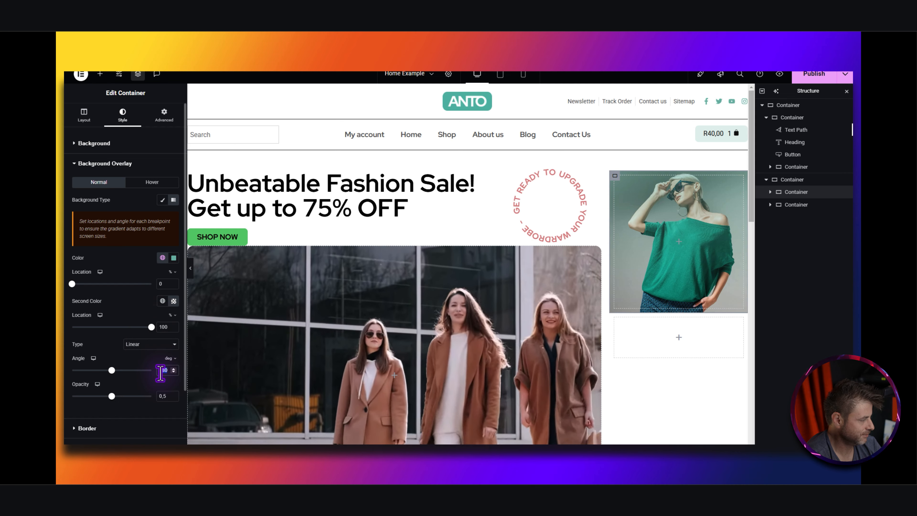
text(45)
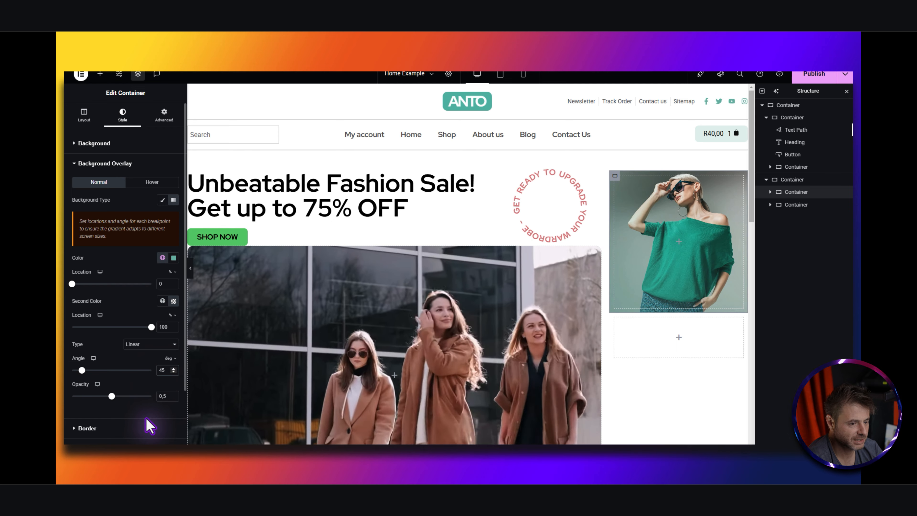
- Set the image container's border radius to 16 px on all corners
scroll(148, 419, down, 2)
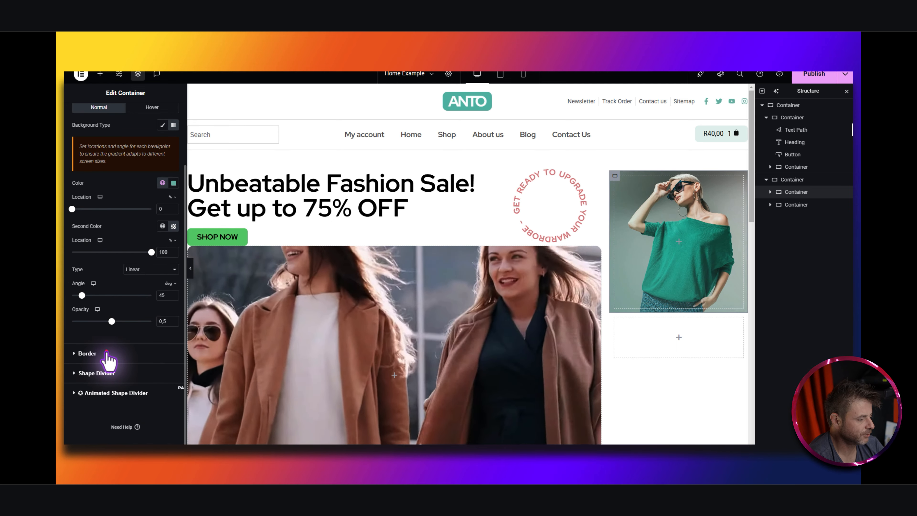
click(108, 356)
click(80, 243)
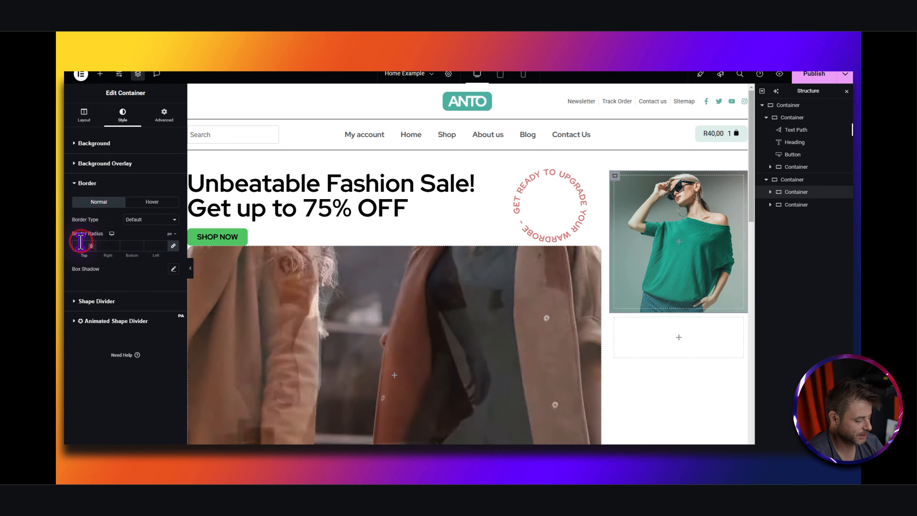
text(16)
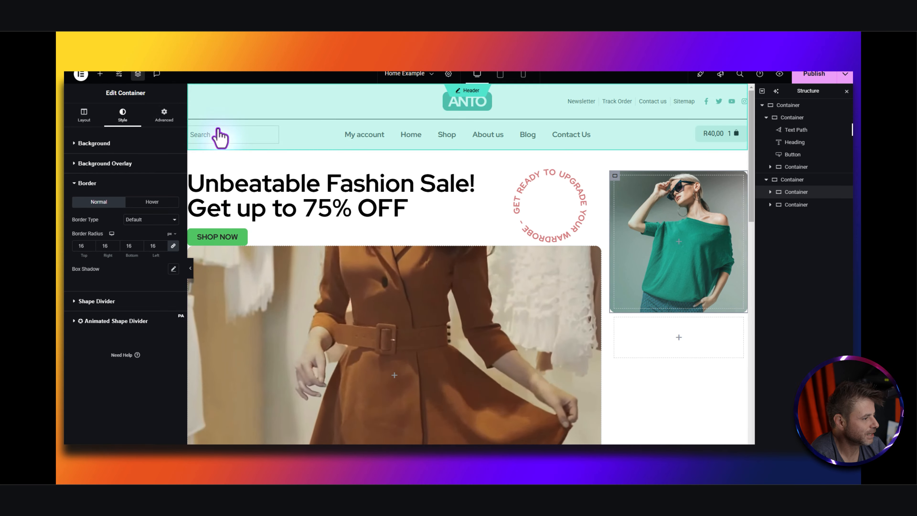
- Set the container's bottom margin to 20 px with the other margins at 0, and its padding to 30 px on all sides
click(164, 112)
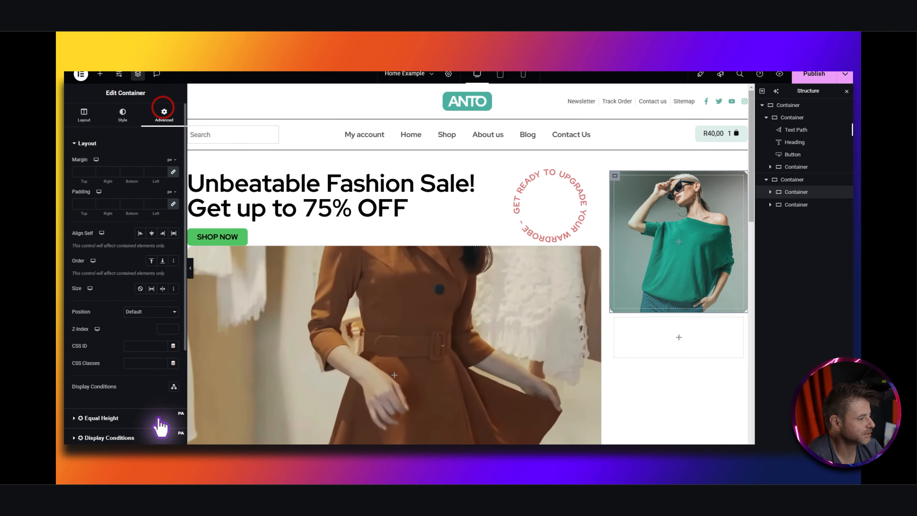
click(173, 172)
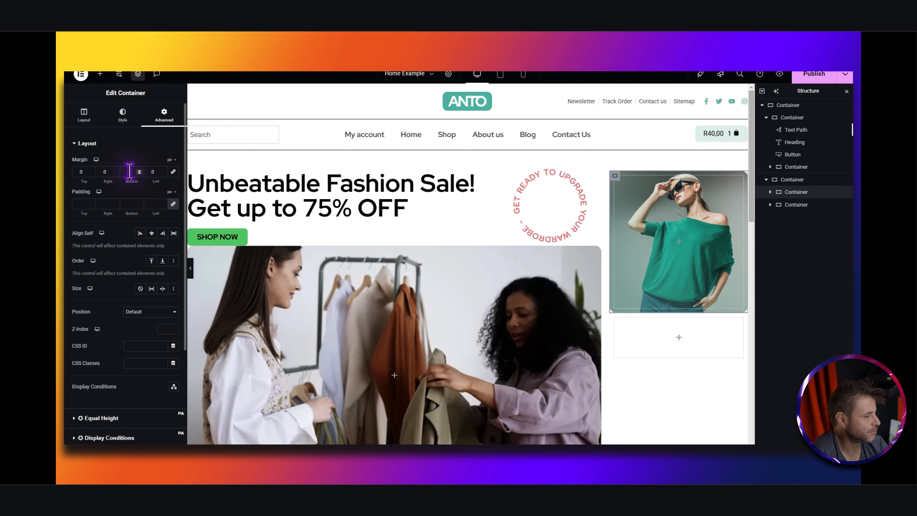
click(127, 171)
text(2)
click(174, 204)
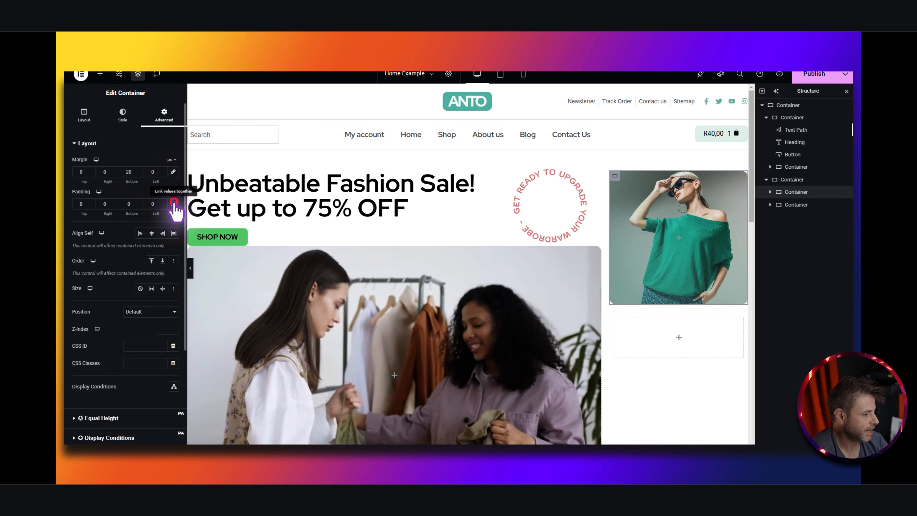
click(173, 205)
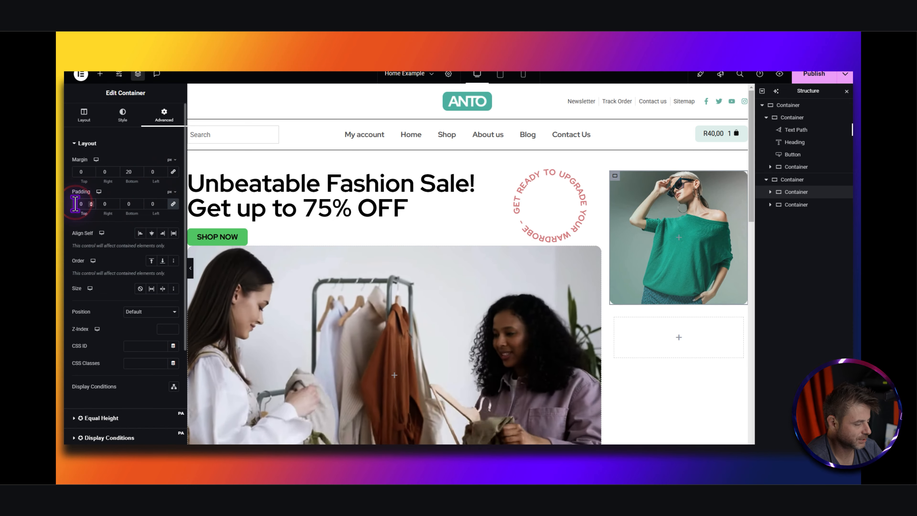
text(30)
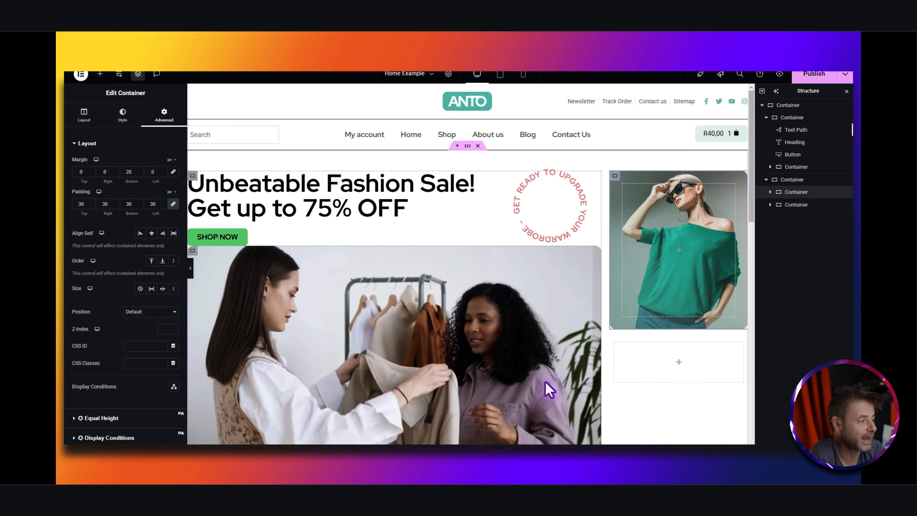
- Add two heading widgets to the image container, the second a duplicate of the first, with a button below them
click(100, 74)
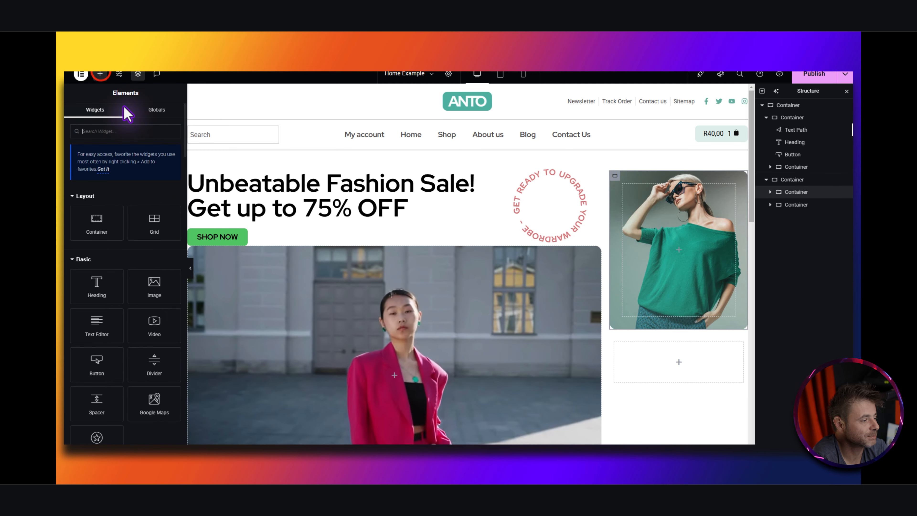
drag(107, 295, 664, 254)
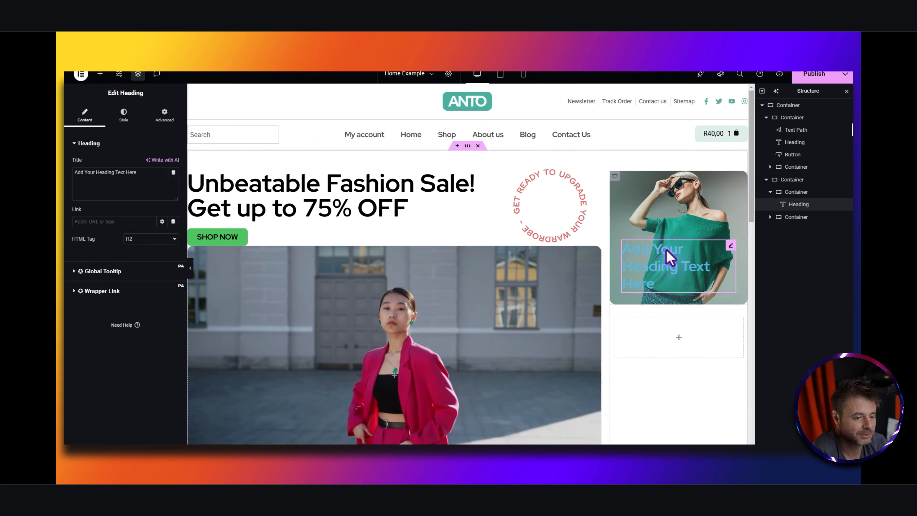
right_click(667, 253)
click(680, 274)
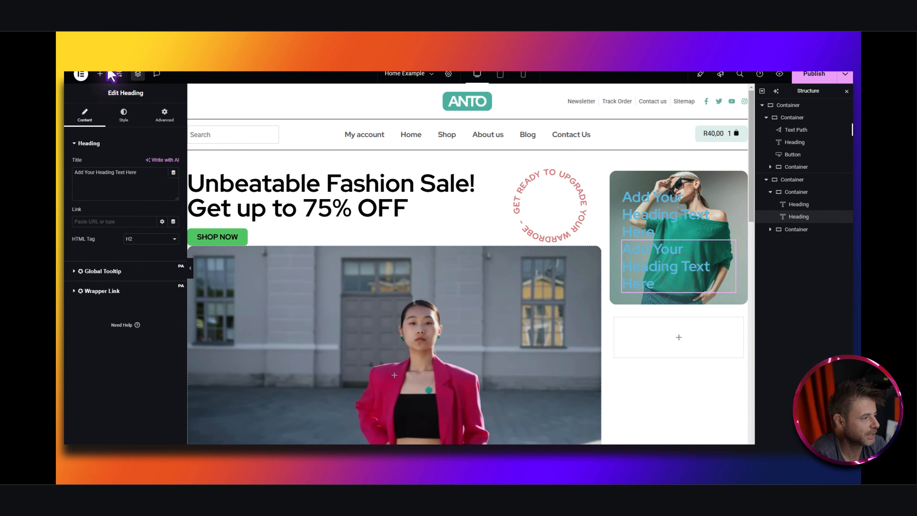
click(100, 75)
drag(95, 365, 674, 289)
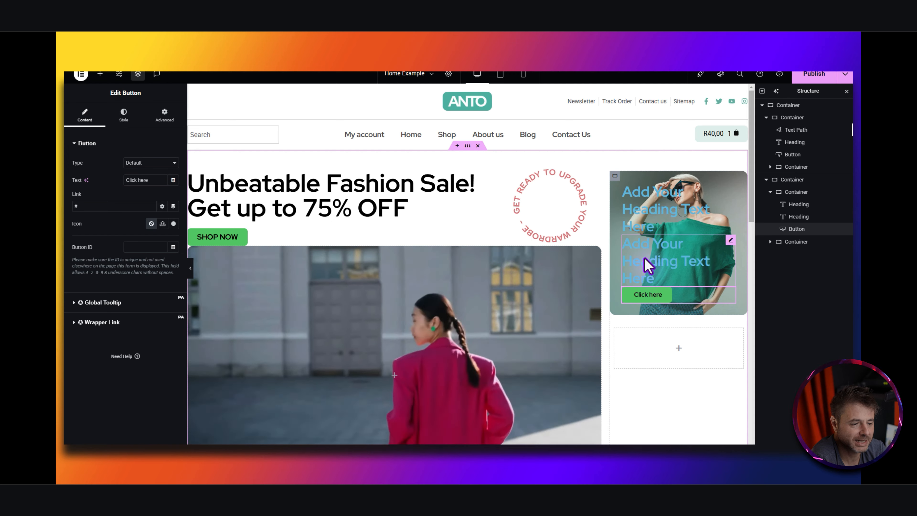
- Change the upper heading's title in the image container to "Women's Fashion"
click(654, 197)
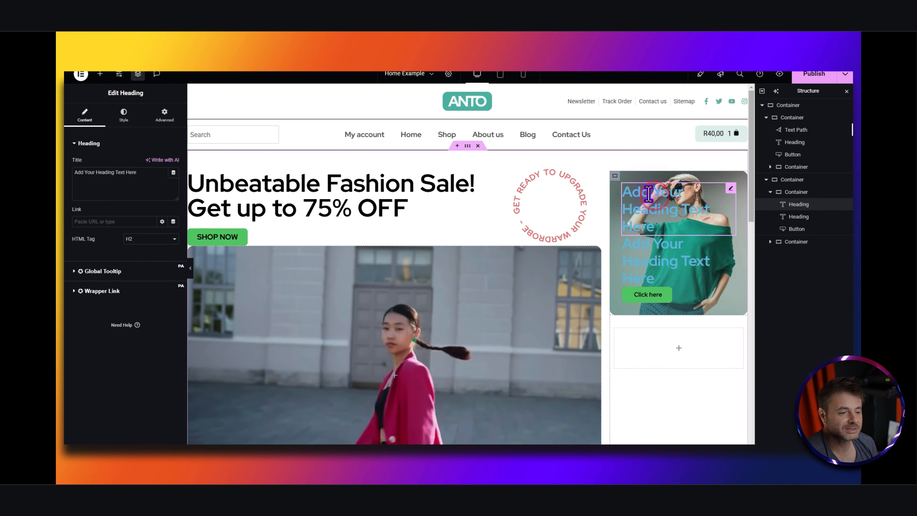
click(135, 174)
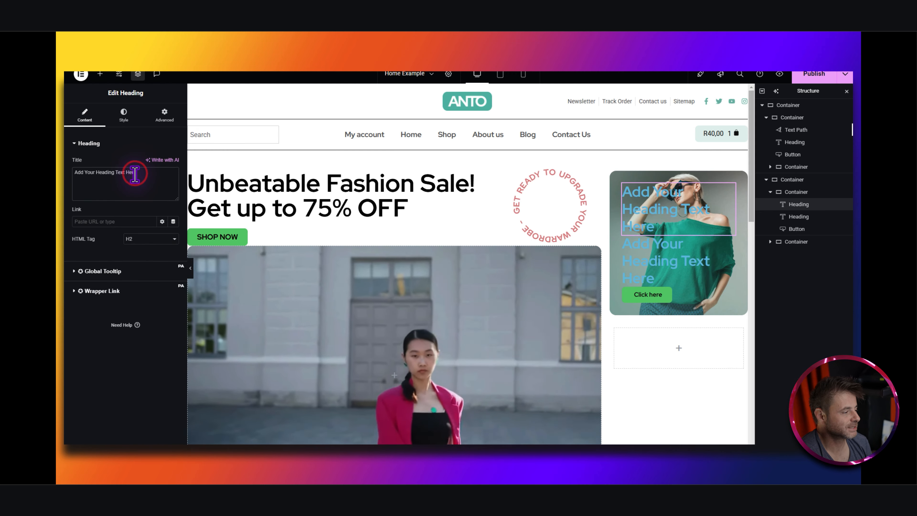
key(ctrl+a)
text(Women's Fashion)
click(141, 239)
click(141, 239)
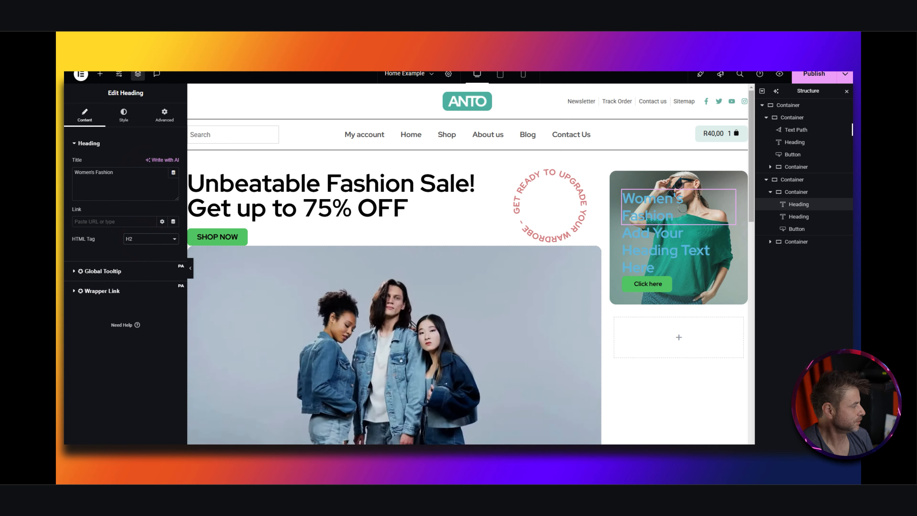
- Style the "Women's Fashion" heading with white text, a 30 px font size and a 1.2 em line height
click(123, 116)
click(174, 261)
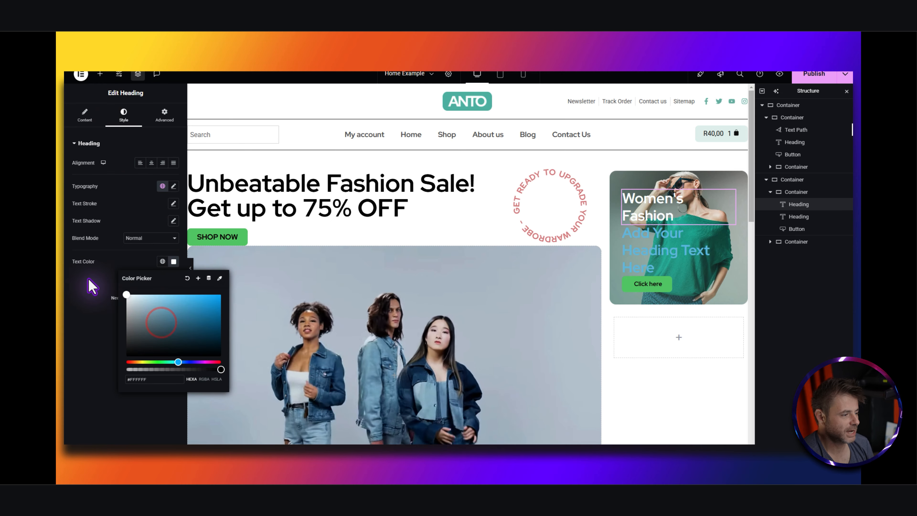
click(173, 186)
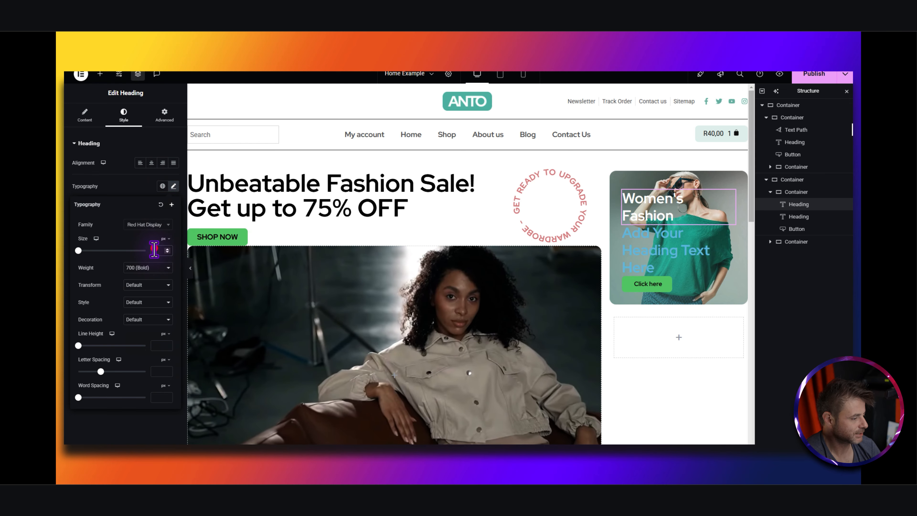
click(154, 250)
text(30)
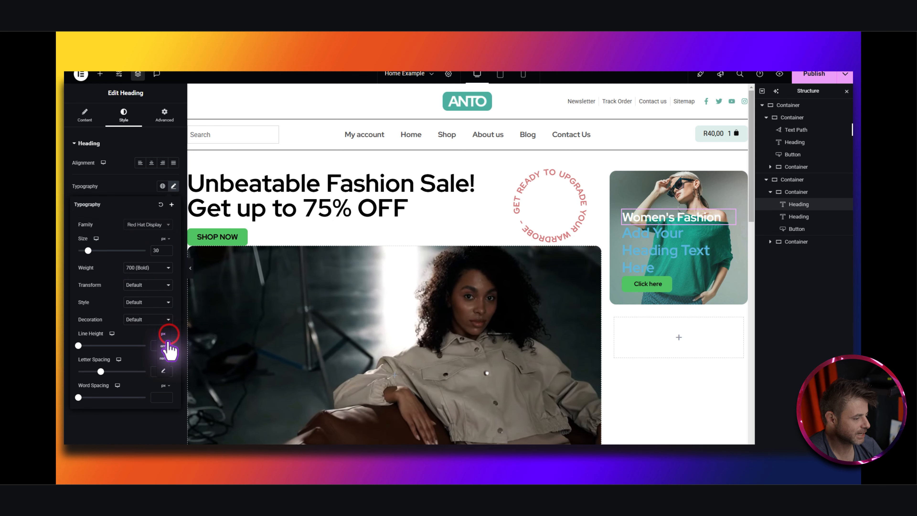
click(166, 345)
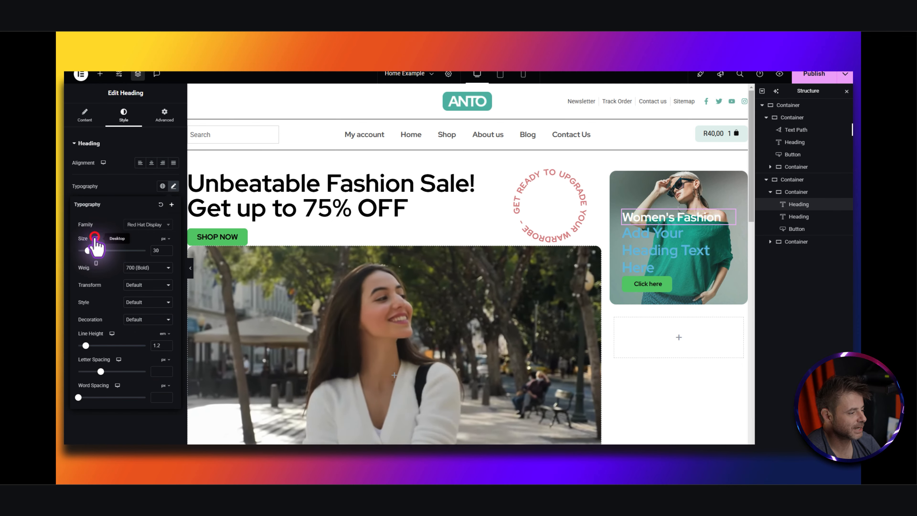
- Set the "Women's Fashion" heading's mobile font size to 22 px and return to the desktop view
click(95, 265)
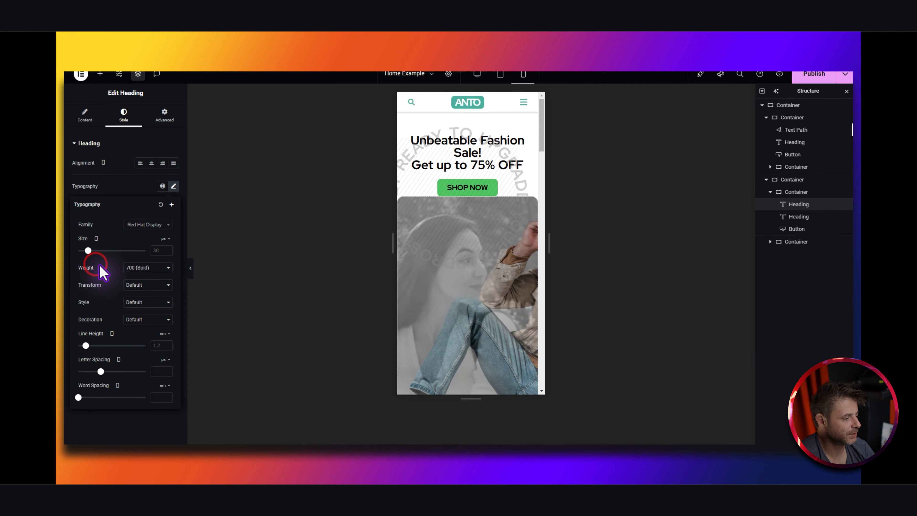
click(159, 250)
text(22)
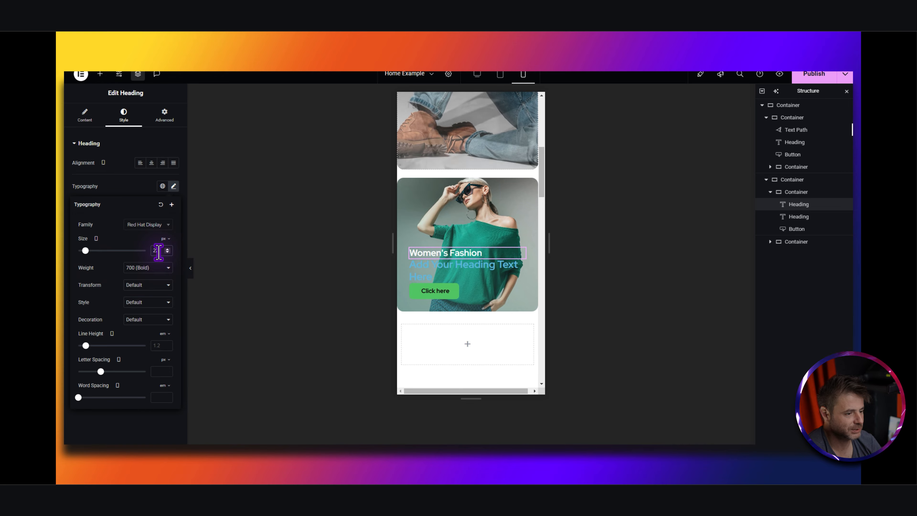
click(476, 74)
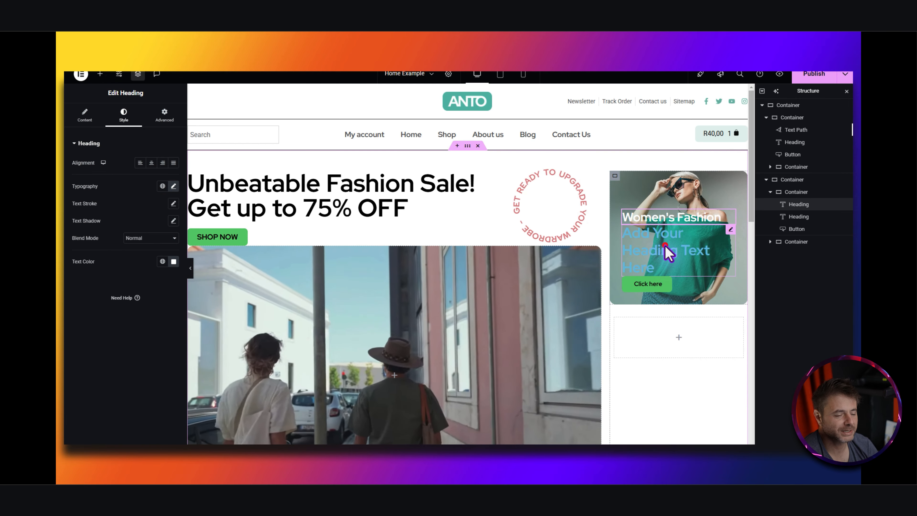
- Change the lower heading's title to "Embrace Elegance and Grace!" and its HTML tag to p
click(666, 249)
click(108, 184)
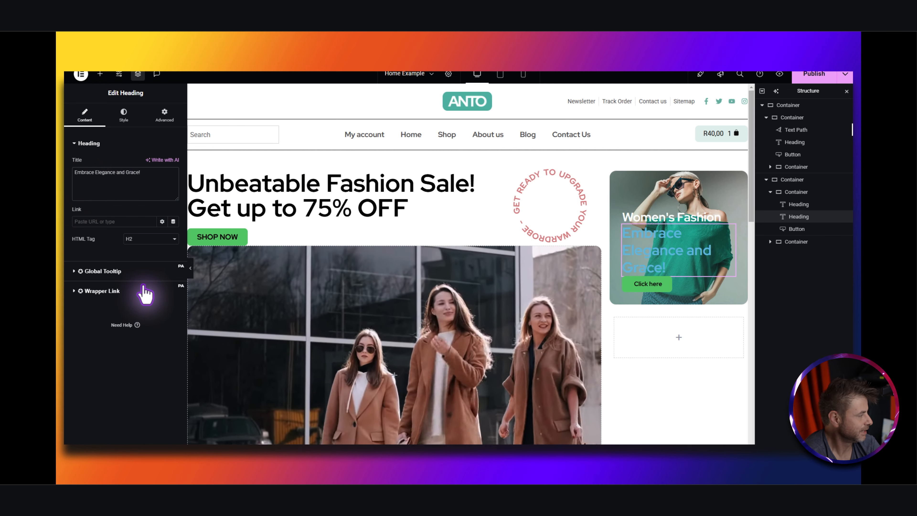
click(124, 240)
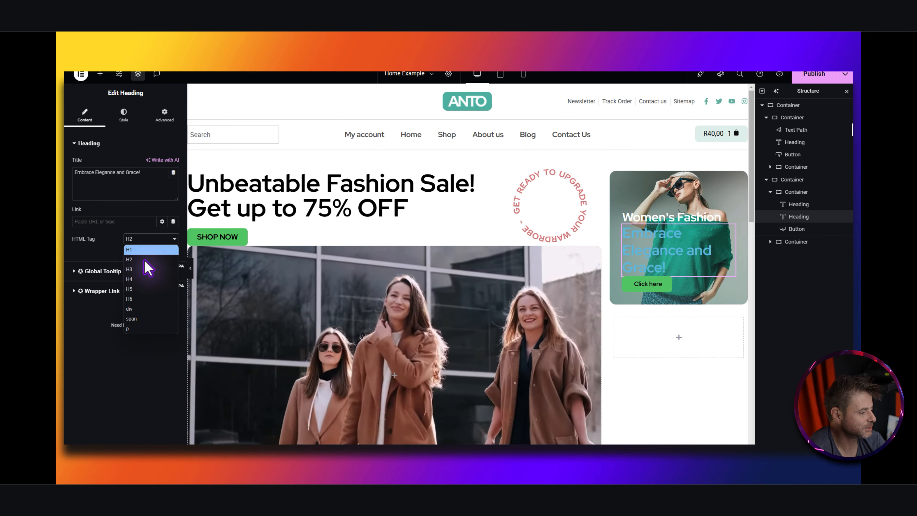
click(145, 326)
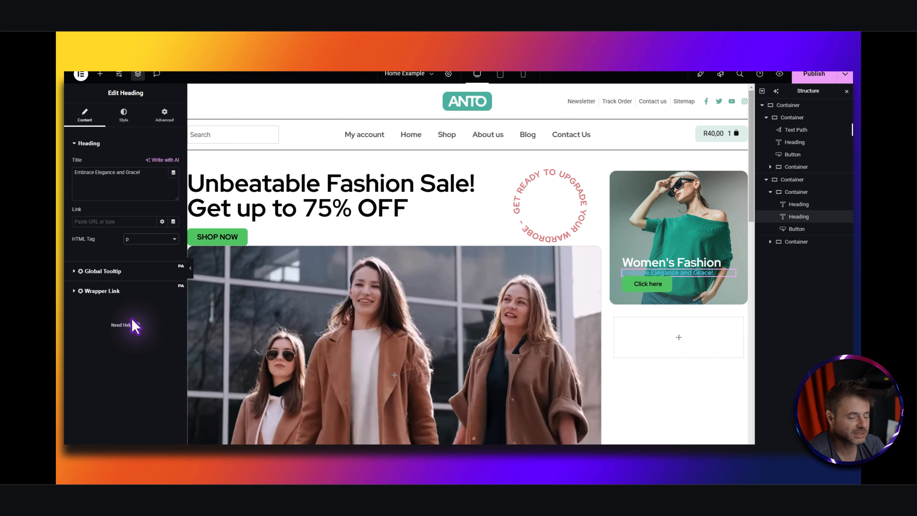
- Style the "Embrace Elegance and Grace!" heading with white text, an 18 px font size and a 1.2 em line height
click(124, 114)
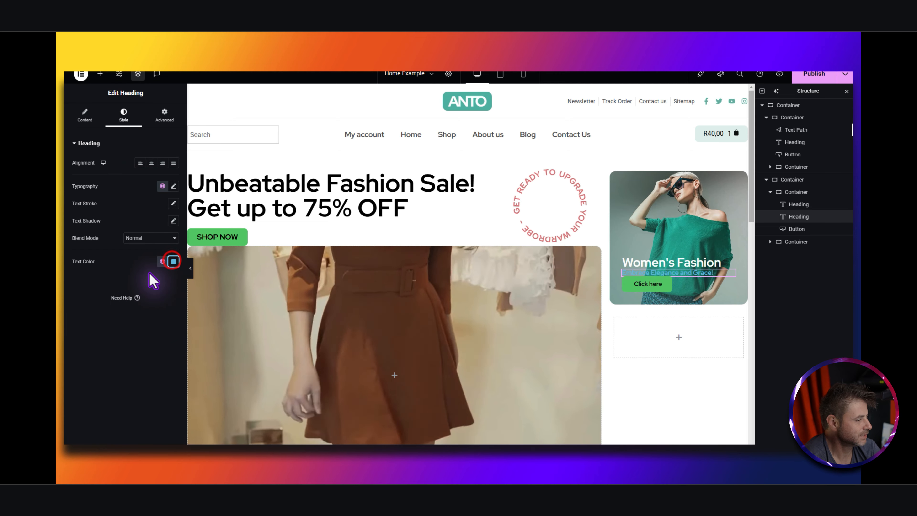
click(174, 185)
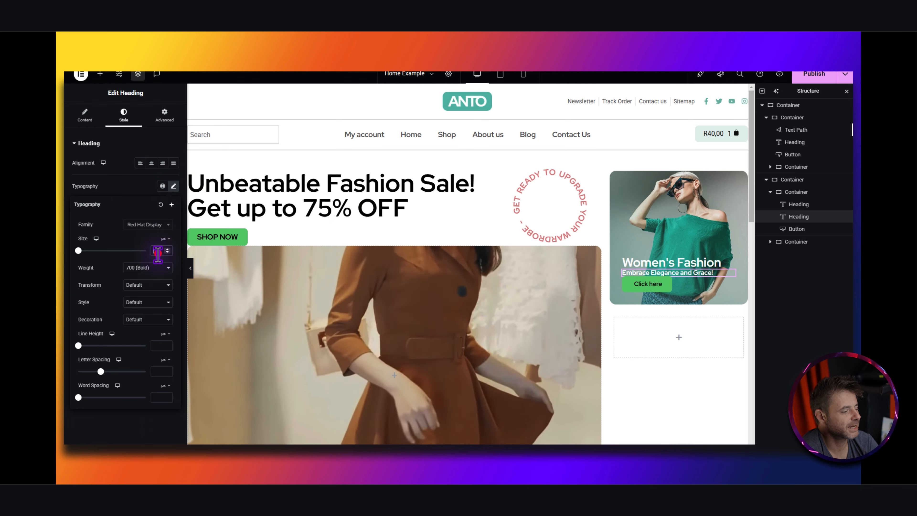
text(18)
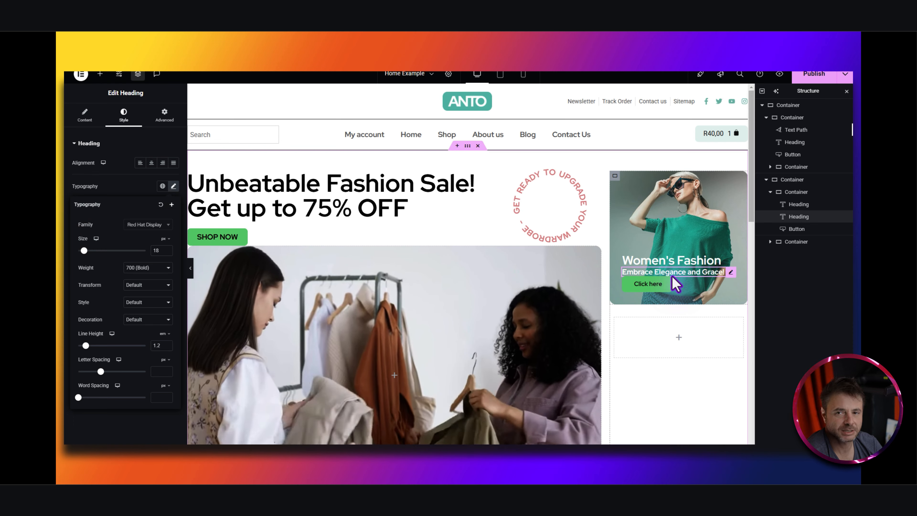
- Set the "Embrace Elegance and Grace!" heading's bottom margin to 20 px with the other margins at 0
click(165, 115)
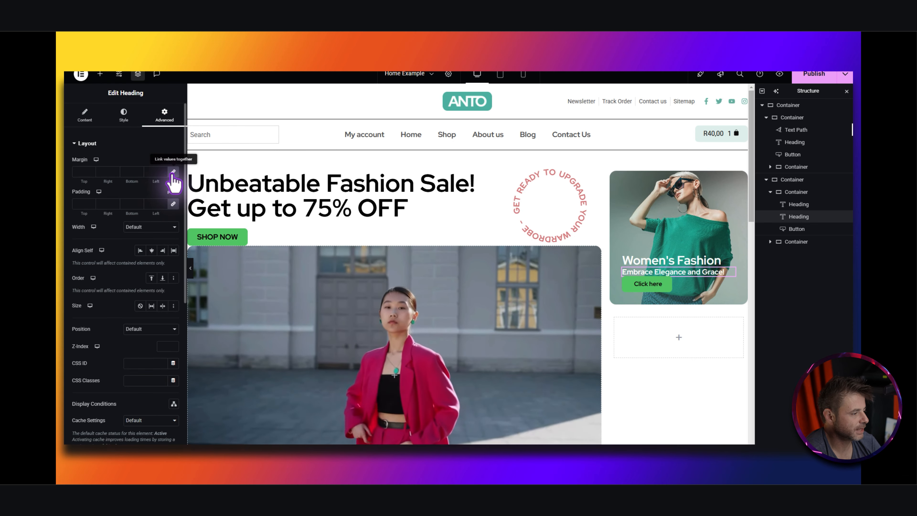
click(173, 171)
click(128, 170)
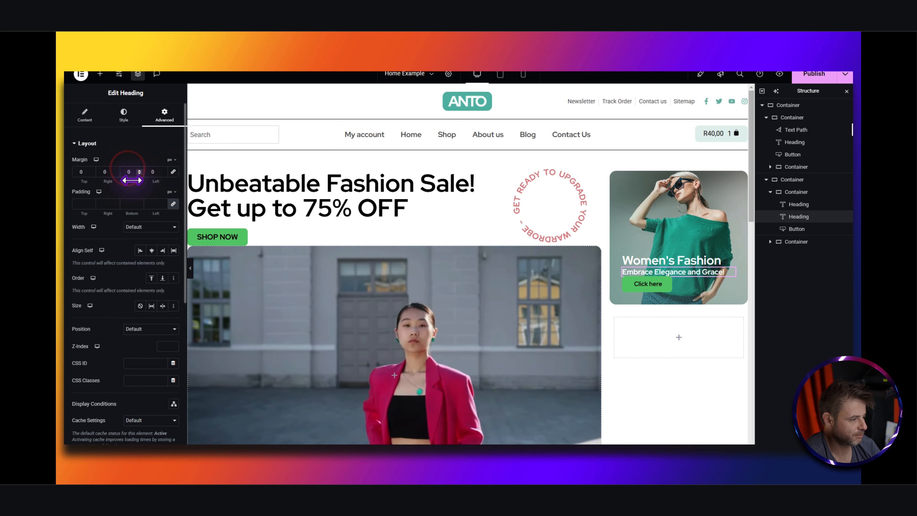
text(20)
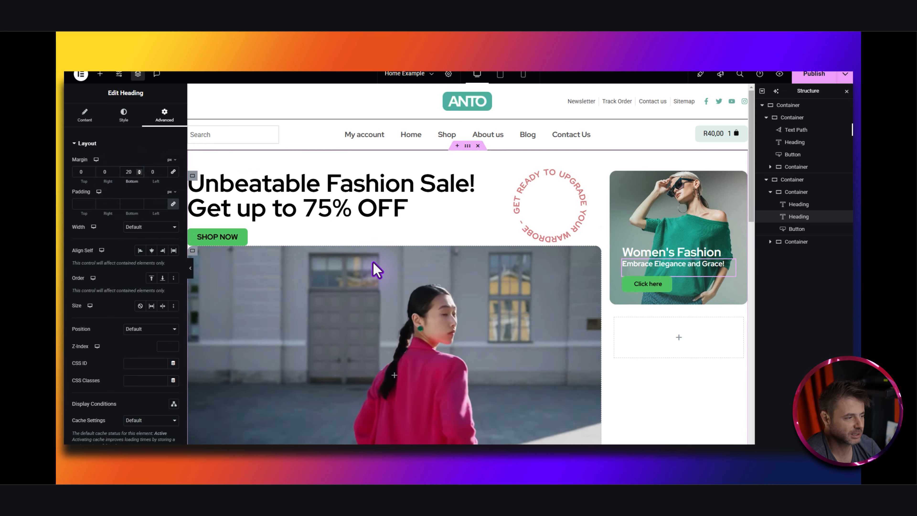
- Change the image container's button text to "SHOP NOW" and set its font size to 13 px
click(662, 285)
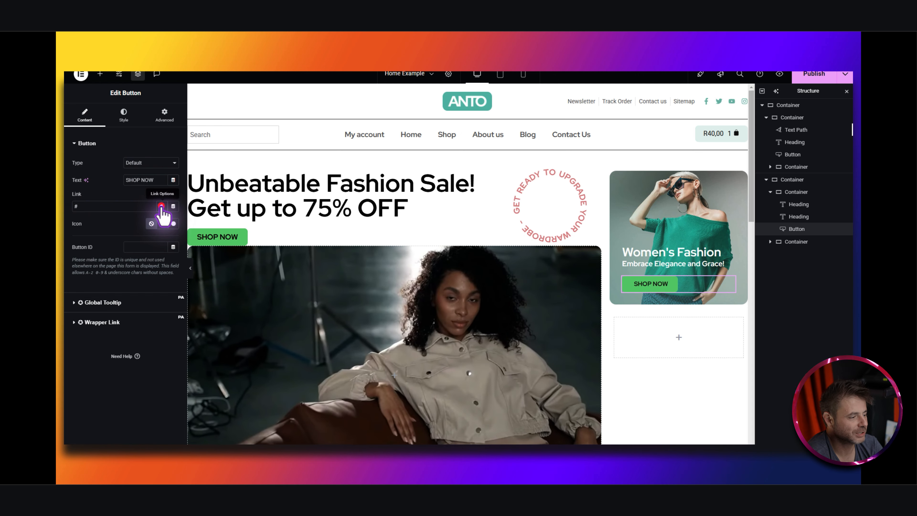
click(162, 206)
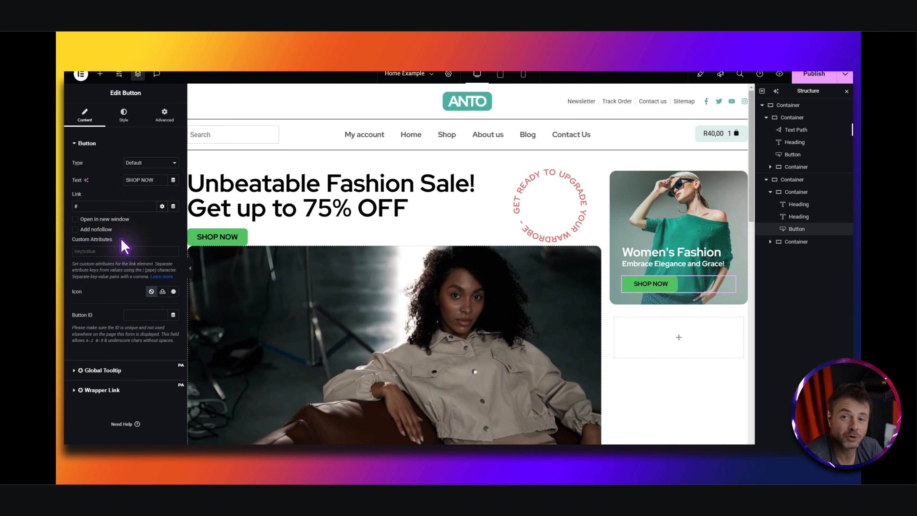
click(124, 116)
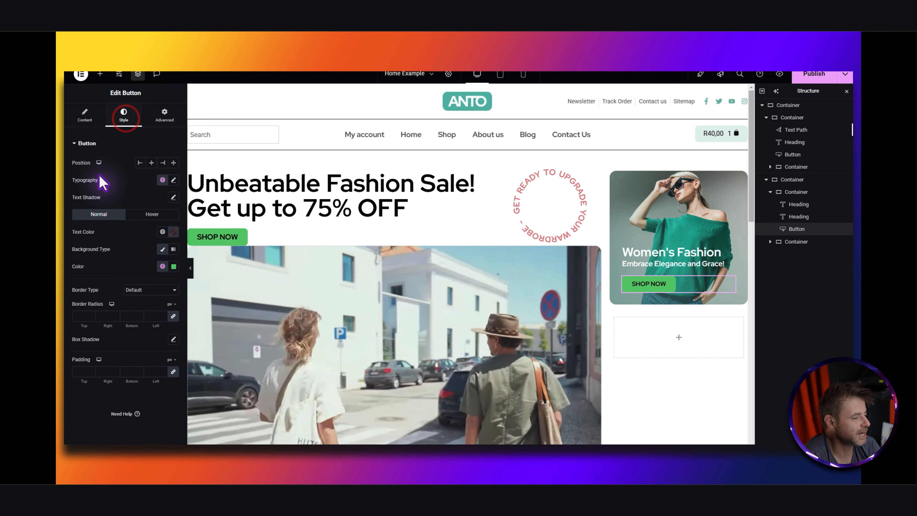
click(173, 180)
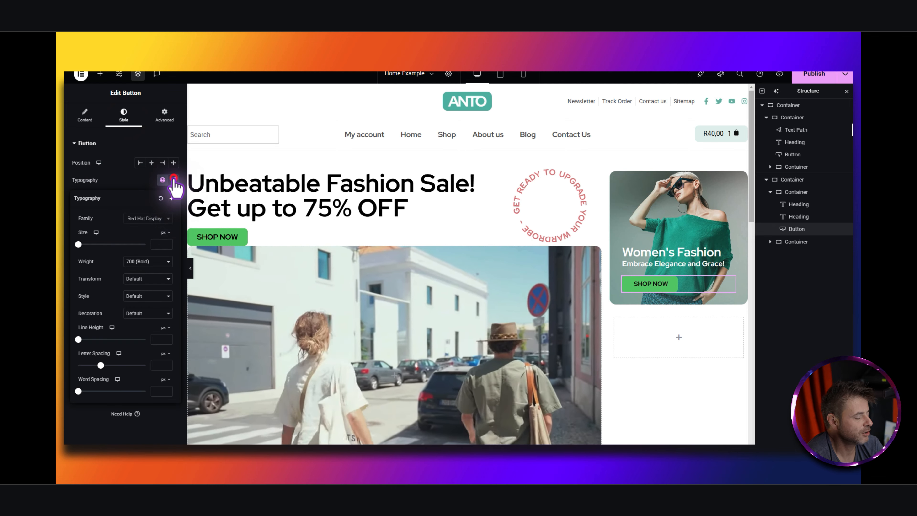
click(159, 245)
text(13)
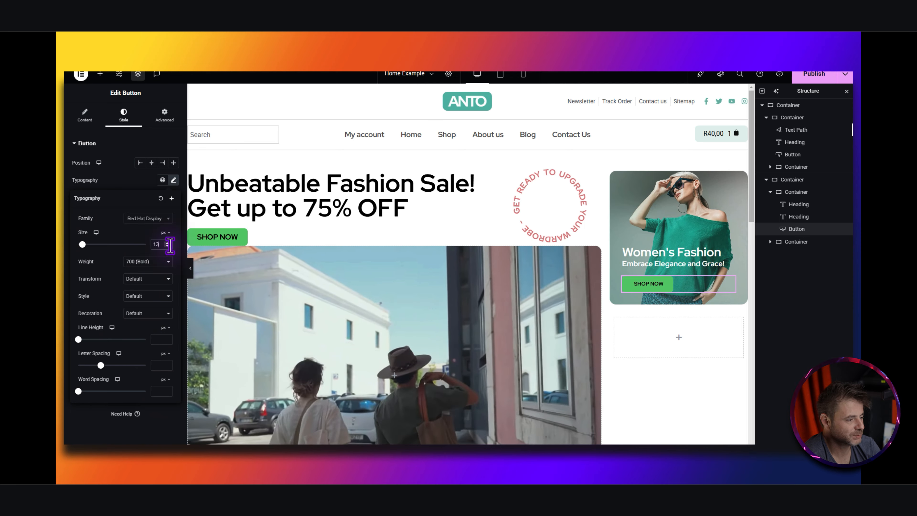
click(173, 179)
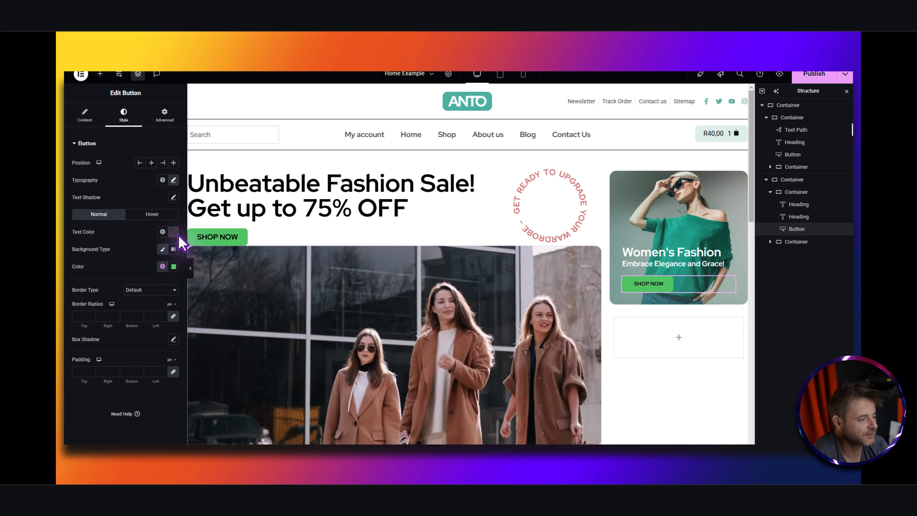
- Set the image container button's normal text color to black
click(174, 231)
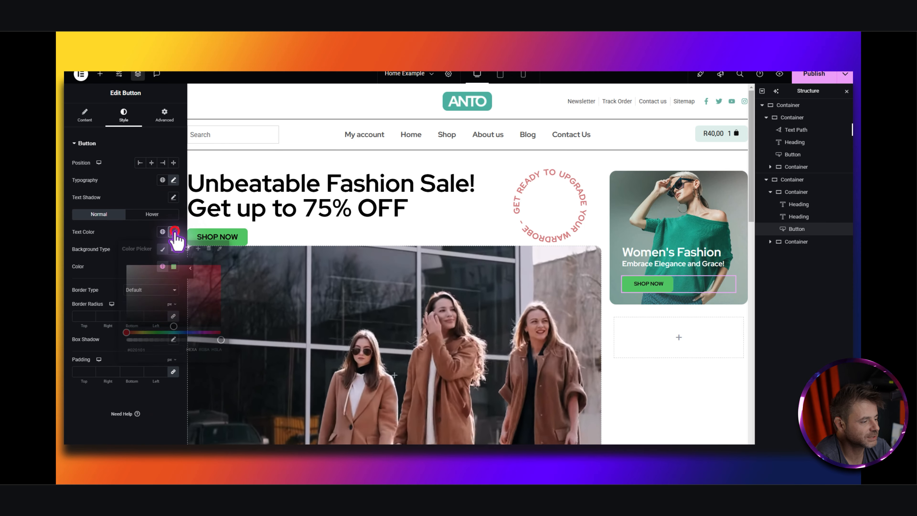
click(130, 228)
click(162, 267)
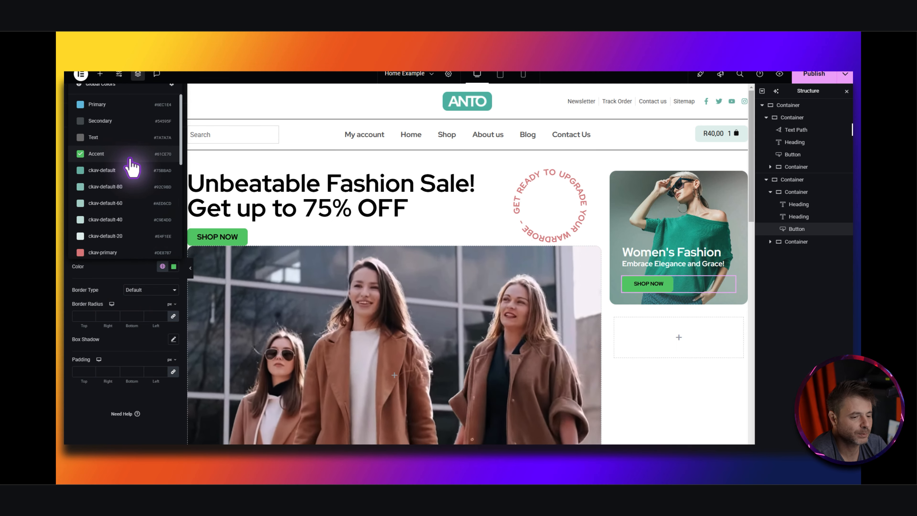
click(133, 271)
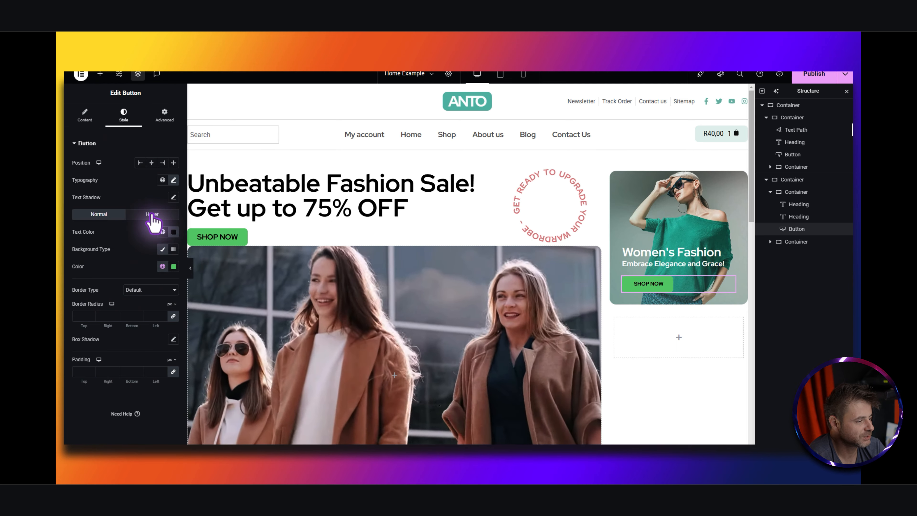
- Set the button's hover text color to white and its hover background to the global Accent color
click(152, 214)
click(173, 233)
drag(167, 296, 115, 226)
click(115, 225)
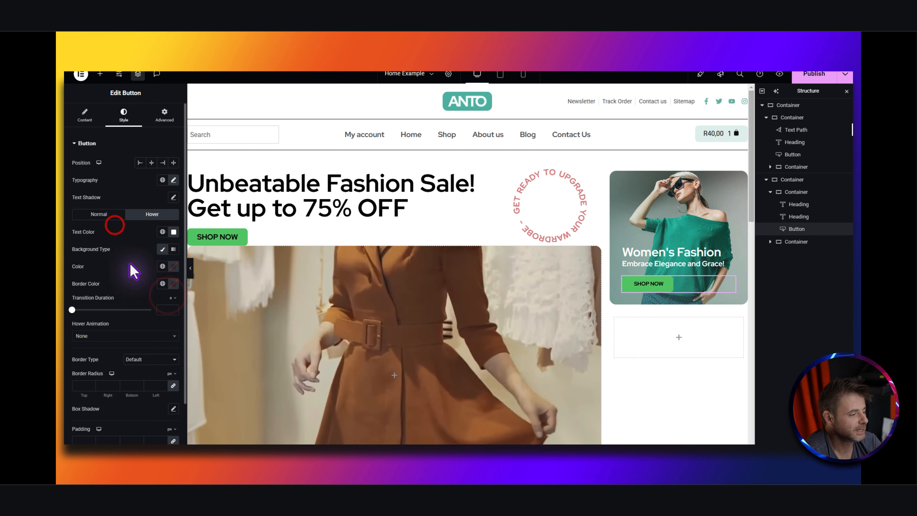
click(162, 266)
click(97, 149)
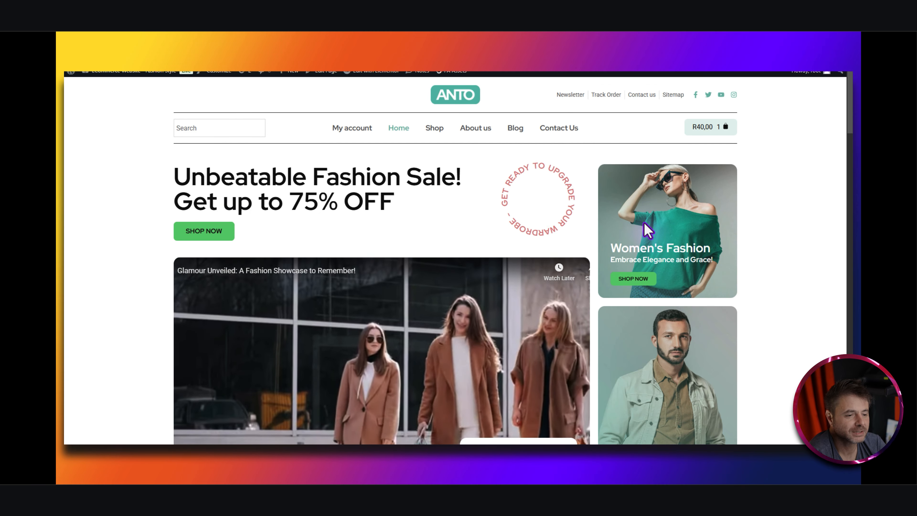
- Delete the empty container below the "Women's Fashion" banner and duplicate the banner container in its place
scroll(750, 266, down, 3)
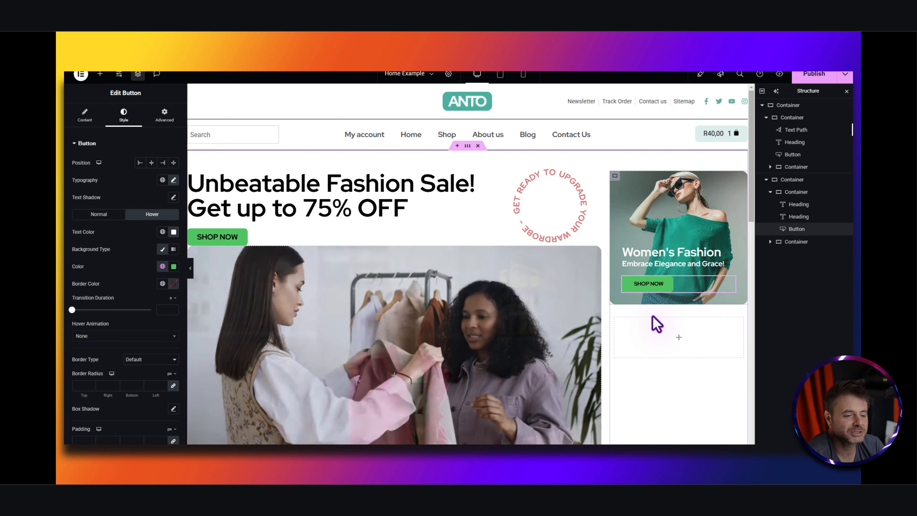
right_click(615, 318)
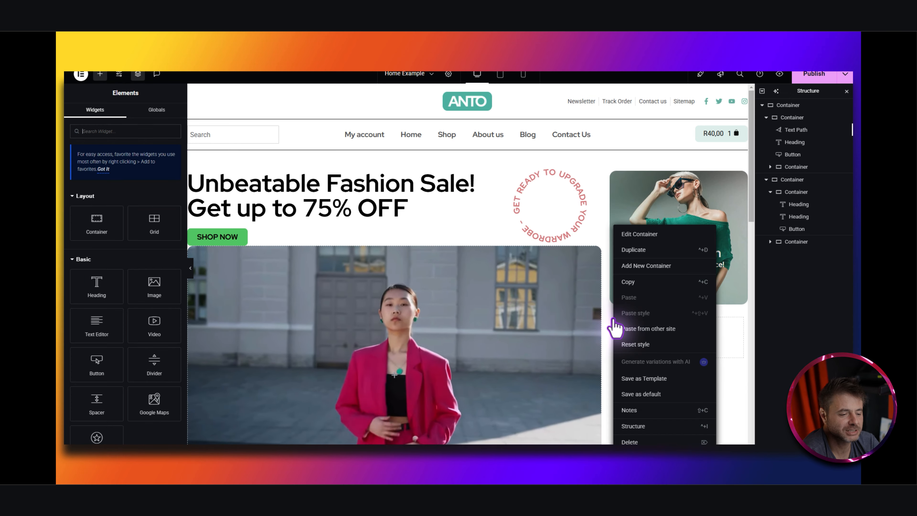
click(628, 441)
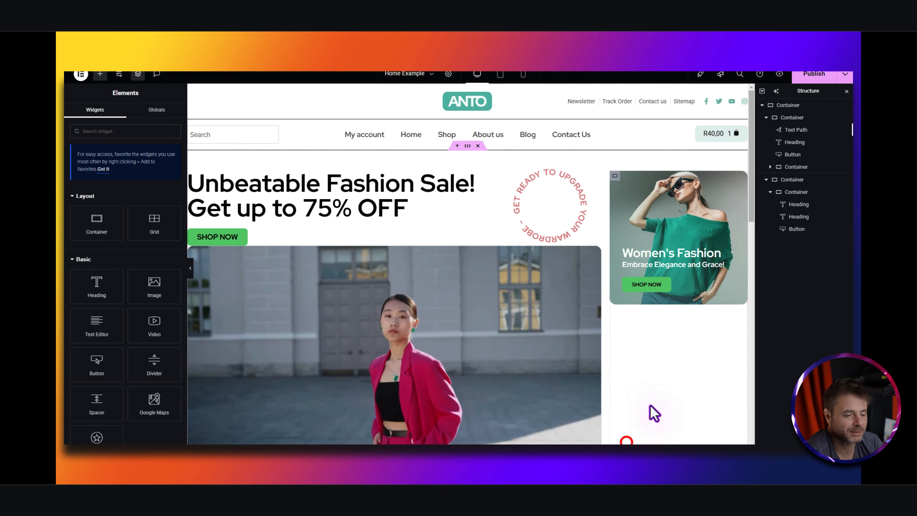
right_click(616, 179)
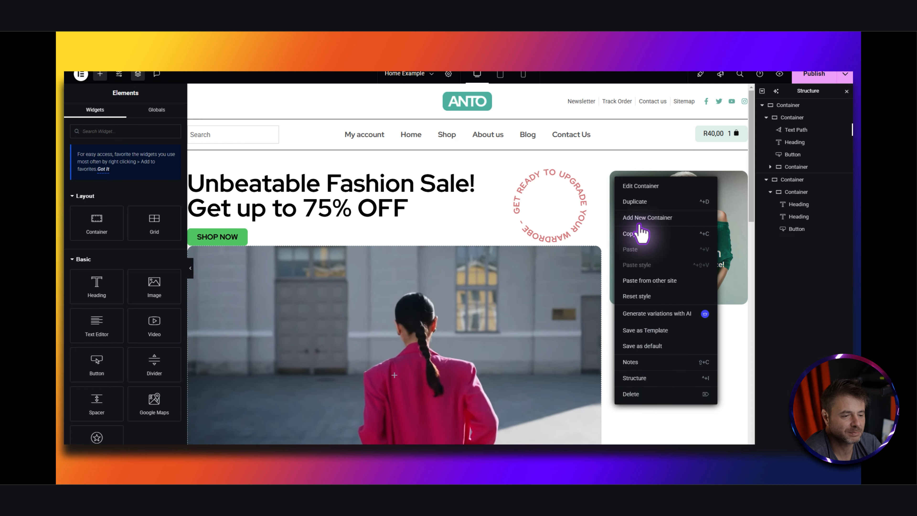
click(636, 201)
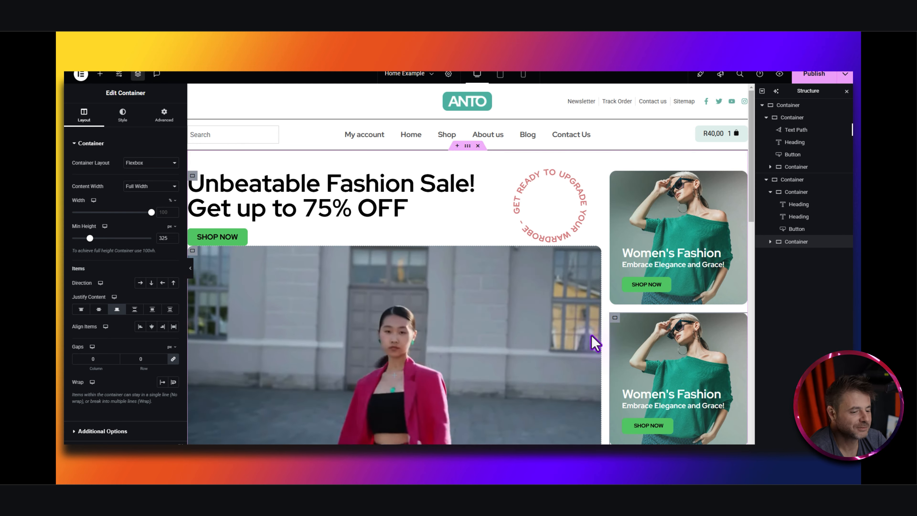
- Set the duplicated banner container's minimum height to 510 px
double_click(163, 238)
key(BackSpace)
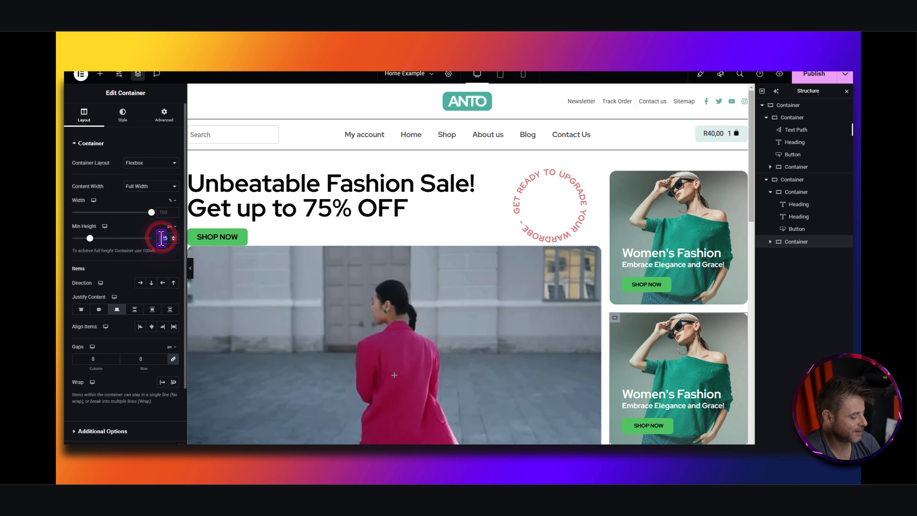
text(510)
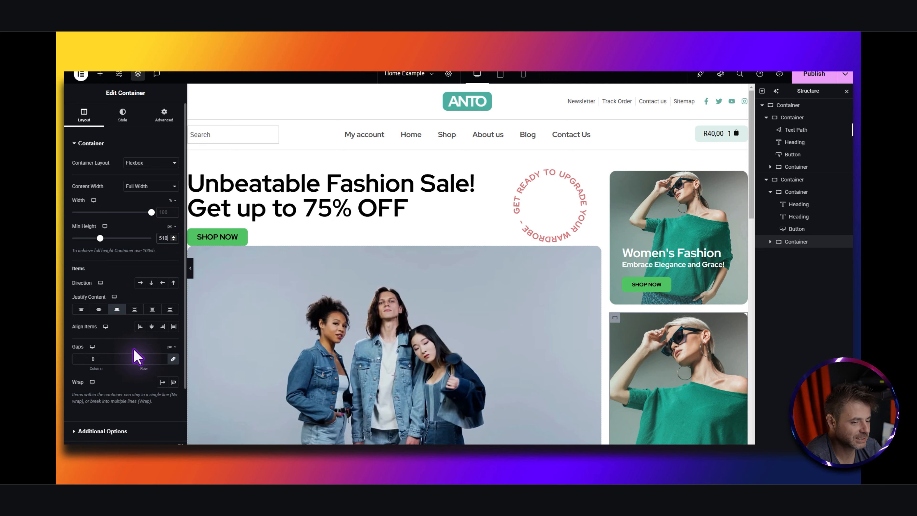
- Replace the duplicated banner container's background image with banner-img-04-vr.jpg from the media library
click(121, 113)
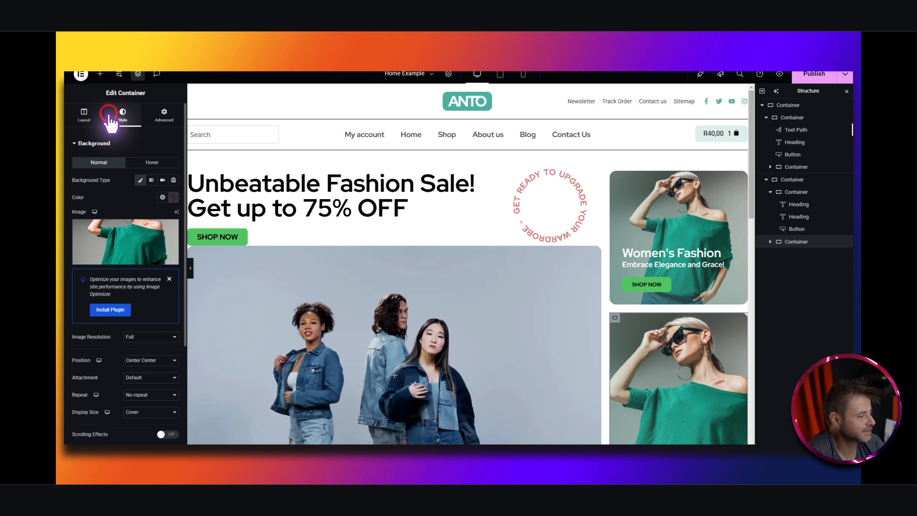
click(110, 233)
click(543, 361)
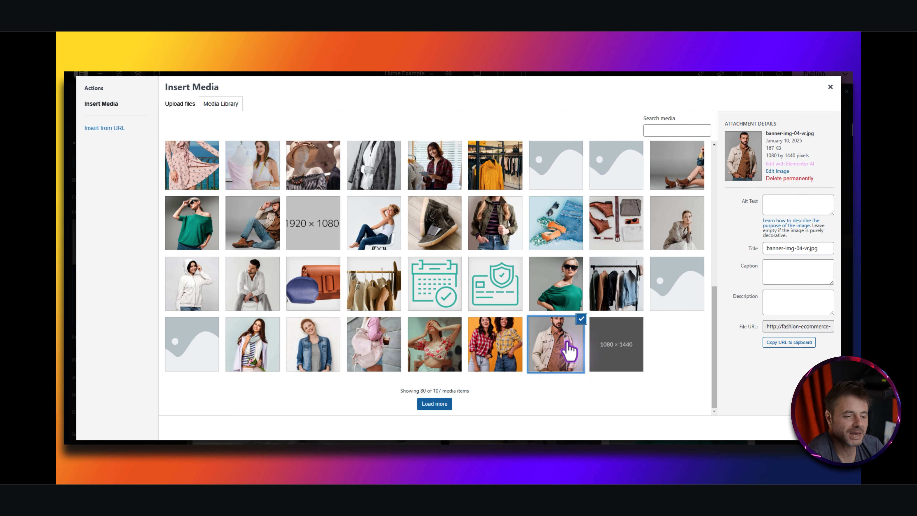
click(825, 427)
- Set the duplicated banner container's background overlay opacity to 0.8
scroll(118, 269, down, 3)
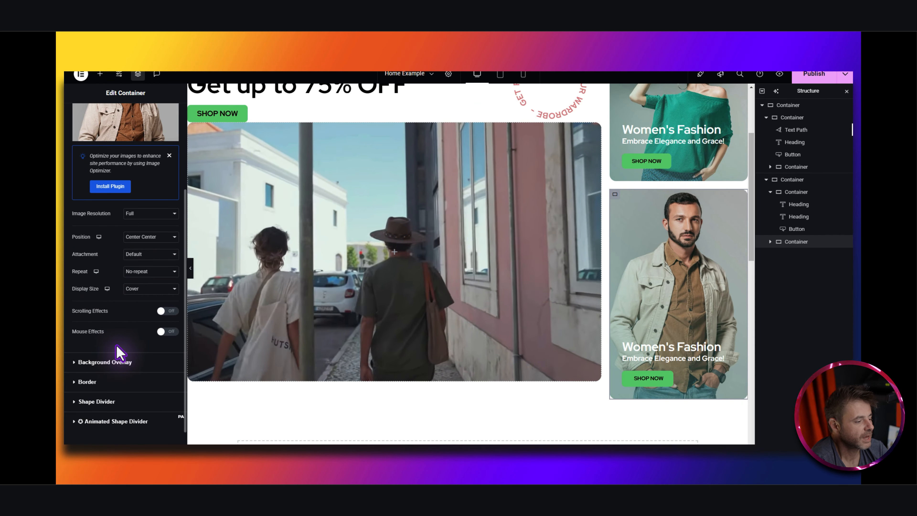
click(105, 362)
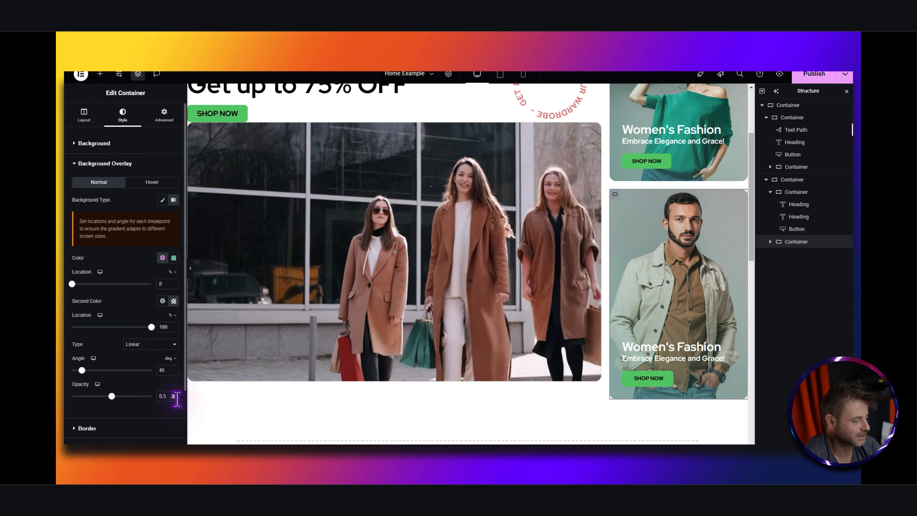
click(173, 393)
click(173, 394)
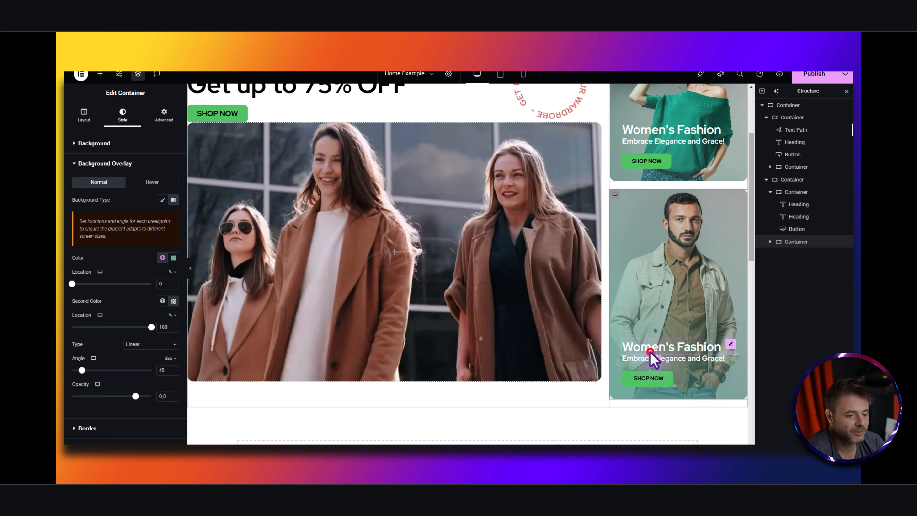
- Change the duplicated banner's heading to "Summer Sale Bonanza" and its subheading to "Beat the Heat with Cool Savings!"
click(651, 353)
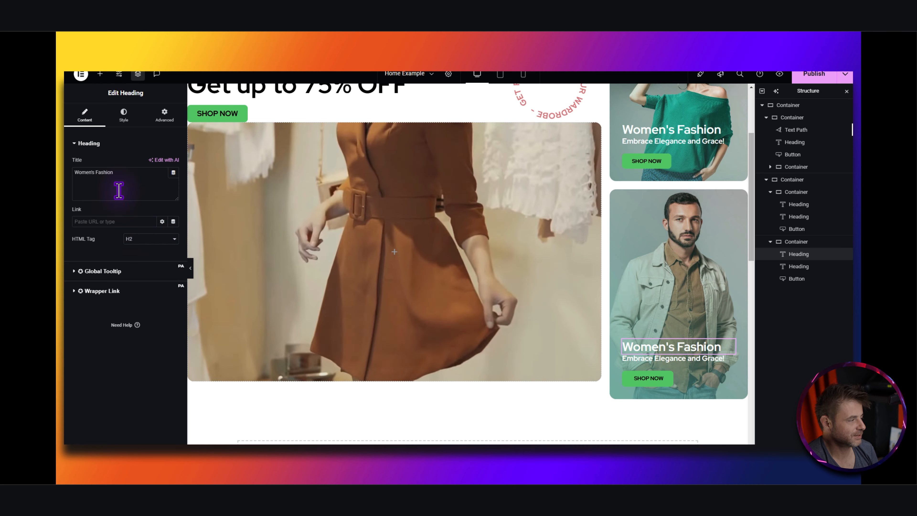
key(ctrl+a)
text(Summer Sale Bonanza)
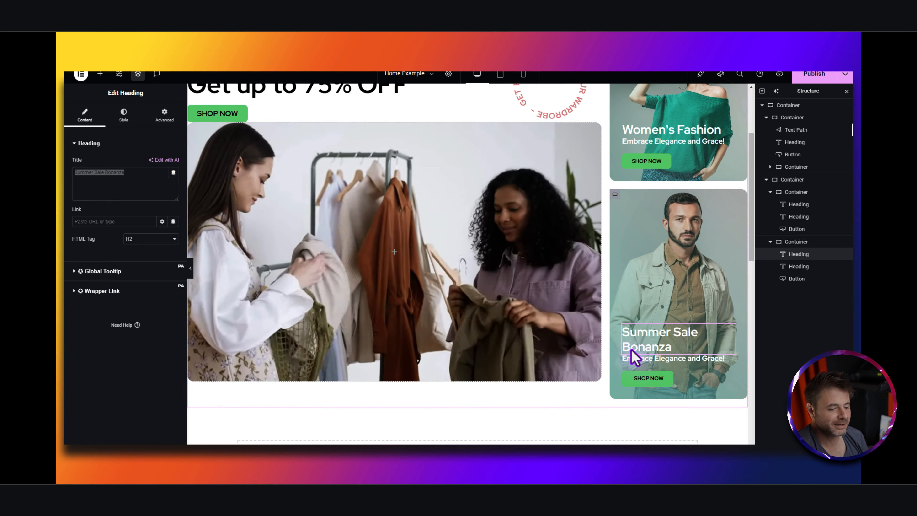
click(664, 362)
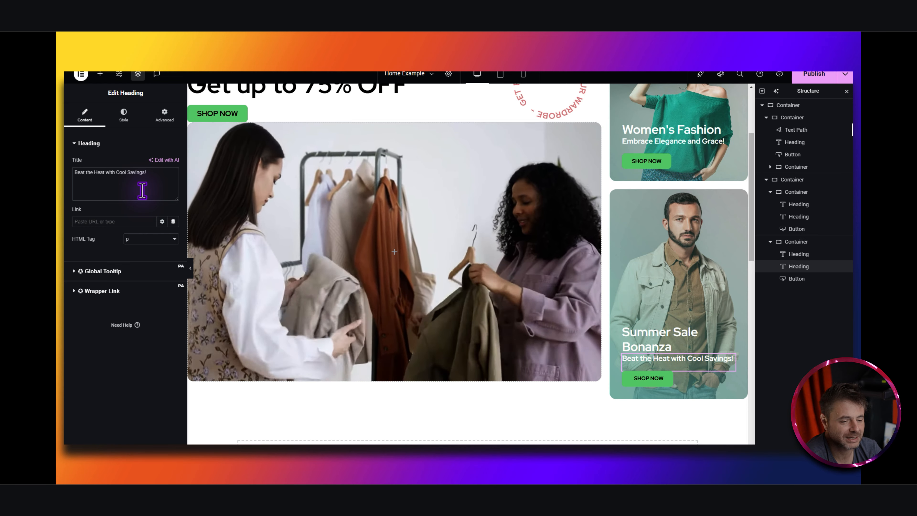
click(702, 384)
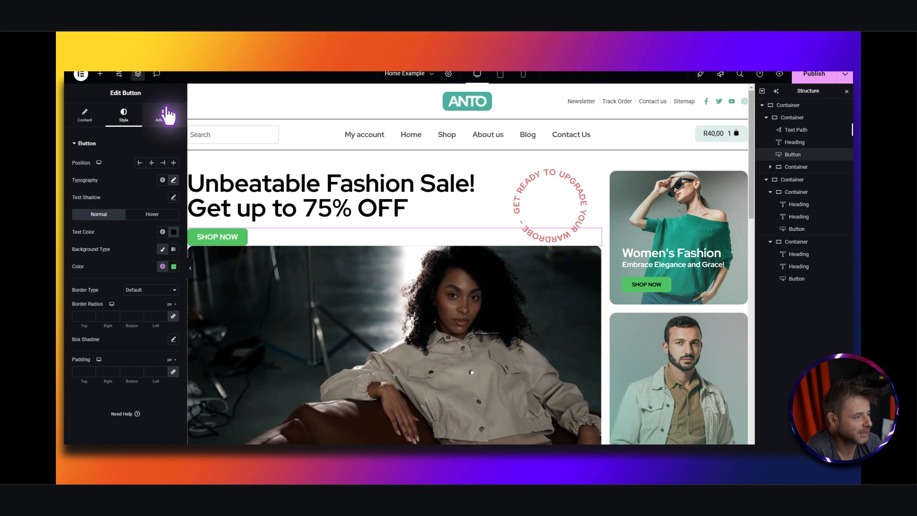
- Give the "Shop Now" button under the main sale heading a bottom margin of 40 px
click(164, 114)
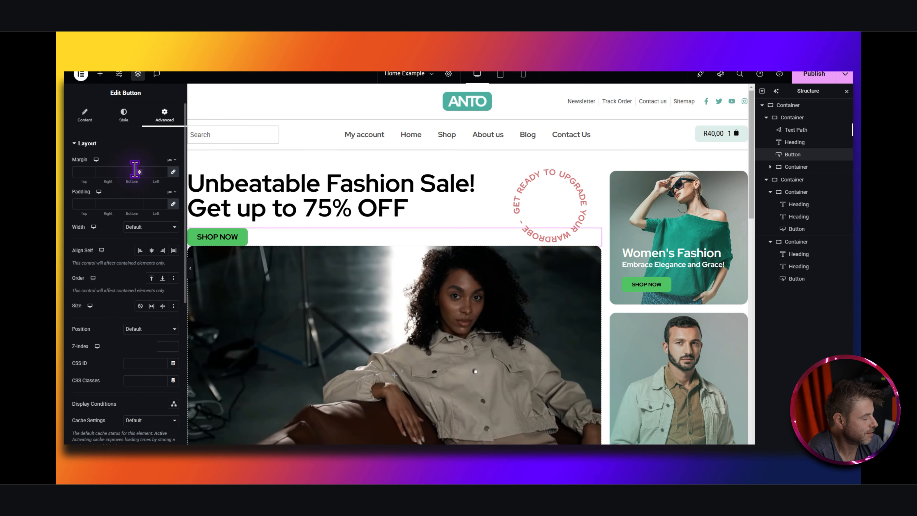
click(174, 172)
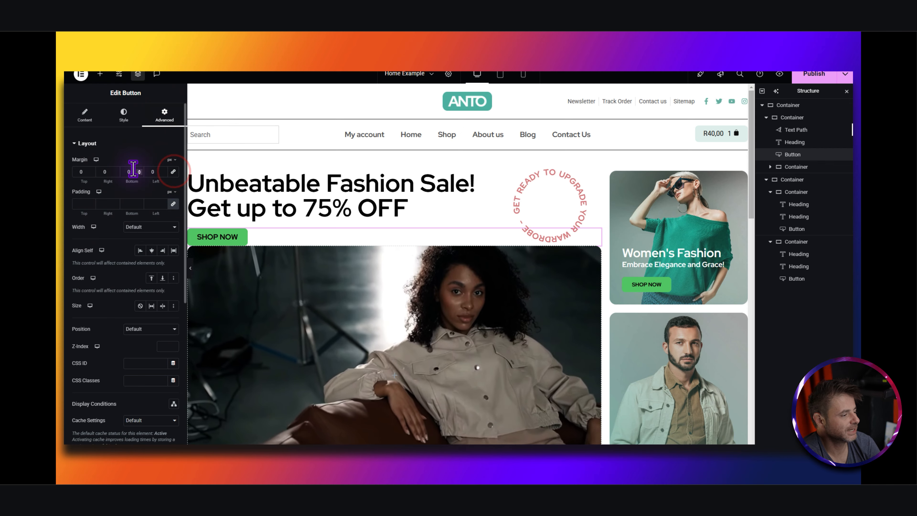
text(40)
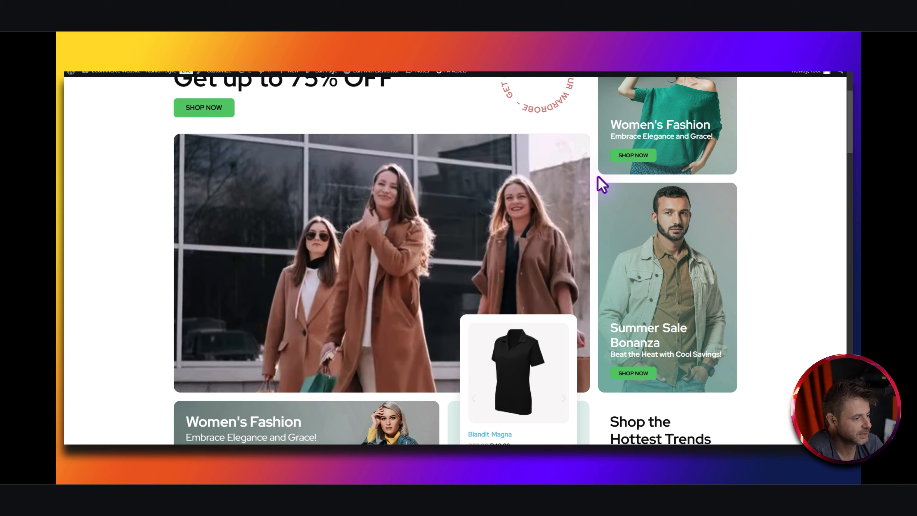
- Review the example home page's hero section and the banner row beneath it as the layout reference
scroll(598, 185, up, 3)
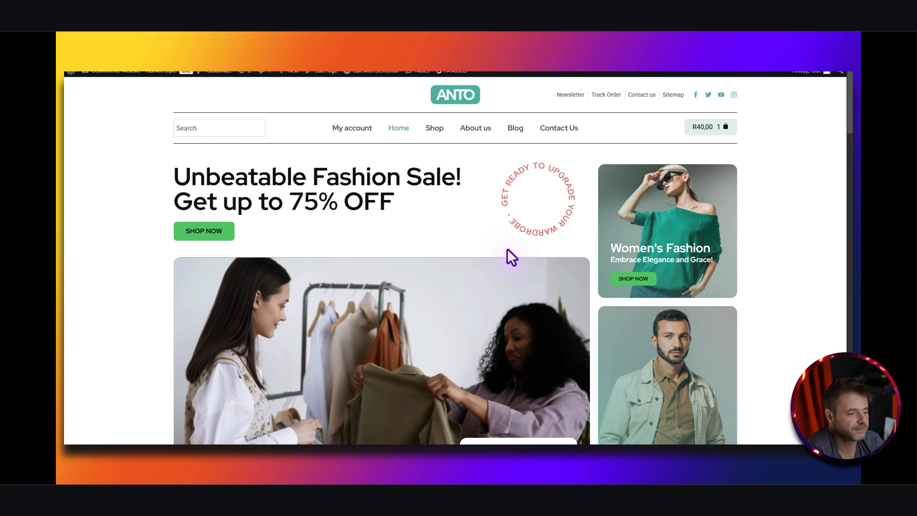
scroll(671, 207, down, 2)
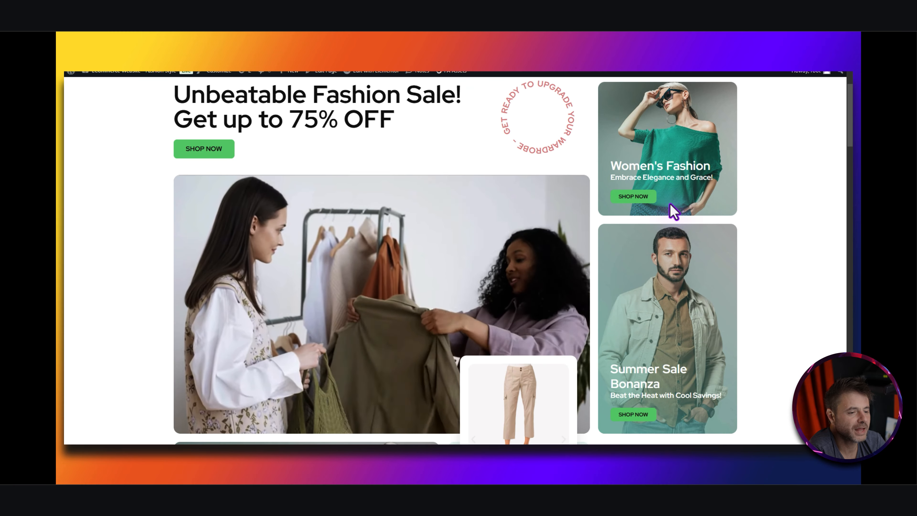
scroll(608, 288, down, 3)
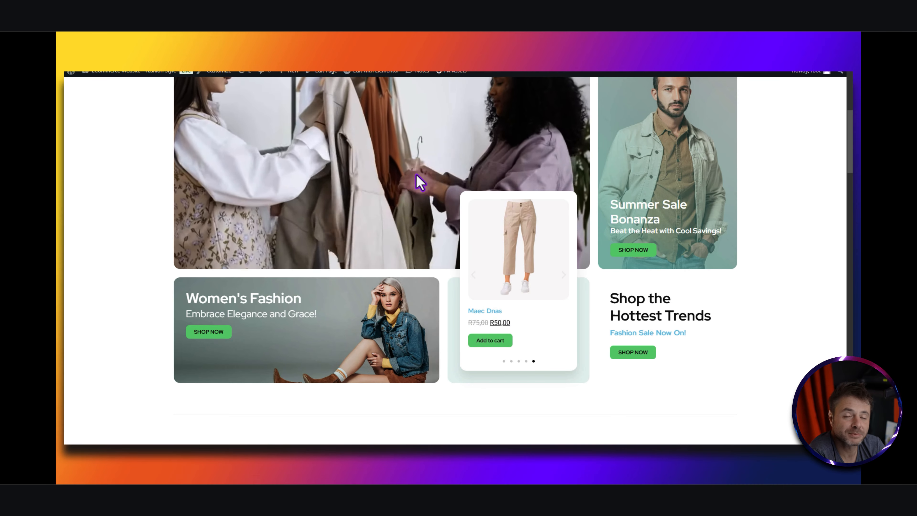
scroll(486, 229, up, 6)
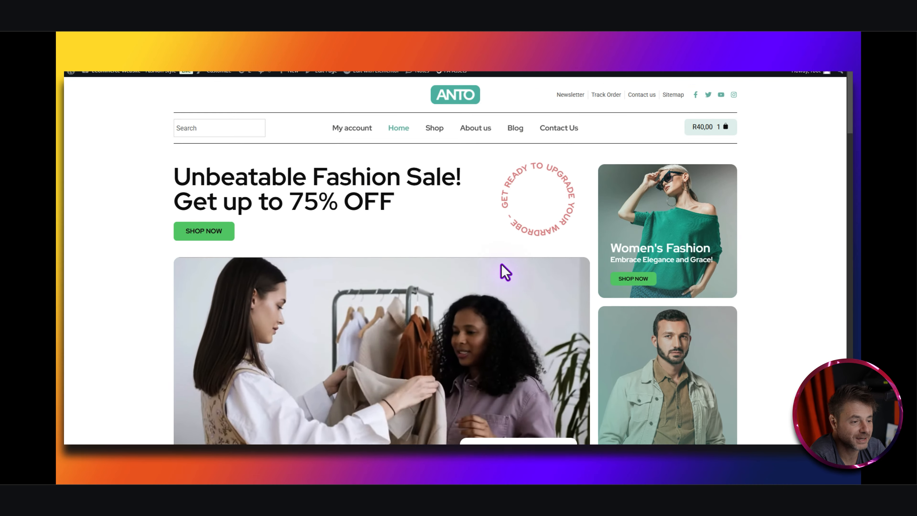
- Add a new flexbox container below the hero section and set its direction to row
scroll(502, 270, down, 5)
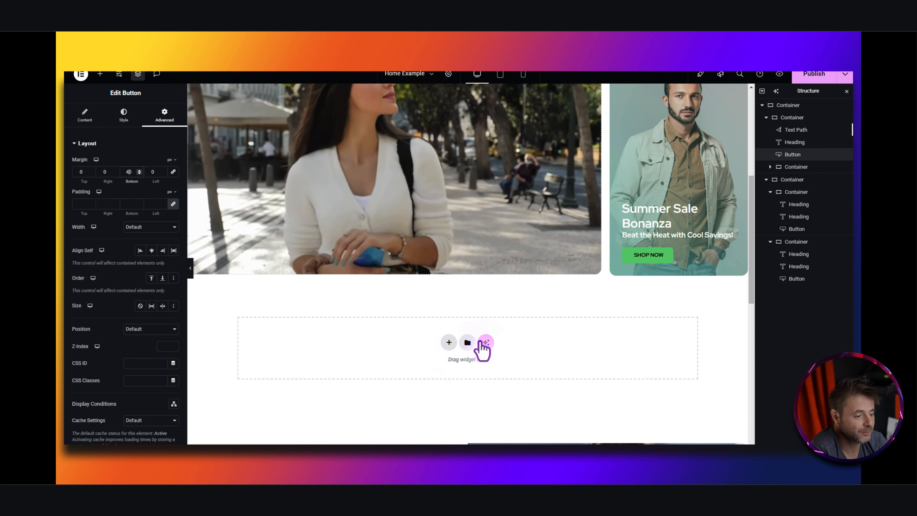
click(451, 343)
click(439, 365)
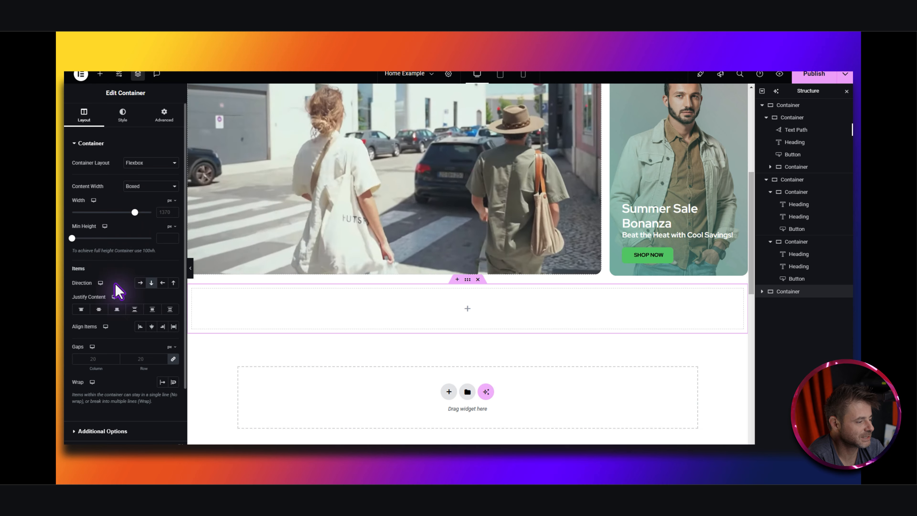
click(139, 282)
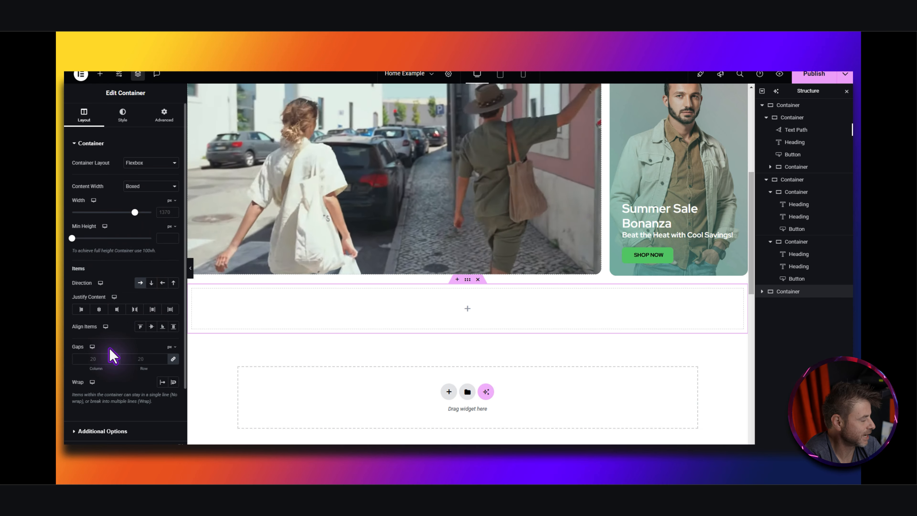
- Set the new container's padding to 20 px at the top and 0 on the other sides
click(162, 116)
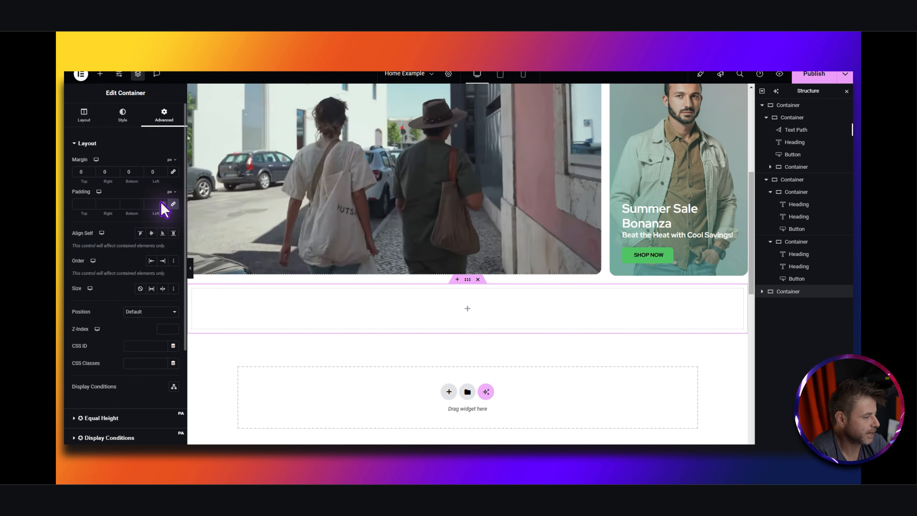
click(174, 204)
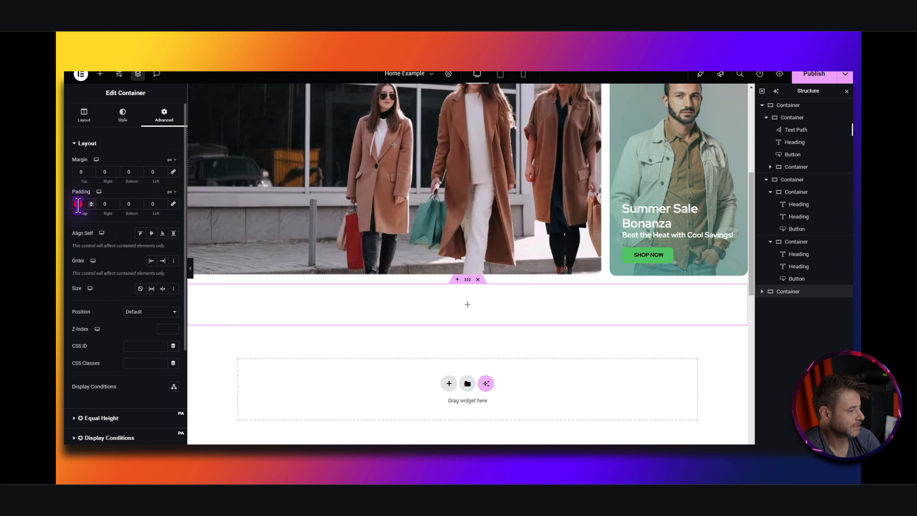
text(100)
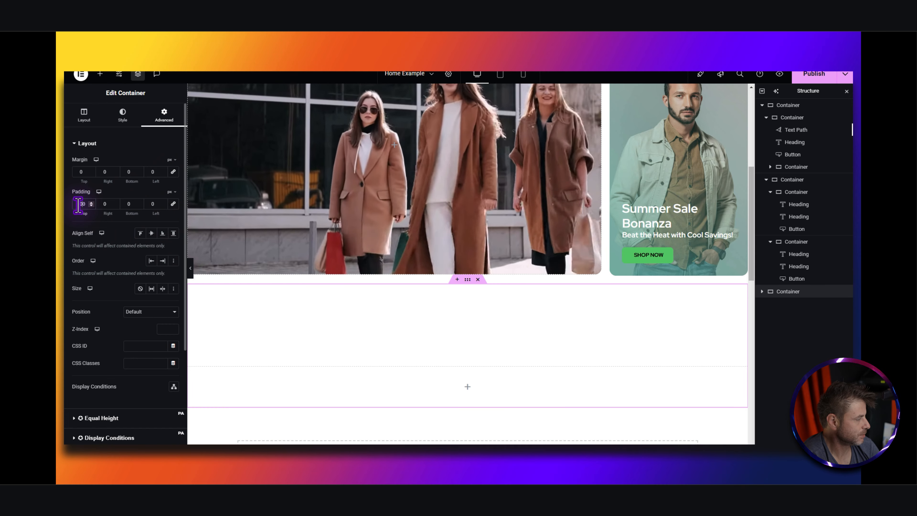
key(BackSpace)
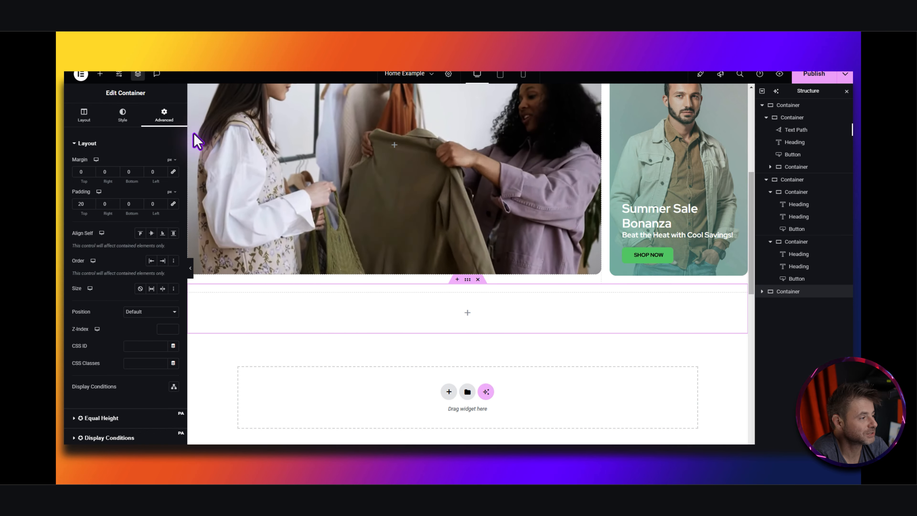
- Place an inner container inside the new section below the hero and duplicate it to form two columns
click(100, 74)
drag(93, 221, 313, 321)
right_click(194, 297)
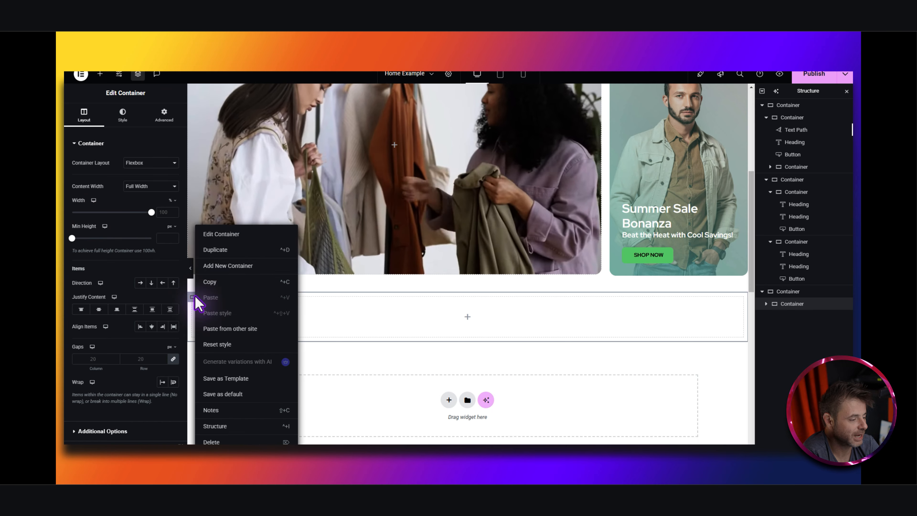
click(216, 250)
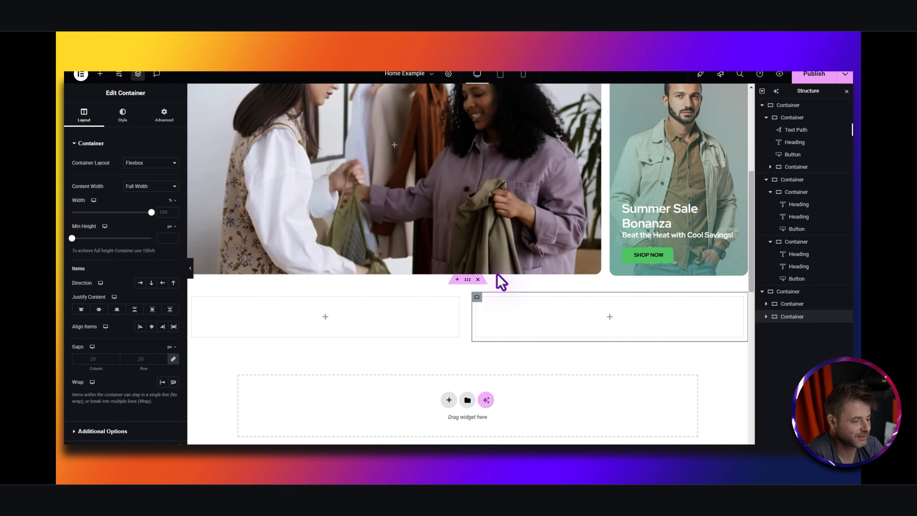
- Set the first inner container's width to 75%, its direction to row and its padding to 0
click(794, 304)
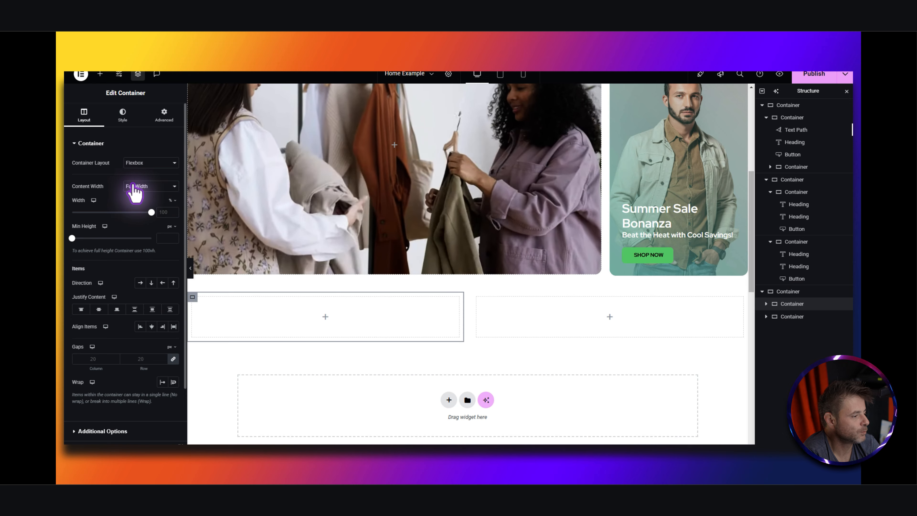
text(75)
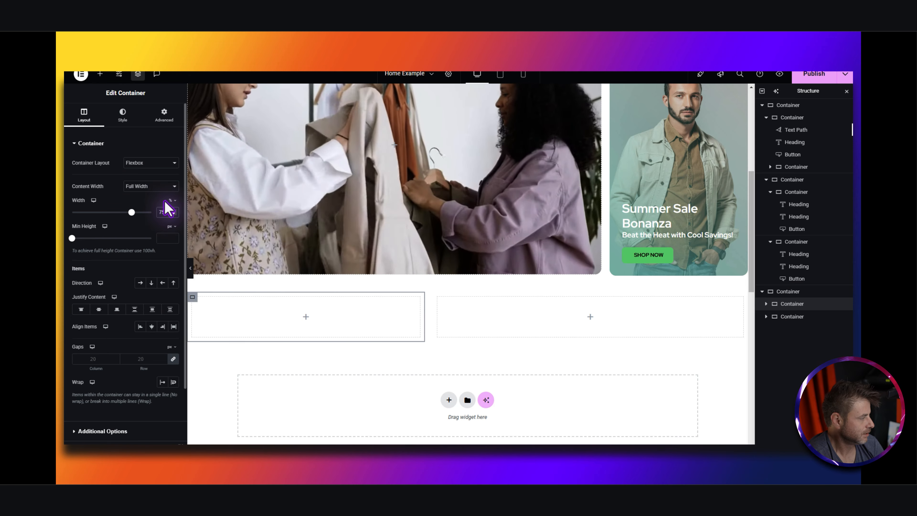
click(140, 282)
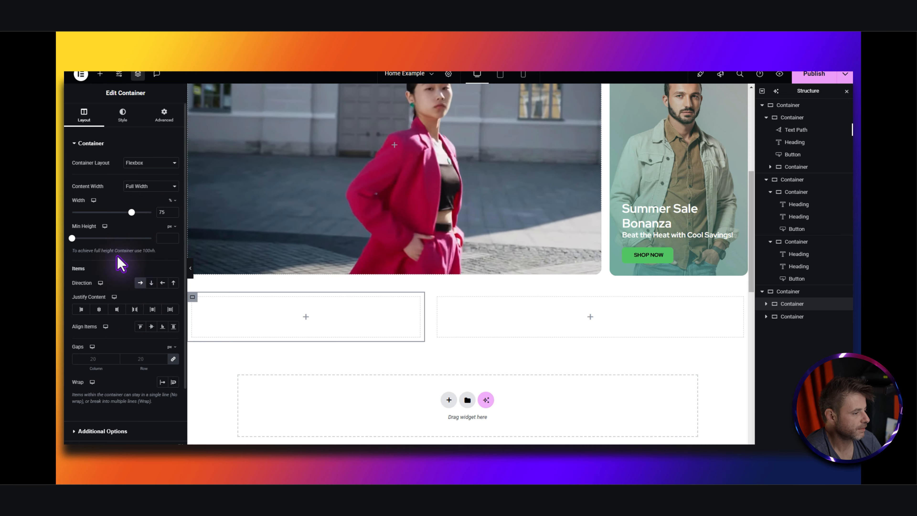
click(164, 114)
click(173, 205)
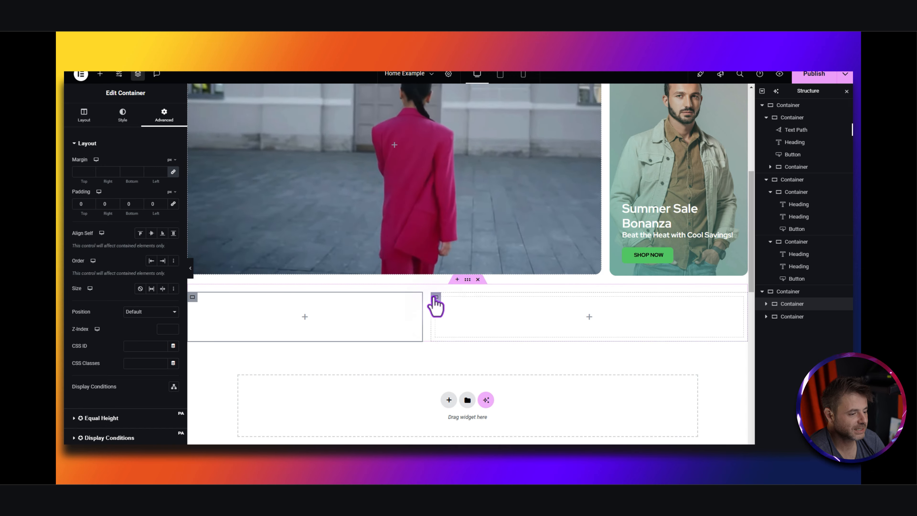
- Set the second inner container's width to 25%, its gaps to 0 and its padding to 30 px on all sides
click(435, 297)
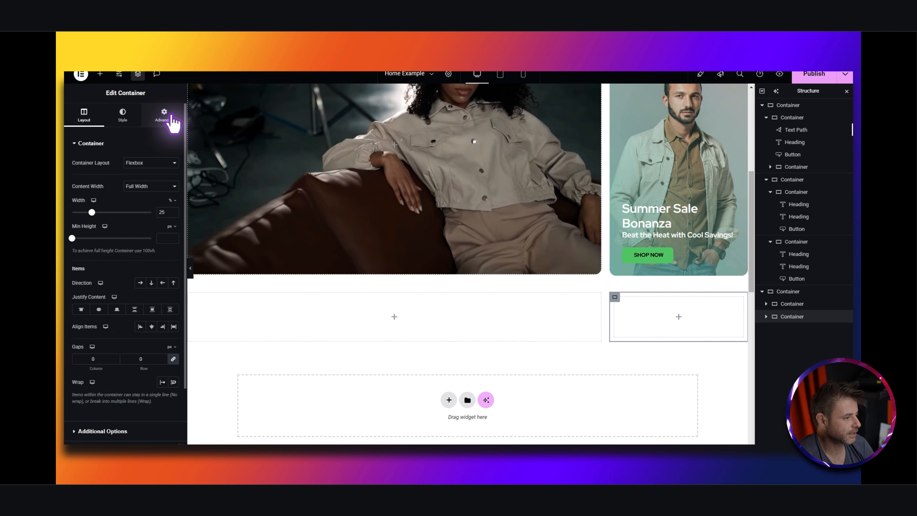
click(170, 115)
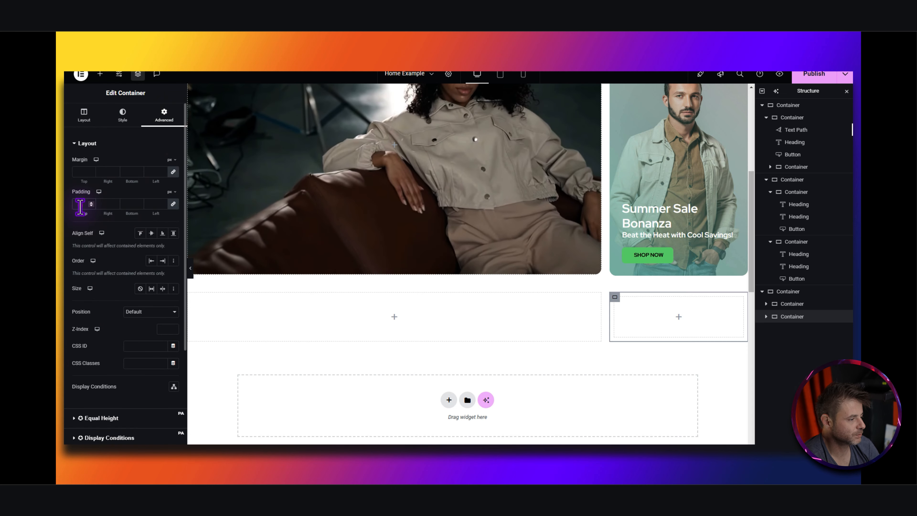
click(80, 204)
text(30)
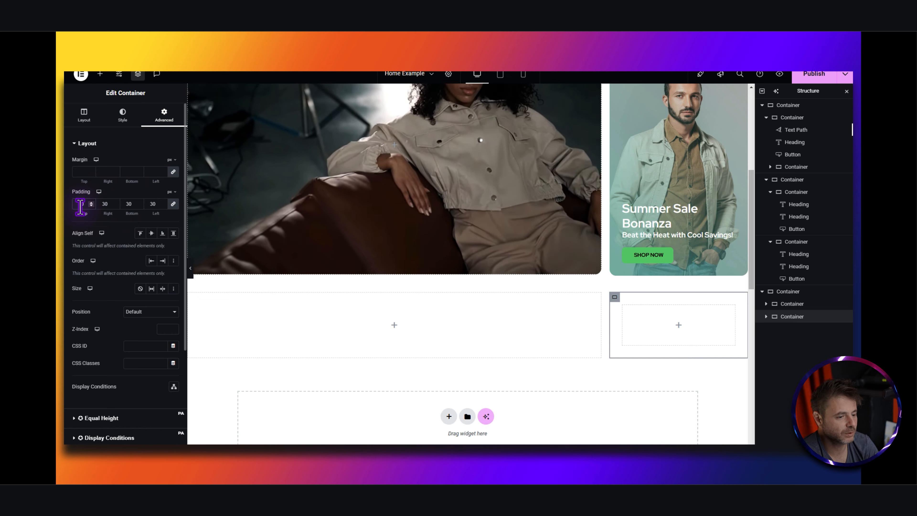
- Nest a container inside the 75% wide column and duplicate it so two sit side by side
click(193, 297)
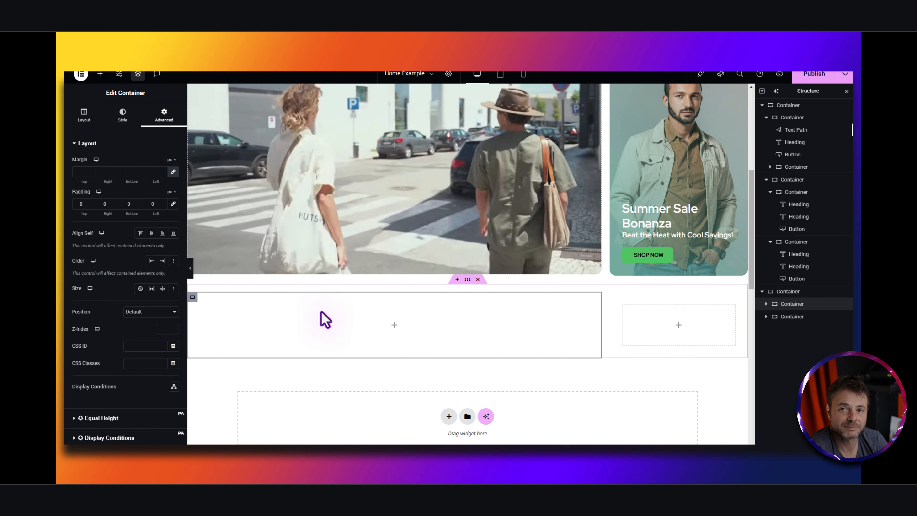
click(100, 74)
drag(91, 224, 254, 328)
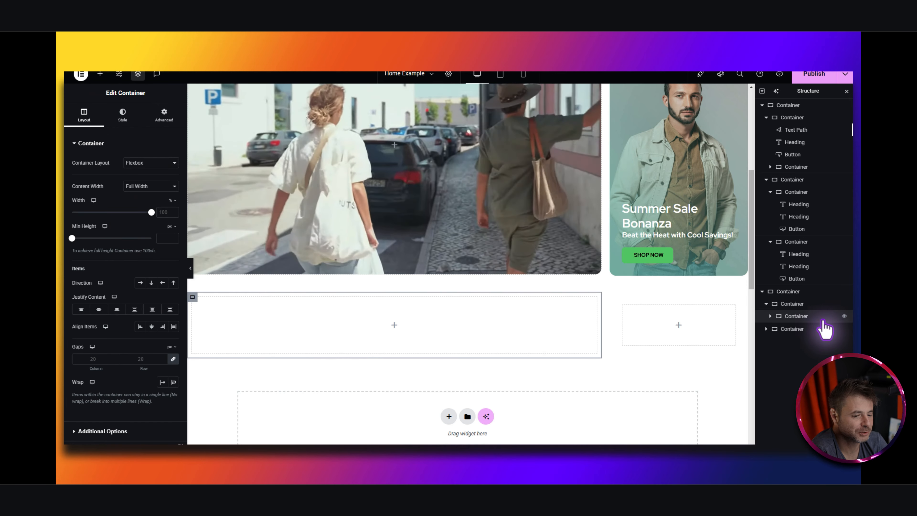
key(ctrl+d)
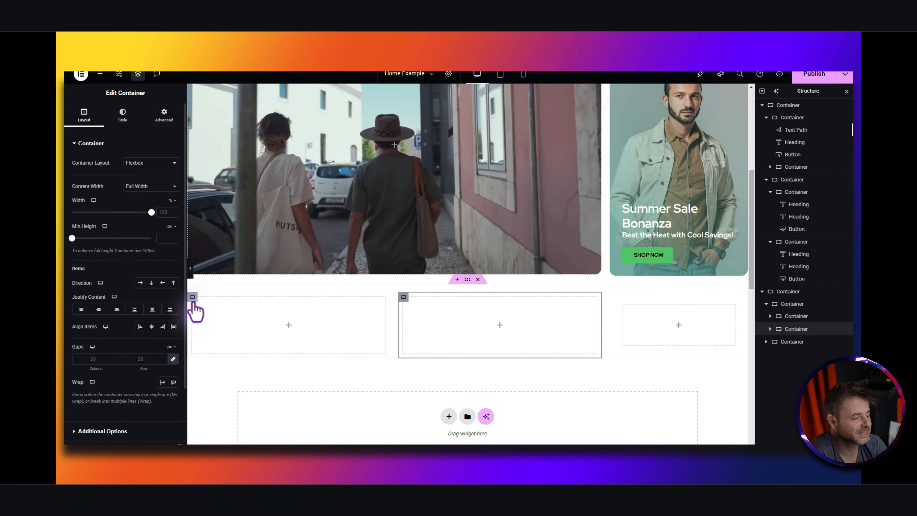
- Set the first nested container's width to 65% and justify its content to the start
click(193, 297)
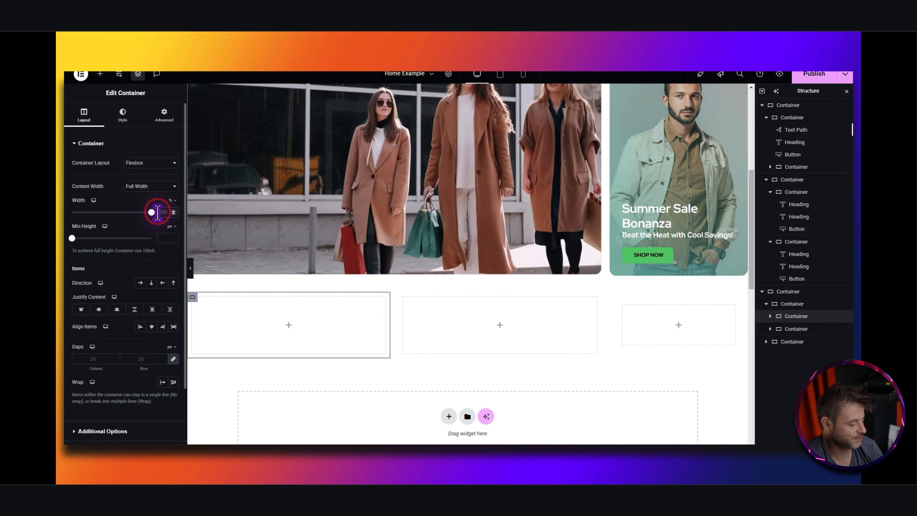
click(79, 310)
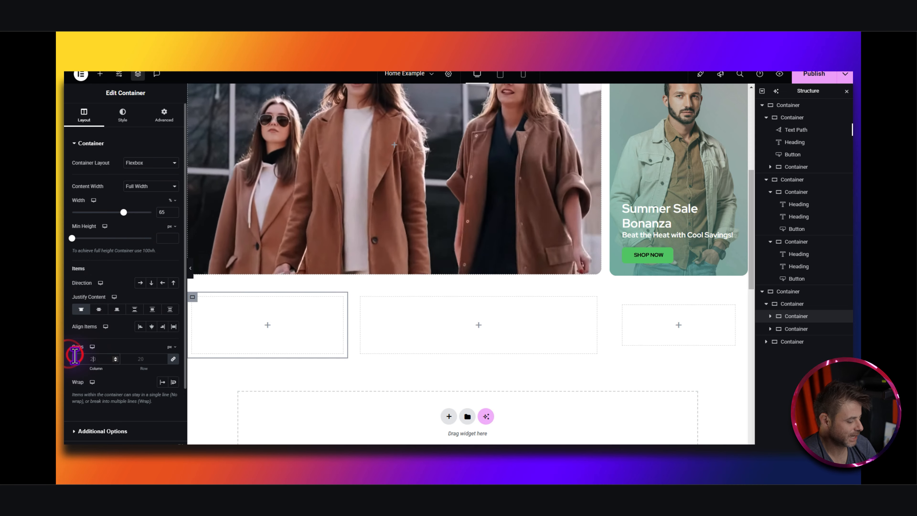
- Give the 65% wide container a classic background using the image bg-06-hr.jpg from the media library
click(124, 119)
click(139, 181)
click(112, 236)
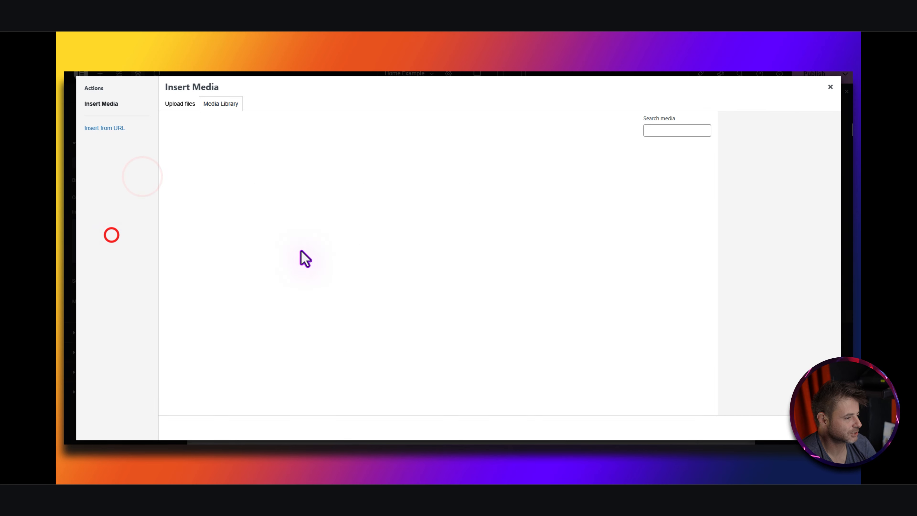
click(690, 263)
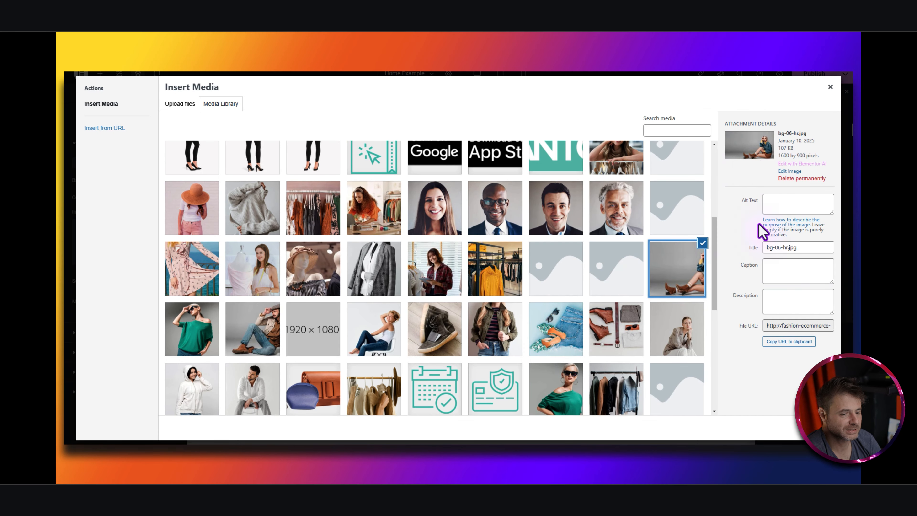
click(808, 428)
- Set the background image's position to Center Center, its repeat to No-repeat and its display size to Cover
click(141, 360)
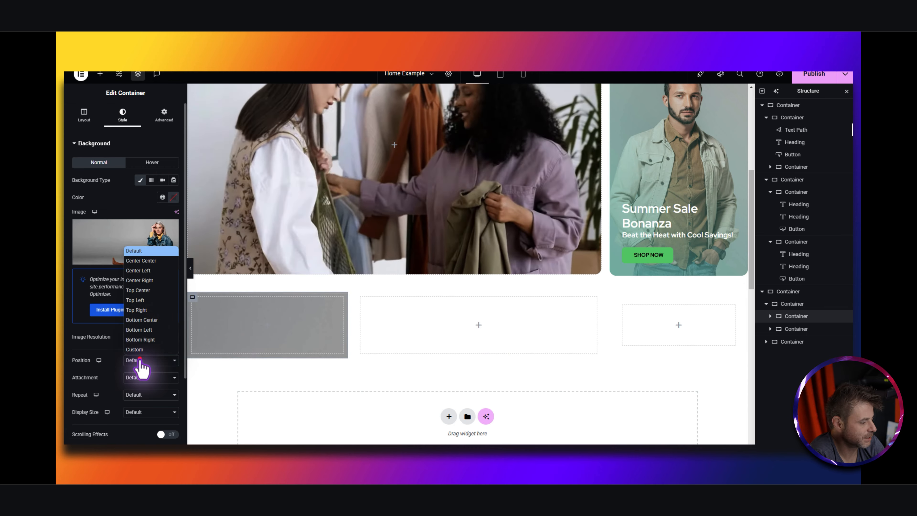
click(148, 261)
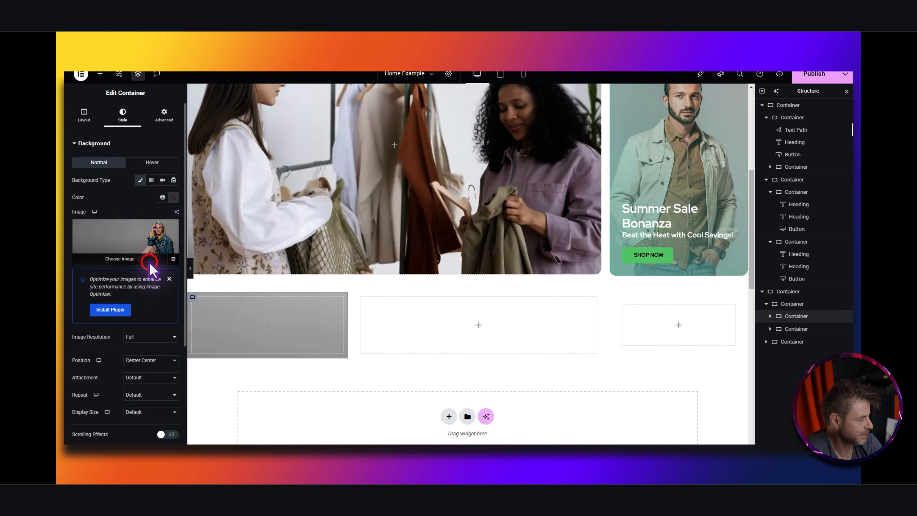
click(136, 416)
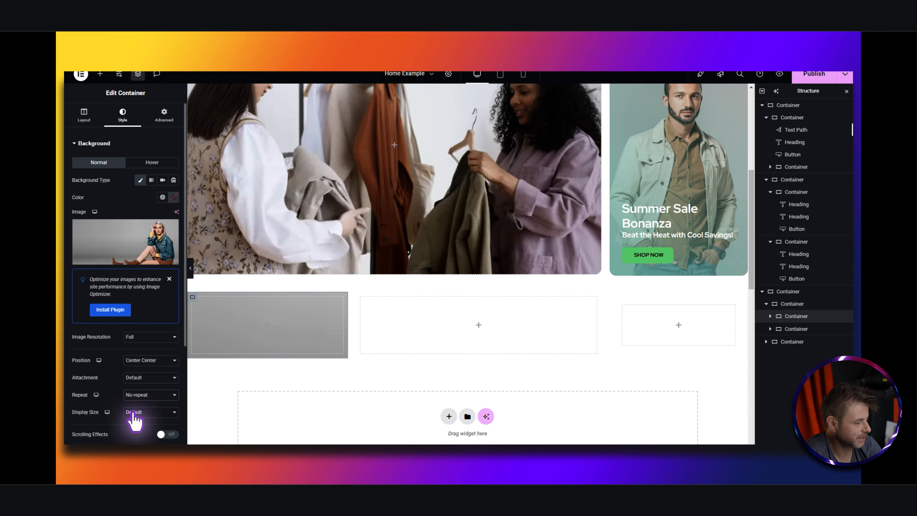
click(131, 383)
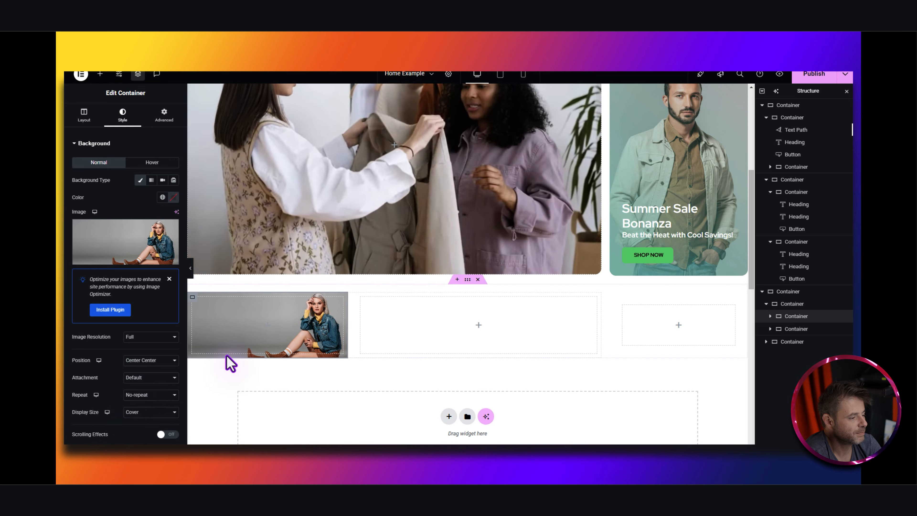
- Add a gradient background overlay from the global color ckav-default to a fully transparent second color at a 63 degree angle
scroll(134, 351, down, 5)
click(97, 333)
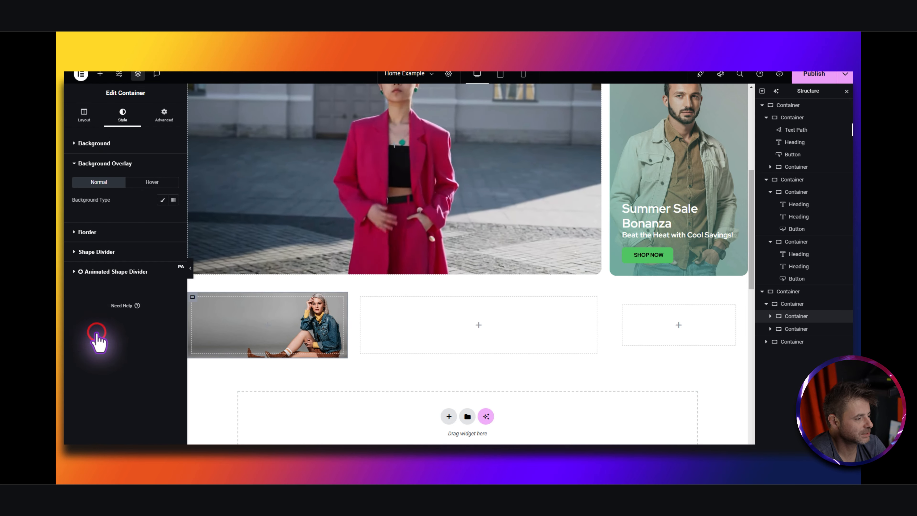
click(174, 200)
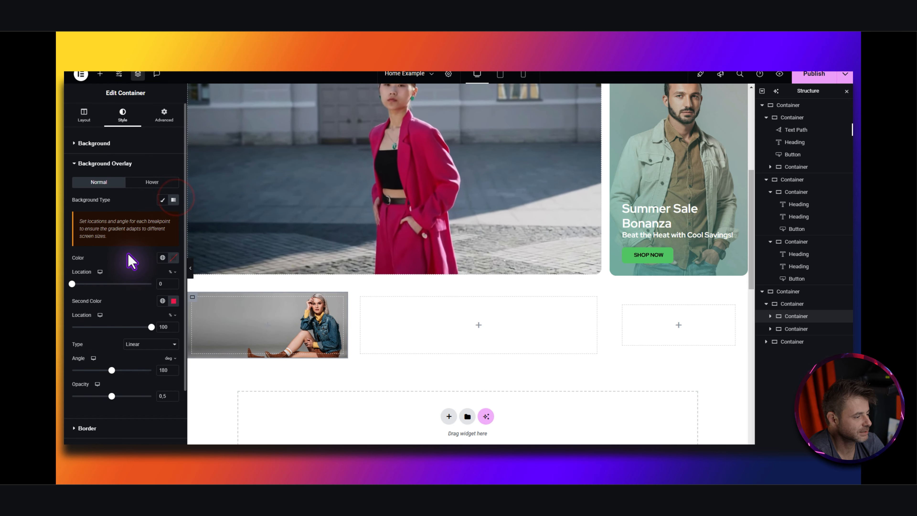
click(161, 259)
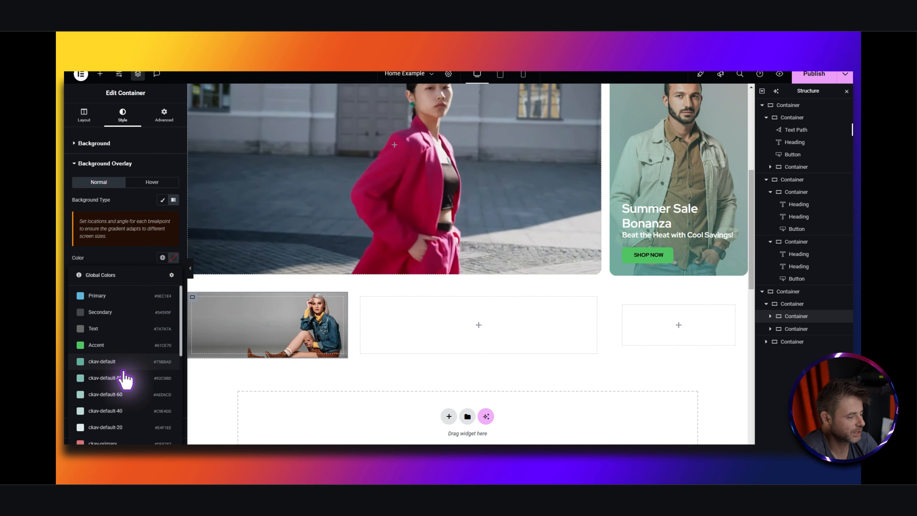
click(123, 362)
click(173, 301)
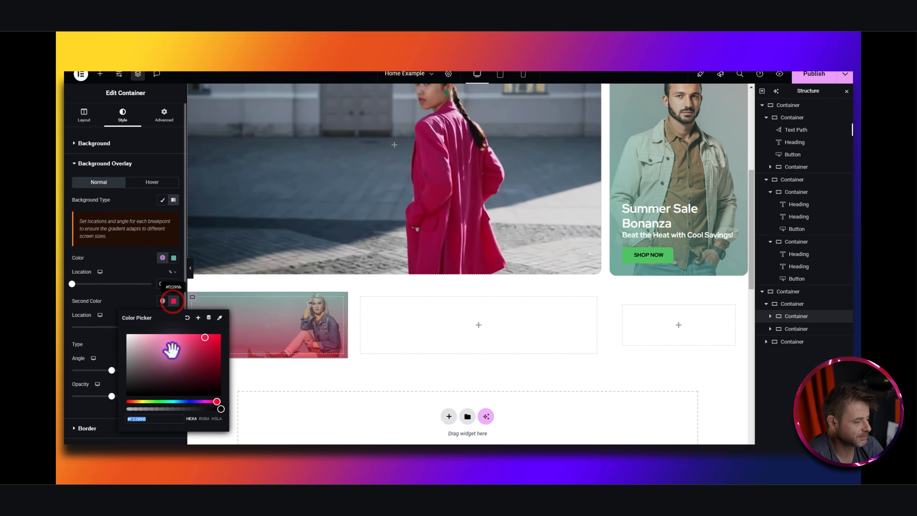
drag(218, 408, 127, 409)
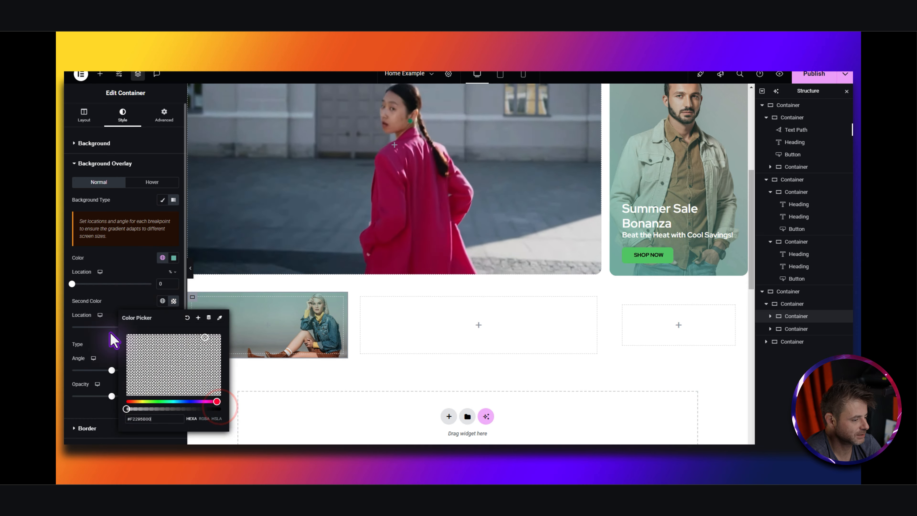
click(165, 371)
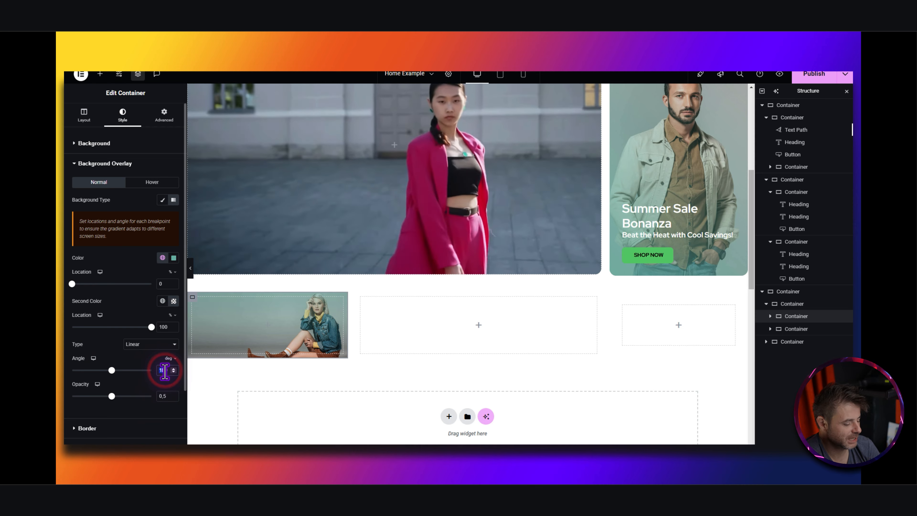
text(60)
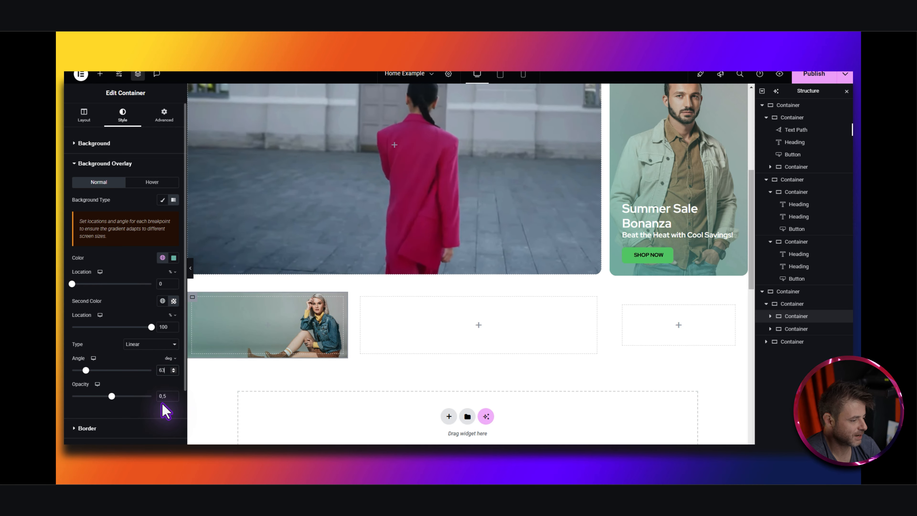
- Set the 65% wide container's border radius to 16 px on all corners
scroll(90, 361, down, 2)
click(119, 353)
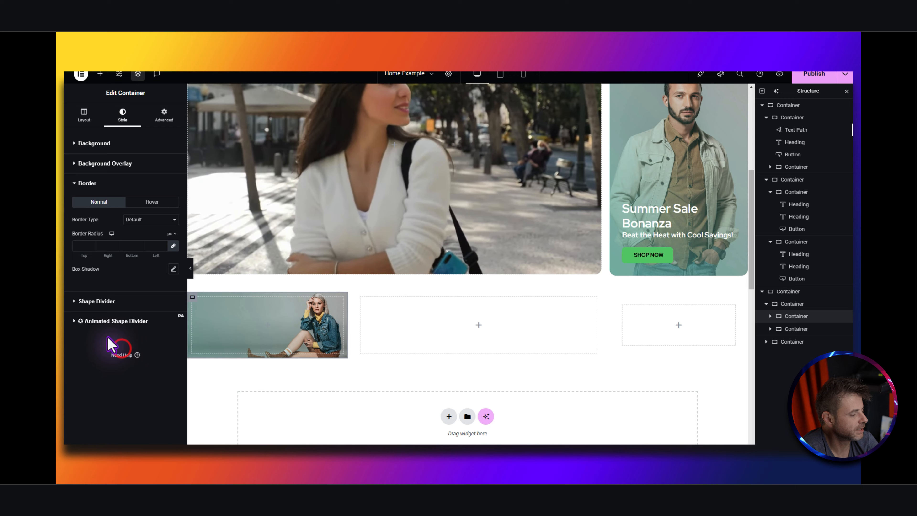
click(81, 246)
text(16)
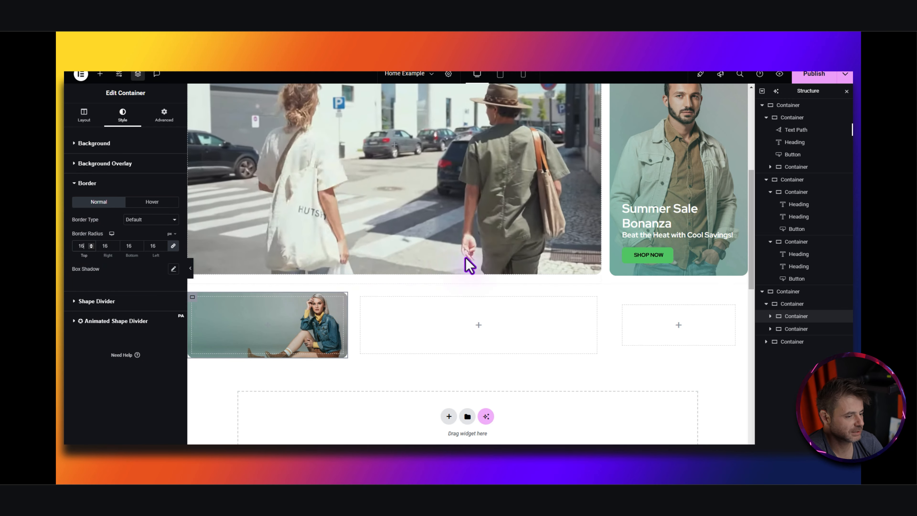
- Set the 65% wide container's padding to 250 px on the right and 30 px on the other three sides
click(164, 114)
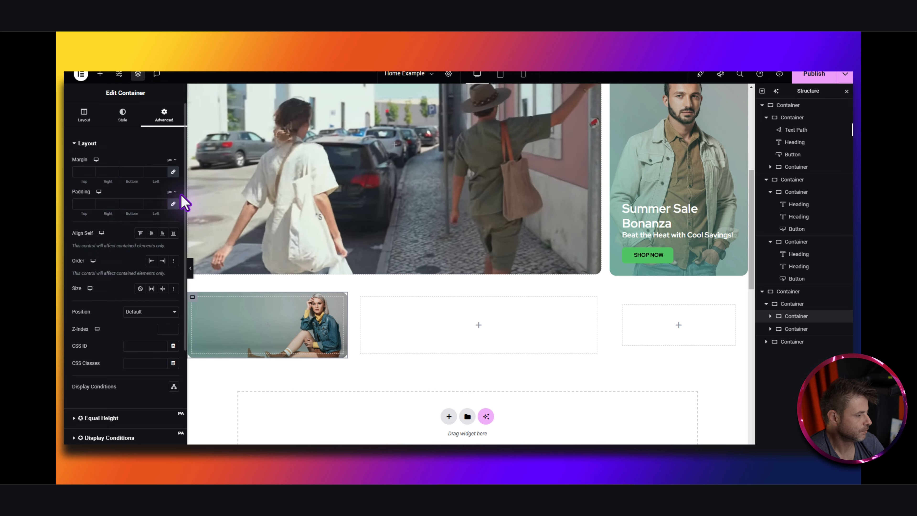
click(176, 201)
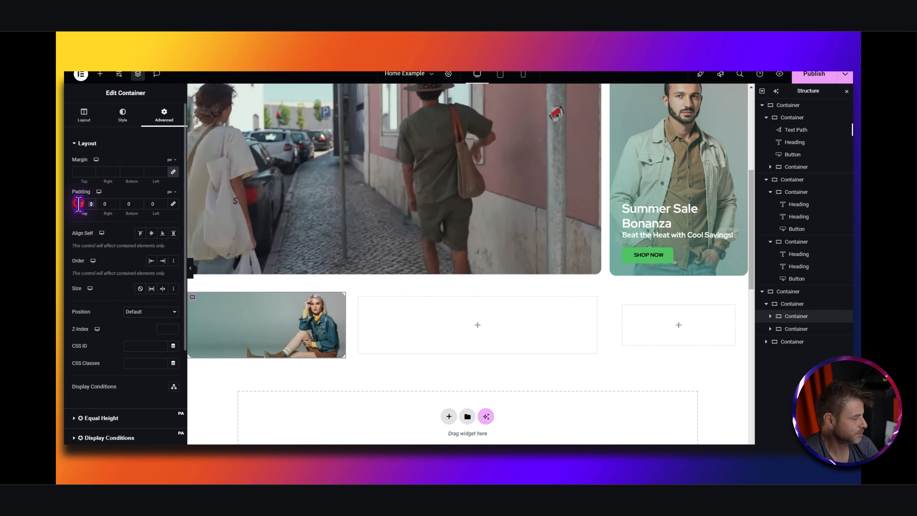
text(30)
drag(108, 204, 97, 204)
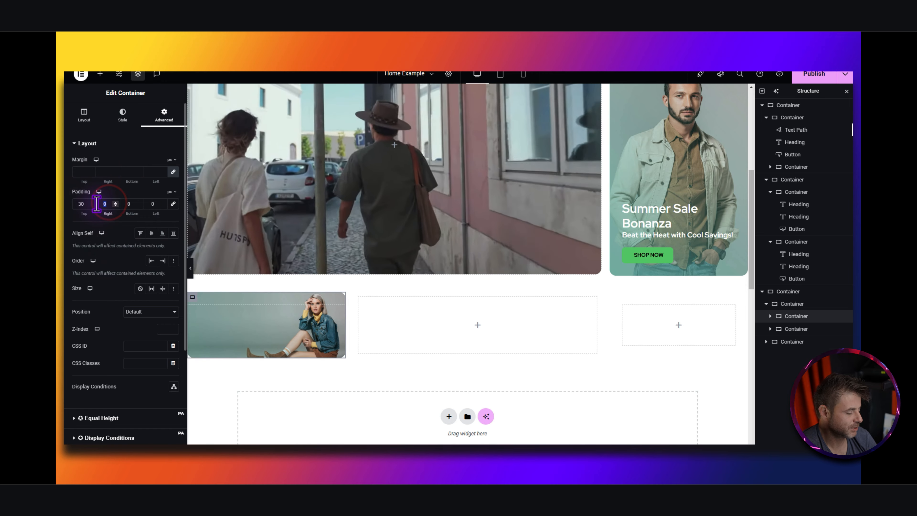
text(250)
click(129, 203)
text(30)
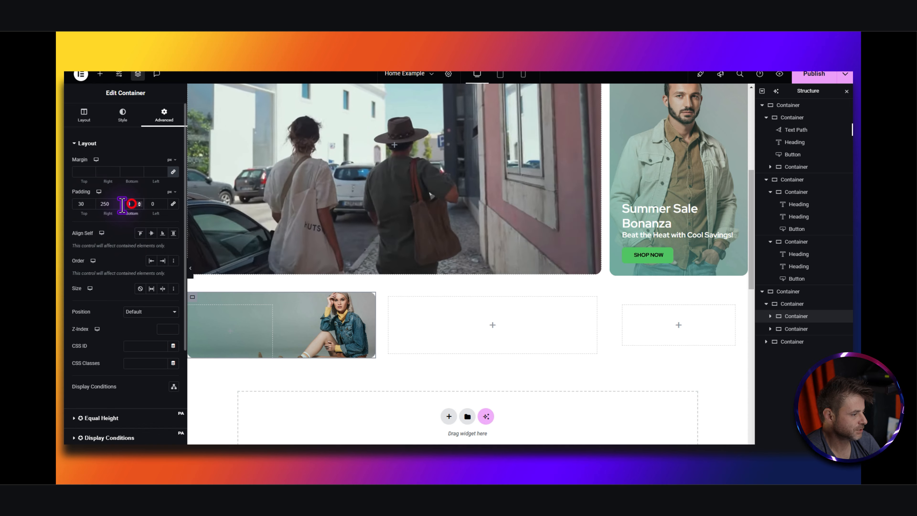
click(152, 204)
text(30)
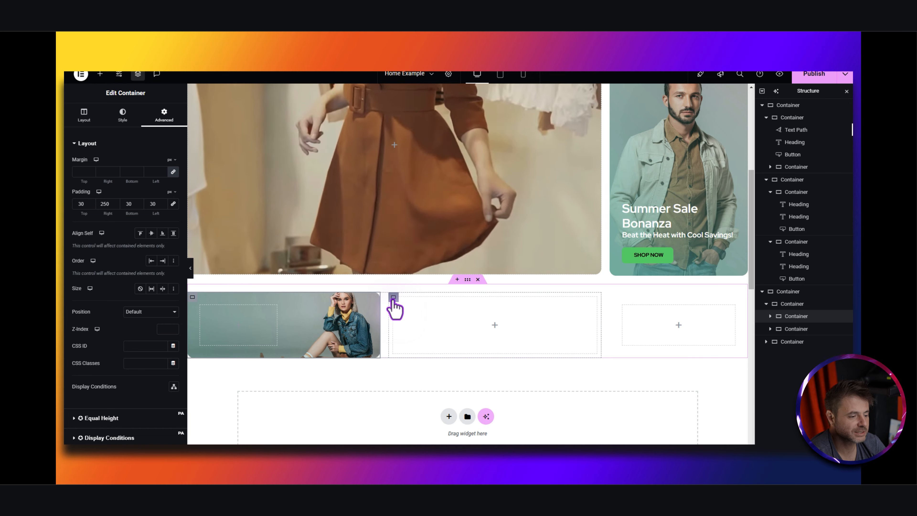
- Set the second nested container's width to 35% and its gaps to 0
click(393, 298)
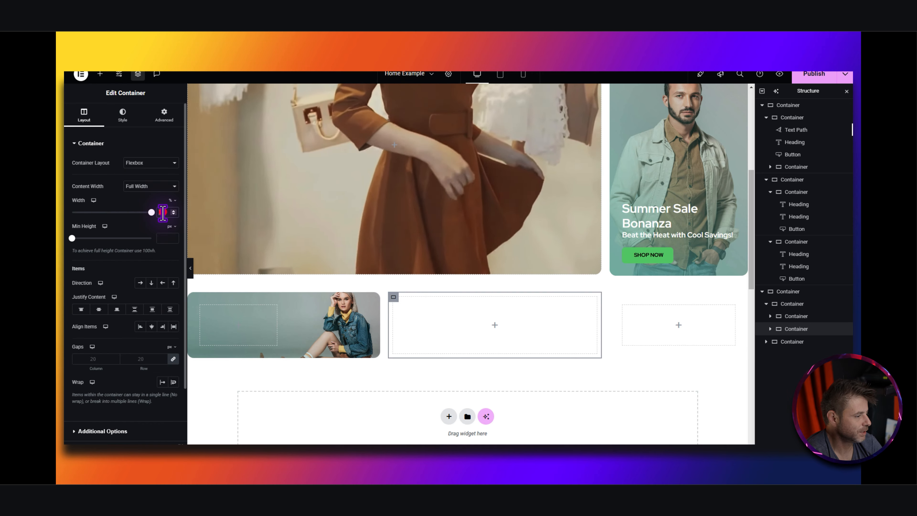
text(35)
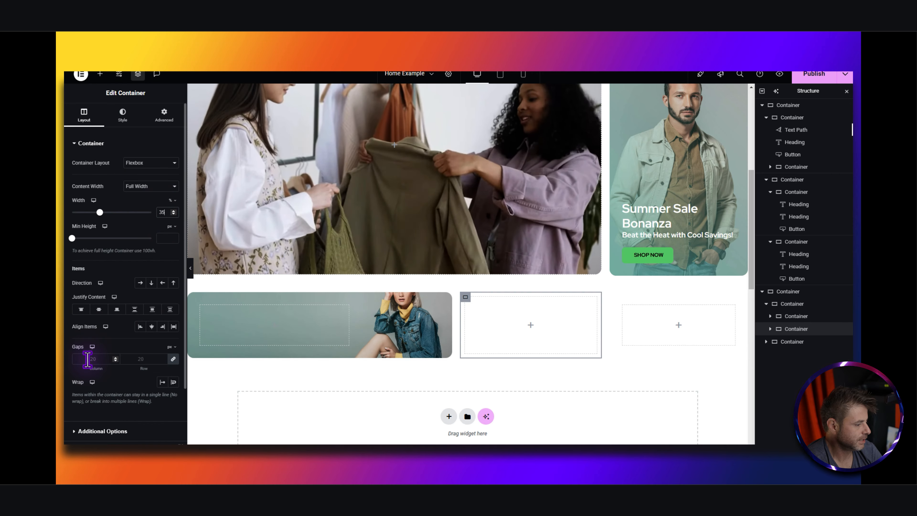
click(87, 359)
text(0)
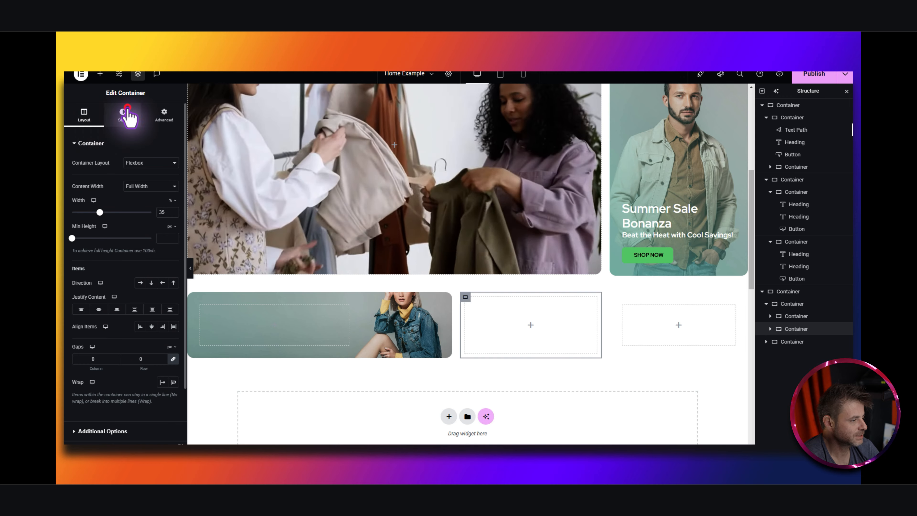
- Give the 35% wide container a classic background in the global color ckav-default-40
click(126, 112)
click(140, 179)
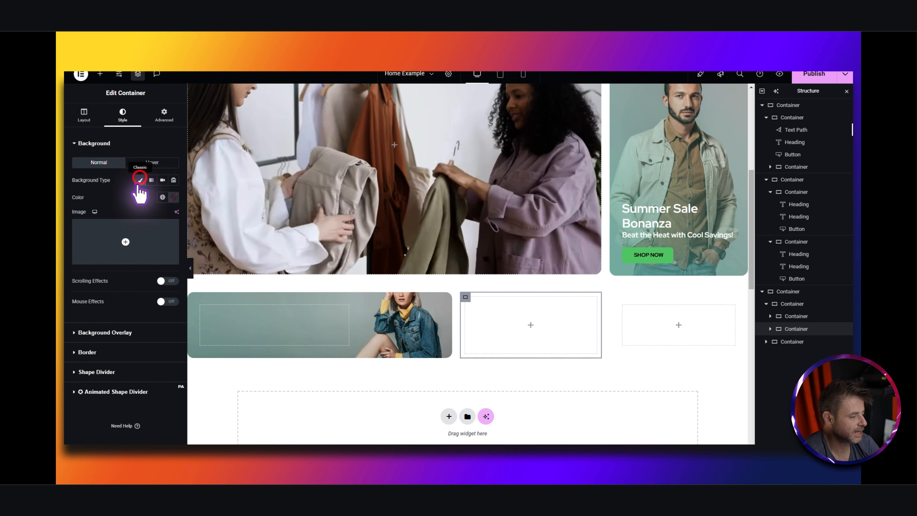
click(163, 197)
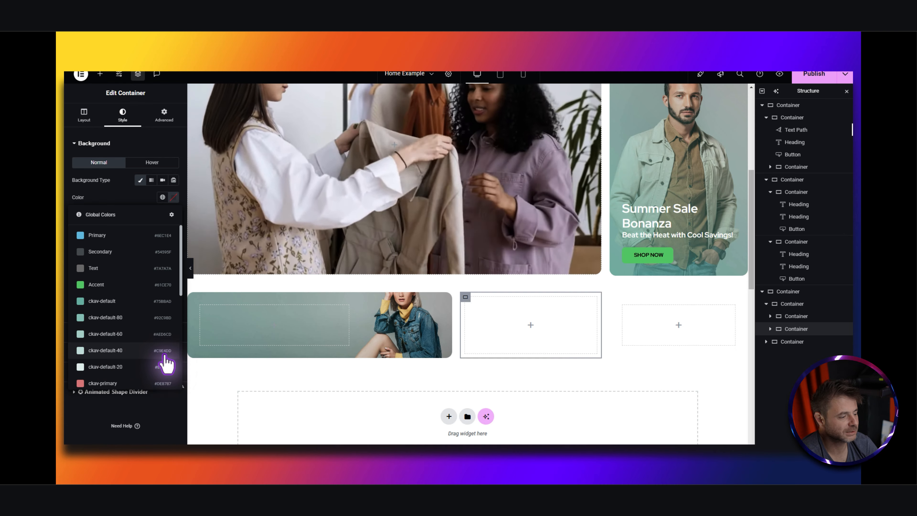
click(148, 352)
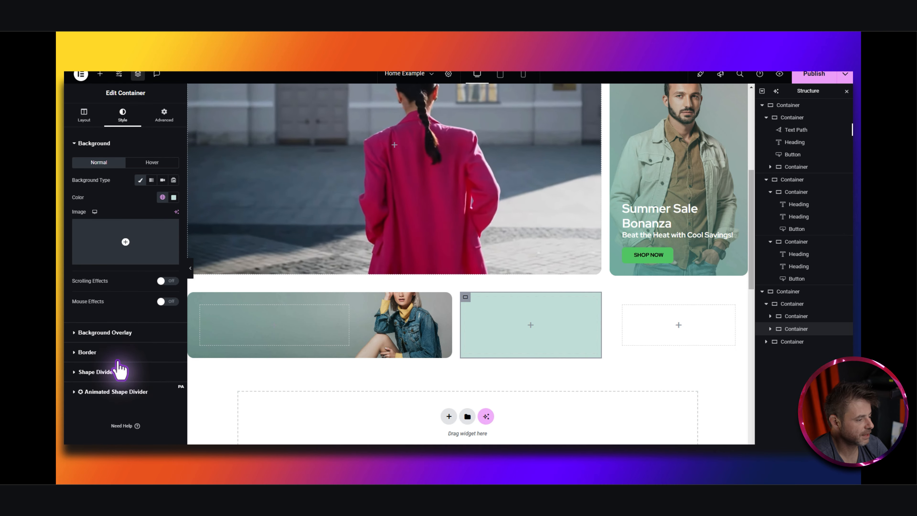
- Round the 35% wide container's corners and set its padding to 30 px on all sides
click(118, 354)
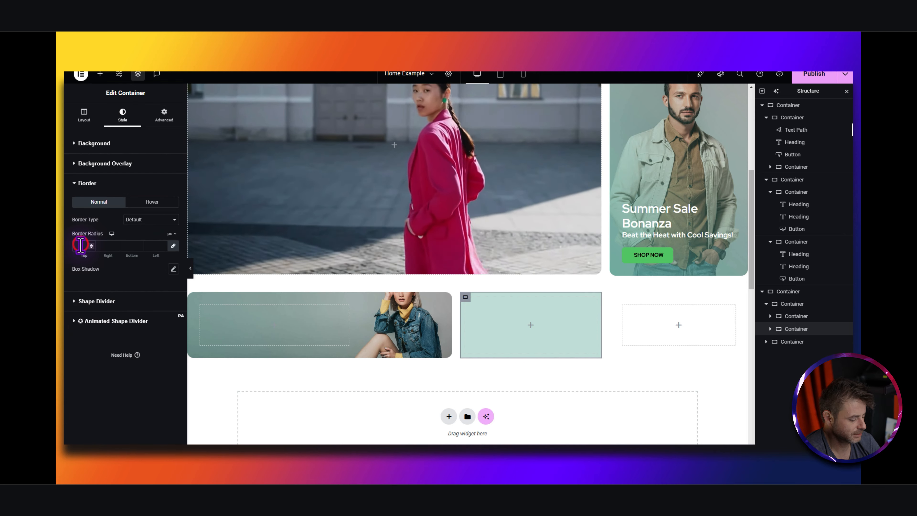
click(164, 113)
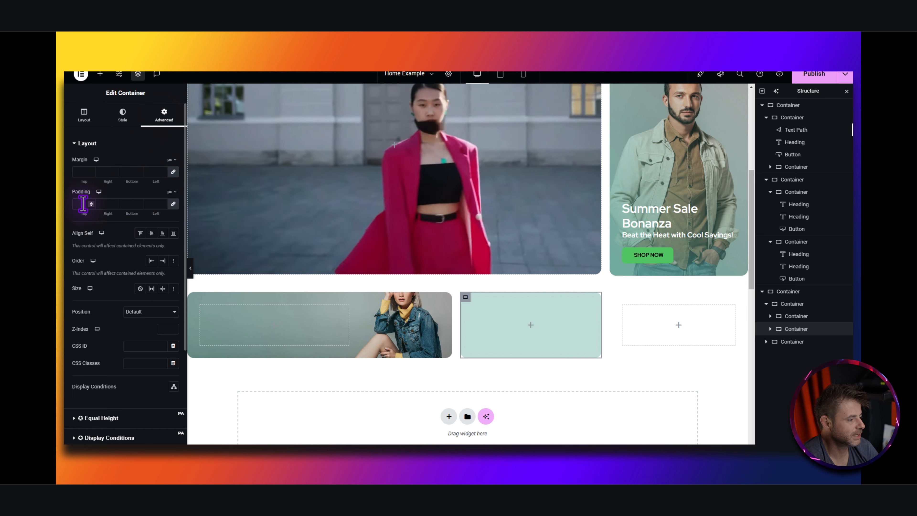
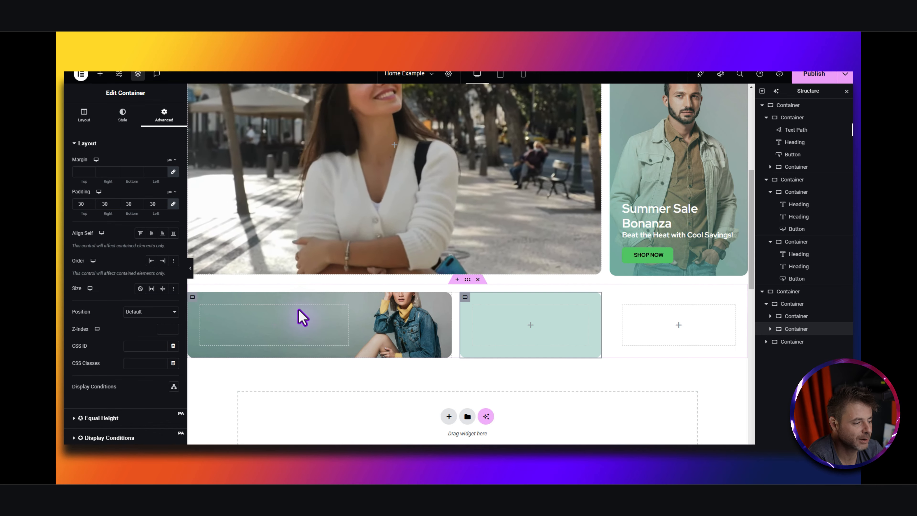
- Copy the "Summer Sale Bonanza" and "Beat the Heat with Cool Savings!" headings from the hero's side banner into the 65% wide container
right_click(675, 217)
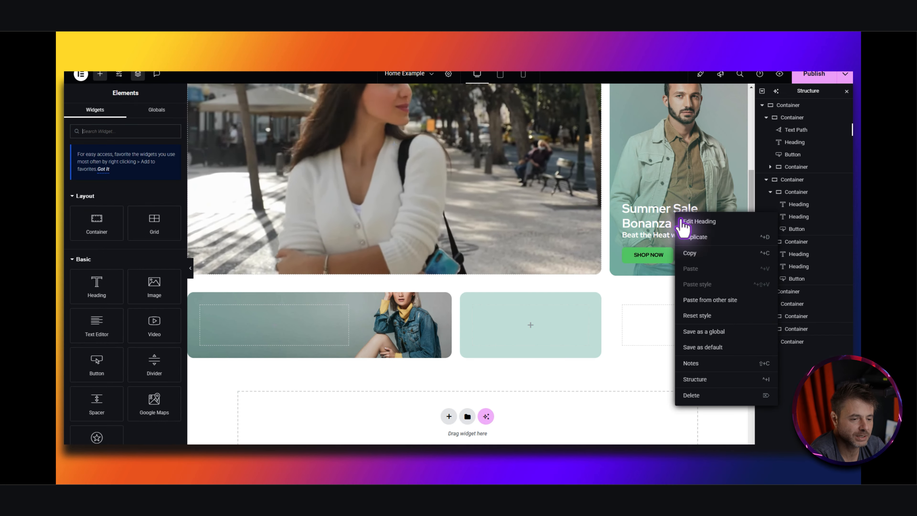
right_click(262, 321)
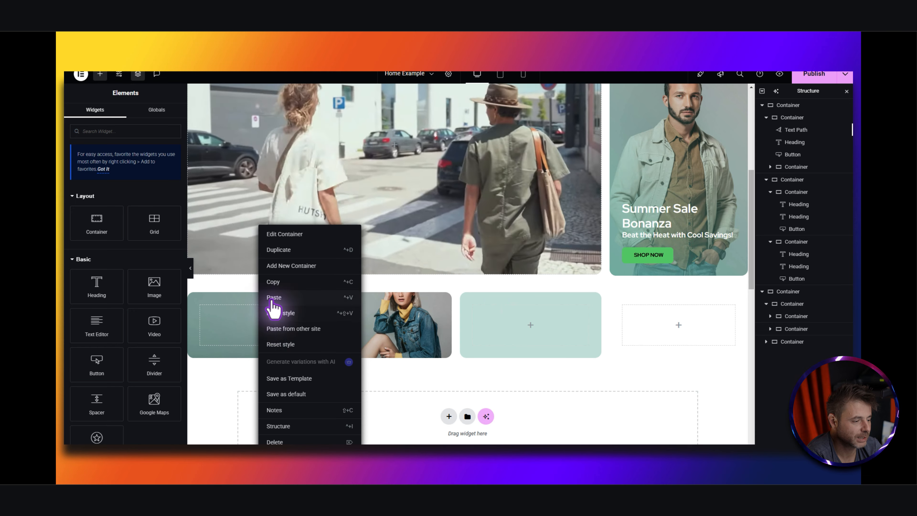
click(273, 298)
right_click(659, 240)
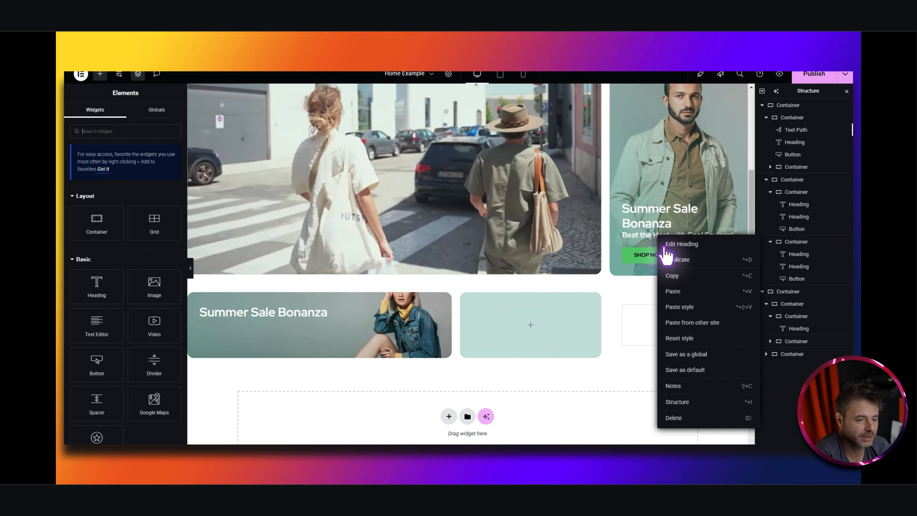
click(670, 274)
click(298, 311)
key(ctrl+v)
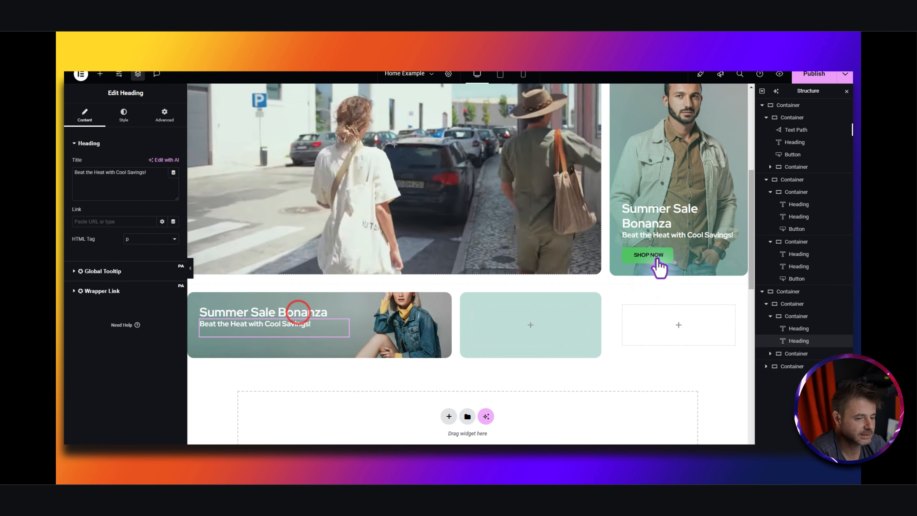
- Copy the SHOP NOW button from the hero's side banner into the 65% wide container below its headings
right_click(649, 256)
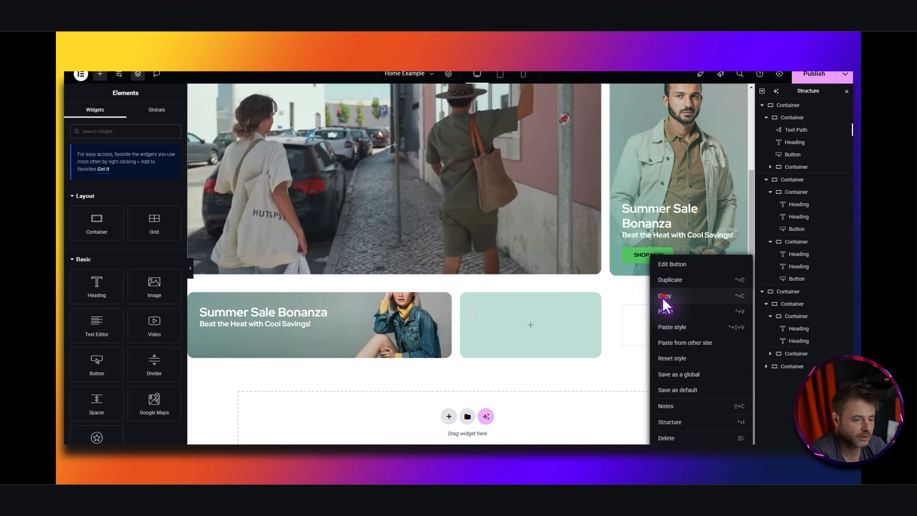
click(664, 296)
click(281, 314)
key(ctrl+v)
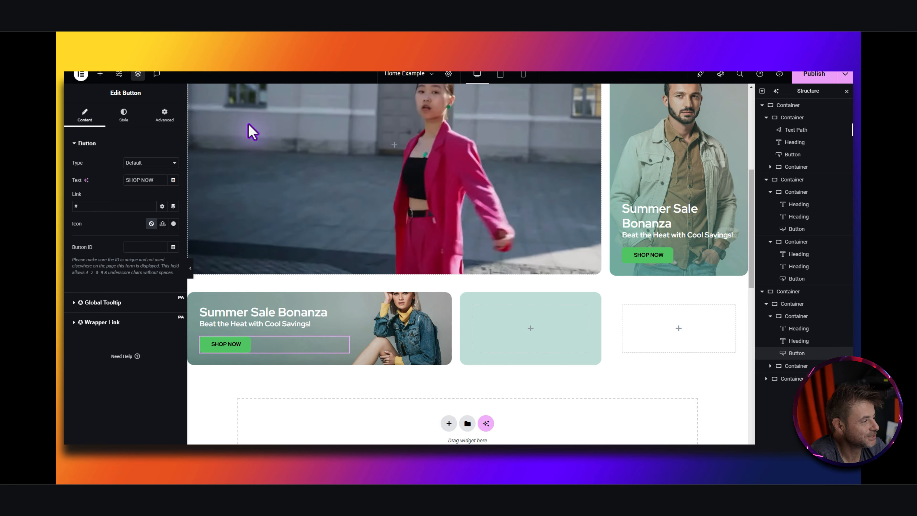
- Add a container inside the 35% wide container and give it a classic white (#FFFFFF) background
click(100, 74)
drag(92, 213, 530, 329)
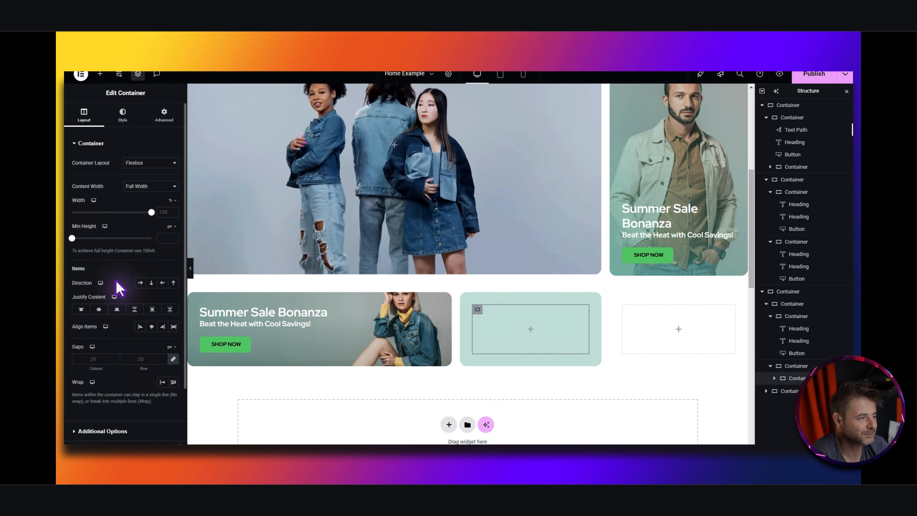
click(122, 118)
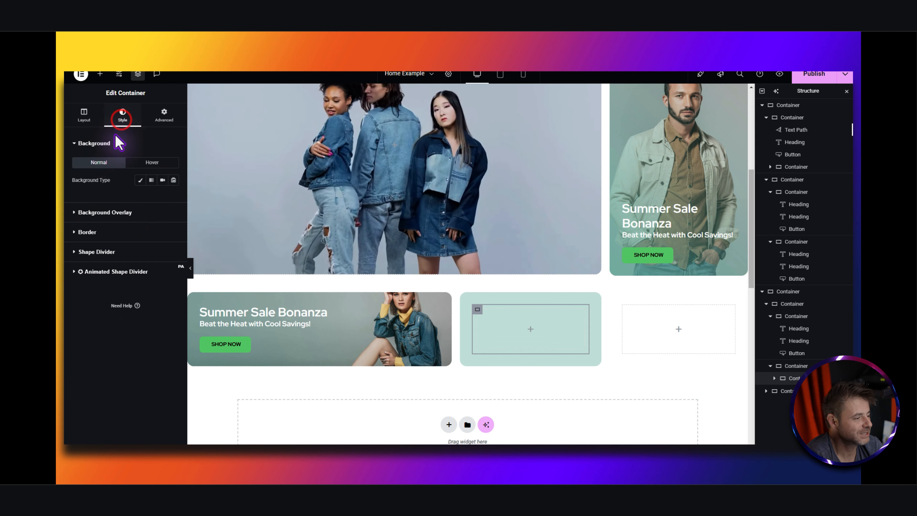
click(141, 180)
click(174, 196)
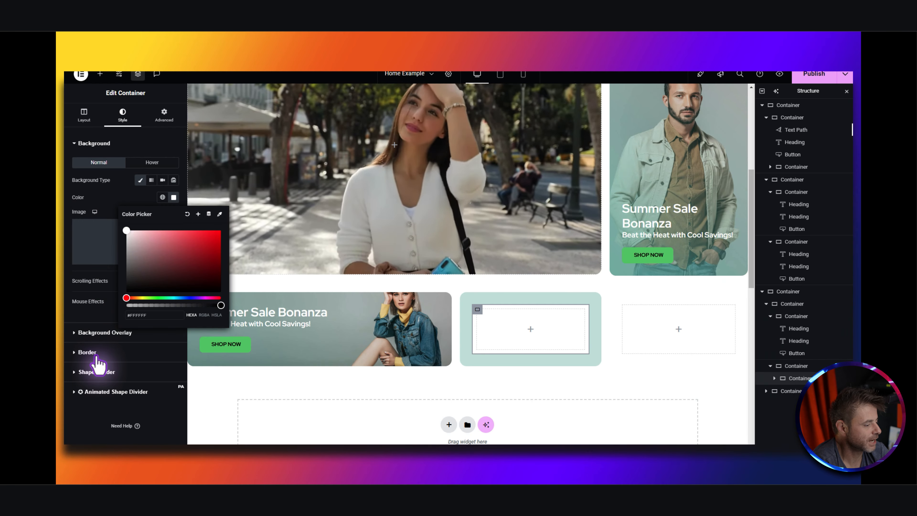
- Give the white container a 16 px border radius and a box shadow with vertical 16, blur 25 and color rgba(0,0,0,0.16)
click(95, 353)
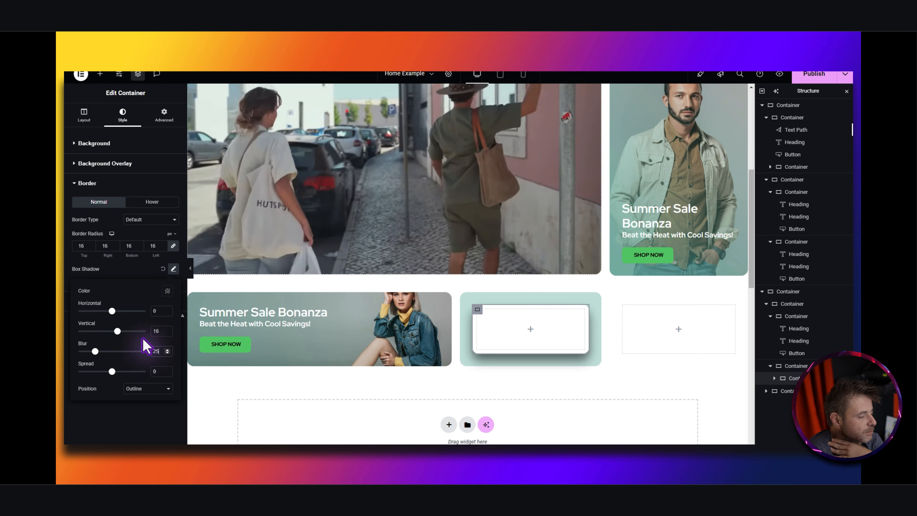
click(167, 291)
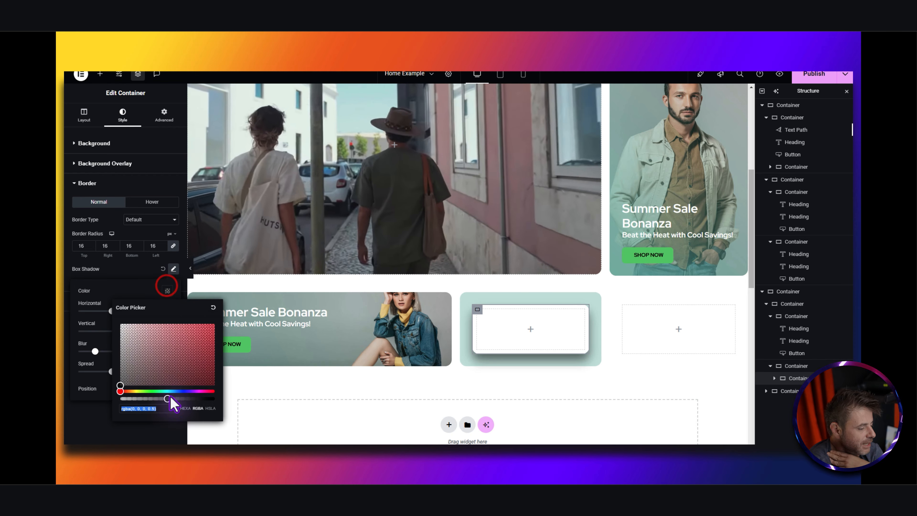
drag(168, 397, 140, 398)
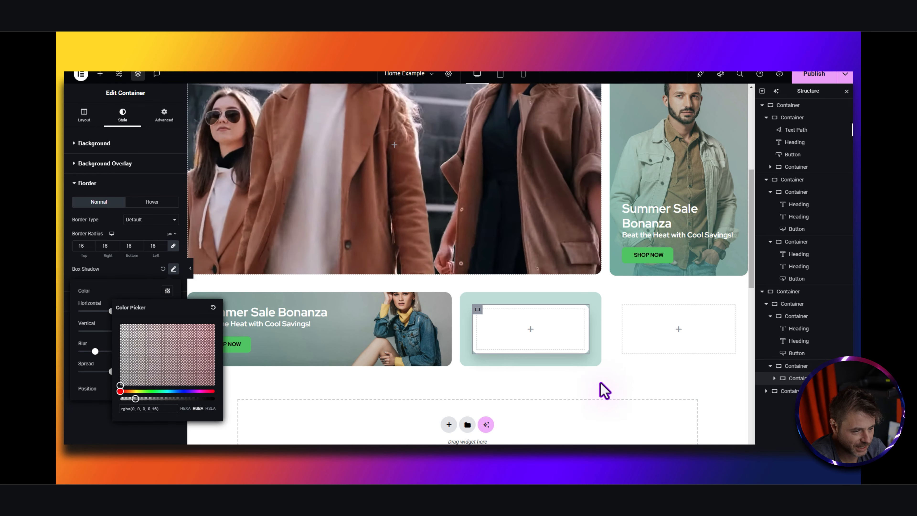
click(157, 232)
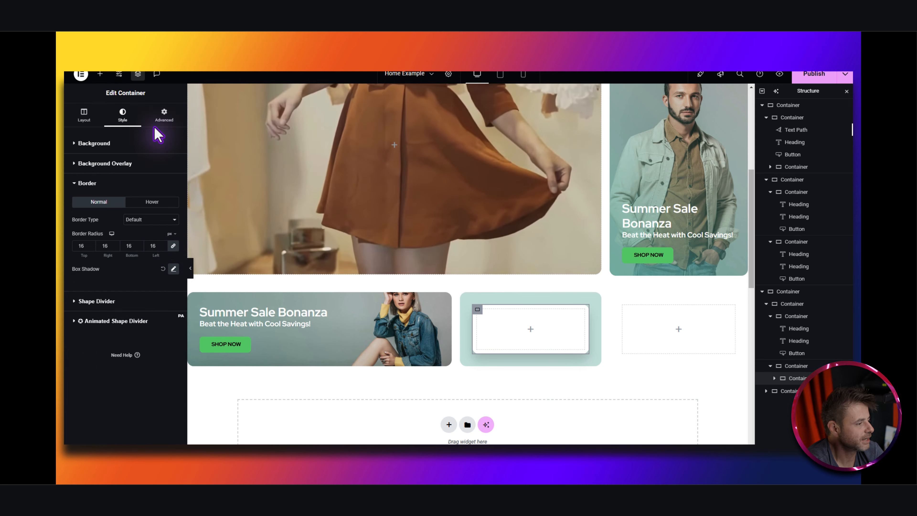
- Set the white container's top margin to -240 px with unlinked sides and its padding to 20 px on all sides
click(161, 118)
click(173, 171)
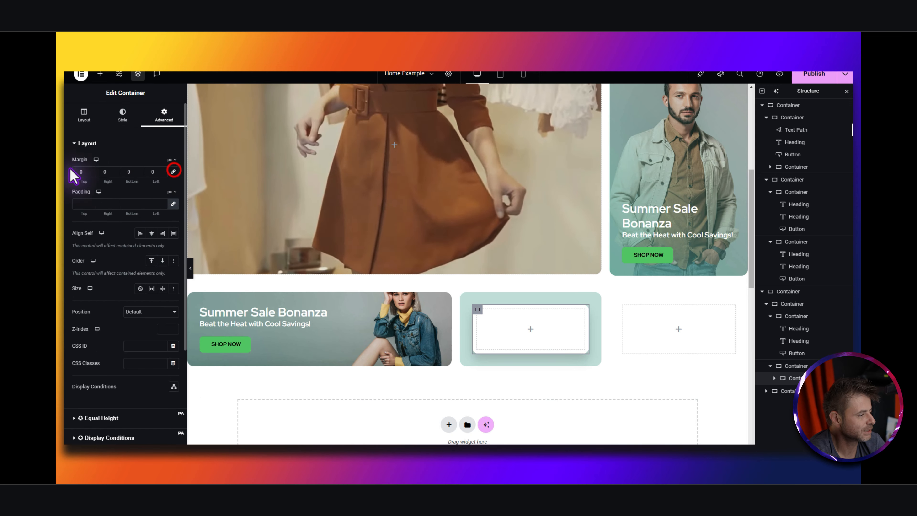
click(79, 172)
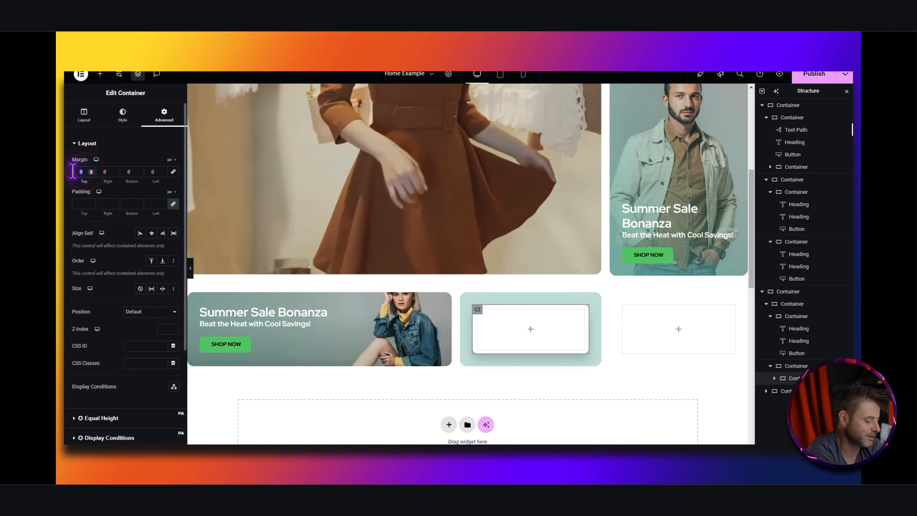
text(-240)
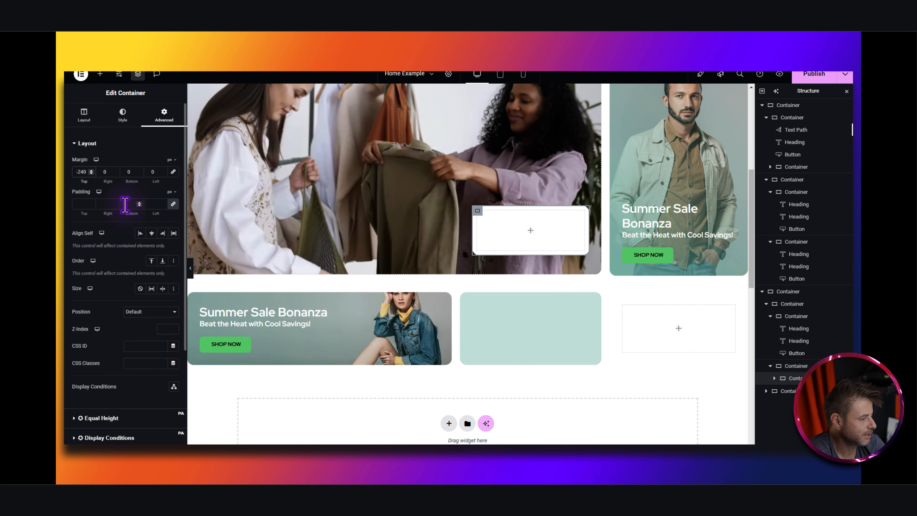
click(83, 203)
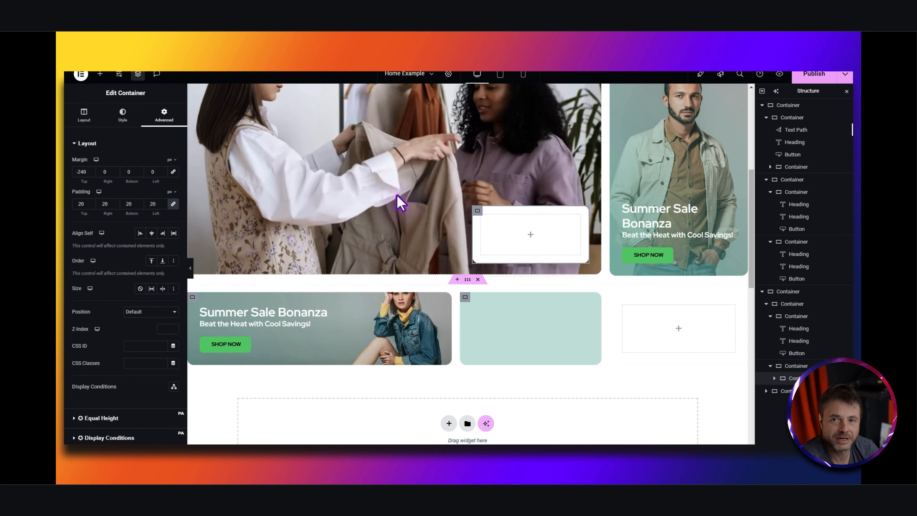
- Set the white container's tablet margin to 0, check its mobile layout, and return to the desktop view
click(96, 159)
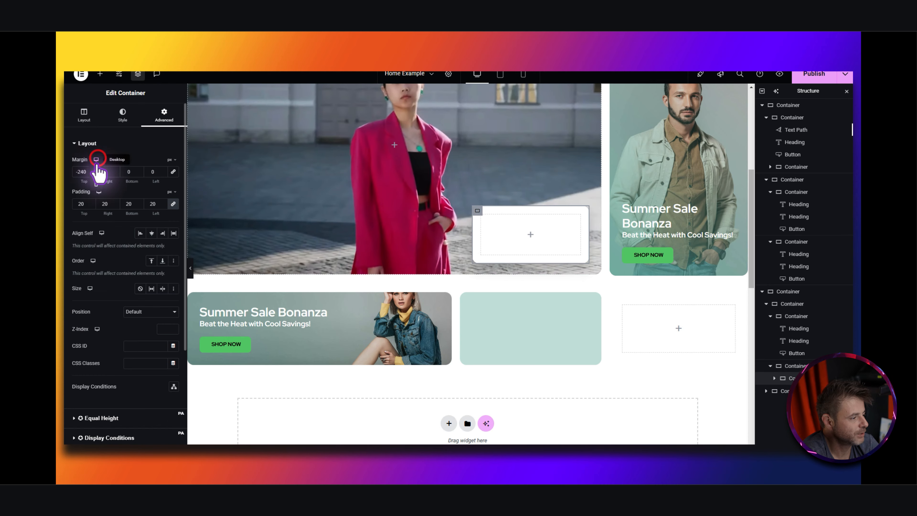
click(96, 173)
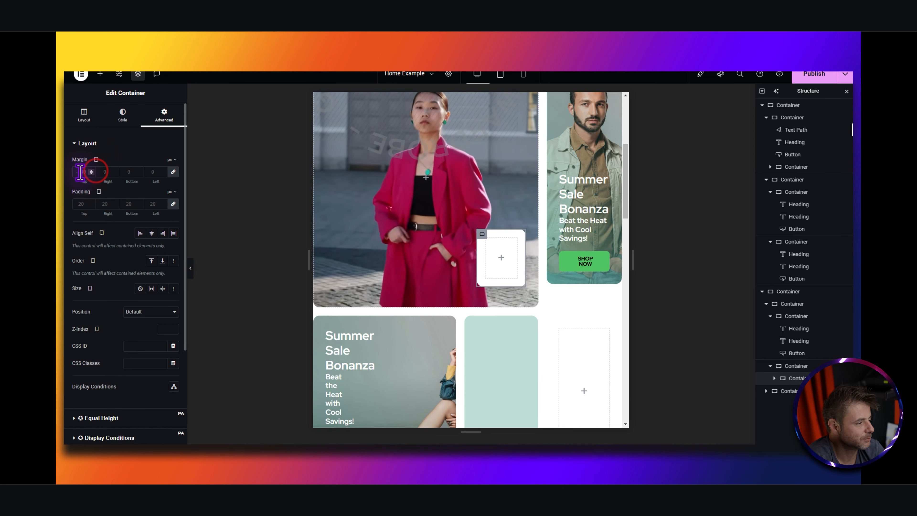
click(79, 170)
text(0)
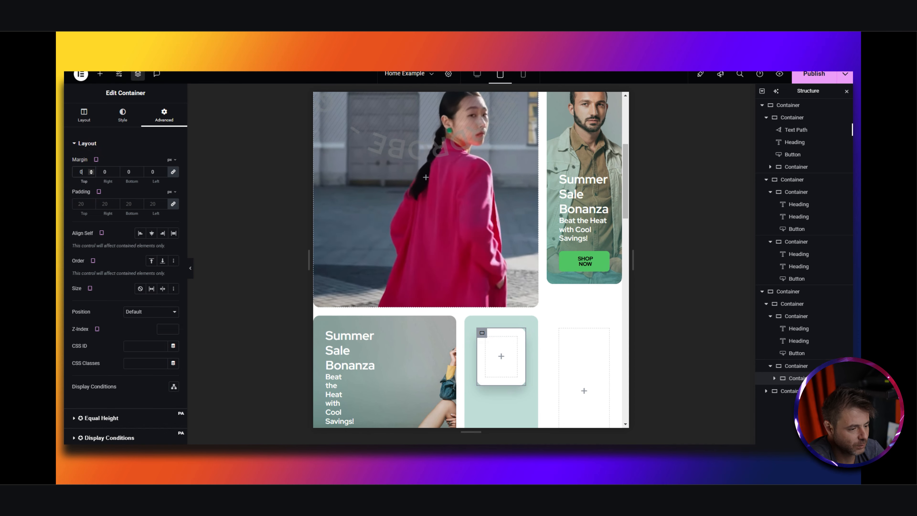
click(96, 159)
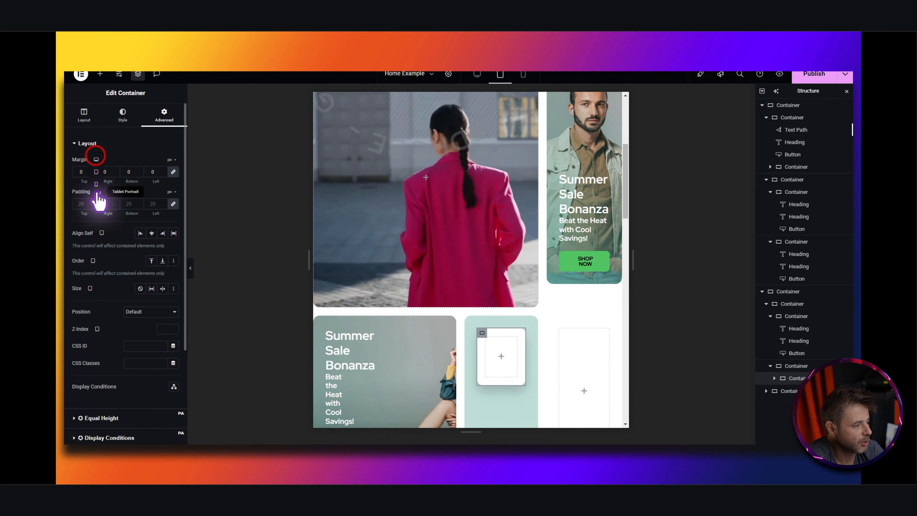
click(95, 191)
scroll(476, 327, down, 10)
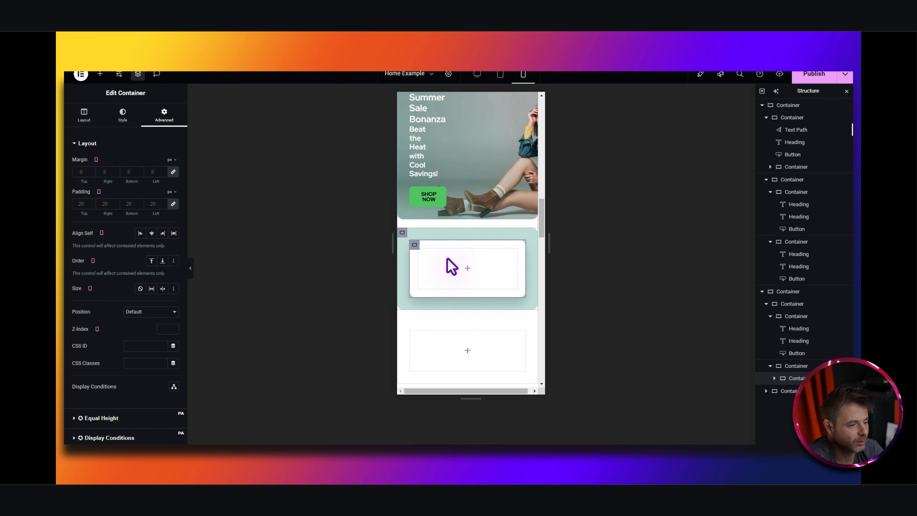
click(95, 159)
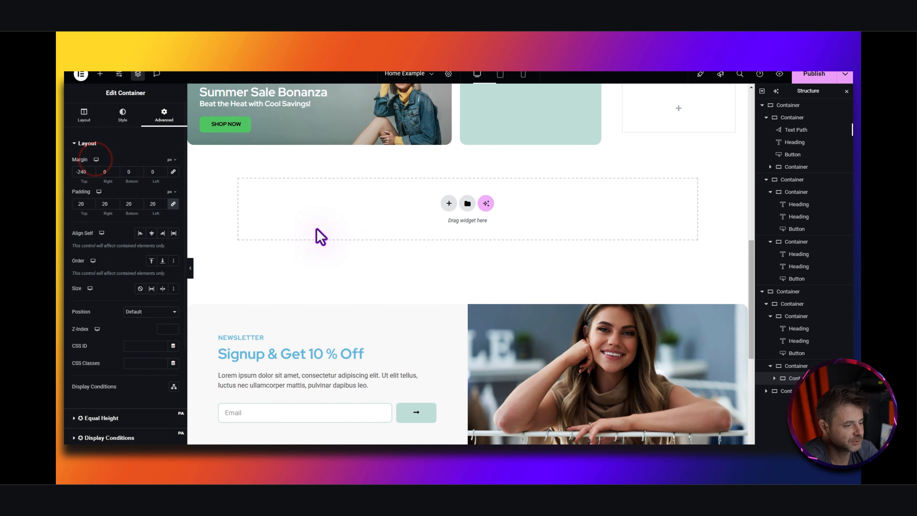
scroll(469, 217, up, 5)
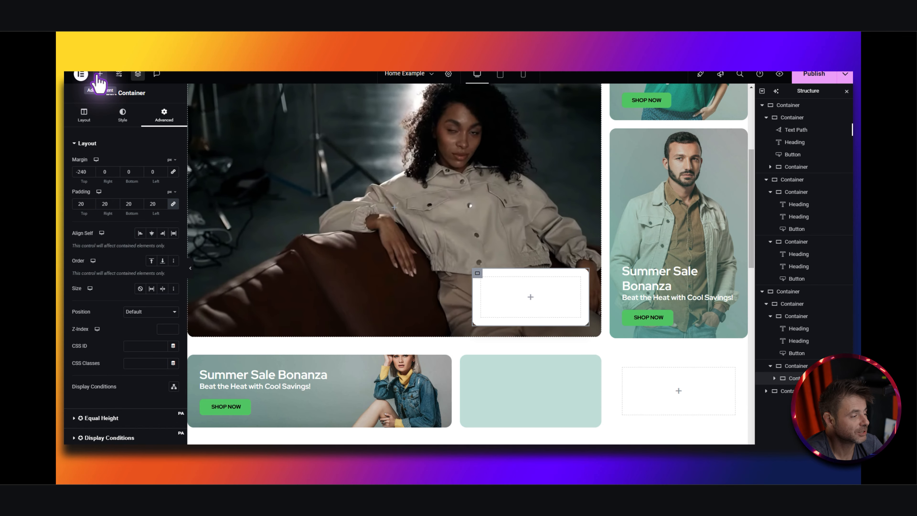
- Add a Loop Carousel widget inside the white container and set its template type to Products
click(100, 74)
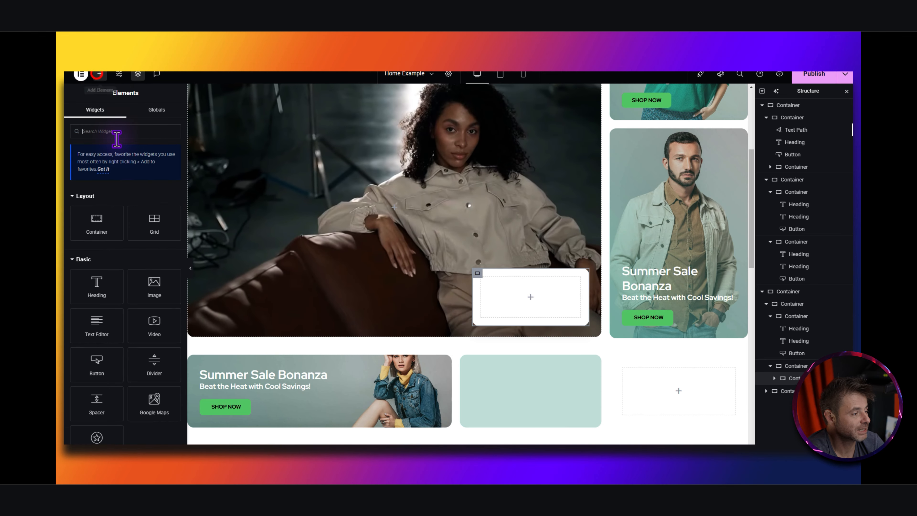
text(loop)
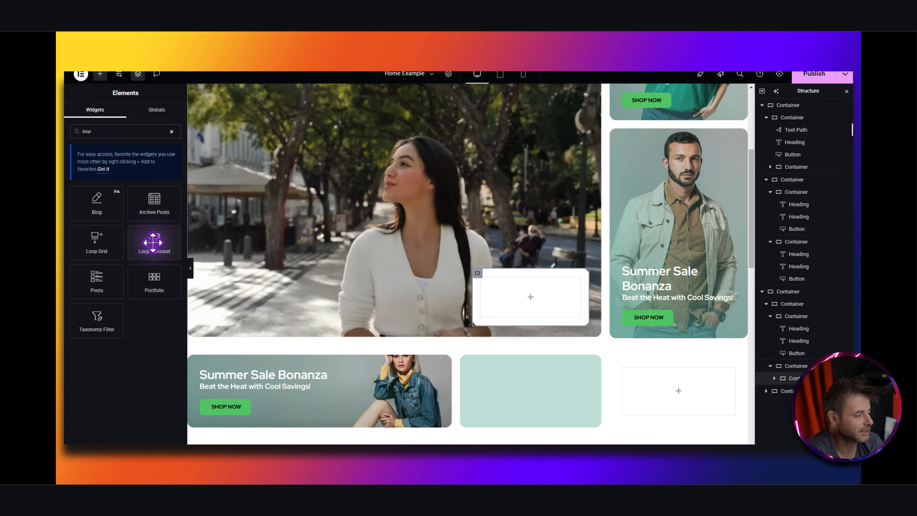
drag(153, 242, 524, 307)
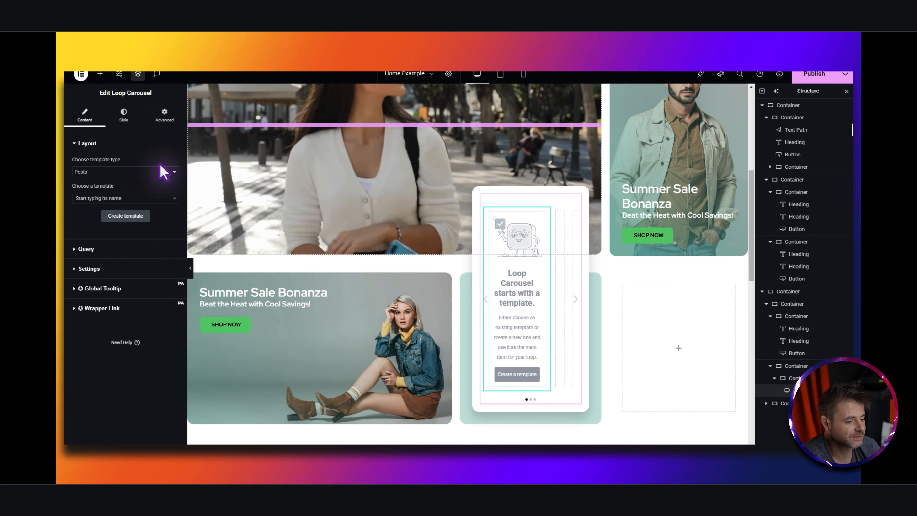
click(101, 171)
click(88, 193)
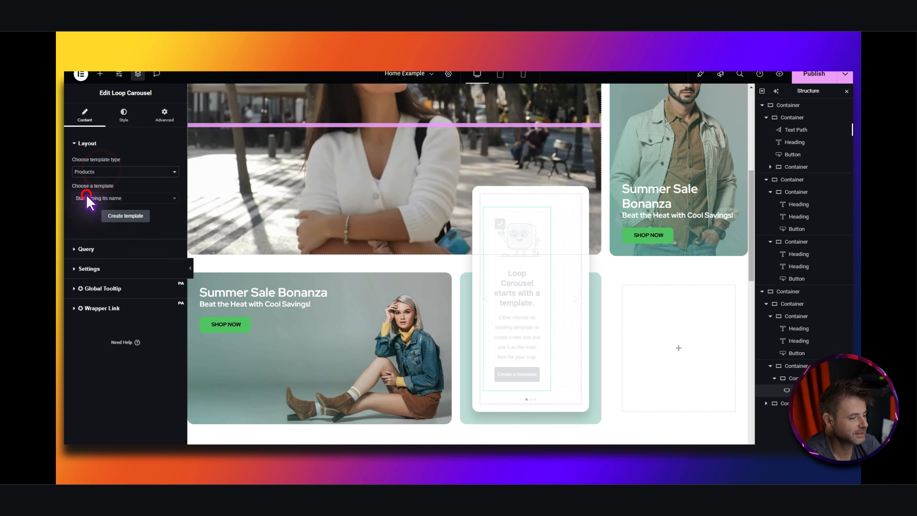
- Create a new loop item template for the carousel, saving the page changes, and add a container to the template
click(134, 216)
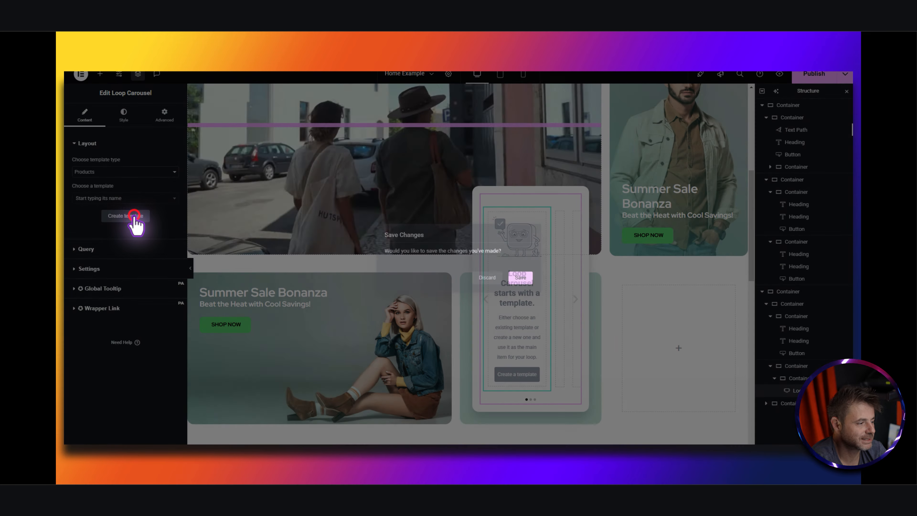
click(523, 278)
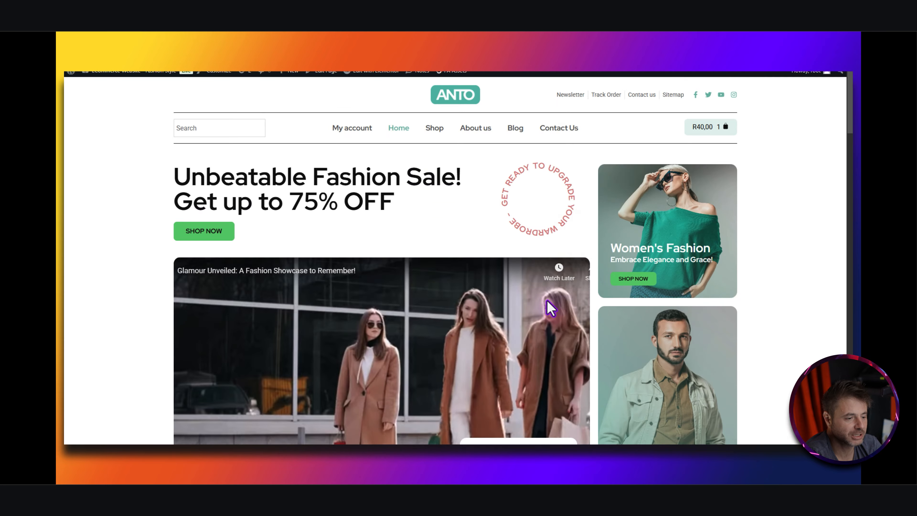
scroll(489, 332, down, 5)
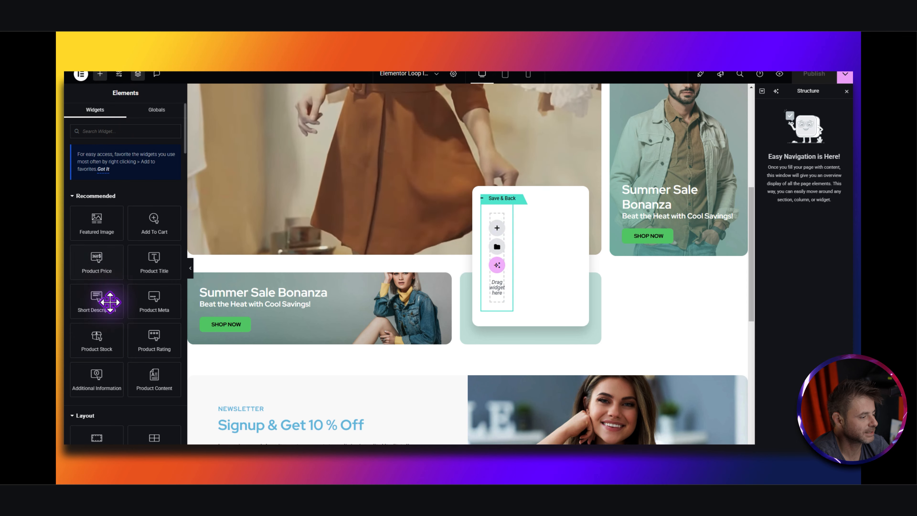
scroll(119, 318, down, 3)
drag(96, 317, 497, 252)
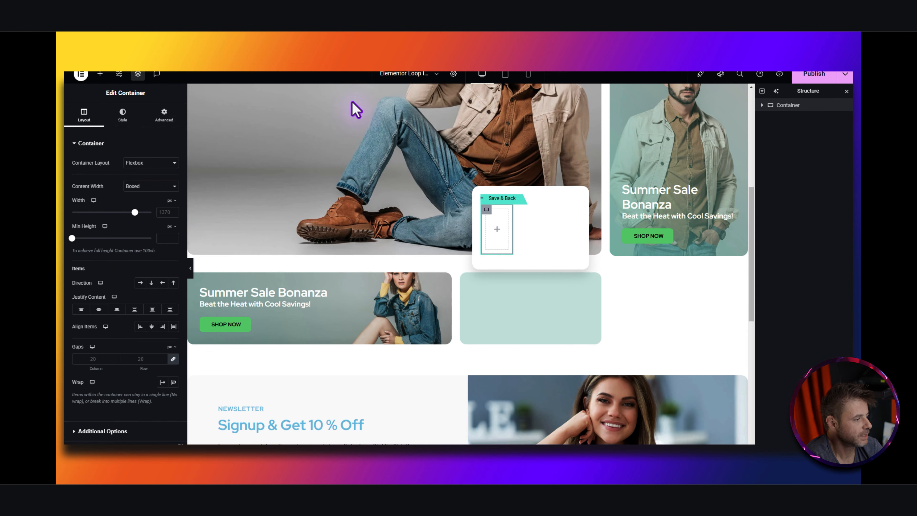
- Add an Image widget inside the loop template's container
click(100, 74)
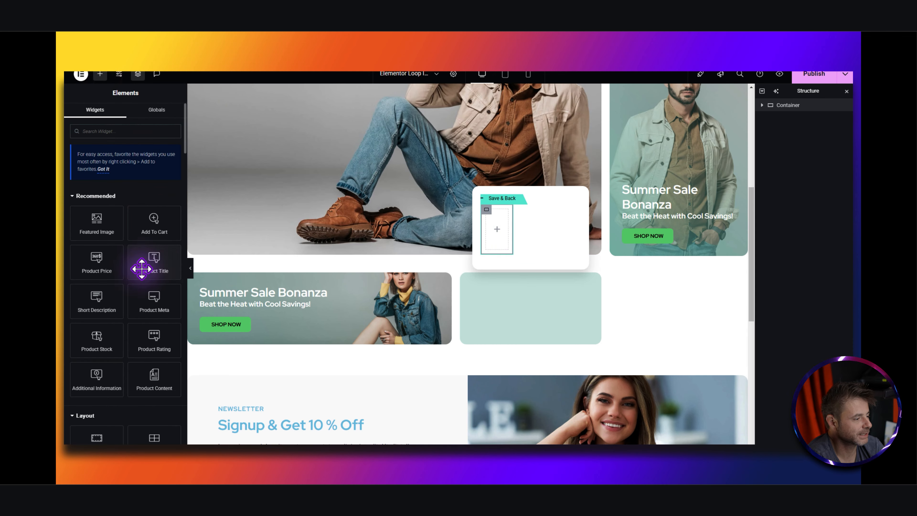
scroll(127, 401, down, 4)
drag(148, 341, 501, 234)
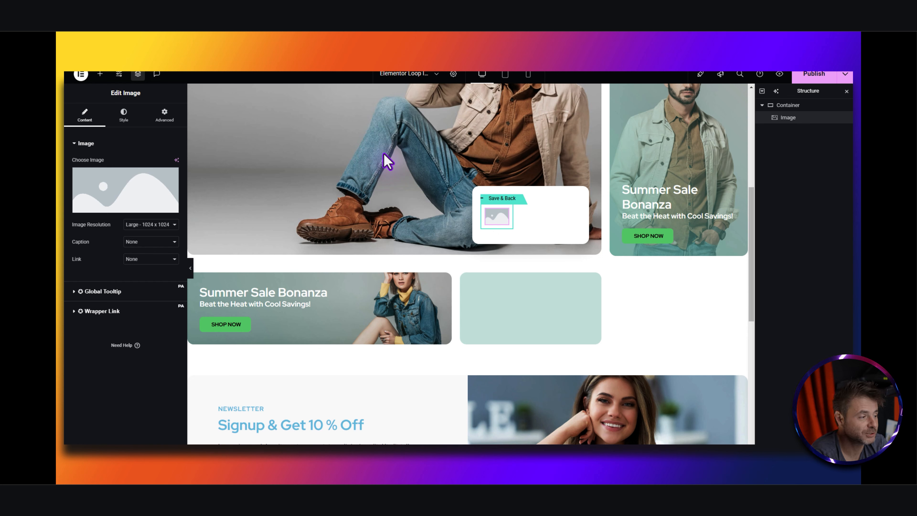
- Link the template's image to the dynamic WooCommerce Product Image and set its border radius to 16 px
mouse_move(160, 183)
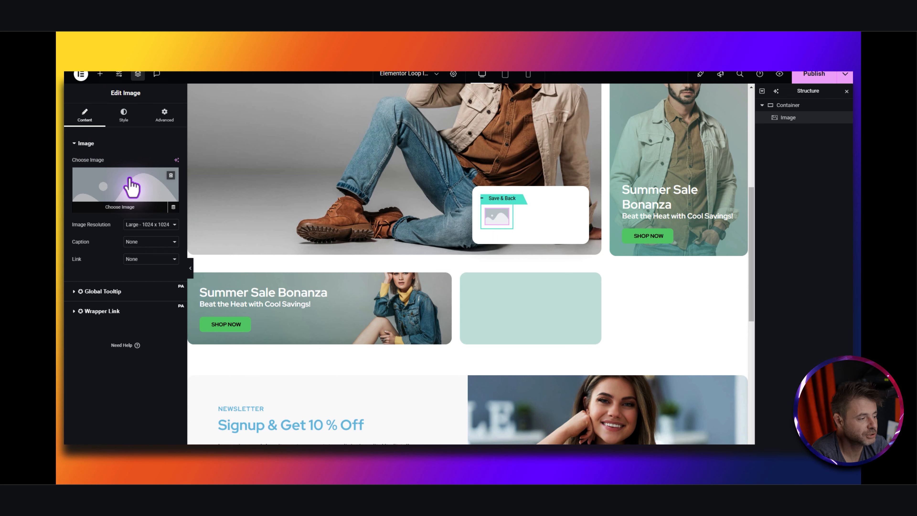
click(174, 206)
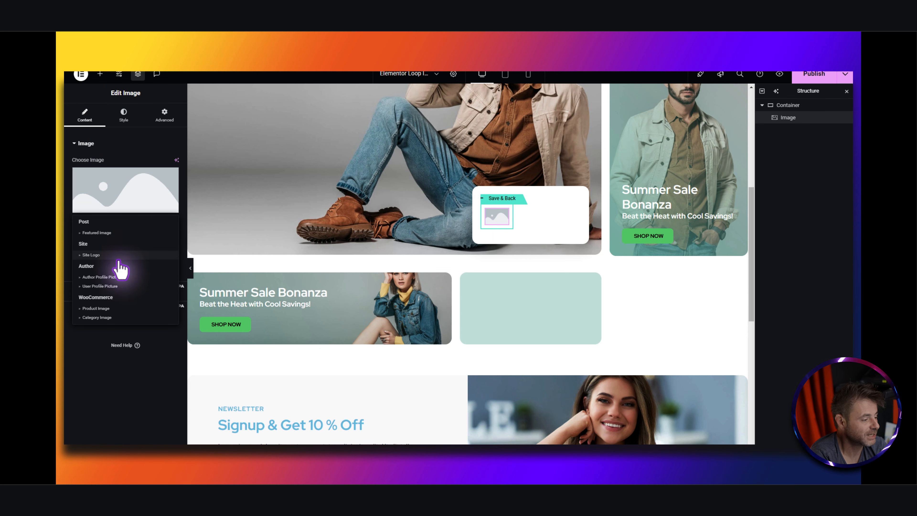
click(100, 308)
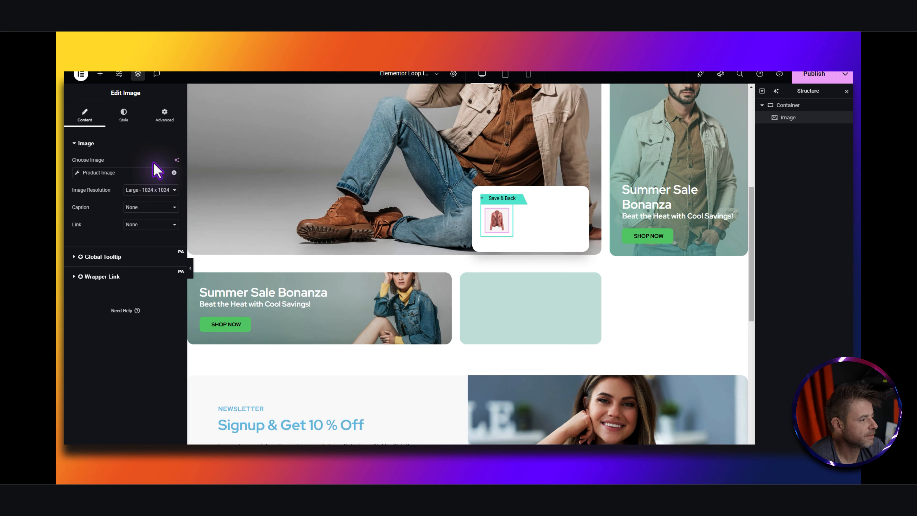
click(123, 114)
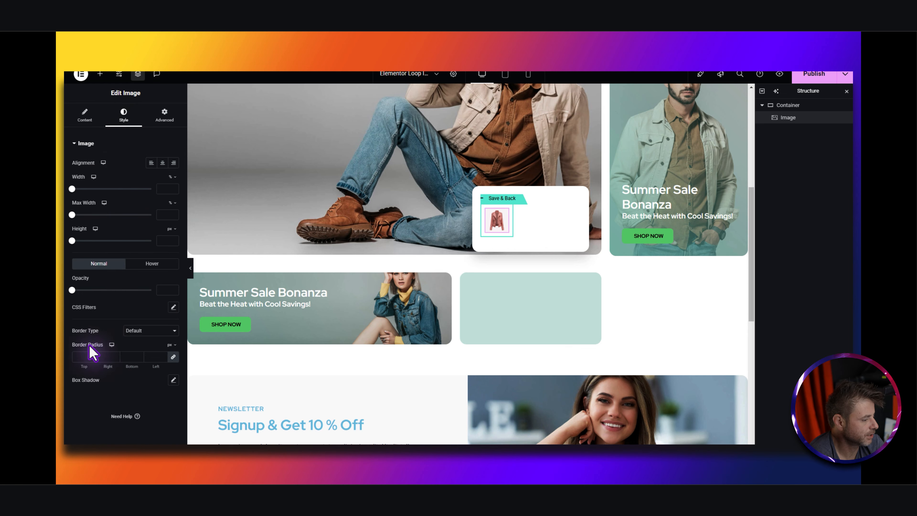
click(80, 356)
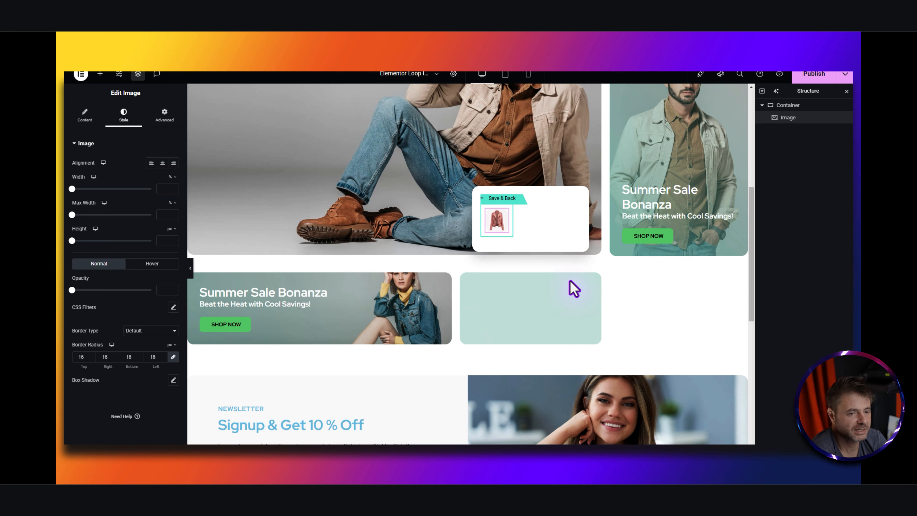
- Add a Product Title widget below the image in the loop template and set its HTML tag to H3
click(86, 114)
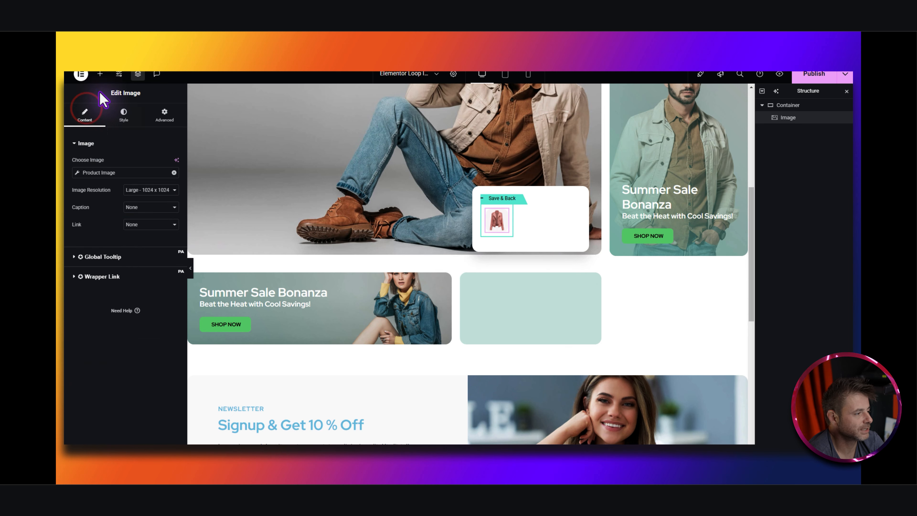
click(100, 75)
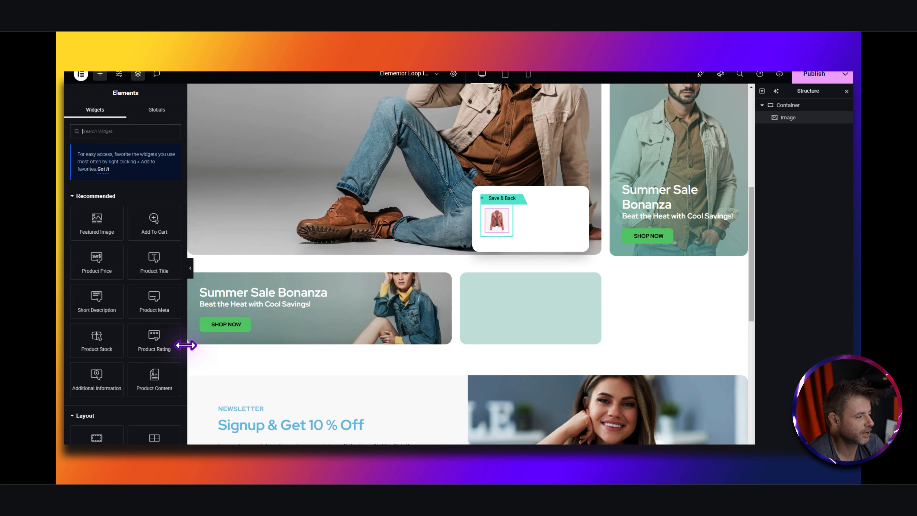
drag(154, 260, 492, 222)
drag(790, 135, 793, 123)
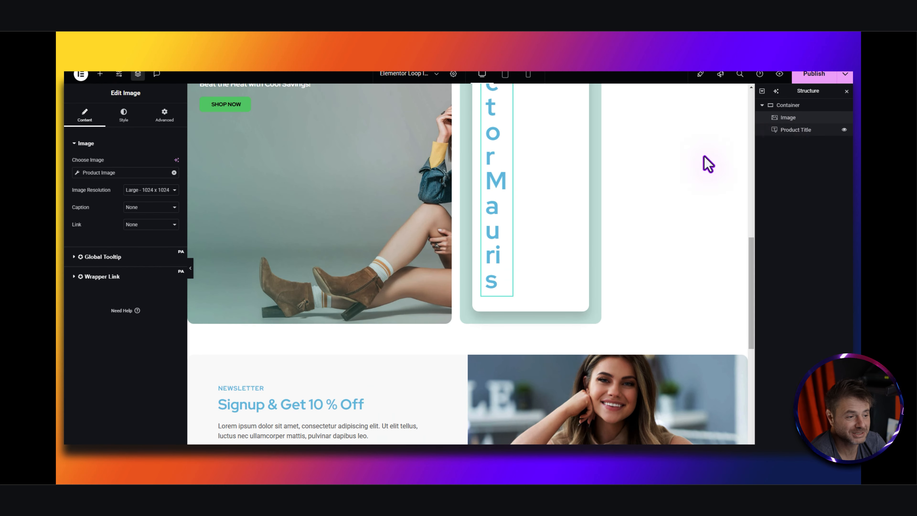
click(514, 253)
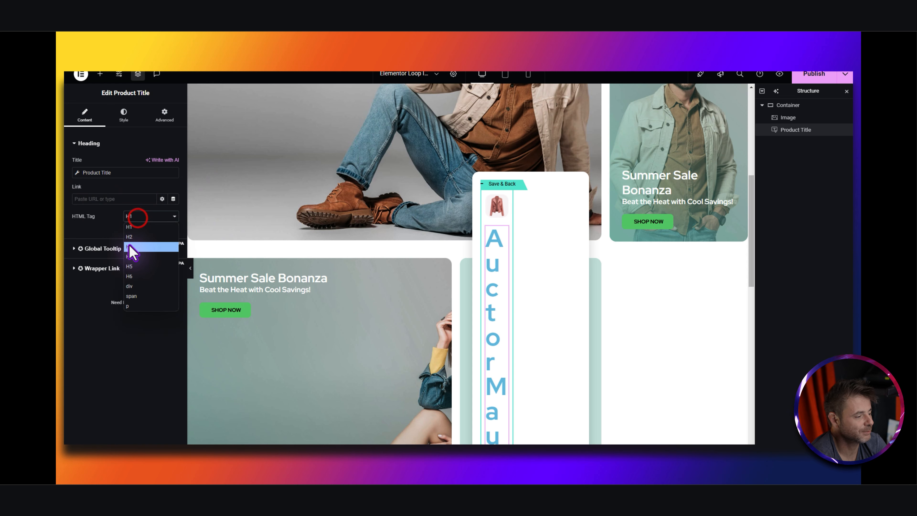
click(129, 246)
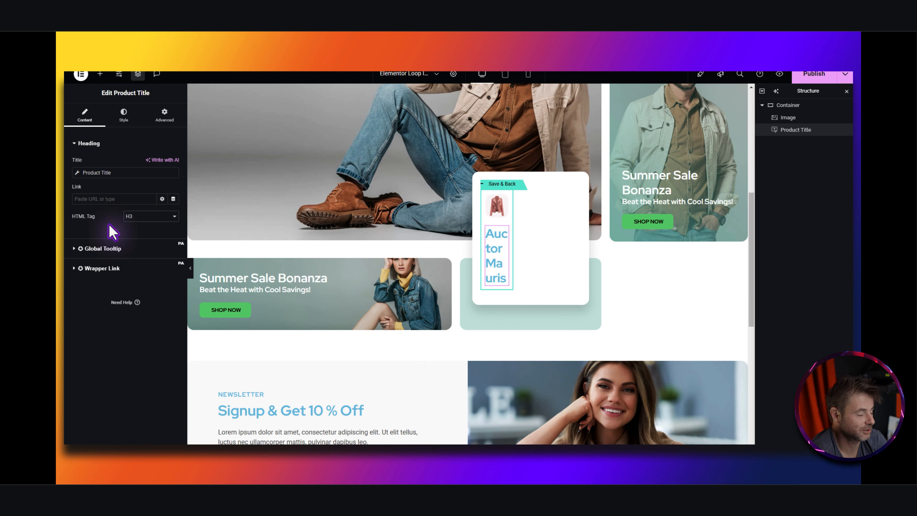
- Set the product title's font size to 16 px, weight to 600 (Semi Bold), line height unit to em, and bottom margin to 5 px
click(124, 113)
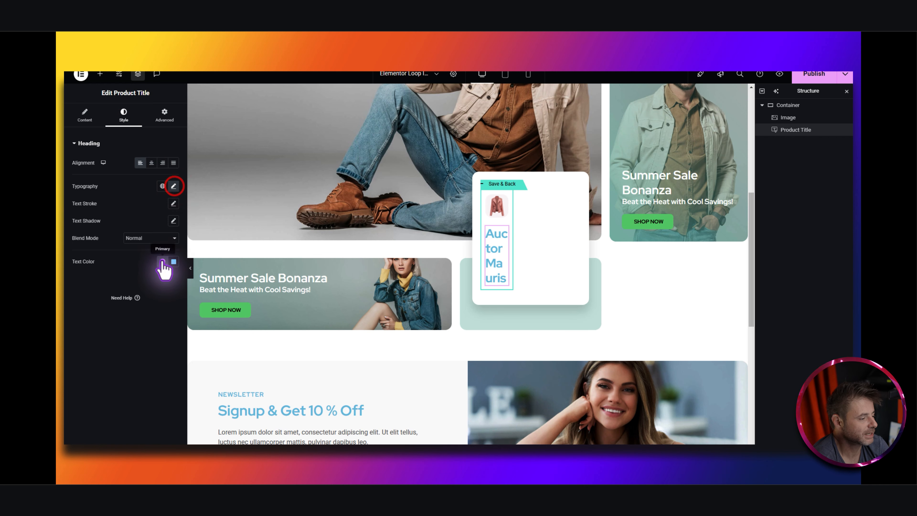
click(174, 261)
click(163, 261)
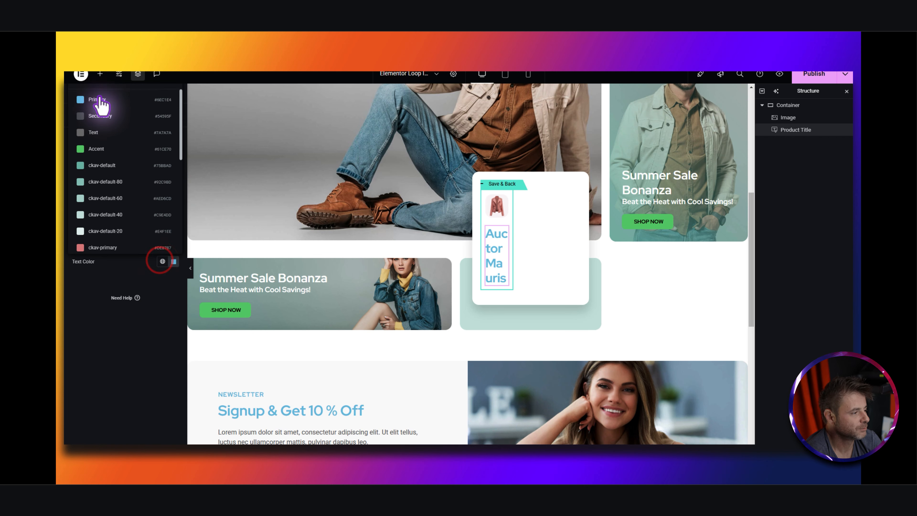
click(126, 274)
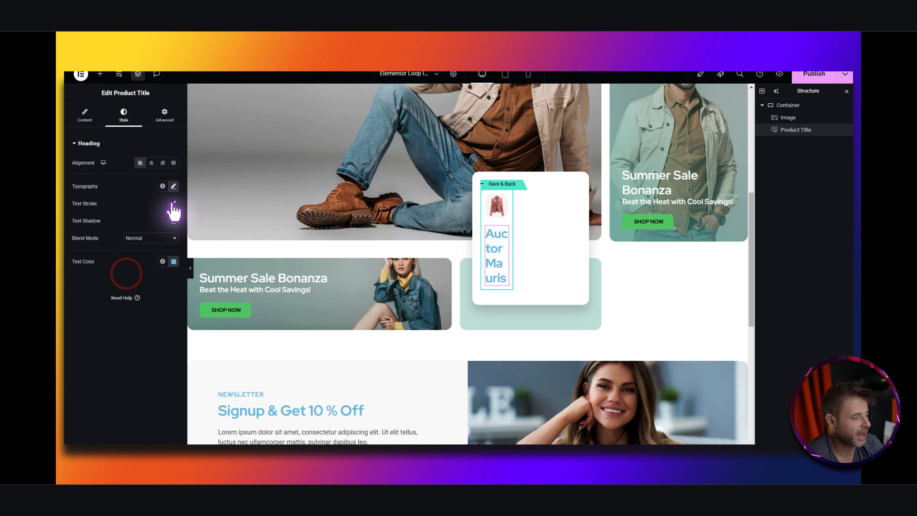
click(174, 186)
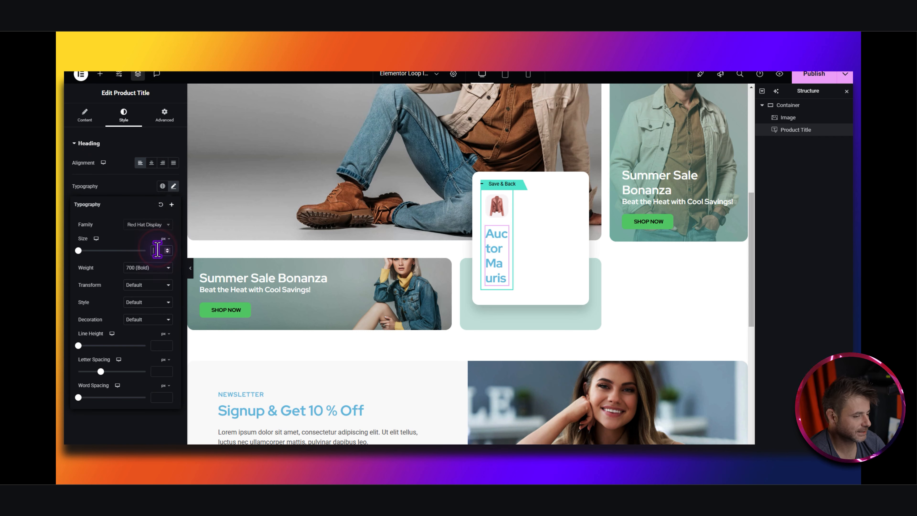
text(16)
click(143, 267)
click(142, 327)
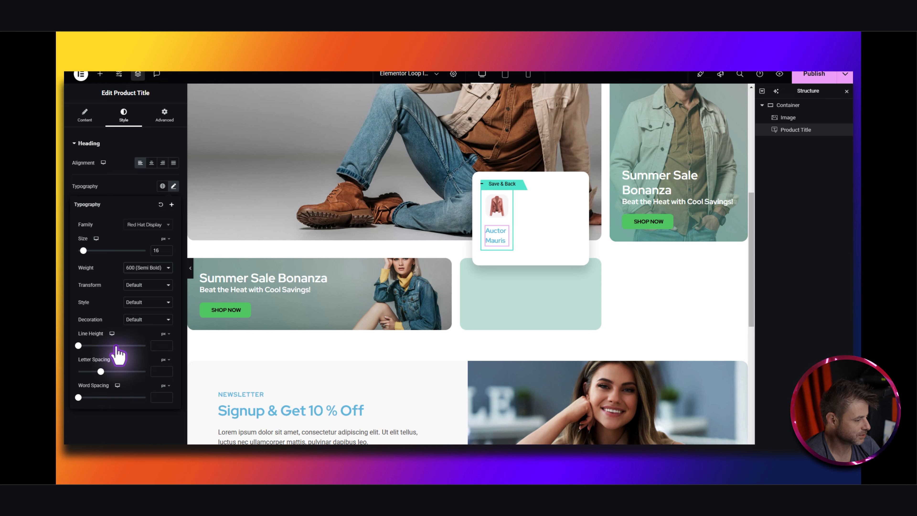
click(162, 344)
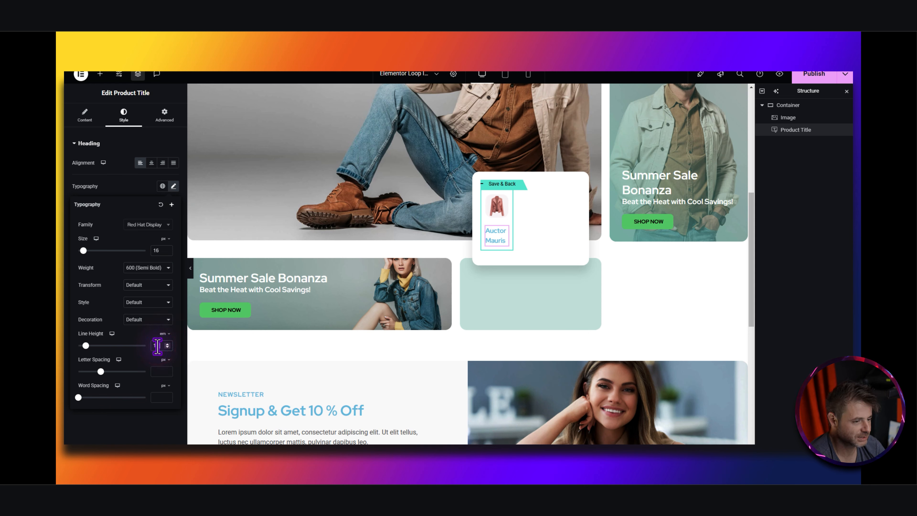
click(443, 257)
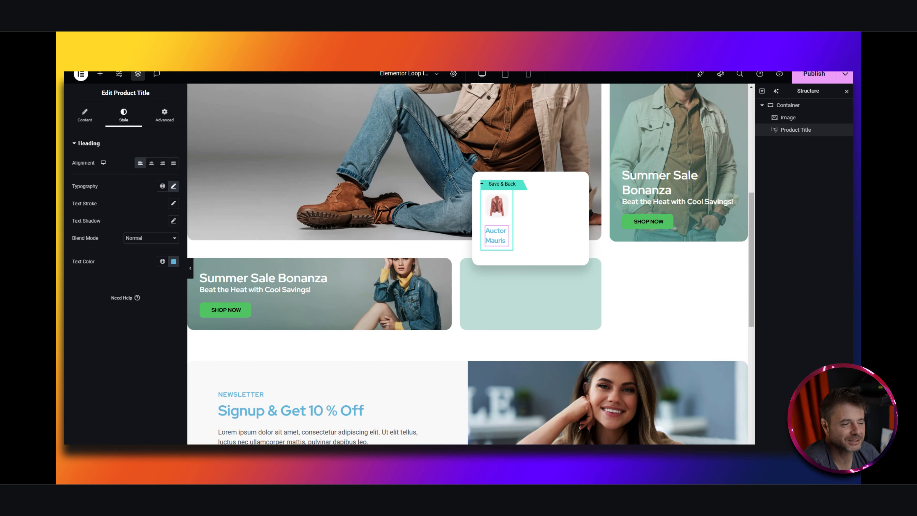
click(158, 116)
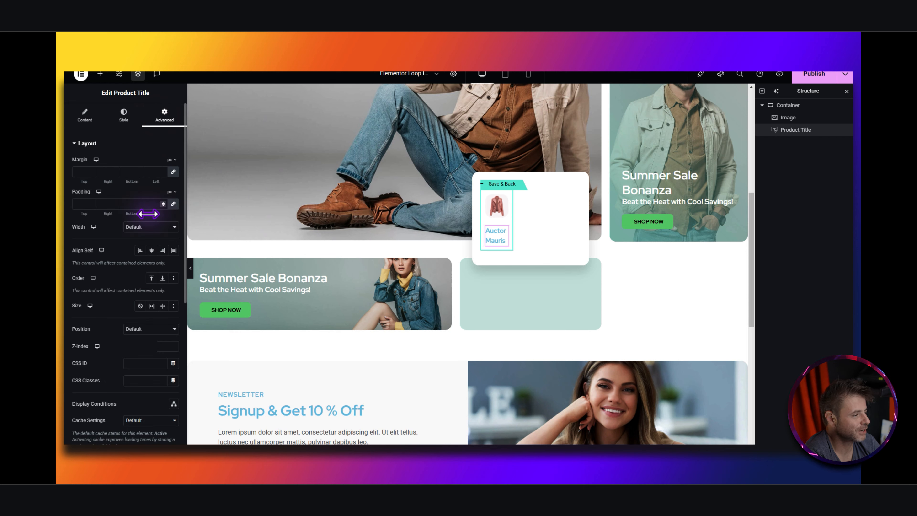
click(173, 172)
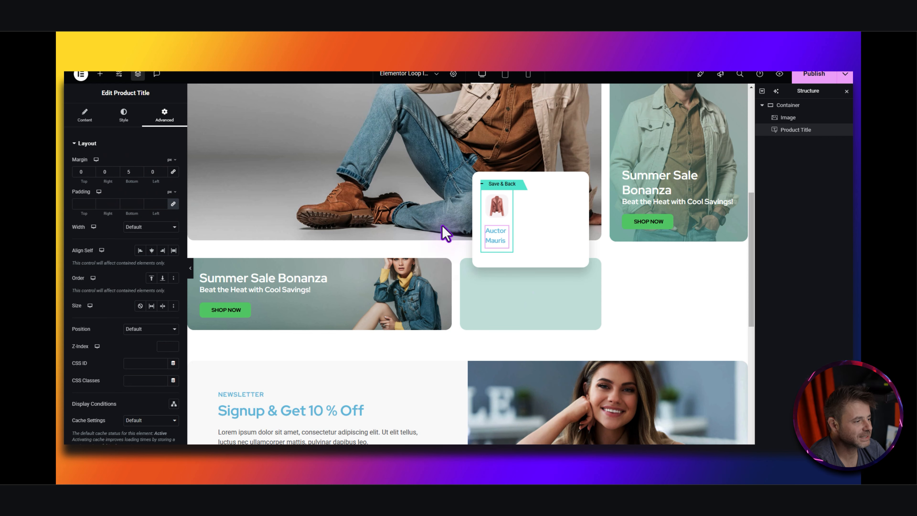
- Add a Product Price widget below the product title and set its color to the global Secondary color
click(100, 73)
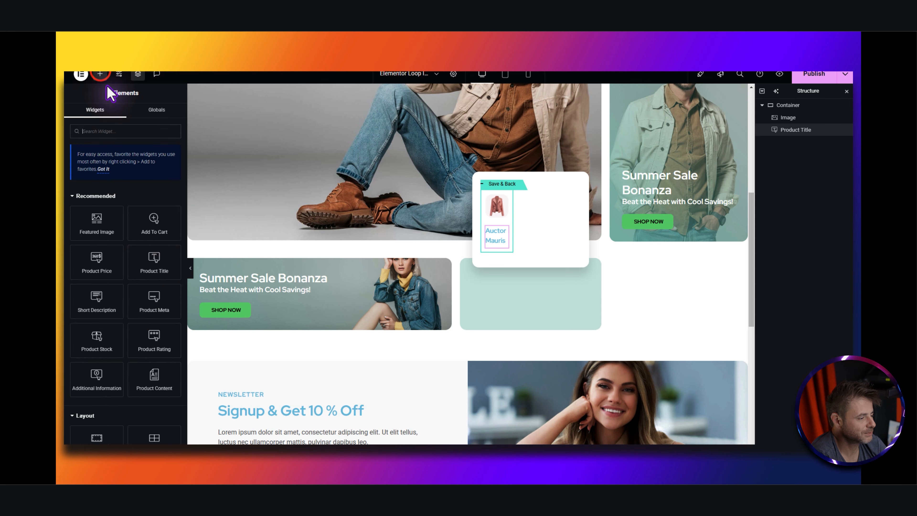
drag(96, 262, 505, 256)
click(163, 228)
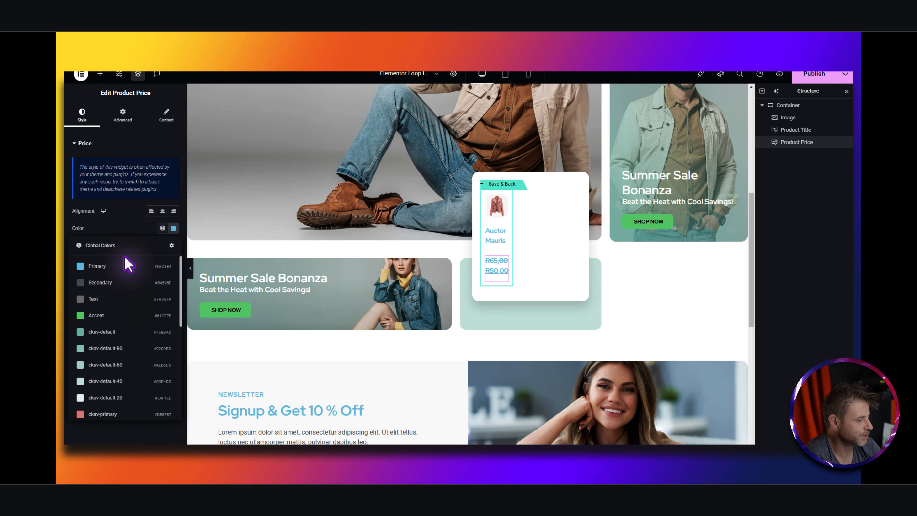
click(112, 293)
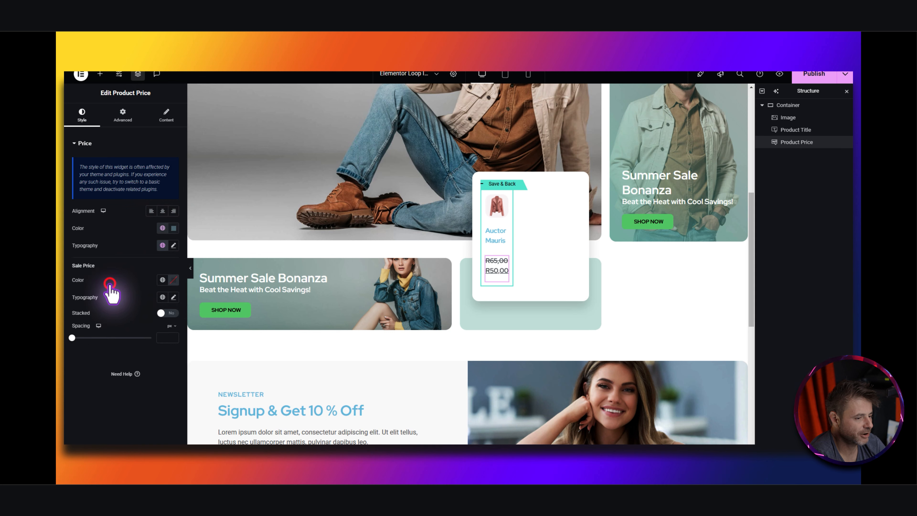
- Set the product price's sale price color to near-black #1E1E1E
click(173, 280)
drag(141, 349, 122, 367)
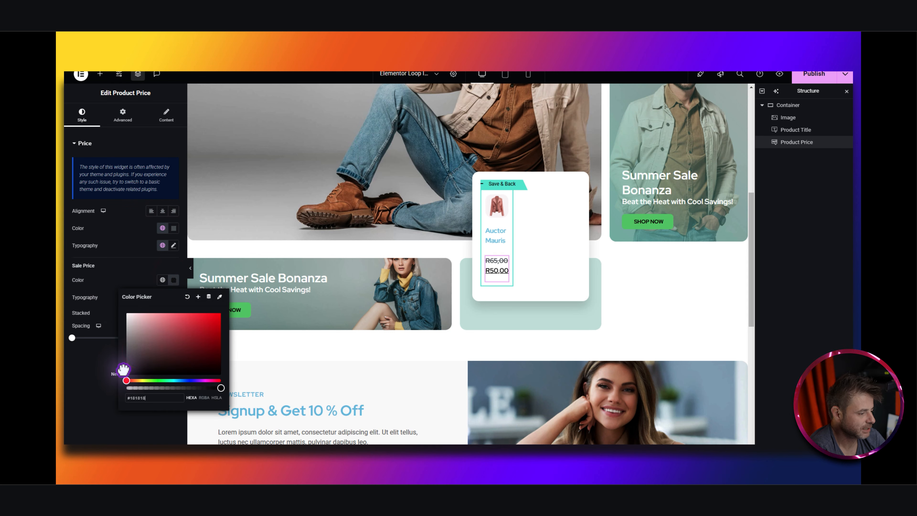
click(101, 362)
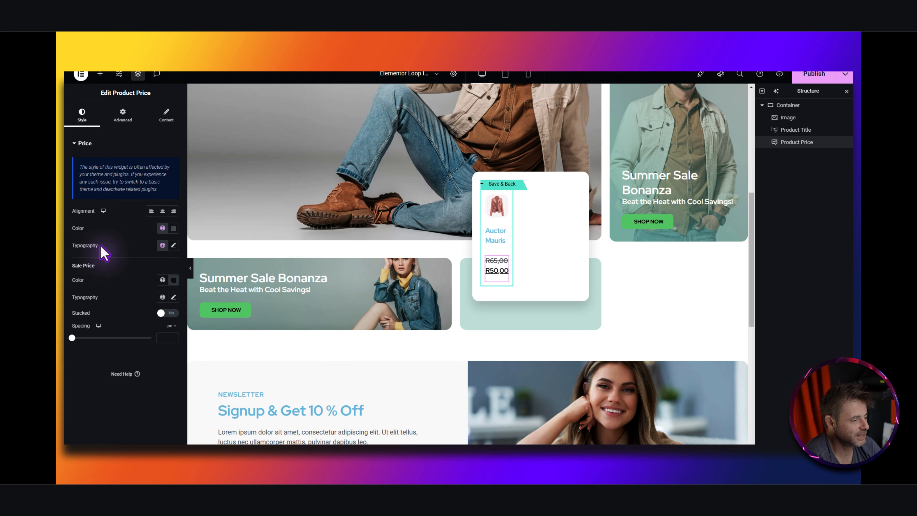
- Set the product price's typography to 16 px size, 400 (Normal) weight and an em-based line height
click(173, 245)
click(143, 283)
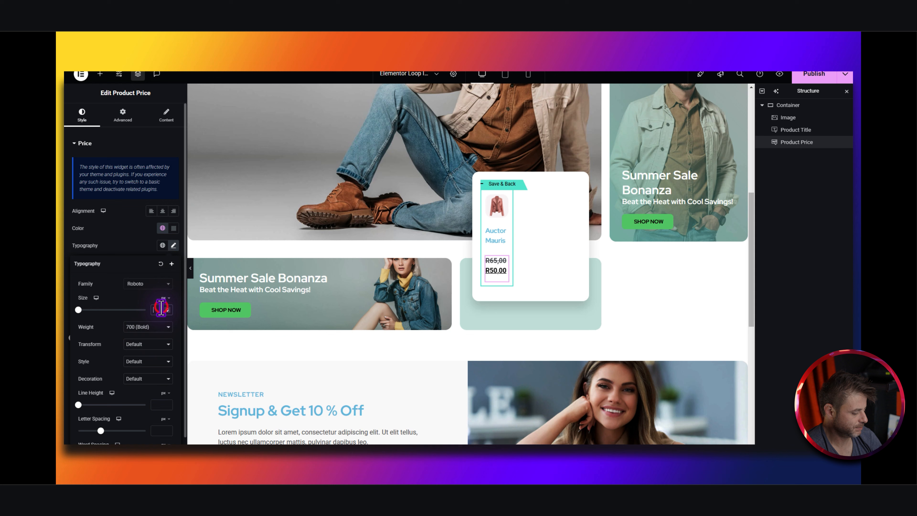
text(16)
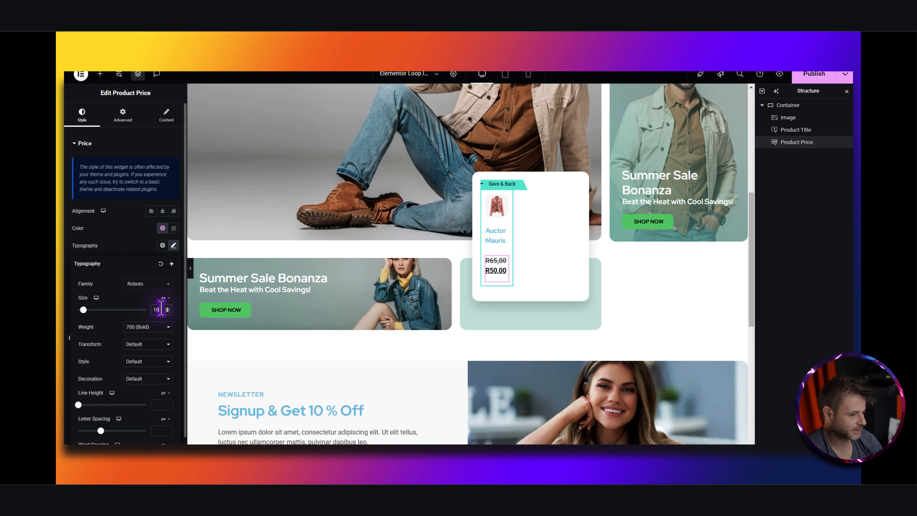
click(135, 326)
click(135, 367)
click(164, 404)
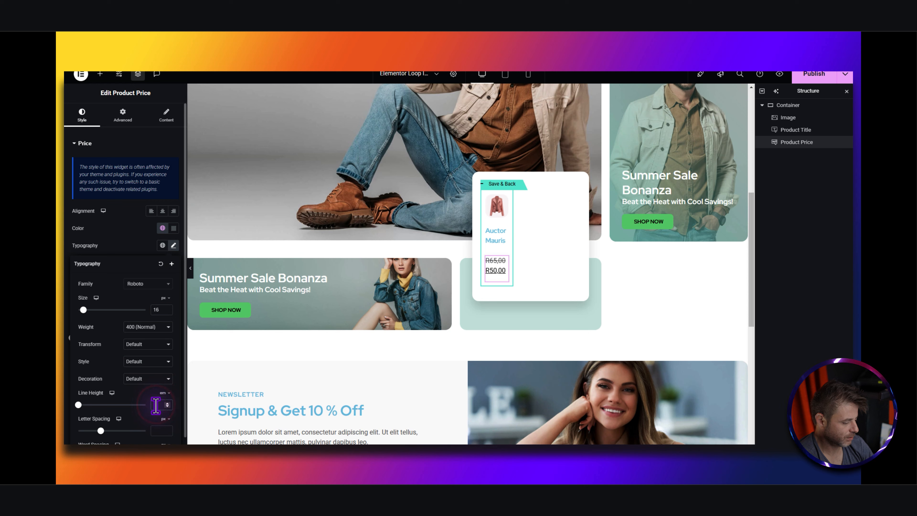
click(173, 245)
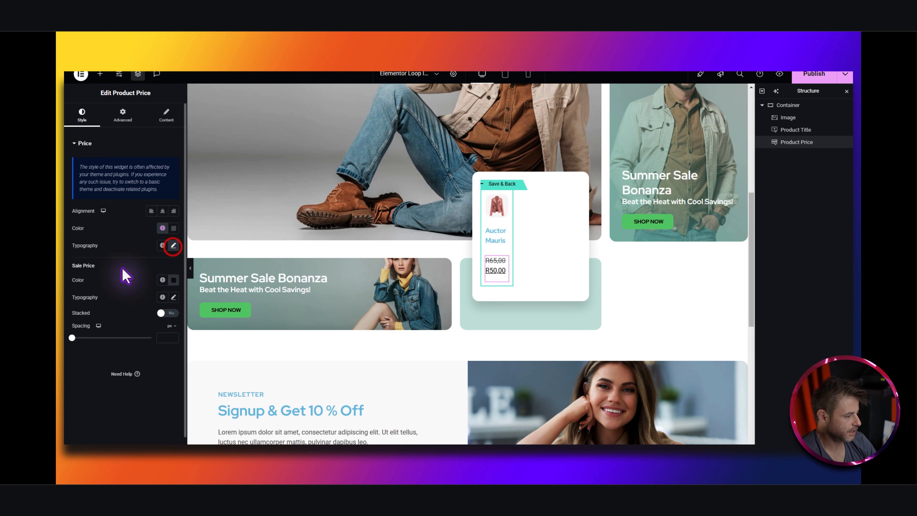
- Set the sale price typography to Roboto, 16 px, weight 400 (Normal), with the line height unit in em
click(173, 297)
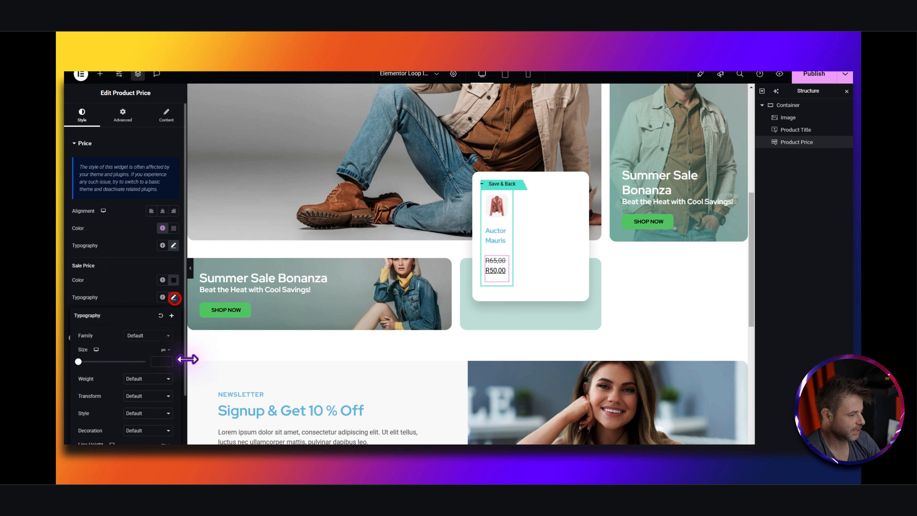
click(142, 338)
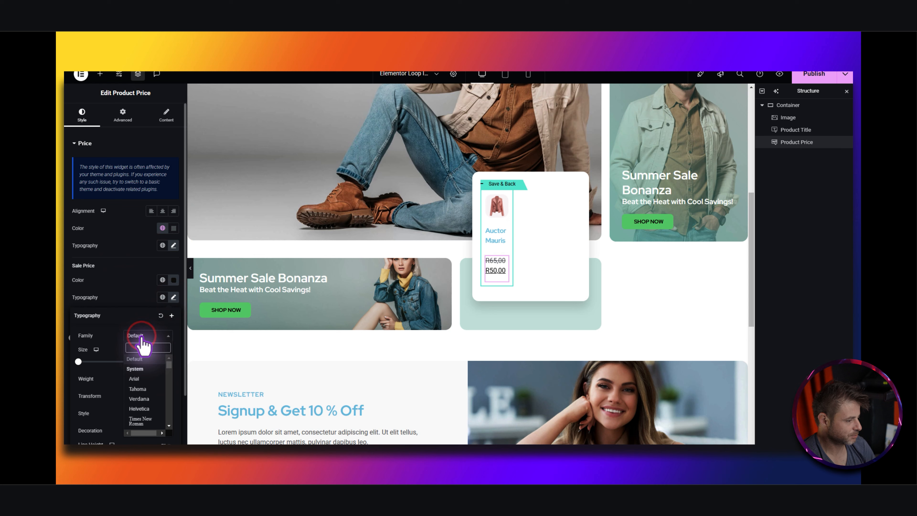
click(136, 368)
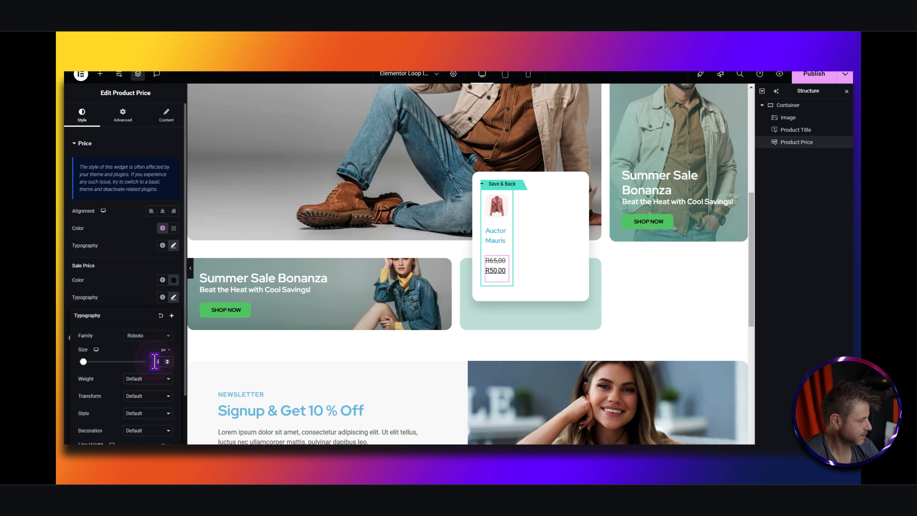
click(147, 378)
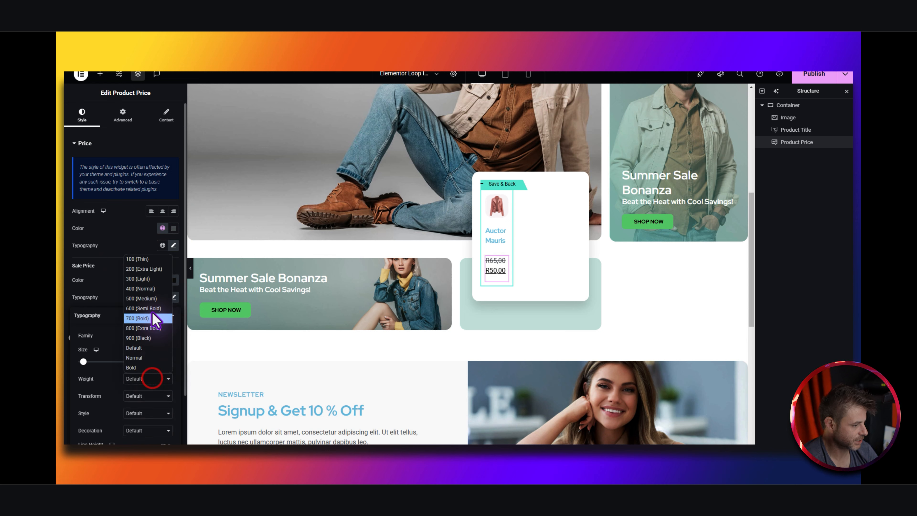
click(145, 291)
scroll(144, 433, down, 2)
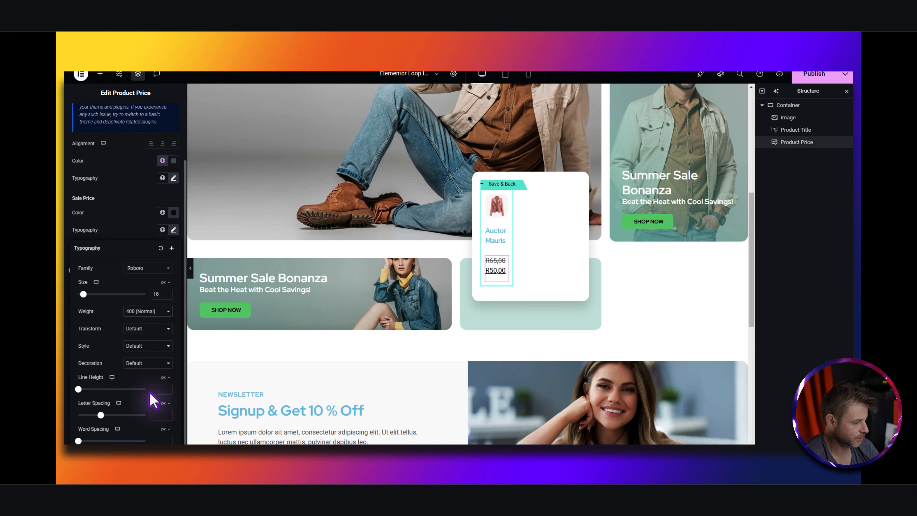
click(163, 388)
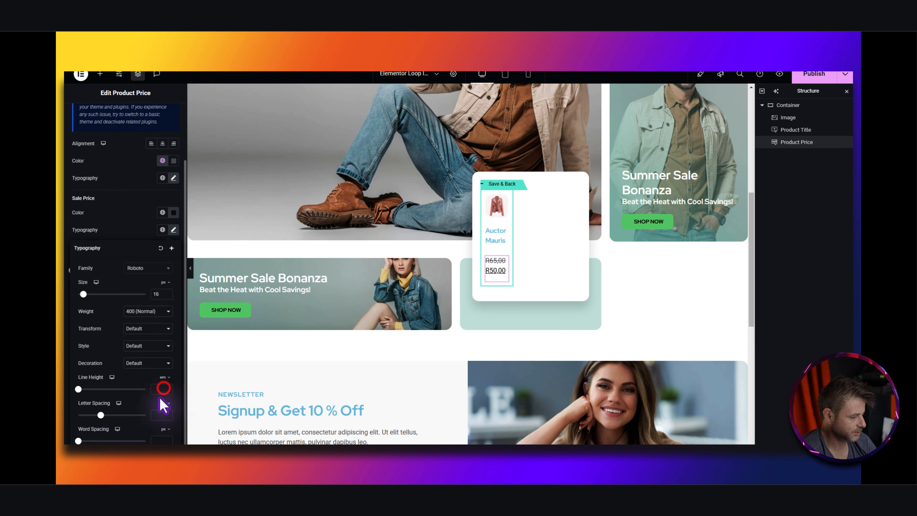
click(221, 270)
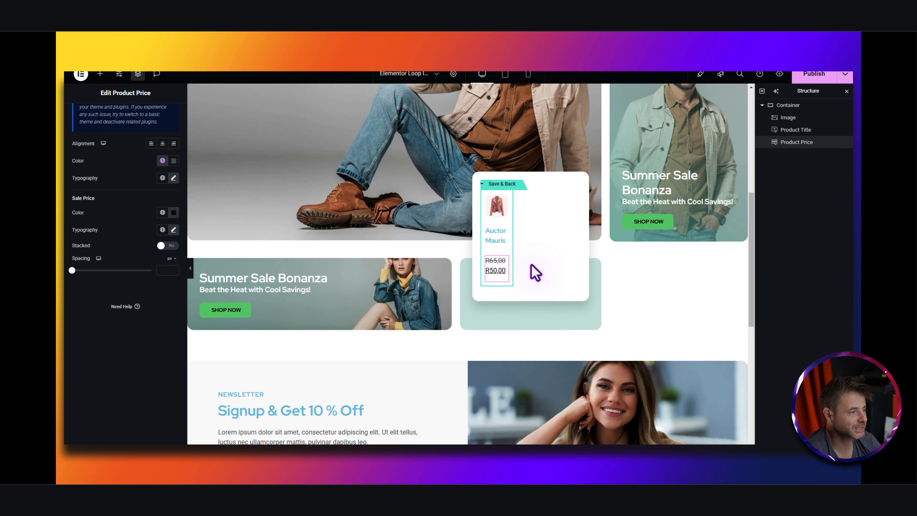
- Add a Button widget below the product price in the loop item and set its text to "Add to cart"
click(100, 75)
scroll(112, 324, down, 5)
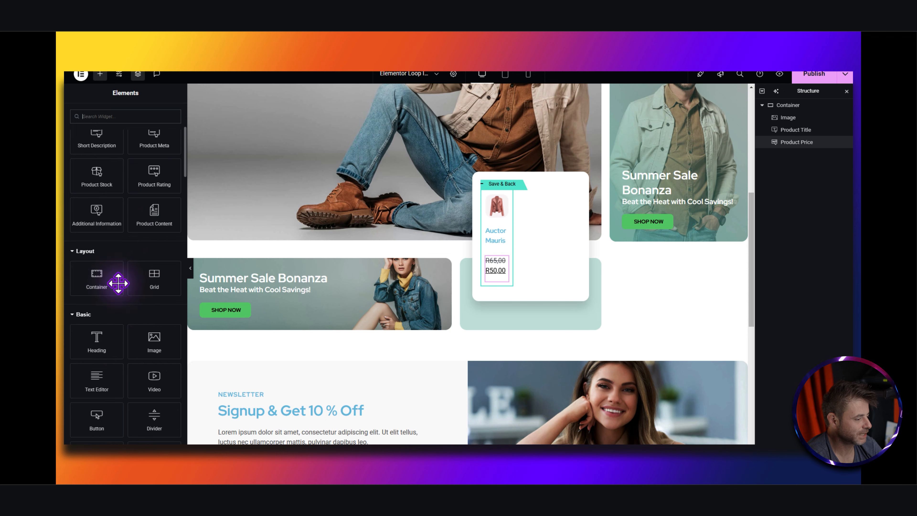
drag(511, 278, 497, 275)
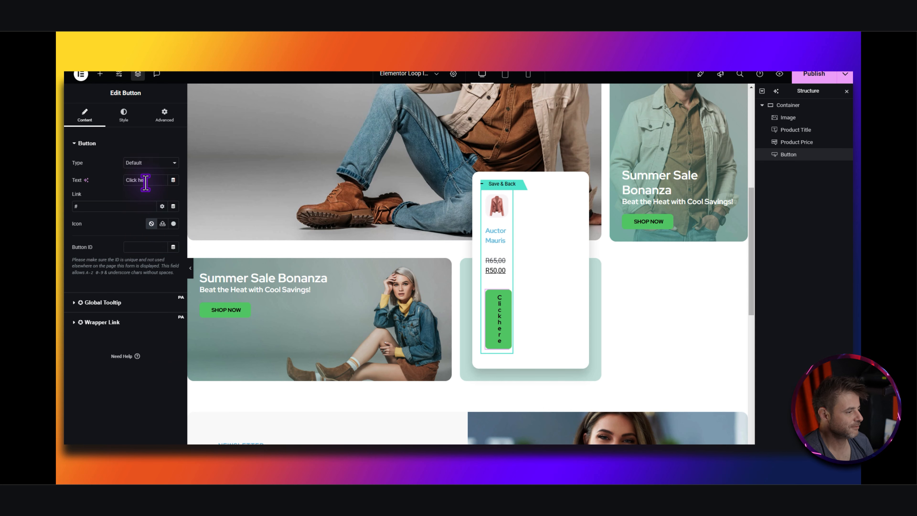
key(ctrl+a)
text(Add to cart)
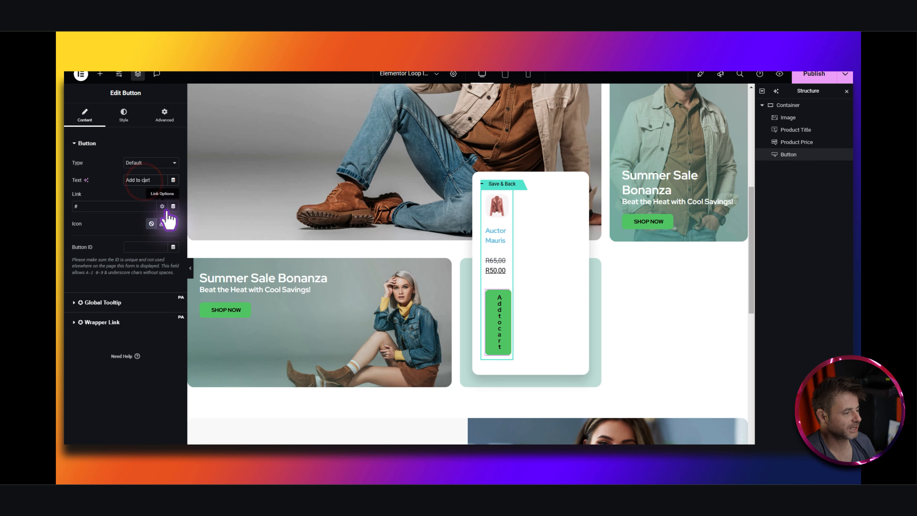
- Link the button dynamically to the WooCommerce Add To Cart action
click(173, 206)
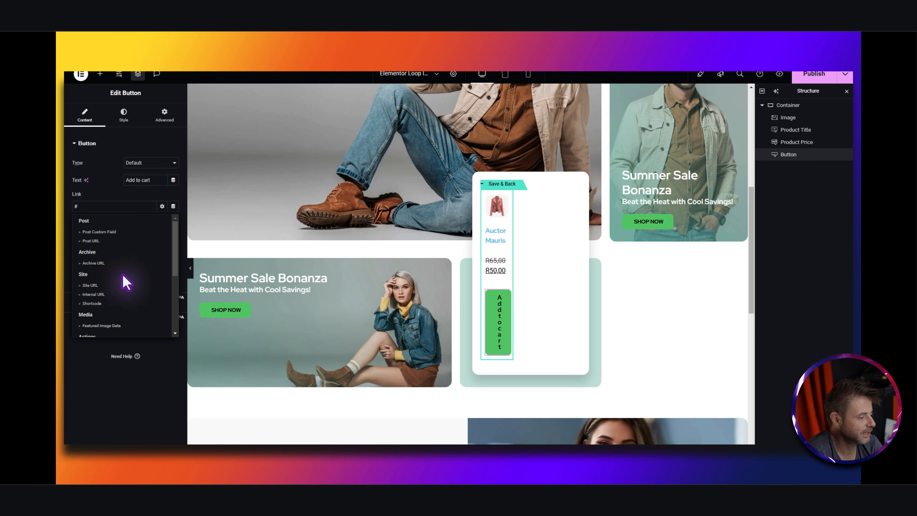
scroll(121, 289, down, 4)
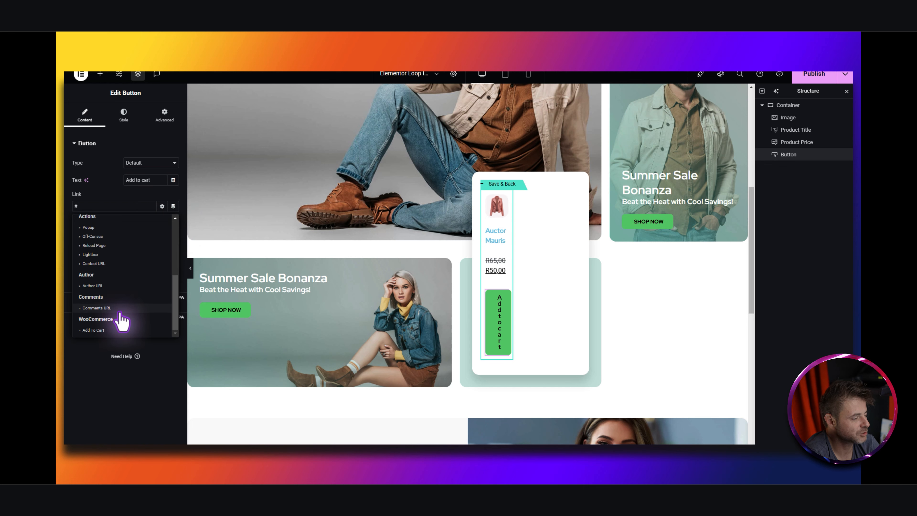
click(97, 331)
- Set the button's text size to 13 px, then save the loop item template and return to the home page
click(123, 114)
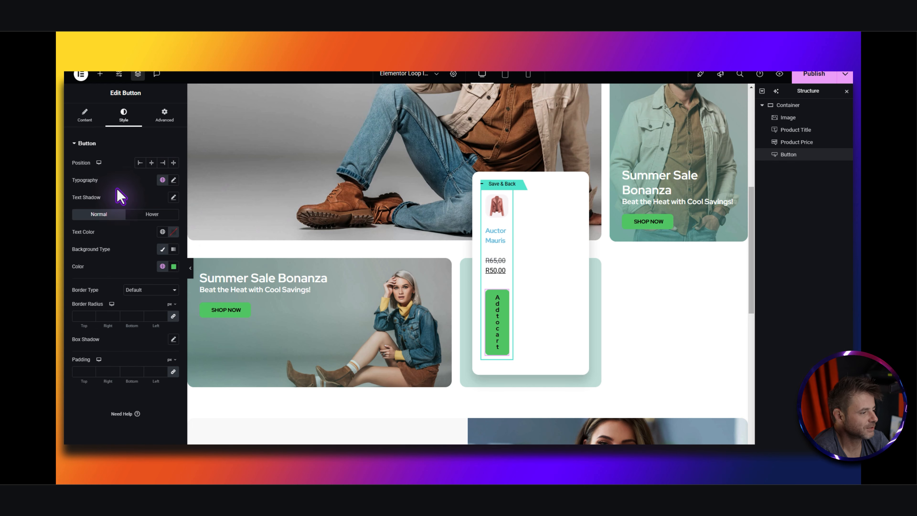
click(173, 180)
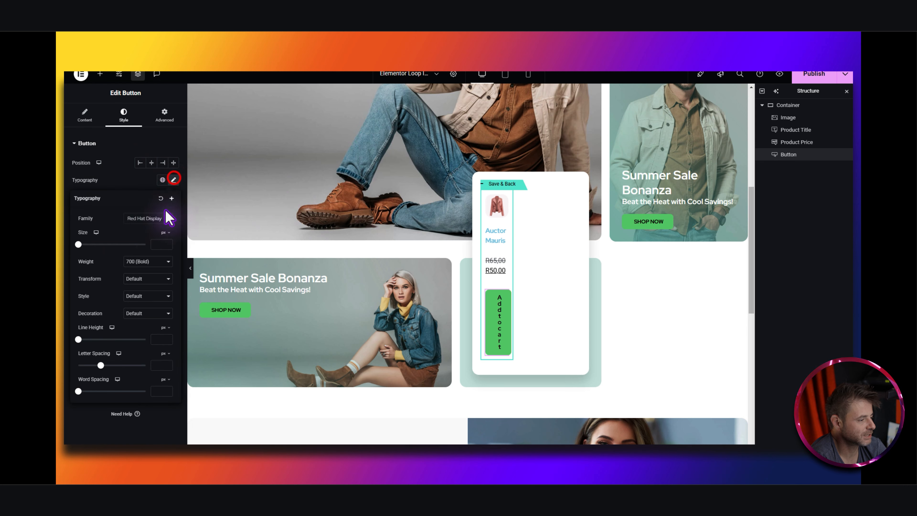
click(157, 245)
text(13)
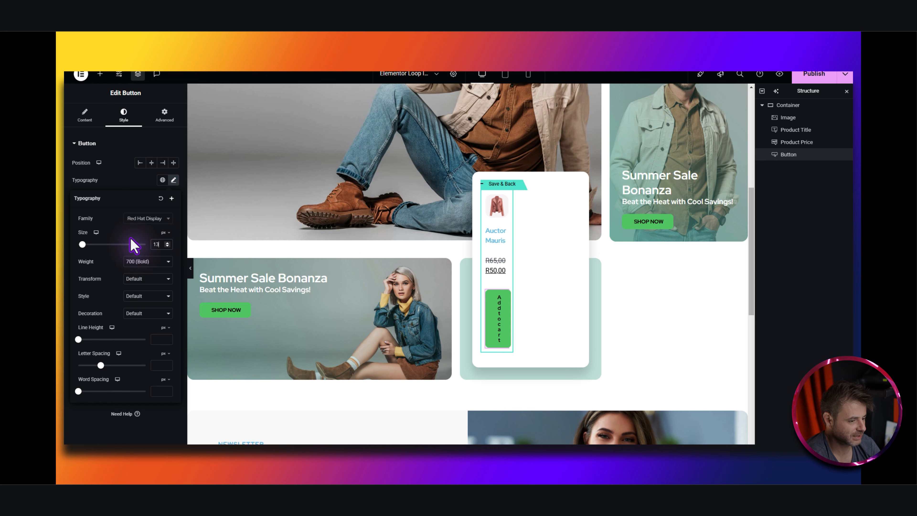
click(126, 179)
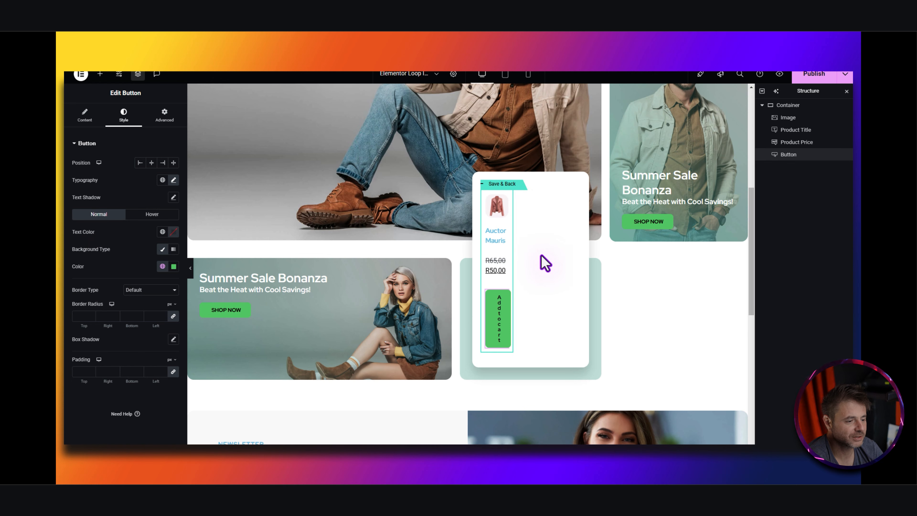
click(501, 184)
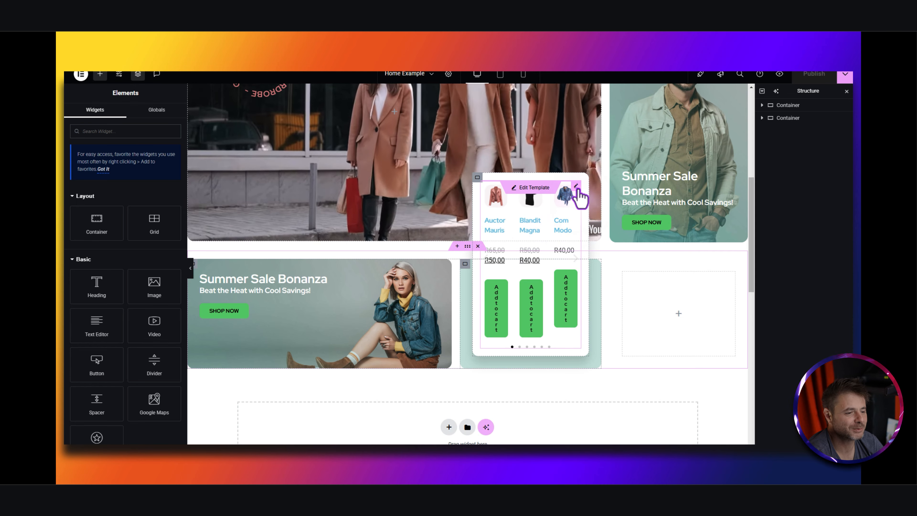
- Set the product loop carousel to display 1 slide on desktop
click(498, 207)
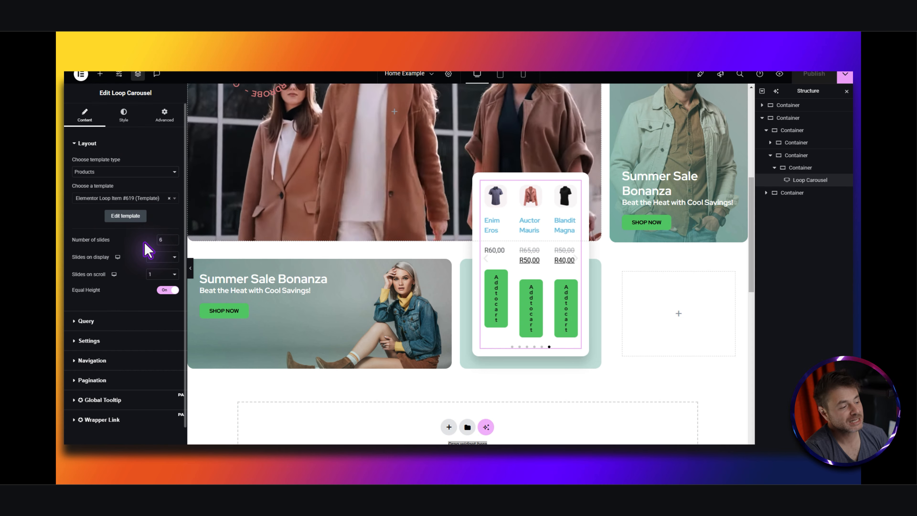
click(157, 255)
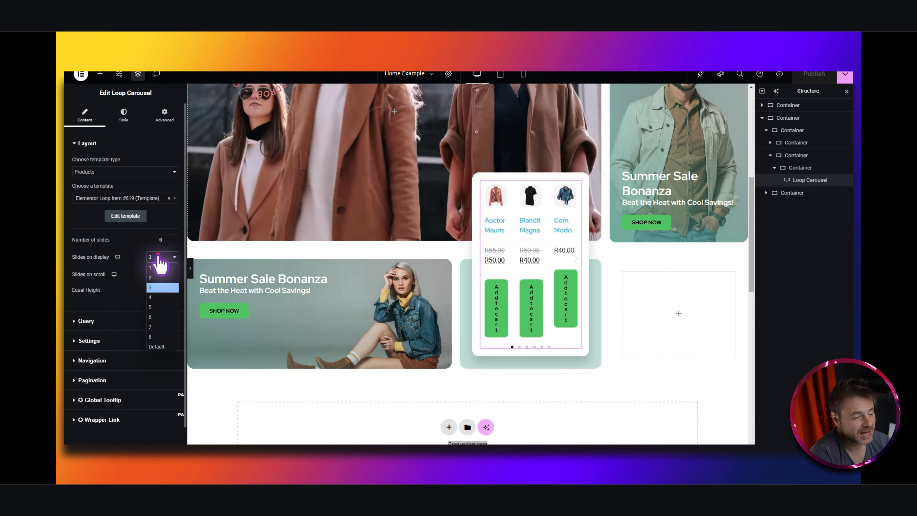
click(153, 266)
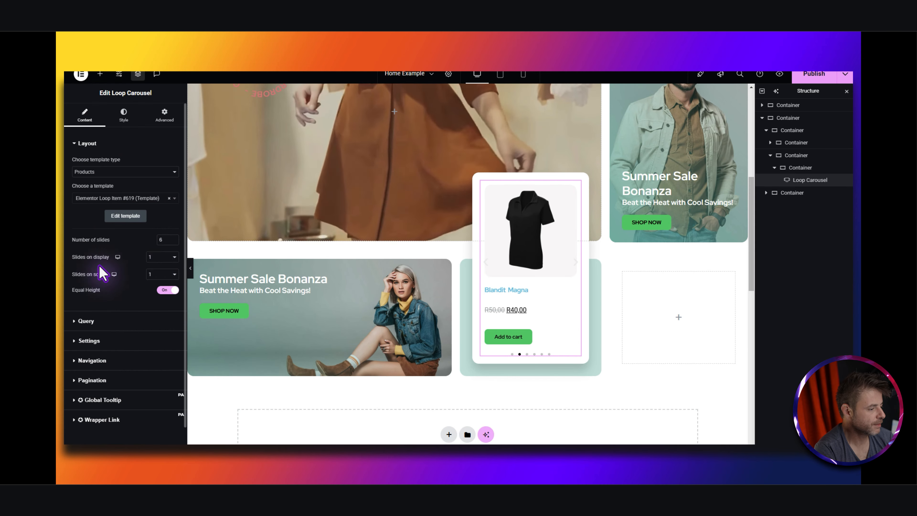
- Set the carousel to display 1 slide on tablet, check the mobile value, and return to the desktop view
click(118, 269)
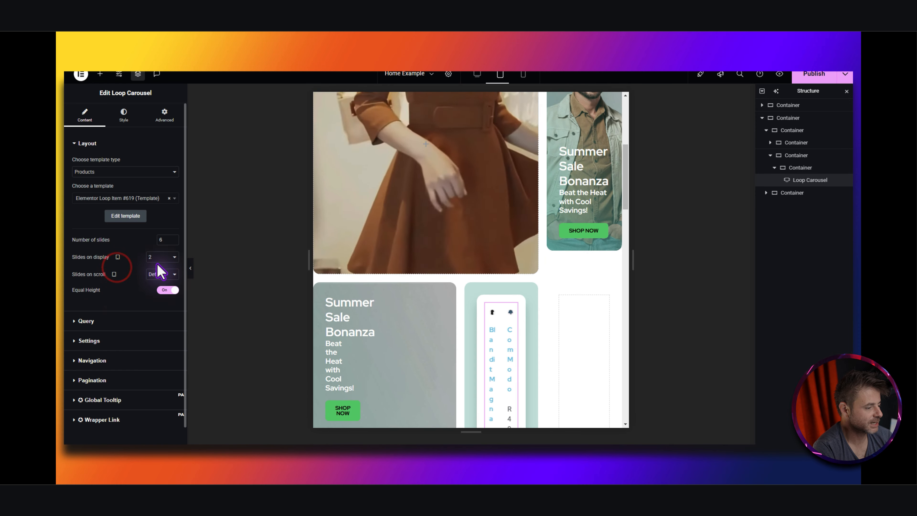
click(158, 256)
click(160, 267)
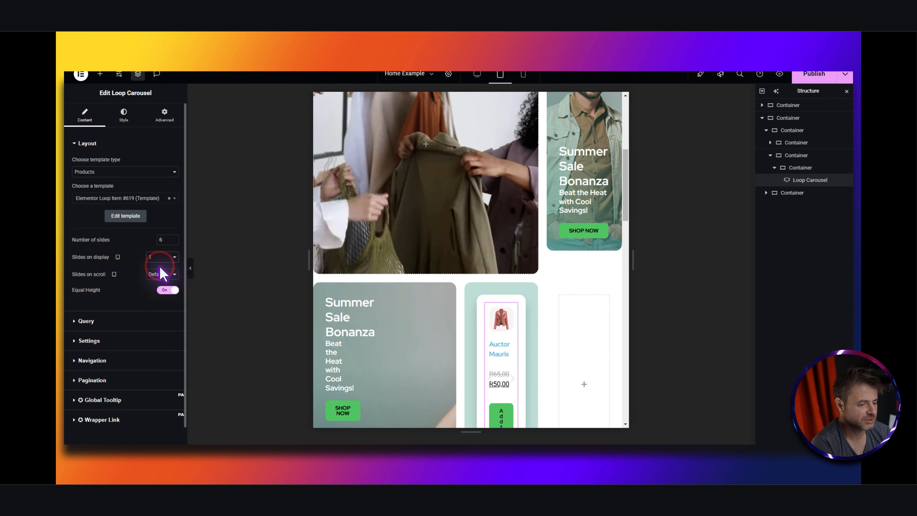
click(117, 257)
click(117, 281)
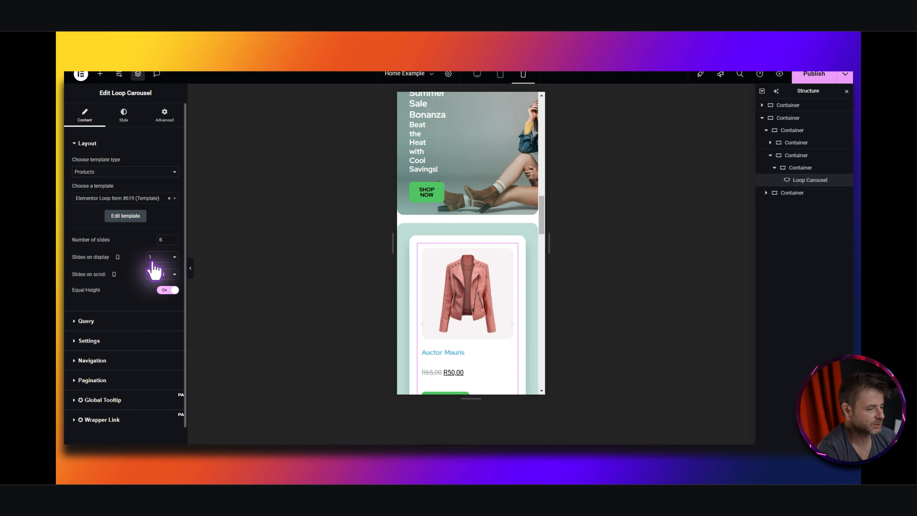
click(117, 257)
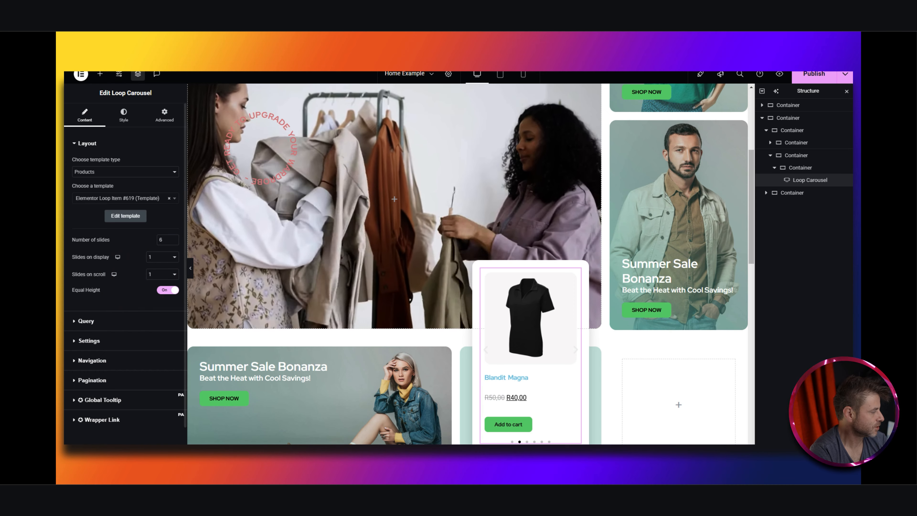
- Review the loop carousel's playback settings, navigation and pagination options, slide gap and arrow styling
click(137, 325)
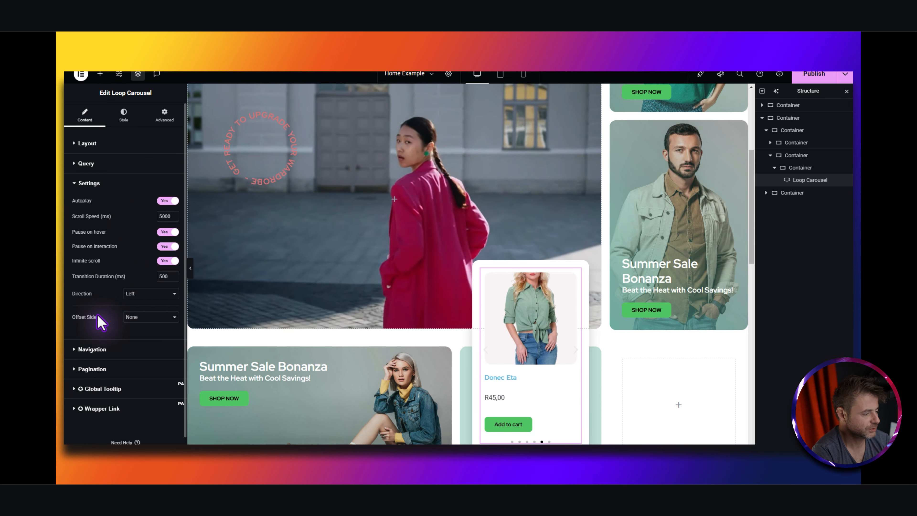
click(95, 349)
scroll(132, 241, down, 3)
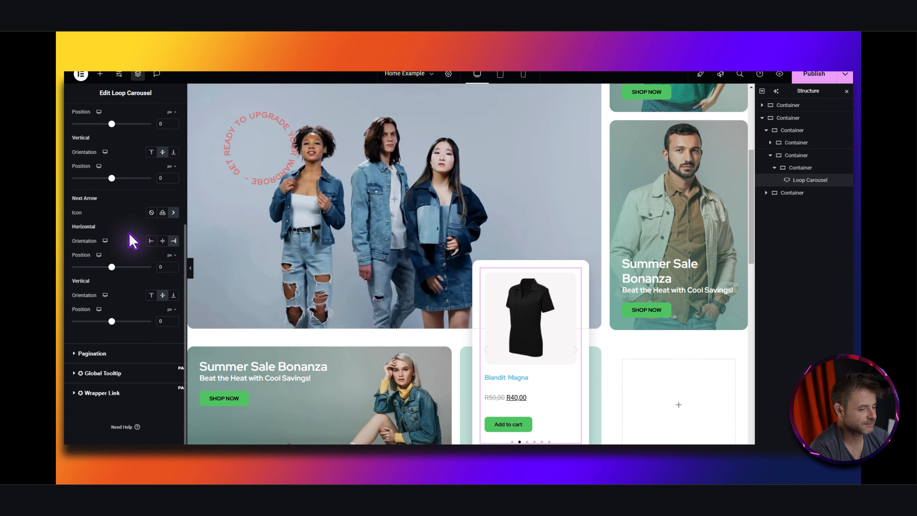
click(95, 353)
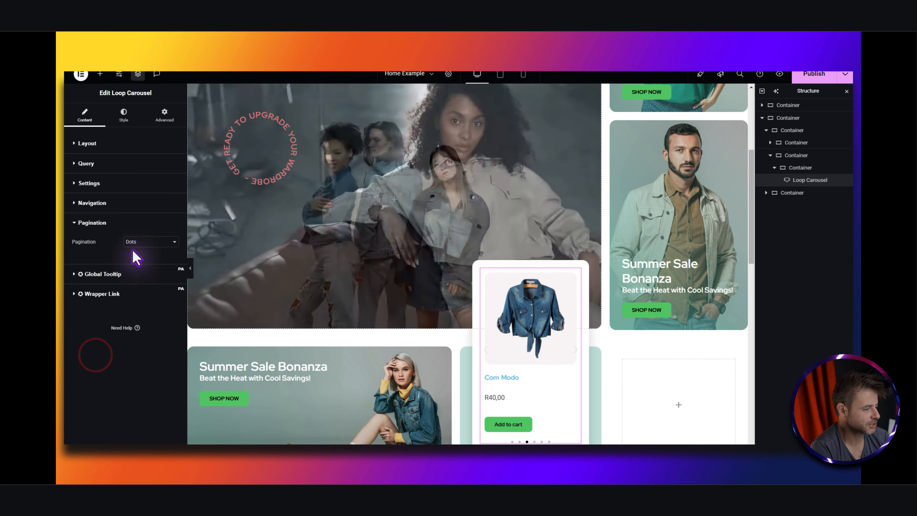
click(122, 114)
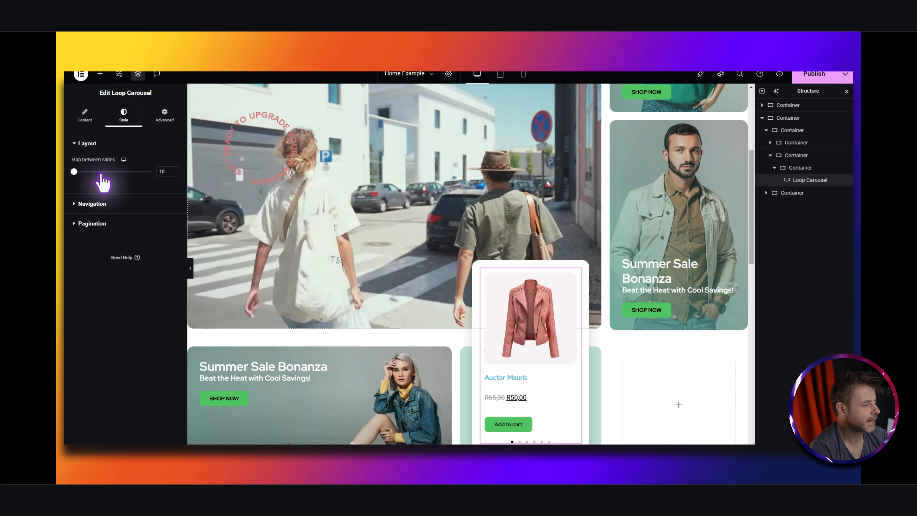
click(98, 204)
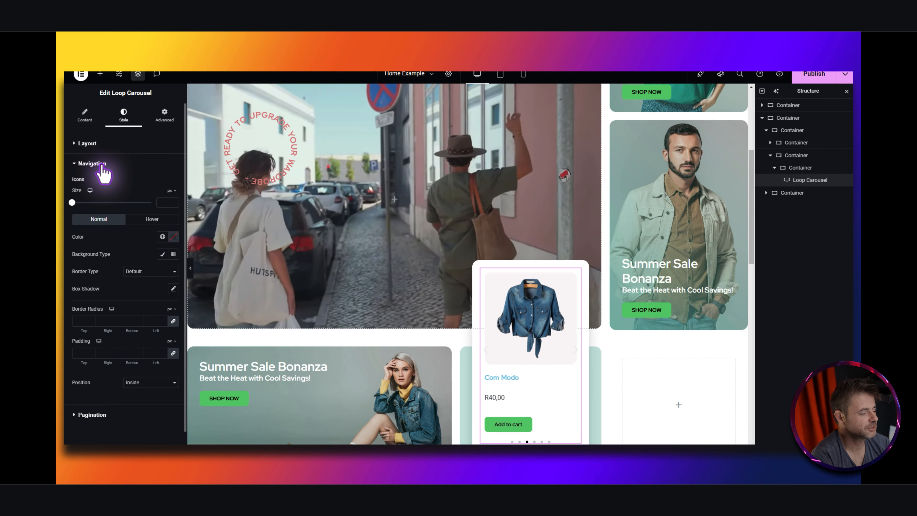
- Set the spacing between the carousel's slides and its pagination dots to 30 px
click(107, 412)
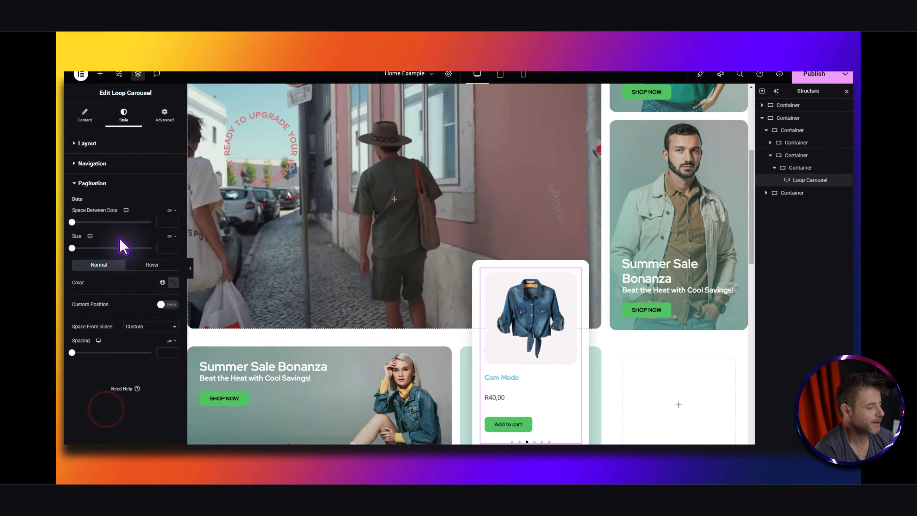
scroll(503, 368, down, 2)
drag(72, 352, 88, 352)
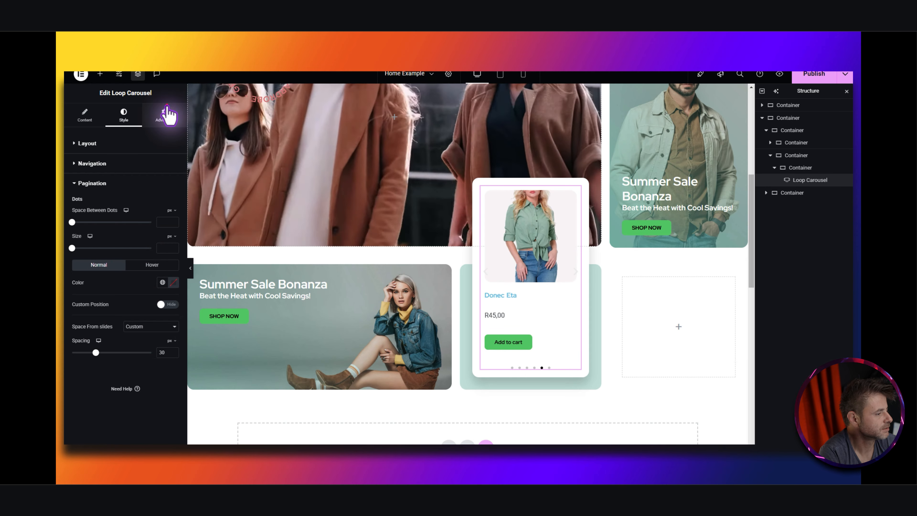
- Review the loop carousel's advanced layout settings and open its border options
click(164, 114)
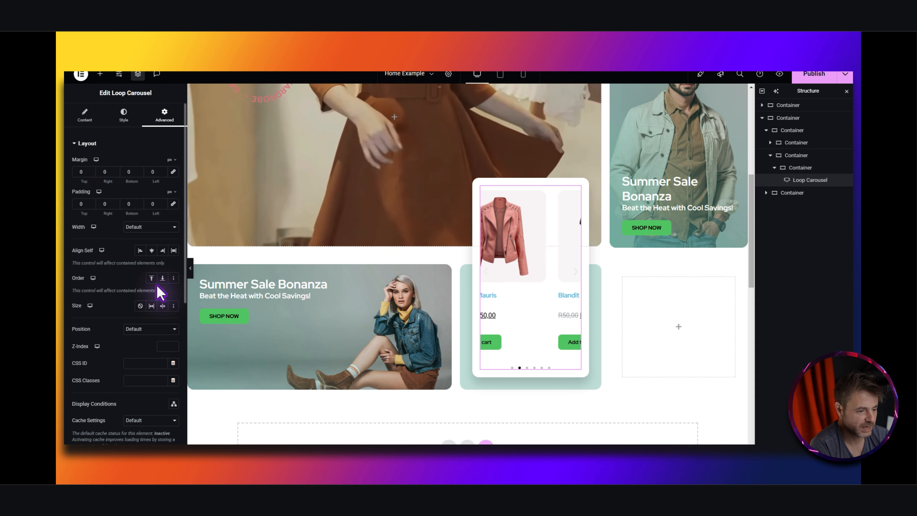
scroll(157, 286, down, 6)
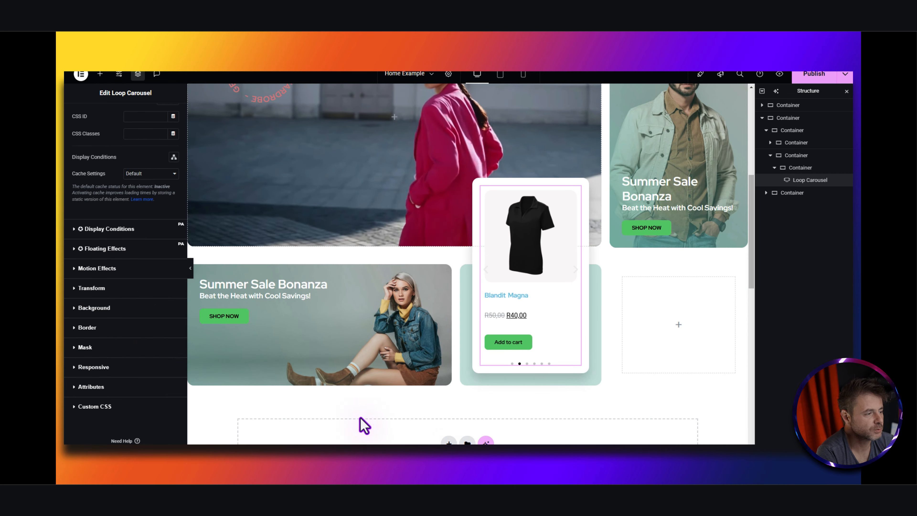
scroll(151, 325, up, 6)
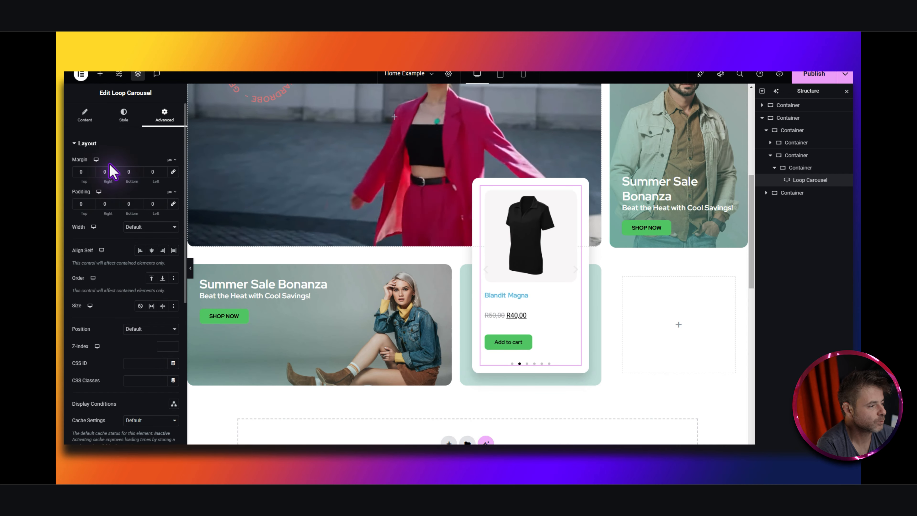
scroll(98, 267, down, 5)
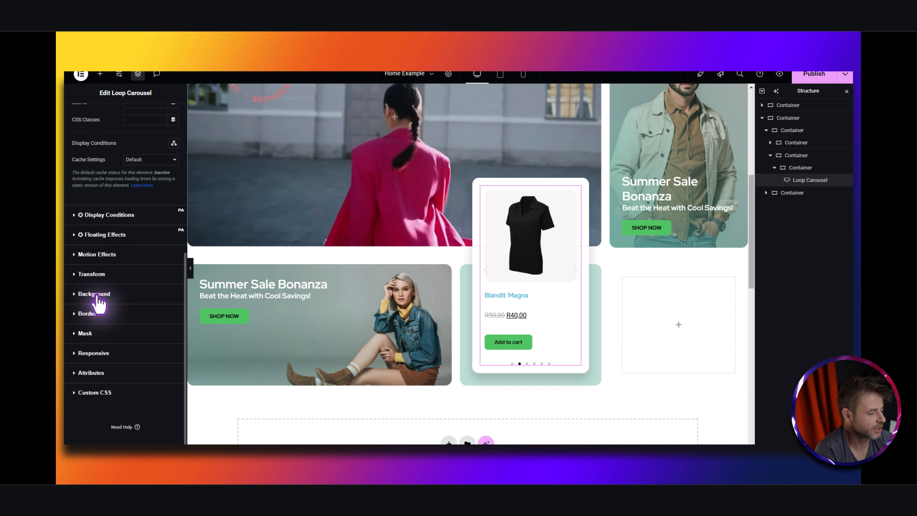
click(96, 313)
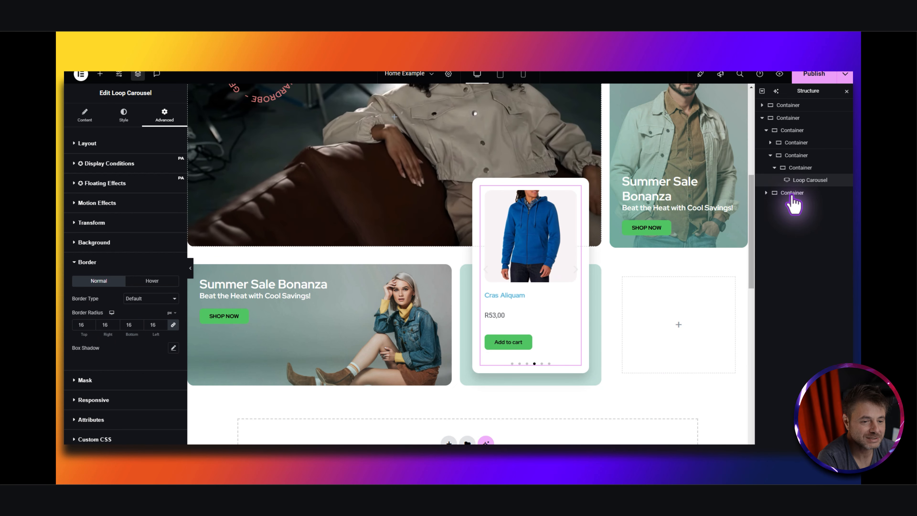
- Copy the "Summer Sale Bonanza" heading and its subheading from the wide banner into the empty container beside the product carousel
click(791, 193)
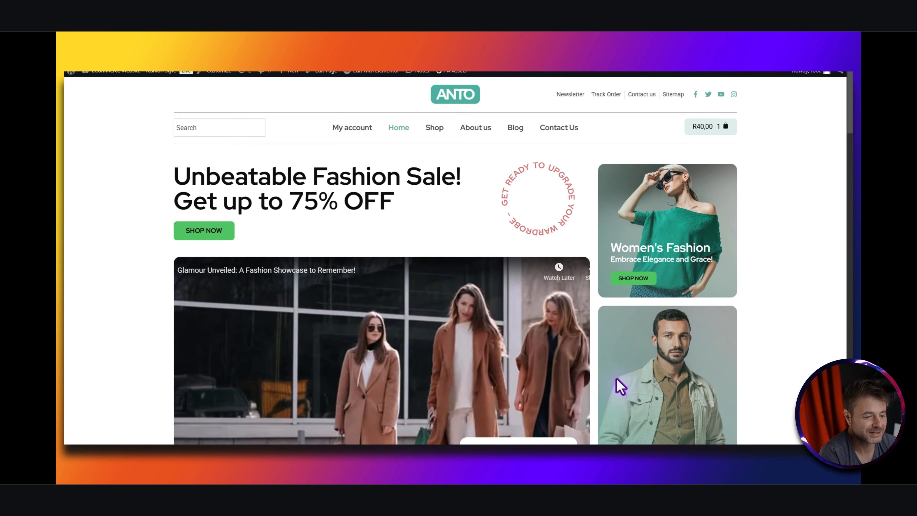
scroll(614, 381, down, 5)
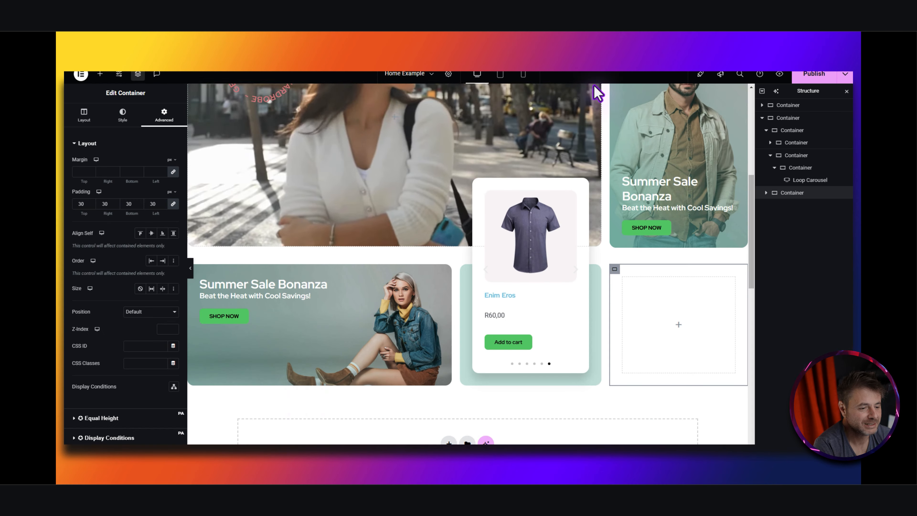
click(298, 285)
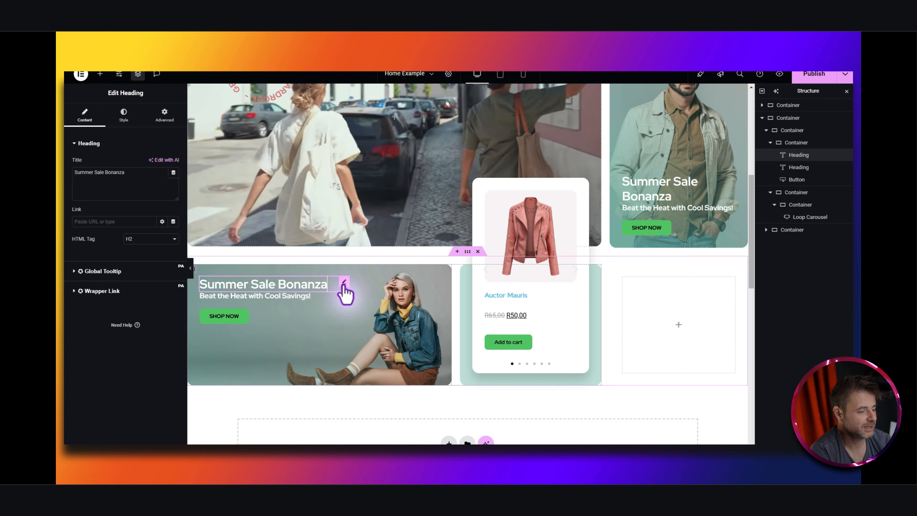
right_click(696, 306)
click(710, 297)
right_click(269, 296)
click(282, 304)
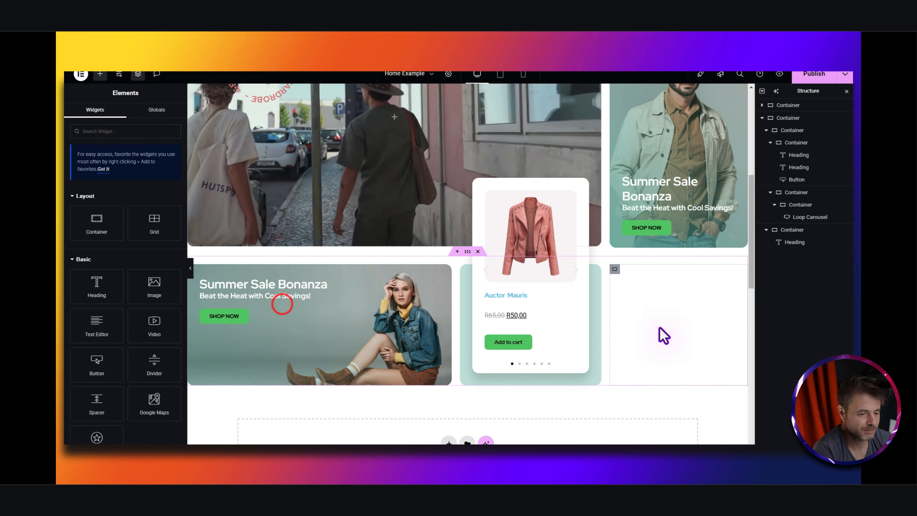
right_click(660, 328)
click(672, 296)
- Copy the wide banner's SHOP NOW button into the same container below the two pasted headings
right_click(239, 314)
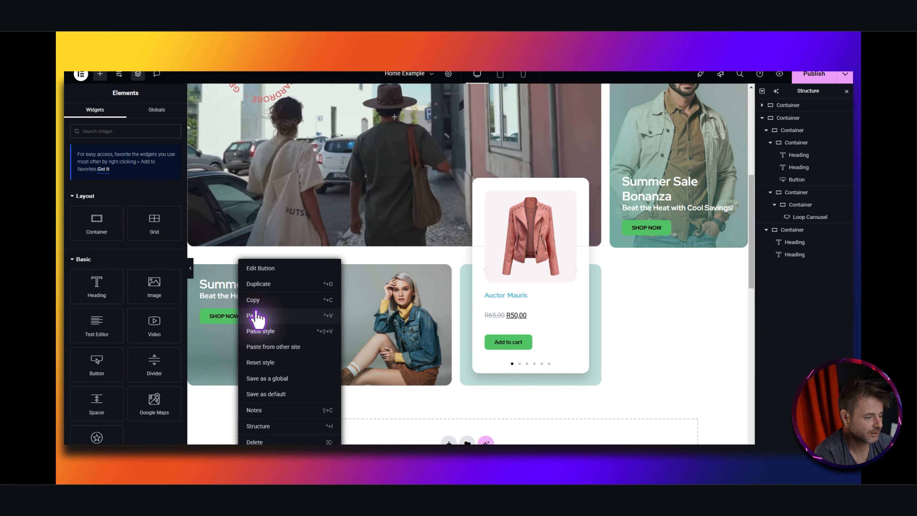
click(259, 300)
right_click(666, 324)
click(675, 318)
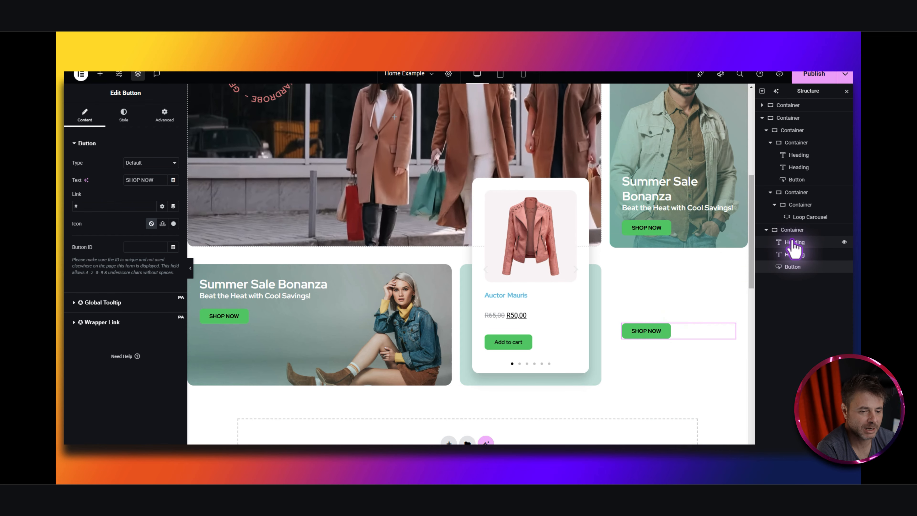
- Replace the first pasted heading's title with "Shop the Hottest Trends"
click(793, 242)
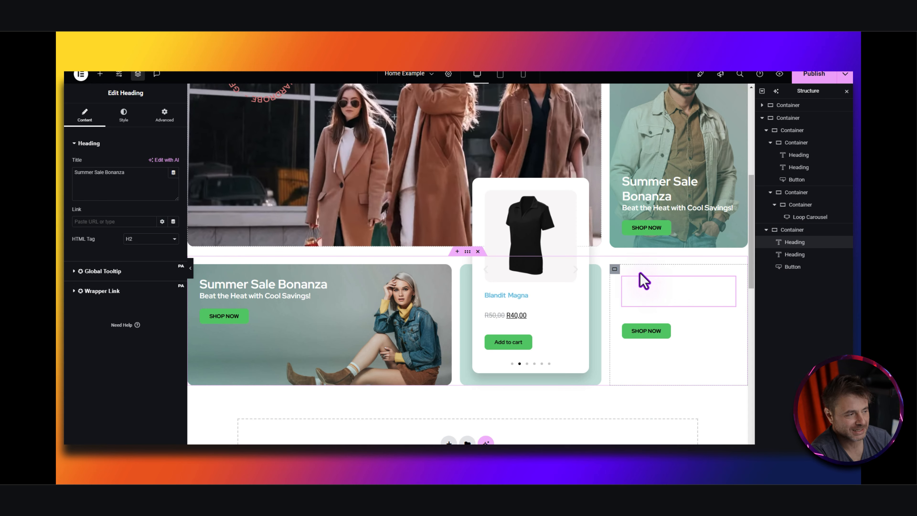
click(132, 186)
key(ctrl+a)
key(ctrl+v)
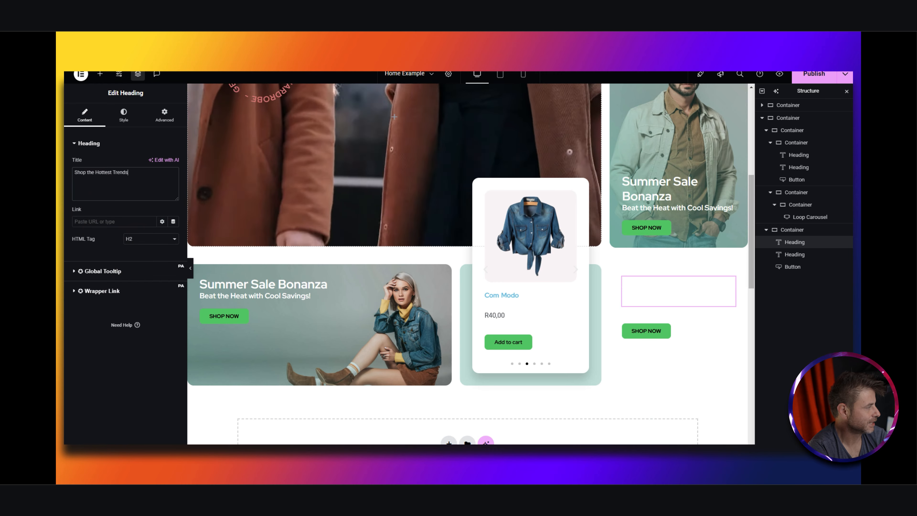
- Set the "Shop the Hottest Trends" heading's text color to black, #000000
click(123, 115)
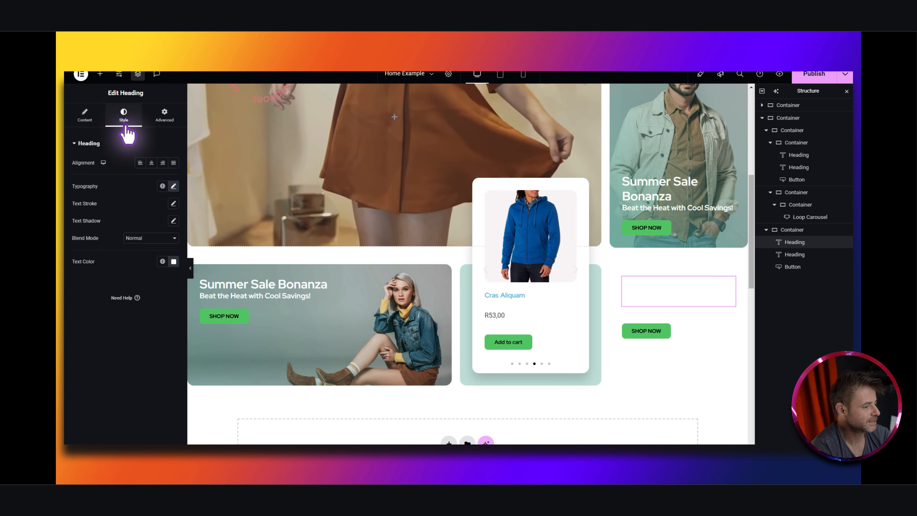
click(173, 263)
drag(154, 312, 113, 369)
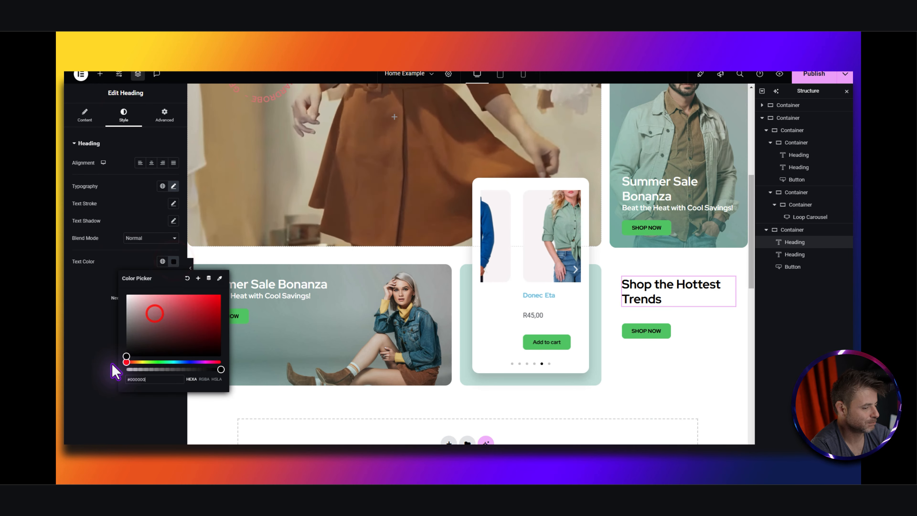
- Increase the "Shop the Hottest Trends" heading's font size to 35 px
click(173, 186)
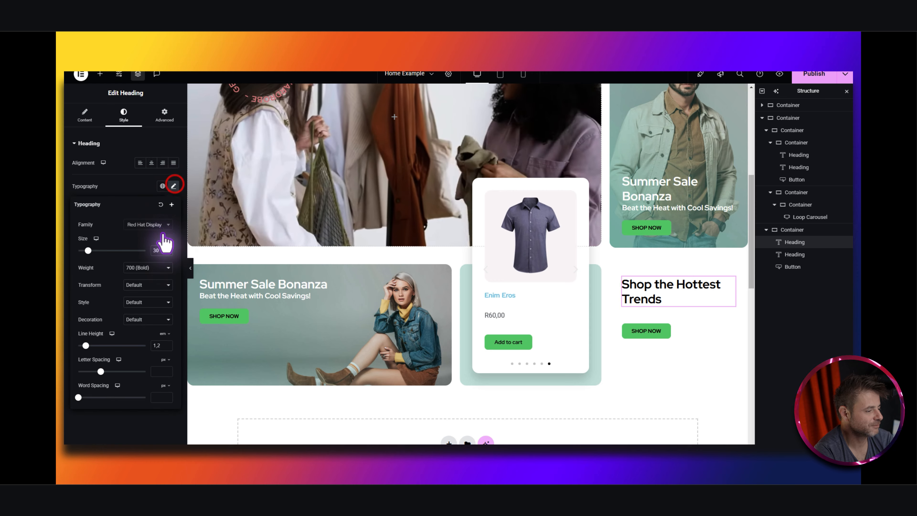
click(167, 248)
click(167, 249)
click(166, 248)
click(167, 248)
click(166, 248)
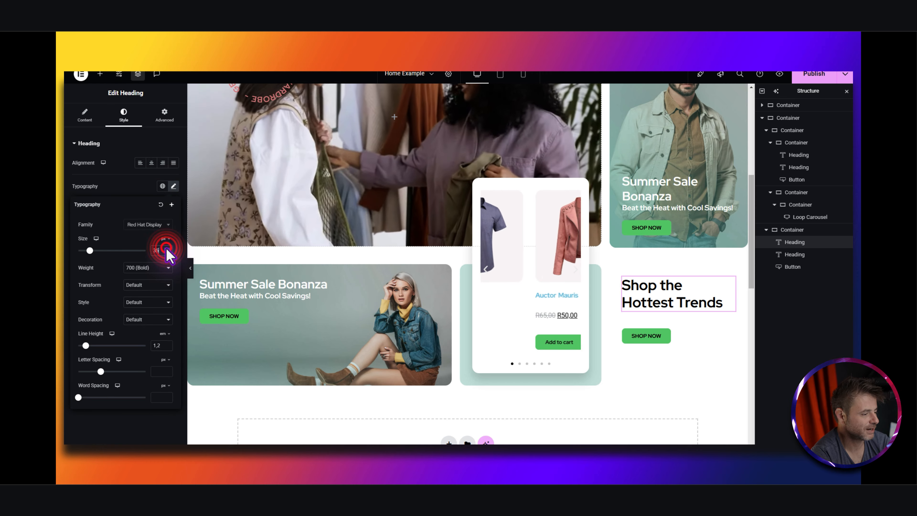
click(133, 190)
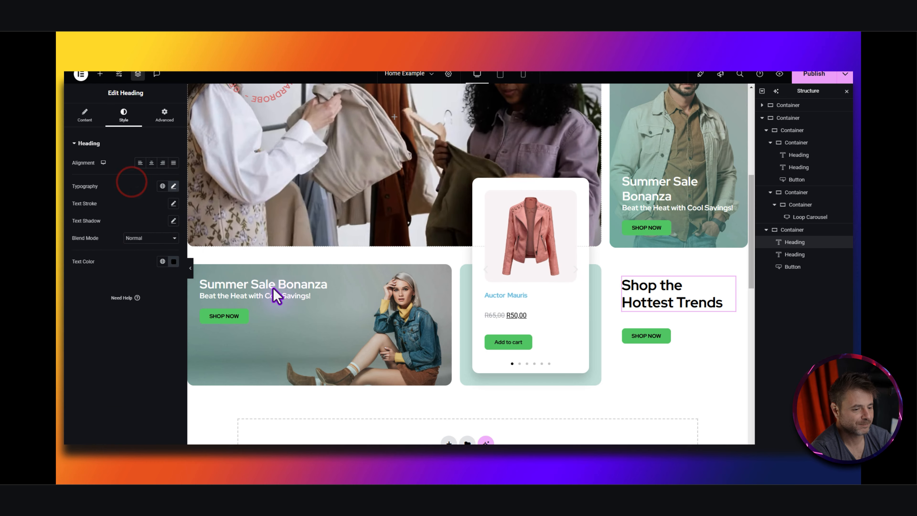
- Set the second pasted heading's title to "Fashion Sale Now On!" and its HTML tag to H3
click(658, 319)
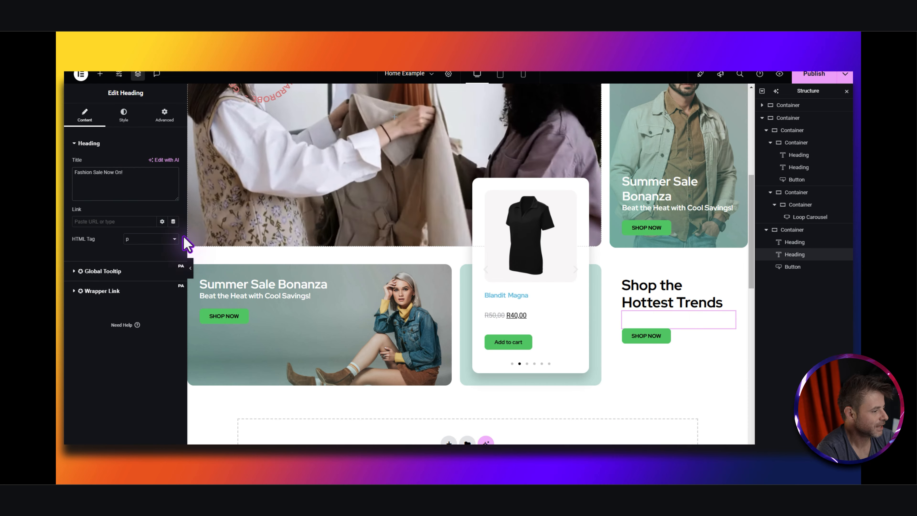
click(146, 239)
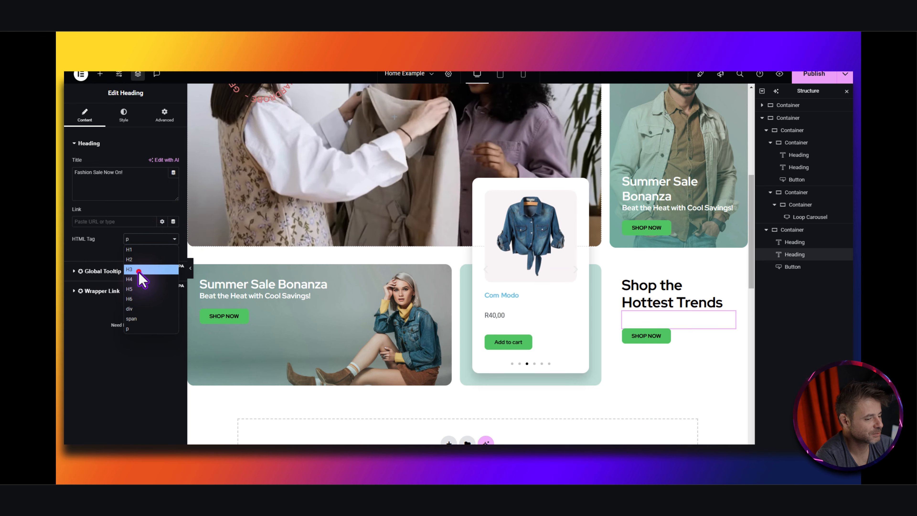
- Apply the global Primary color to the "Fashion Sale Now On!" subheading's text
click(124, 115)
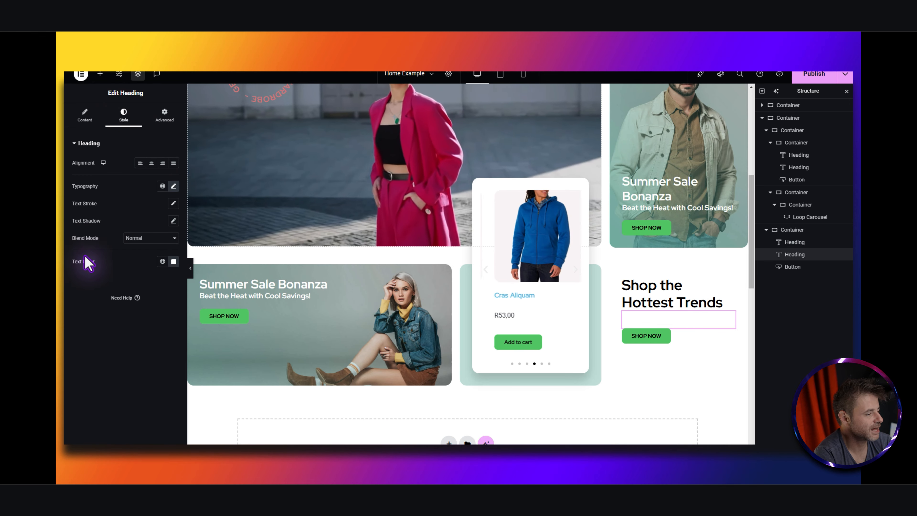
click(162, 261)
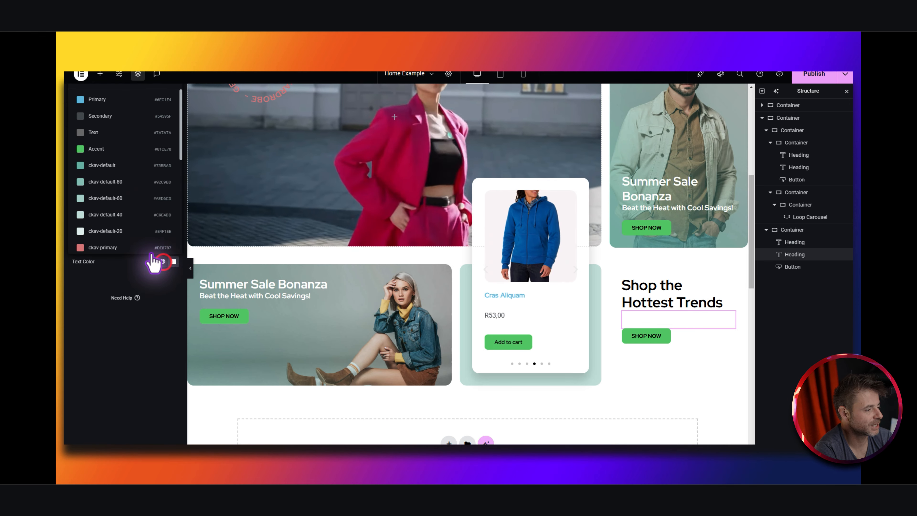
click(101, 105)
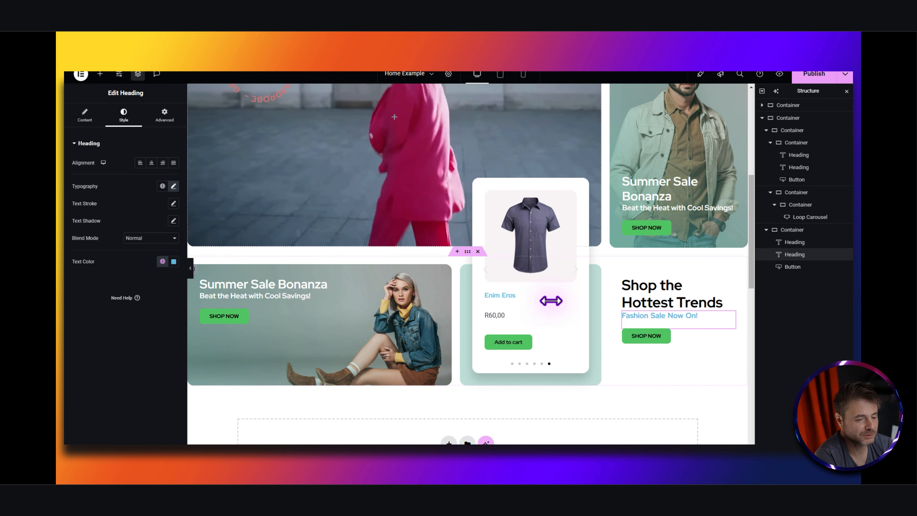
- Check the pasted SHOP NOW button's settings and publish the home page
click(674, 337)
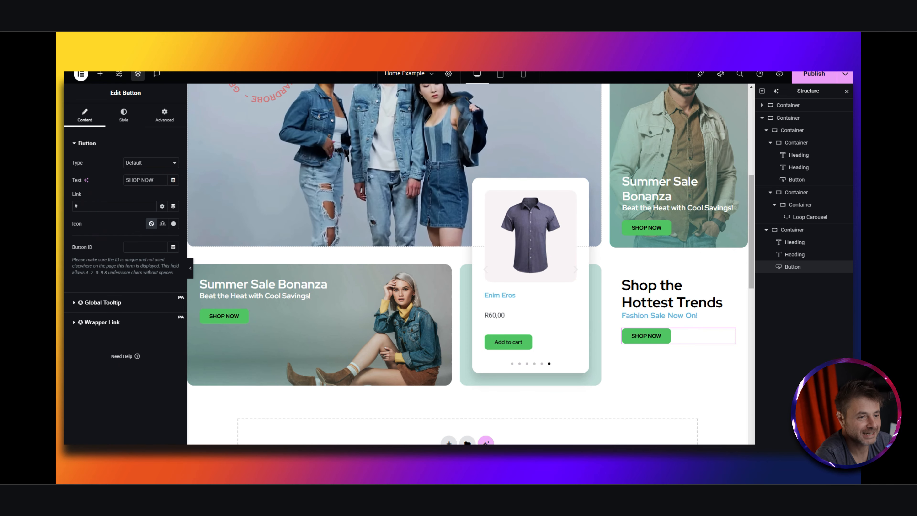
click(817, 75)
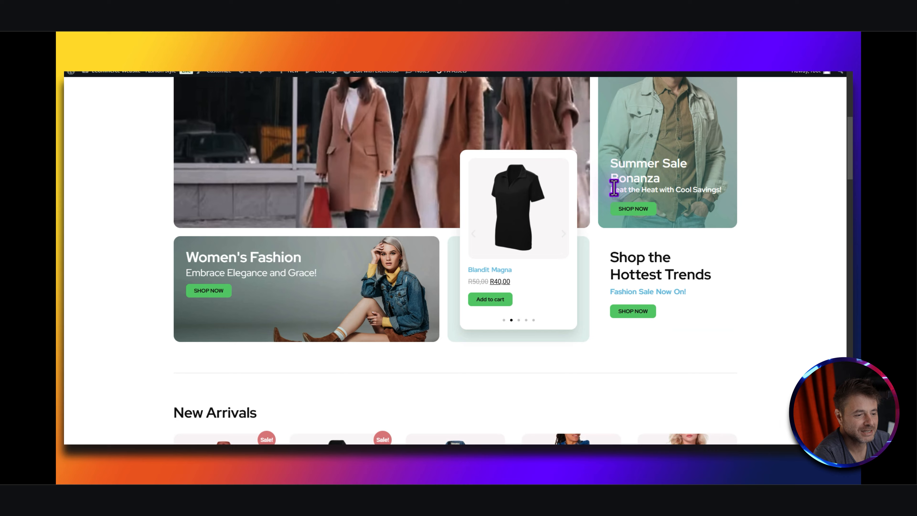
- Examine the promotional blocks and the New Arrivals product grid on the finished example home page
scroll(730, 303, up, 5)
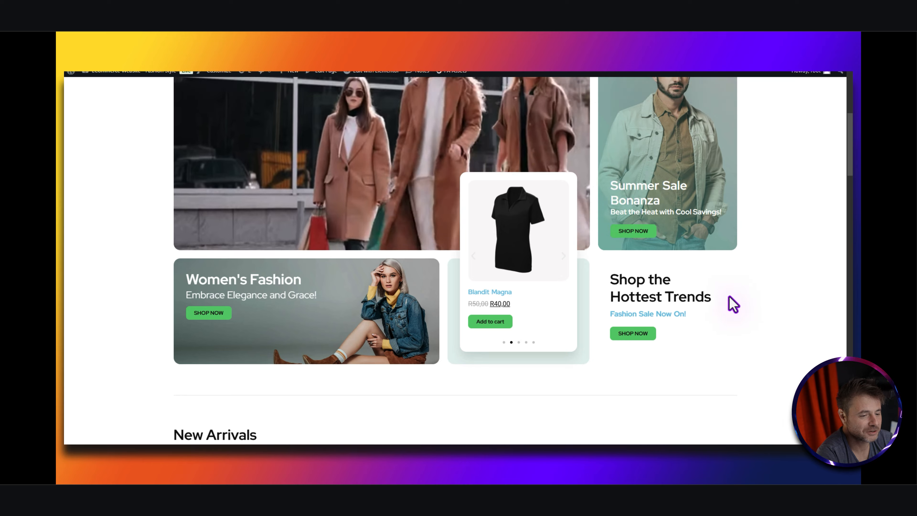
scroll(630, 273, down, 6)
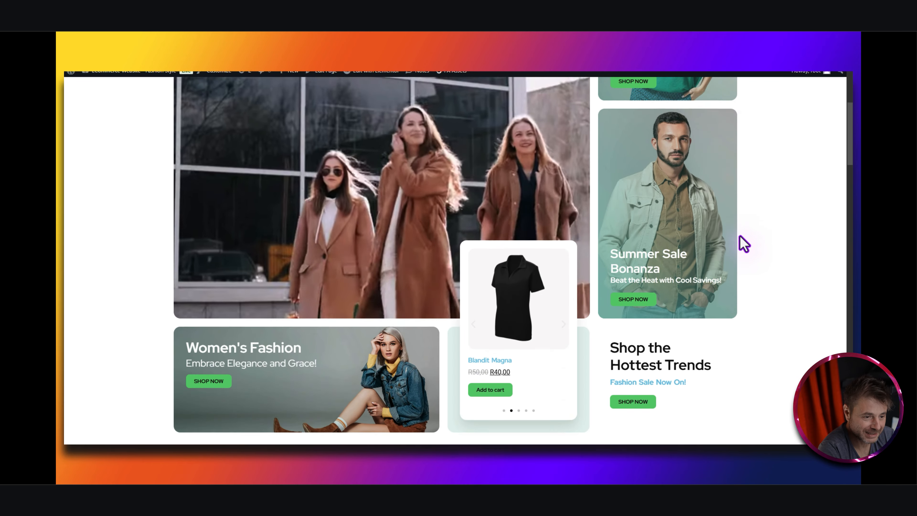
scroll(757, 293, up, 7)
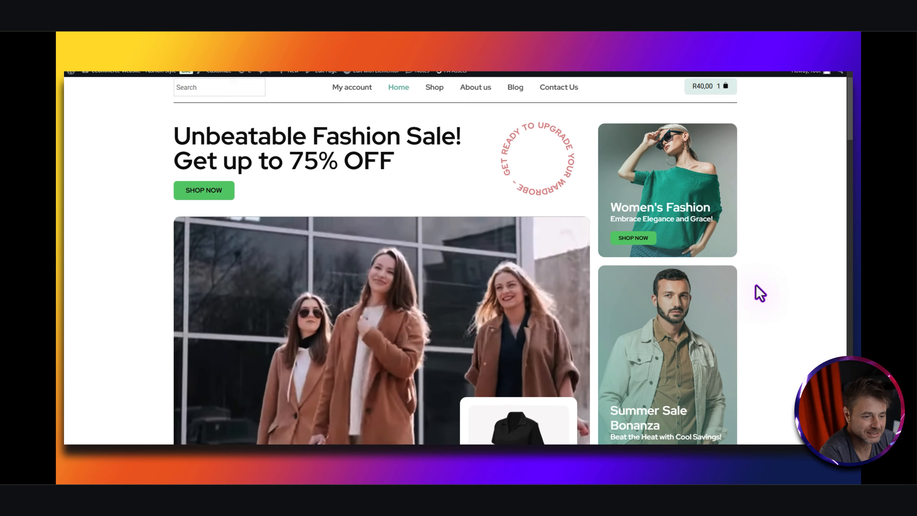
scroll(478, 288, down, 4)
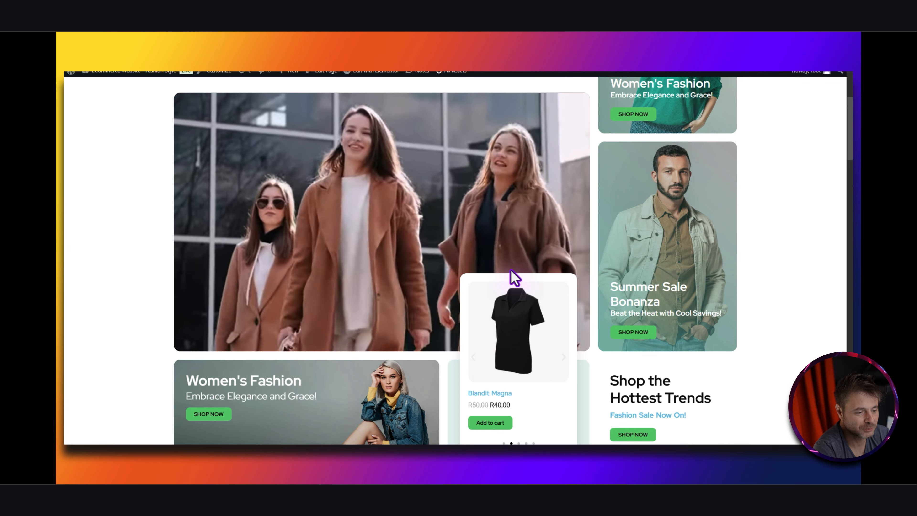
scroll(648, 227, down, 2)
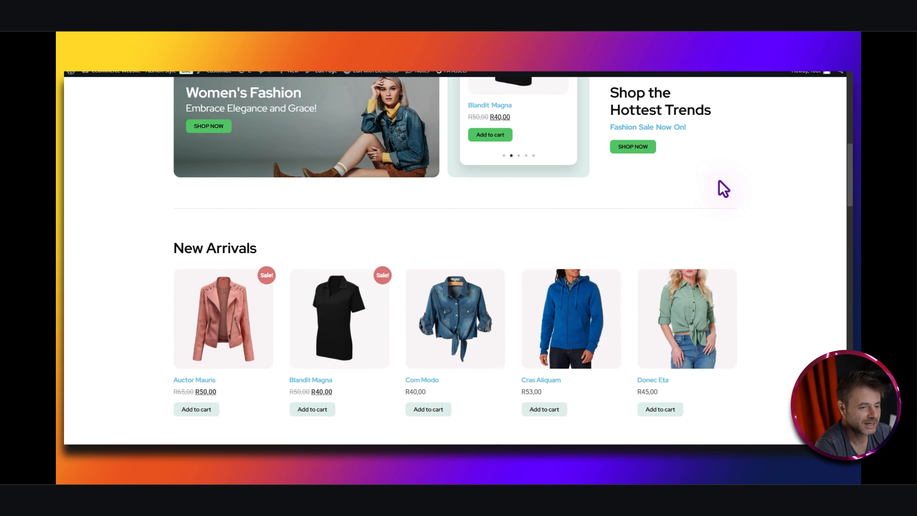
scroll(717, 188, down, 5)
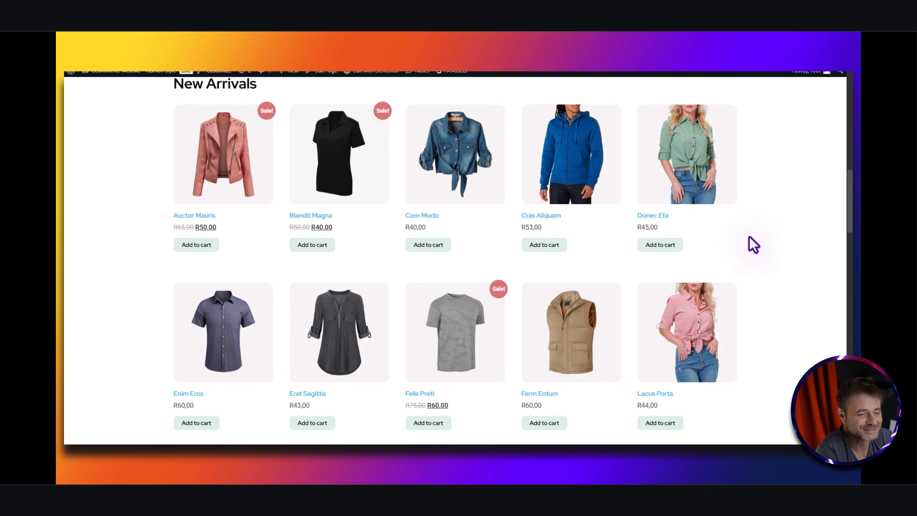
scroll(753, 244, up, 5)
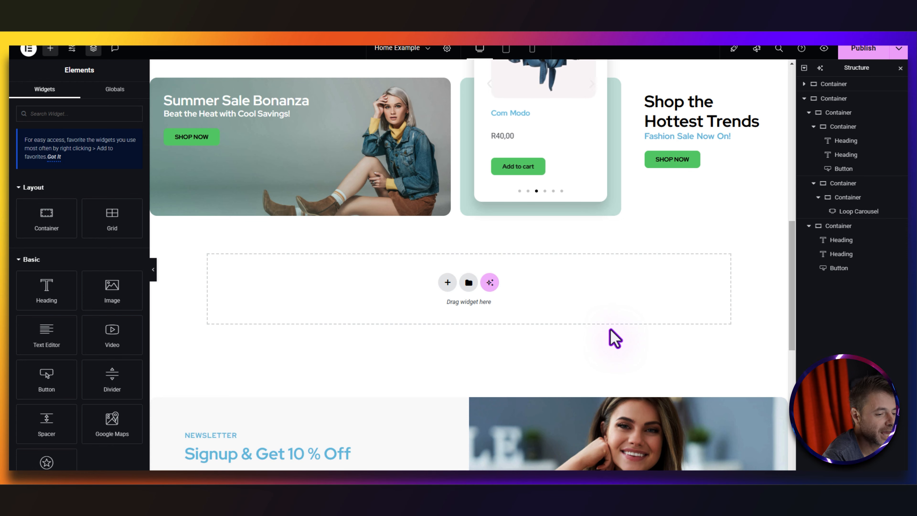
- Add a new single-column Flexbox container below the promotional section
click(448, 282)
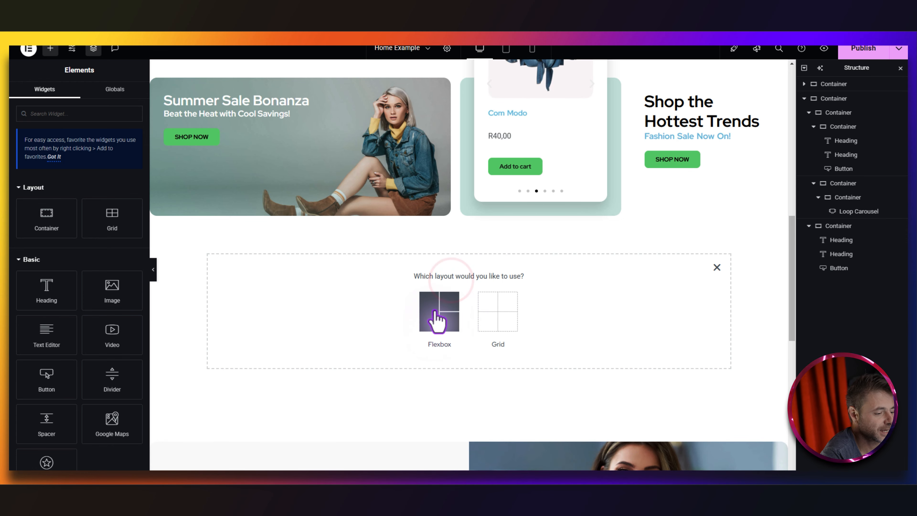
click(435, 311)
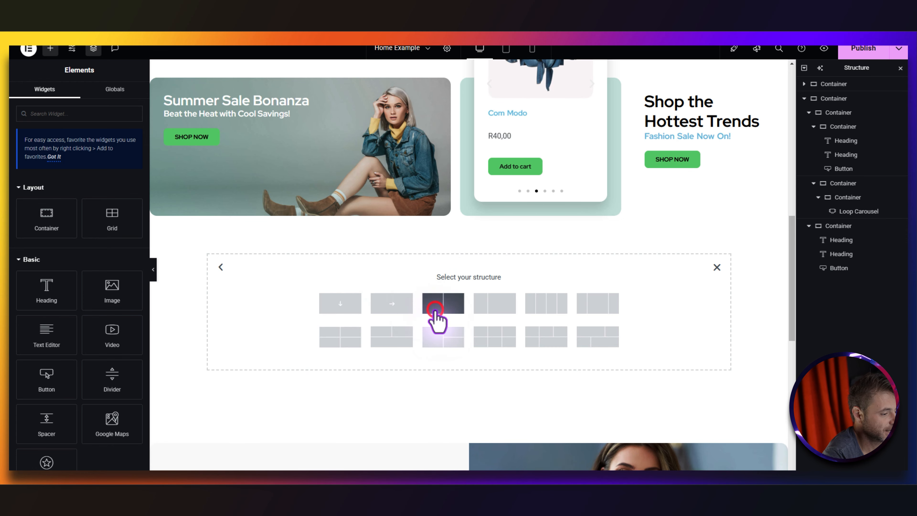
click(330, 305)
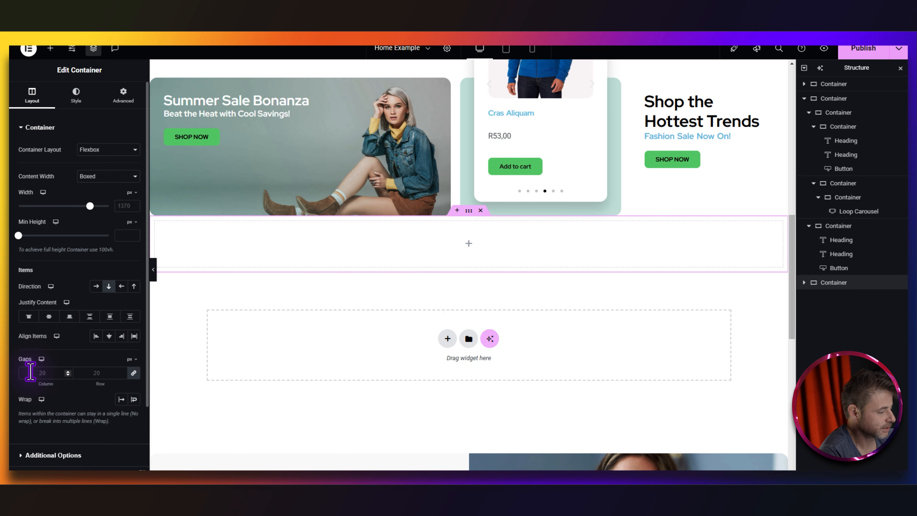
- Set the new container's column and row gaps and its padding on all sides to 0
text(0)
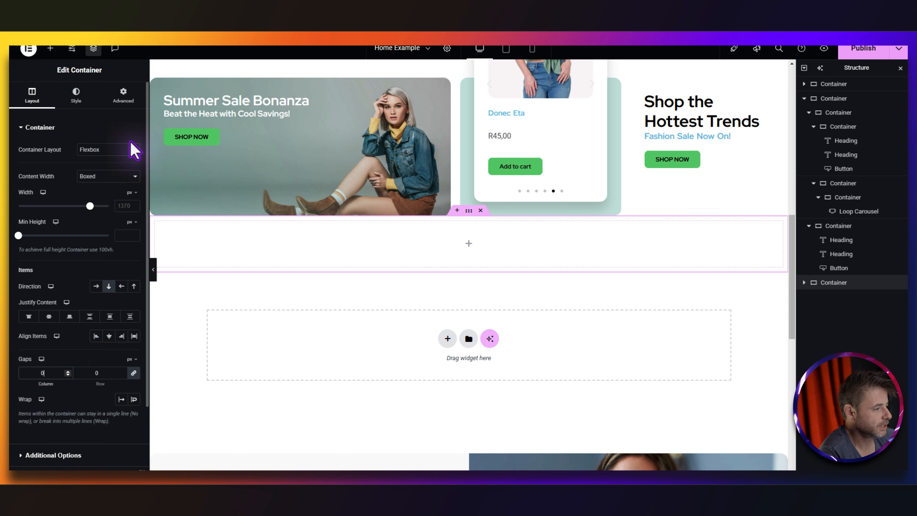
click(123, 101)
click(133, 196)
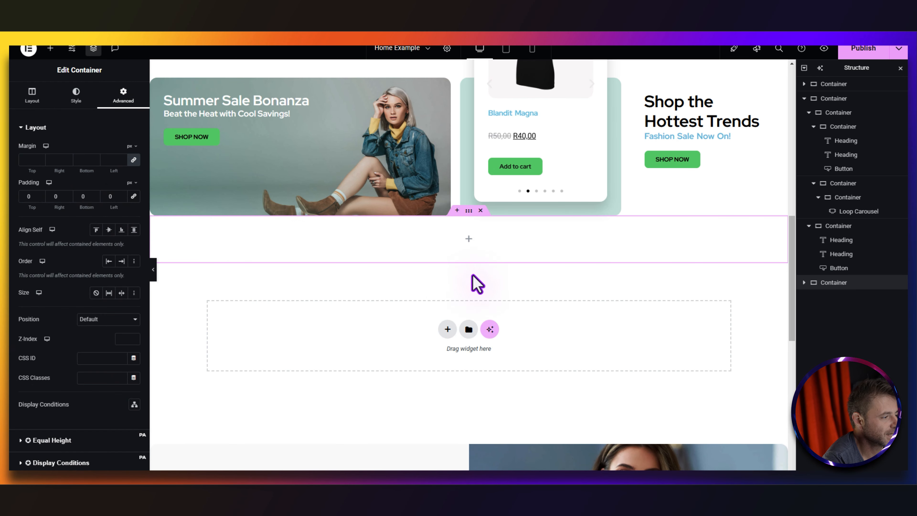
- Add a Divider widget inside the new container below the promotional section
click(50, 48)
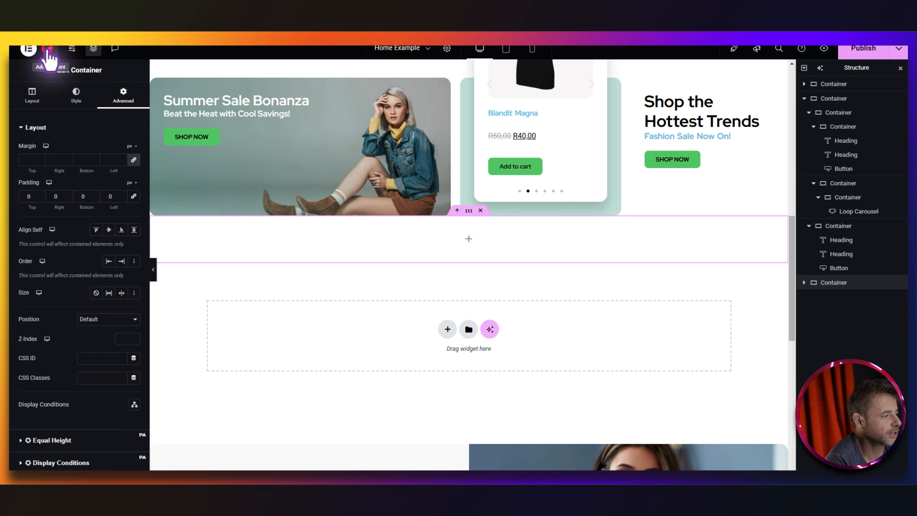
text(div)
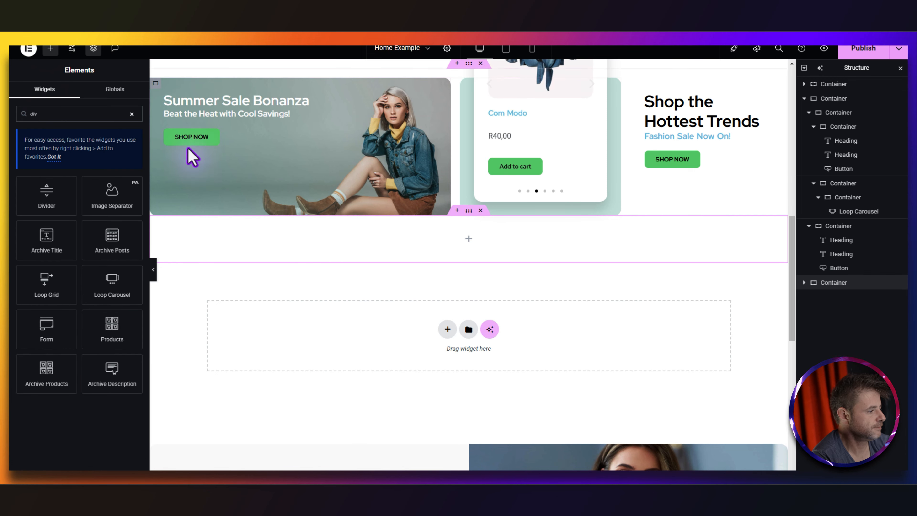
drag(46, 193, 415, 249)
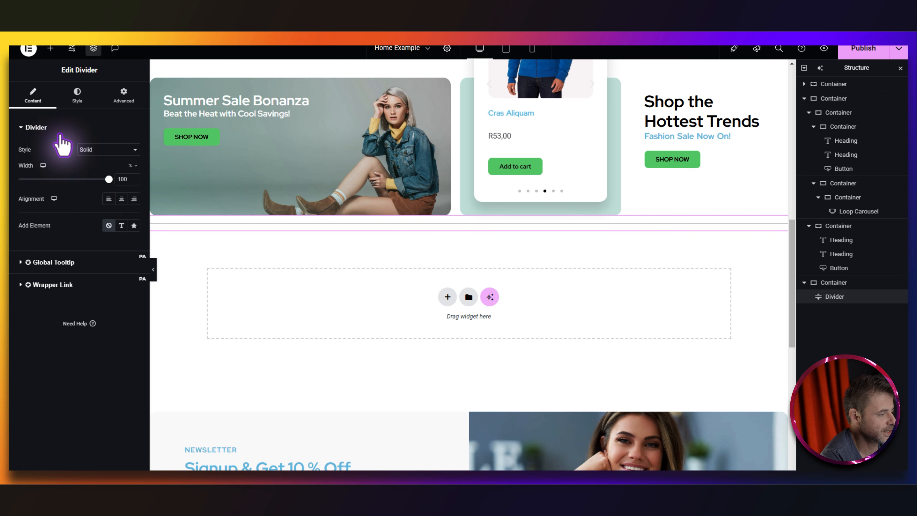
- Style the divider with a 75 px gap and a translucent black color of rgba(0, 0, 0, 0.14)
click(77, 87)
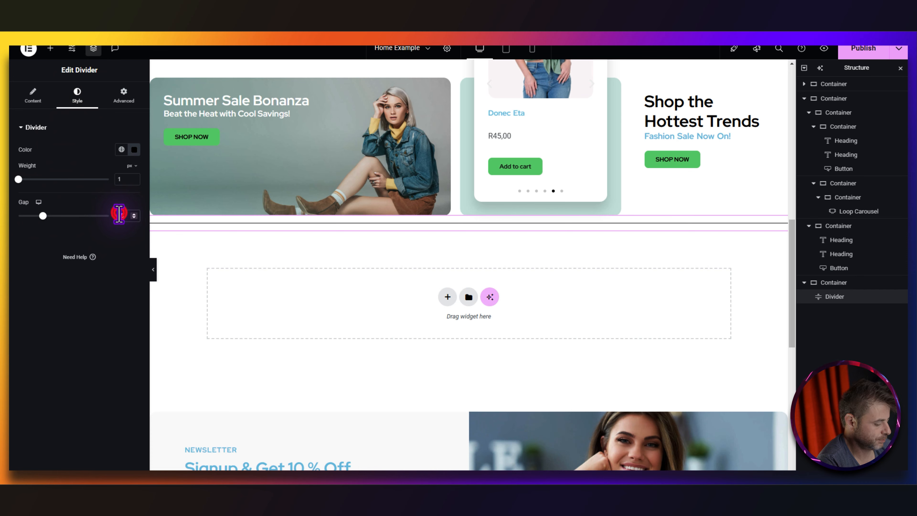
text(75)
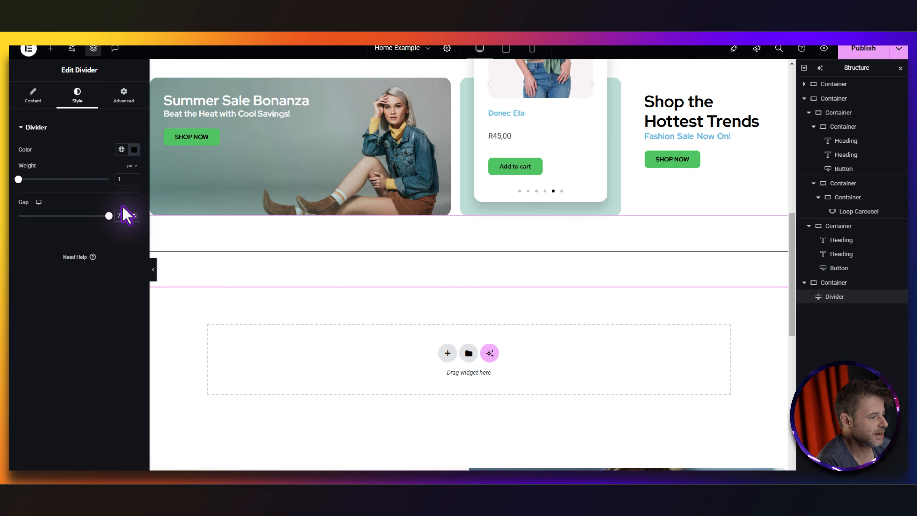
click(135, 149)
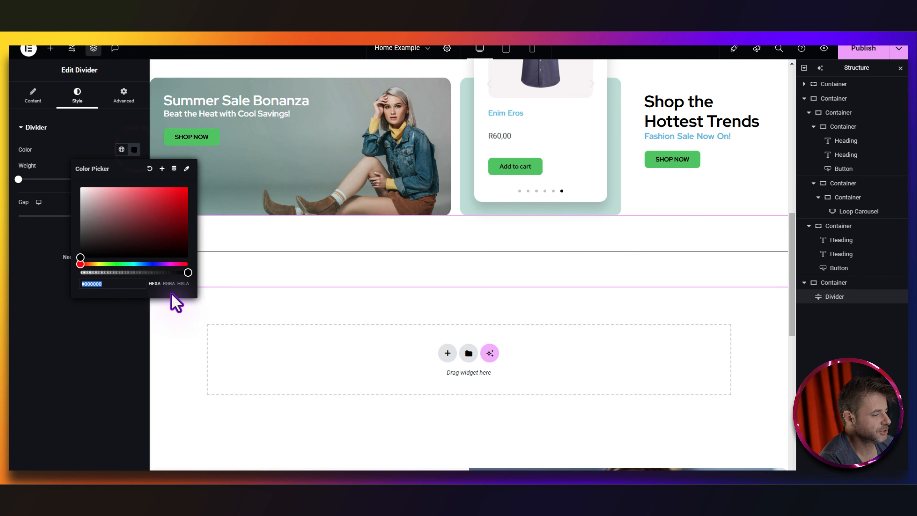
drag(188, 273, 97, 272)
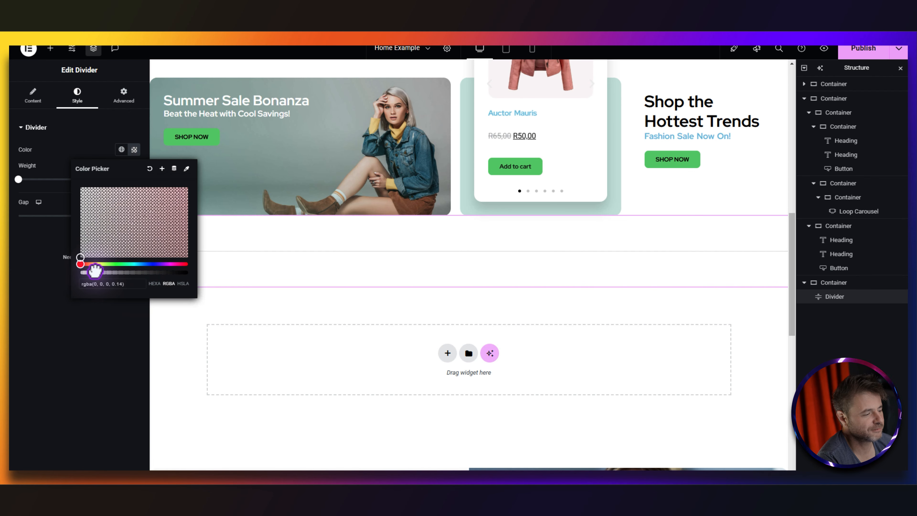
click(53, 332)
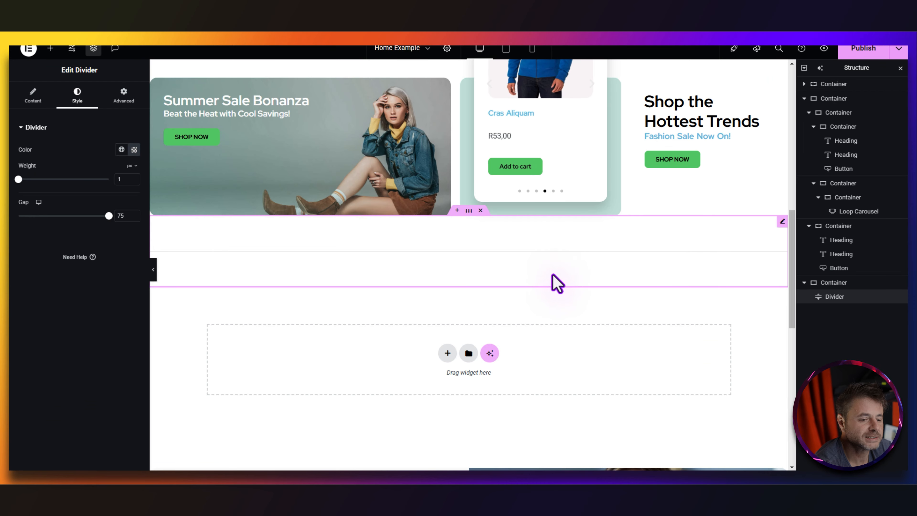
- Duplicate the divider within its container and review the New Arrivals section on the finished example page
right_click(496, 254)
click(519, 282)
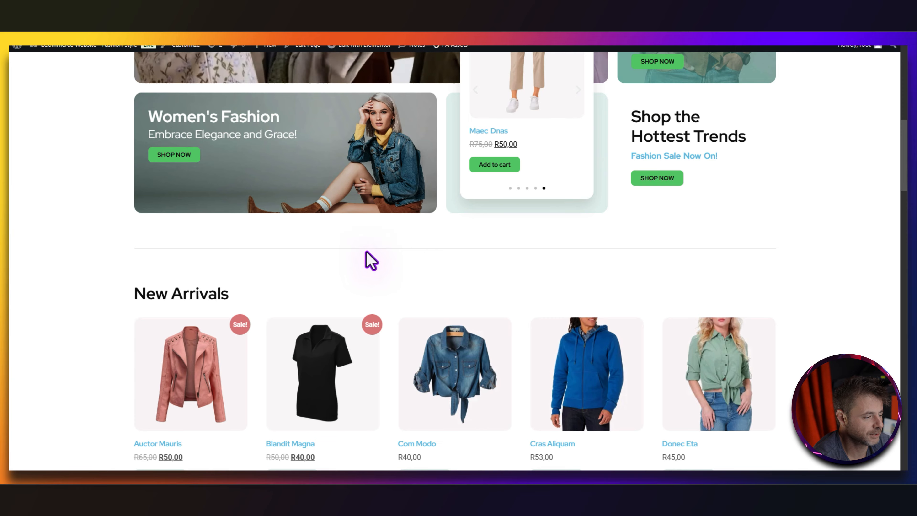
scroll(367, 253, down, 10)
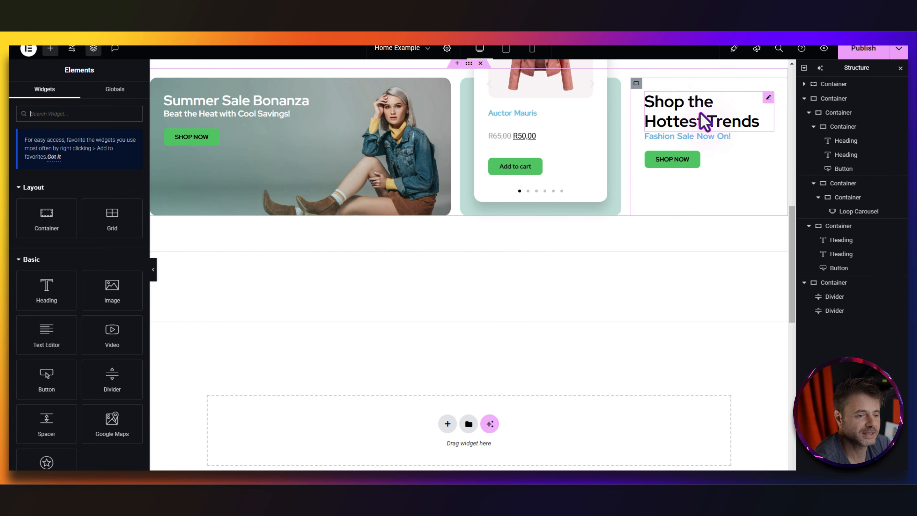
- Copy the "Shop the Hottest Trends" heading between the two dividers and change its title to "New Arrivals"
right_click(687, 117)
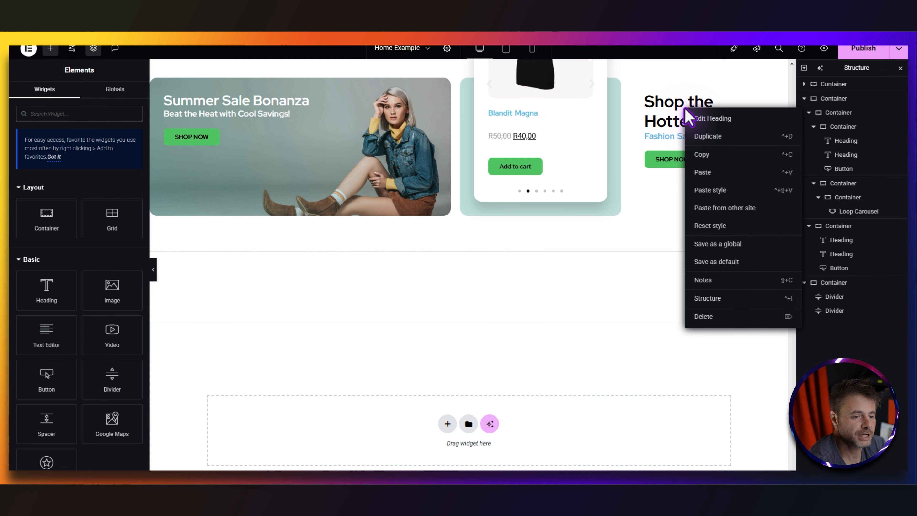
click(697, 153)
right_click(373, 264)
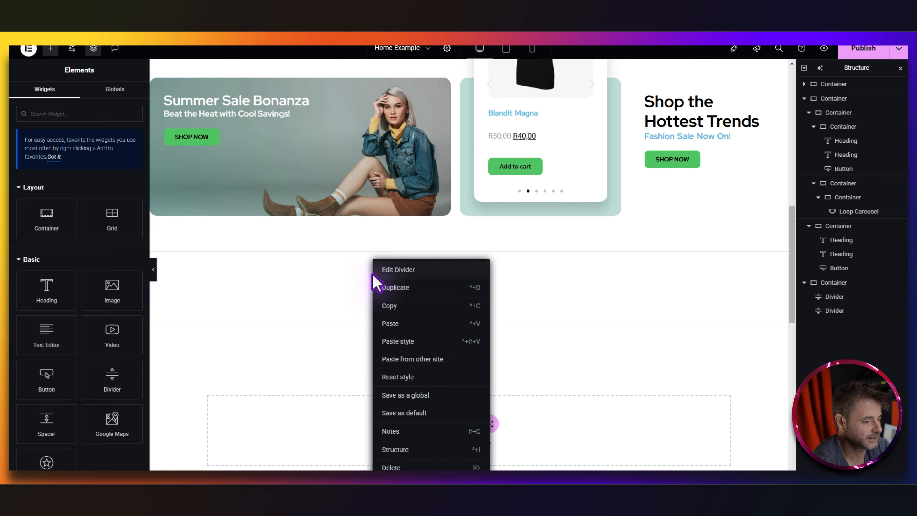
click(388, 324)
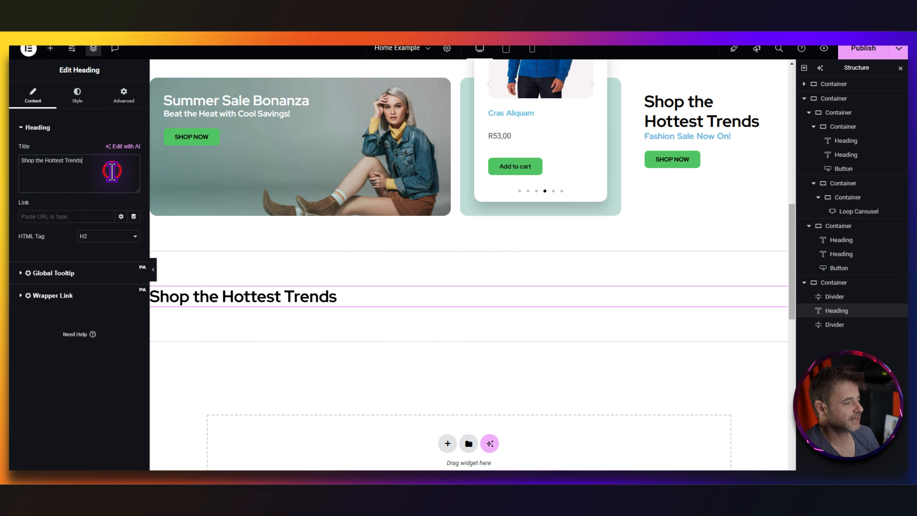
key(ctrl+a)
text(New Arrivals)
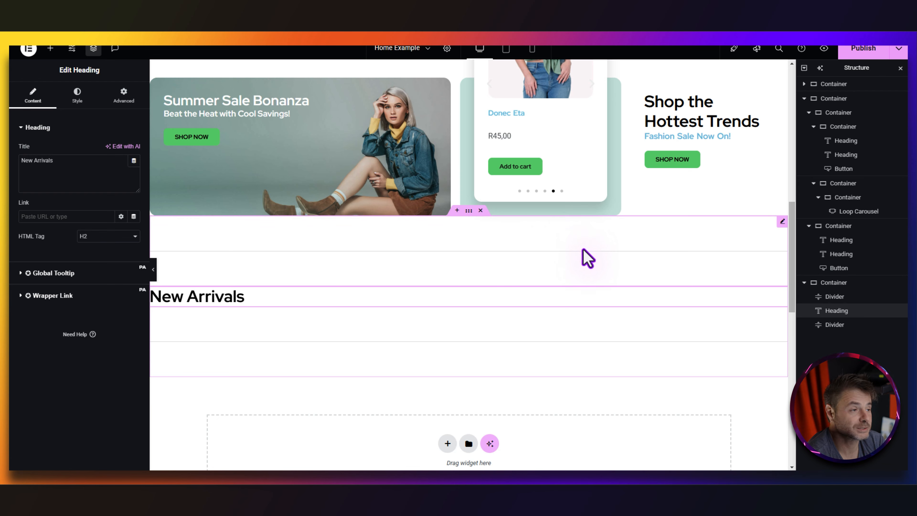
- Place a Products widget directly below the New Arrivals heading and set its desktop columns to 5
click(50, 49)
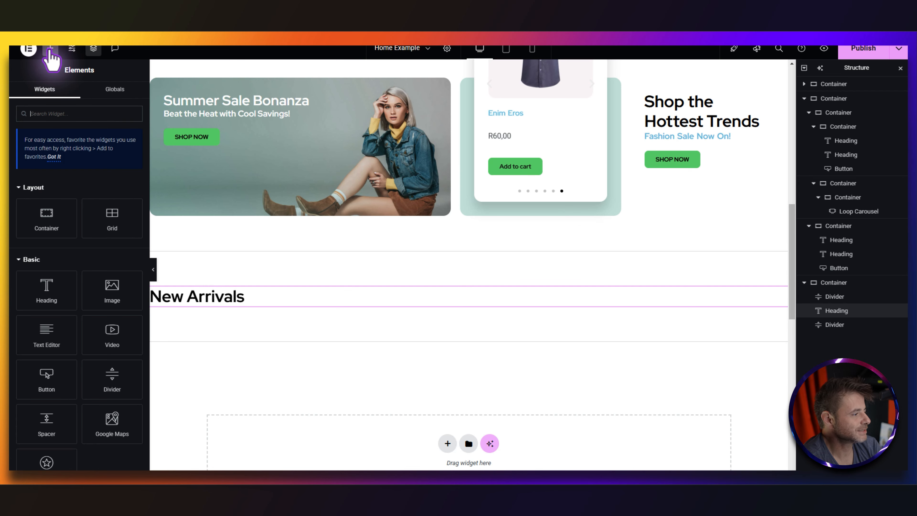
text(products)
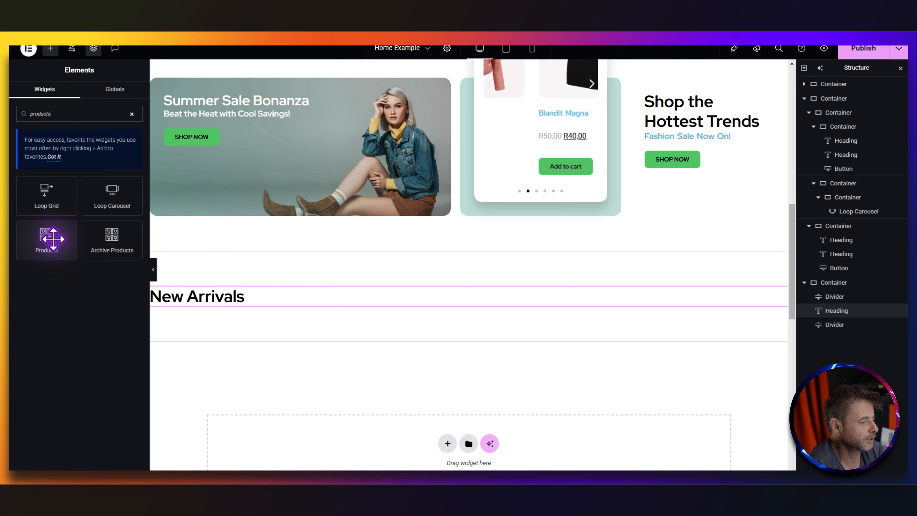
drag(50, 240, 338, 307)
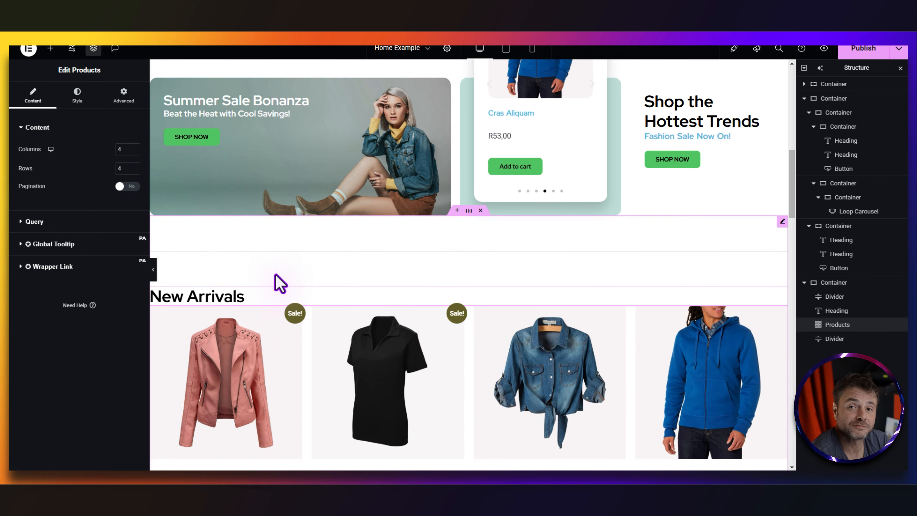
double_click(121, 148)
text(5)
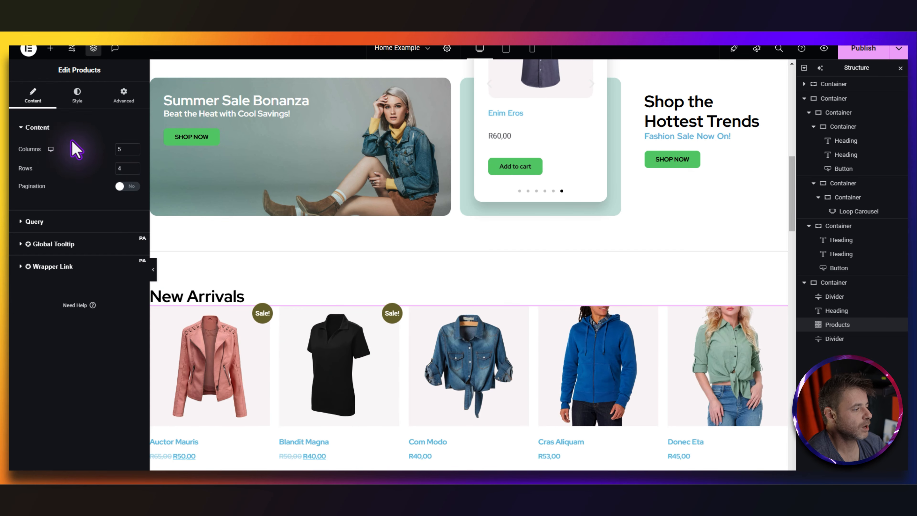
- Check the product grid's column layout on tablet and mobile, and return to the desktop view
click(51, 176)
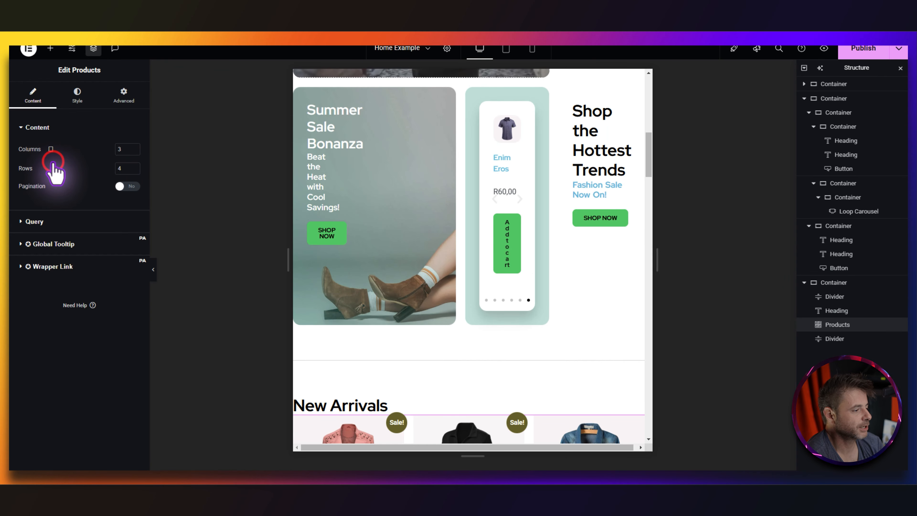
scroll(473, 289, down, 5)
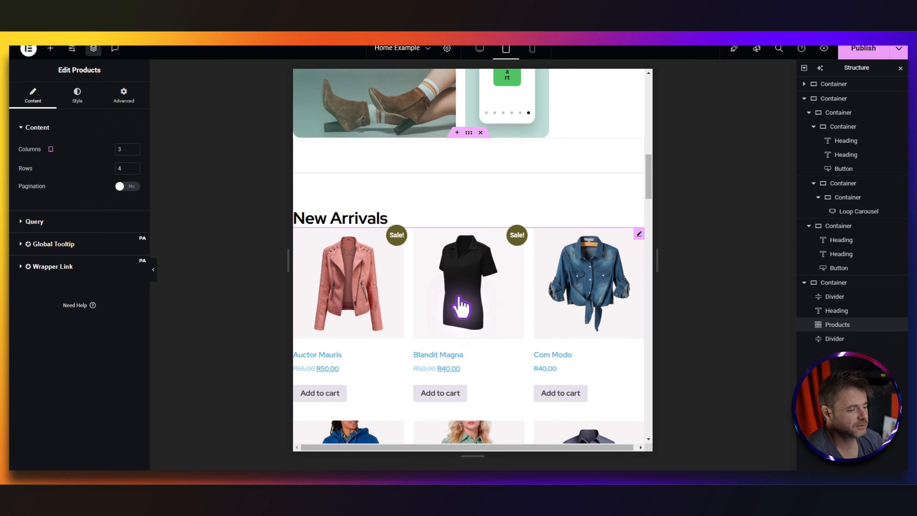
click(50, 149)
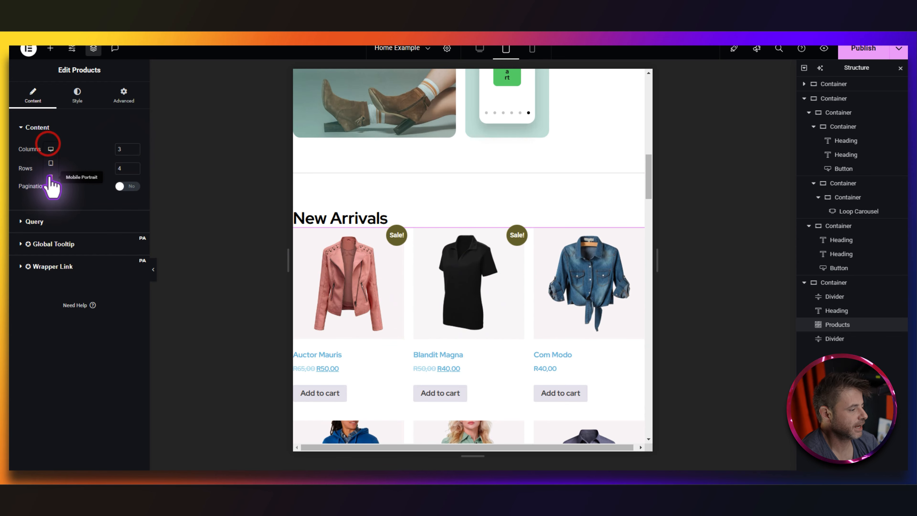
click(50, 178)
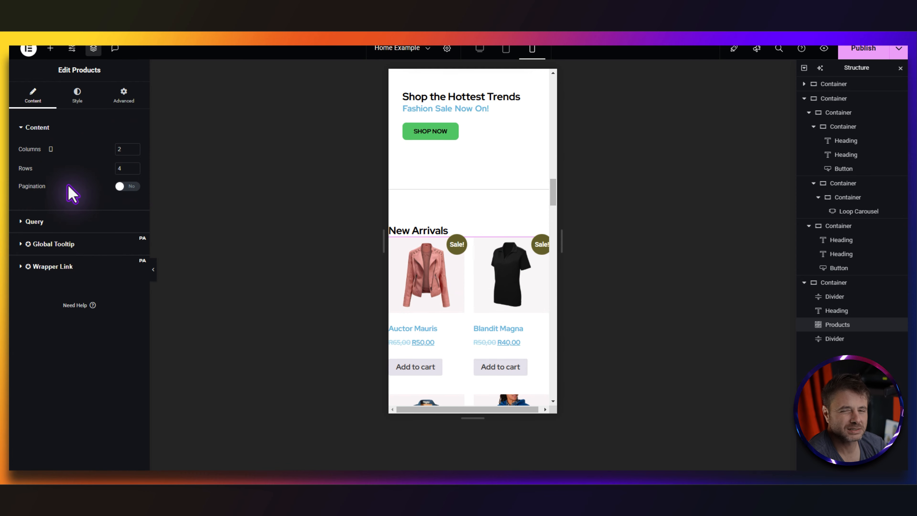
click(51, 149)
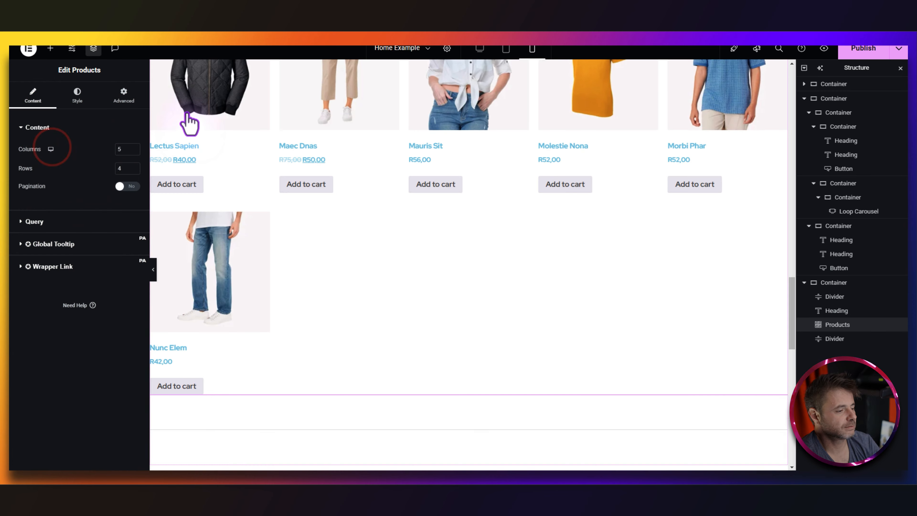
scroll(164, 149, up, 10)
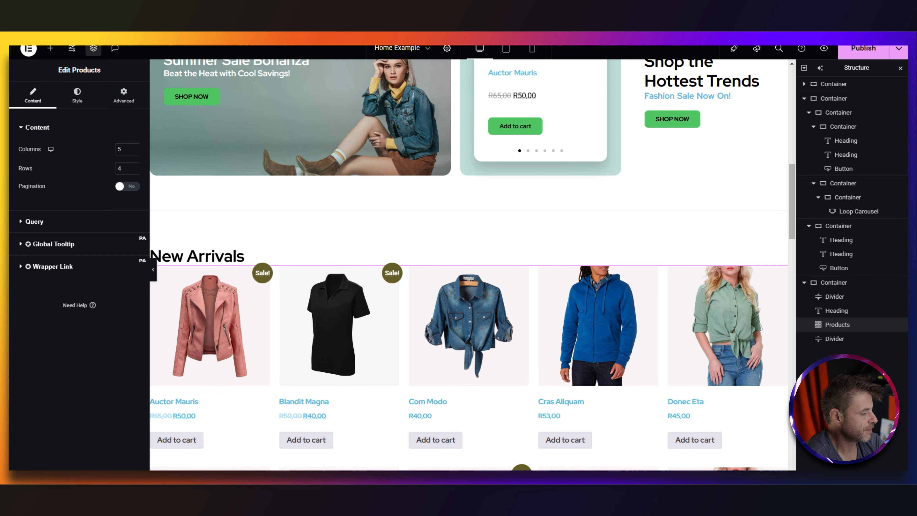
- Reduce the Products widget's number of rows and review its query settings
double_click(125, 168)
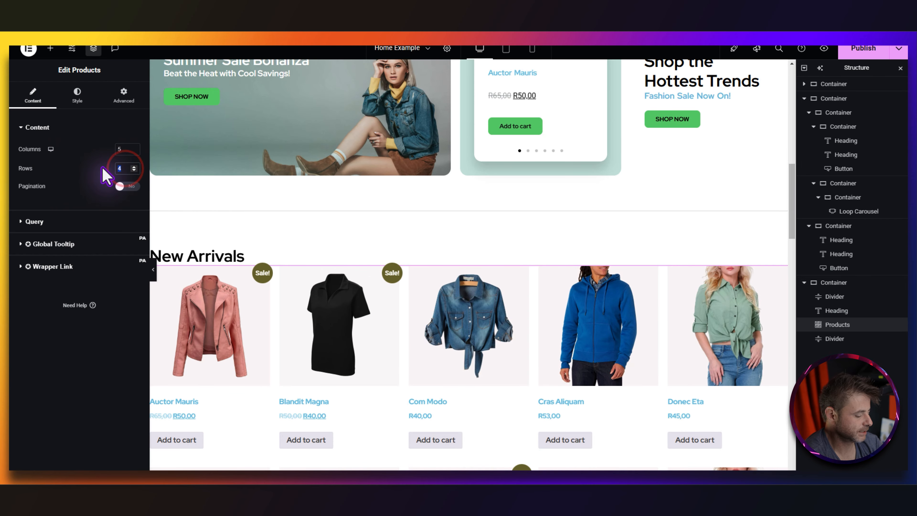
click(50, 221)
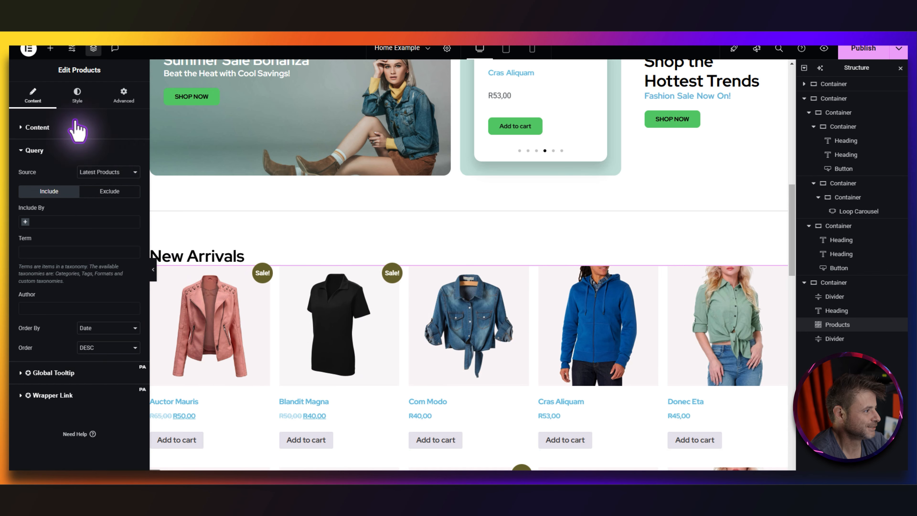
- Style the product grid with a 40 px columns gap, 75 px rows gap, 15 px image border radius and 10 px image spacing
click(77, 95)
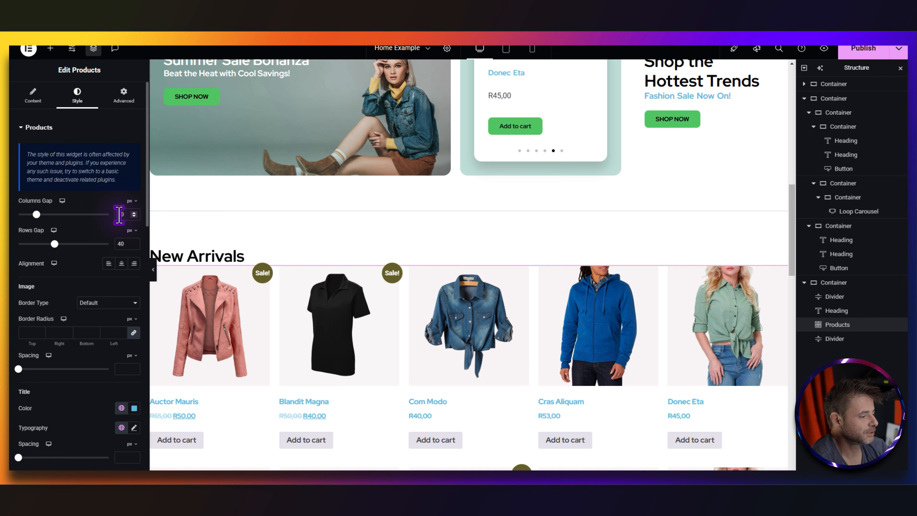
text(40)
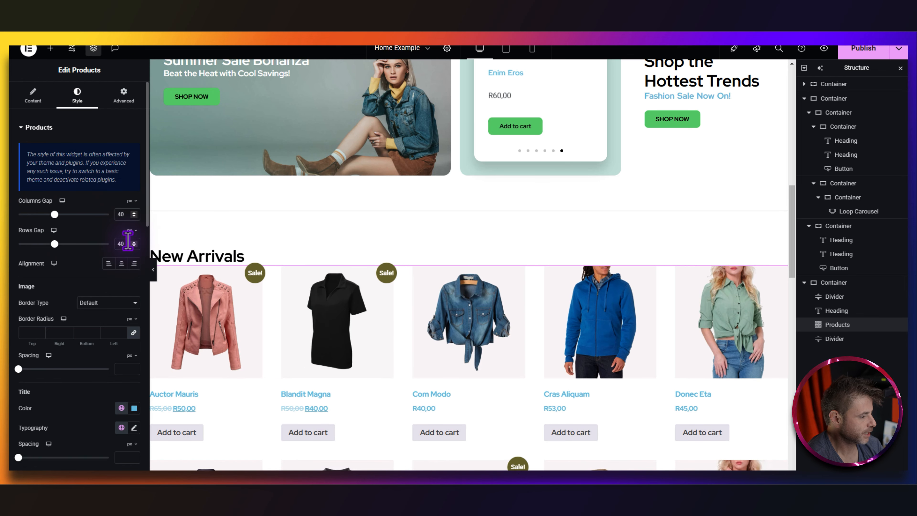
text(75)
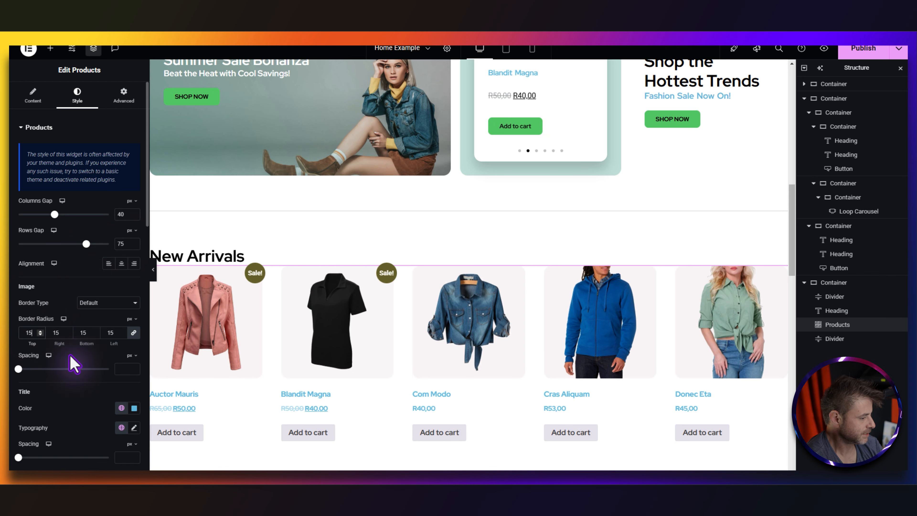
text(10)
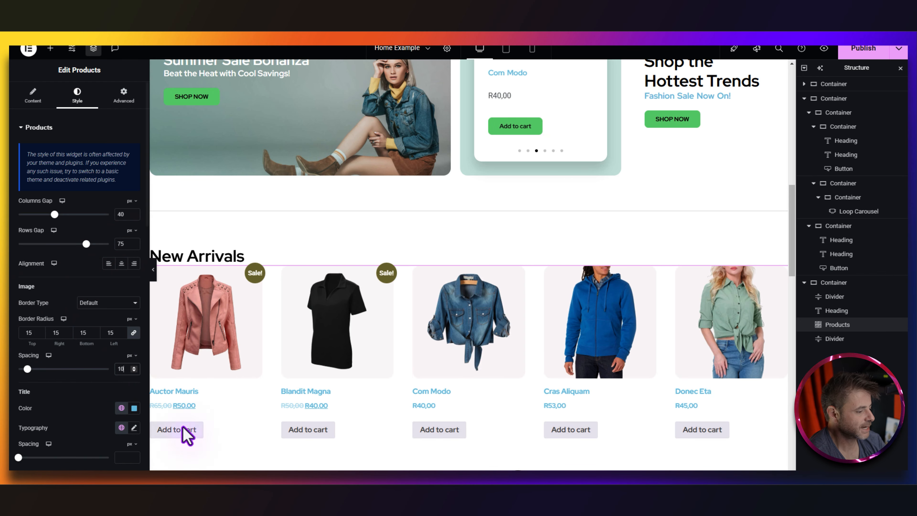
- Set the product titles' typography to a 16 px size and 600 (Semi Bold) weight
click(122, 409)
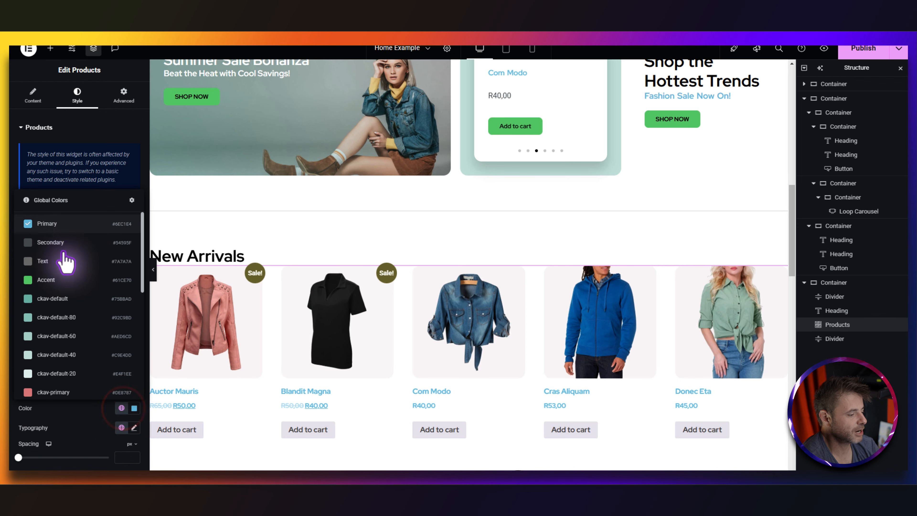
scroll(109, 397, down, 4)
click(132, 287)
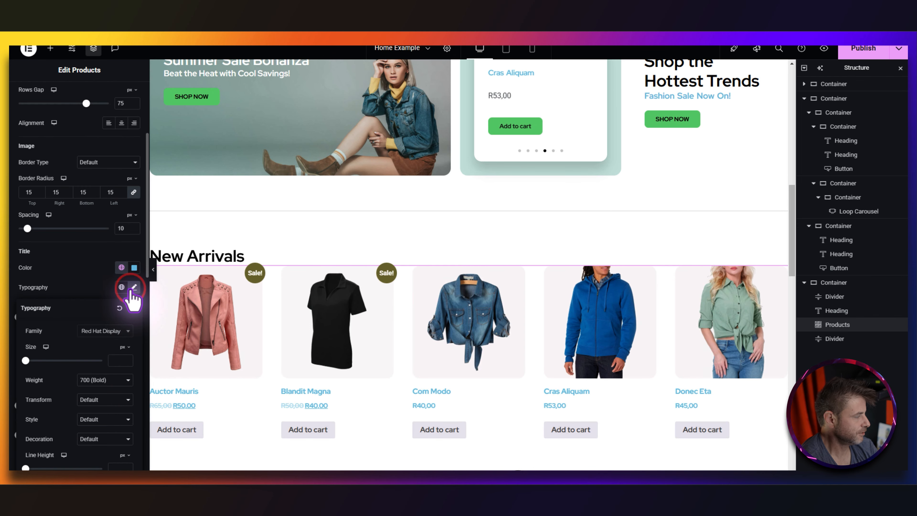
click(113, 364)
text(16)
click(102, 379)
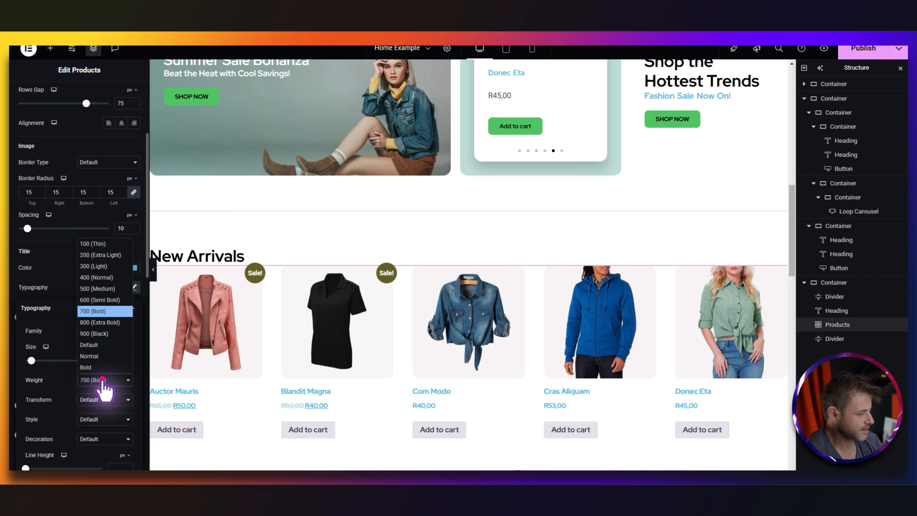
click(88, 300)
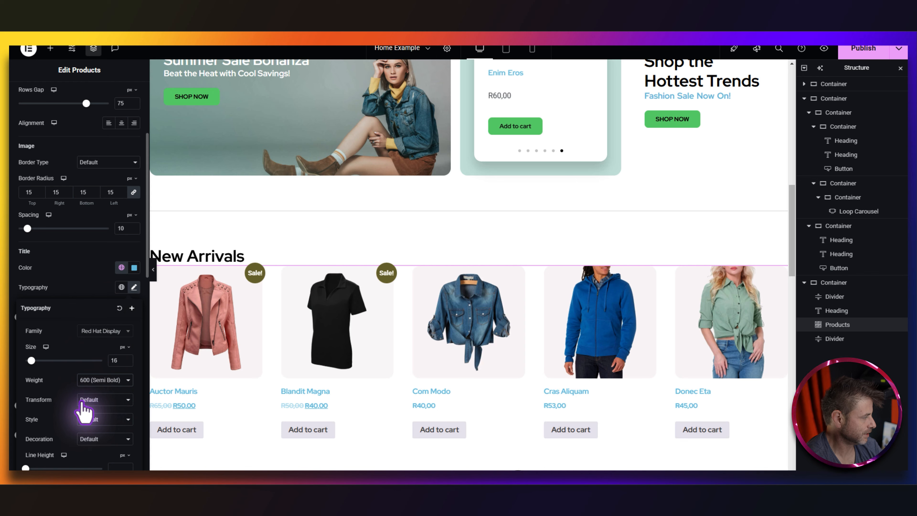
- Set the product titles' line height to 1.15 em and the title spacing to 0
scroll(79, 408, down, 3)
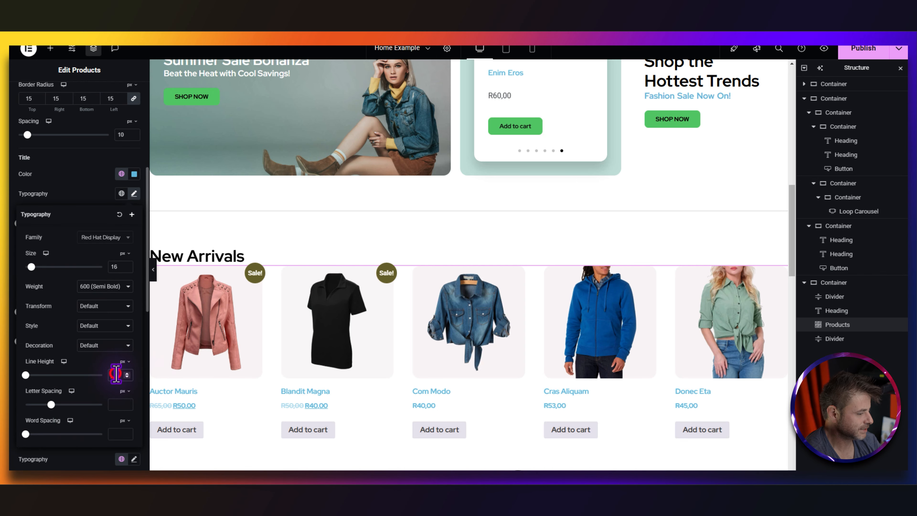
click(123, 362)
click(122, 374)
click(114, 375)
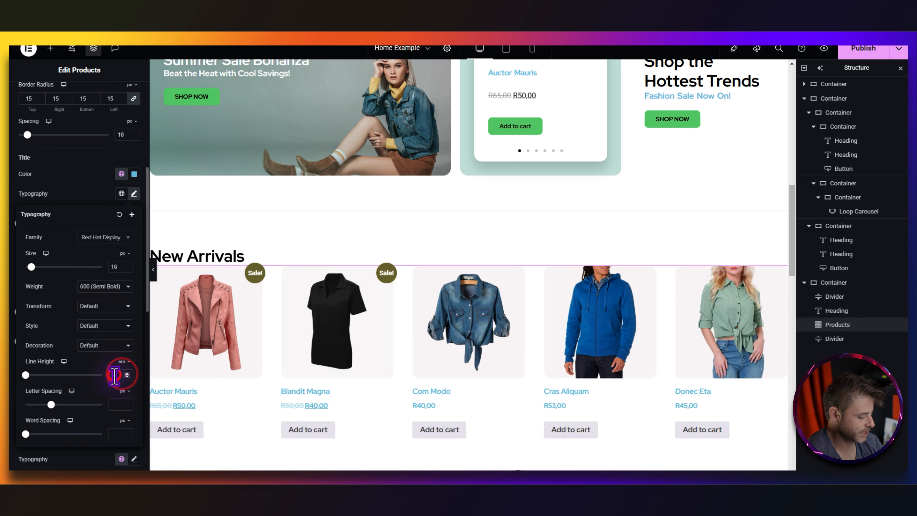
text(1.15)
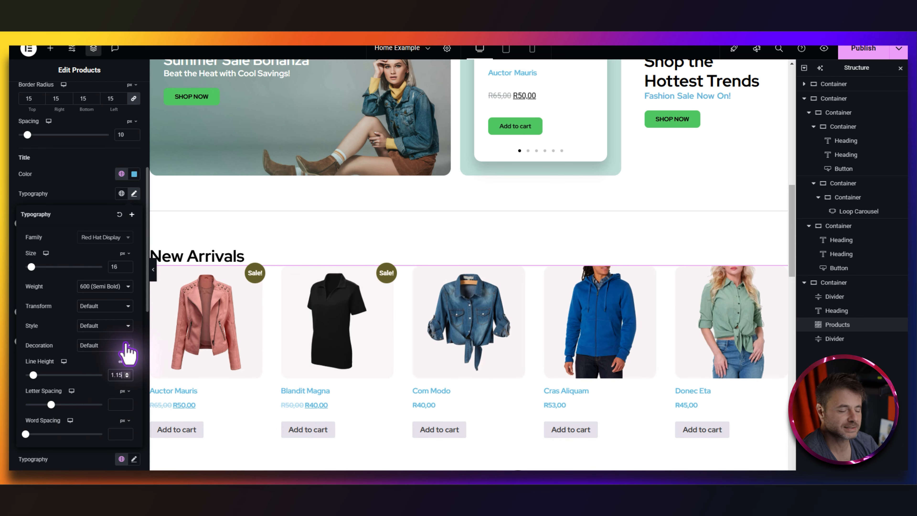
click(92, 197)
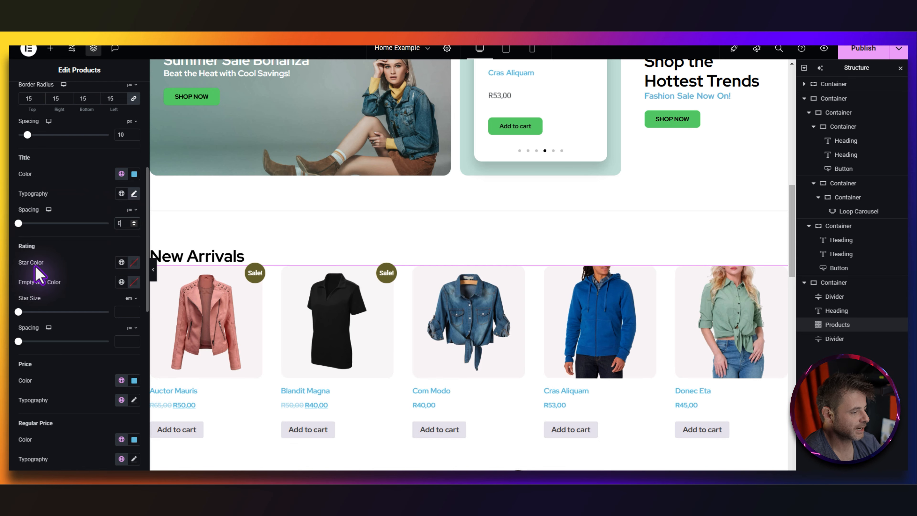
- Set the rating star color to the global color ckav-primary and the empty star color to white
click(122, 262)
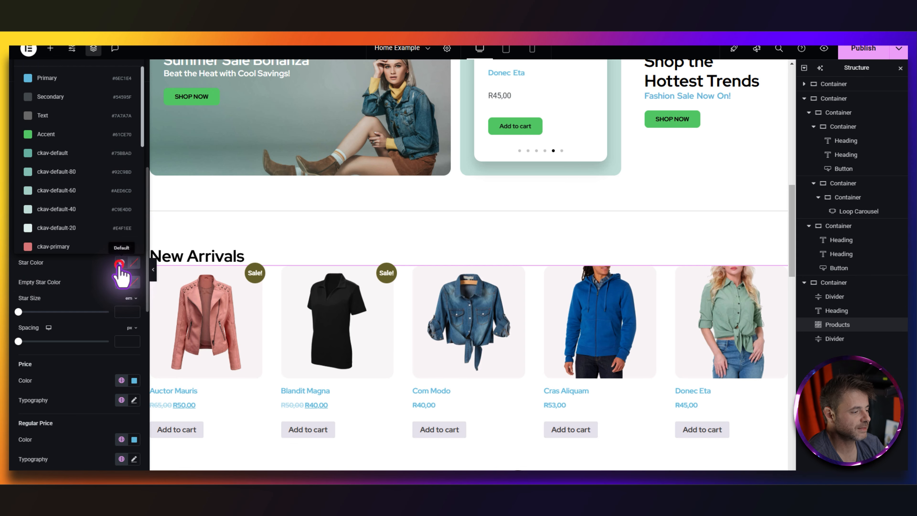
click(53, 247)
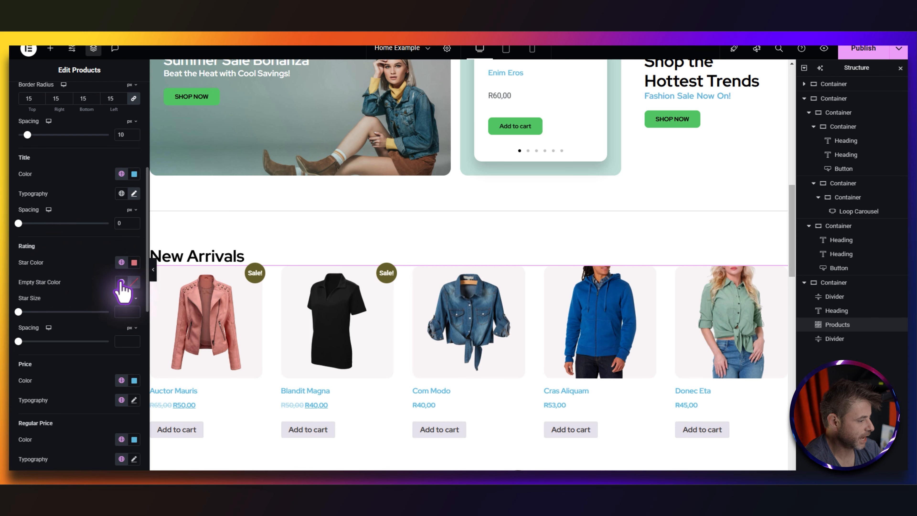
click(134, 282)
click(112, 329)
click(86, 259)
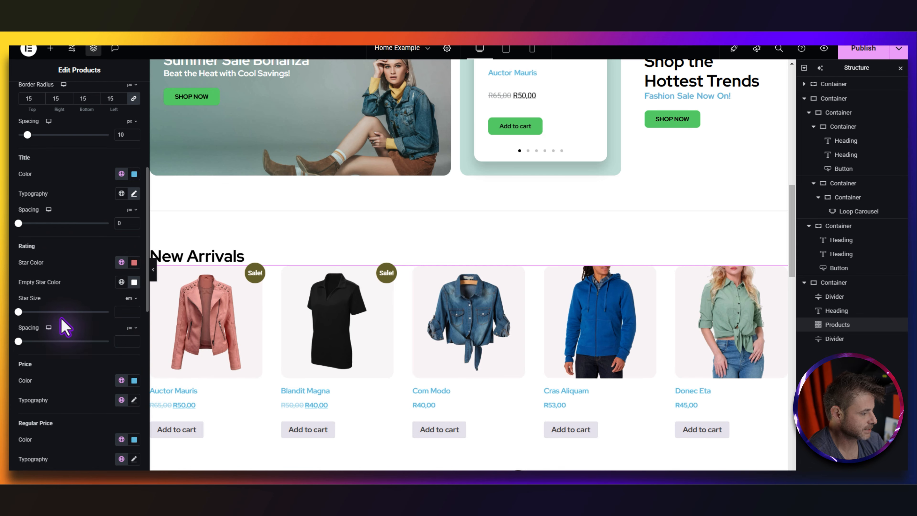
- Change the product price color to a dark grey
scroll(58, 336, down, 4)
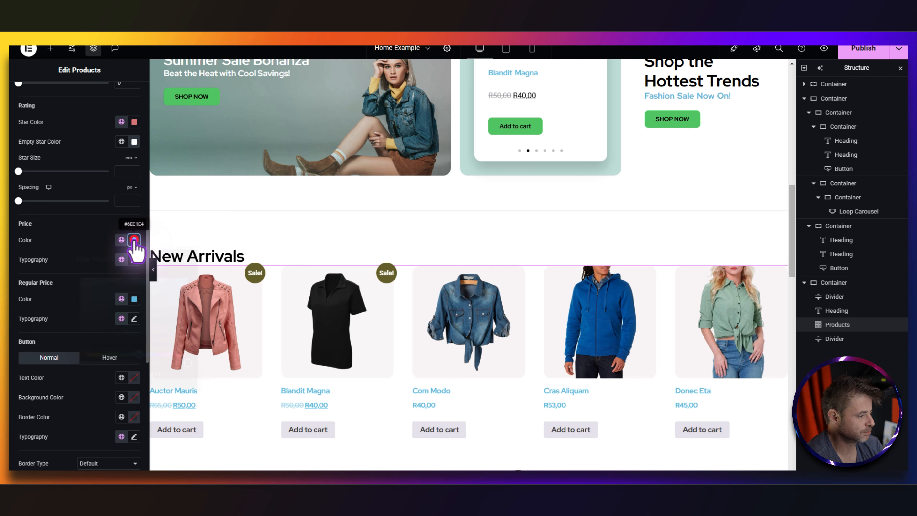
click(134, 240)
click(82, 306)
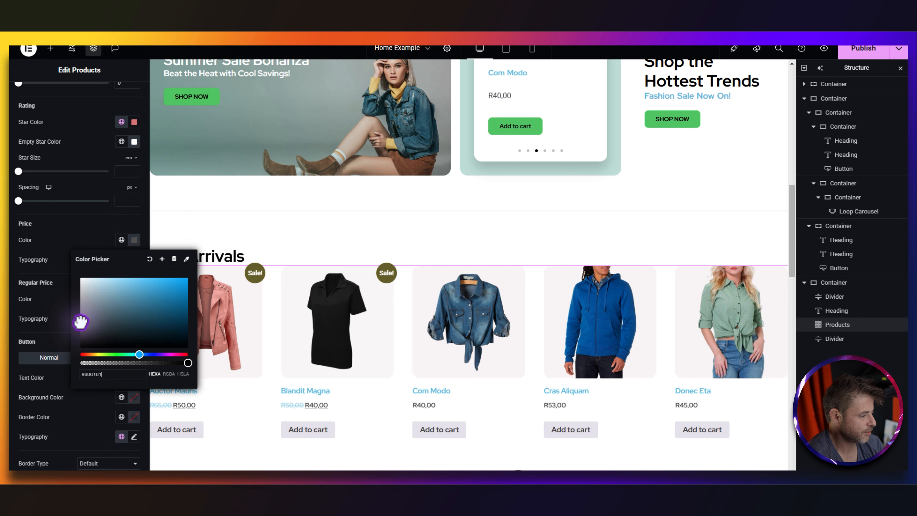
- Set the price typography to Roboto, 16 px, 400 (Normal) weight, with a line height of 1.5 em
scroll(80, 322, down, 3)
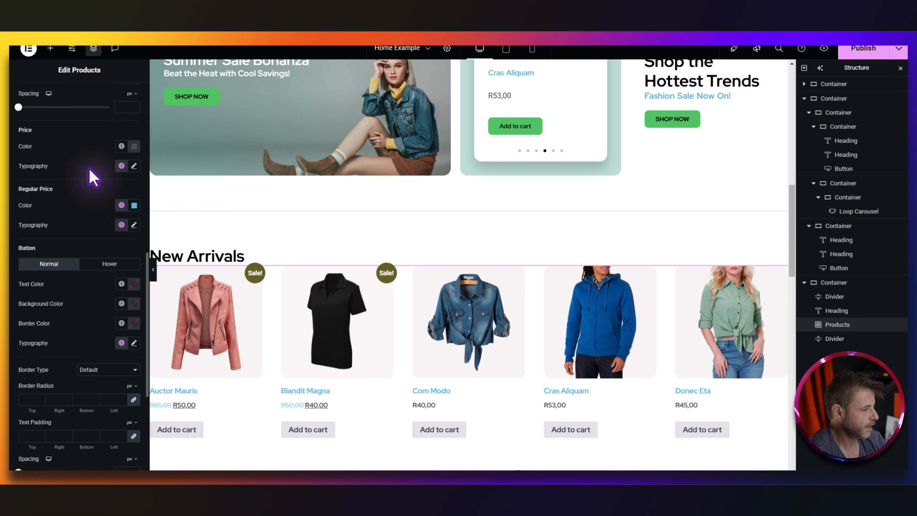
click(134, 166)
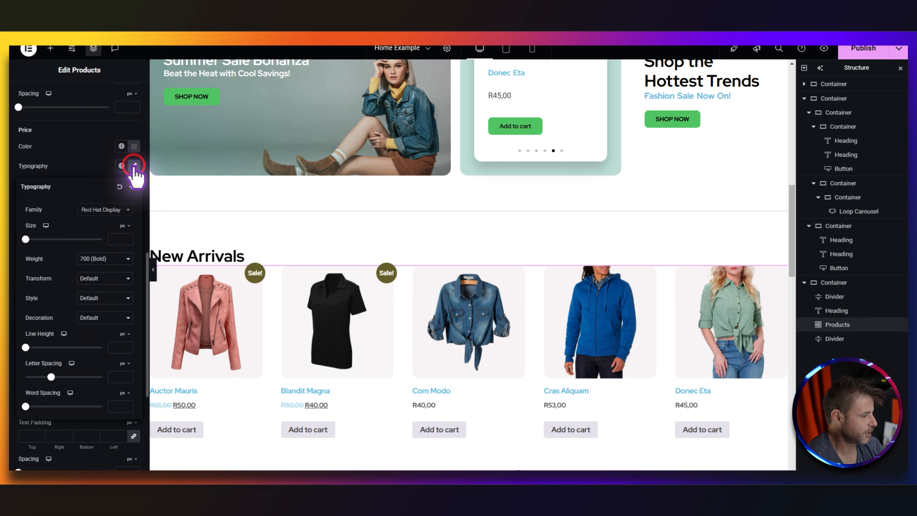
click(102, 210)
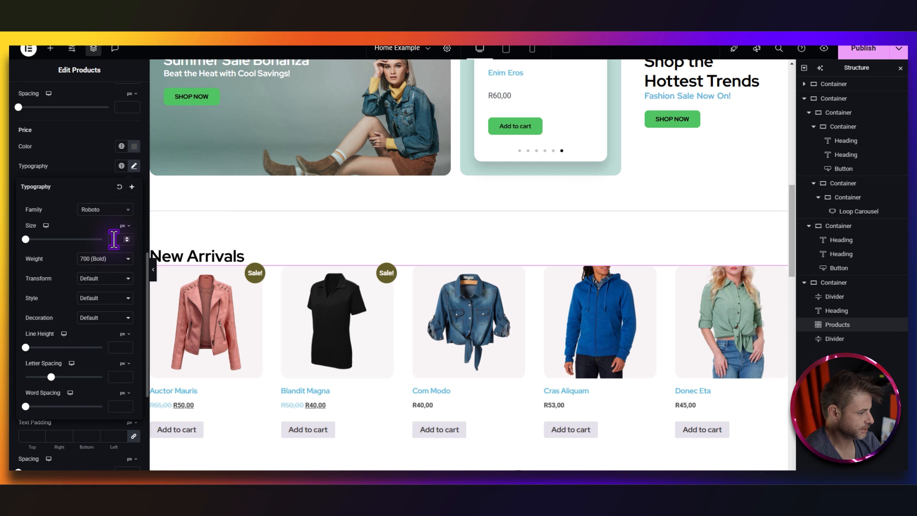
text(16)
click(105, 259)
click(91, 299)
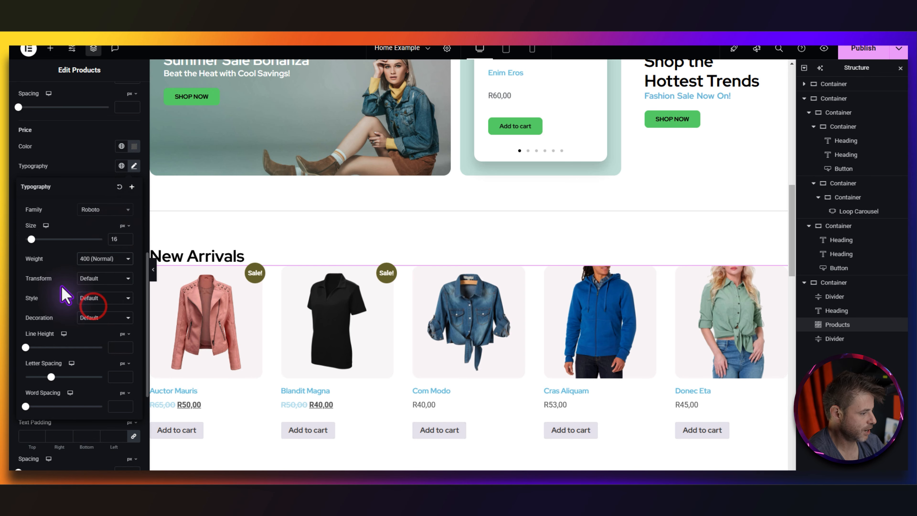
click(124, 346)
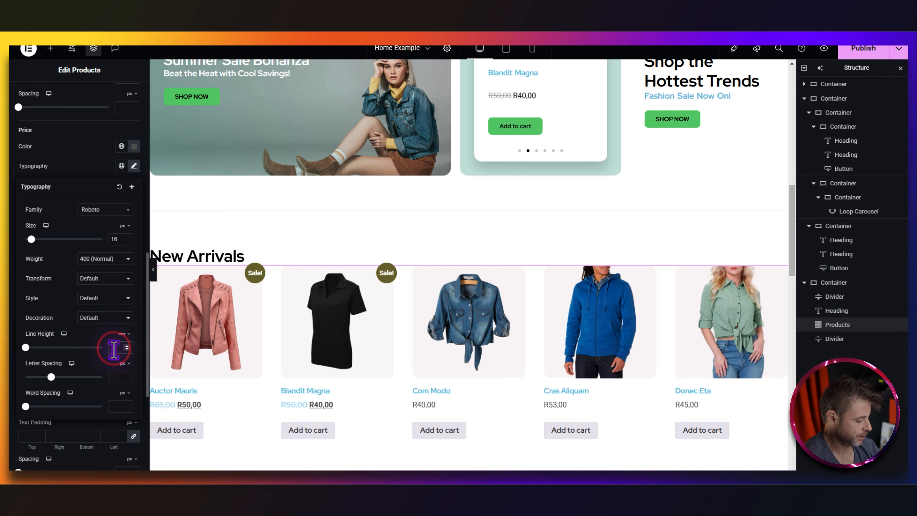
text(1.5)
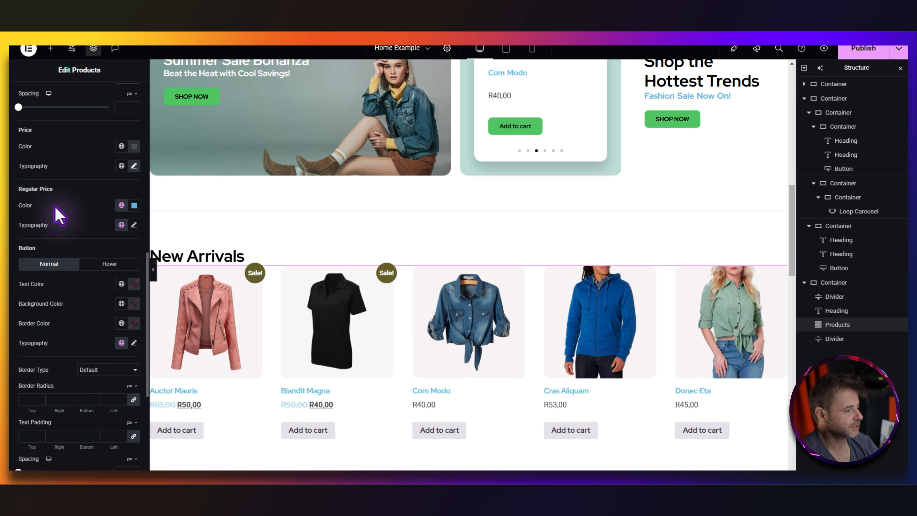
- Copy the price's dark grey color and apply it to the regular price
click(134, 146)
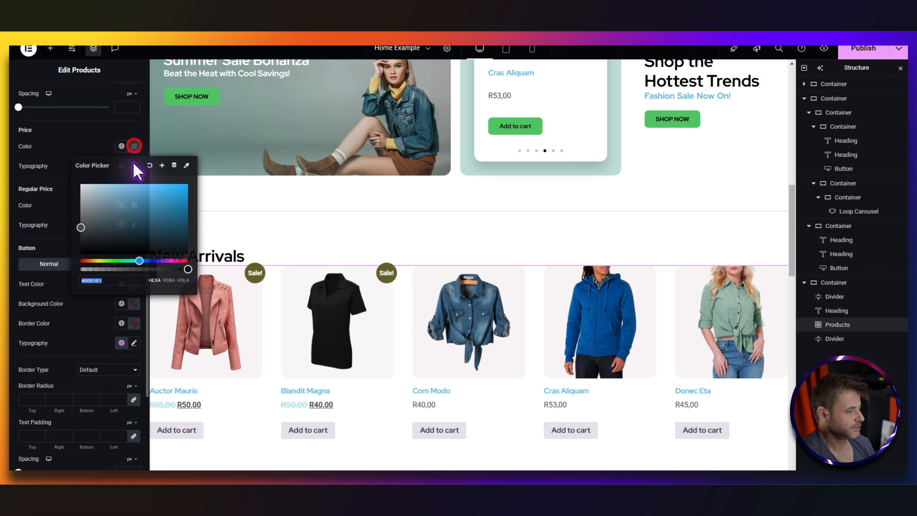
click(81, 139)
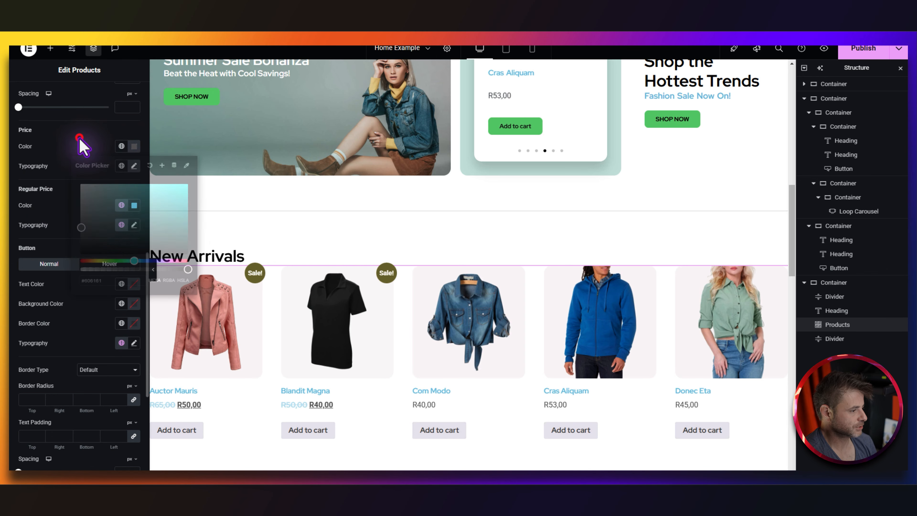
click(133, 205)
click(88, 197)
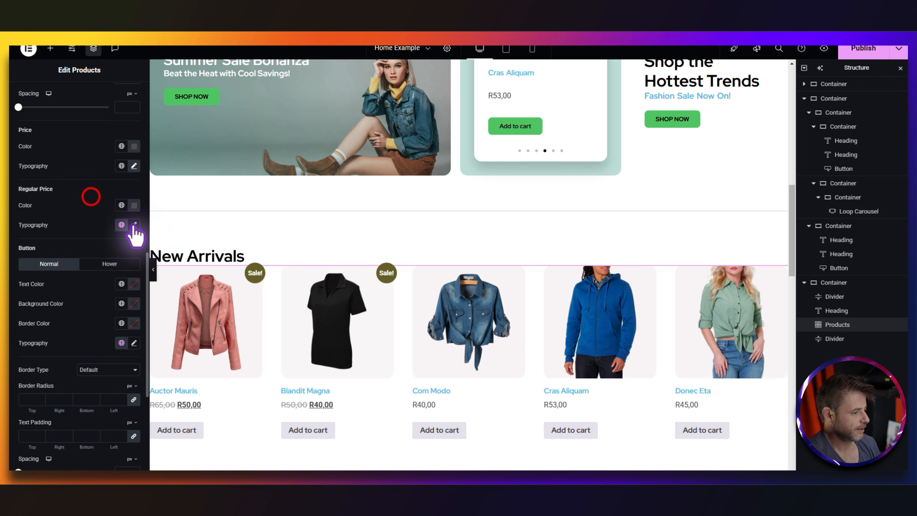
- Set the regular price typography to Roboto, 16 px, 400 (Normal) weight, and give it a line height in em
click(134, 225)
click(108, 268)
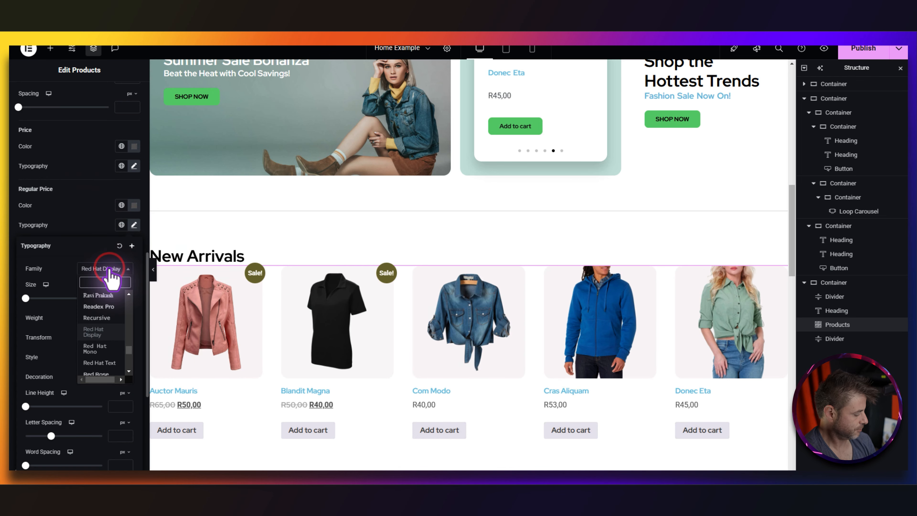
click(120, 298)
text(16)
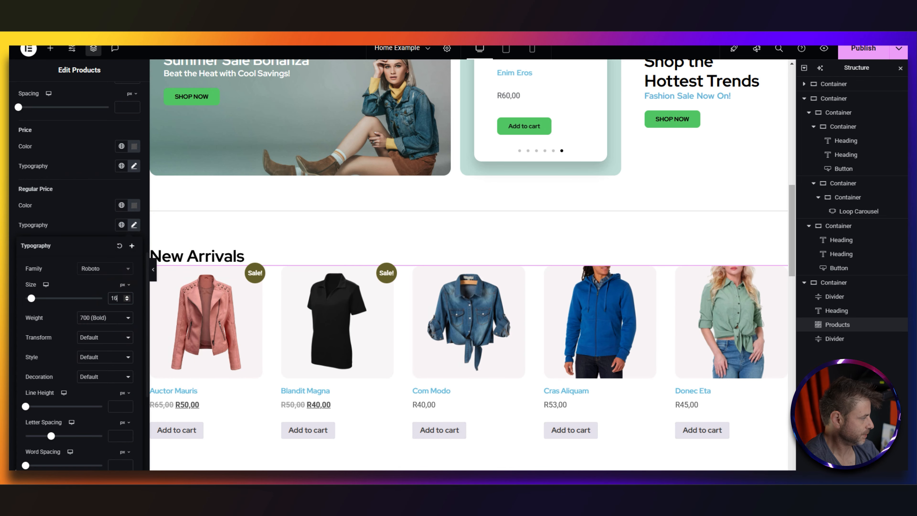
click(111, 313)
click(94, 364)
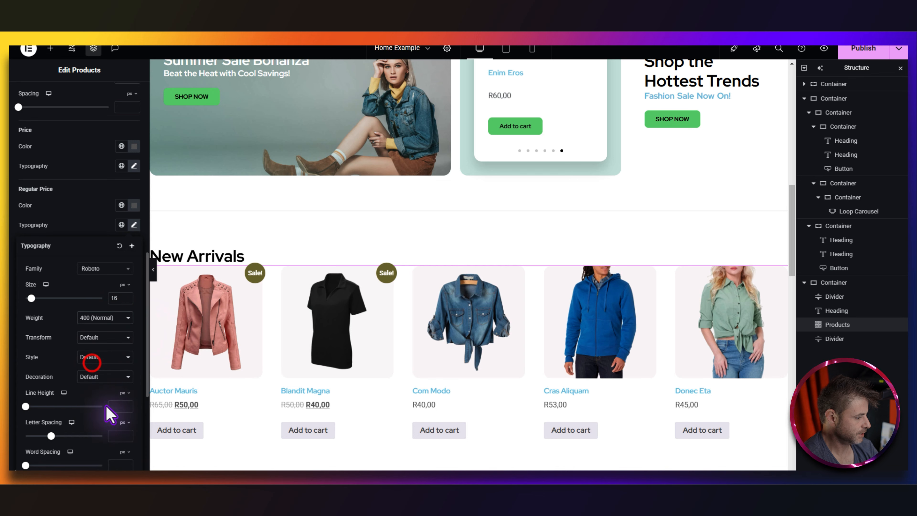
click(123, 403)
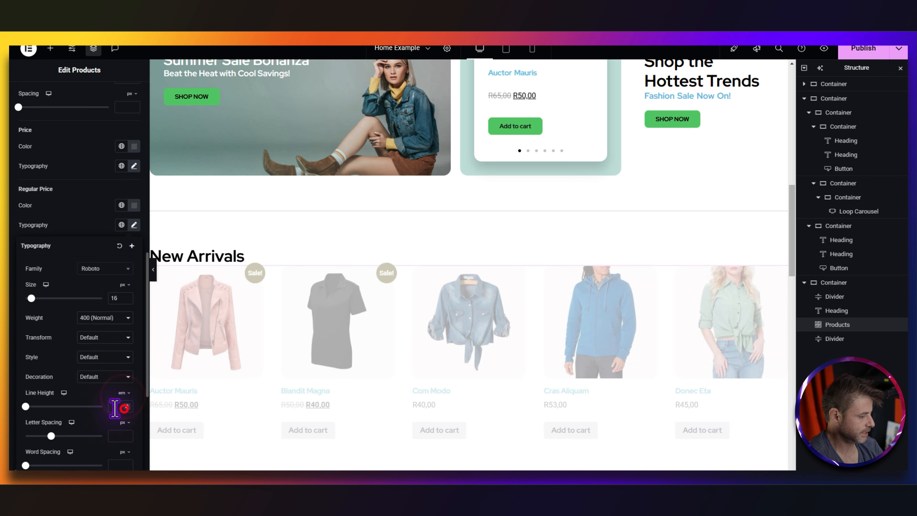
text(1)
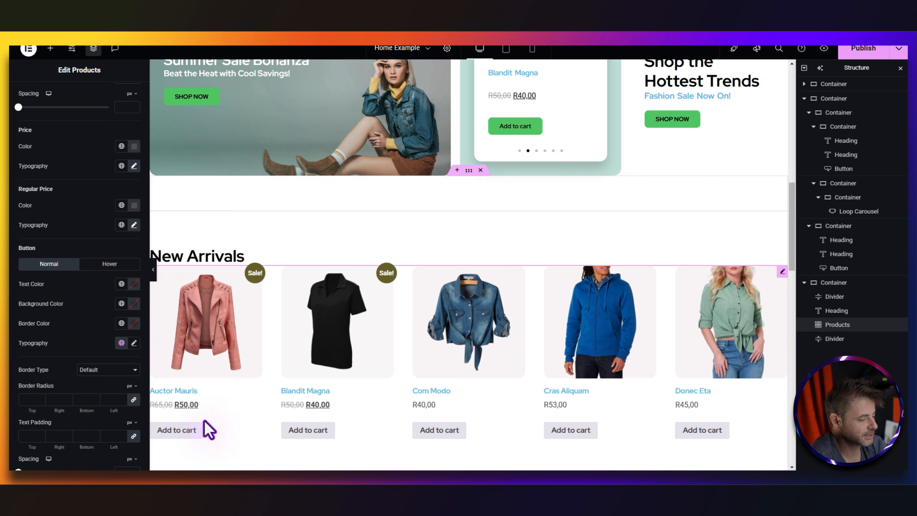
- Give the Add to cart buttons black text and the global color ckav-default-40 as background
click(133, 283)
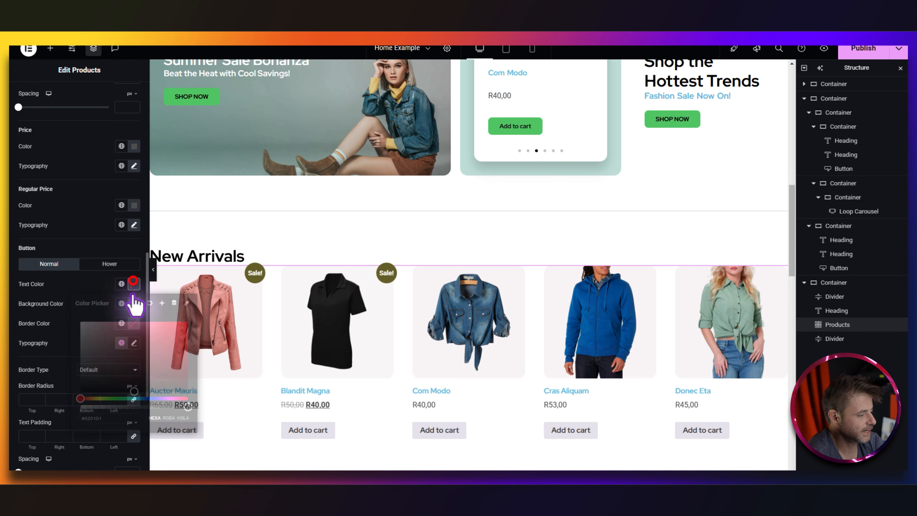
click(121, 304)
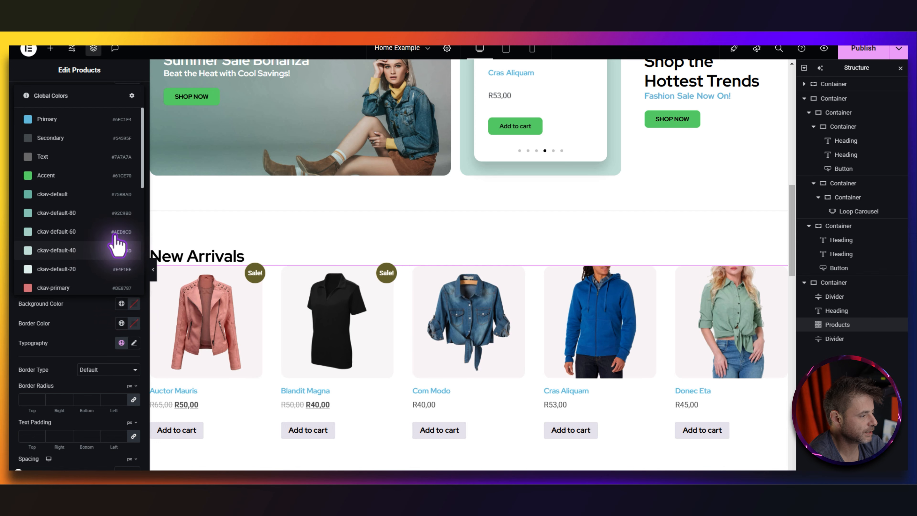
click(85, 250)
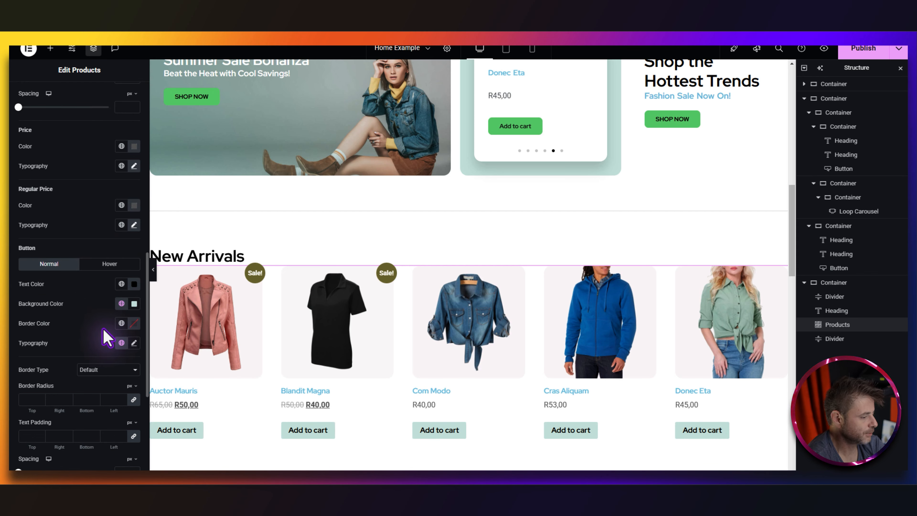
- Set the Add to cart buttons' typography to a 14 px size and 600 (Semi Bold) weight
click(134, 343)
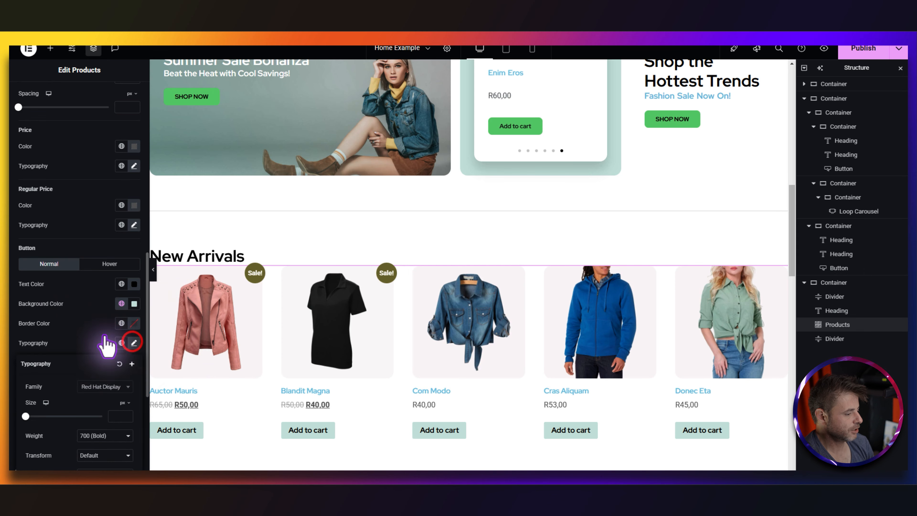
scroll(94, 343, down, 4)
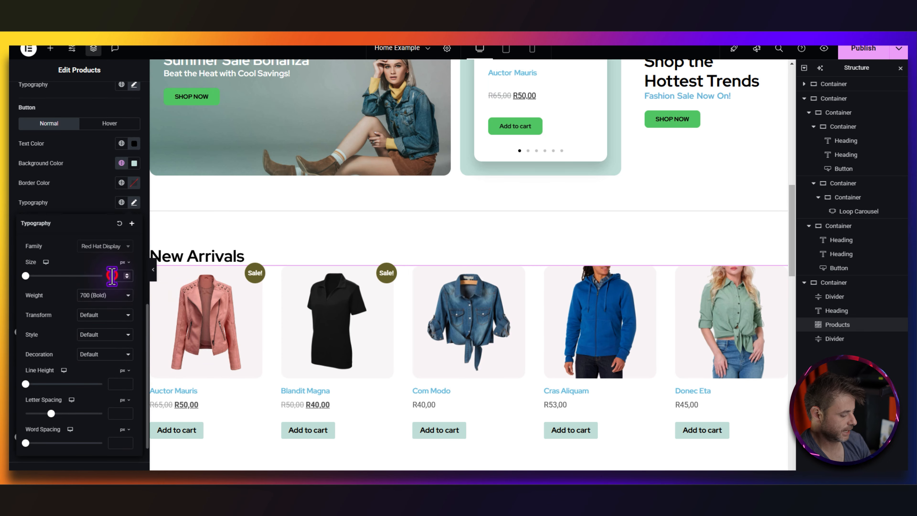
click(112, 275)
text(14)
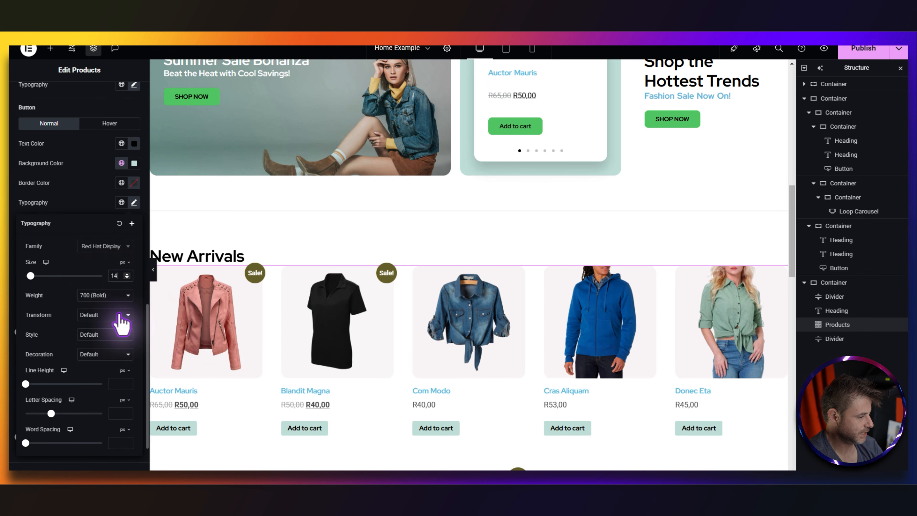
click(105, 295)
click(94, 363)
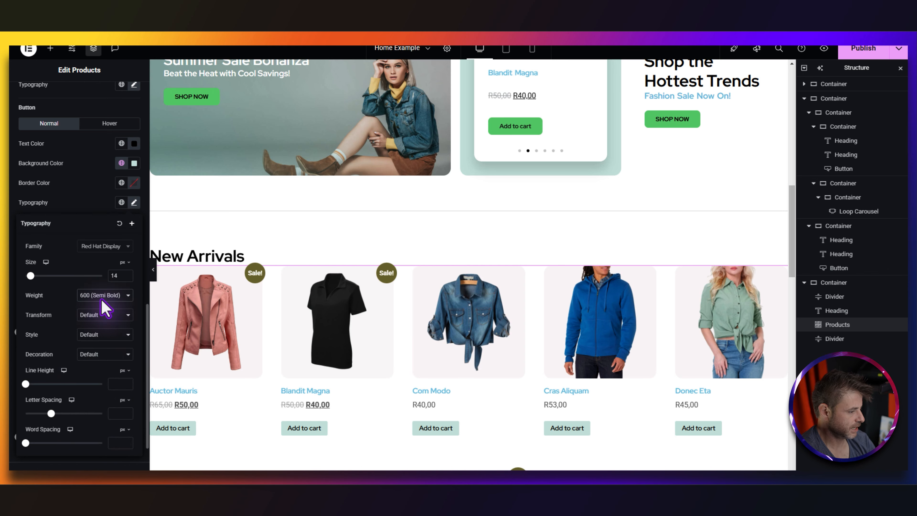
click(105, 135)
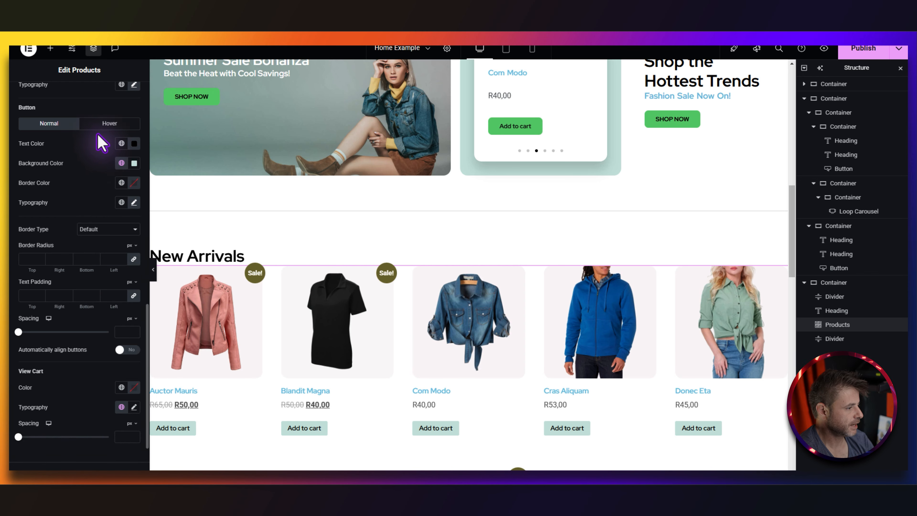
- Give the Add to cart buttons' hover state white text and the global color ckav-default as background
click(108, 124)
click(134, 143)
drag(123, 204, 61, 160)
click(73, 136)
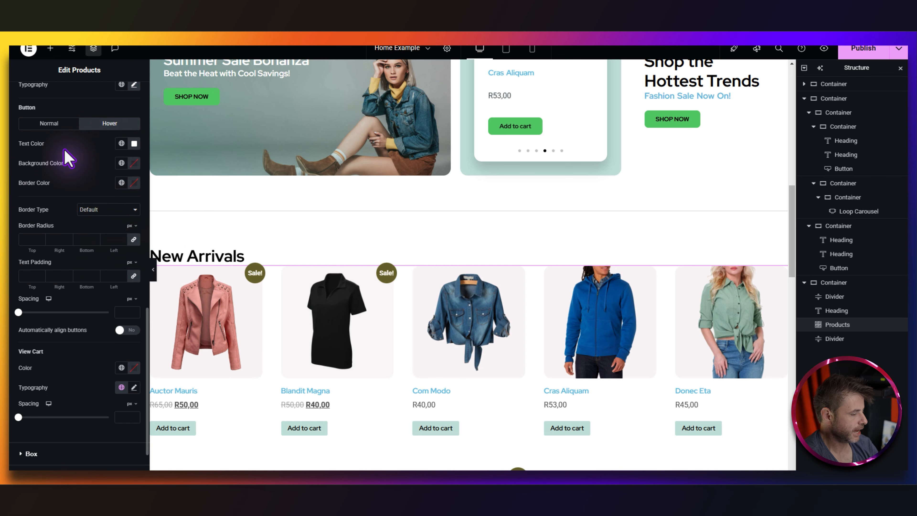
click(122, 163)
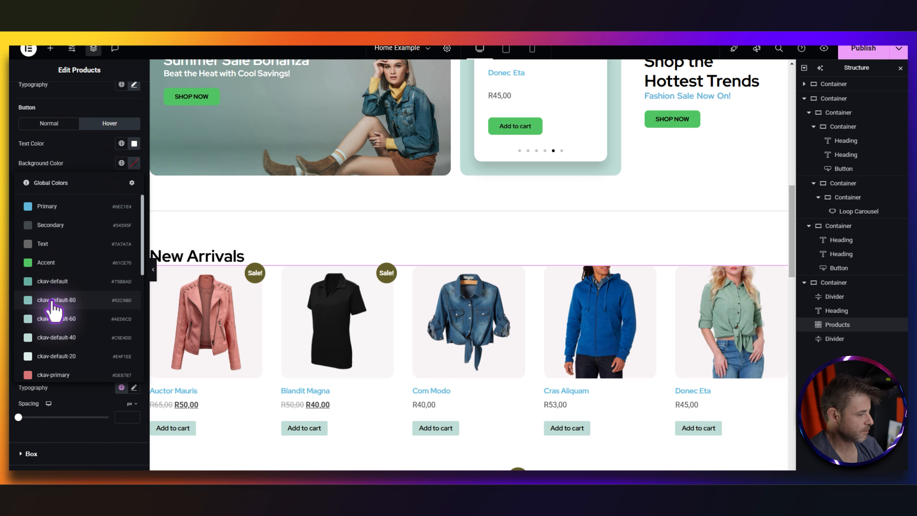
click(59, 284)
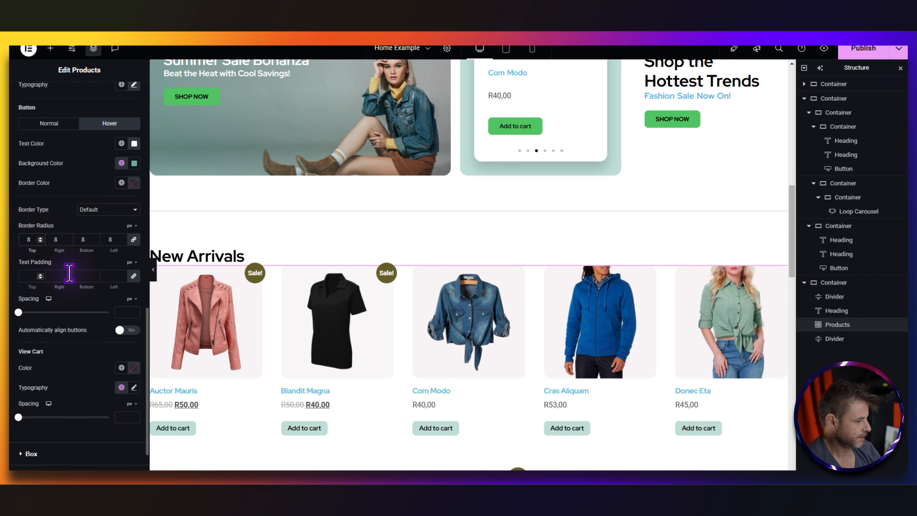
- Set the Add to cart buttons' border radius to 8 px, unlinked text padding to 5, 20, 5 and 20 px, and spacing to 5 px
click(132, 275)
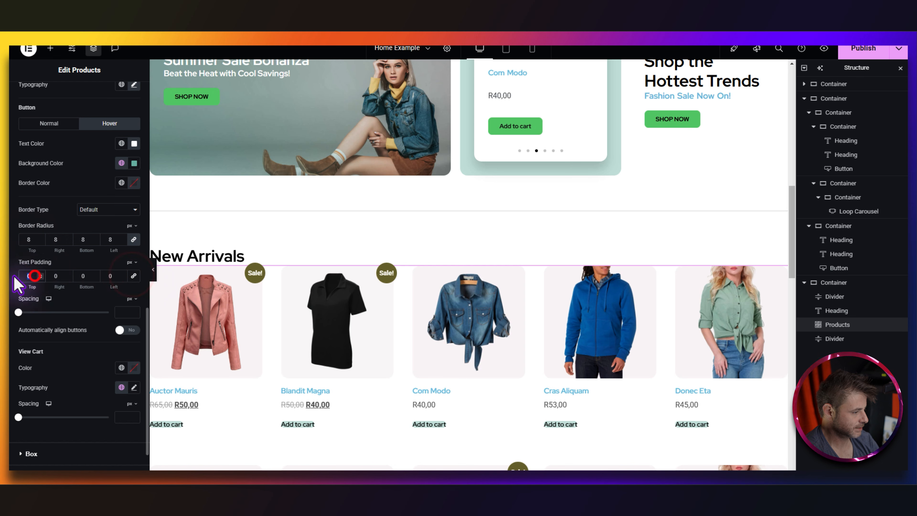
text(5)
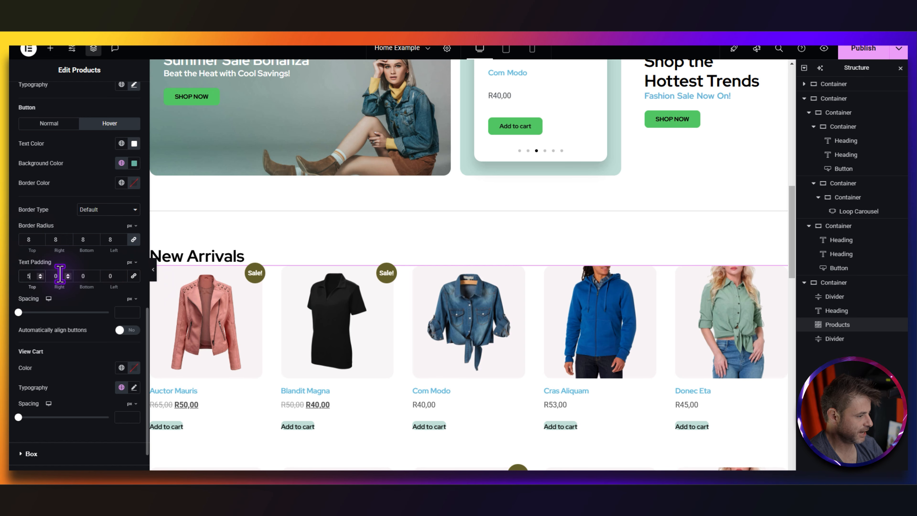
text(20)
click(83, 275)
text(5)
click(105, 275)
text(20)
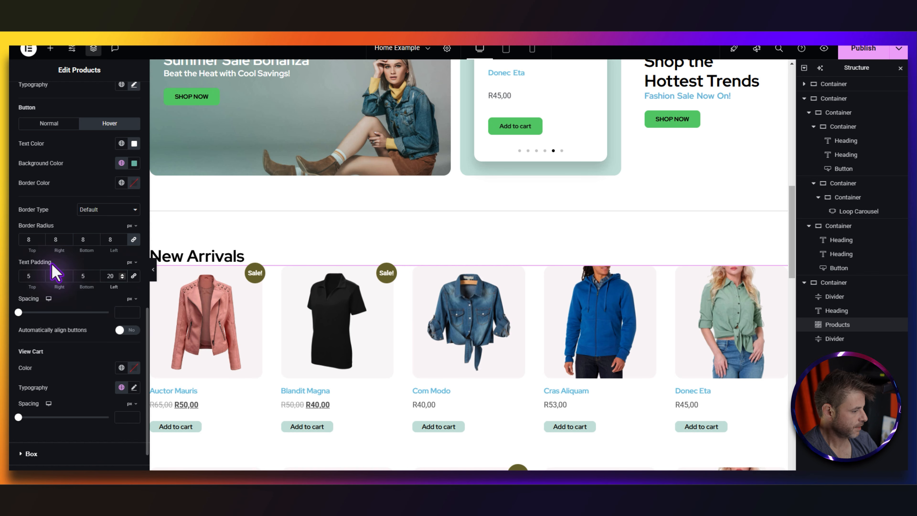
click(125, 311)
text(5)
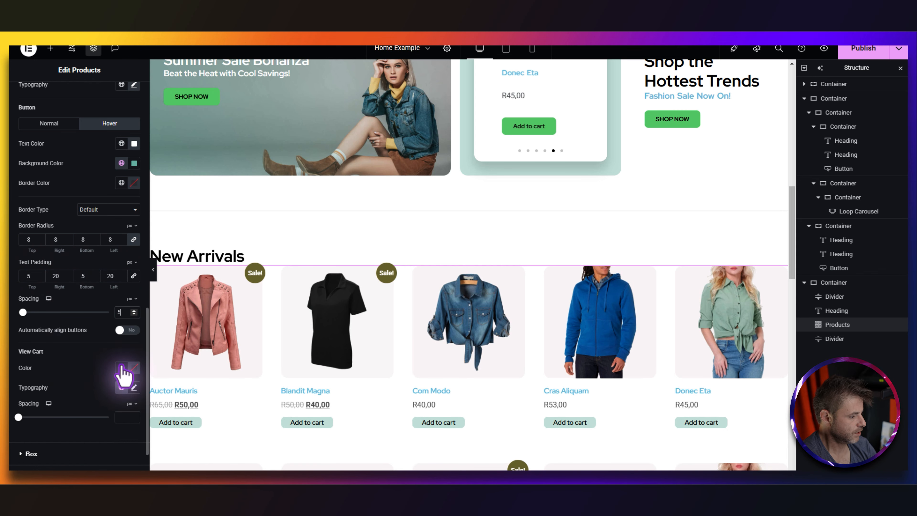
click(135, 387)
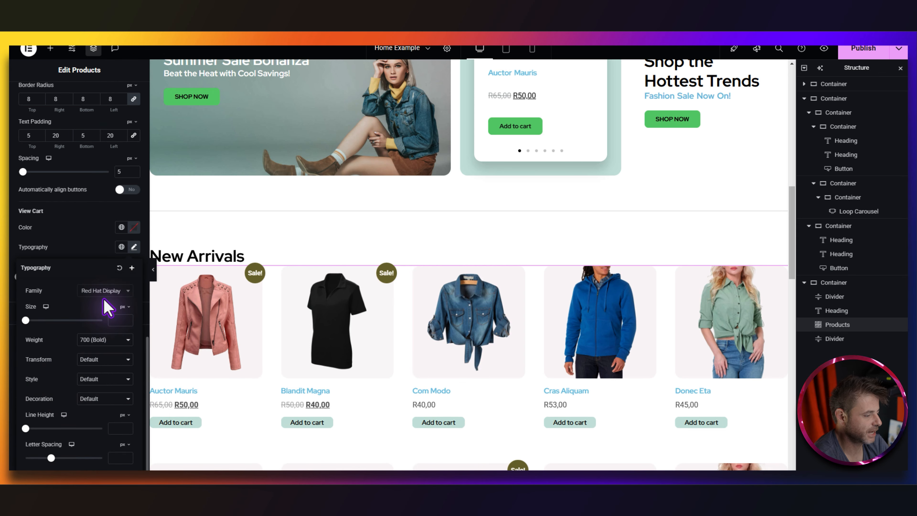
click(93, 231)
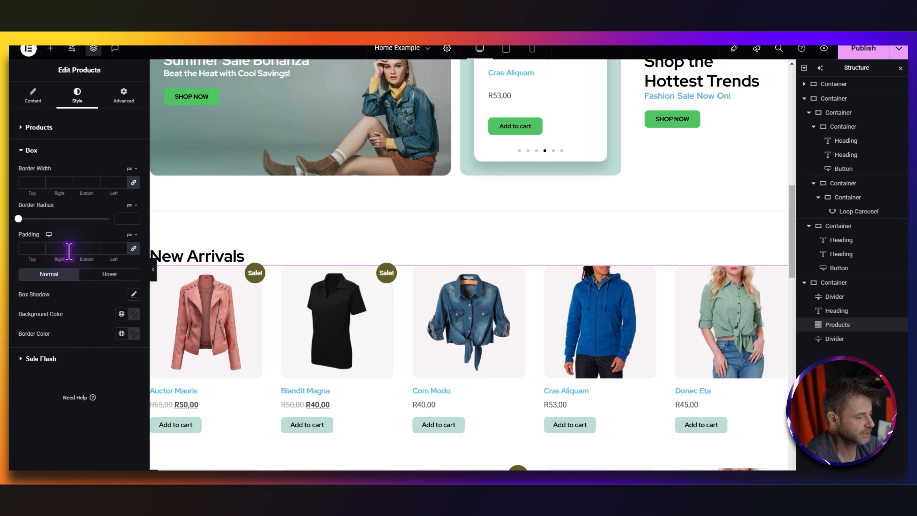
- Give the products' Sale Flash badge white text and the global color ckav-primary as background
click(34, 358)
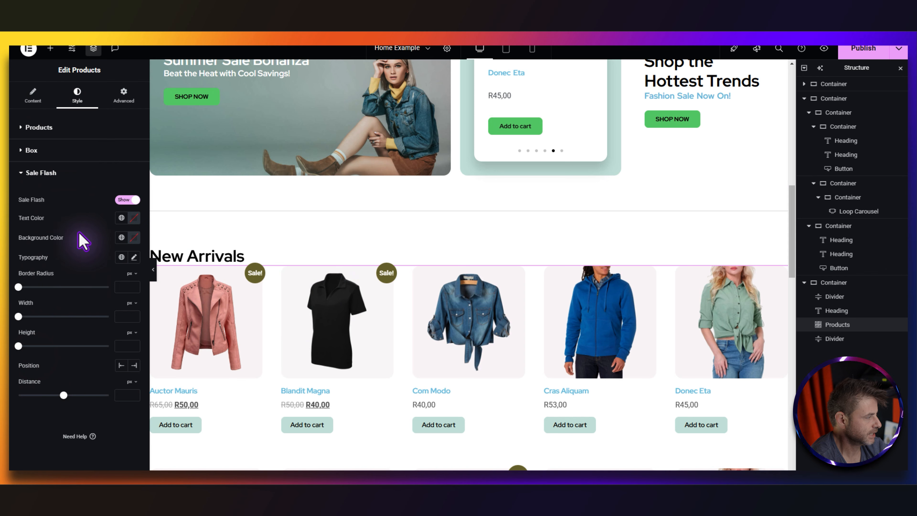
click(134, 218)
drag(127, 285, 65, 237)
click(89, 214)
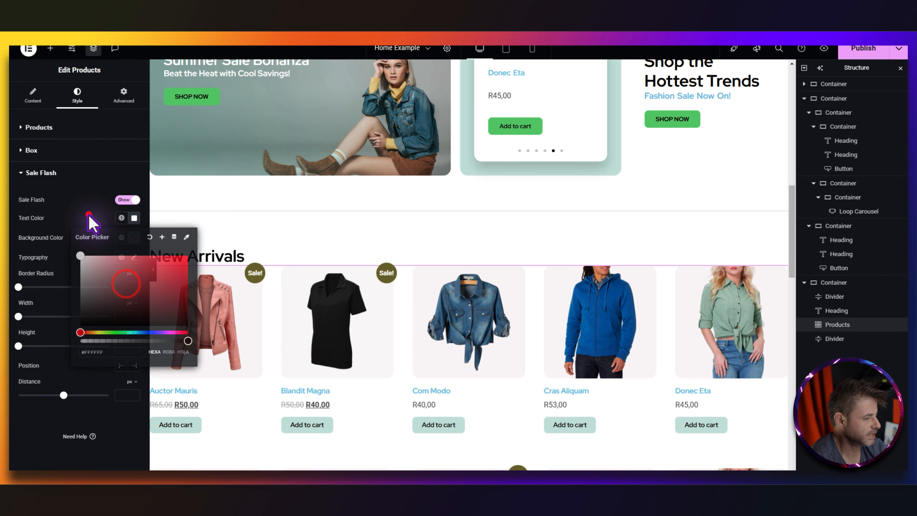
click(122, 238)
click(45, 449)
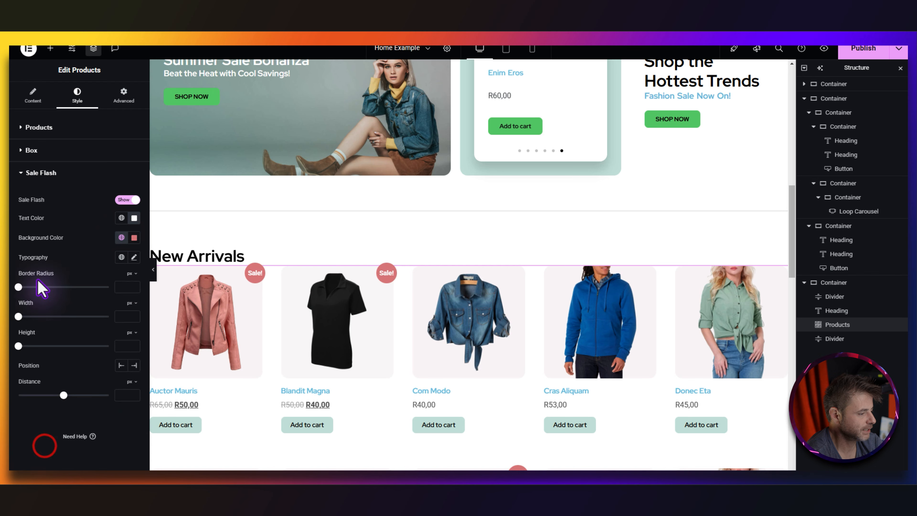
- Customize the sale badge's typography with a font family, a 14 px size, a font weight and a line height
click(133, 257)
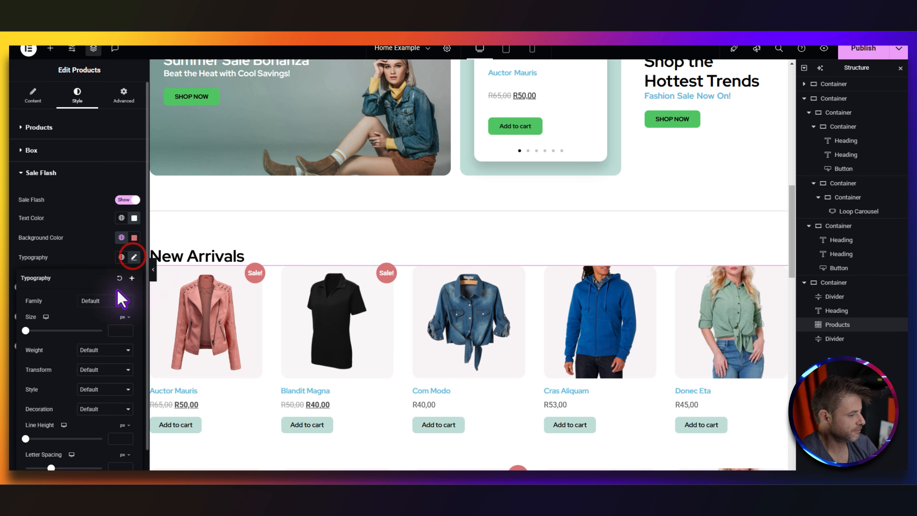
click(109, 301)
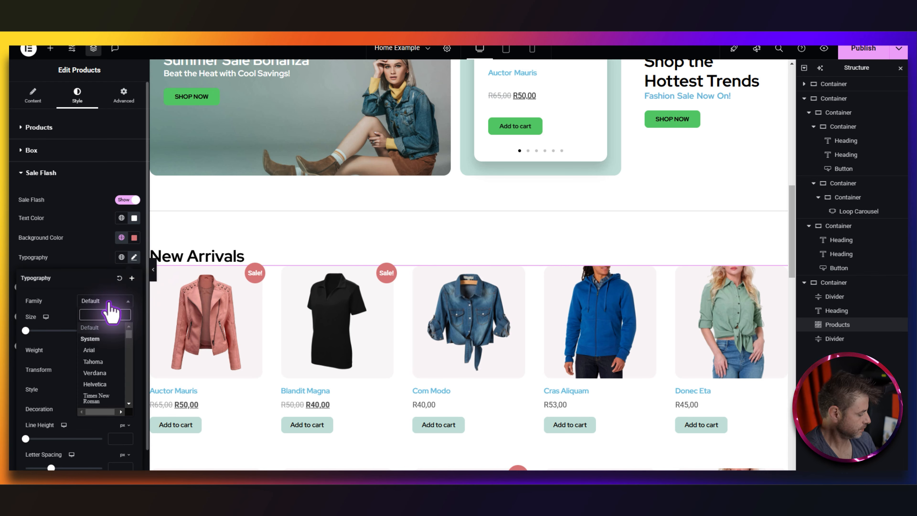
click(96, 340)
click(116, 333)
text(14)
click(109, 351)
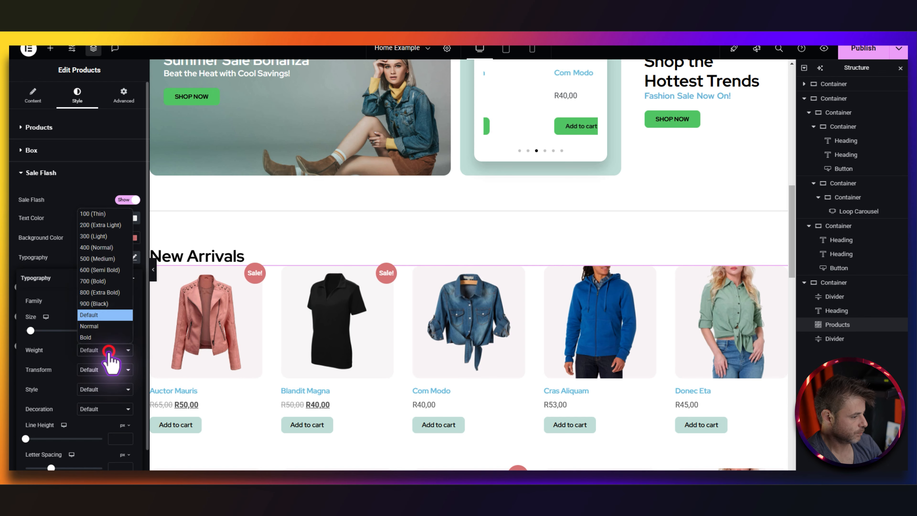
click(95, 252)
click(115, 438)
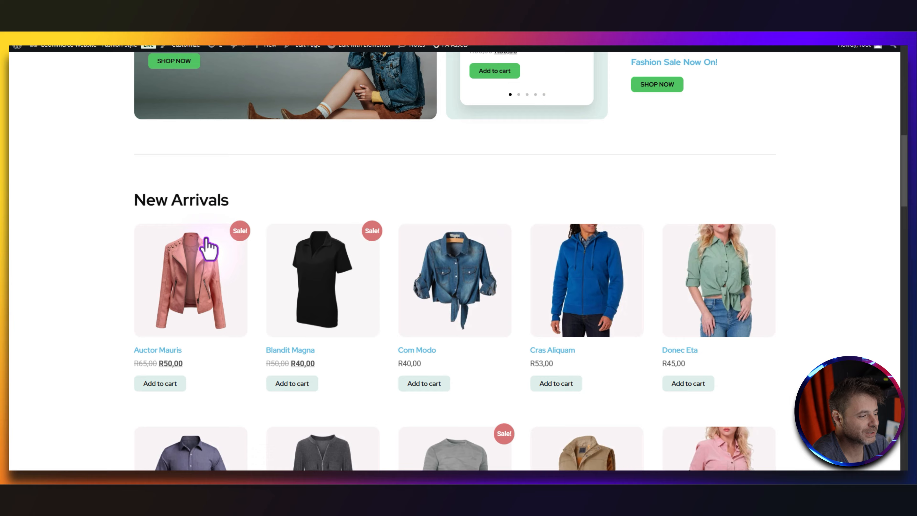
scroll(207, 246, down, 10)
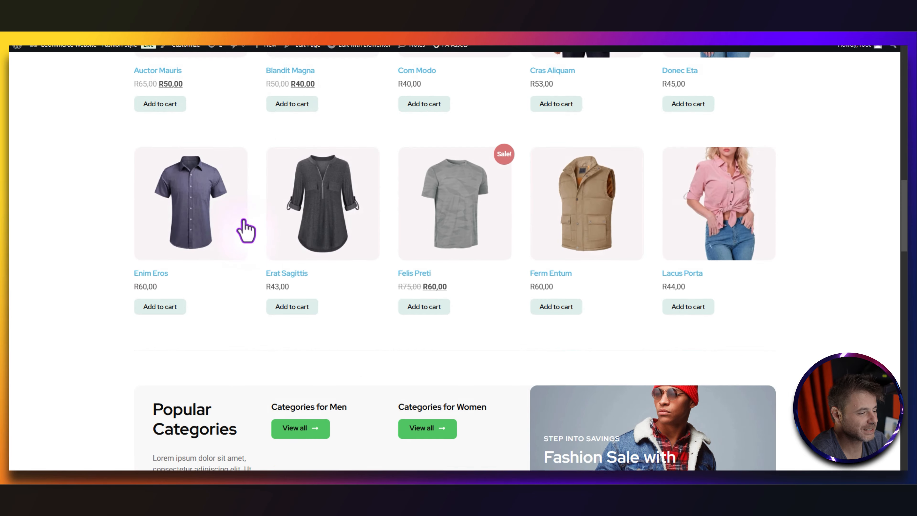
scroll(518, 256, down, 5)
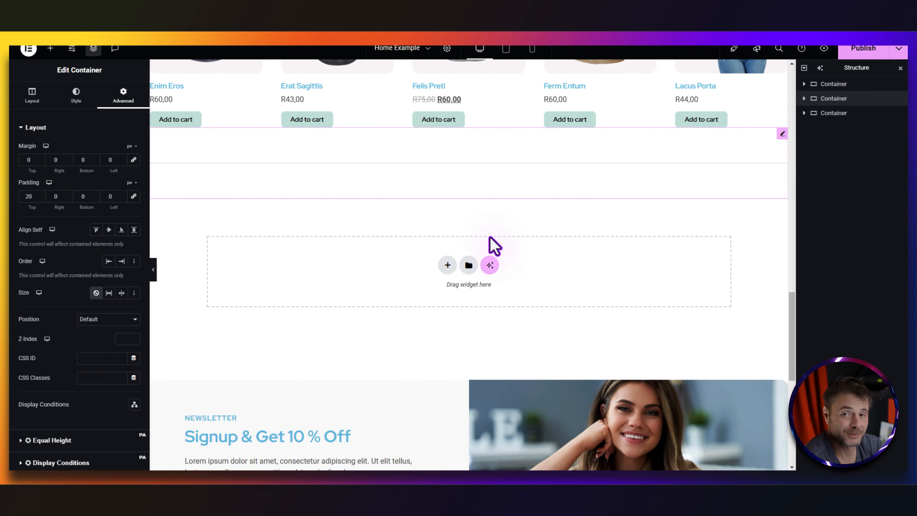
- Add a single flexbox container below the New Arrivals section, with 0 px gaps and padding of 0 px except 75 px at the bottom
click(447, 265)
click(432, 293)
click(342, 284)
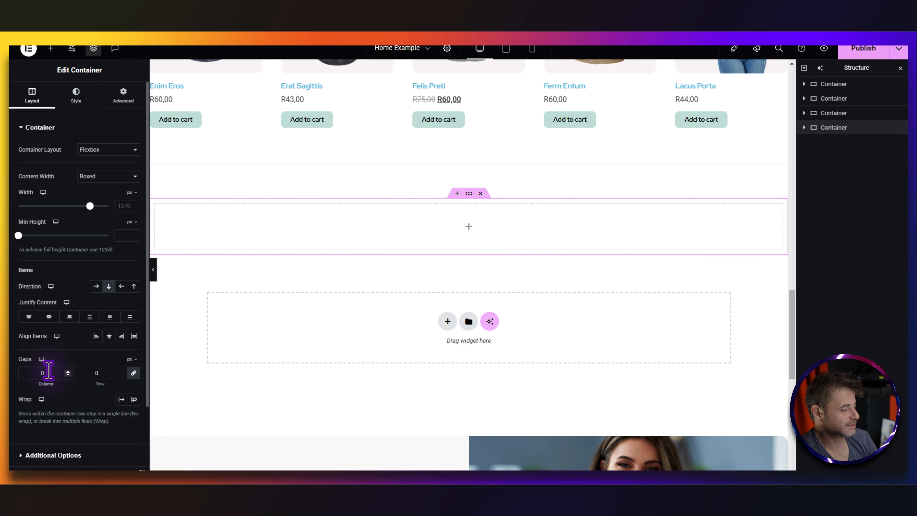
click(123, 94)
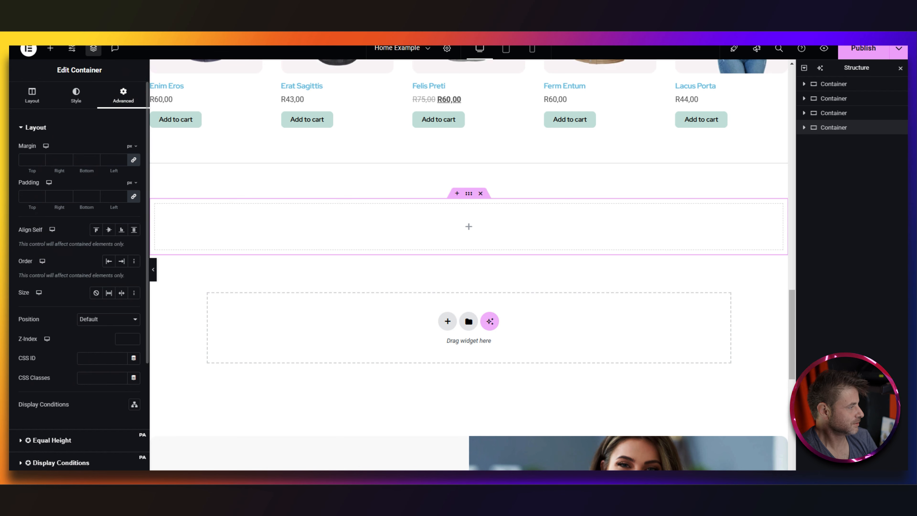
click(132, 196)
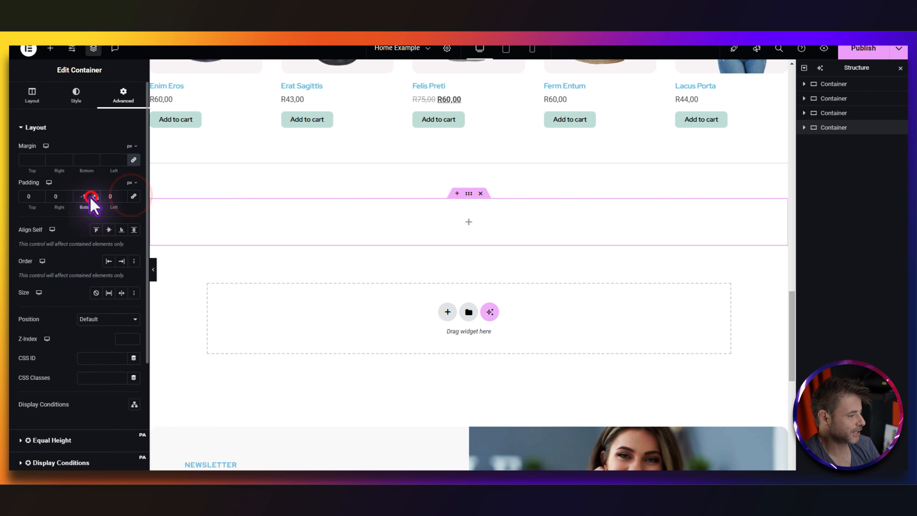
text(75)
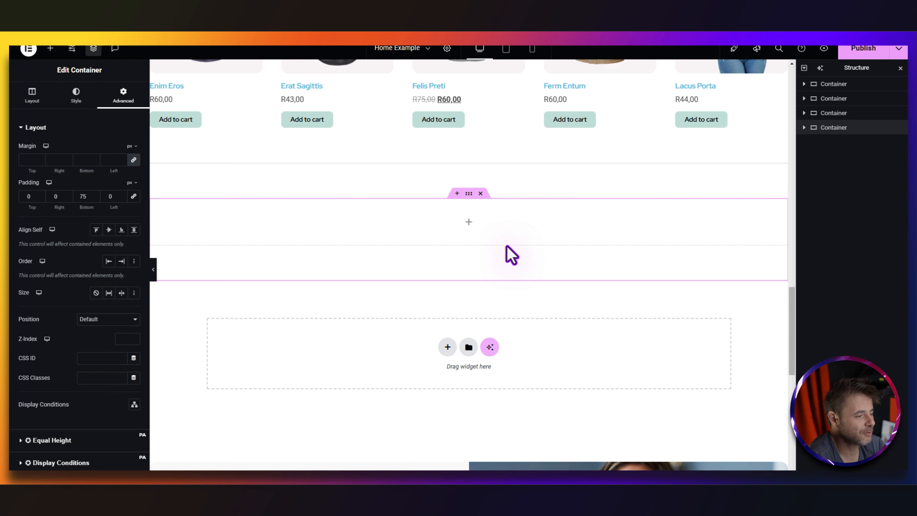
- Nest a container with 30 px gaps inside the new section and give it a classic light grey #F5F5F5 background
click(50, 48)
drag(41, 214, 401, 240)
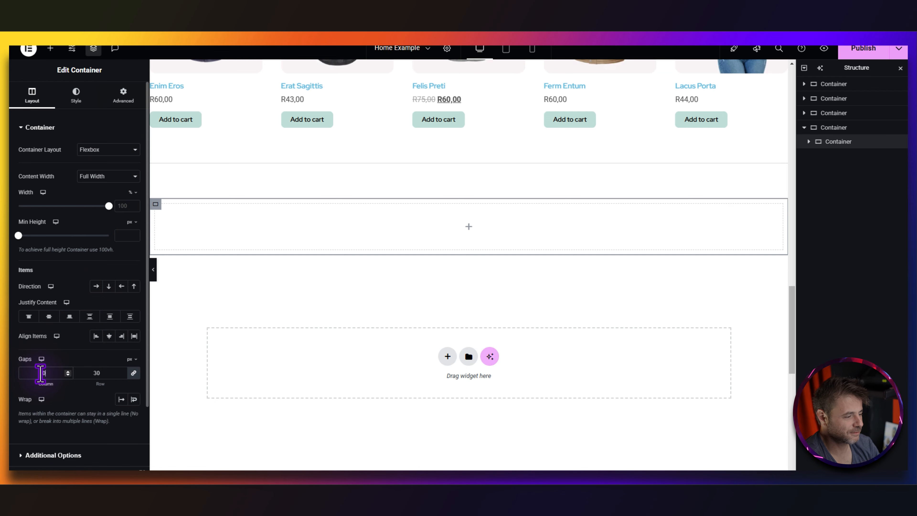
click(76, 95)
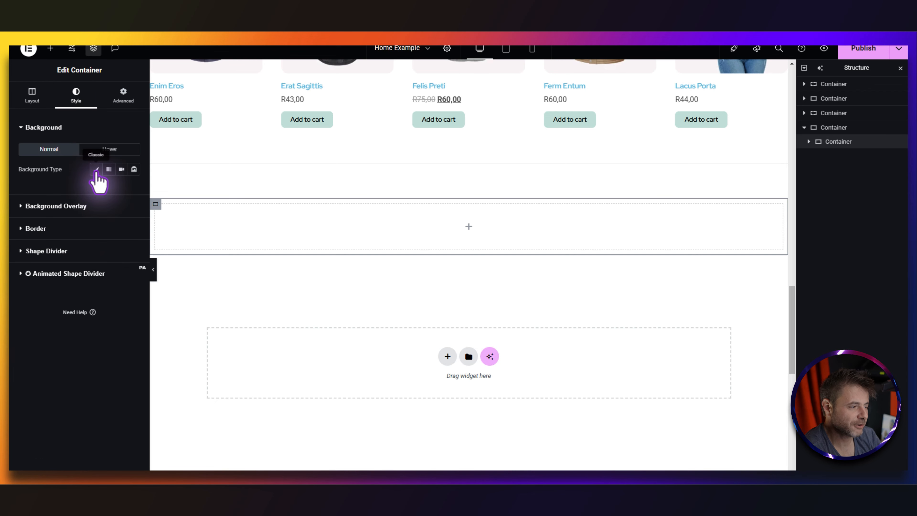
click(96, 169)
click(134, 189)
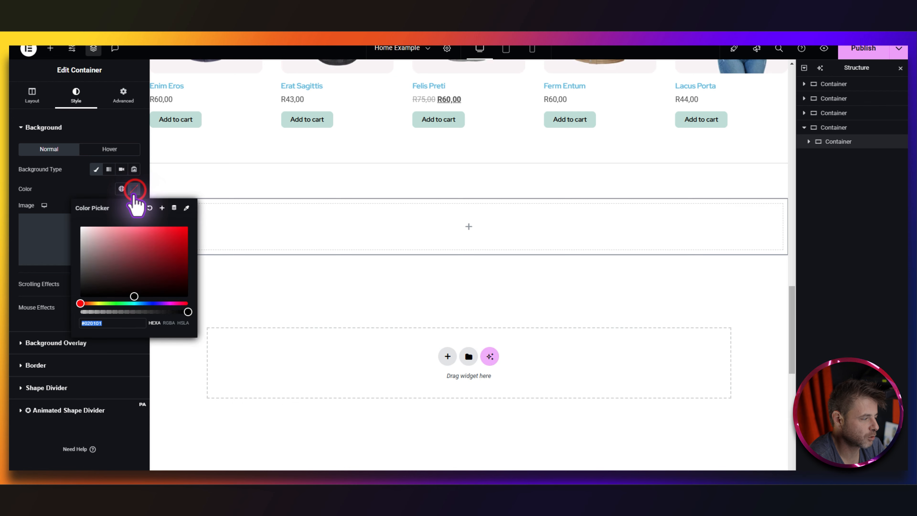
click(93, 234)
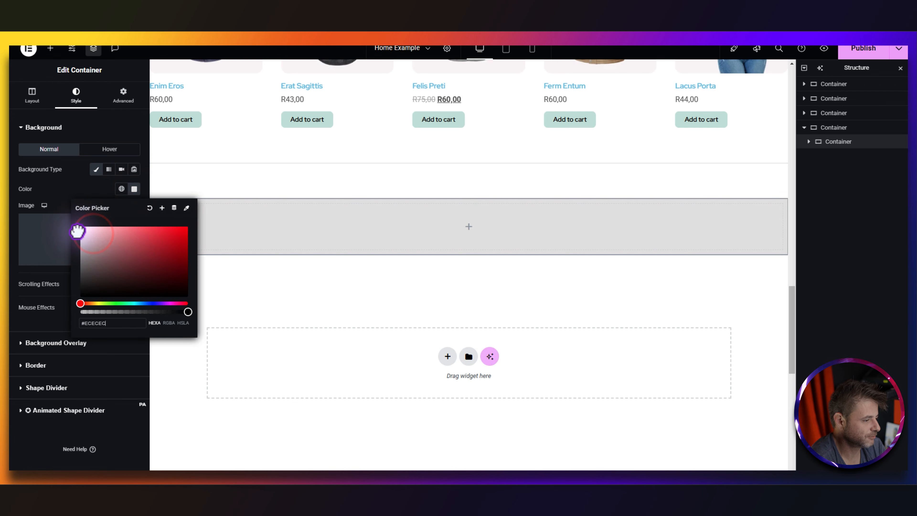
drag(76, 231, 77, 230)
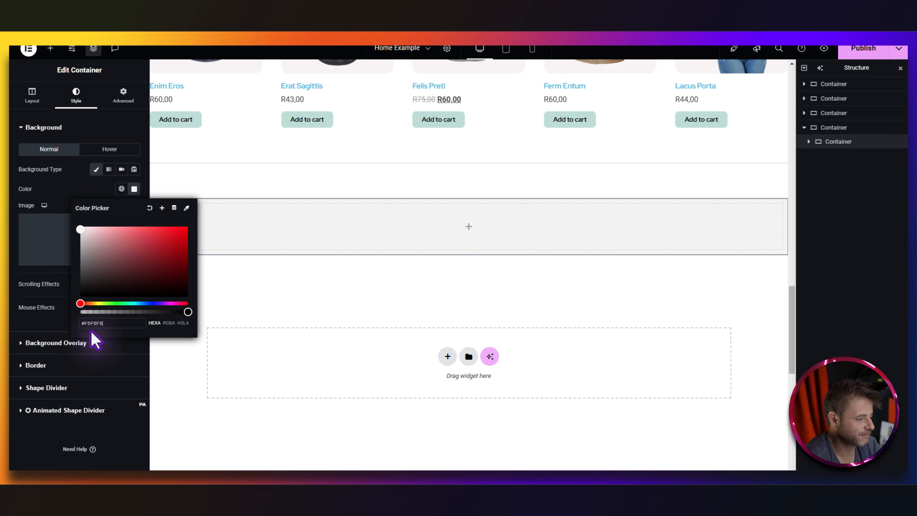
click(72, 178)
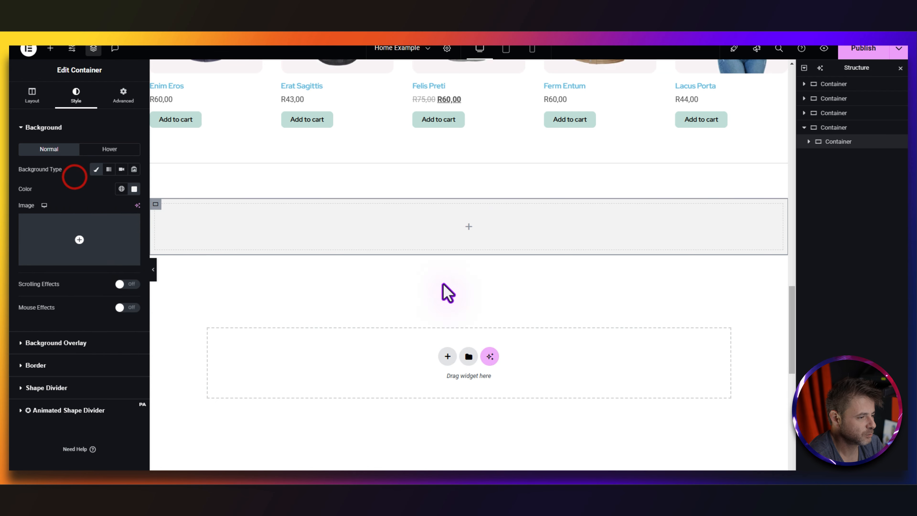
- Select the grey nested container and round its border with a 16 px radius on all corners
click(393, 149)
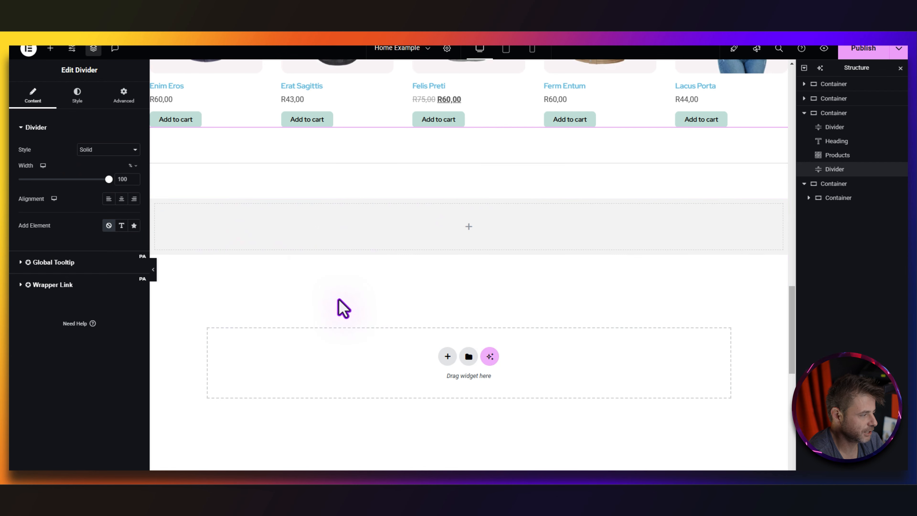
click(343, 228)
click(76, 94)
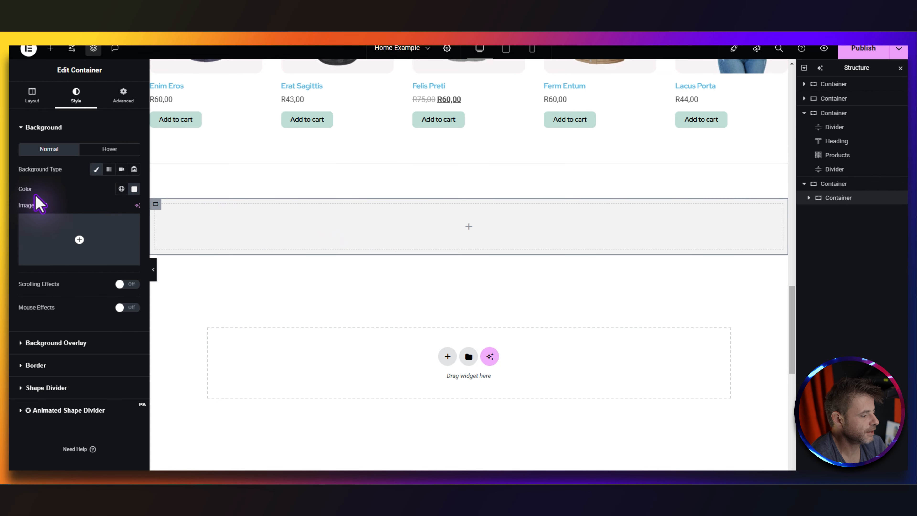
click(35, 367)
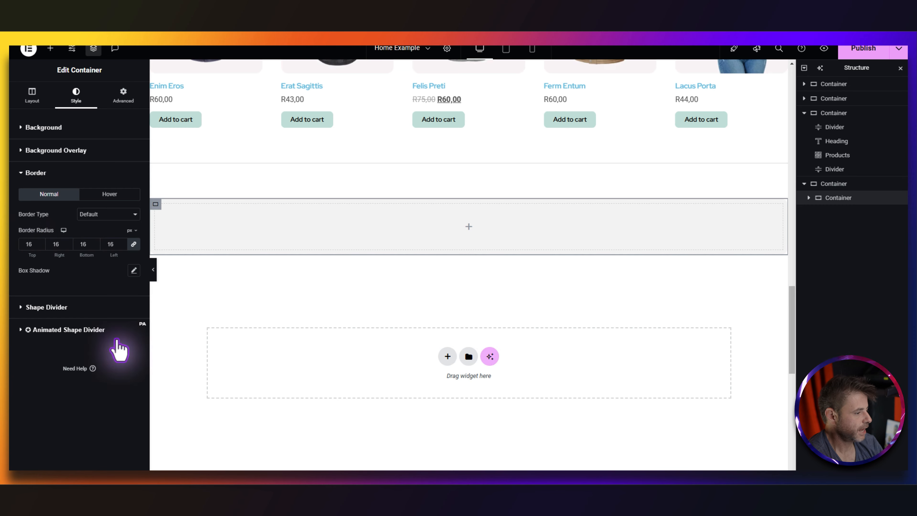
- Set the grey container's padding to 0 px on all sides and arrange its items in a horizontal row
click(122, 93)
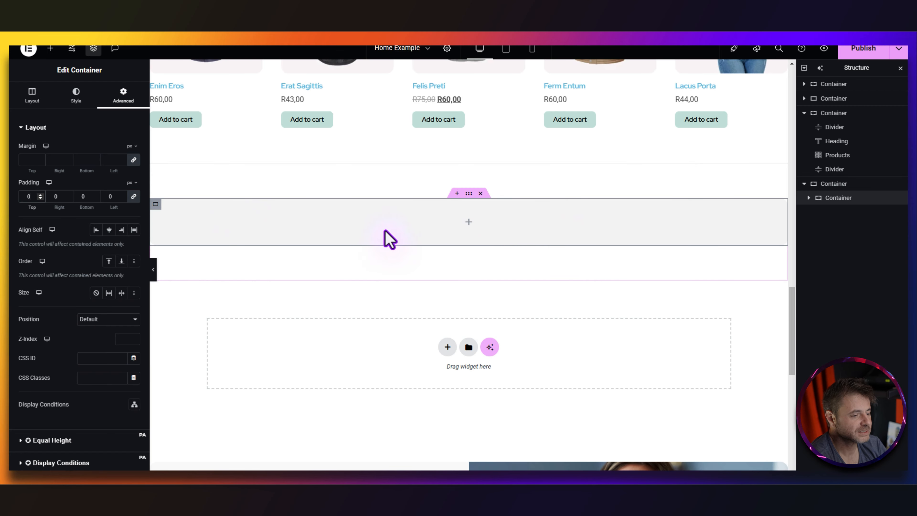
click(33, 96)
click(95, 287)
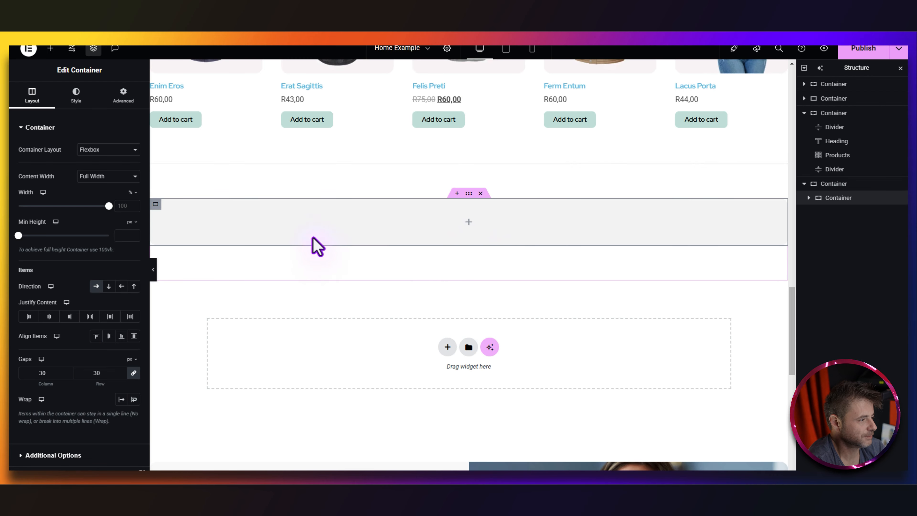
- Place a child container inside the grey container and duplicate it to form two side-by-side columns
click(51, 48)
drag(47, 217, 365, 225)
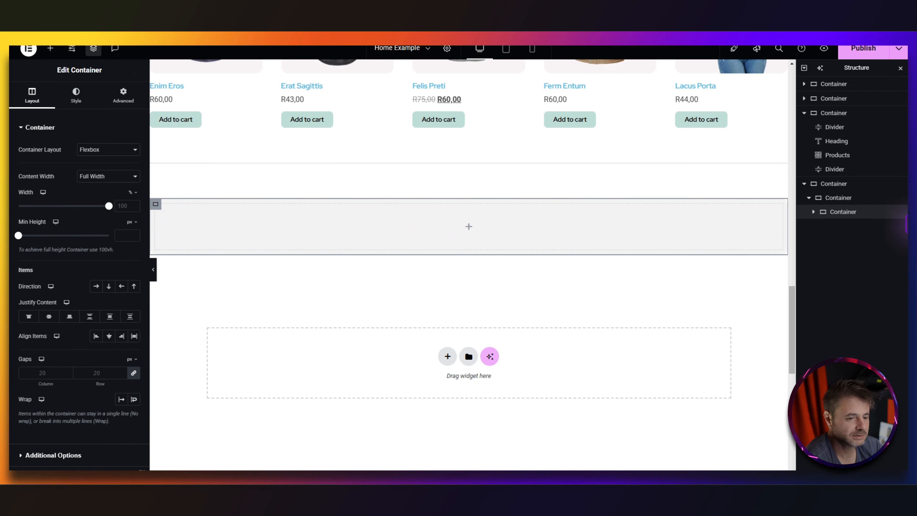
right_click(838, 212)
click(819, 237)
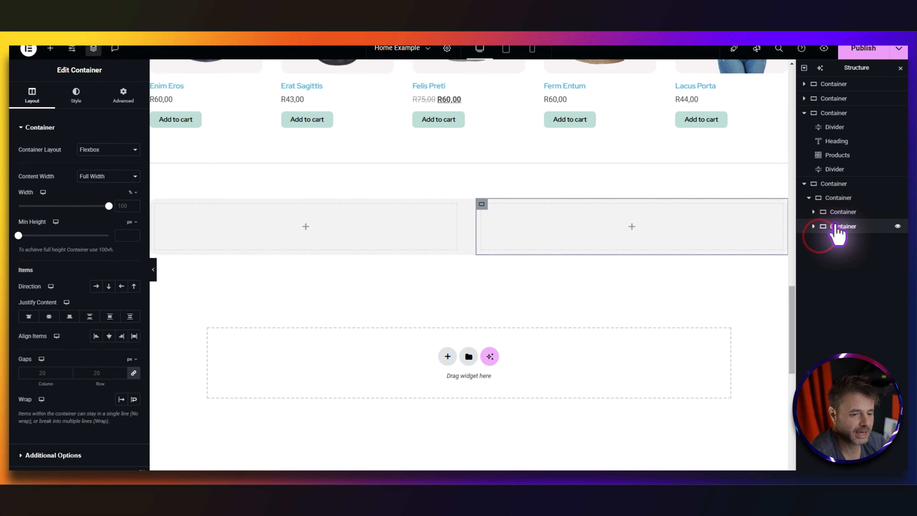
- Duplicate a column to form three, and set the first column's width to 20% with 0 px gaps
right_click(837, 228)
click(819, 249)
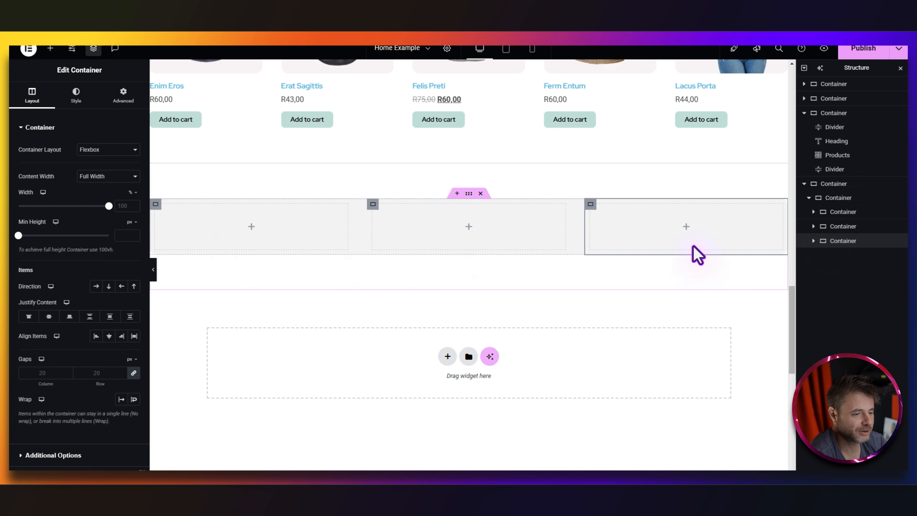
click(832, 212)
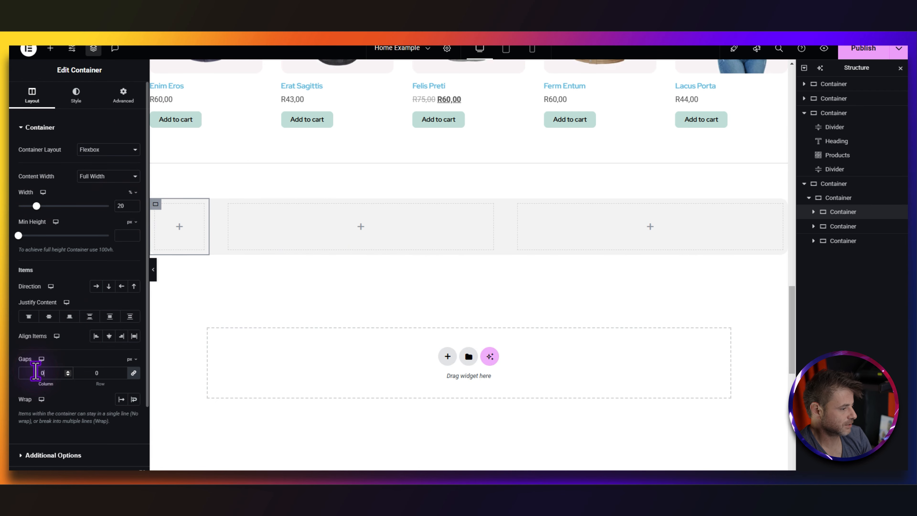
- Set the first column's padding to 30 px top, 10 px right, 30 px bottom and 40 px left
click(125, 96)
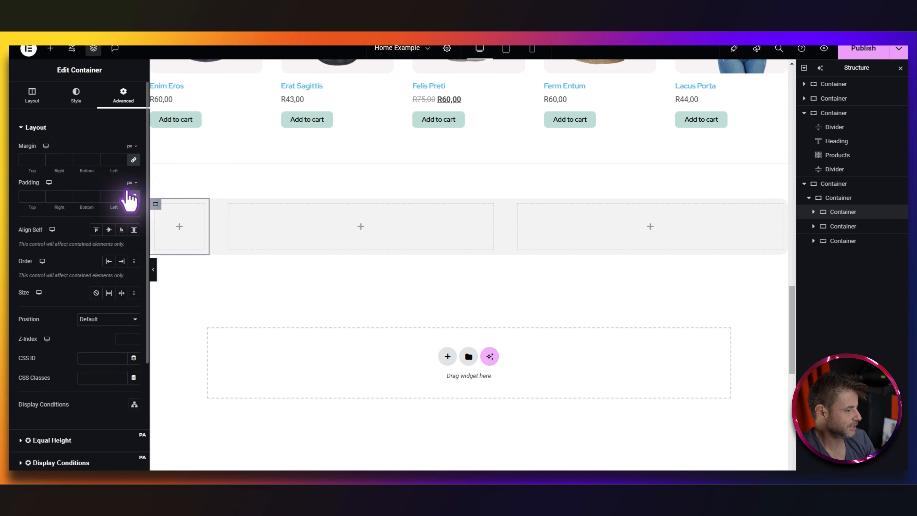
click(133, 196)
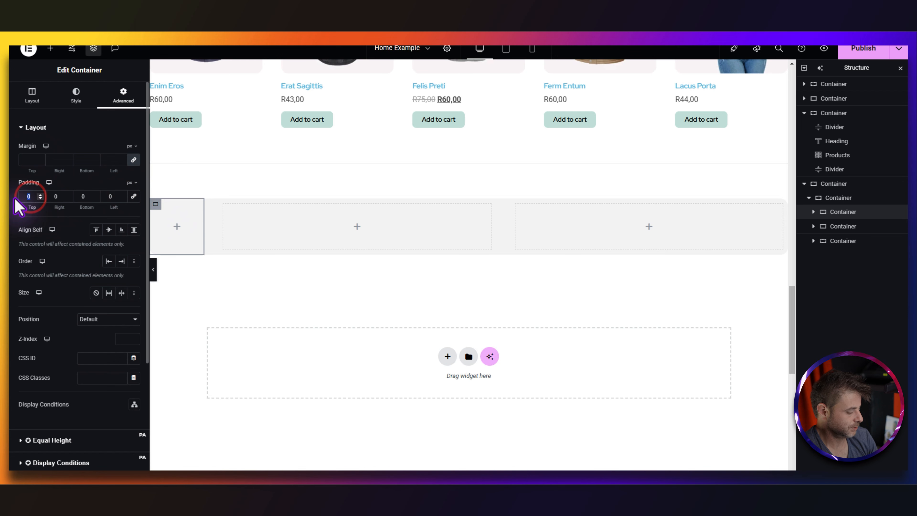
text(30)
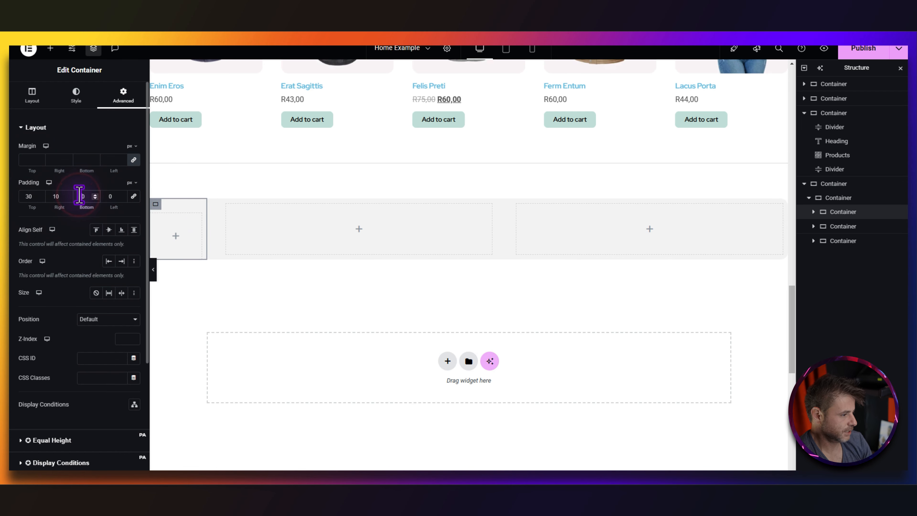
text(30)
click(107, 196)
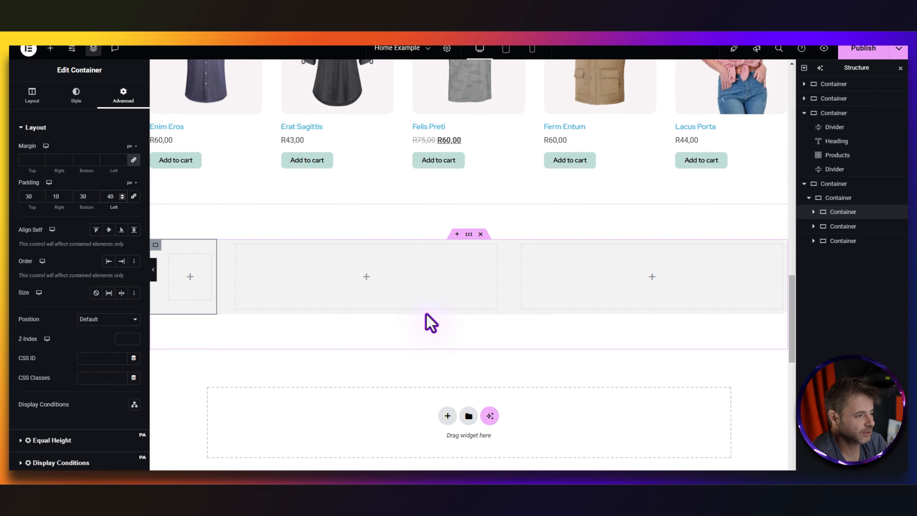
- Copy the New Arrivals heading into the first column of the grey section and retitle the copy "Popular Categories"
scroll(398, 321, up, 12)
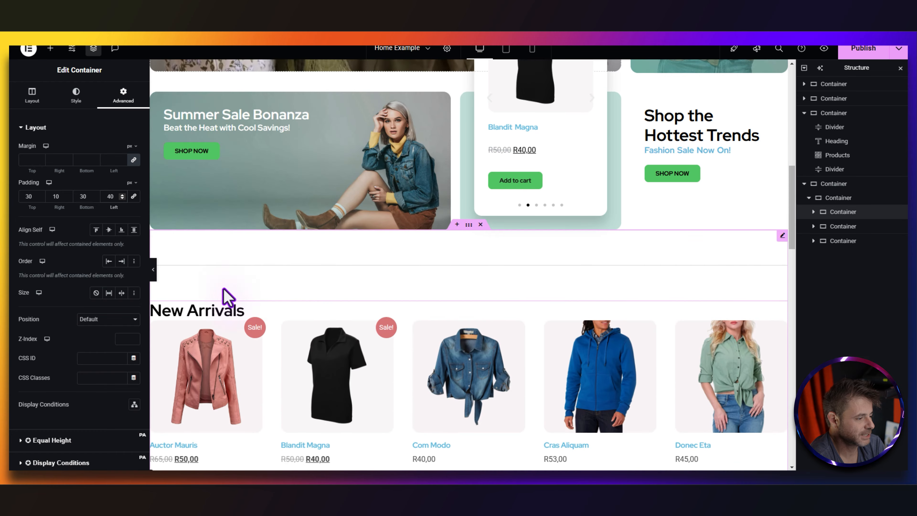
right_click(212, 318)
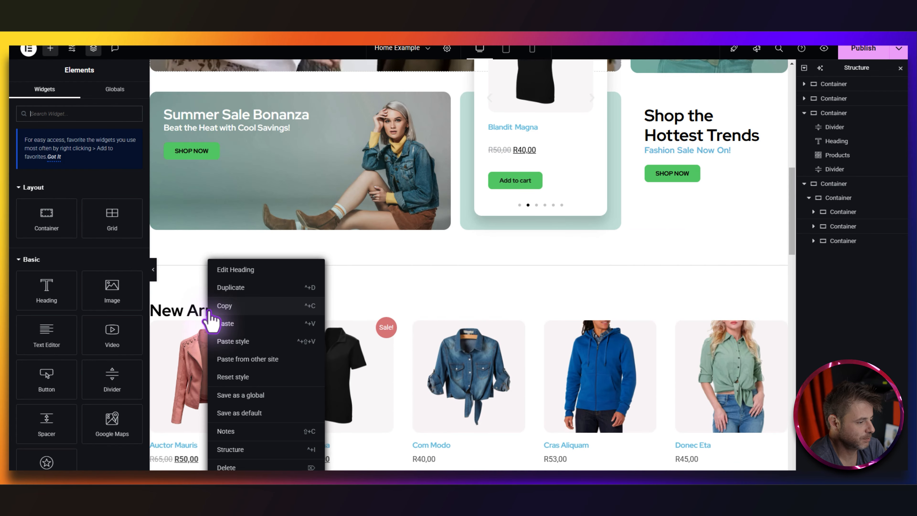
scroll(223, 318, down, 10)
right_click(190, 238)
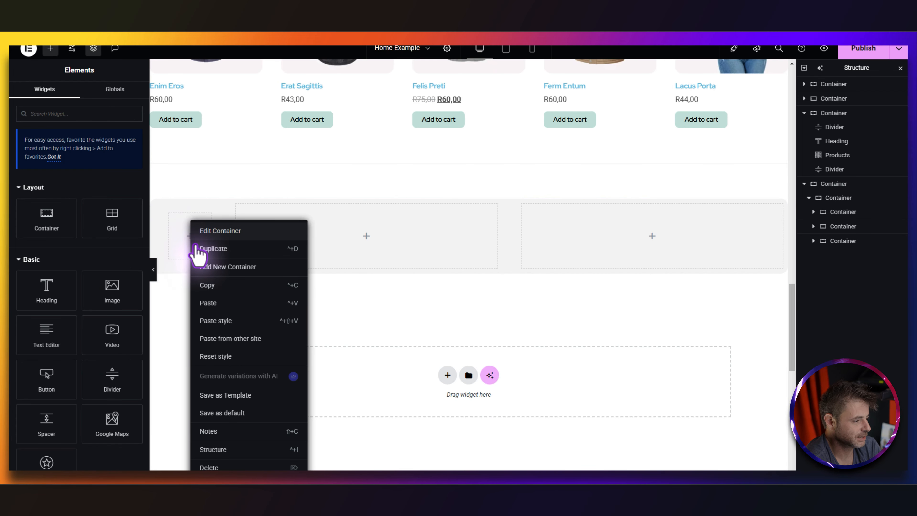
click(200, 267)
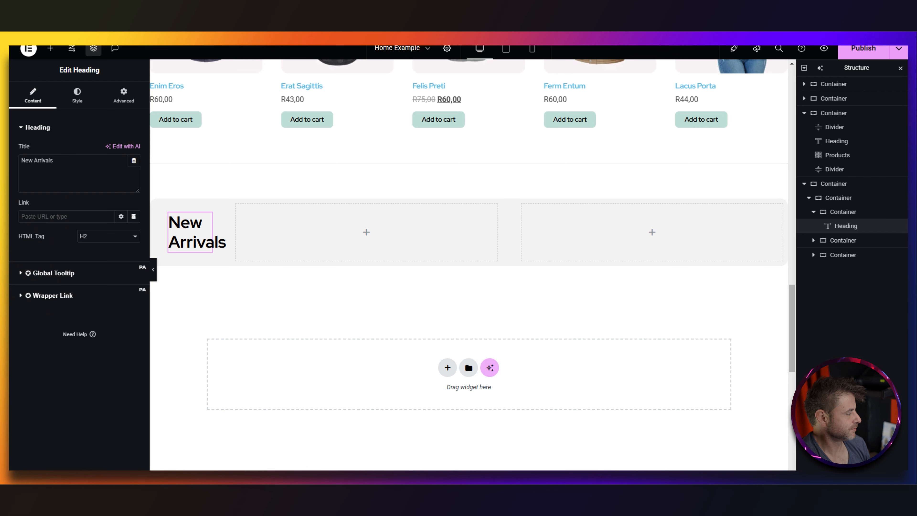
key(ctrl+a)
text(Popular Categories)
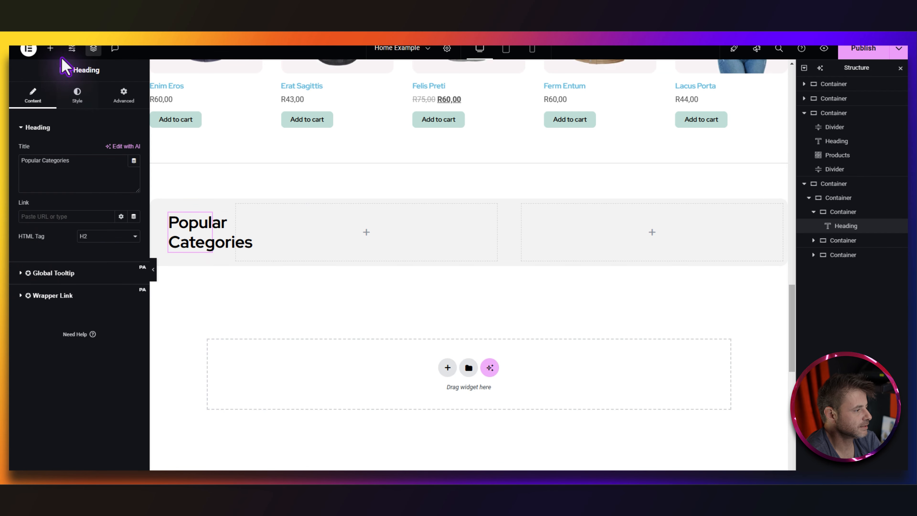
- Place a Text Editor widget beneath the Popular Categories heading and open its text color setting
click(51, 48)
drag(44, 334, 198, 254)
click(77, 96)
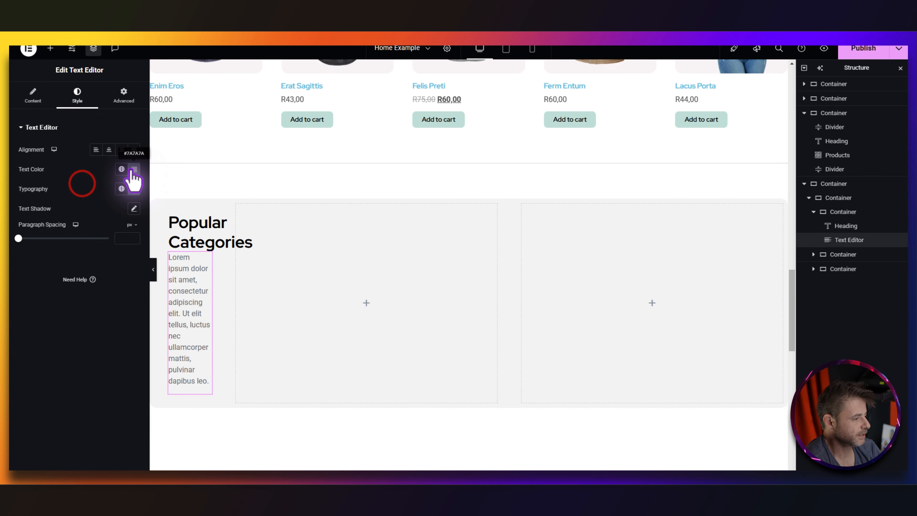
click(133, 169)
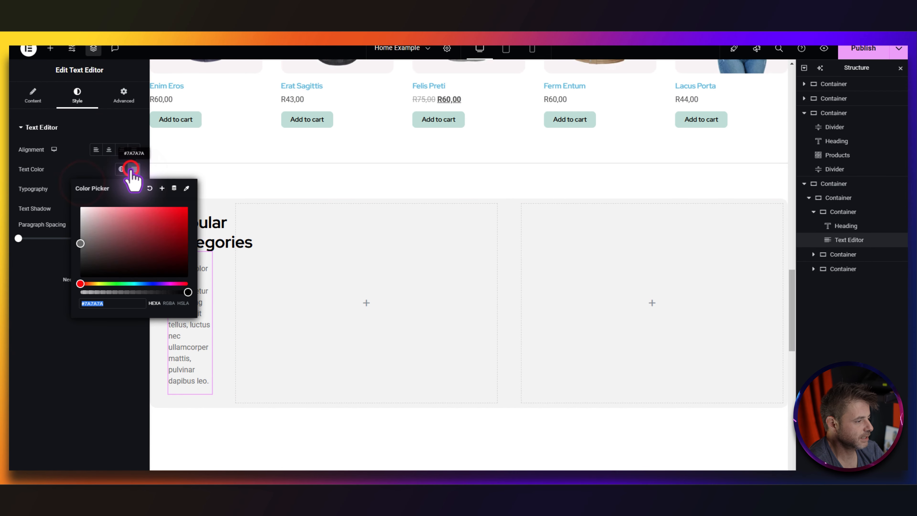
click(97, 160)
- Set the placeholder paragraph's typography to a 16 px size with a line height of 1.5 em
click(134, 188)
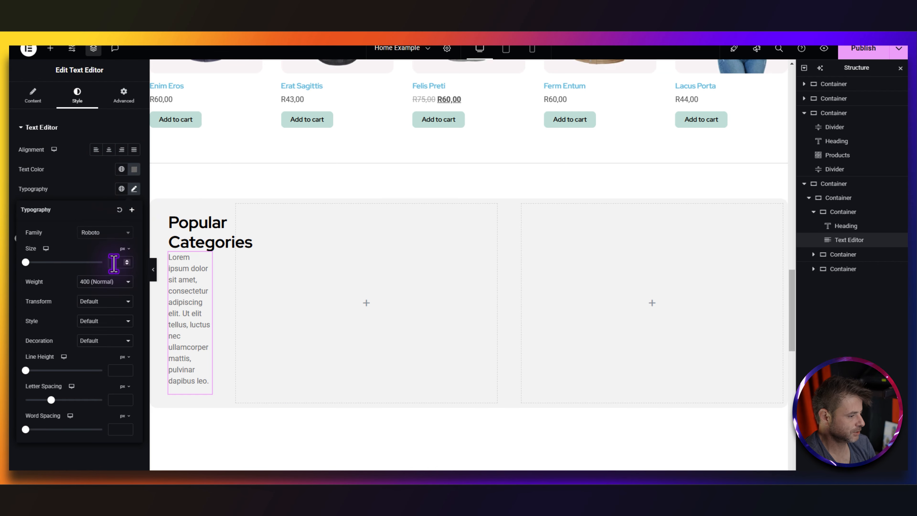
text(16)
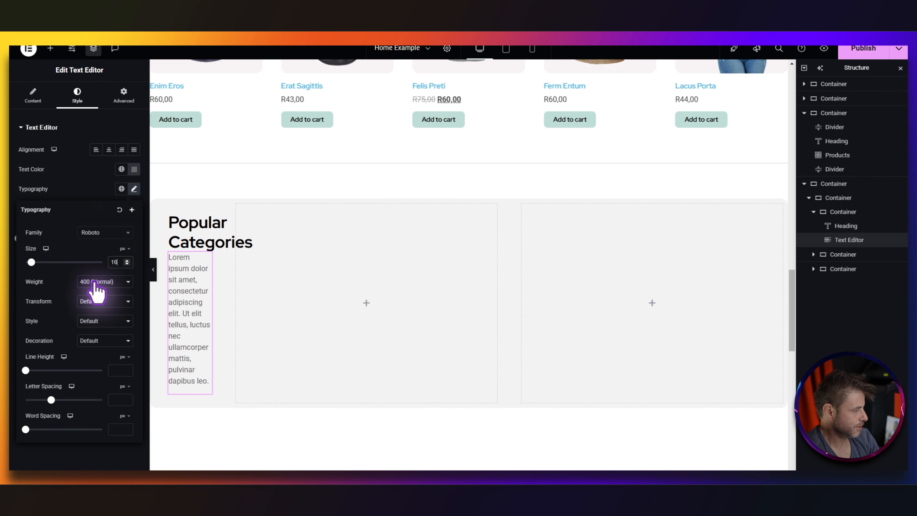
click(123, 357)
click(118, 370)
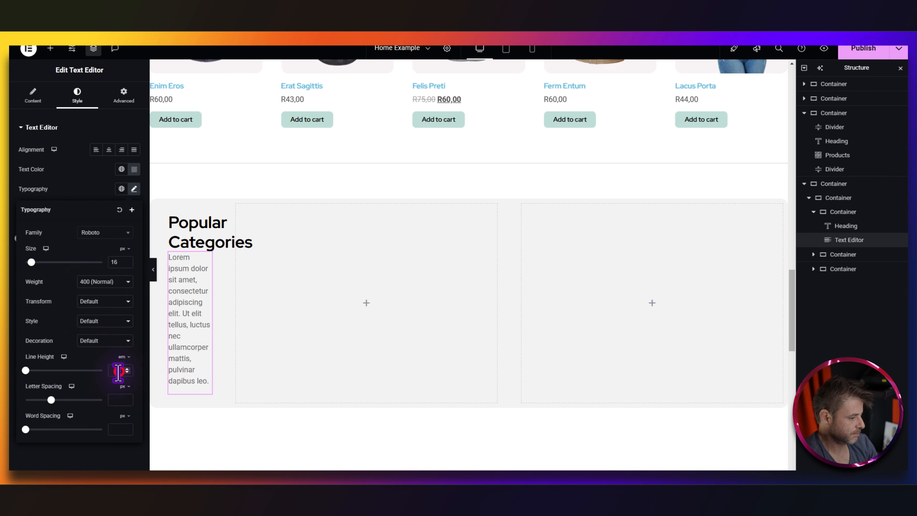
text(1.5)
- Configure the middle column with a 40% width, row direction and 0 px padding on all sides
click(395, 208)
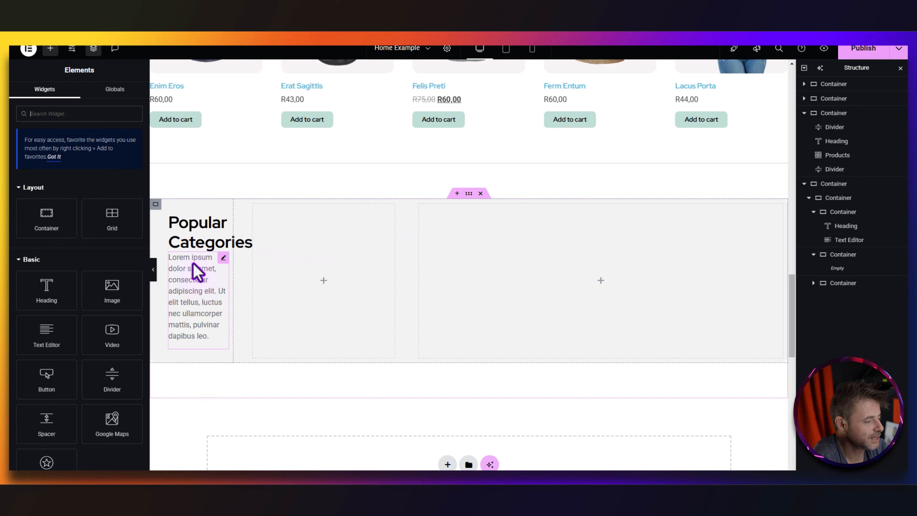
click(254, 204)
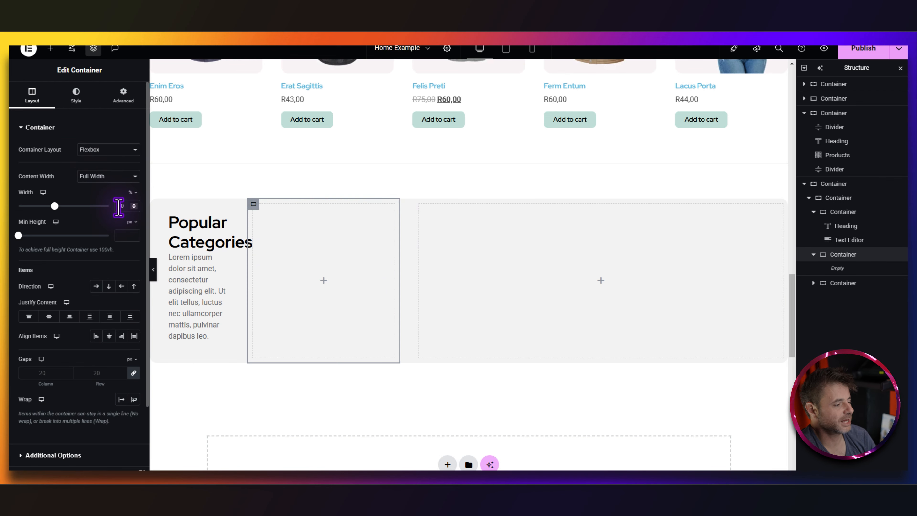
click(95, 286)
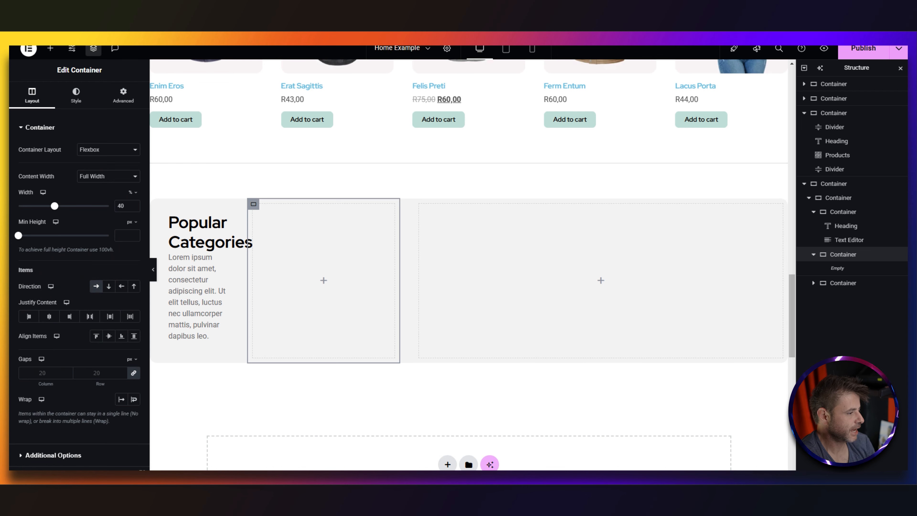
click(123, 95)
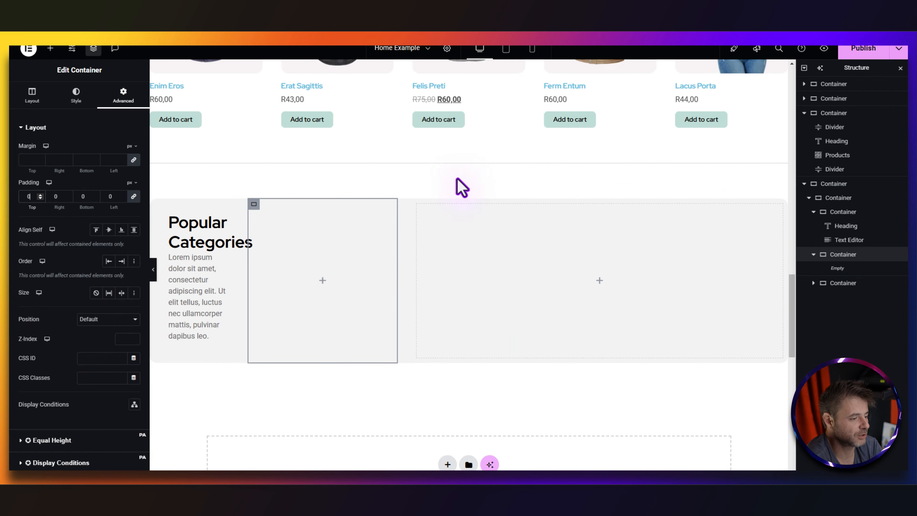
- Nest a container inside the middle column and duplicate it to form two side-by-side sub-columns
click(50, 48)
drag(46, 222, 328, 276)
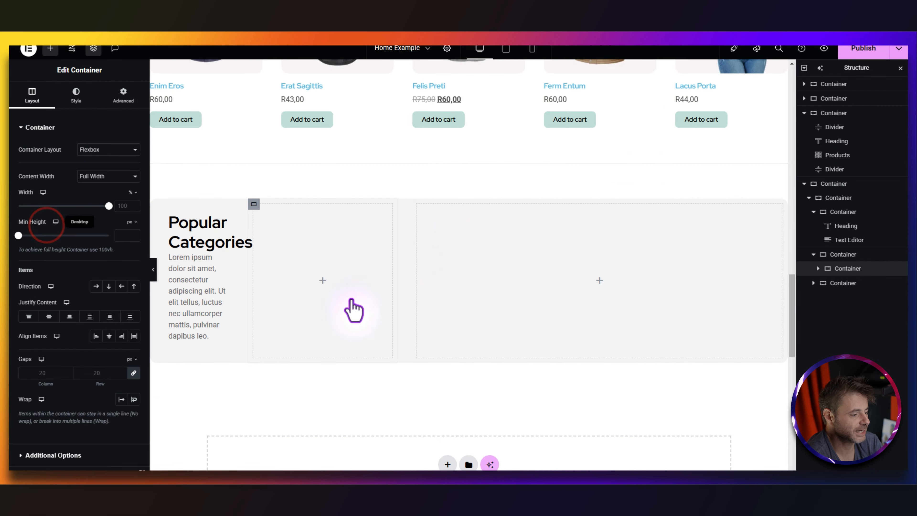
right_click(830, 284)
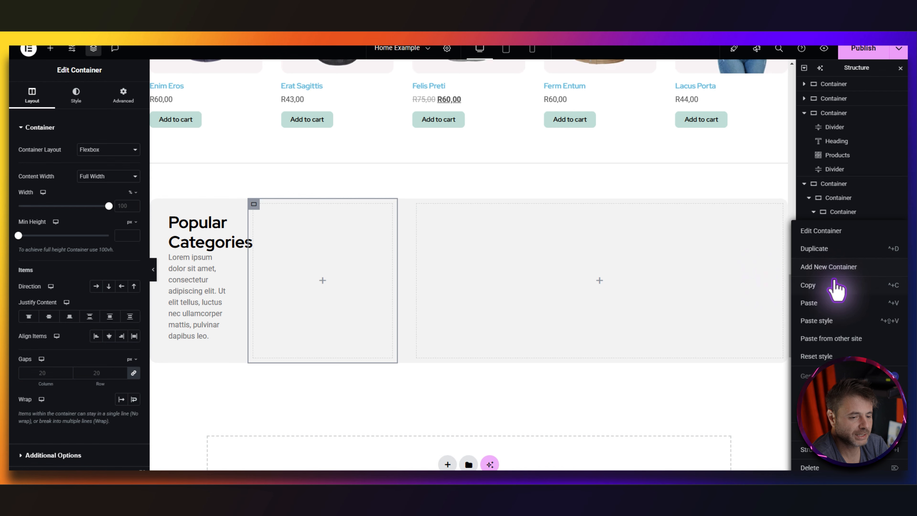
click(828, 246)
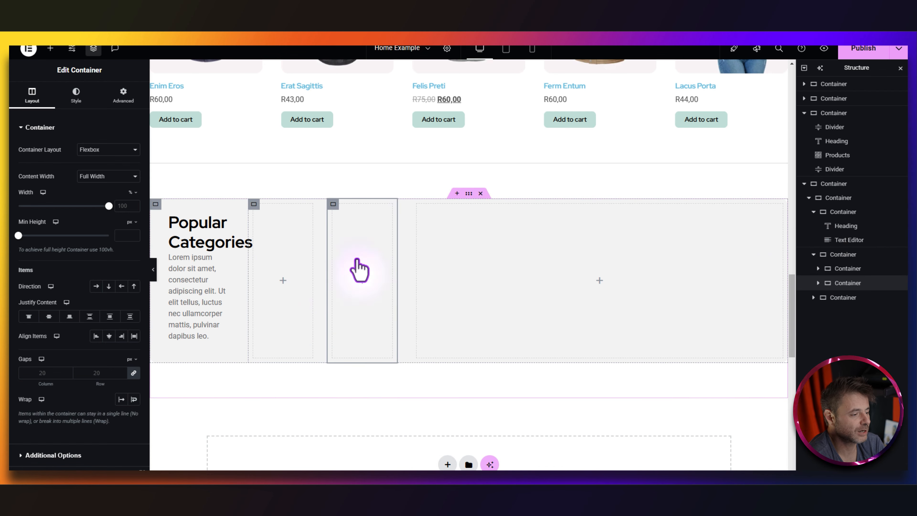
- Copy the "Fashion Sale Now On!" heading from the banner section into the first sub-column of the middle column
scroll(355, 288, up, 10)
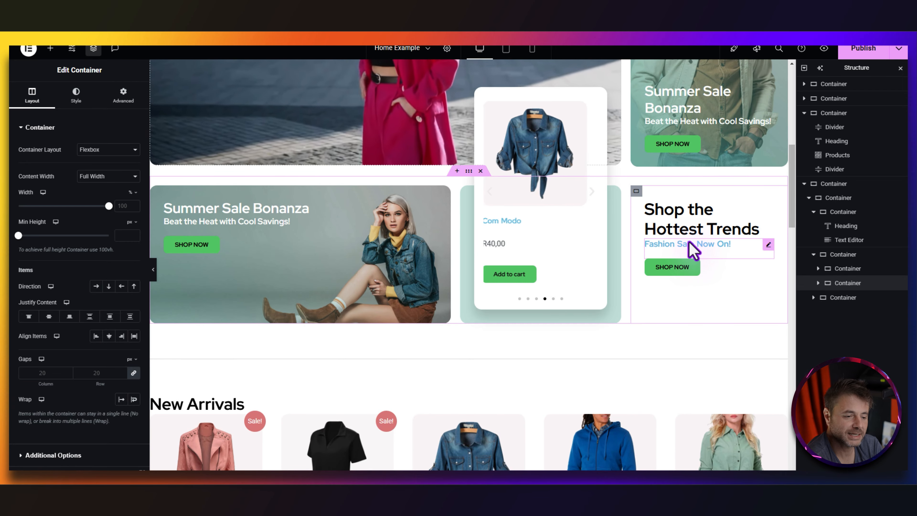
right_click(684, 252)
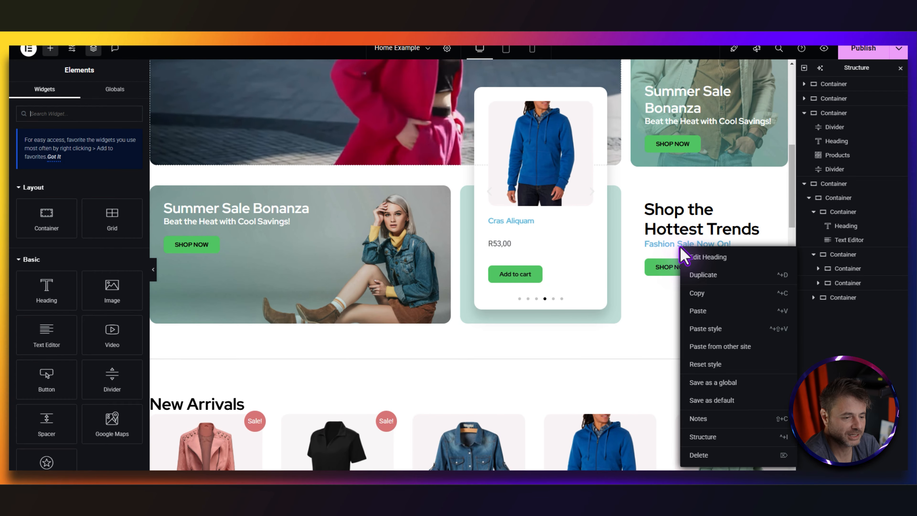
click(697, 293)
scroll(661, 332, down, 10)
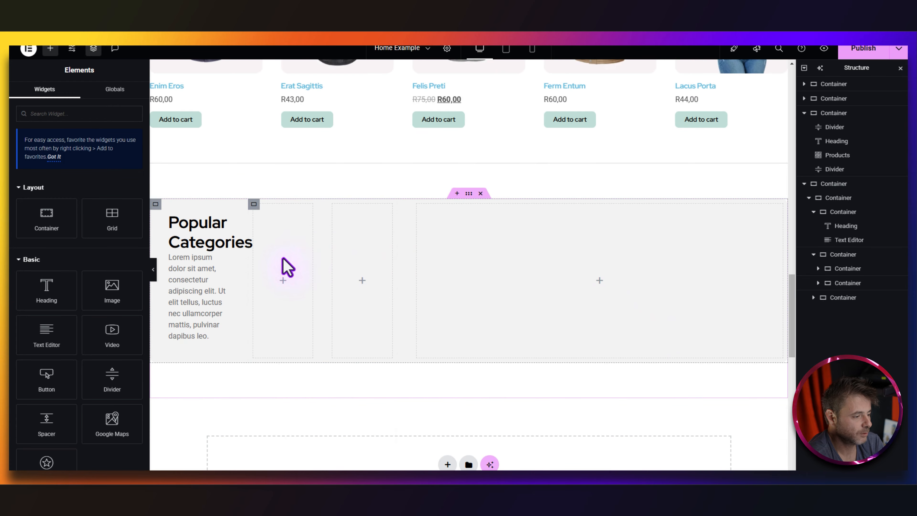
right_click(284, 270)
click(302, 303)
- Copy the SHOP NOW button from the Hottest Trends banner and paste it beneath the heading in the first sub-column
scroll(635, 352, up, 10)
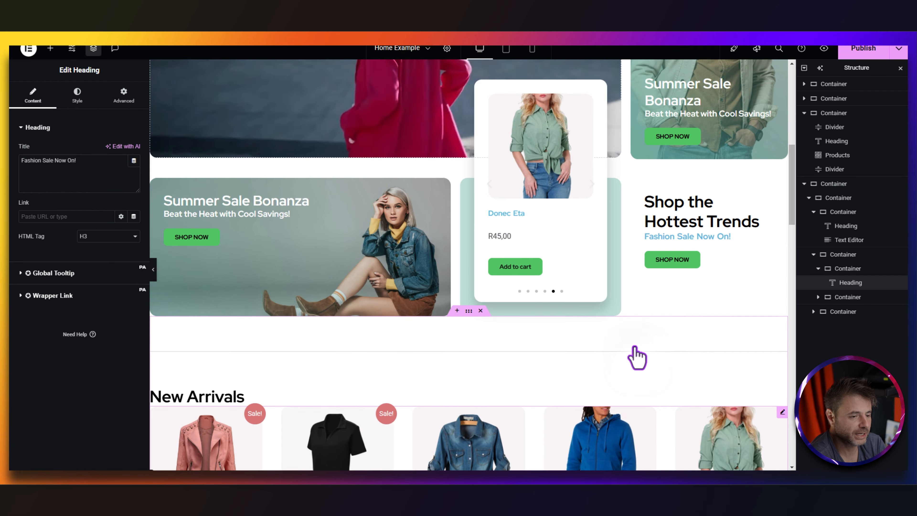
right_click(677, 271)
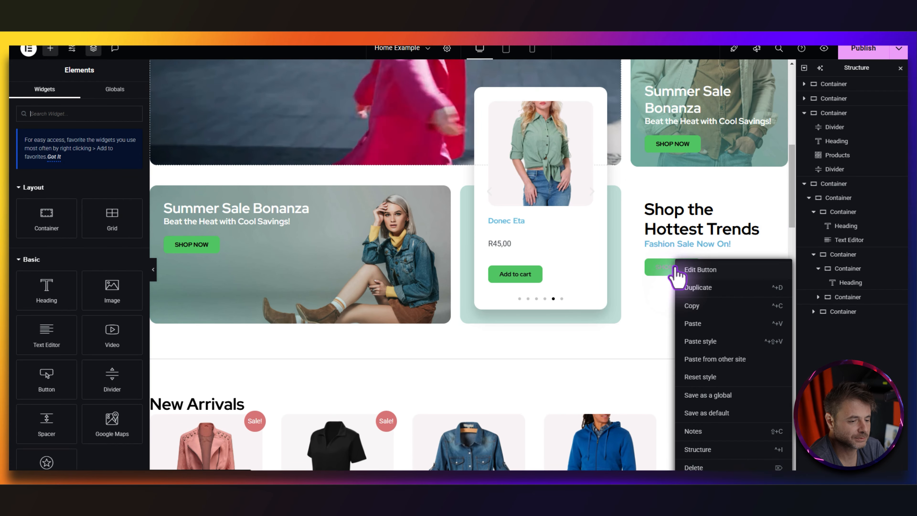
click(690, 305)
scroll(348, 334, down, 10)
right_click(281, 277)
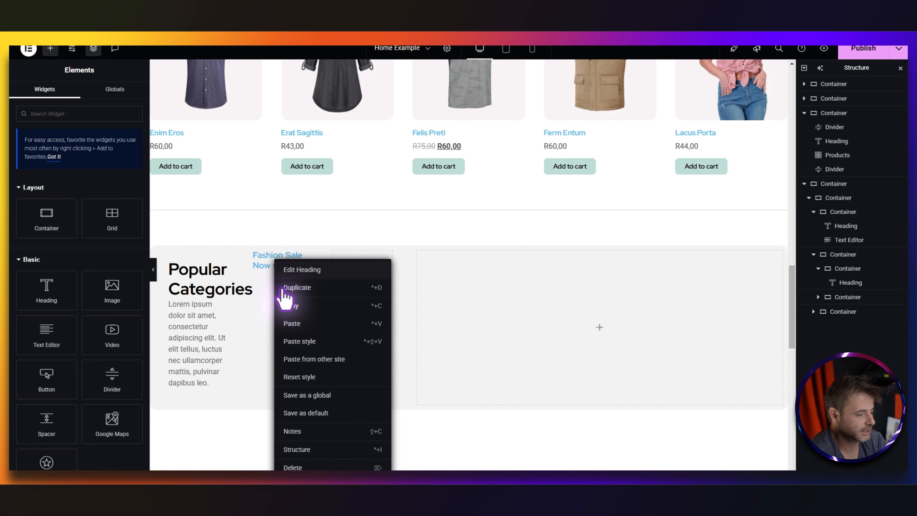
click(291, 324)
- Retitle the pasted sub-column heading "Categories for Men" and set its HTML tag to H2
click(283, 265)
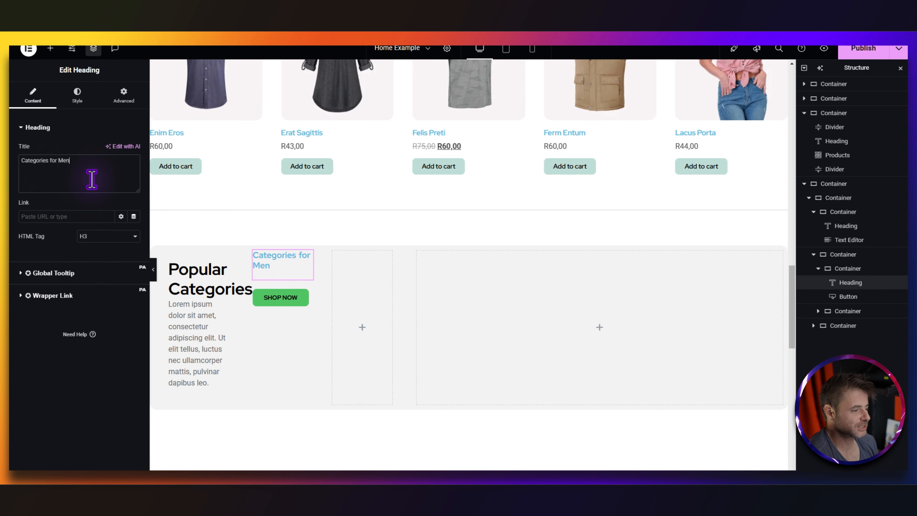
click(97, 236)
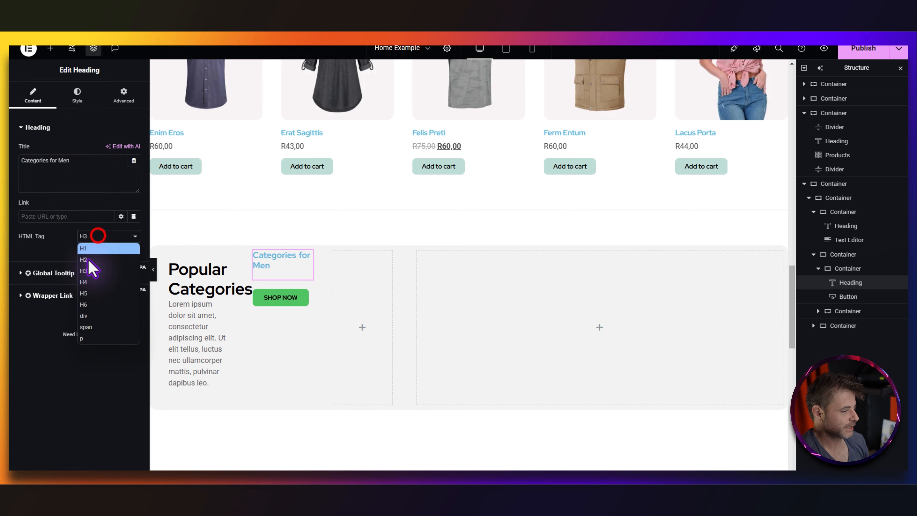
click(87, 258)
- Set the Categories for Men heading's text color to #1F1F1F and its margin to 15 px bottom, 0 px on the other sides
click(77, 96)
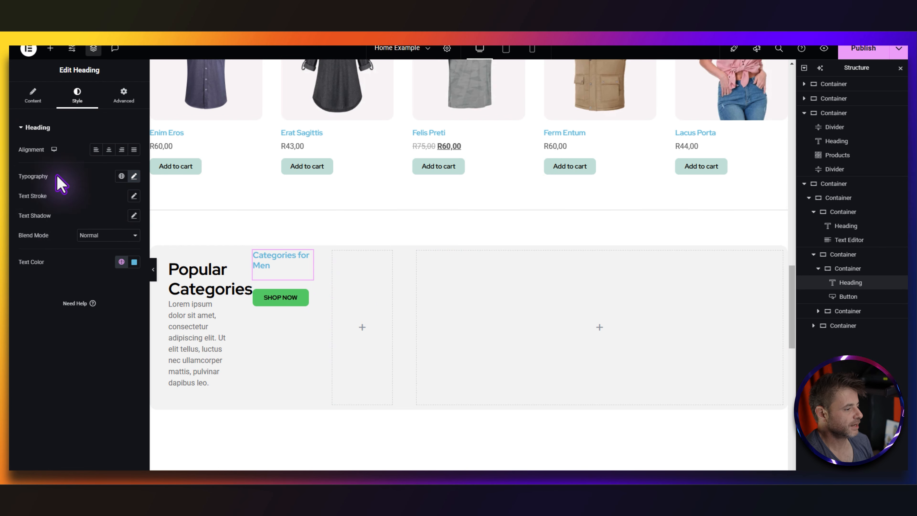
click(134, 262)
click(112, 330)
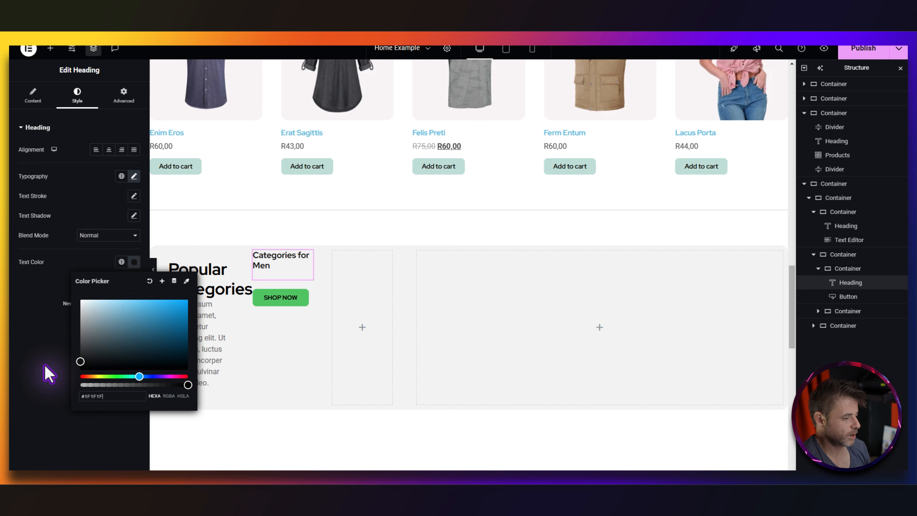
click(48, 373)
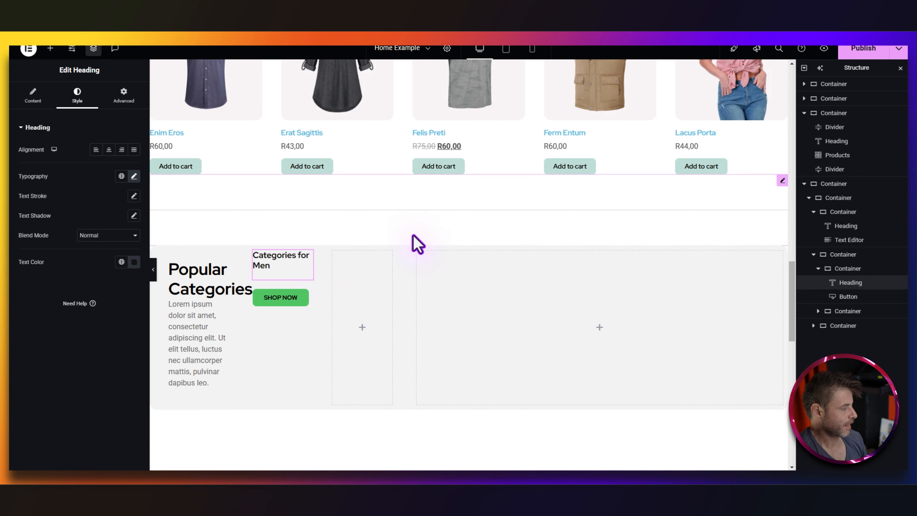
click(124, 93)
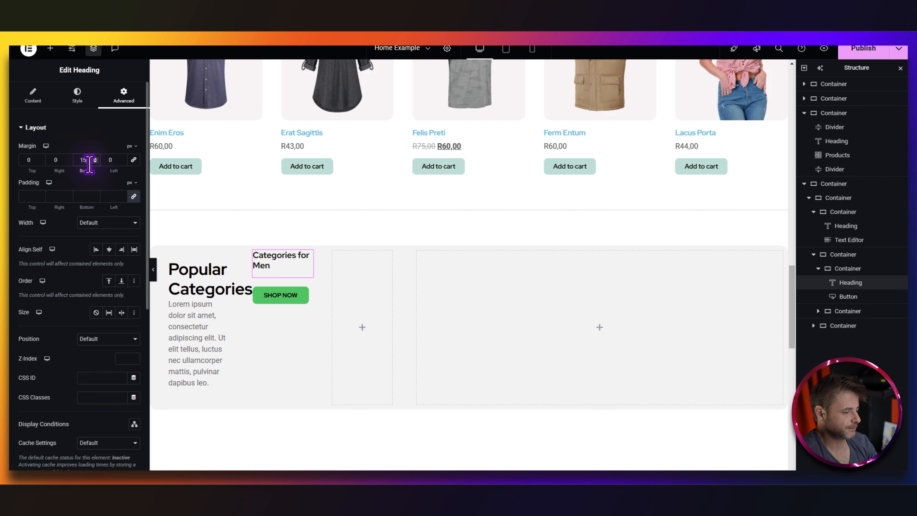
- Change the Categories for Men button's text to "View all" and add a long right arrow icon positioned at the end
click(297, 305)
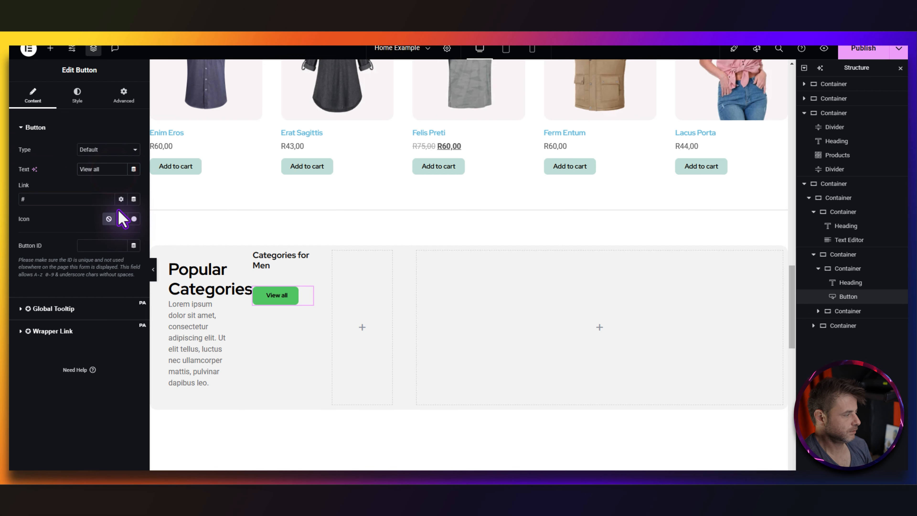
click(134, 219)
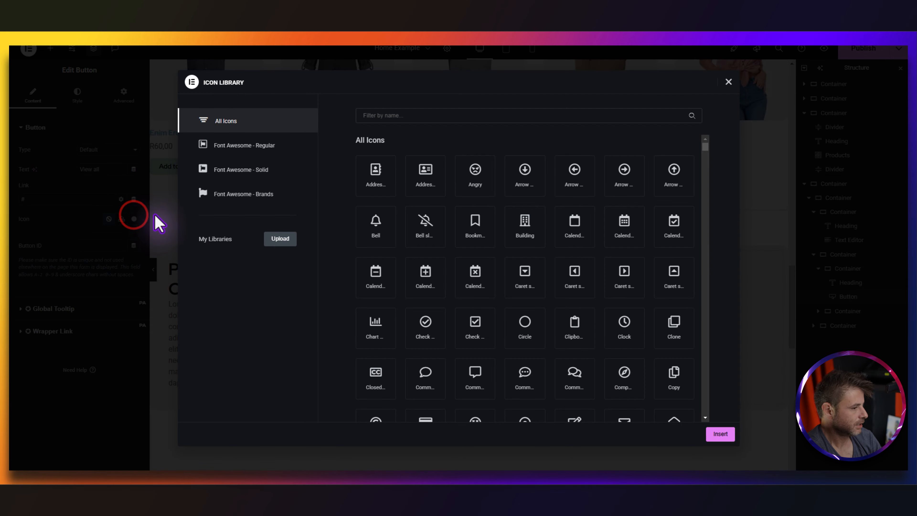
click(404, 116)
text(arrow)
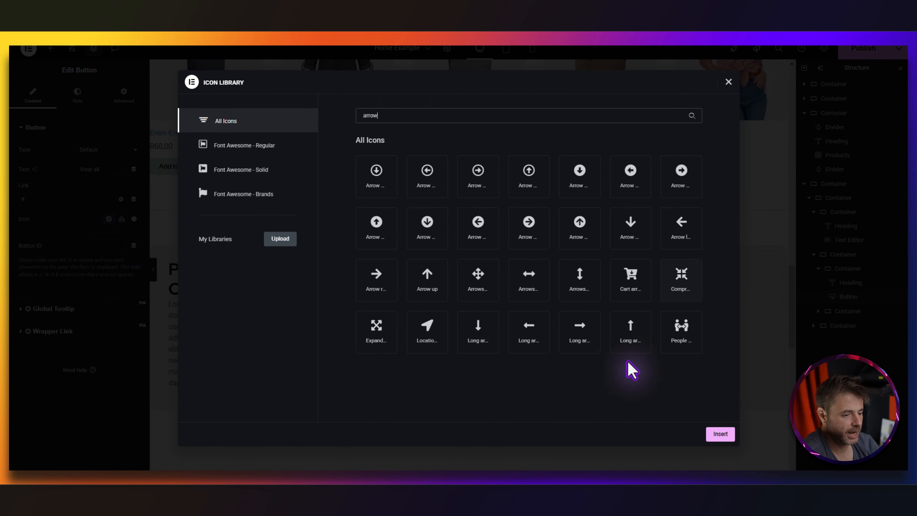
click(580, 339)
click(715, 433)
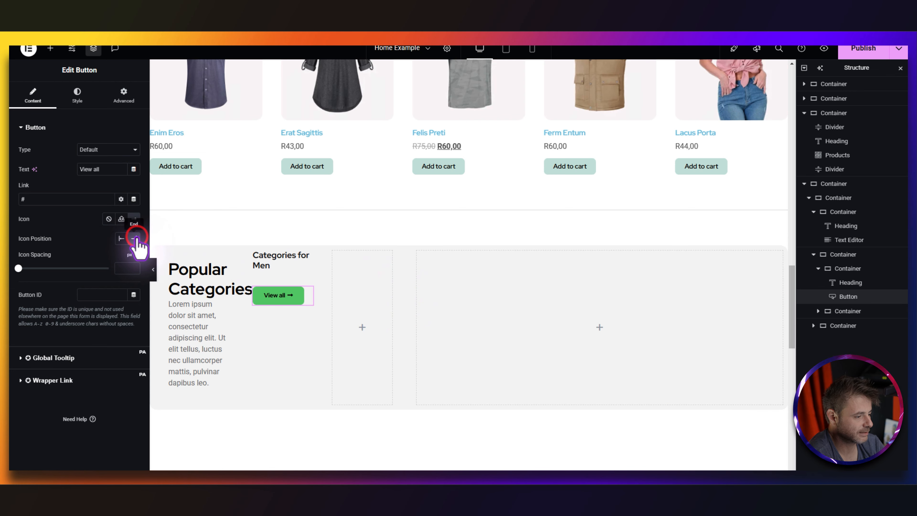
click(134, 238)
- Set the View all button's typography size to 15 px
click(77, 94)
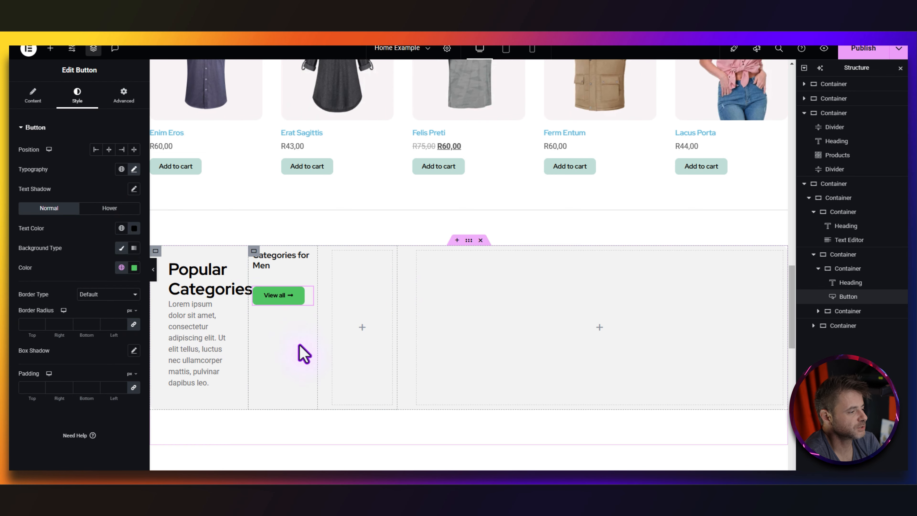
click(134, 169)
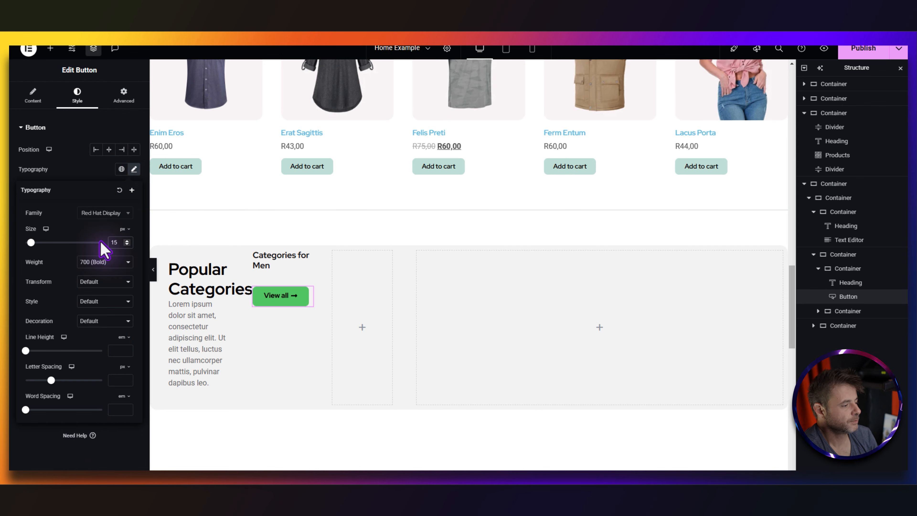
click(269, 305)
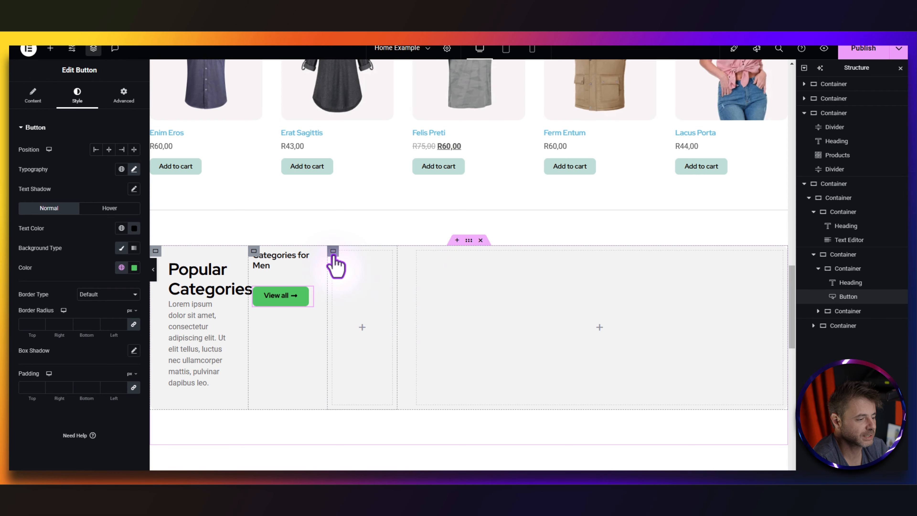
- Replace the empty second sub-column with a duplicate of the Categories for Men sub-column and retitle its heading "Categories for Woman"
right_click(332, 257)
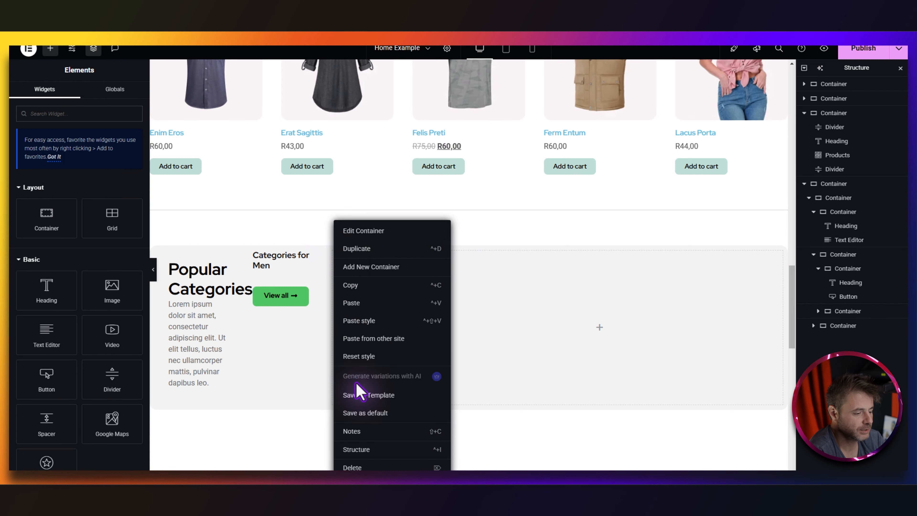
click(347, 467)
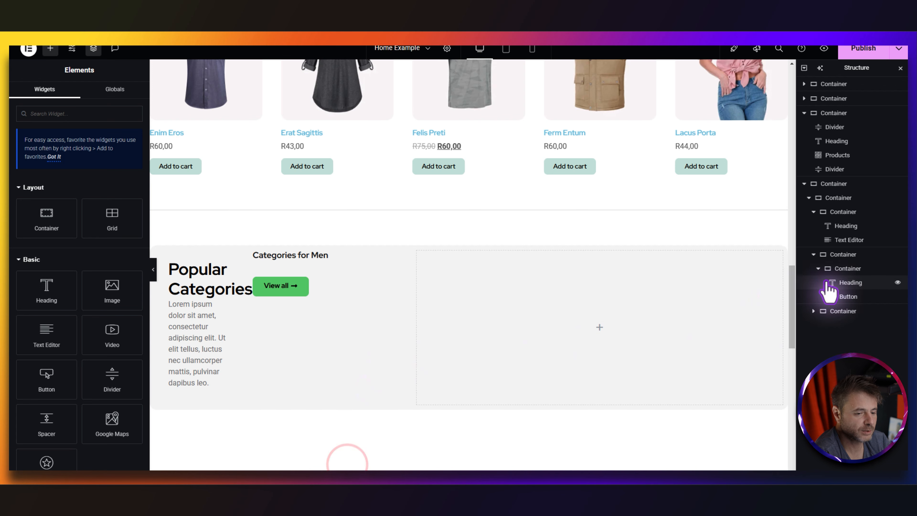
right_click(843, 270)
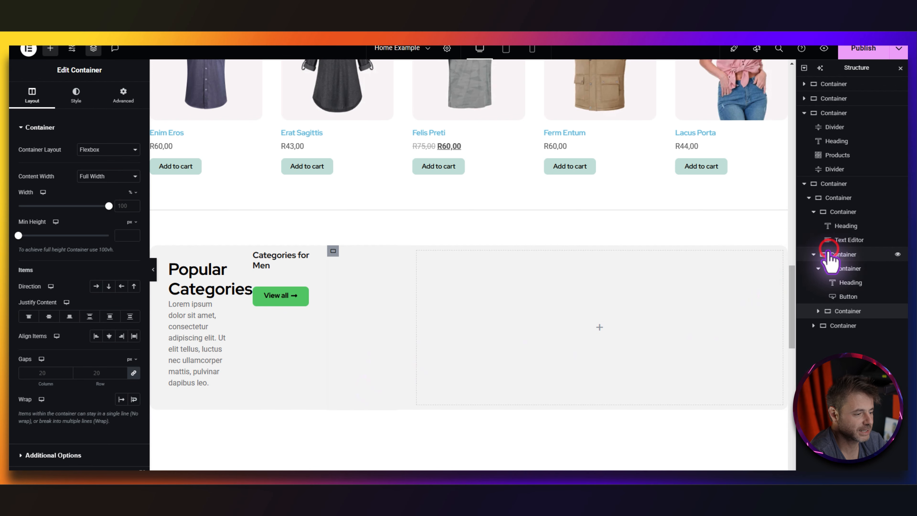
click(827, 248)
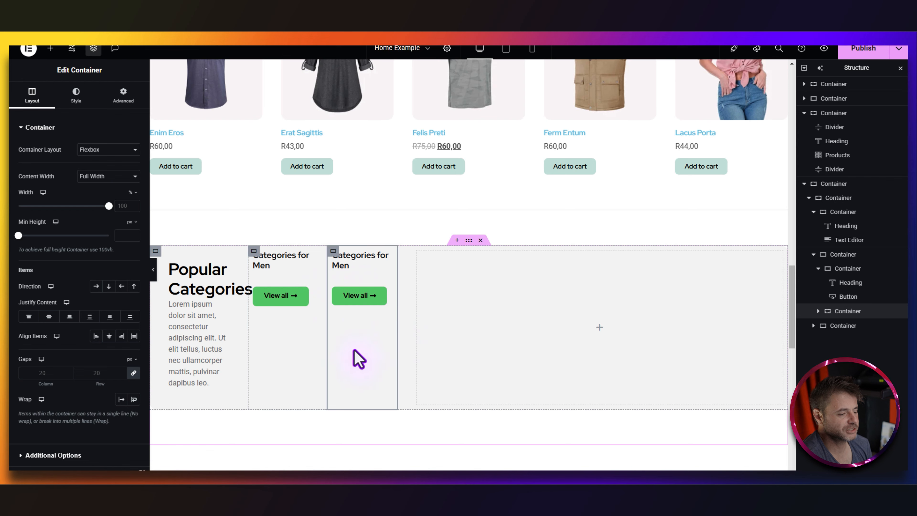
click(357, 261)
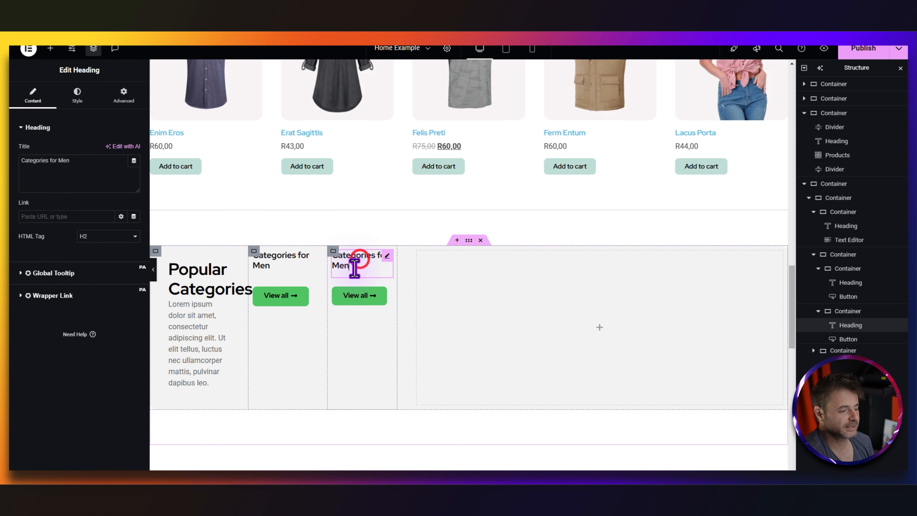
text(Woman)
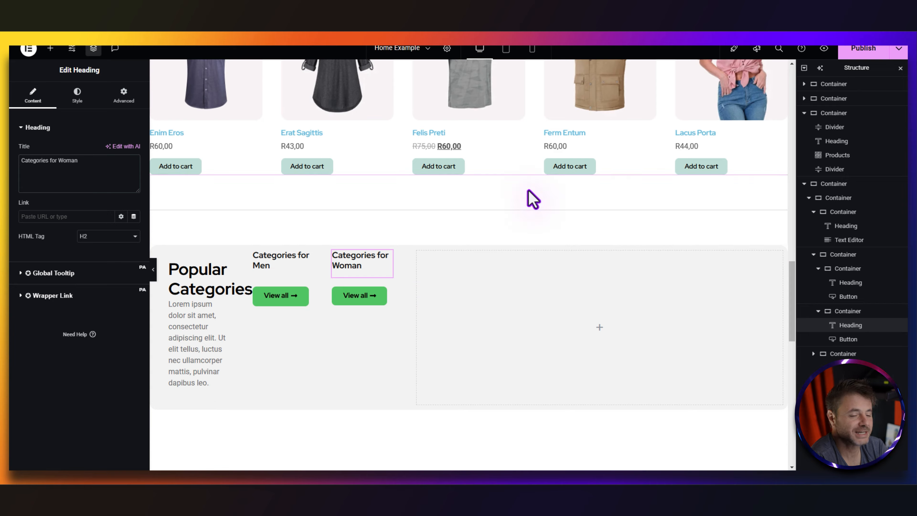
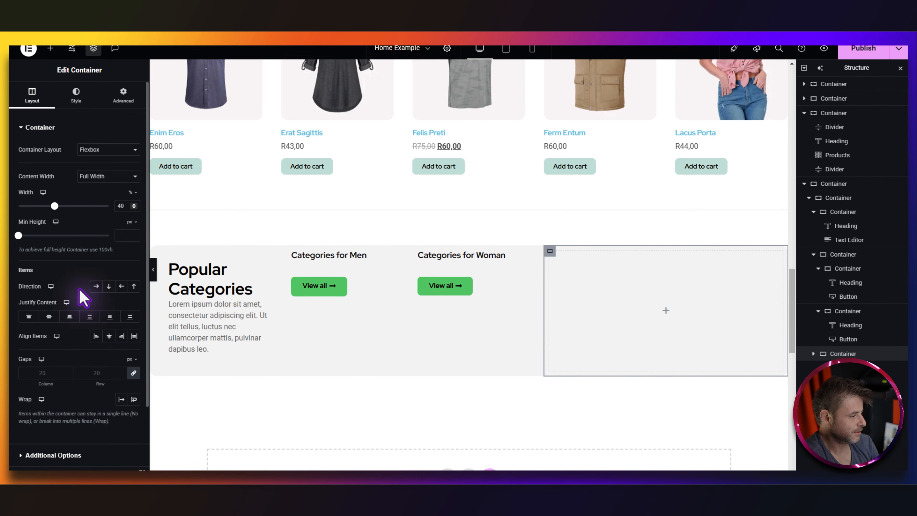
- Justify the last column's content to the end with 0 px gaps, and use banner-img-04-hr.jpg as its classic background image
click(68, 317)
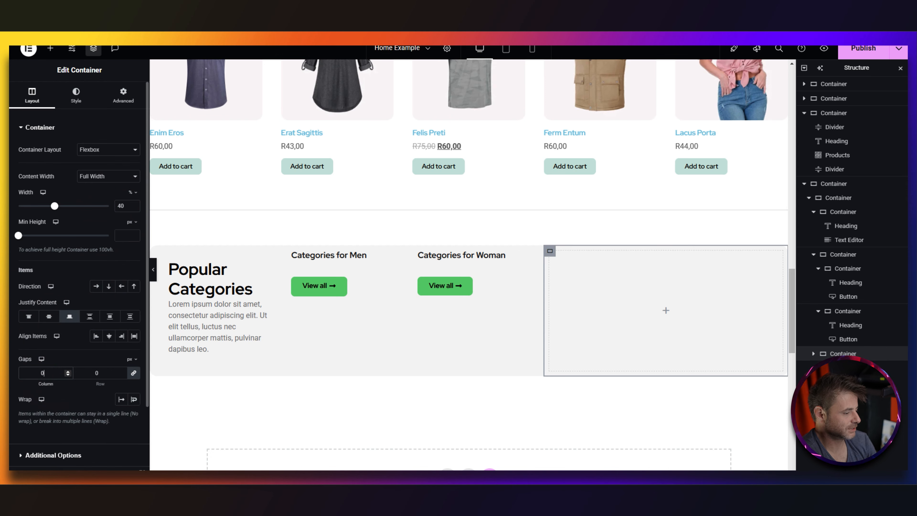
click(76, 95)
click(94, 169)
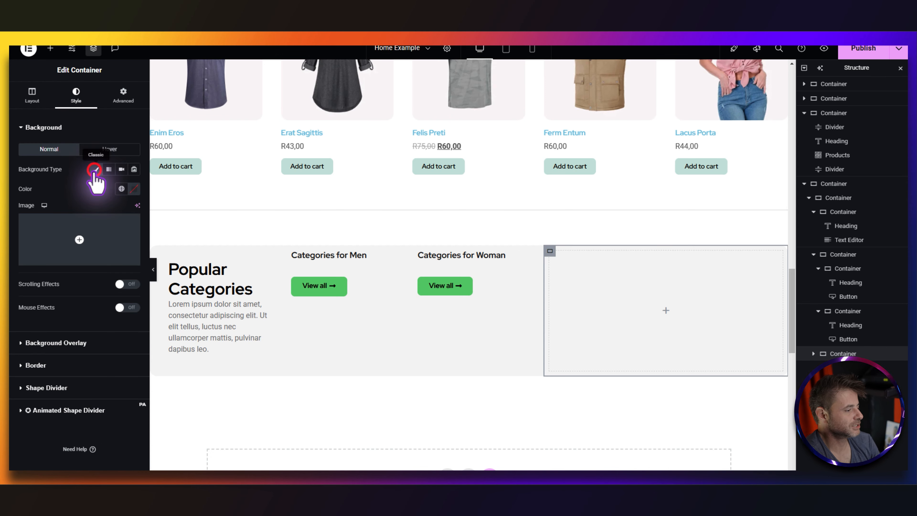
click(65, 229)
click(287, 382)
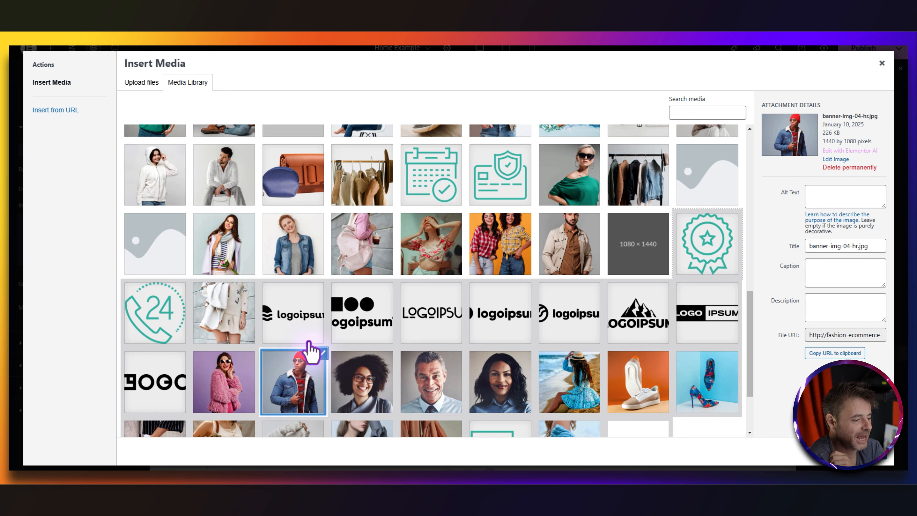
click(872, 452)
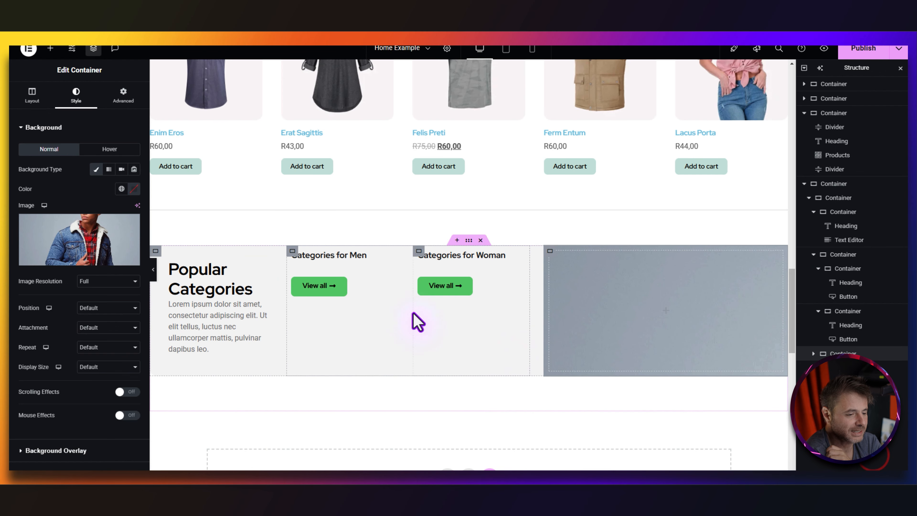
- Set the column's background image position to Center Center, repeat to No-repeat and display size to Cover
click(103, 374)
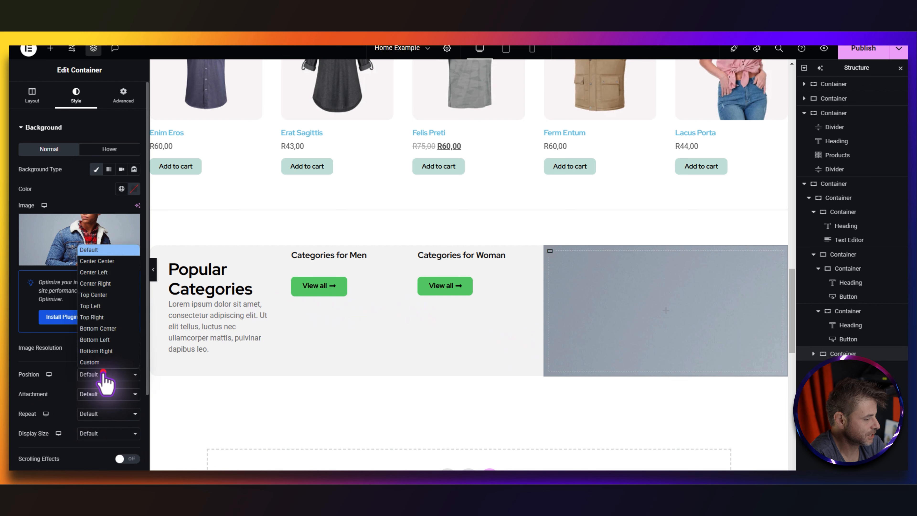
click(98, 263)
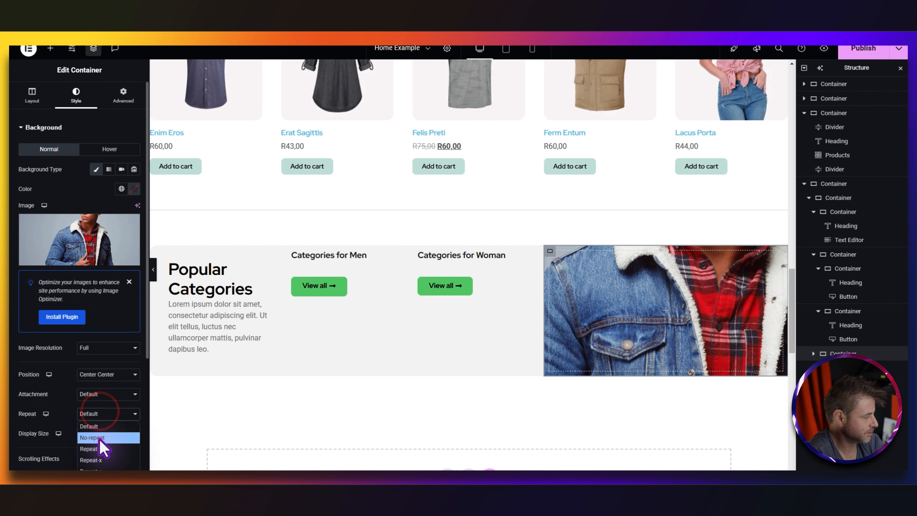
click(100, 438)
click(99, 433)
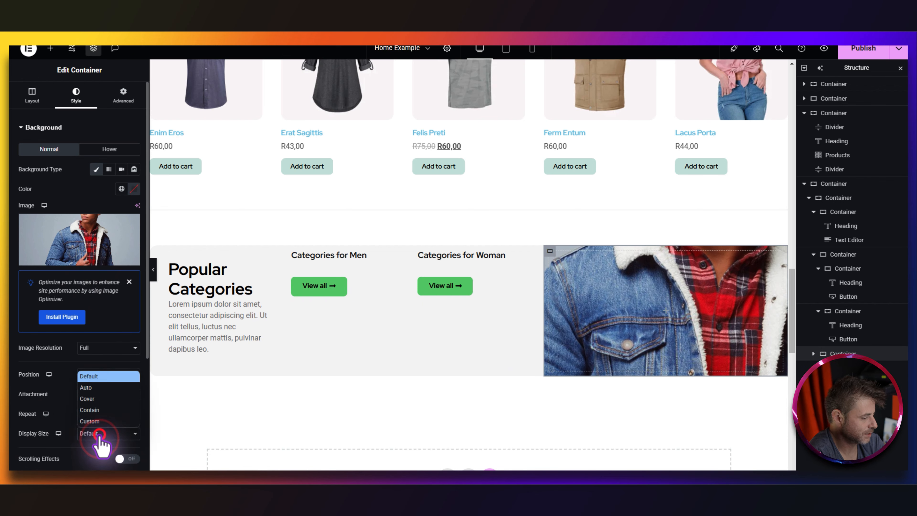
click(97, 399)
scroll(50, 358, down, 5)
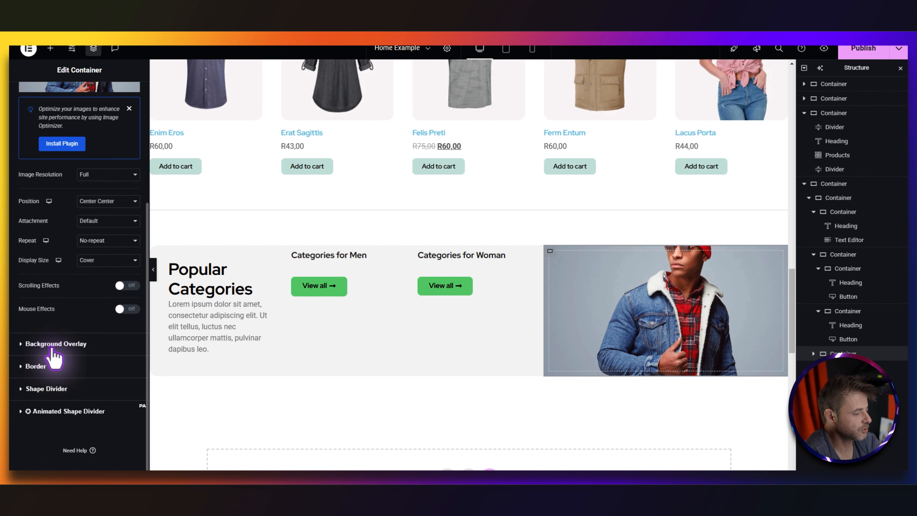
- Give the image column a 16 px border radius, 0 px margin and 30 px padding on all sides
click(45, 362)
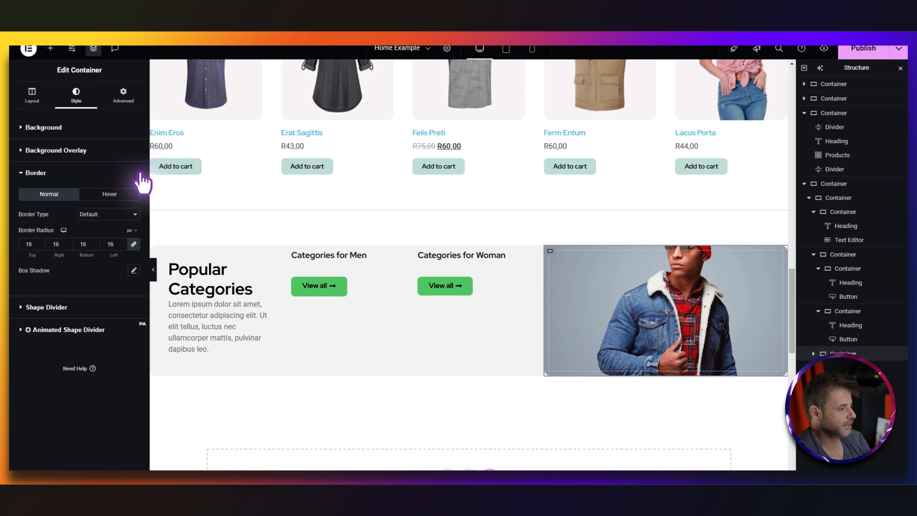
click(124, 94)
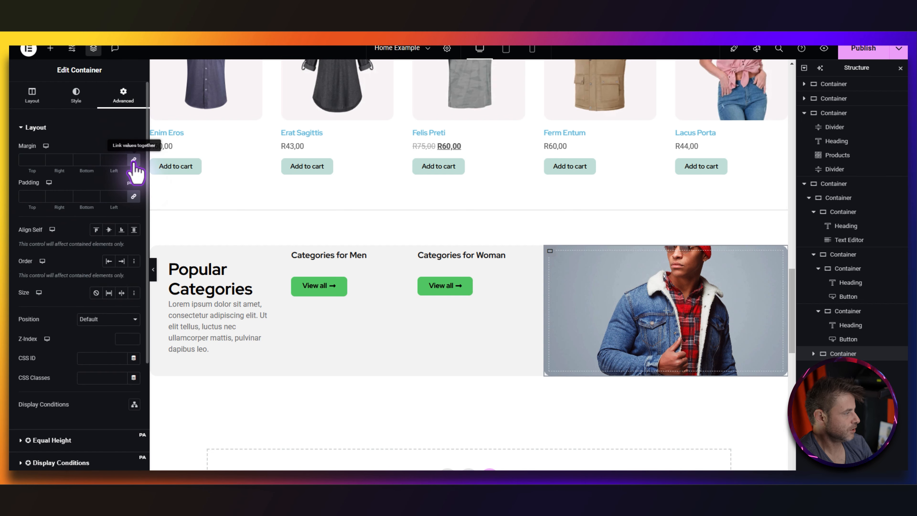
click(134, 197)
click(33, 196)
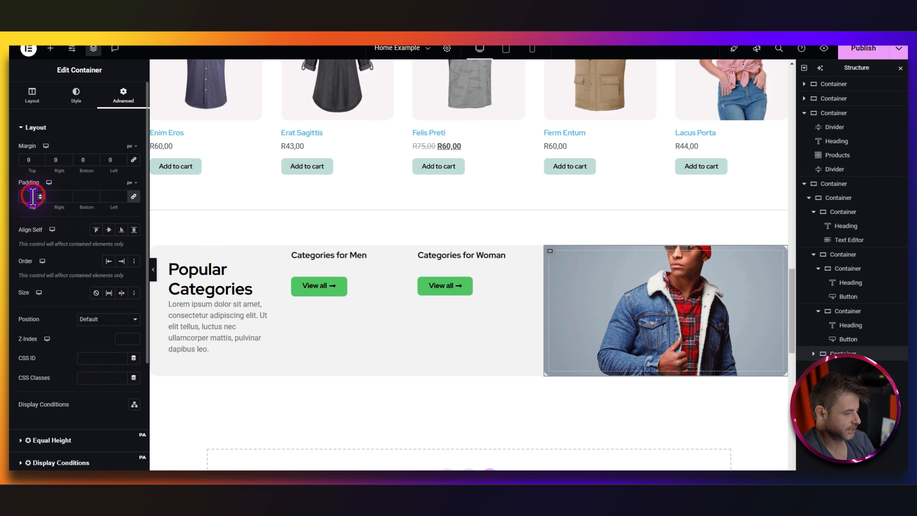
text(30)
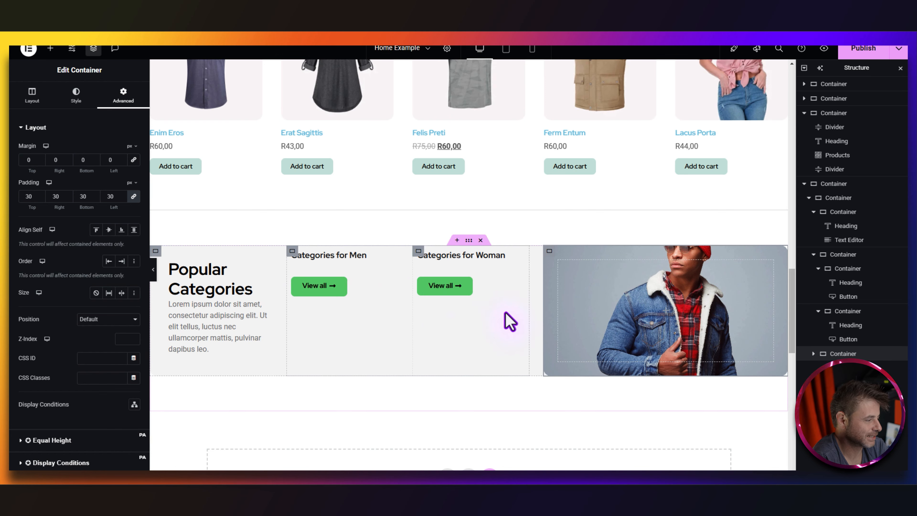
- Copy the "Shop the Hottest Trends" heading from the banner section and paste it into the denim jacket image column
scroll(610, 314, up, 10)
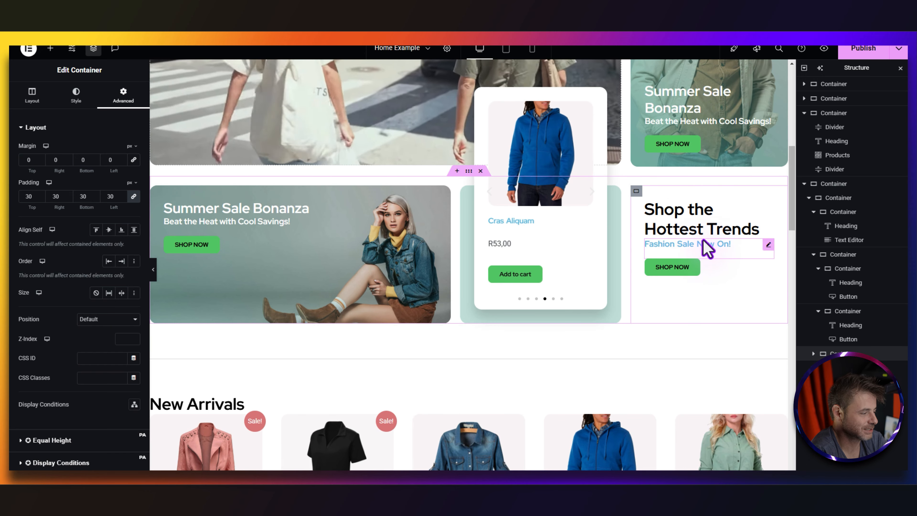
right_click(695, 228)
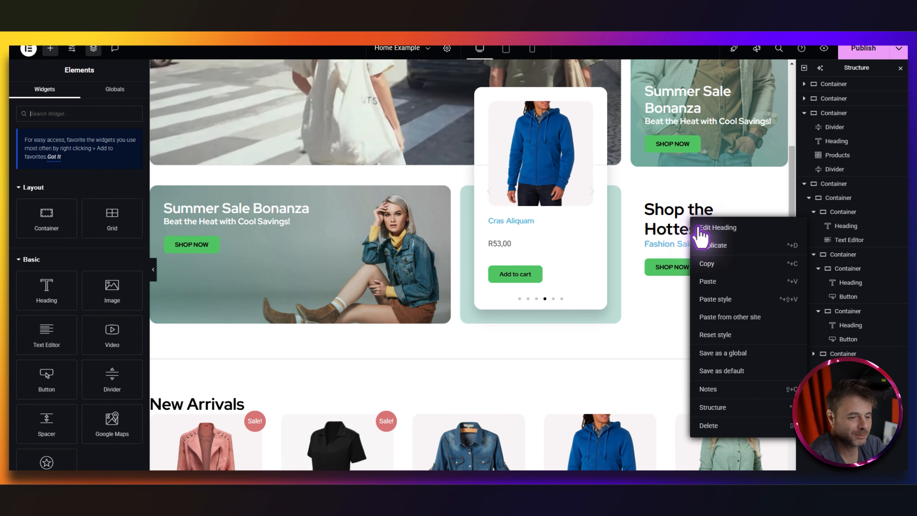
click(702, 266)
scroll(692, 270, down, 10)
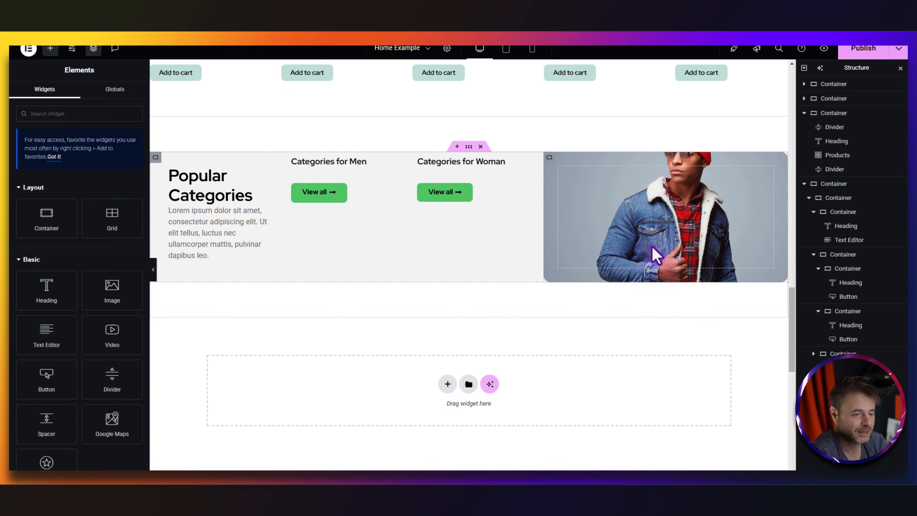
right_click(630, 203)
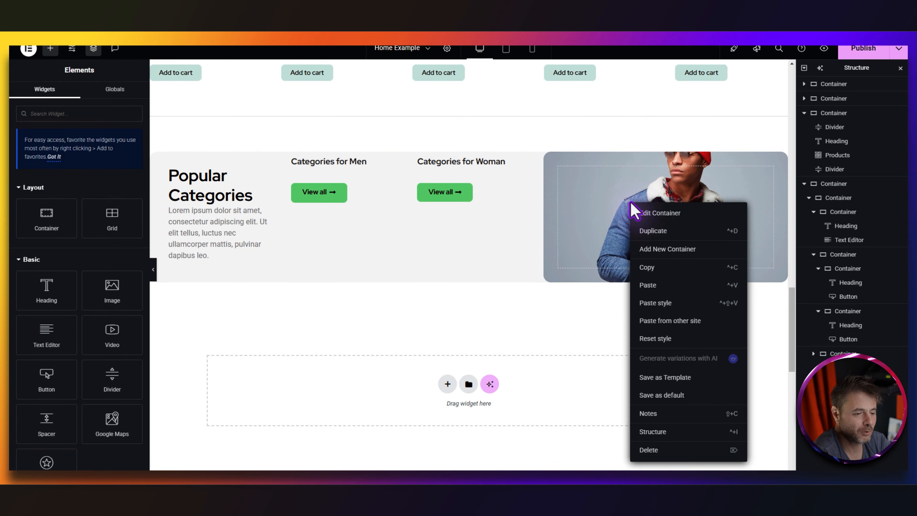
click(648, 285)
- Copy the "Fashion Sale Now On!" heading from the Hottest Trends banner and paste it into the denim jacket image column
scroll(655, 318, up, 10)
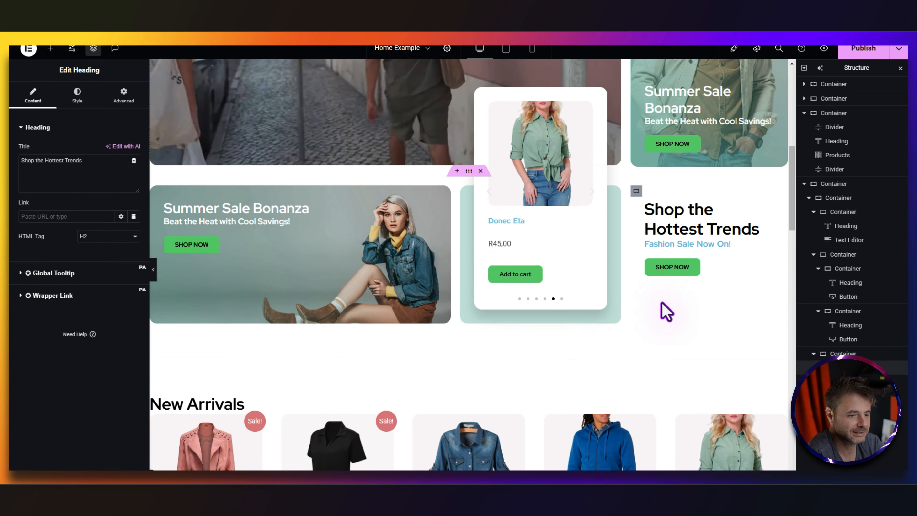
right_click(701, 290)
scroll(676, 299, down, 10)
right_click(631, 203)
click(654, 265)
- Copy the SHOP NOW button from the Hottest Trends banner and paste it beneath the headings in the denim jacket image column
scroll(680, 244, up, 12)
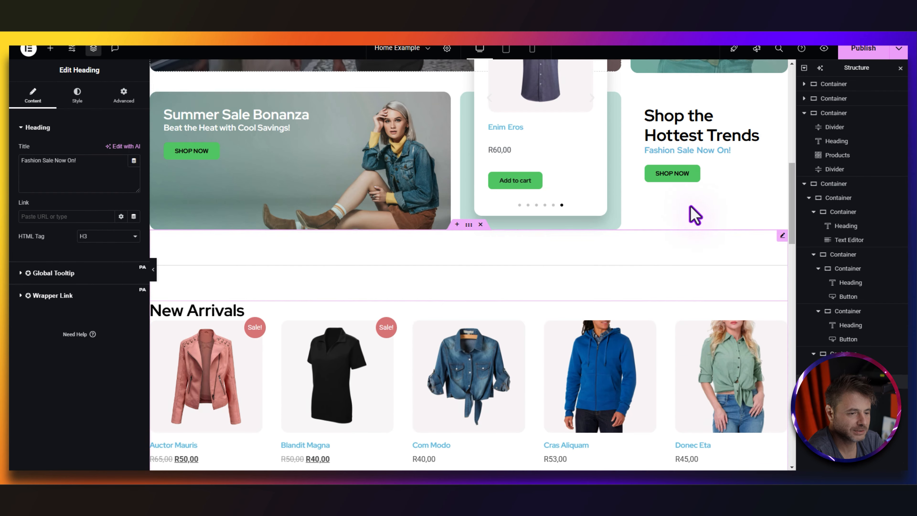
right_click(678, 175)
click(687, 221)
scroll(650, 310, down, 10)
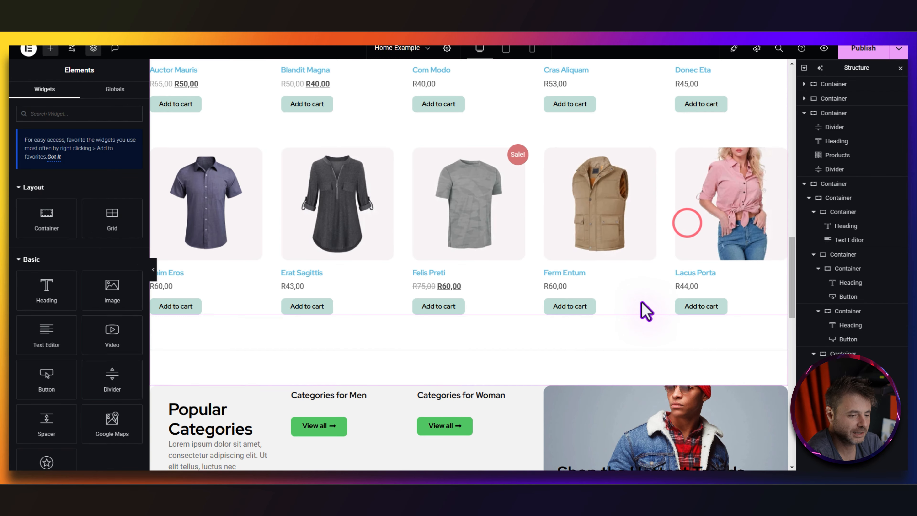
scroll(645, 311, down, 8)
right_click(627, 207)
click(643, 271)
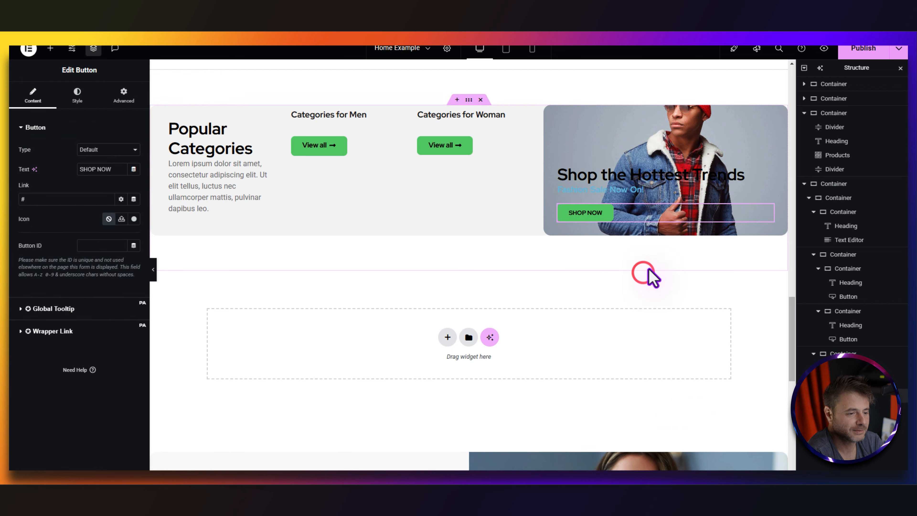
- Move the "Fashion Sale Now On!" heading above "Shop the Hottest Trends", retitle it "Step into Savings" and set its HTML tag to H2
click(846, 382)
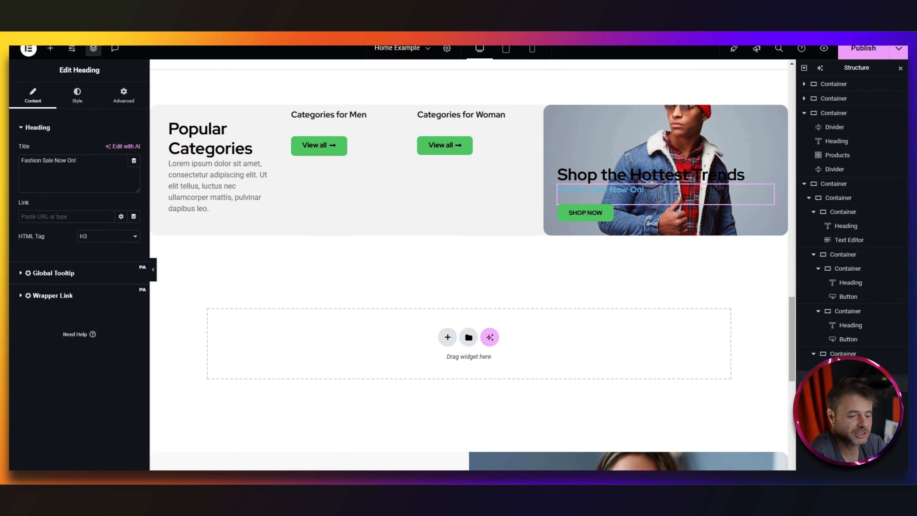
drag(847, 380, 846, 364)
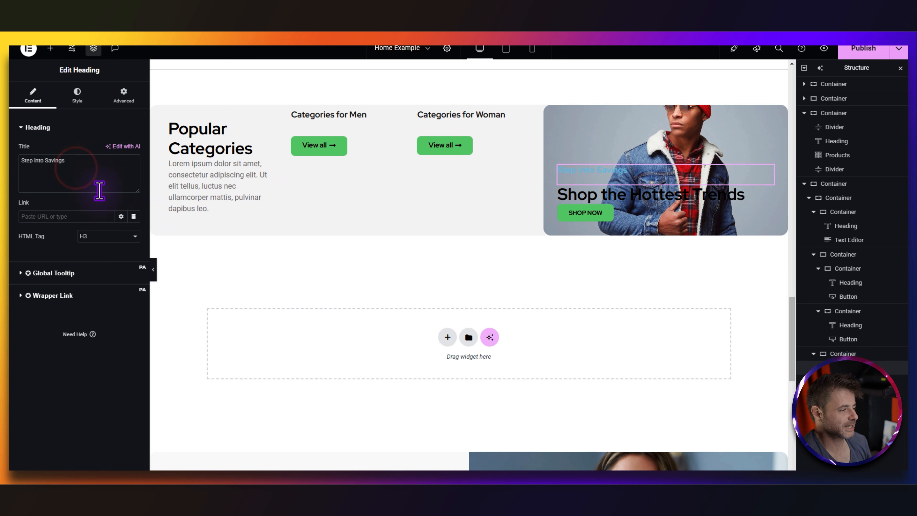
click(84, 236)
click(86, 259)
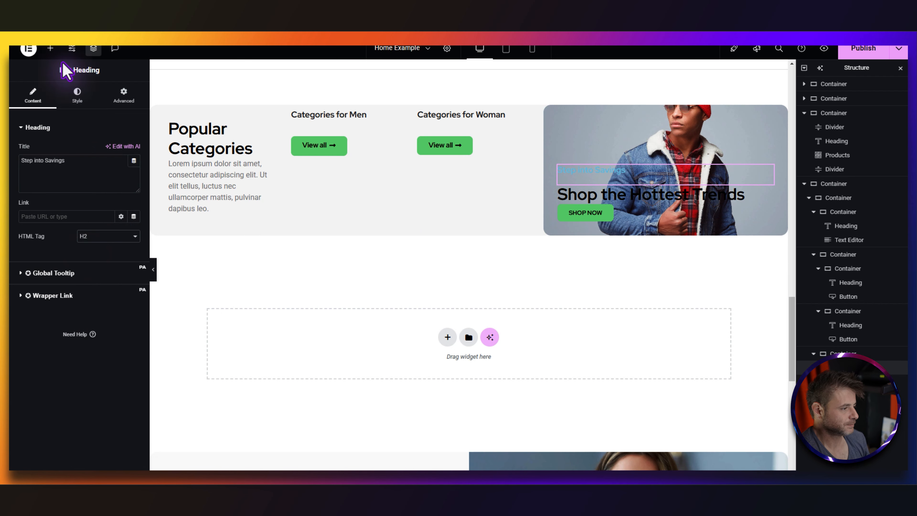
- Colour the "Step into Savings" heading white and reduce its font size to 15 px
click(76, 93)
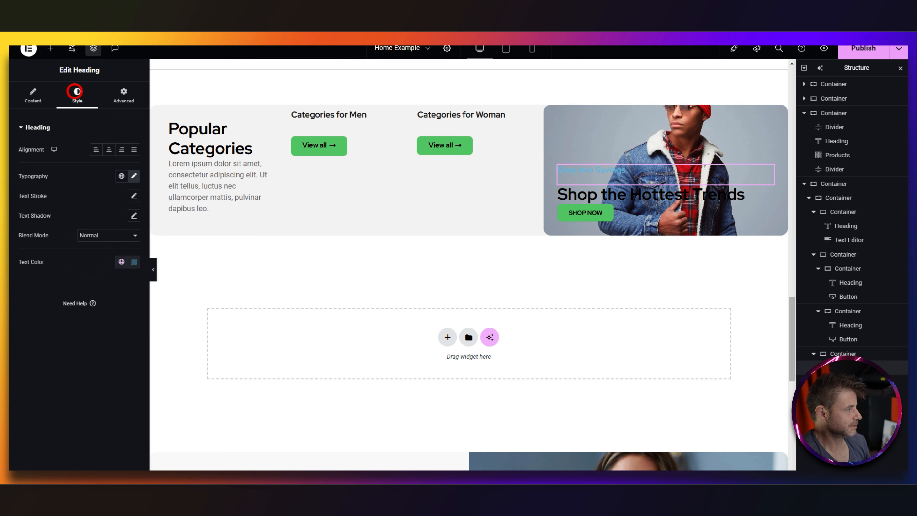
click(134, 262)
drag(119, 310, 74, 293)
click(95, 177)
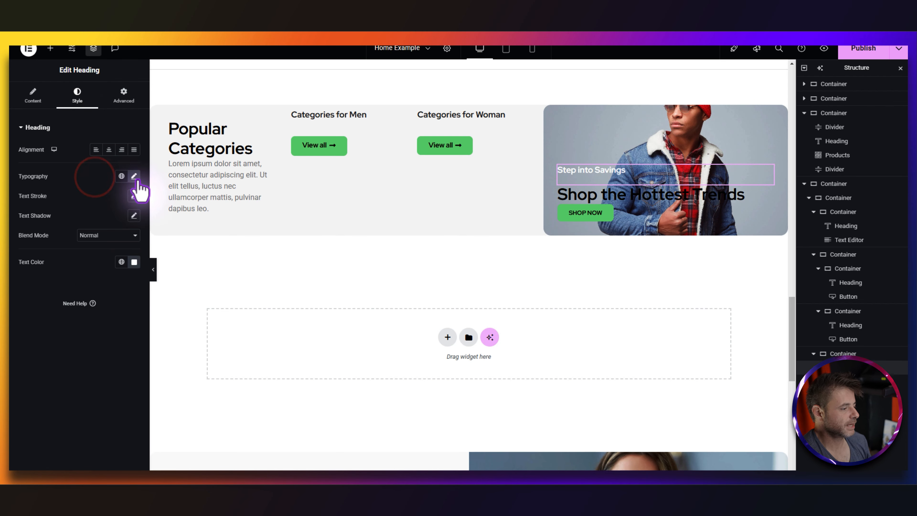
click(134, 177)
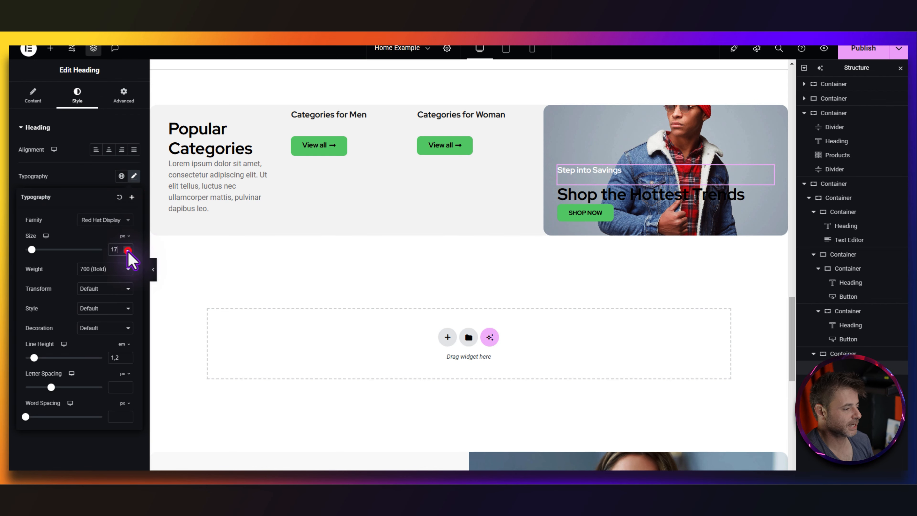
- Reduce the bottom margin of the "Step into Savings" heading and set its text transform to Uppercase
click(125, 94)
click(124, 93)
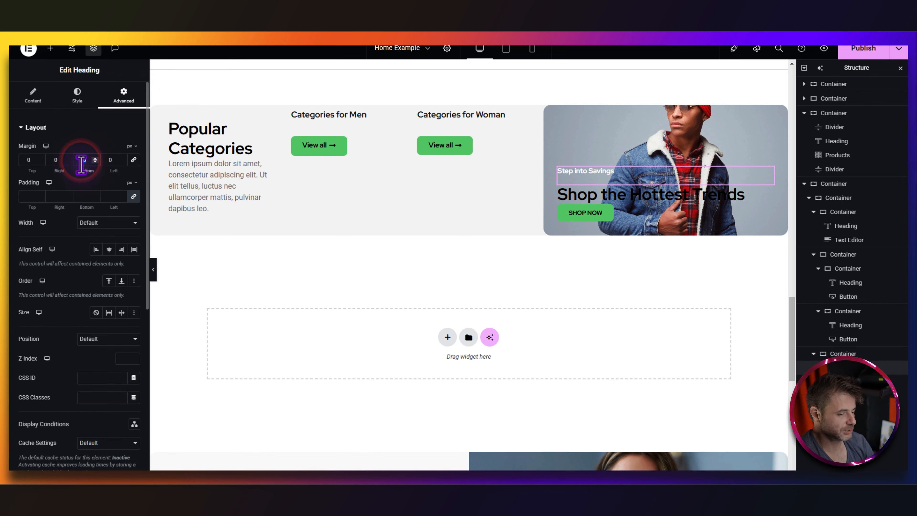
click(77, 94)
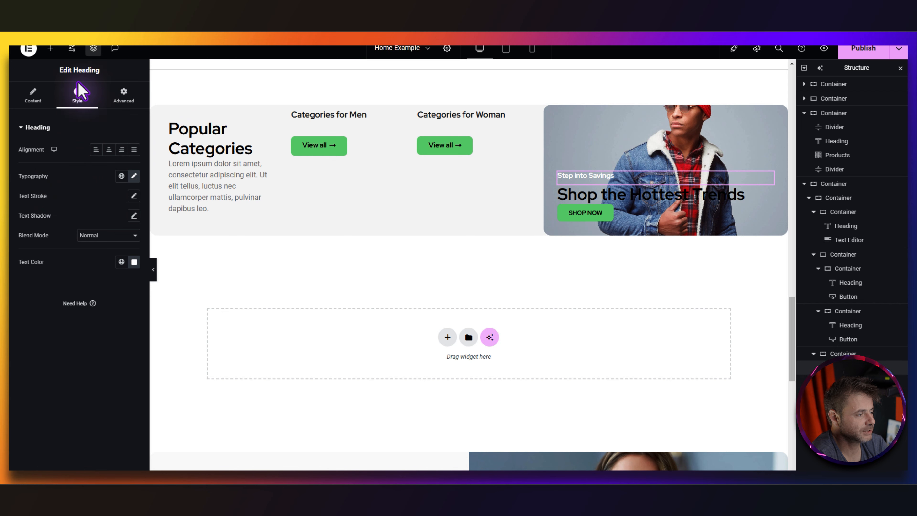
click(134, 175)
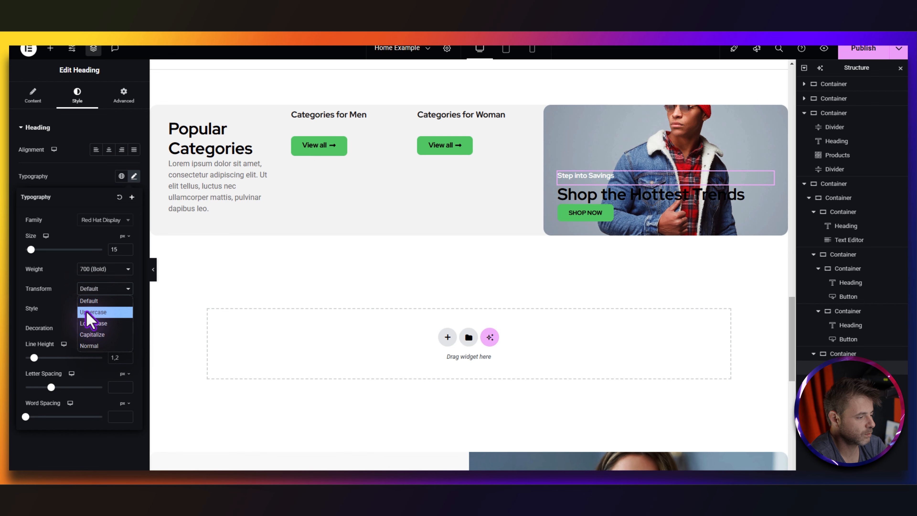
click(91, 311)
click(75, 165)
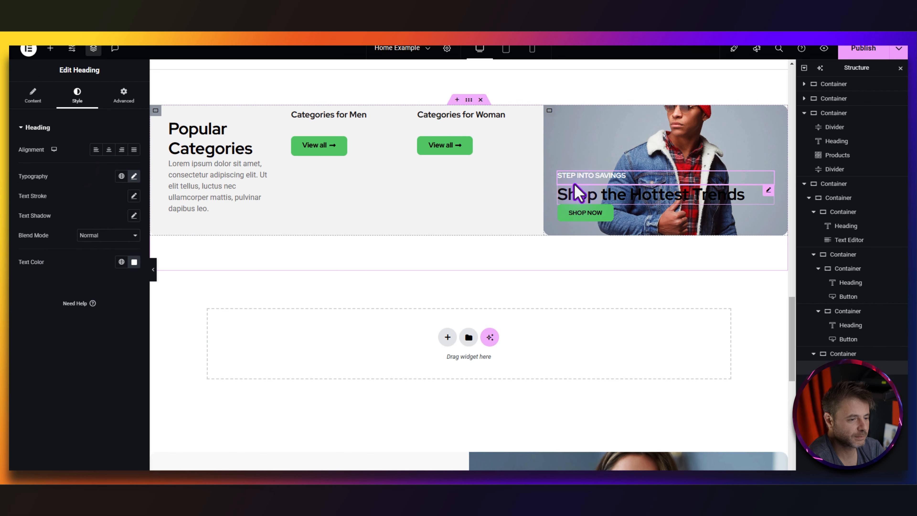
- Replace the "Shop the Hottest Trends" text in the denim jacket column with "Fashion Sale with Incredible Discounts!"
click(576, 195)
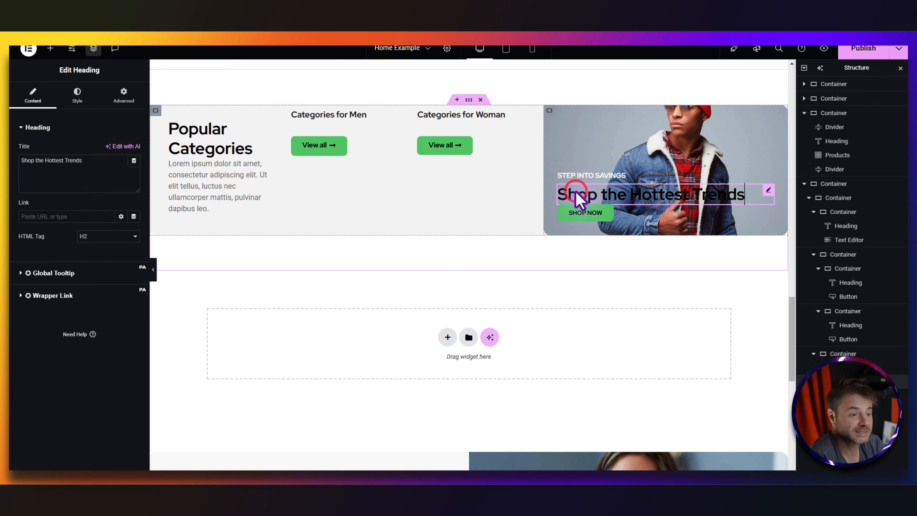
click(104, 180)
key(ctrl+a)
key(ctrl+v)
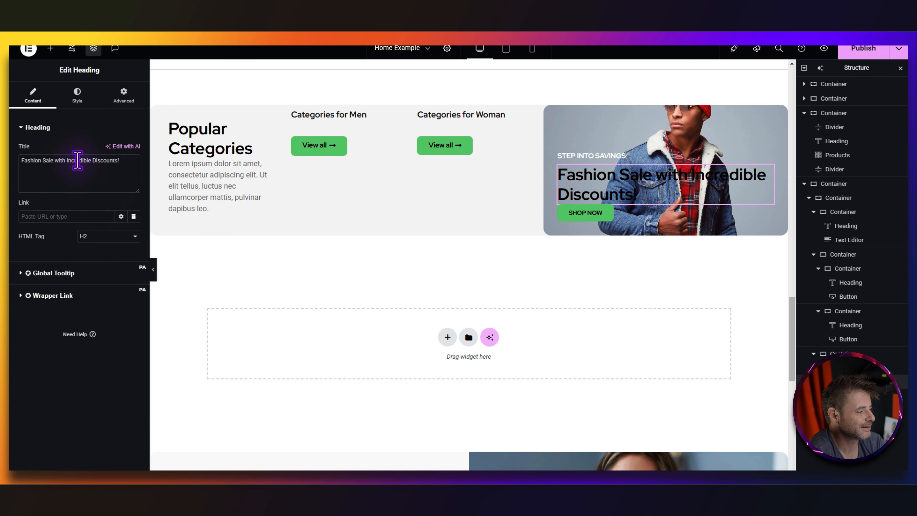
- Change the text color of the "Fashion Sale with Incredible Discounts!" heading to white
click(74, 98)
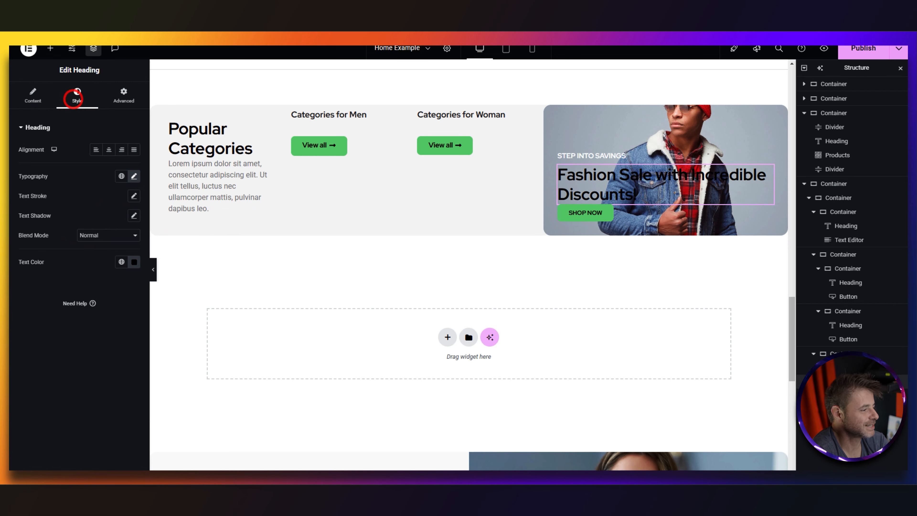
click(134, 262)
drag(115, 314, 58, 287)
click(133, 177)
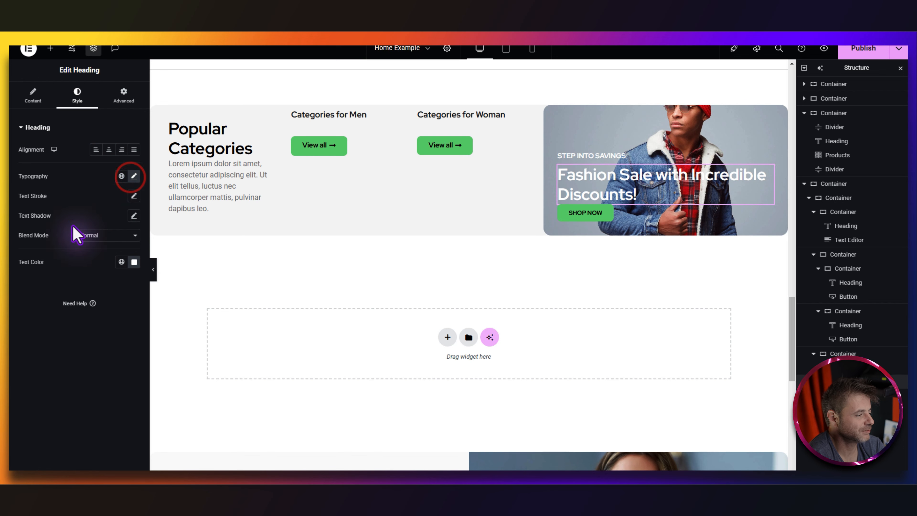
- Give the "Fashion Sale with Incredible Discounts!" heading unlinked margins of 100 px right, 30 px bottom and 0 px top and left
click(132, 97)
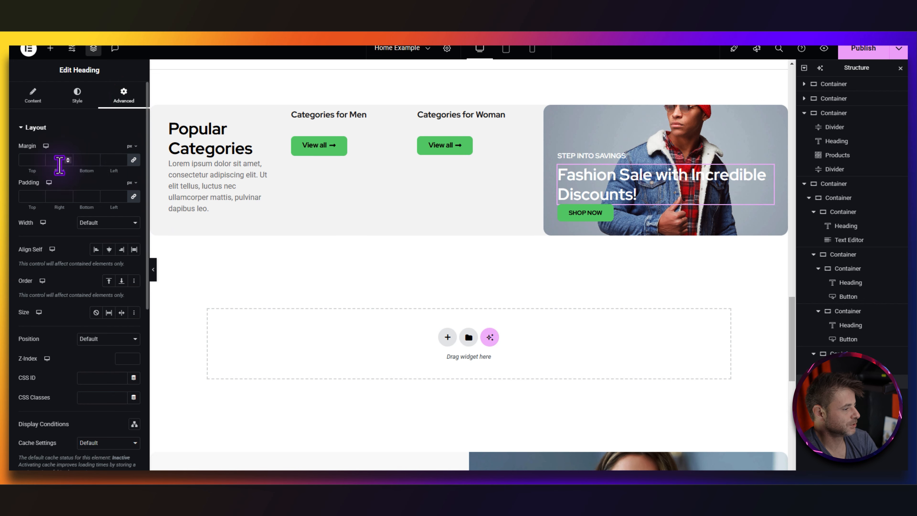
click(133, 160)
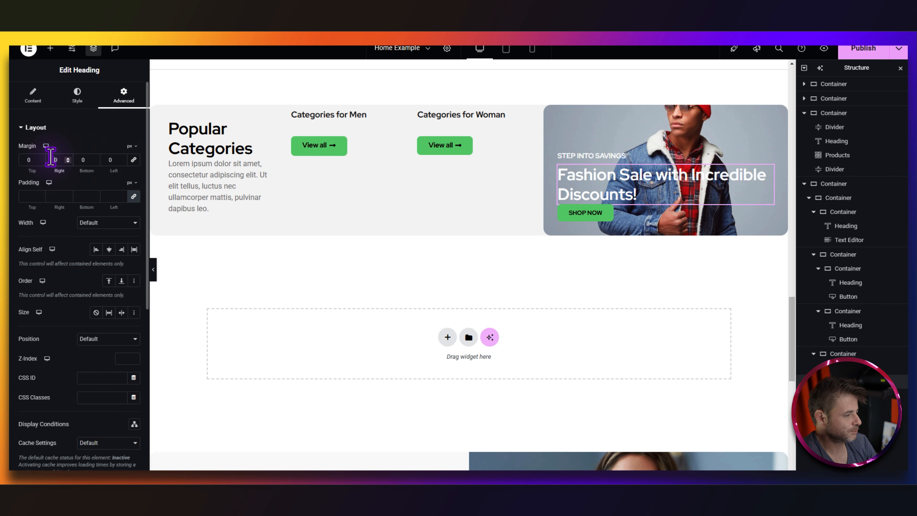
text(100)
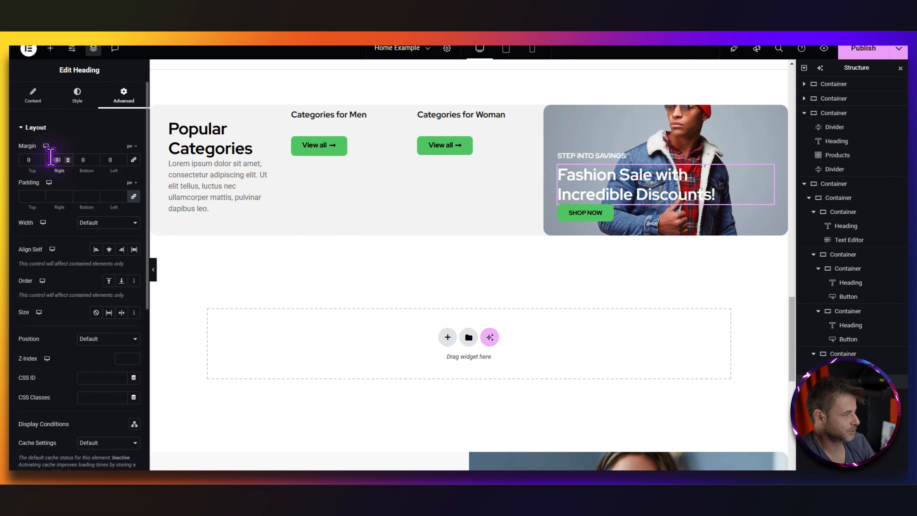
click(80, 160)
text(3)
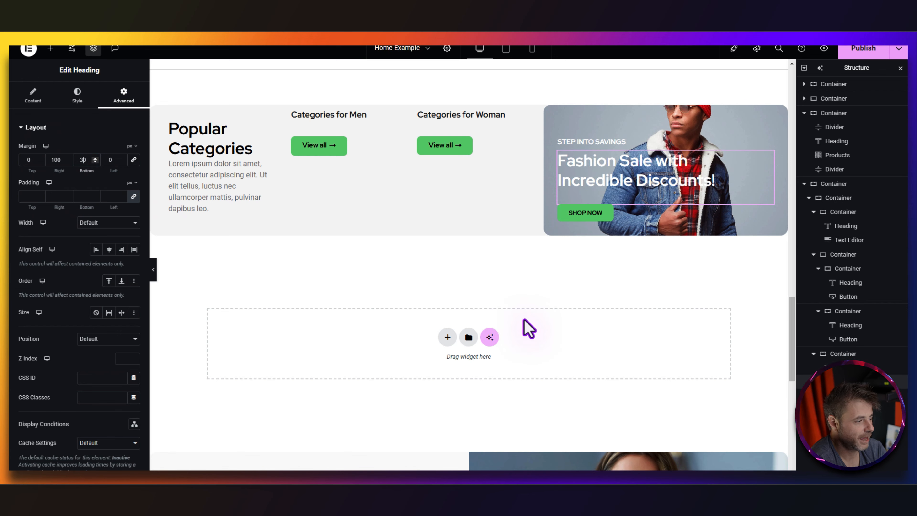
- Set the margin of the SHOP NOW button in the denim jacket column to 0 px on all sides
click(622, 215)
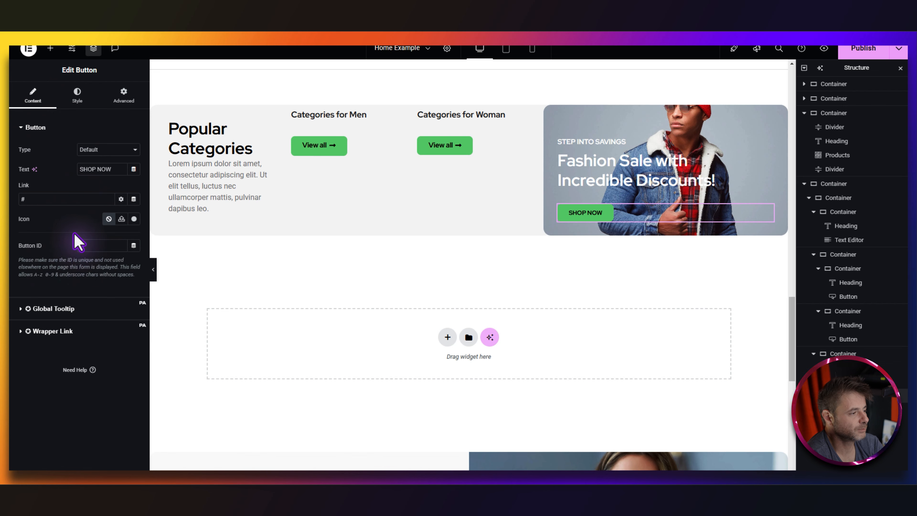
click(120, 100)
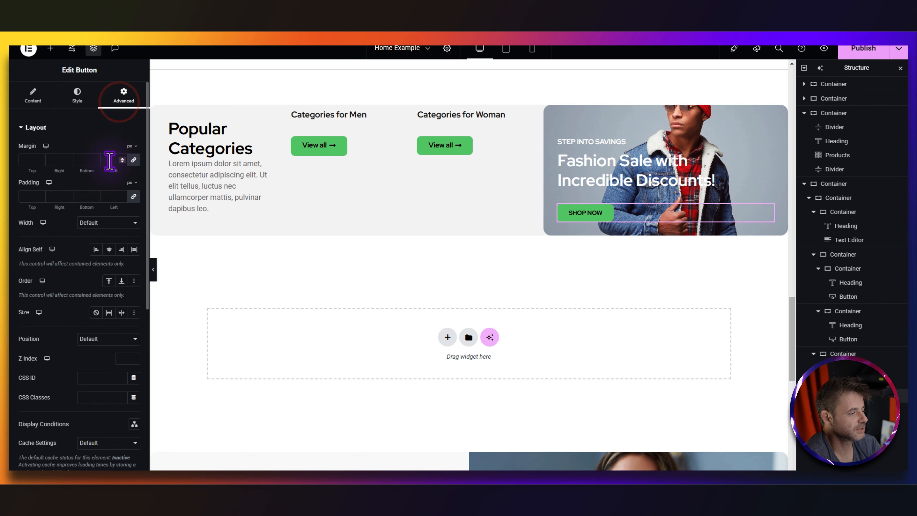
text(0)
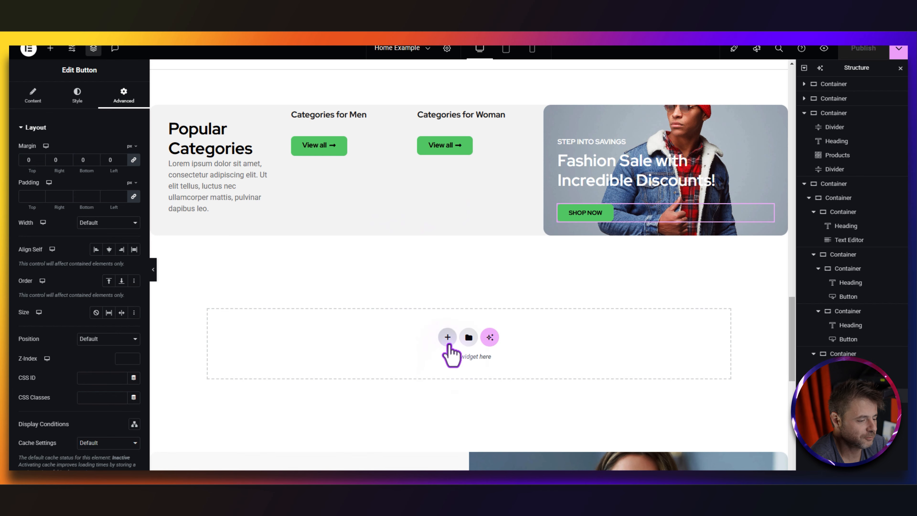
- Add a new flexbox container below the Popular Categories section with row direction and 0 px gaps
click(448, 337)
click(438, 363)
click(443, 359)
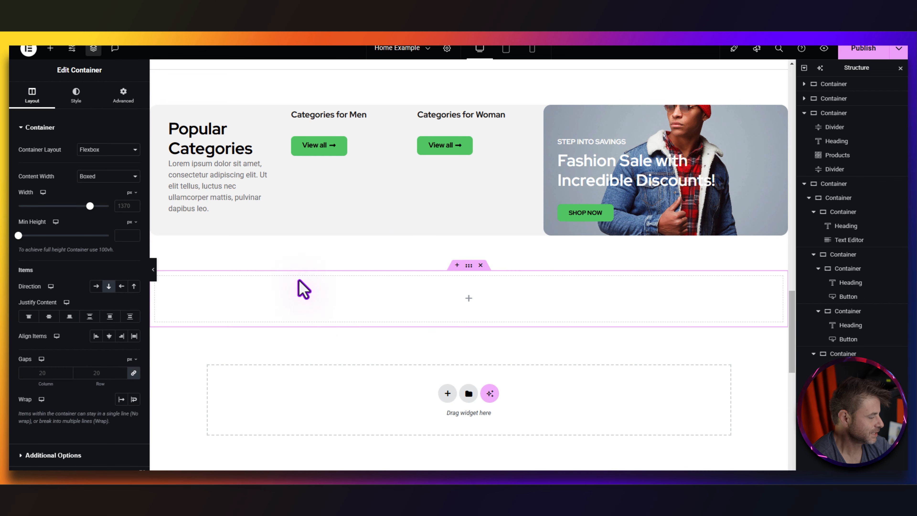
click(96, 287)
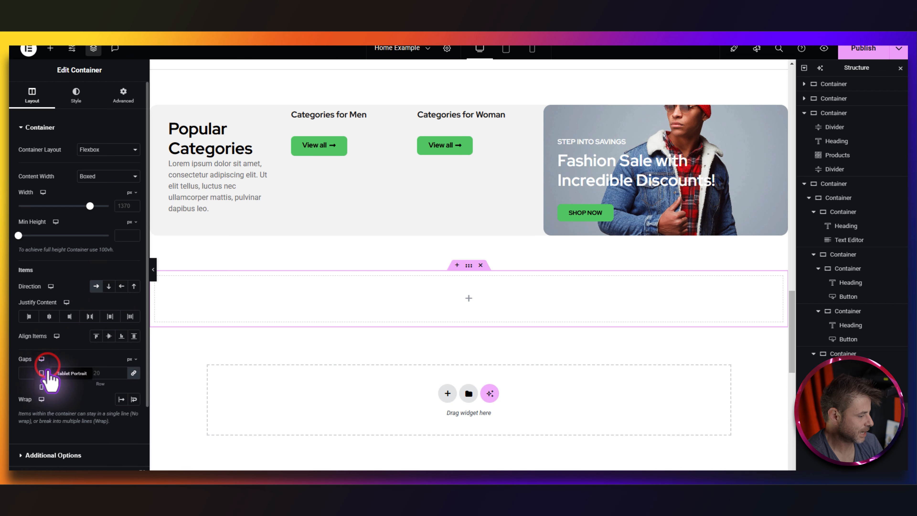
click(59, 372)
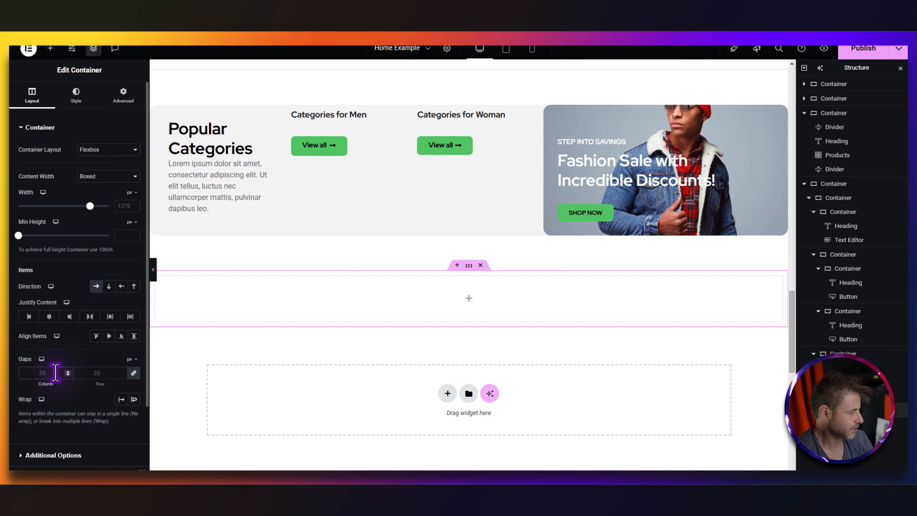
text(0)
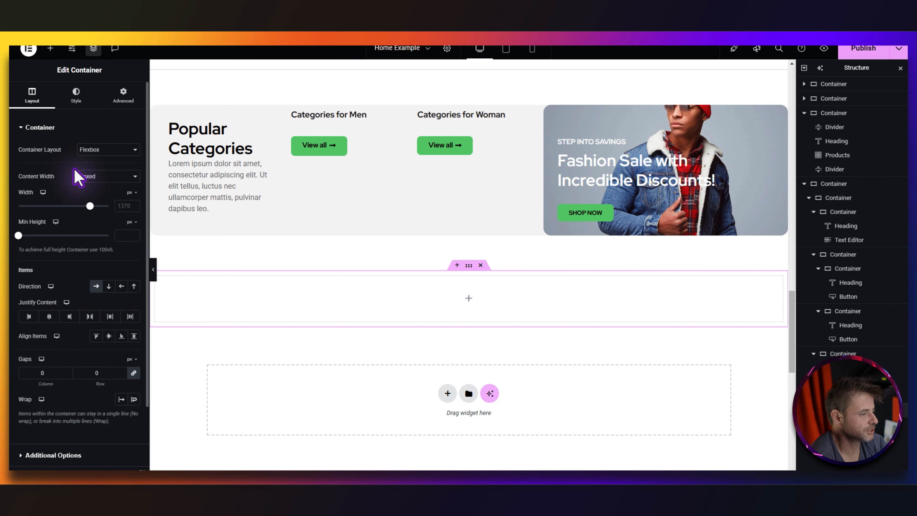
- Set the new container's padding to 75 px at the top and 0 px on the other sides
click(124, 93)
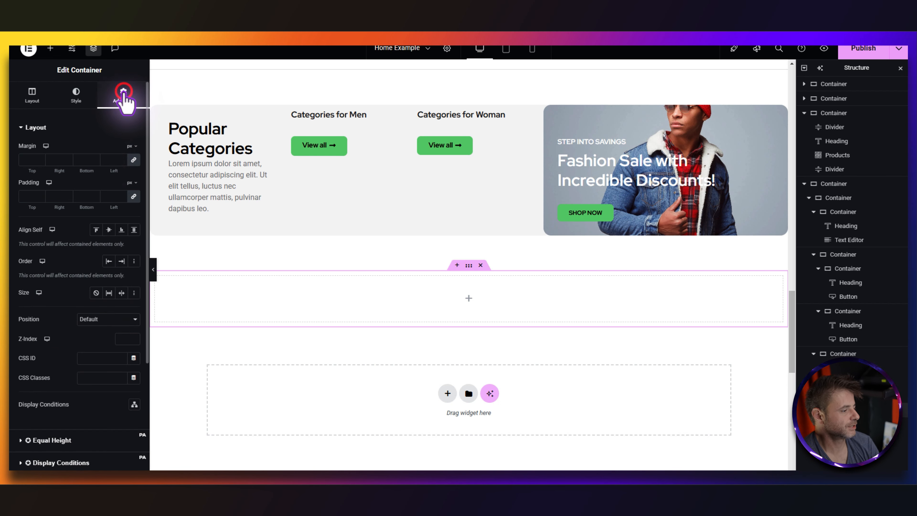
click(133, 196)
click(31, 196)
text(75)
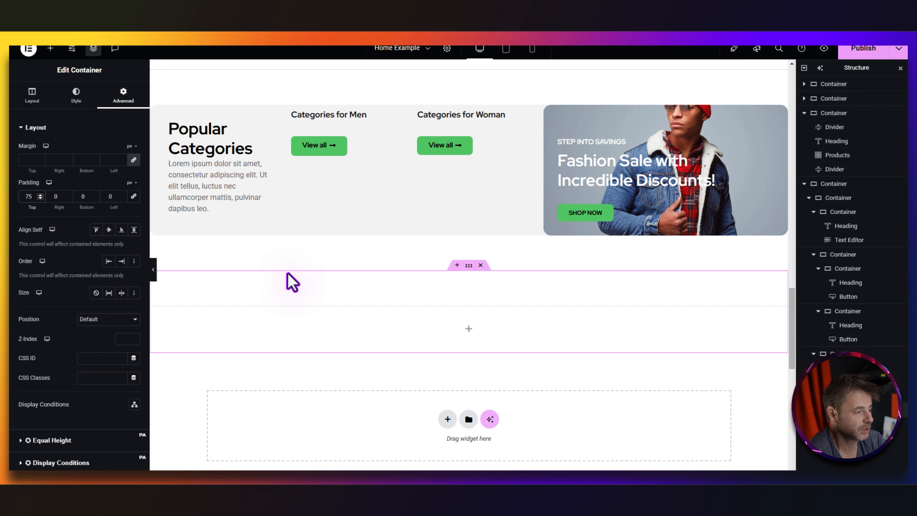
- Place a container inside the new section and duplicate it to form two side-by-side columns
click(50, 48)
drag(60, 211, 430, 322)
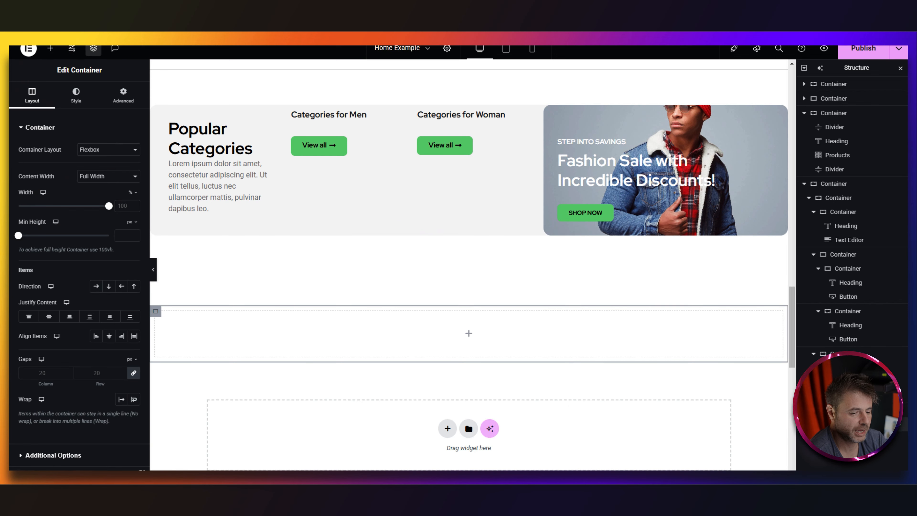
right_click(805, 221)
click(816, 247)
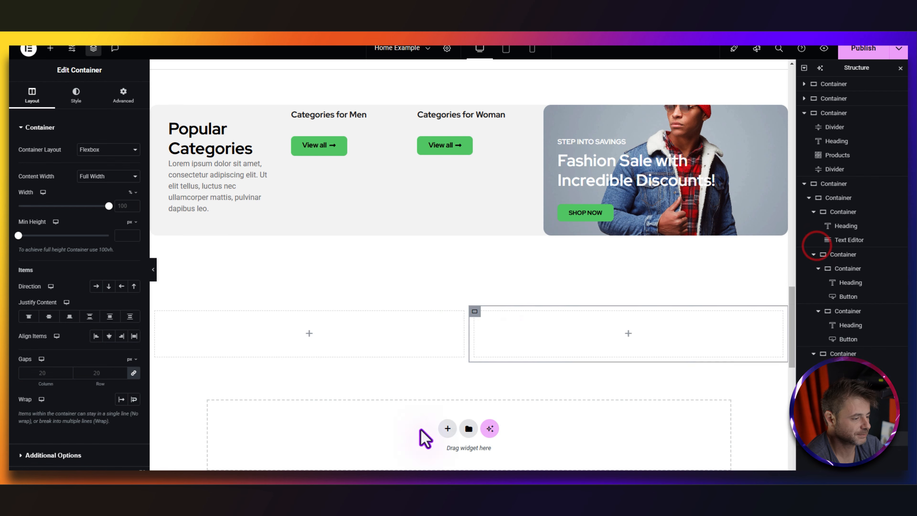
- Set the left inner container's content justification to Start and its gaps to 0 px
click(385, 318)
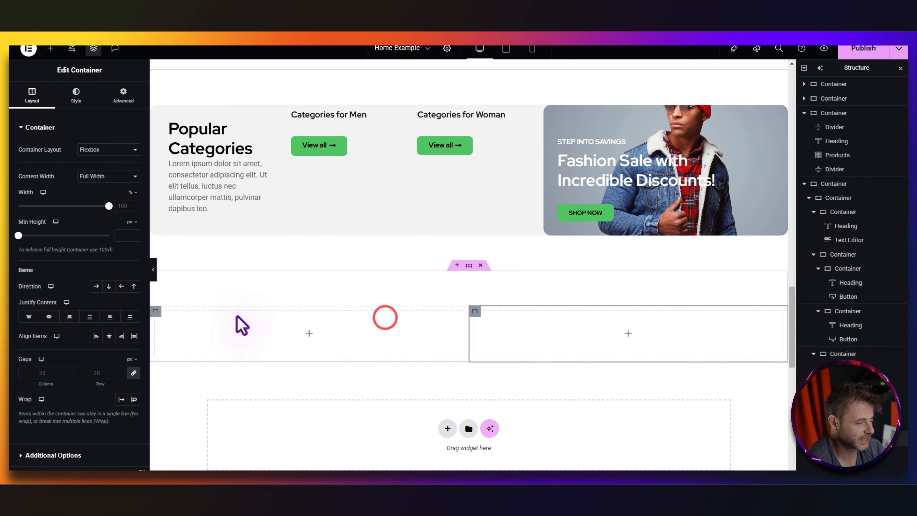
click(156, 310)
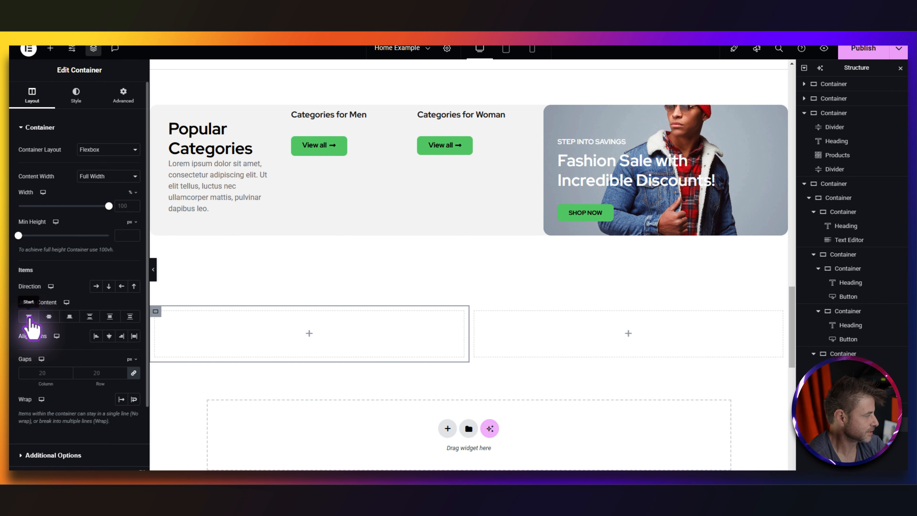
click(29, 316)
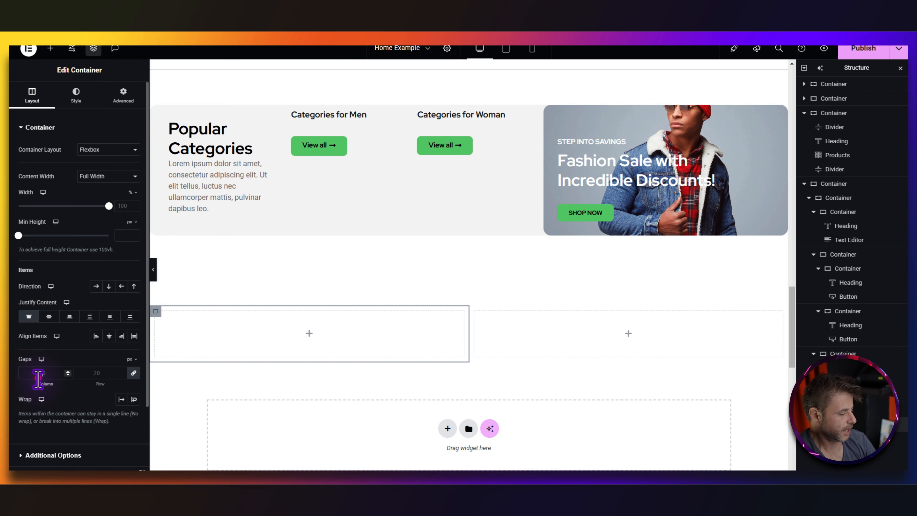
text(0)
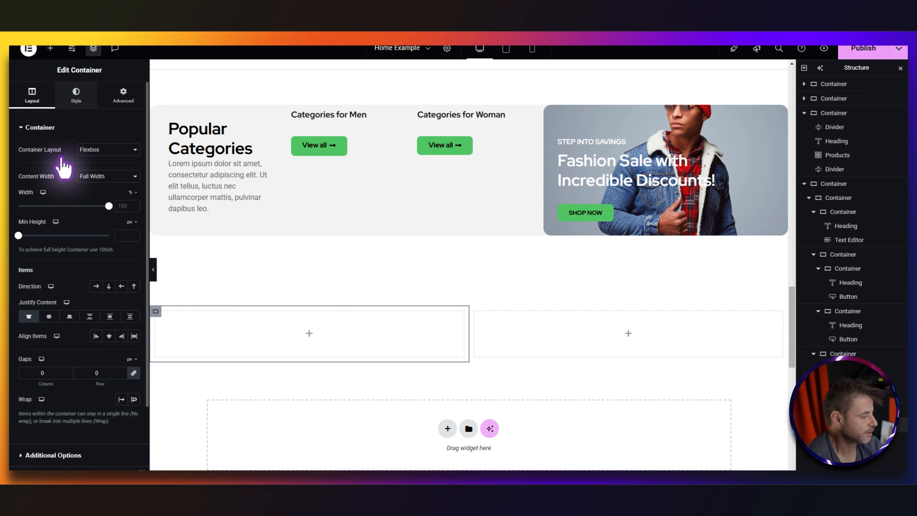
- Set the left inner container's padding to 0 px on all sides
click(77, 93)
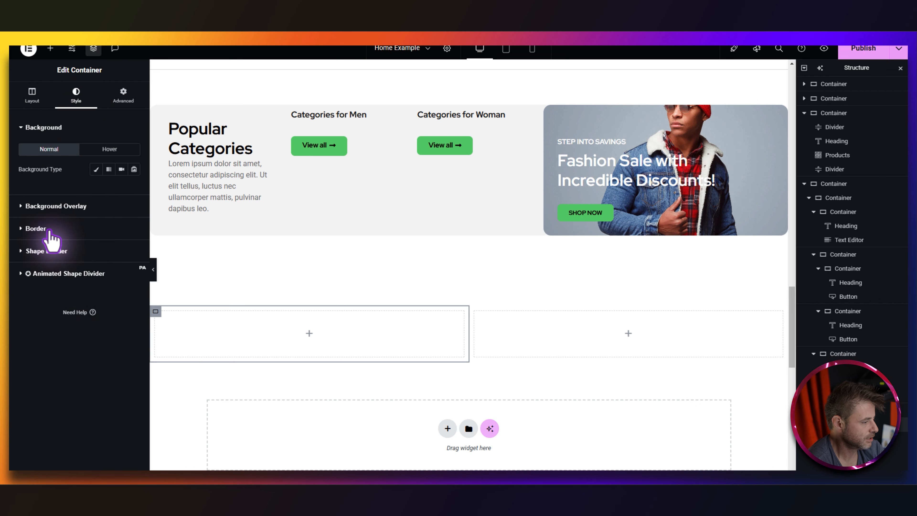
click(48, 223)
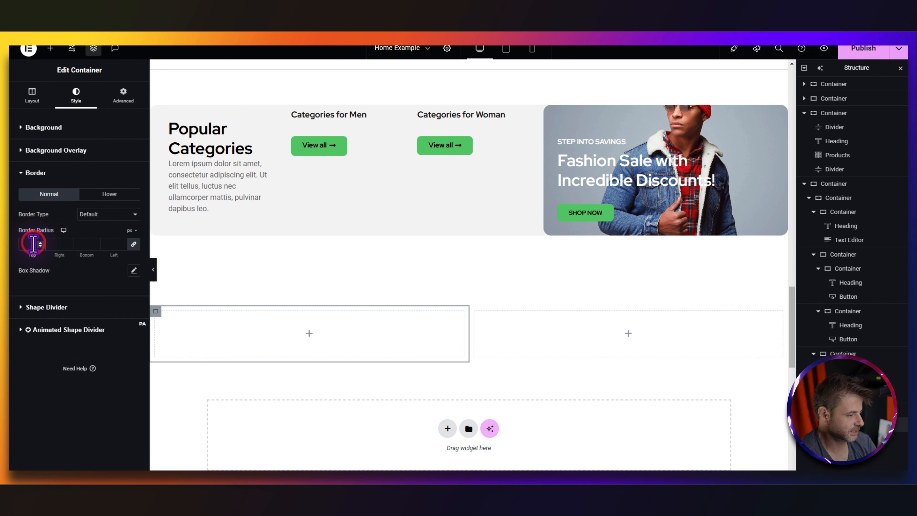
click(125, 92)
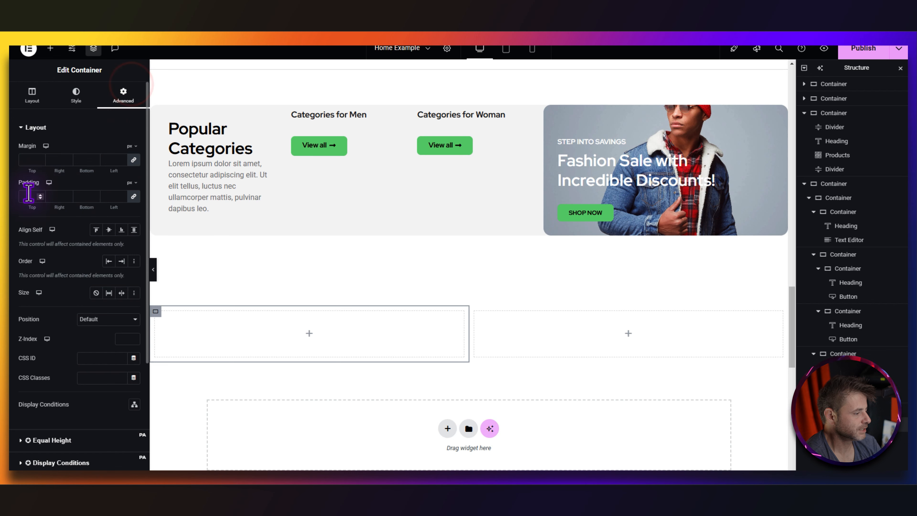
text(0)
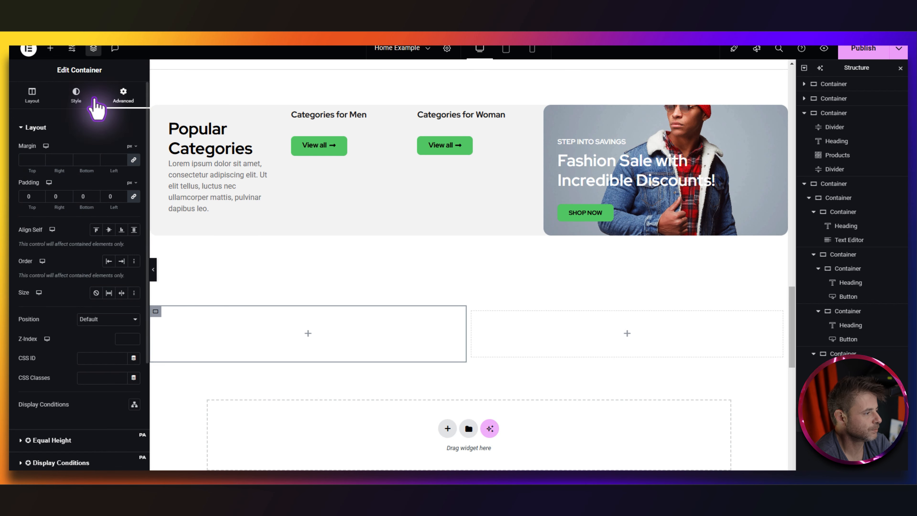
- Add a Video widget to the left column of the new section
click(51, 49)
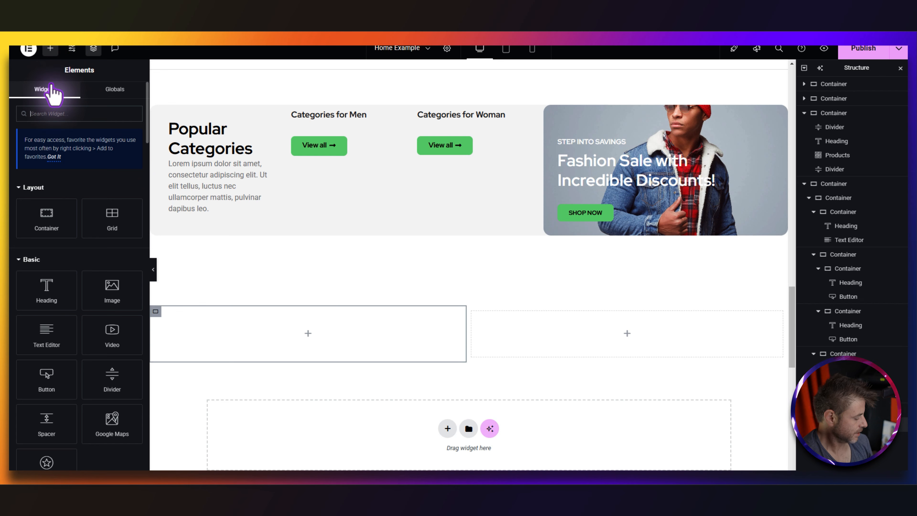
text(vide)
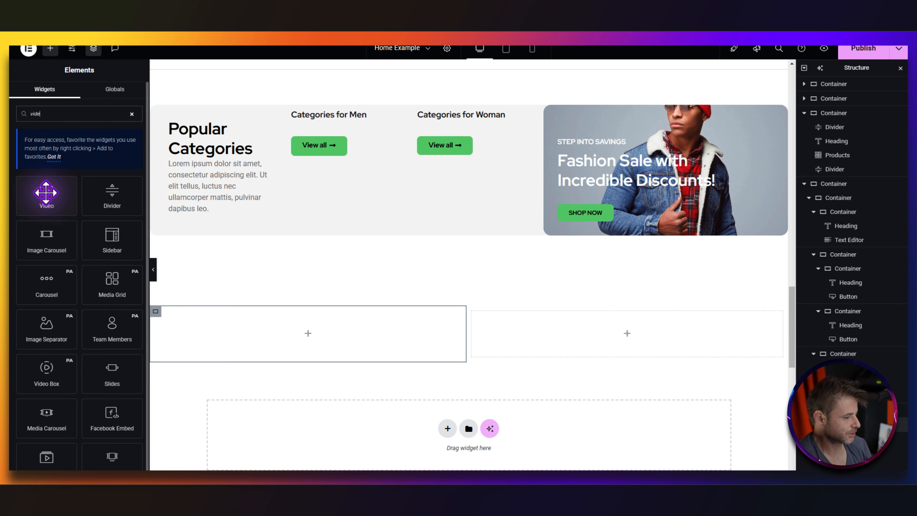
drag(46, 192, 344, 339)
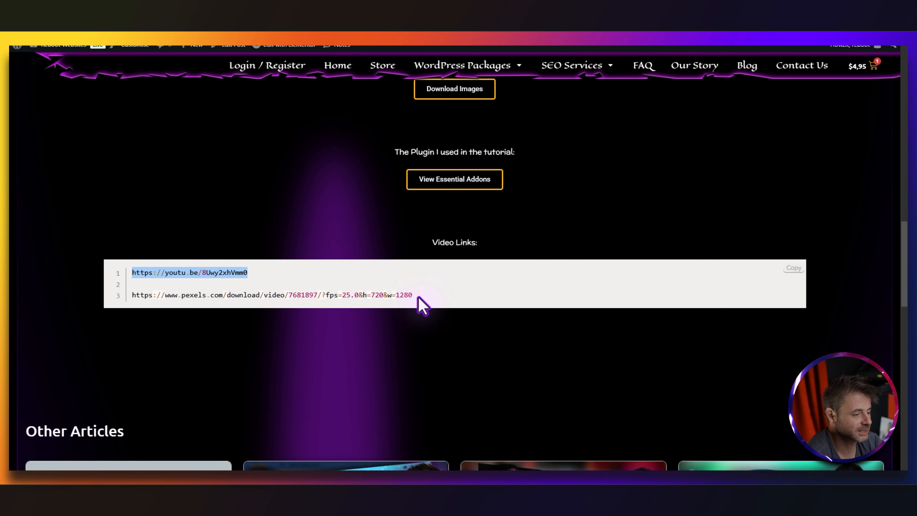
drag(418, 296, 130, 295)
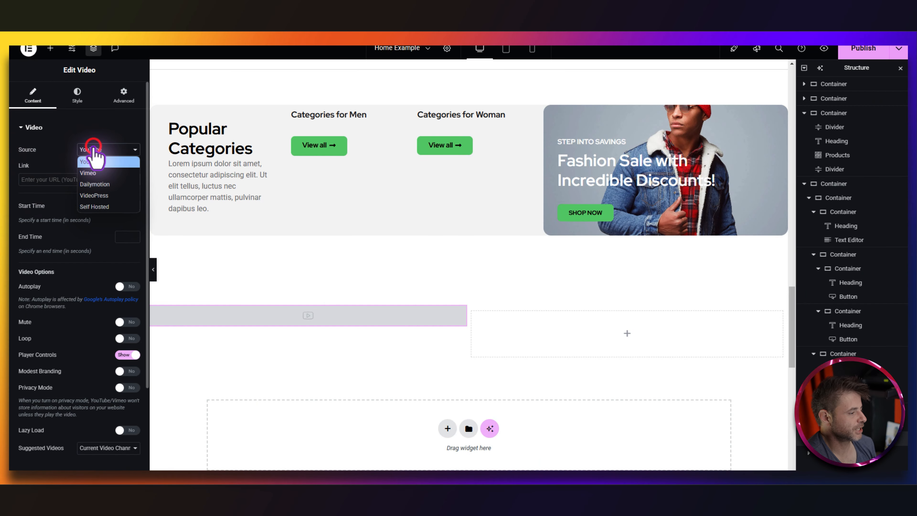
click(95, 206)
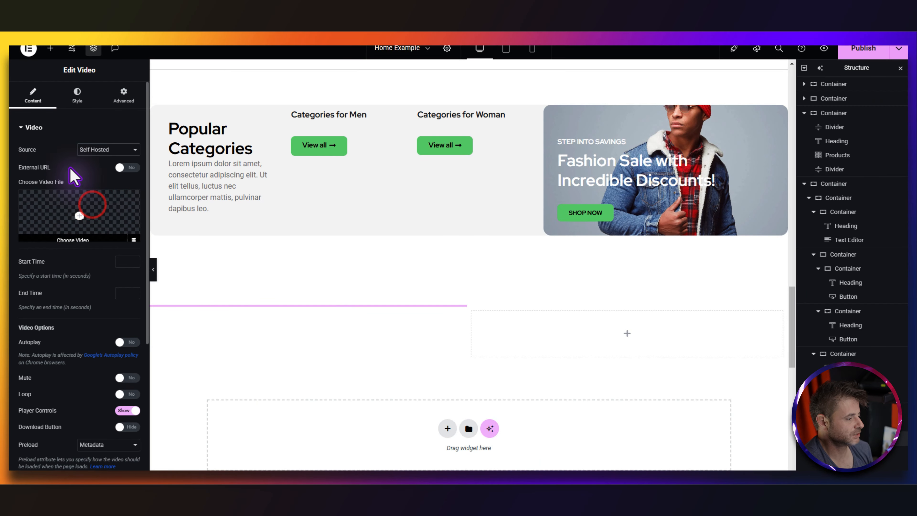
click(122, 169)
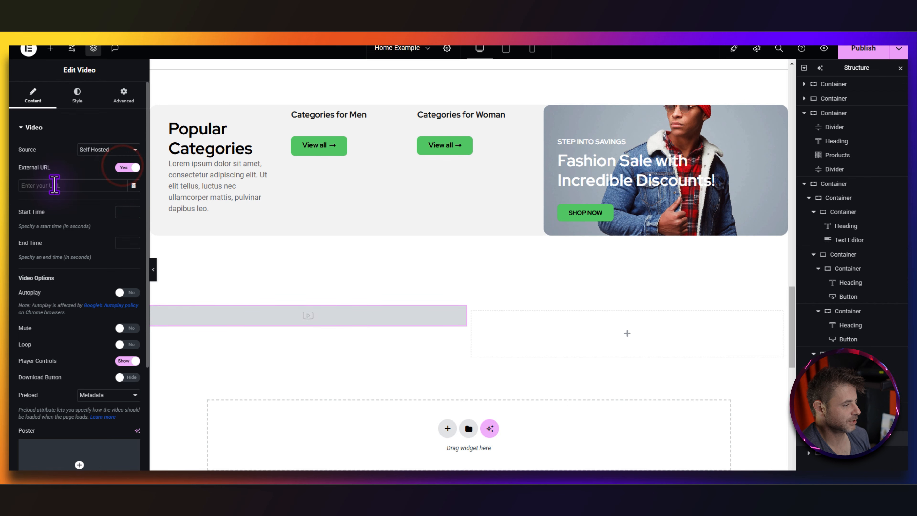
key(ctrl+v)
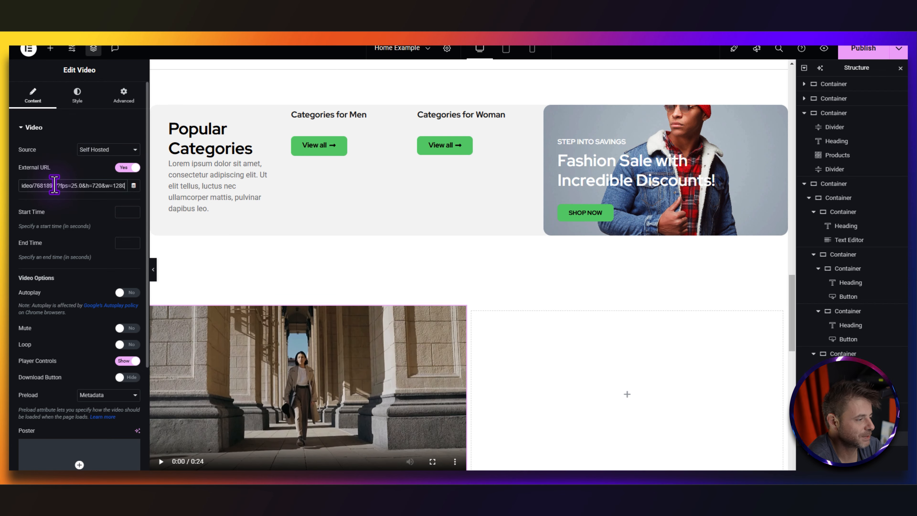
- Enable Autoplay and Loop for the video in the left column
click(166, 46)
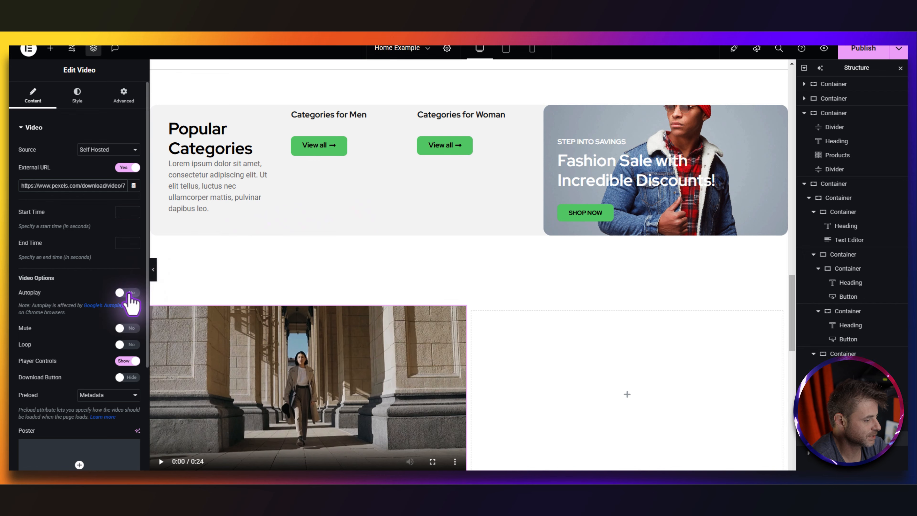
click(129, 291)
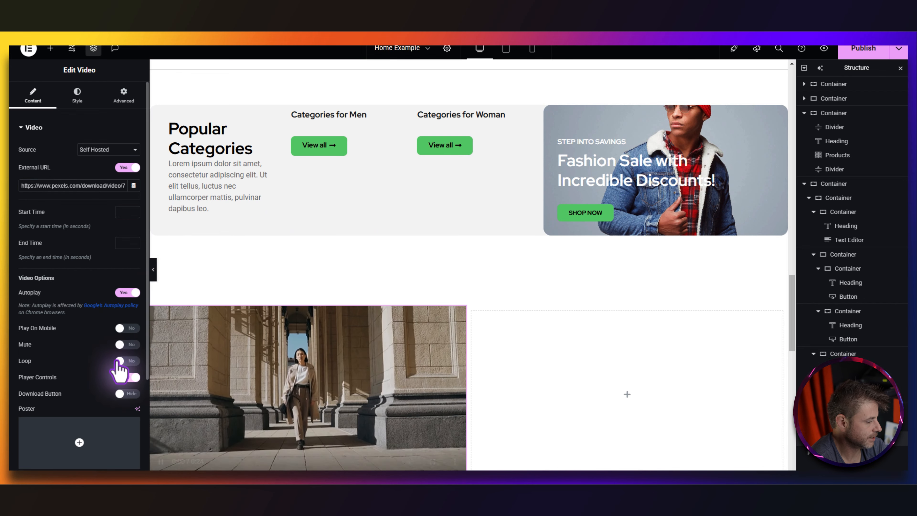
click(125, 361)
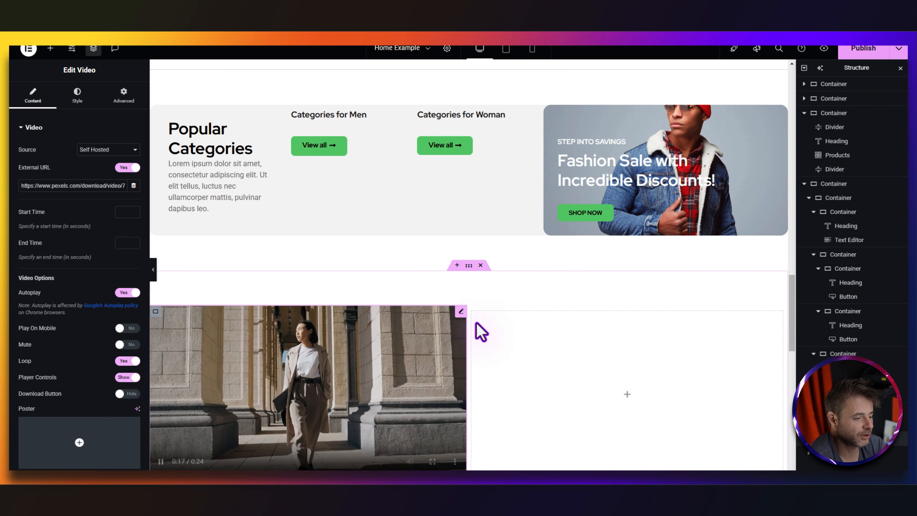
- Set the right inner container to row direction with 0 px padding on all sides
click(473, 311)
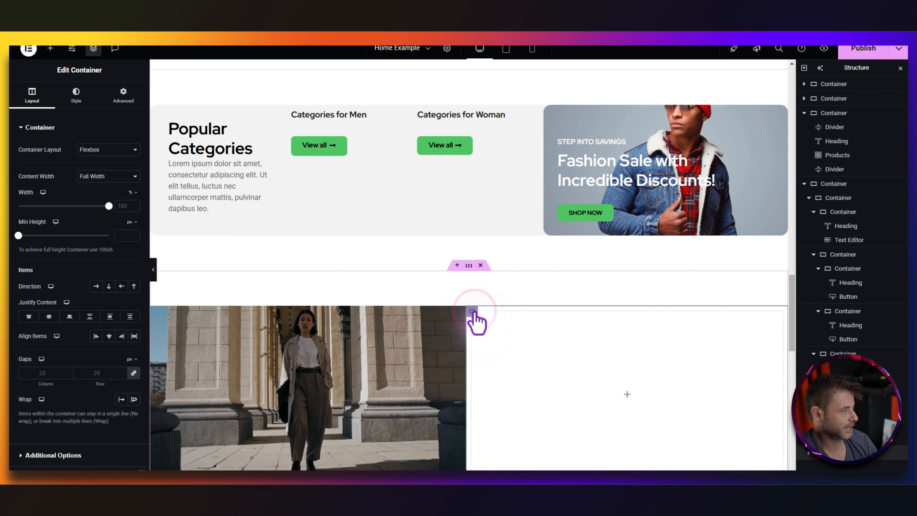
click(97, 286)
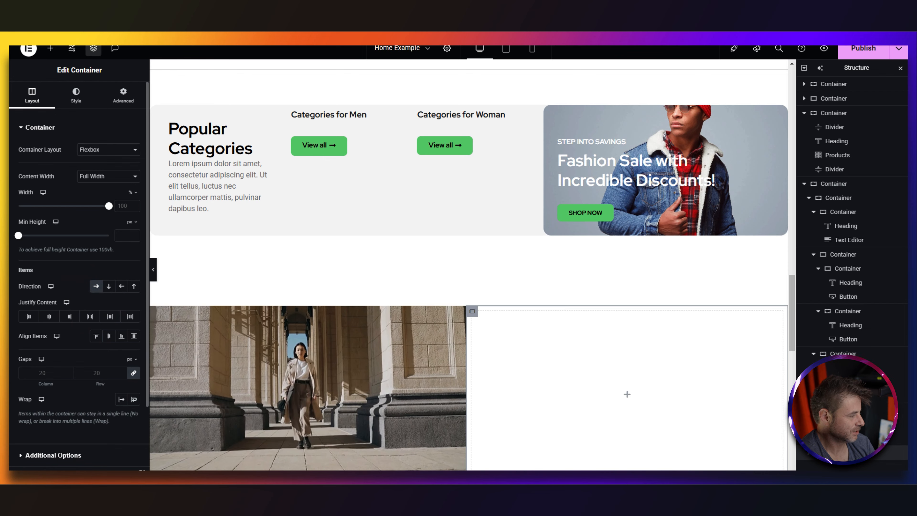
click(123, 95)
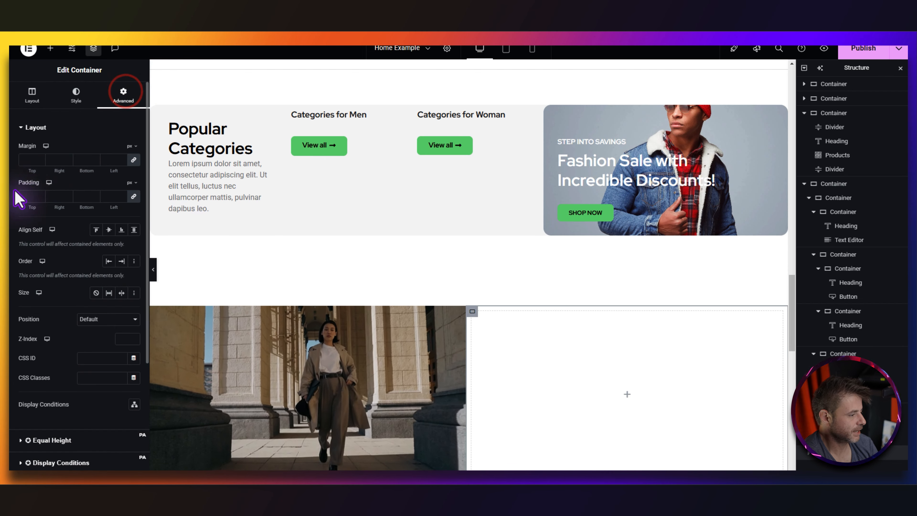
click(31, 196)
text(0)
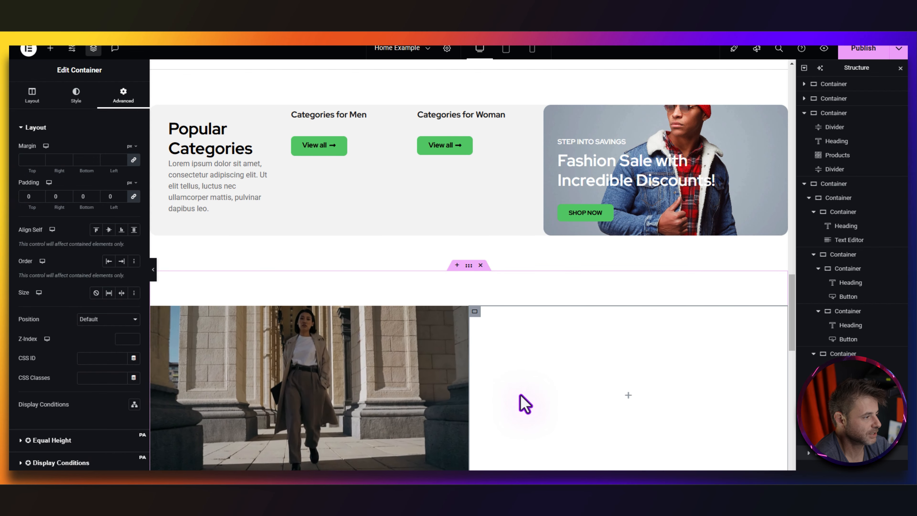
- Add an Image widget and a nested container to the right column, placing the container to the right of the image
click(51, 48)
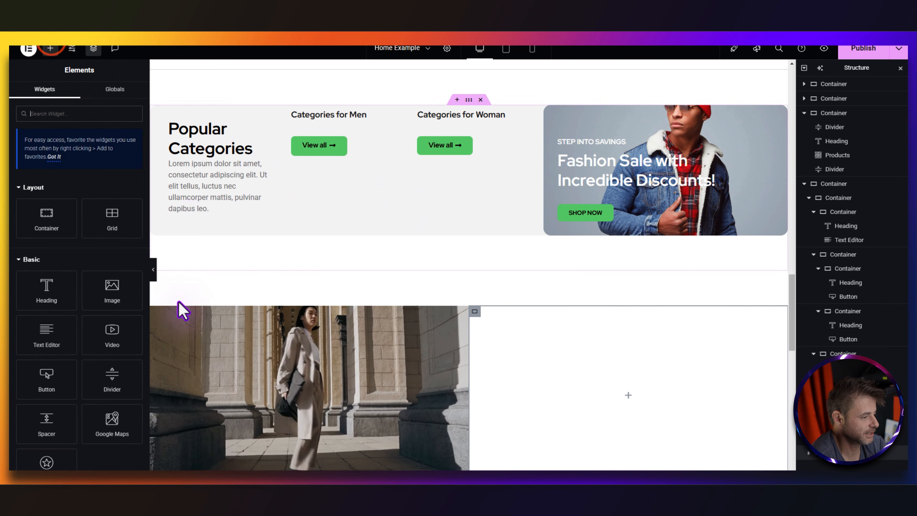
drag(98, 288, 578, 421)
click(52, 48)
drag(46, 217, 601, 408)
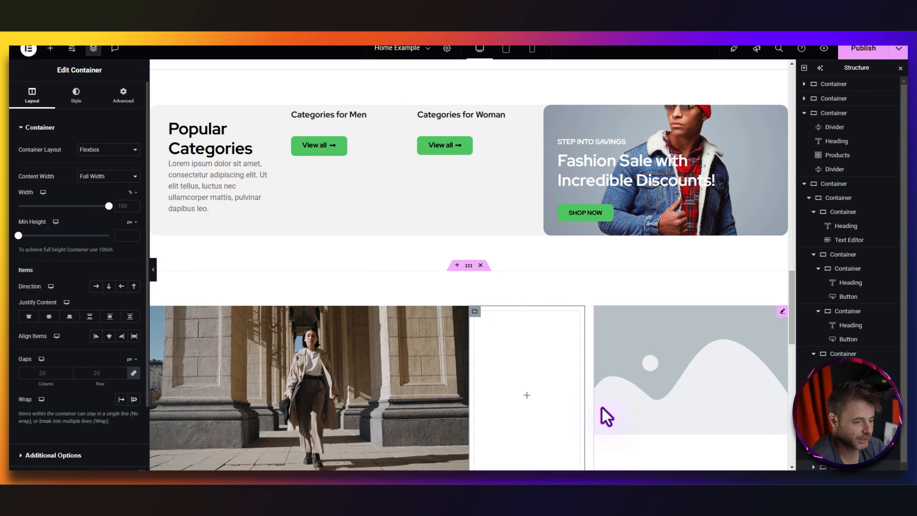
drag(475, 313, 693, 361)
scroll(576, 267, down, 3)
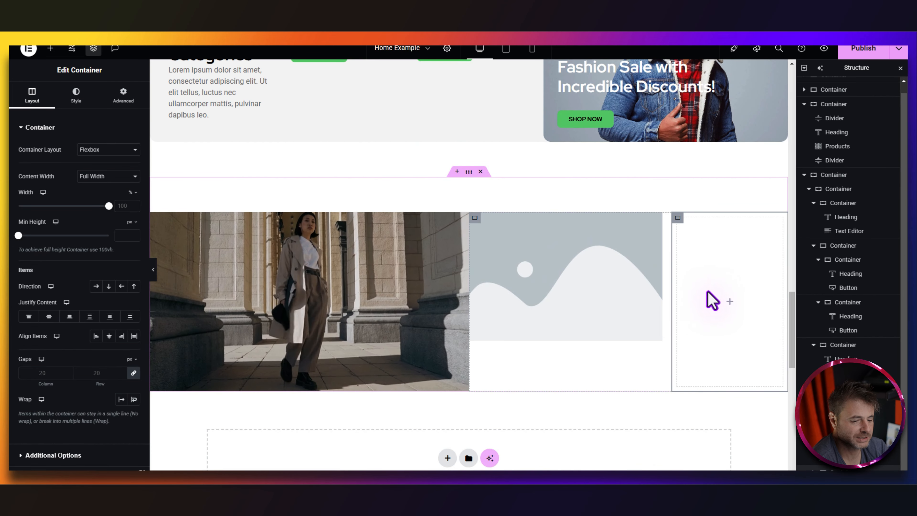
- Replace the placeholder with the media library photo of two women in plaid shirts on an orange background
click(527, 287)
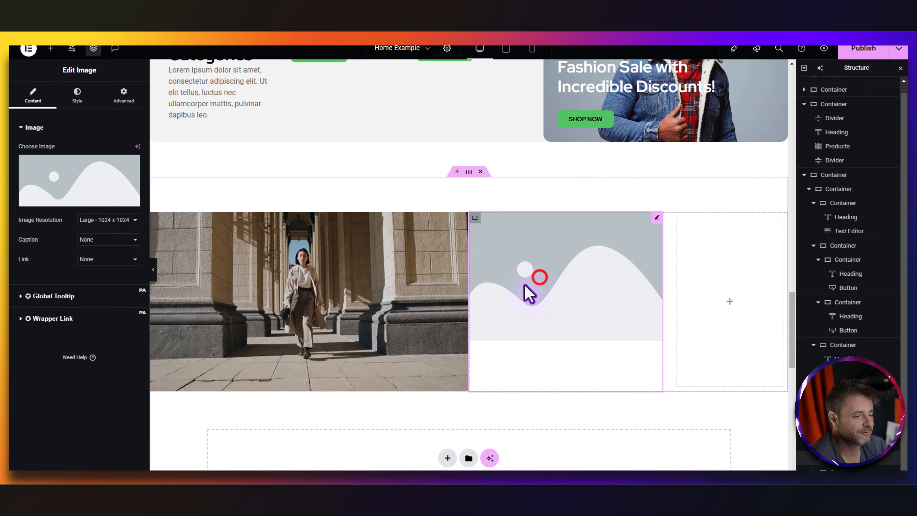
click(80, 181)
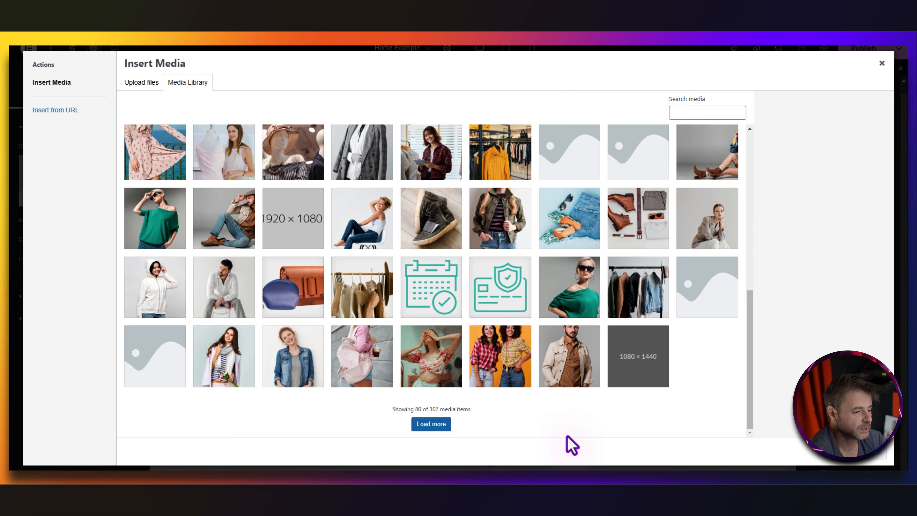
click(509, 349)
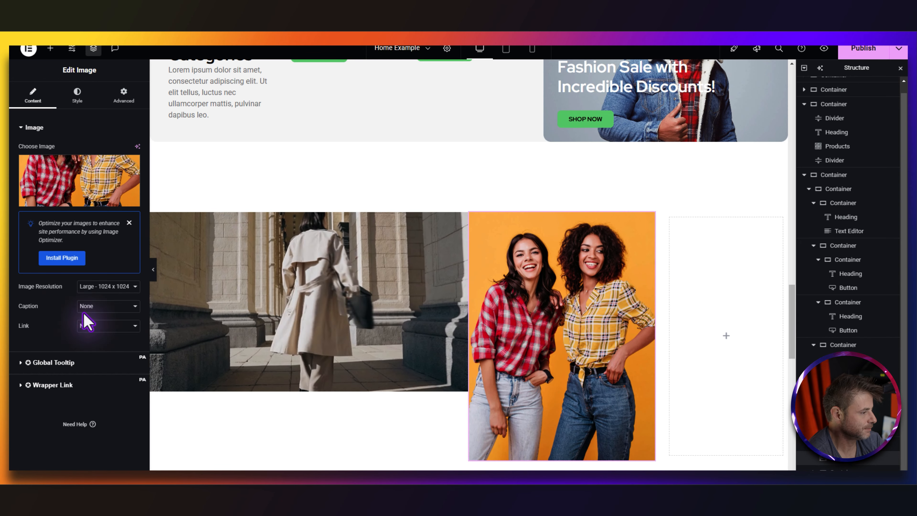
- Give the image a solid 1 px white border with a 16 px radius on all corners
click(77, 94)
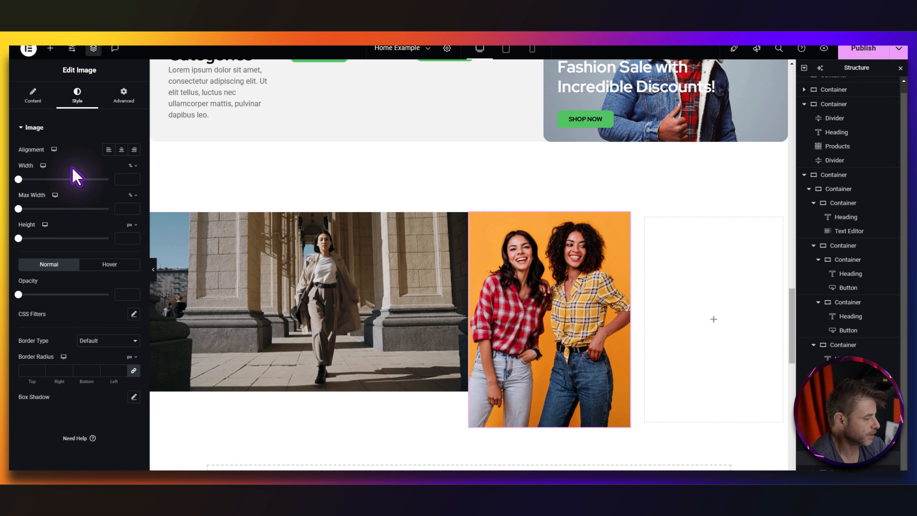
click(93, 339)
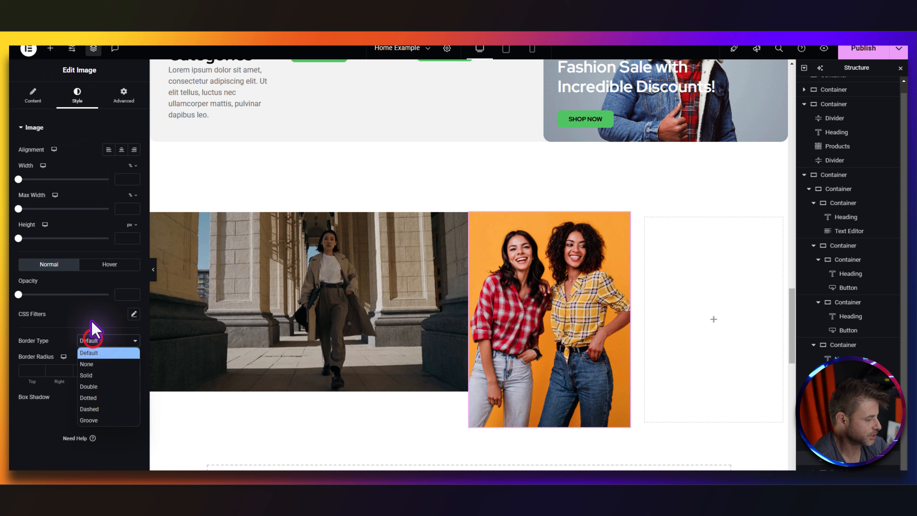
click(88, 376)
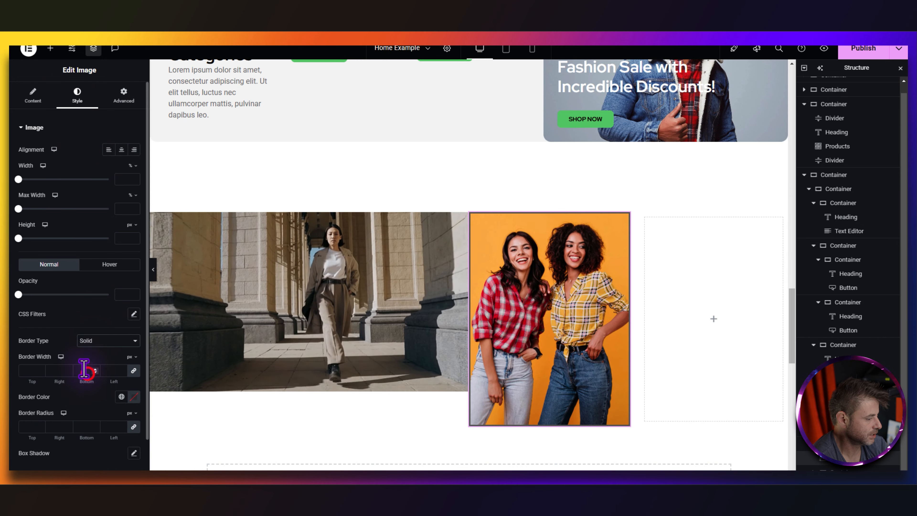
click(39, 369)
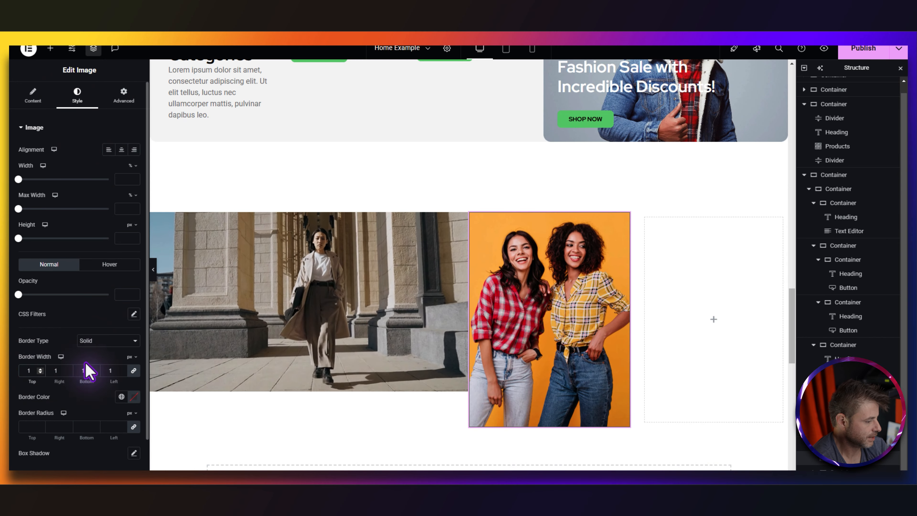
click(133, 397)
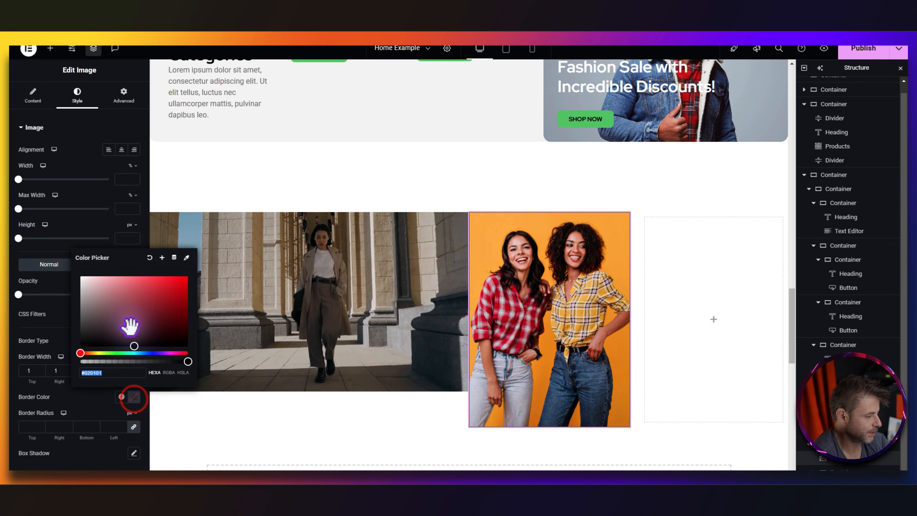
click(62, 259)
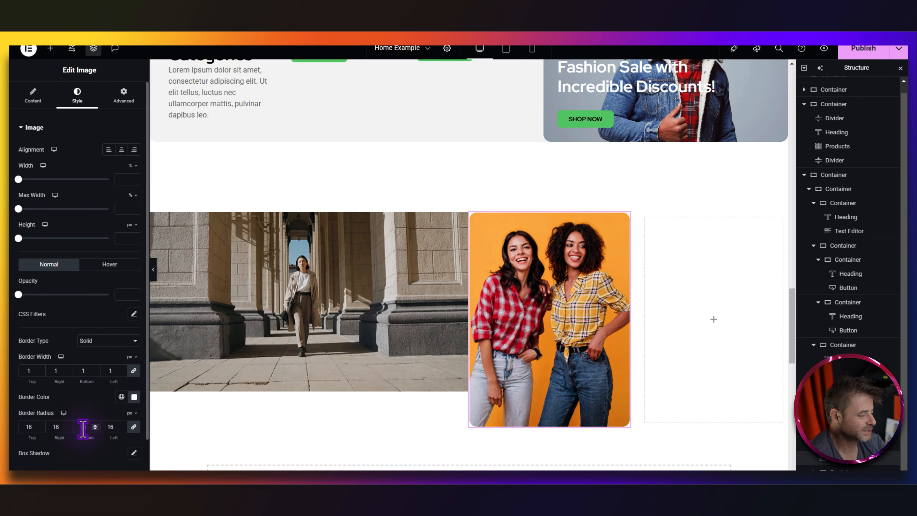
- Add a box shadow to the image with vertical offset 22, blur 33 and color rgba(0, 0, 0, 0.15)
scroll(108, 365, down, 3)
click(134, 349)
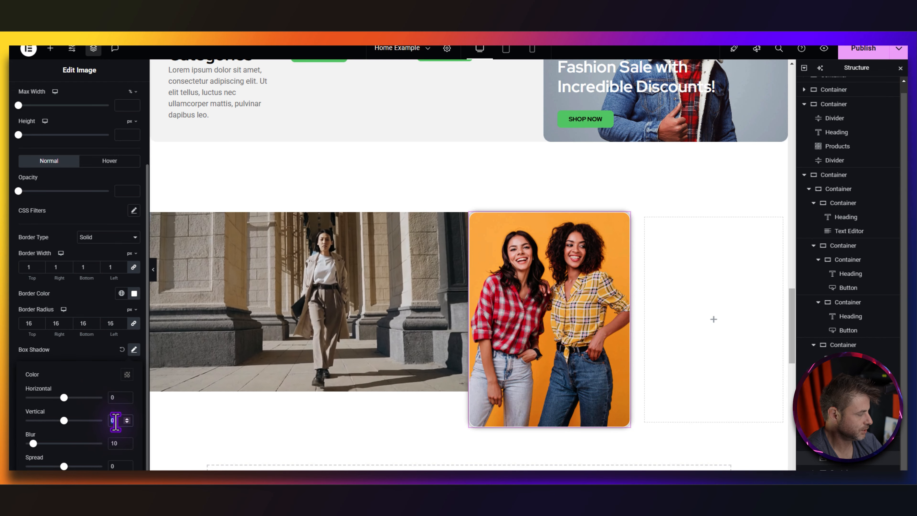
text(22)
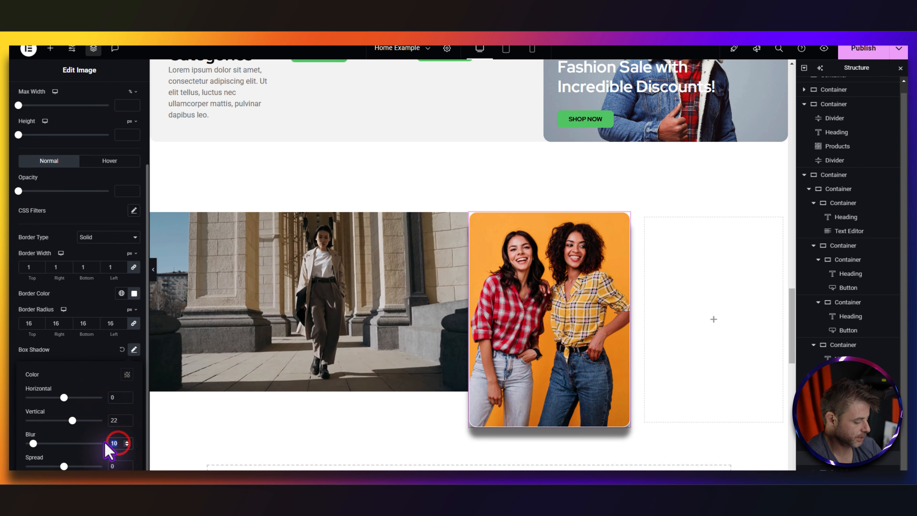
text(33)
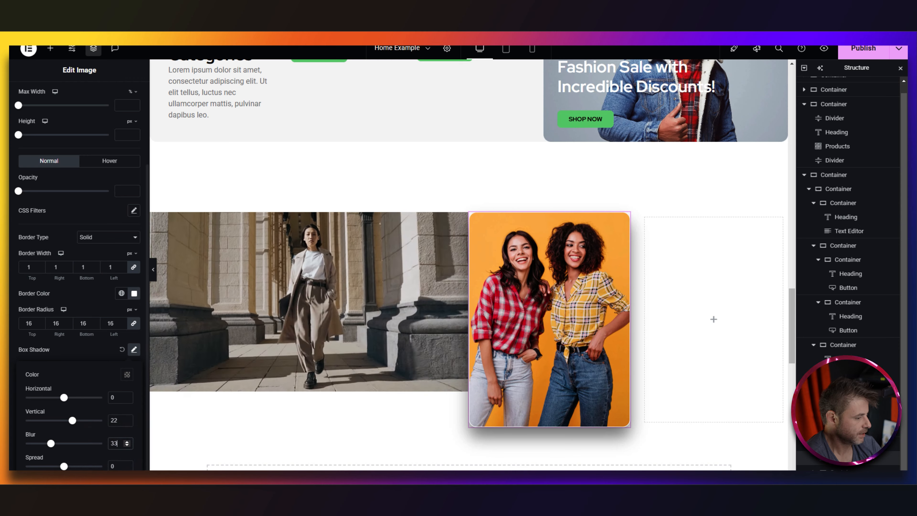
click(127, 375)
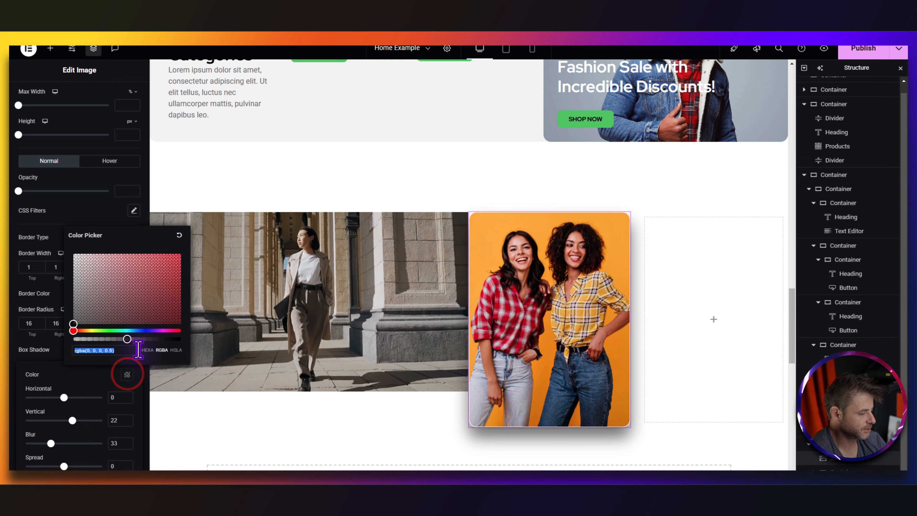
drag(129, 339, 86, 337)
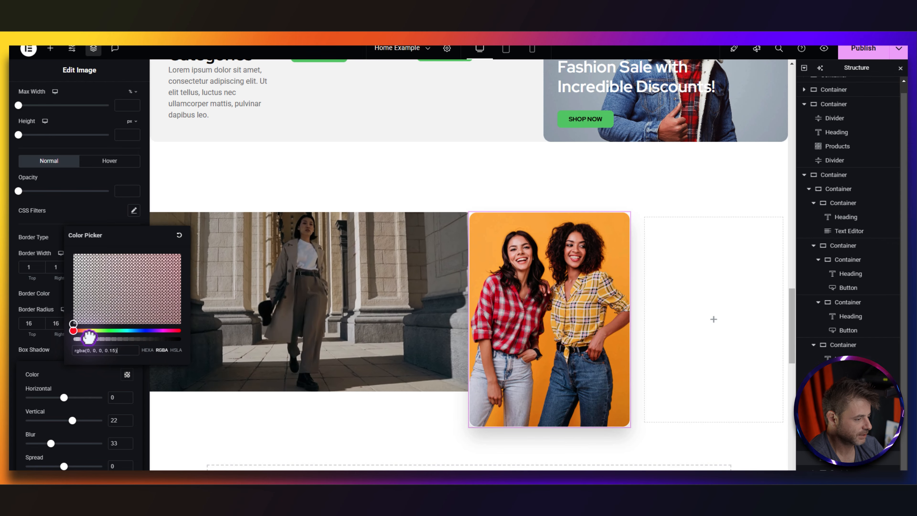
- Set the image's unlinked margins to -50 px top, 0 right, 0 bottom and -150 px left
click(89, 211)
scroll(82, 358, up, 3)
click(127, 97)
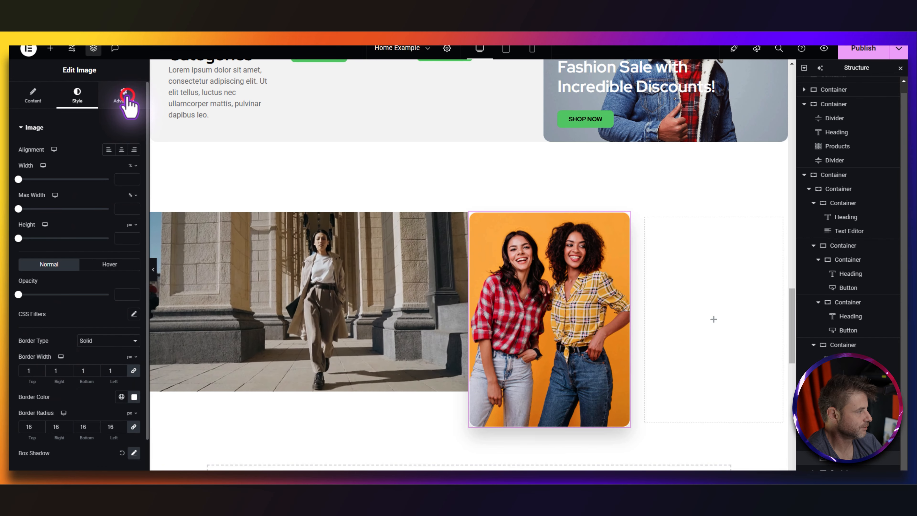
click(134, 159)
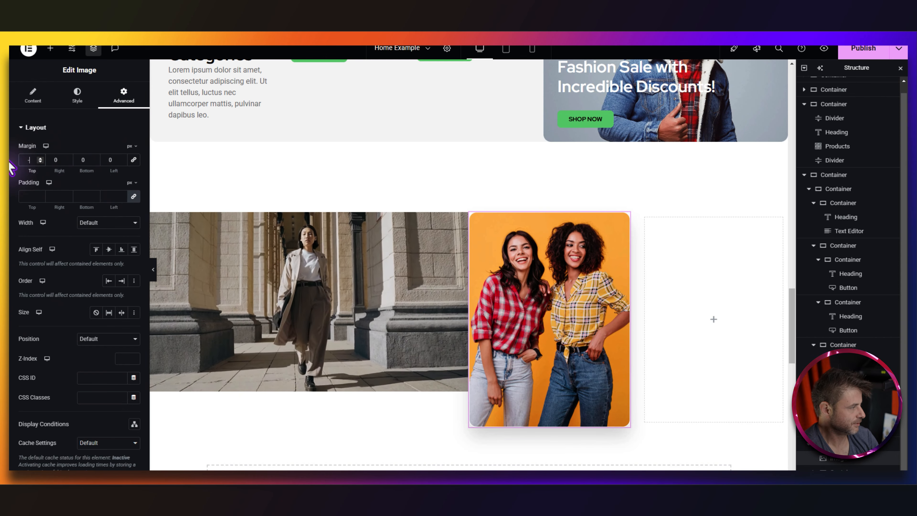
text(-50)
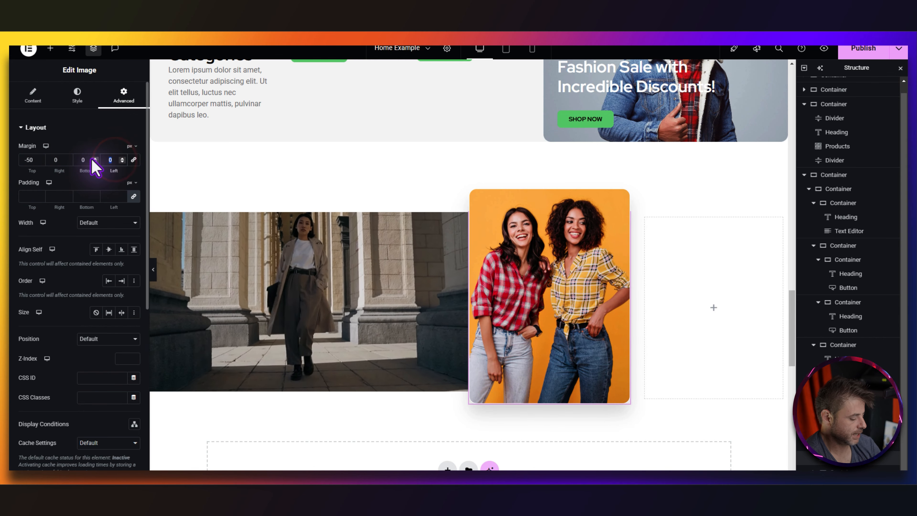
key(BackSpace)
text(-150)
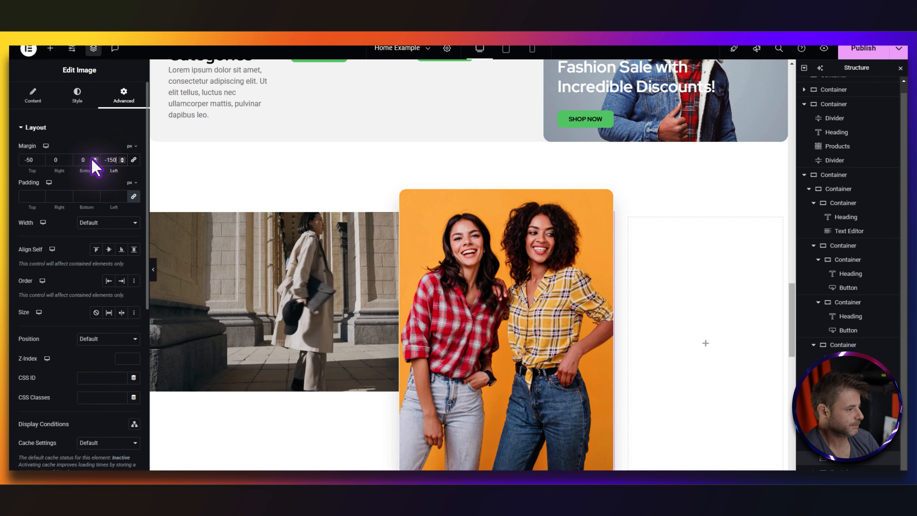
- Give the image of the two women a custom width of 100 px
click(100, 268)
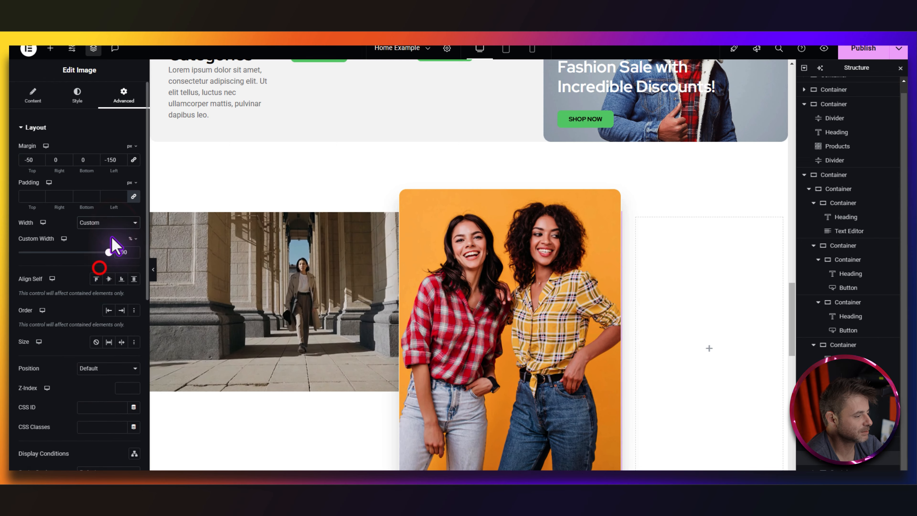
click(132, 239)
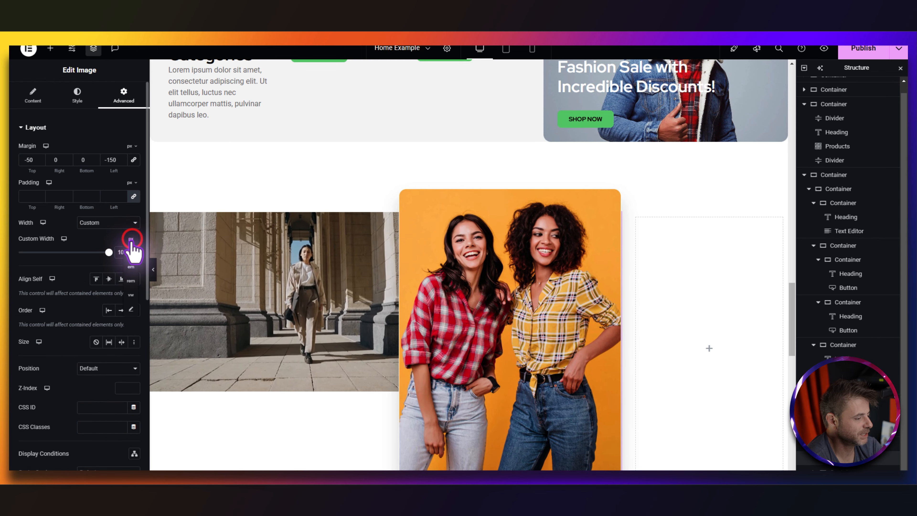
click(130, 239)
drag(18, 251, 23, 252)
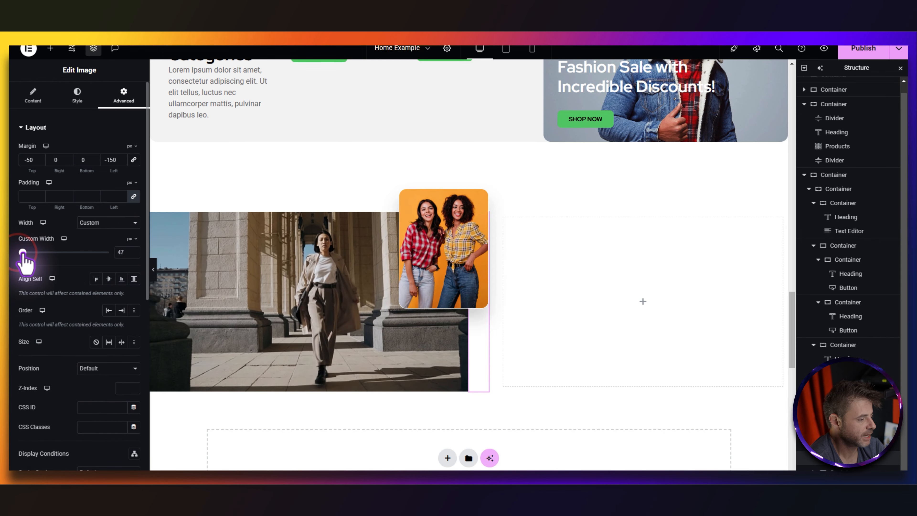
double_click(122, 251)
text(100)
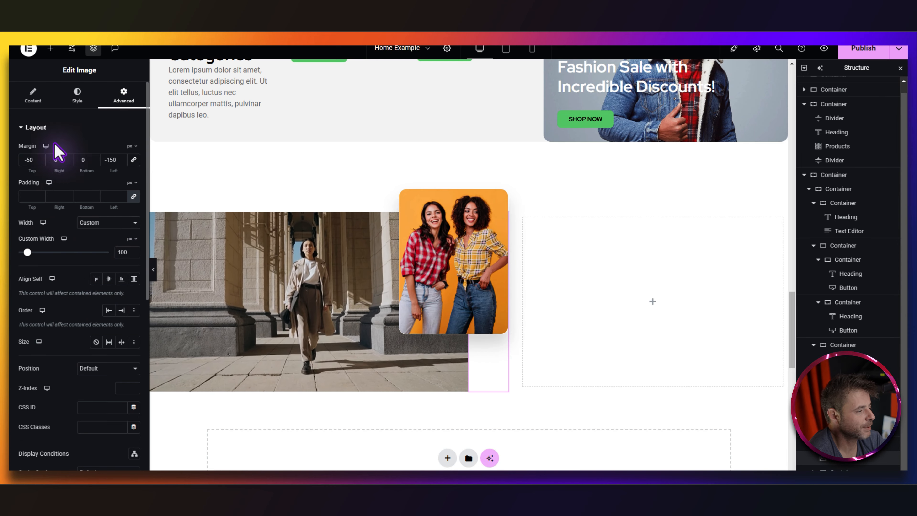
- For tablet portrait, set the image's margins to 0, 0, 30, 0 px and its width to Full Width (100%), then return to desktop view
click(46, 146)
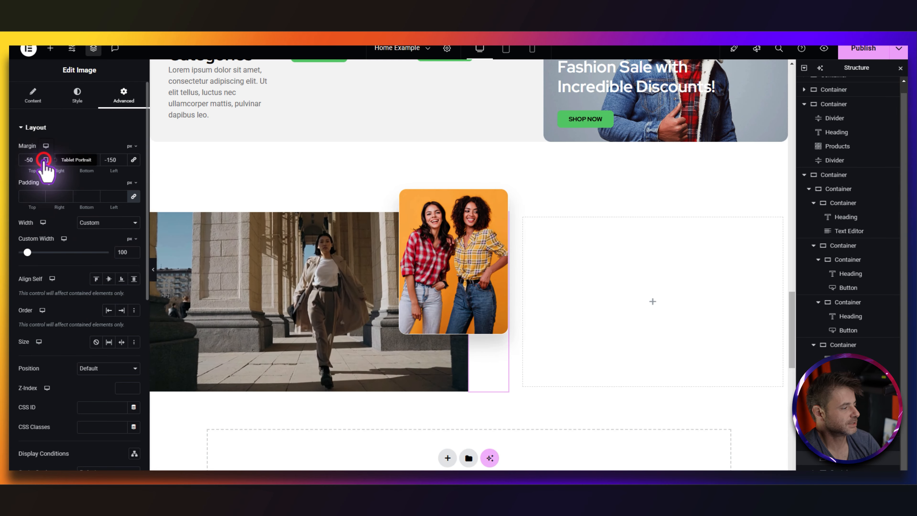
click(45, 160)
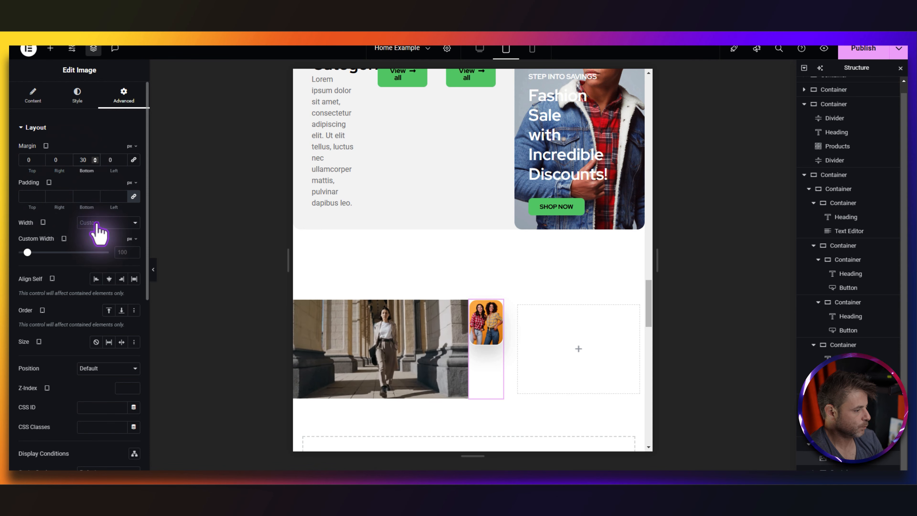
click(97, 245)
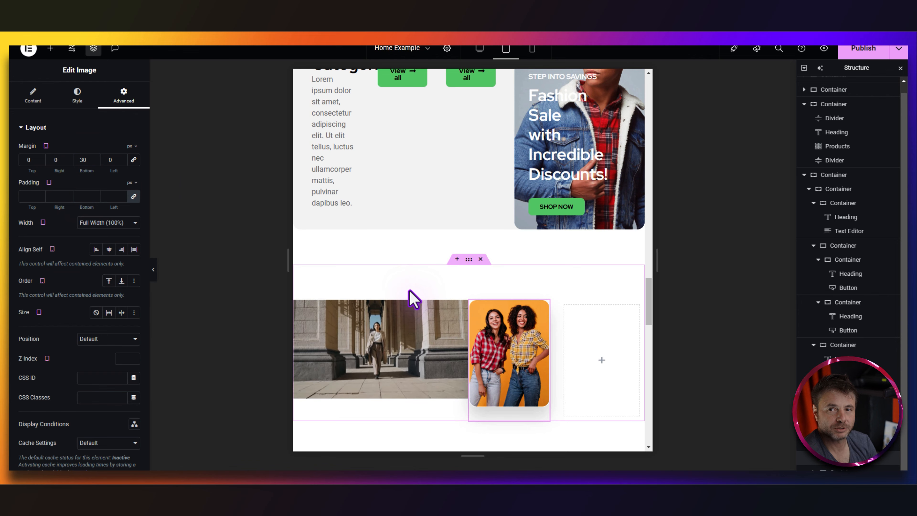
click(476, 51)
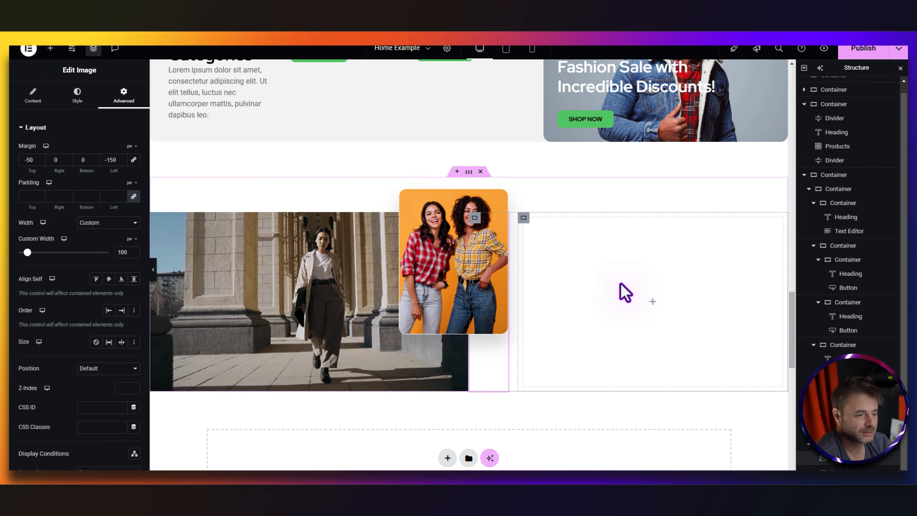
- Centre the content of the nested container beside the image and set its gaps and padding to 0
click(837, 471)
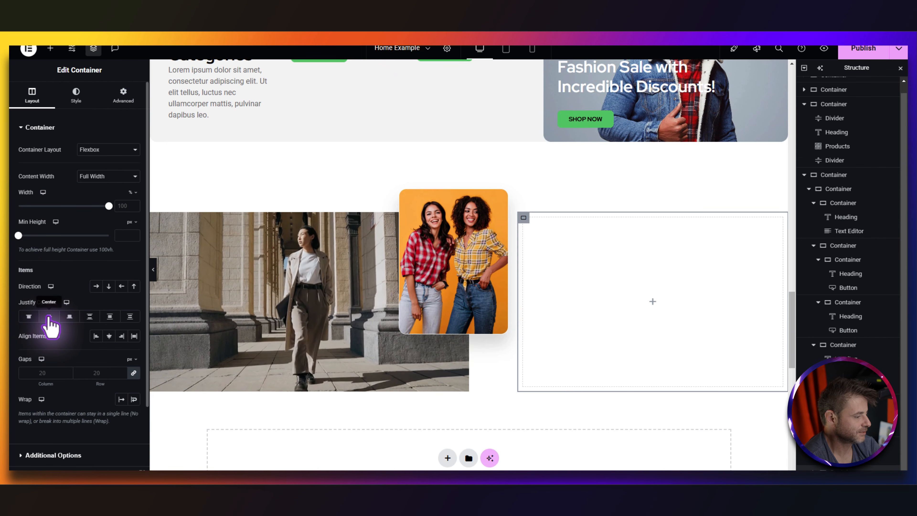
click(48, 316)
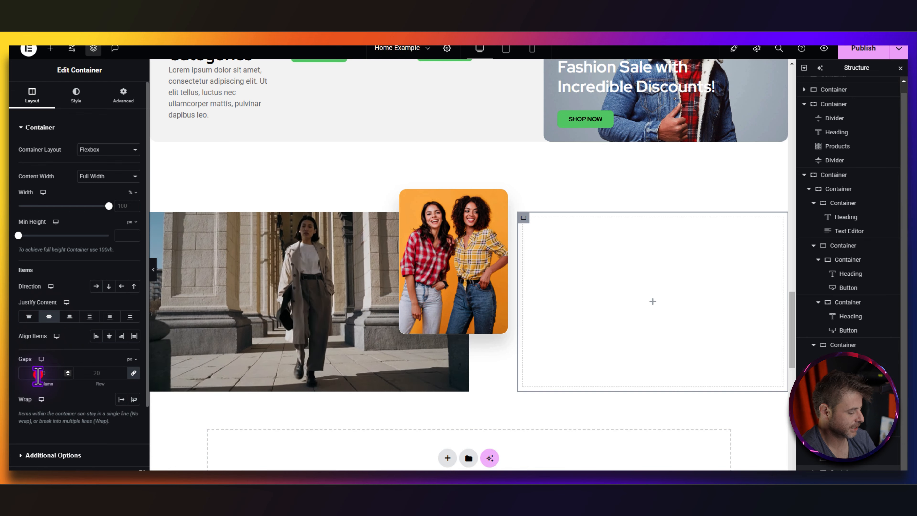
text(0)
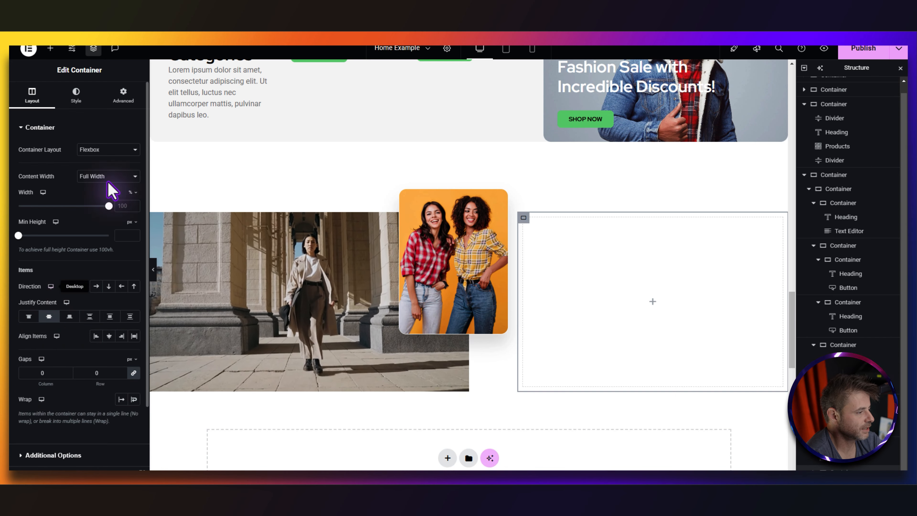
click(124, 100)
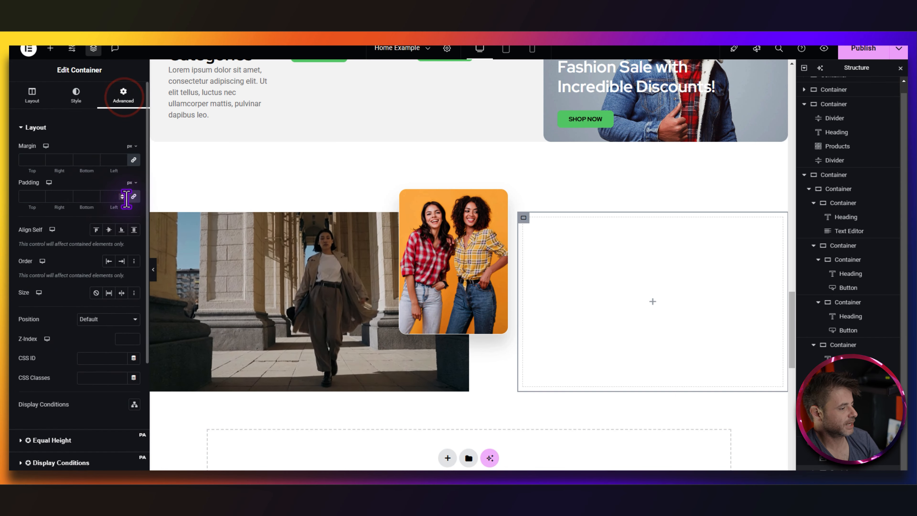
text(0)
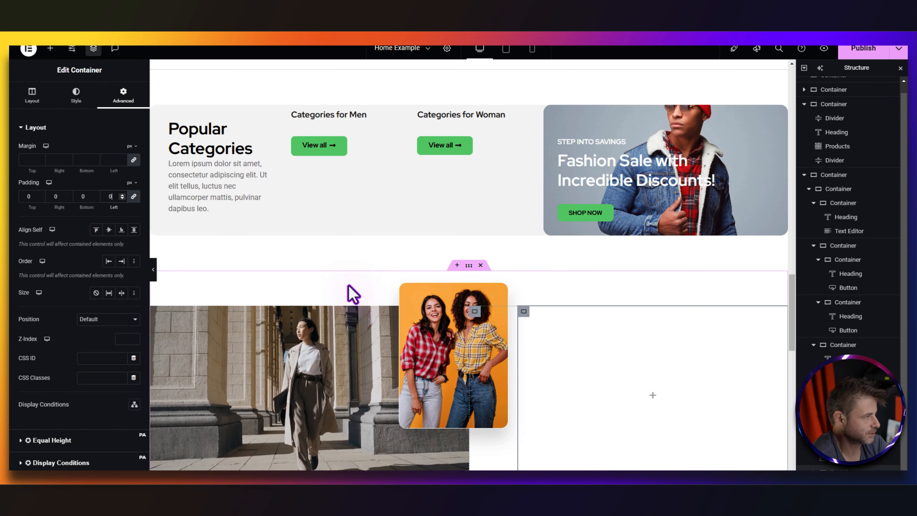
- Copy the Popular Categories heading and its lorem ipsum paragraph into the nested container, with the paragraph below the heading
right_click(197, 153)
click(213, 197)
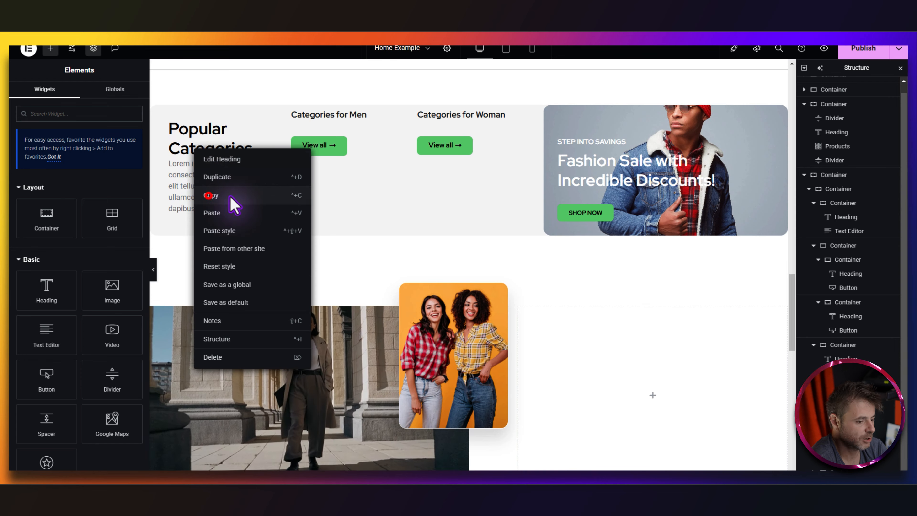
right_click(644, 368)
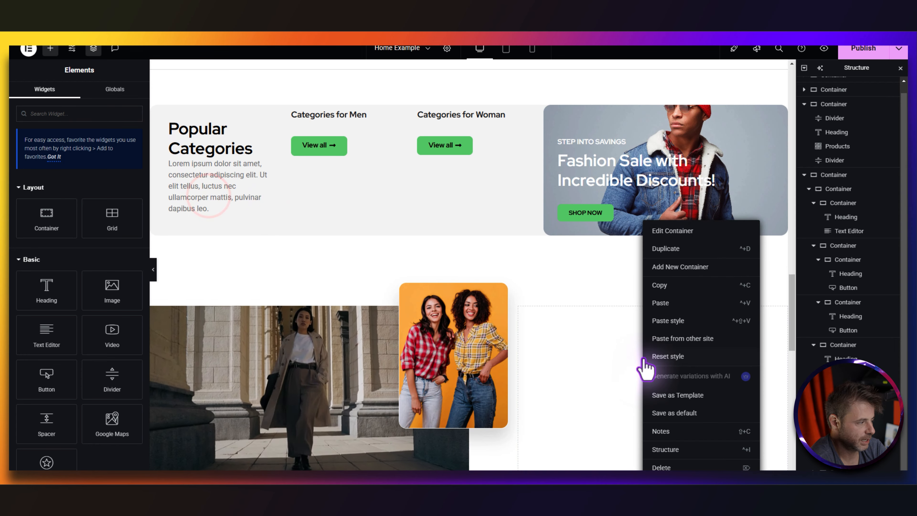
click(660, 304)
right_click(213, 195)
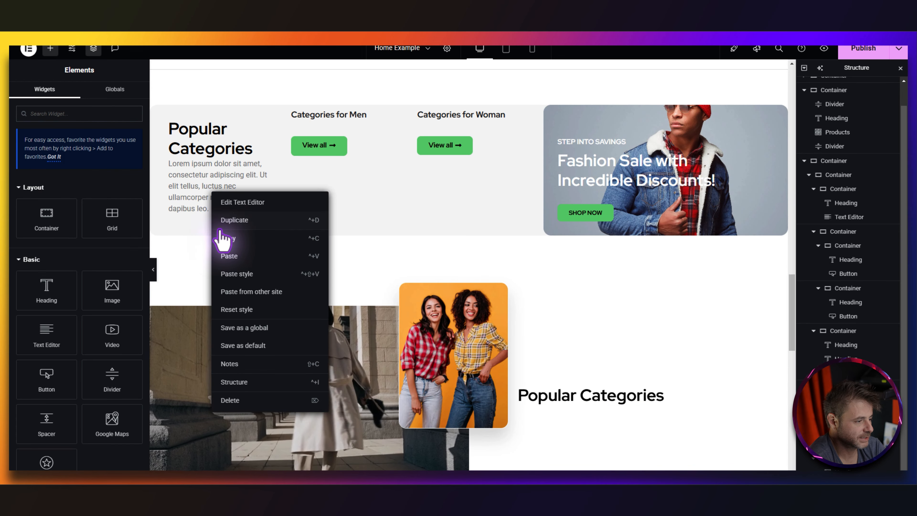
click(224, 236)
right_click(603, 407)
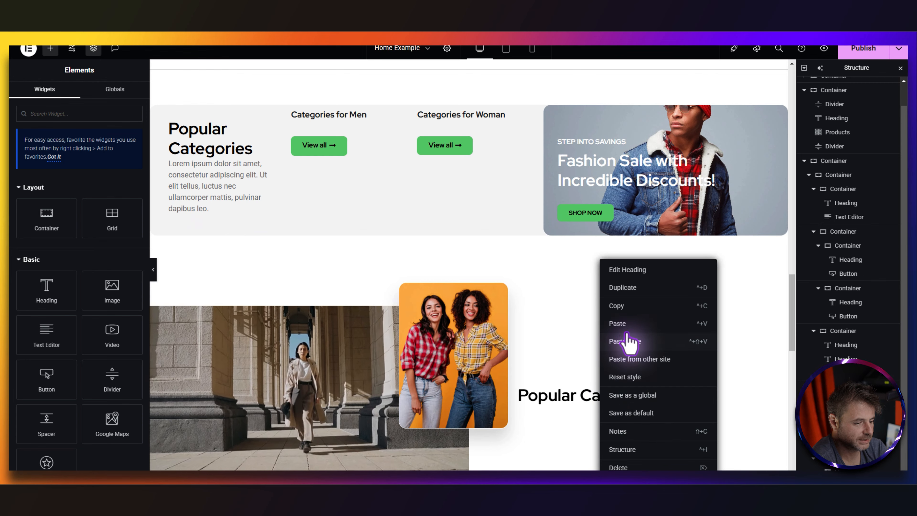
click(623, 322)
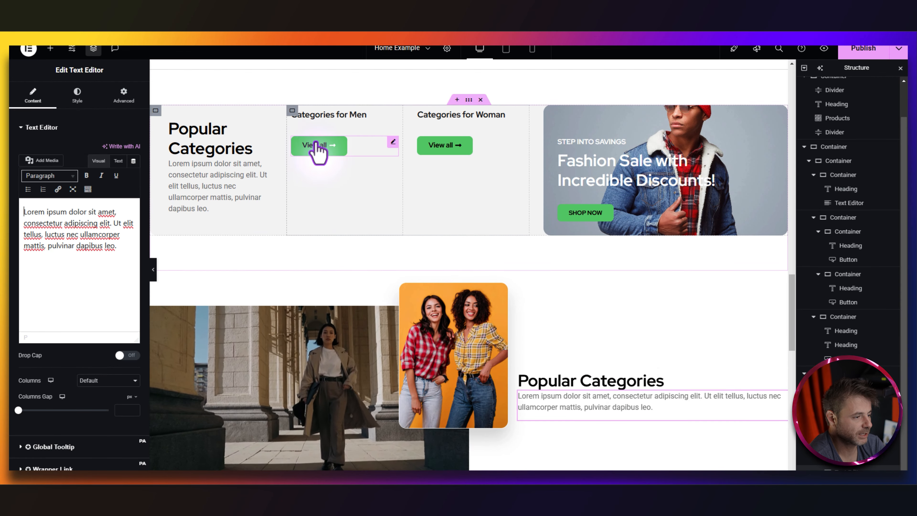
- Copy the View all button under Categories for Men
right_click(313, 154)
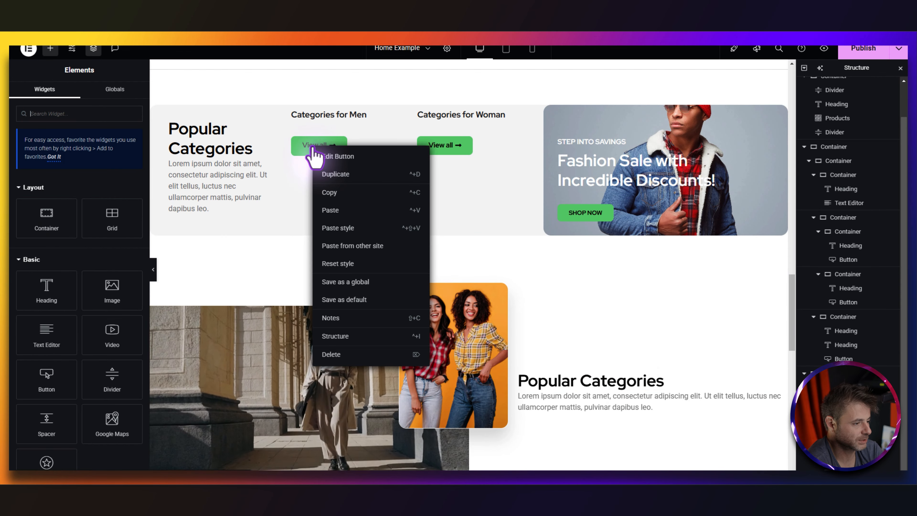
- Copy the "View all" button under Categories for Men and paste it below the text beside the fashion video
click(325, 193)
right_click(536, 395)
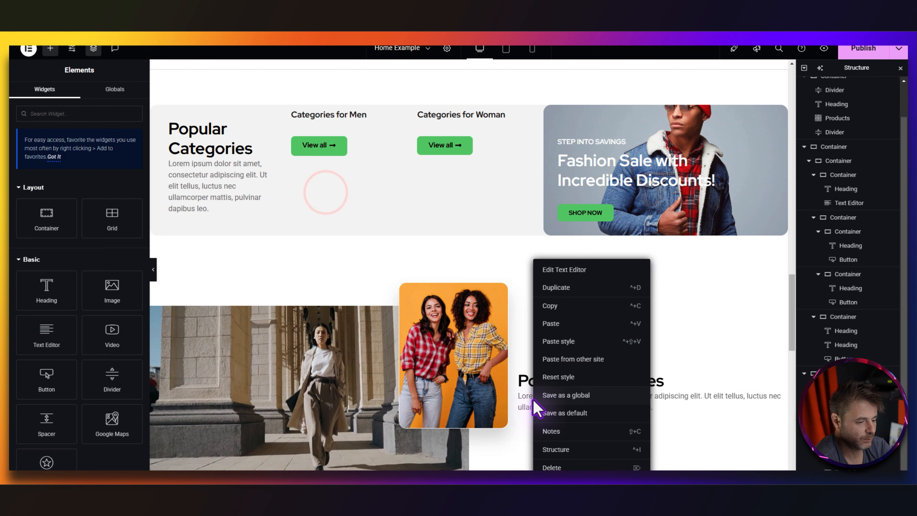
click(561, 324)
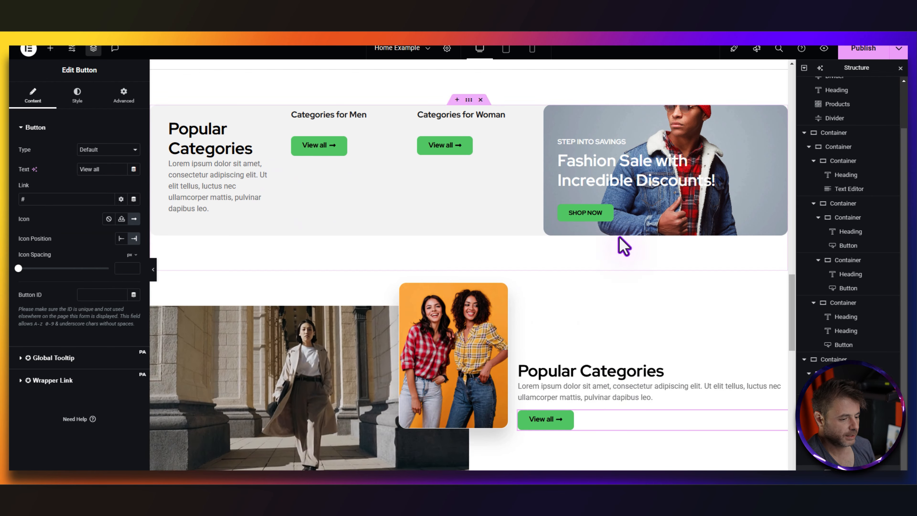
- Change the title of the "Popular Categories" heading beside the video to "Unlock the Magic of Fashion"
click(619, 372)
click(86, 181)
key(ctrl+a)
key(ctrl+v)
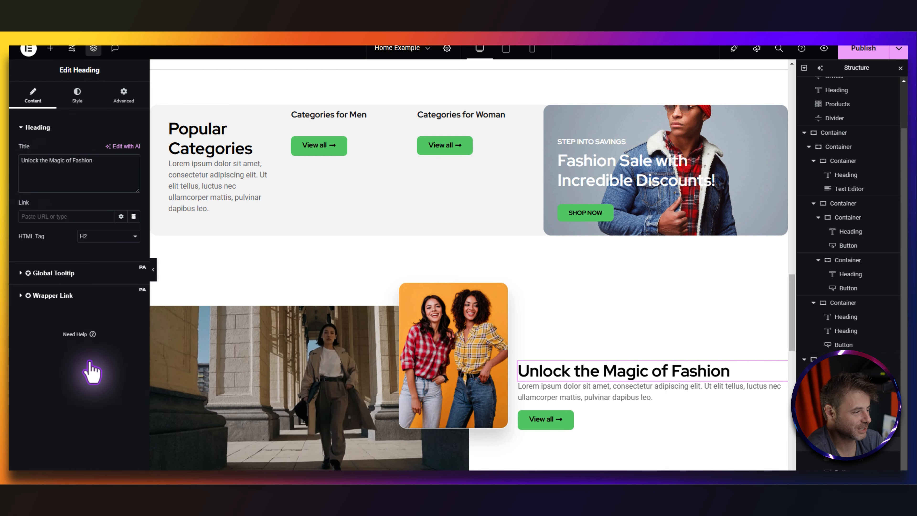
- Give the "Unlock the Magic of Fashion" heading unlinked margins with a bottom margin of 30 px
click(76, 96)
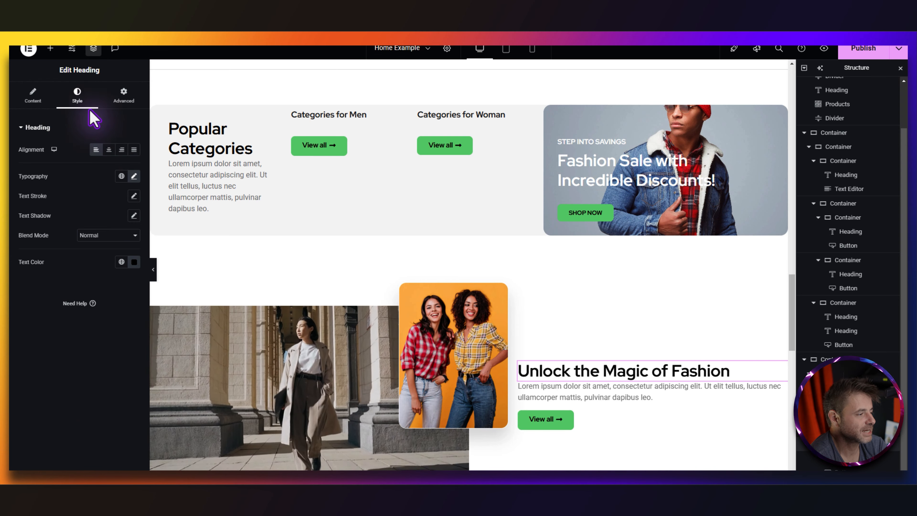
click(96, 150)
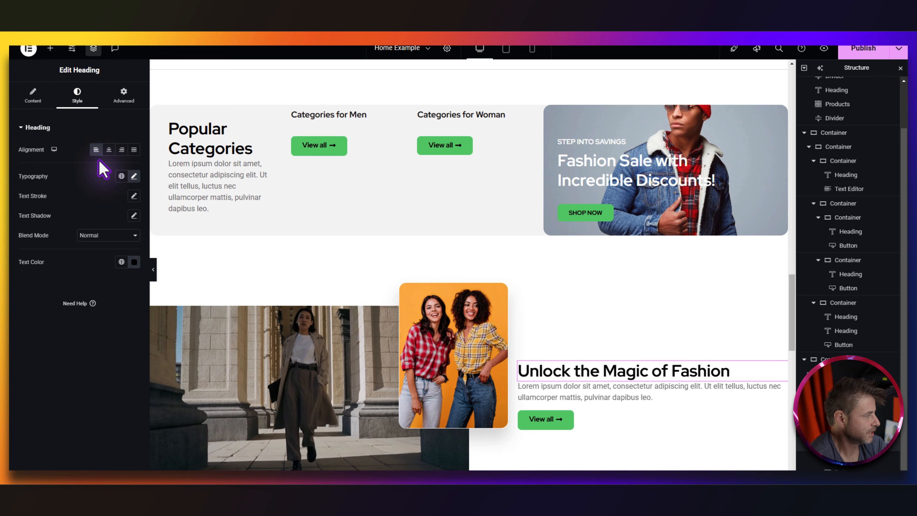
click(123, 93)
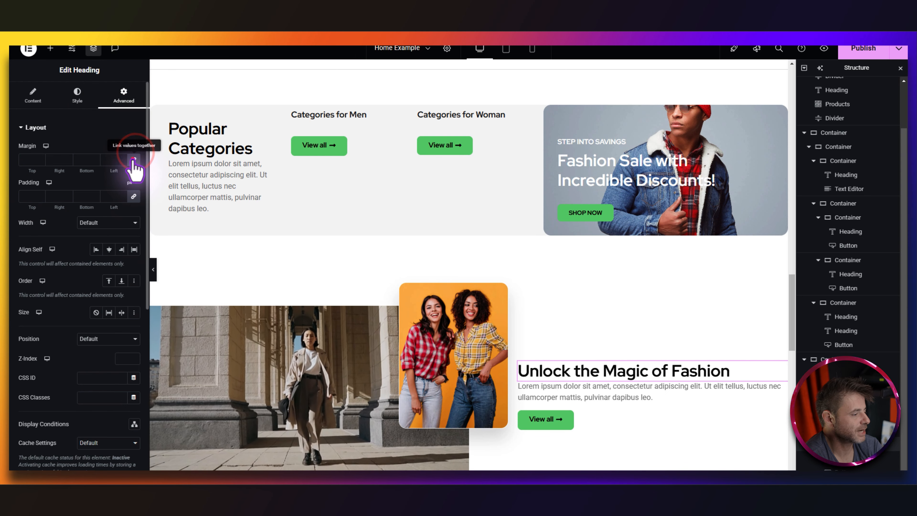
click(82, 159)
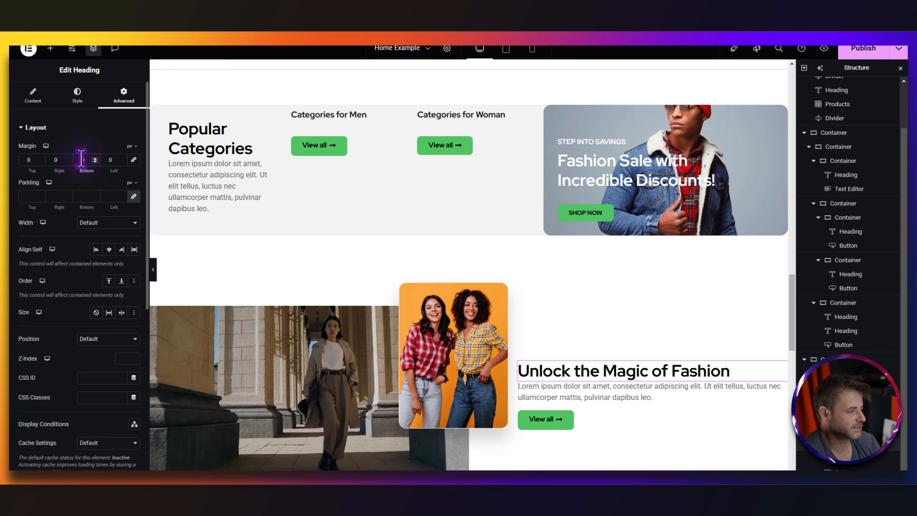
text(3)
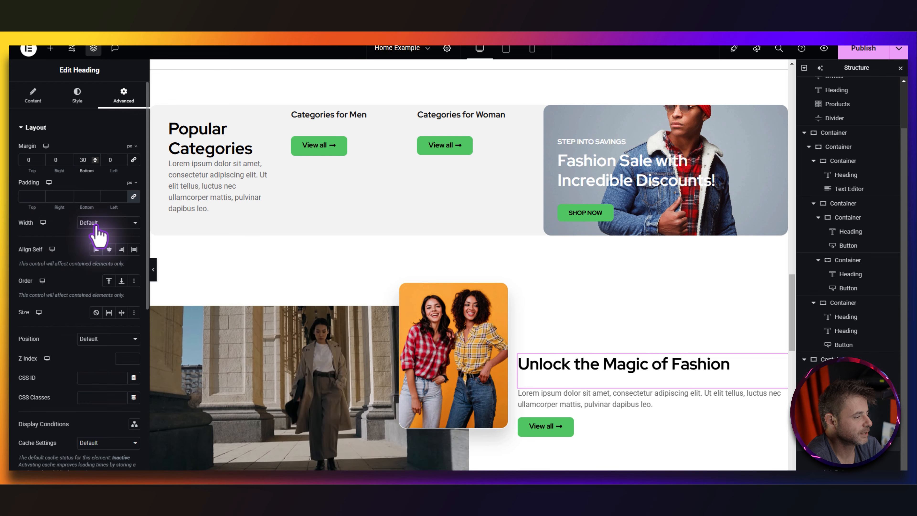
- Set the bottom margin of the paragraph below the "Unlock the Magic of Fashion" heading to 30 px
click(88, 247)
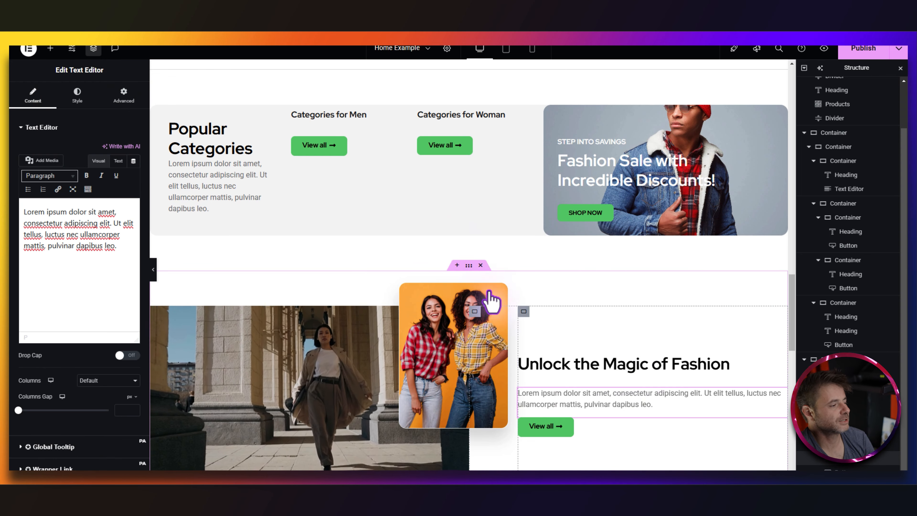
click(123, 93)
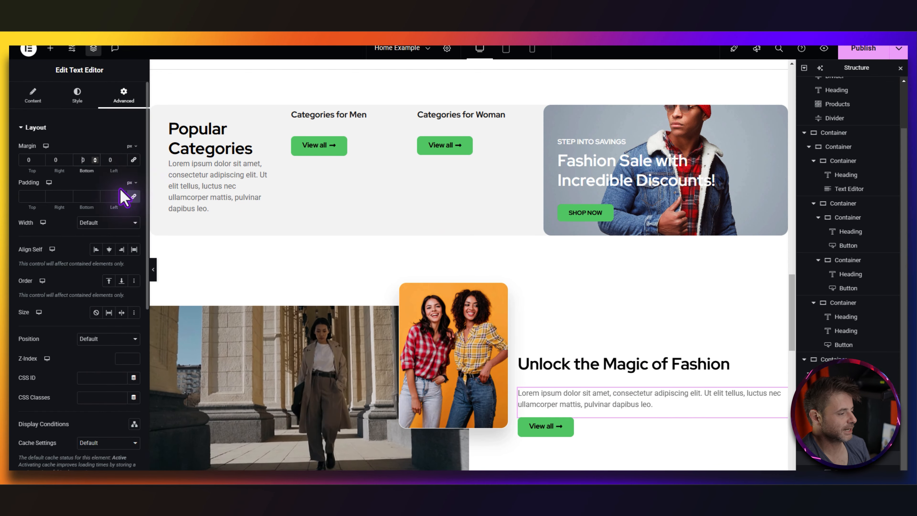
text(3)
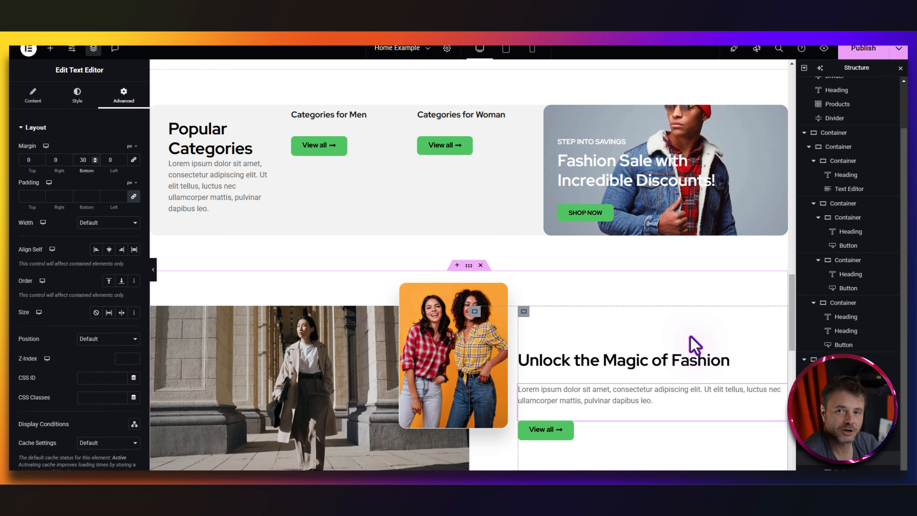
- Change the pasted button's text to "Reimagine Your Fashion Story" and set its line height to 1.8 em
click(590, 428)
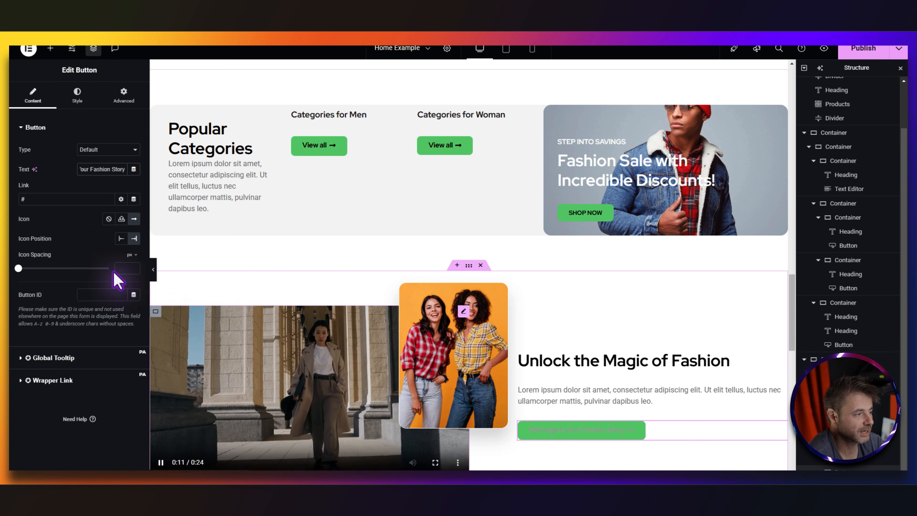
click(71, 94)
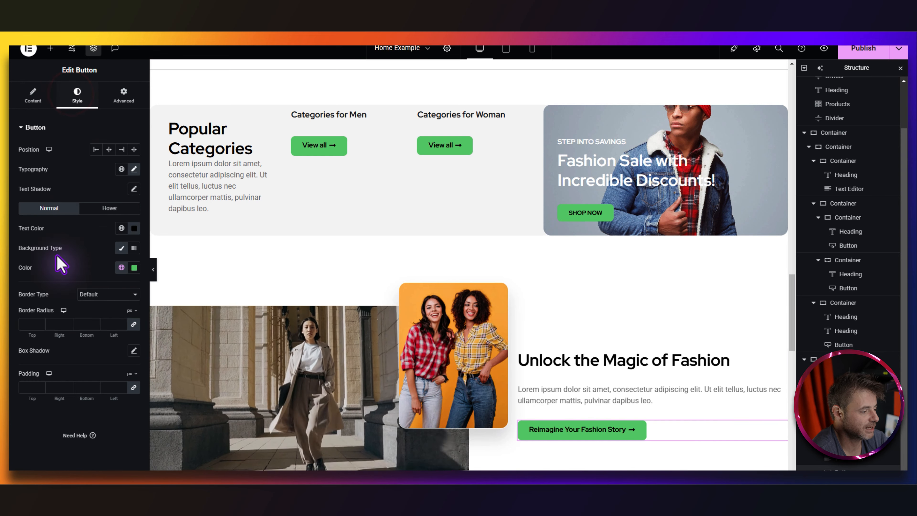
click(133, 169)
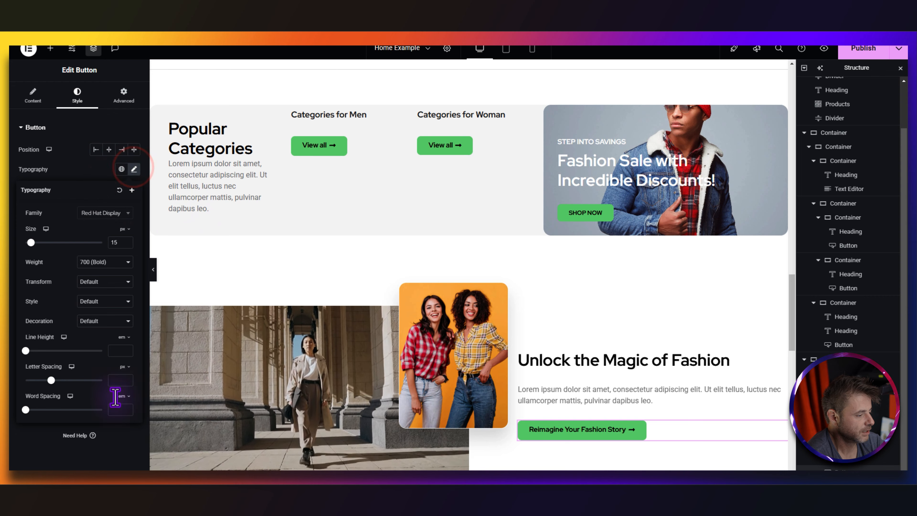
click(126, 349)
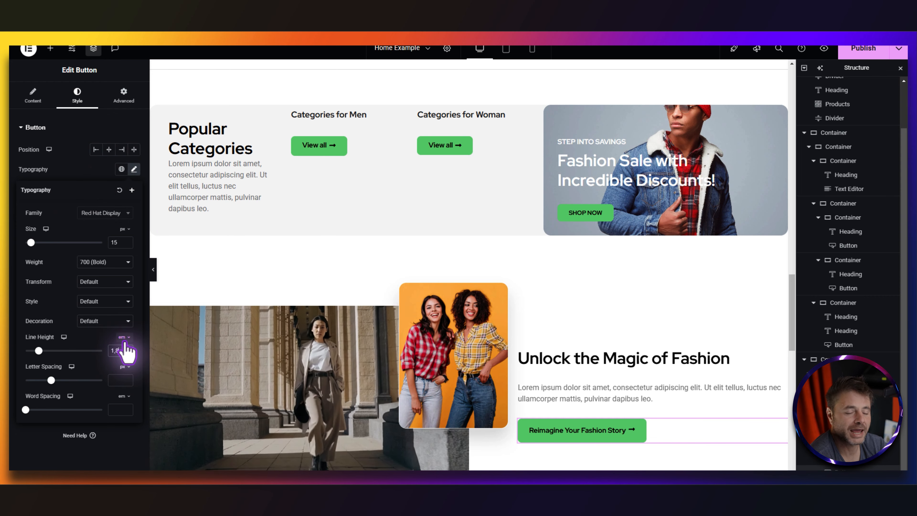
- Add an empty container below the "Reimagine Your Fashion Story" button and check the layout against the finished reference page
scroll(606, 260, down, 4)
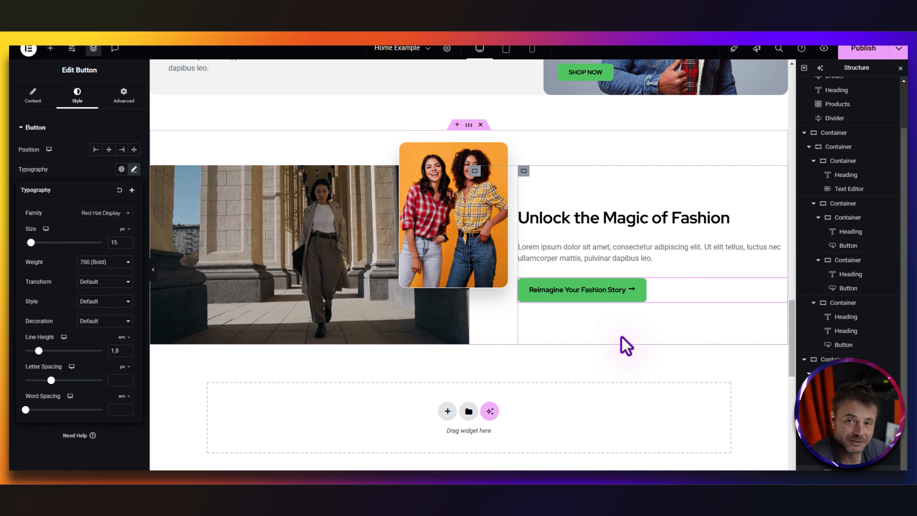
click(50, 48)
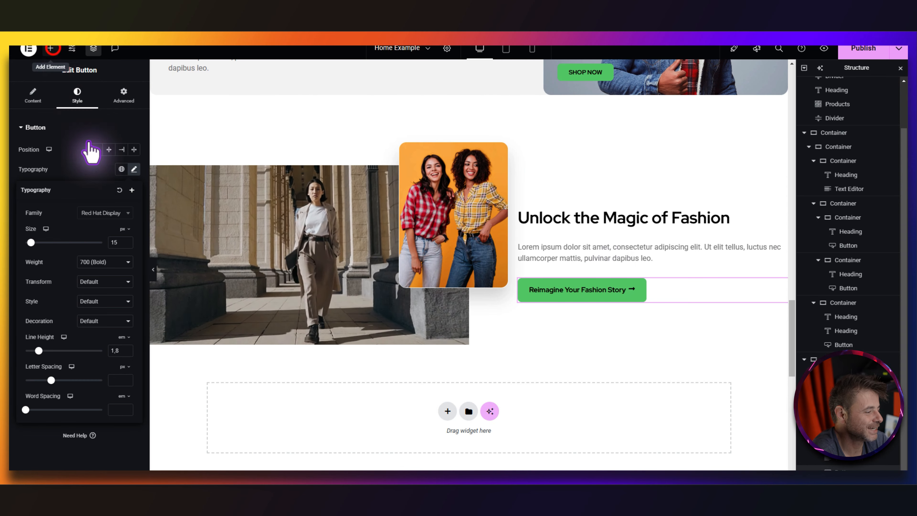
drag(46, 219, 578, 300)
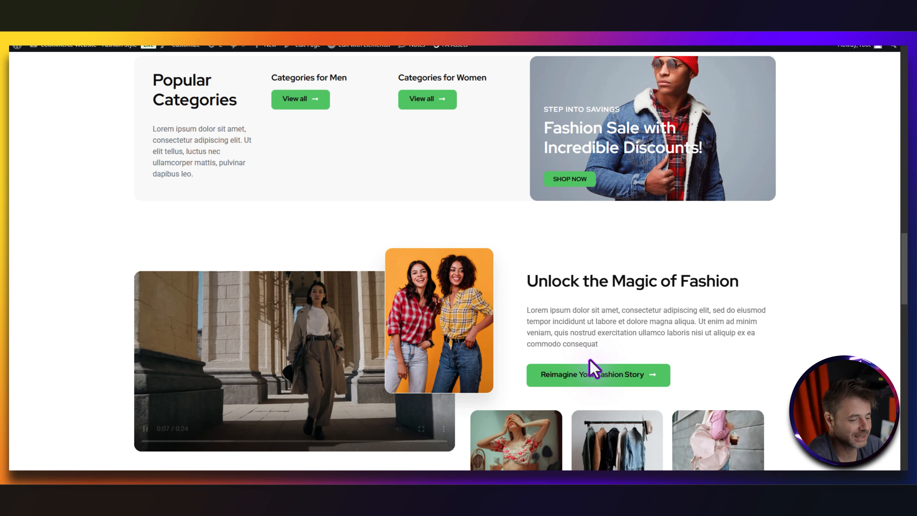
scroll(594, 368, down, 4)
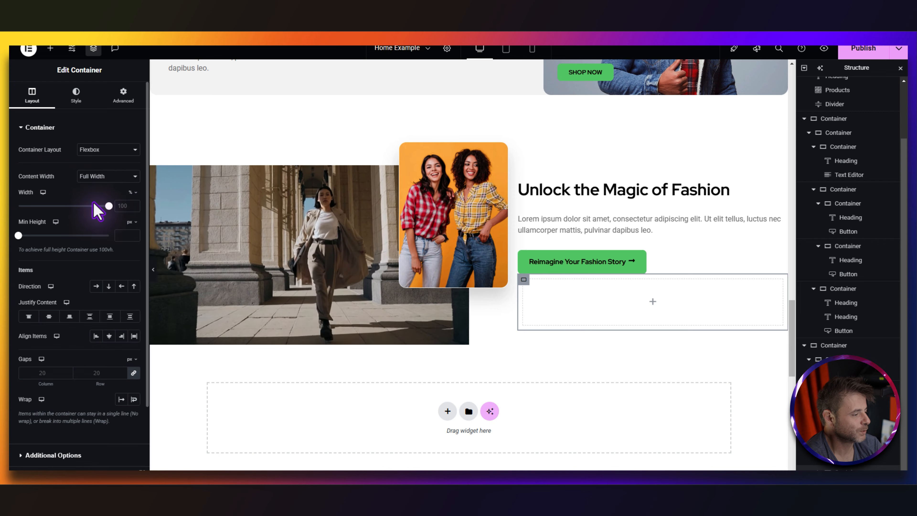
- Set the new container's width to 118% and its direction to a horizontal row
click(118, 206)
text(1)
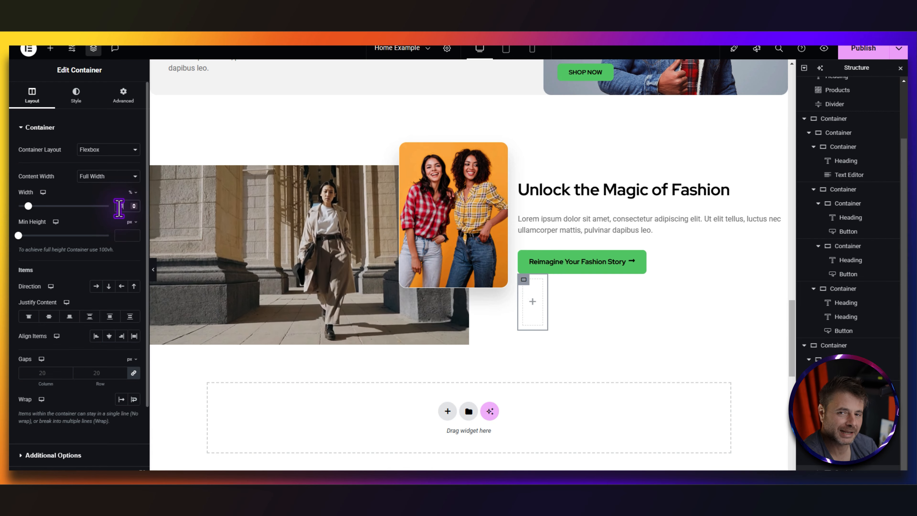
text(18)
click(39, 369)
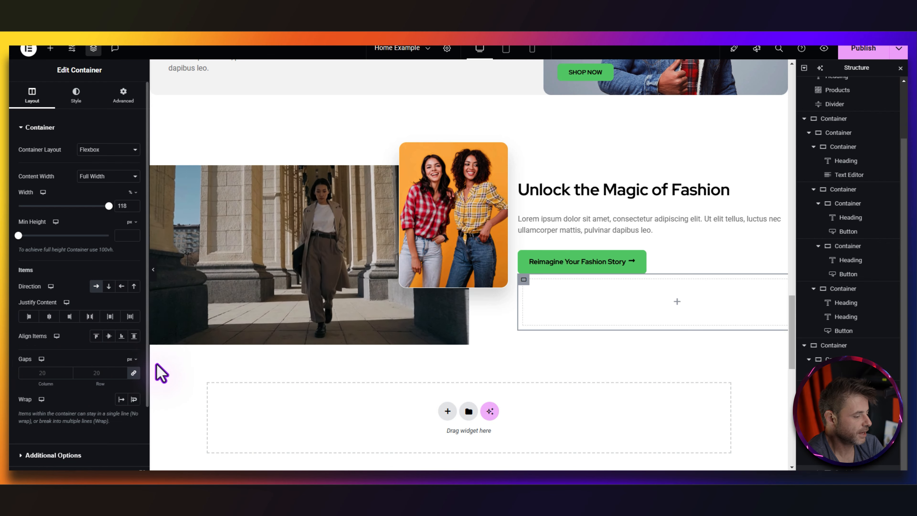
- Set the container's margins to 50 px at the top and -120 px at the left, with 0 padding on all sides
click(118, 91)
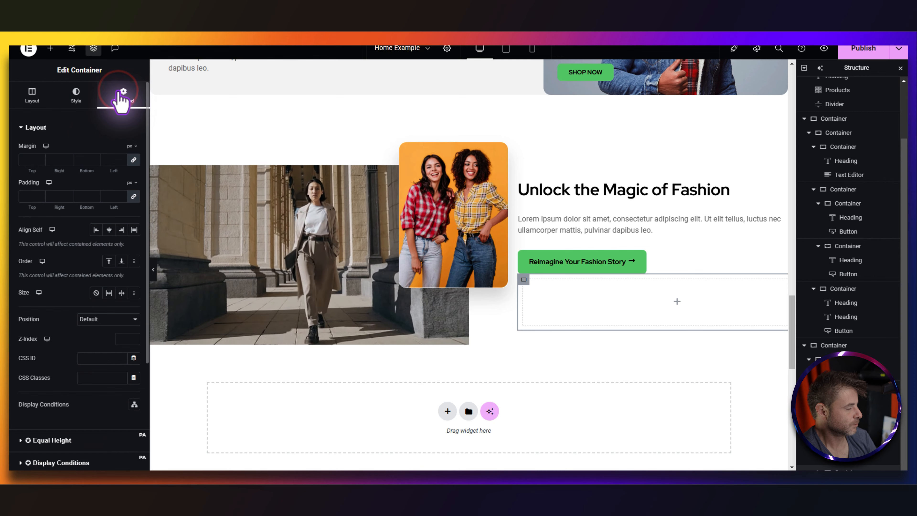
click(133, 160)
click(26, 159)
text(50)
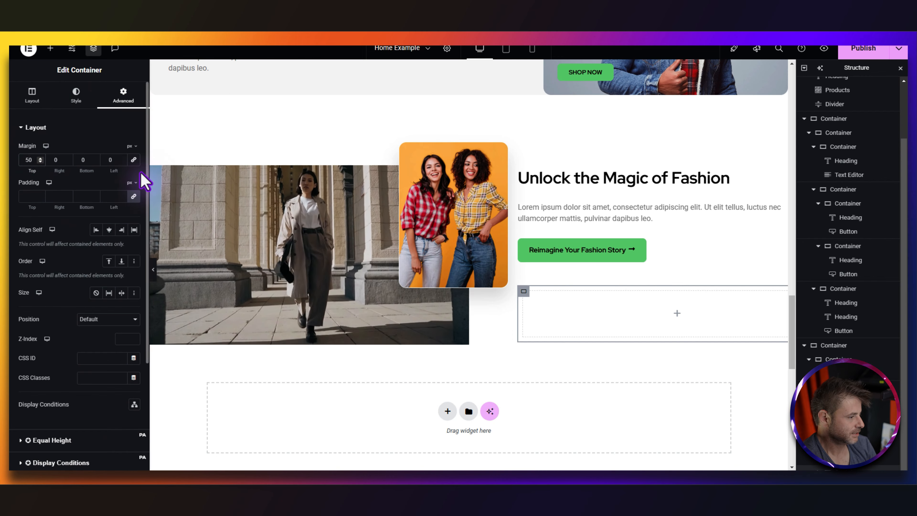
click(106, 157)
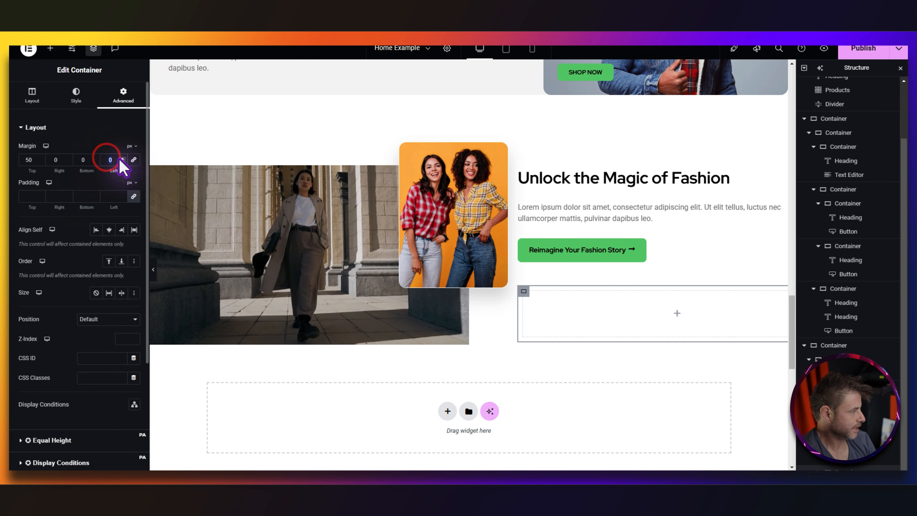
key(BackSpace)
text(-120)
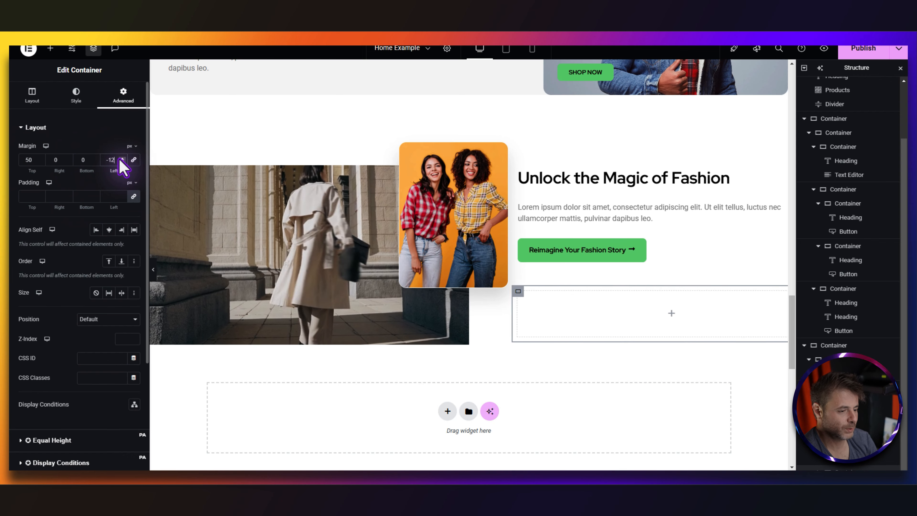
click(122, 197)
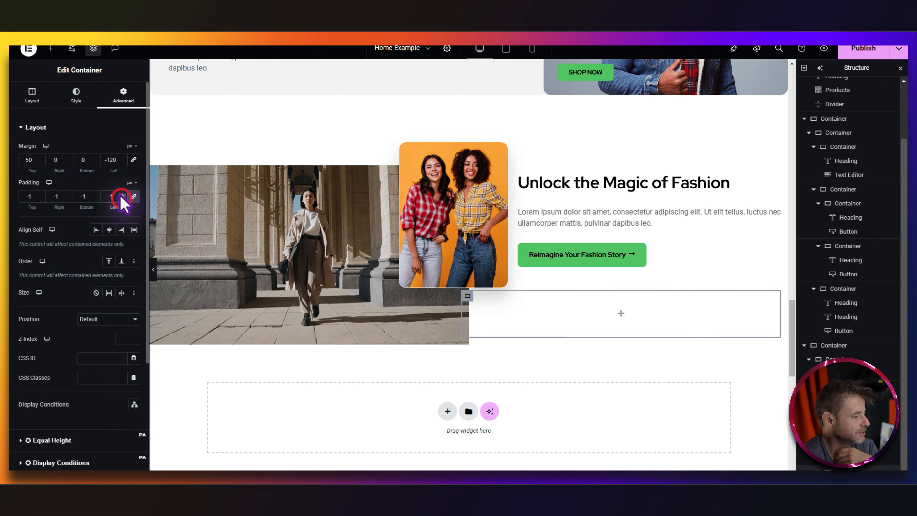
- For the tablet view, reset the container's margins to 0 and set its top padding to 30 px
click(46, 146)
click(46, 160)
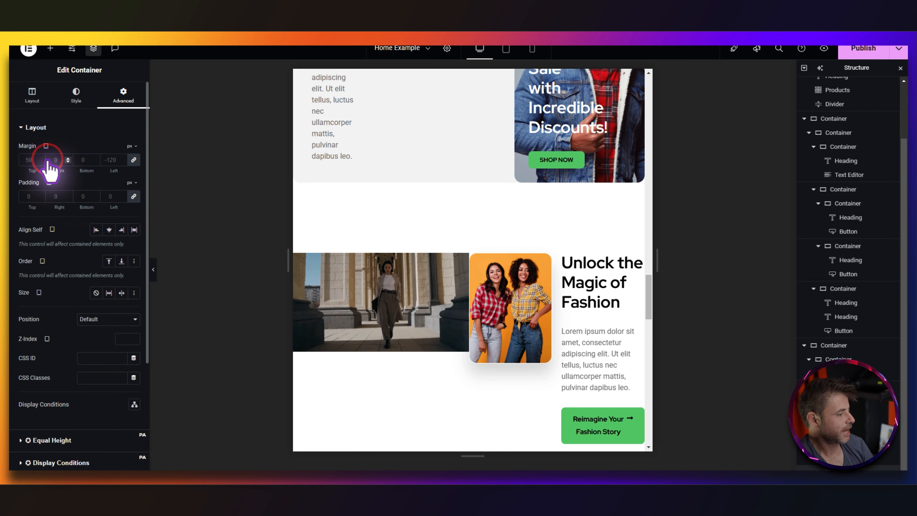
click(134, 160)
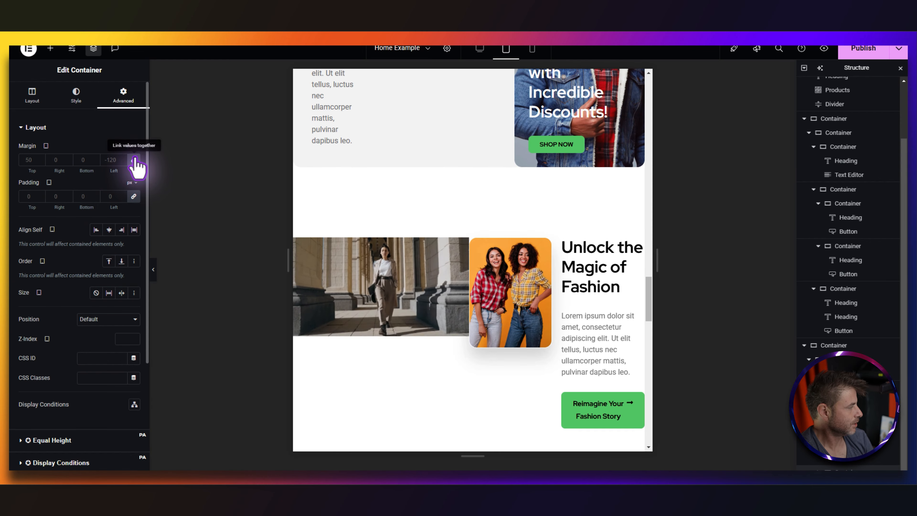
click(134, 197)
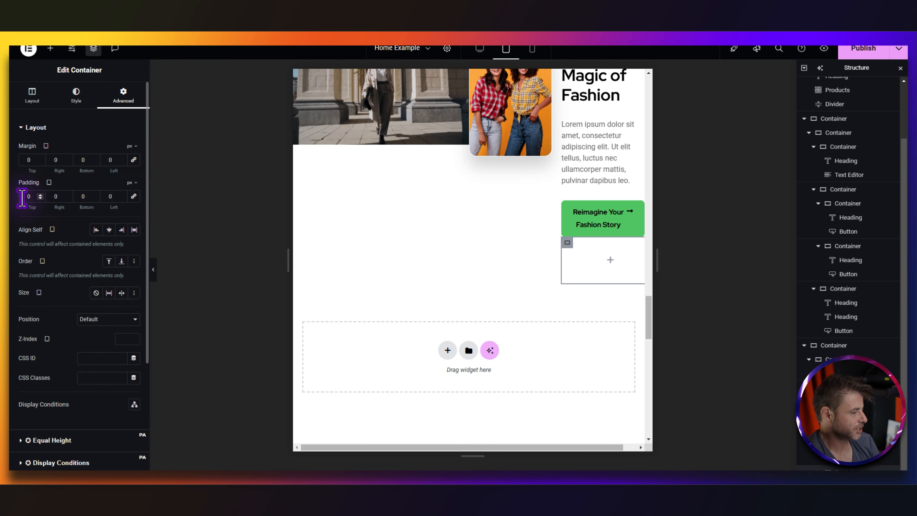
text(3)
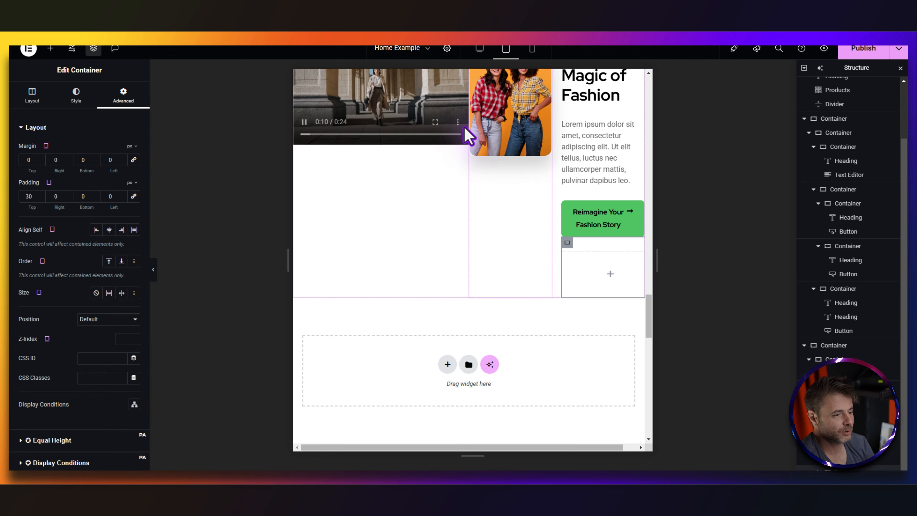
- Return to the desktop view and add an Image widget inside the new container
click(482, 51)
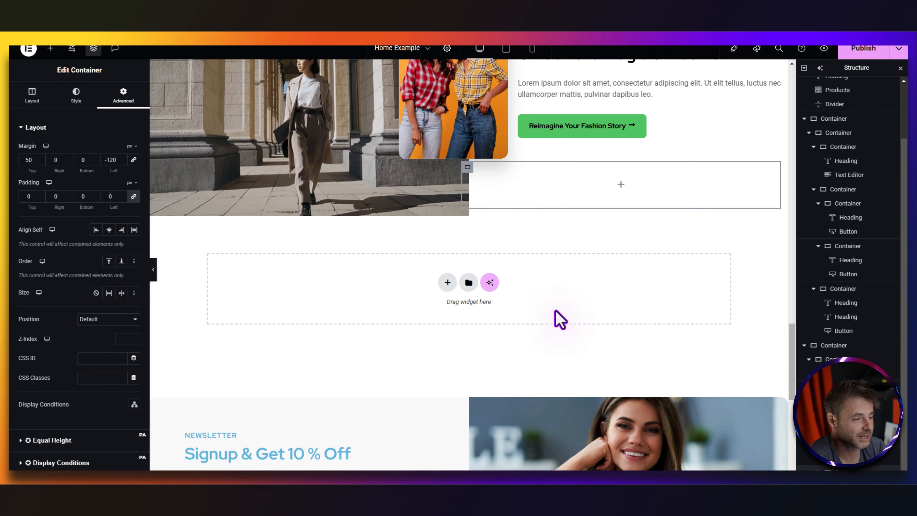
click(50, 48)
drag(118, 273, 484, 278)
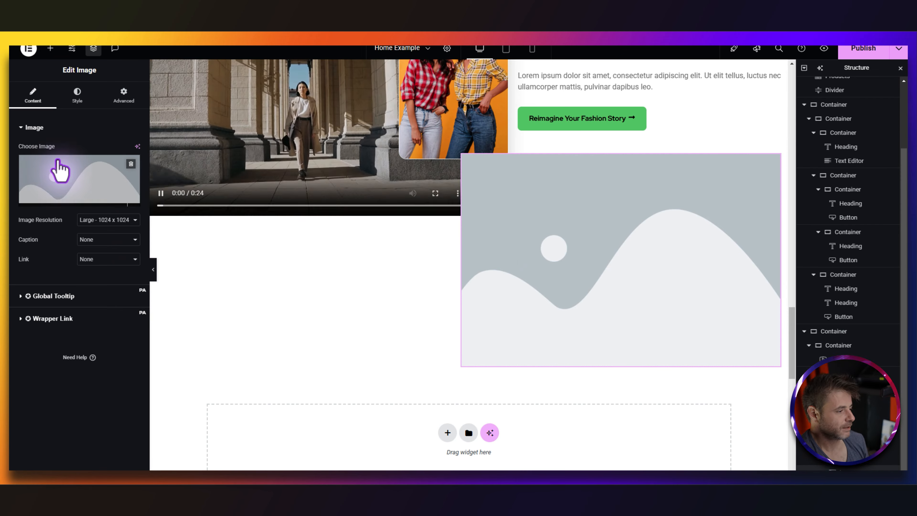
- Fill the Image widget with content-img-06-hr.jpg from the media library
click(51, 160)
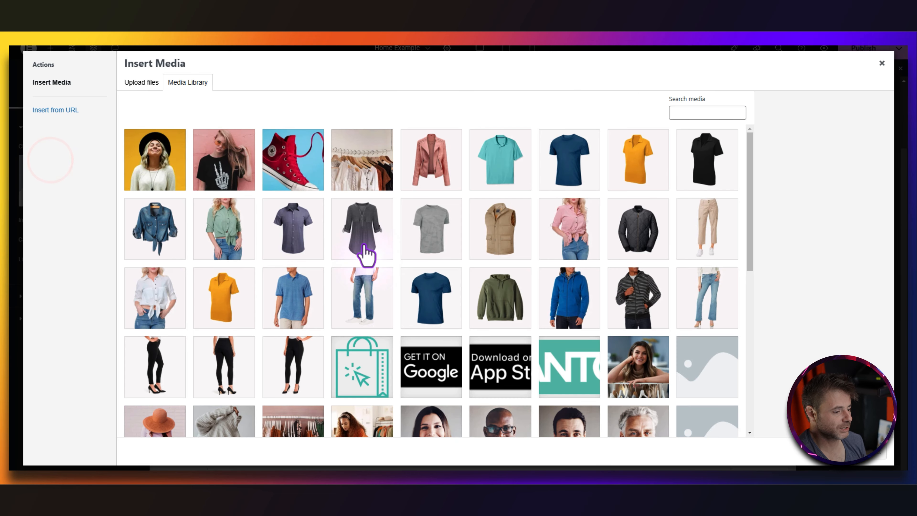
scroll(365, 255, down, 8)
click(438, 343)
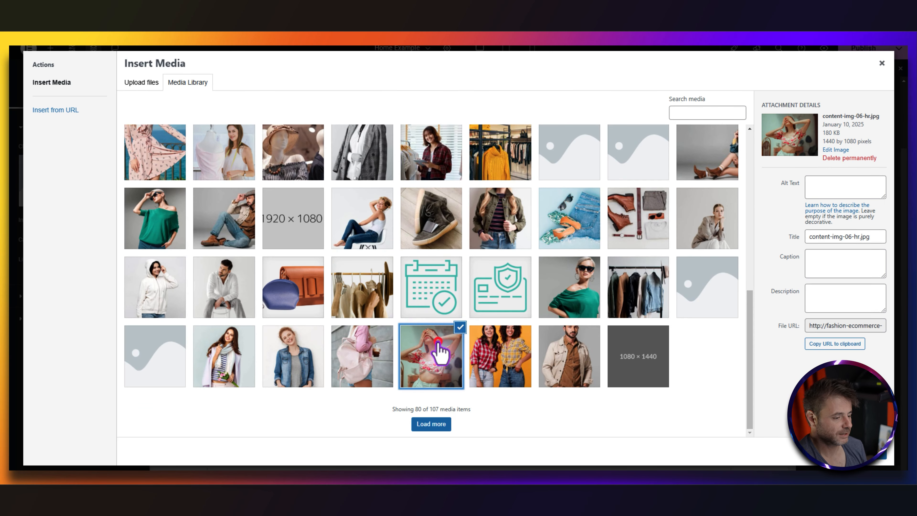
click(881, 465)
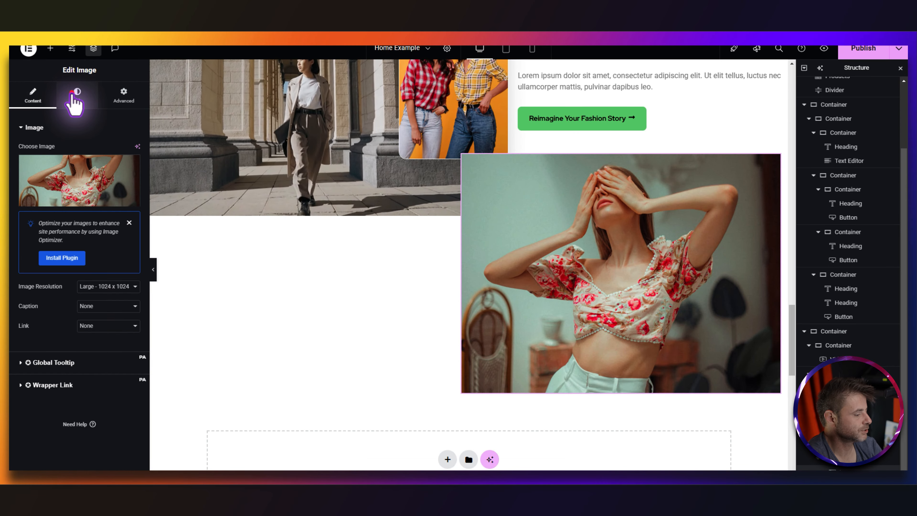
- Round the image's corners with a 16 px border radius and duplicate it to make a row of three images
click(74, 95)
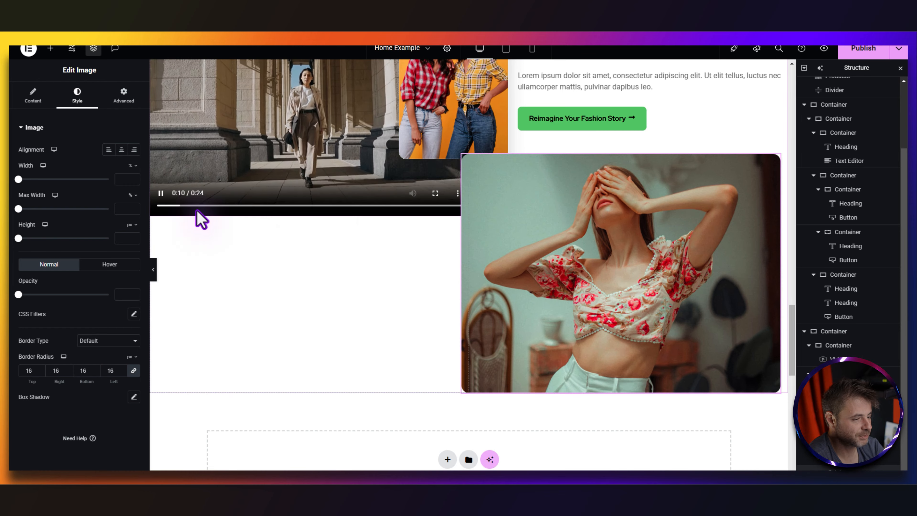
right_click(614, 210)
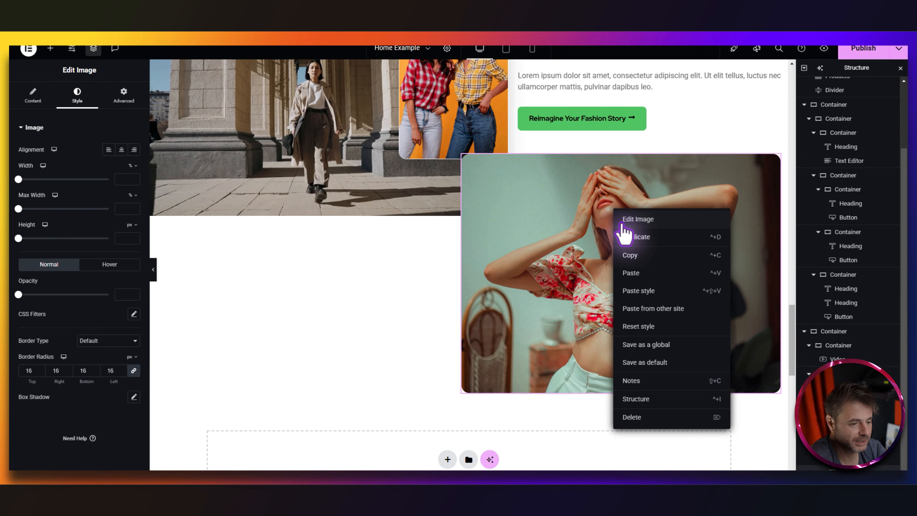
click(626, 239)
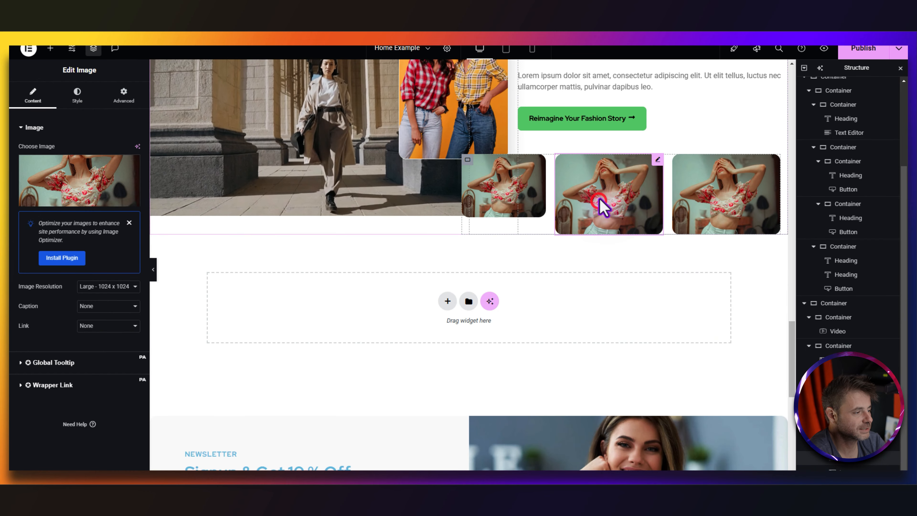
- Replace the middle image with content-img-04-hr.jpg from the media library
click(74, 177)
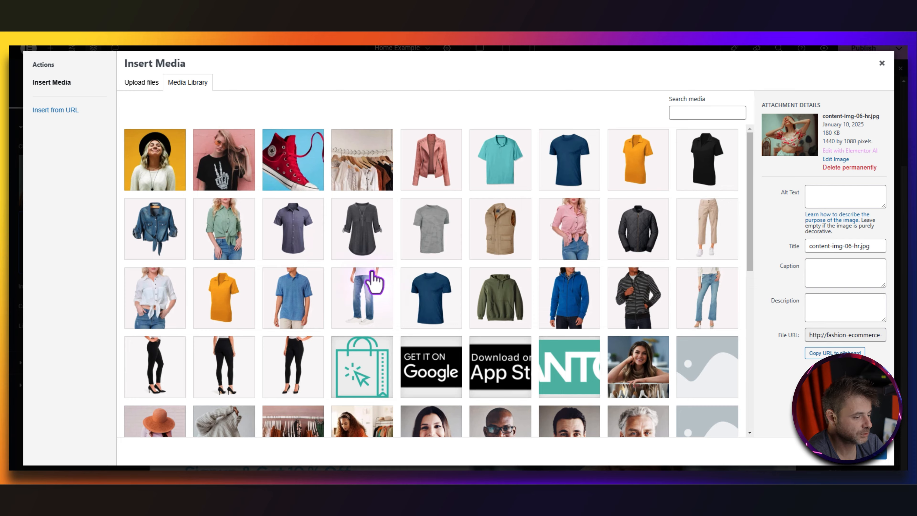
scroll(373, 282, down, 5)
scroll(489, 325, down, 4)
click(641, 284)
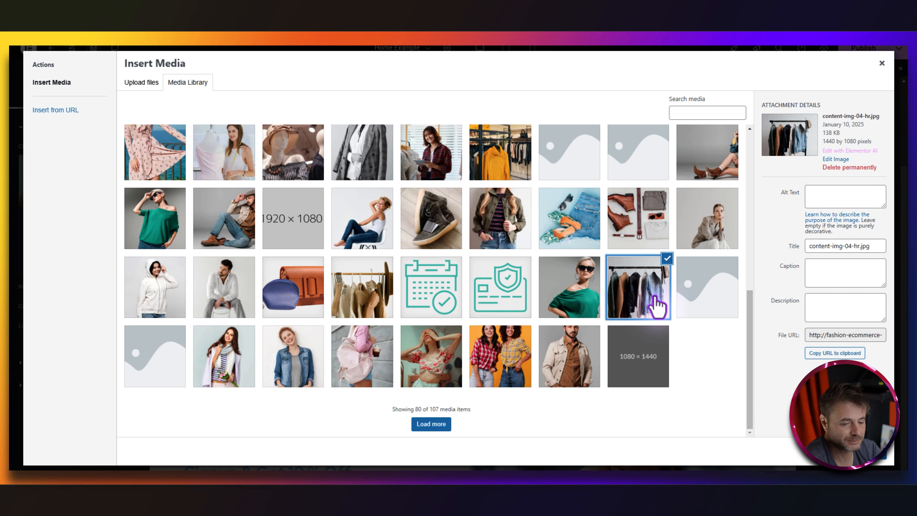
click(874, 452)
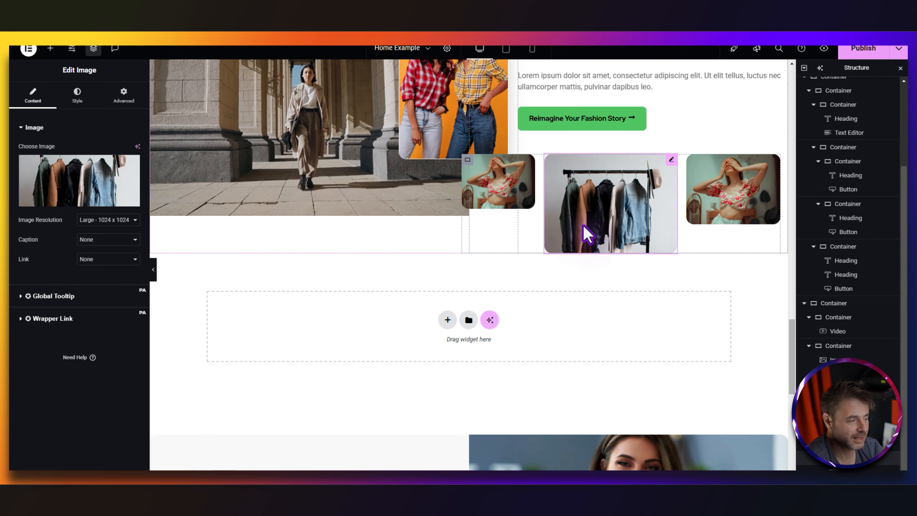
- Replace the third image in the row with the pink backpack photo from the media library
click(709, 196)
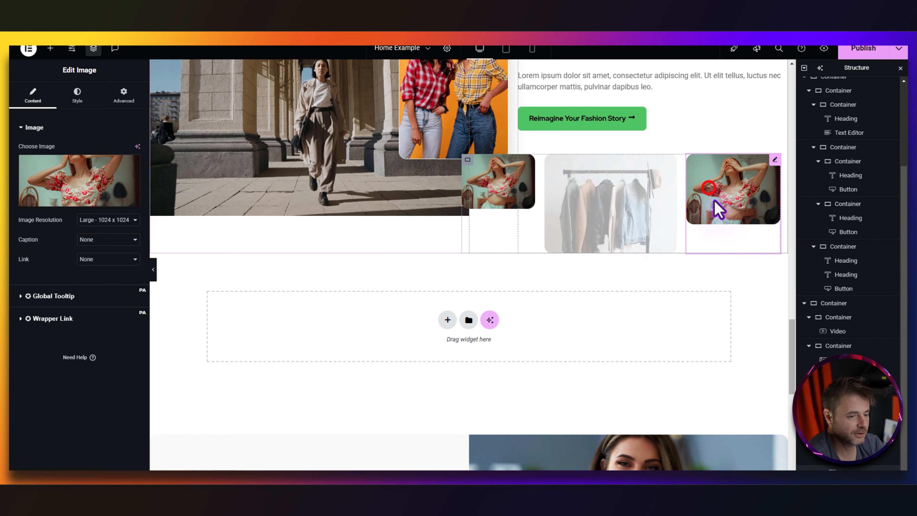
click(71, 172)
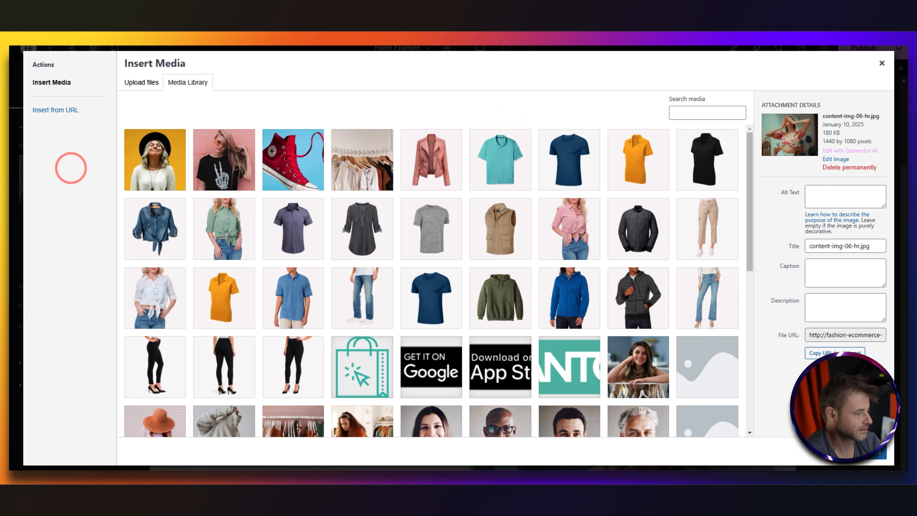
scroll(522, 229, down, 5)
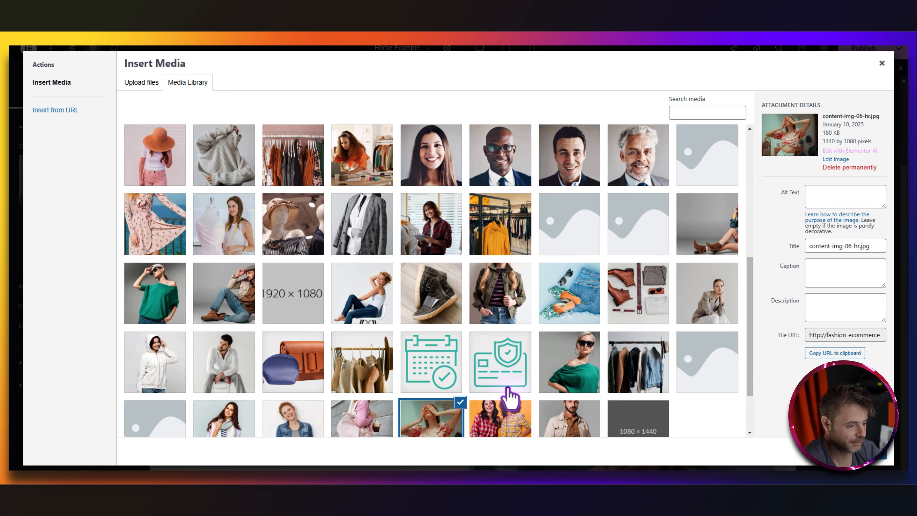
scroll(508, 390, down, 2)
click(432, 424)
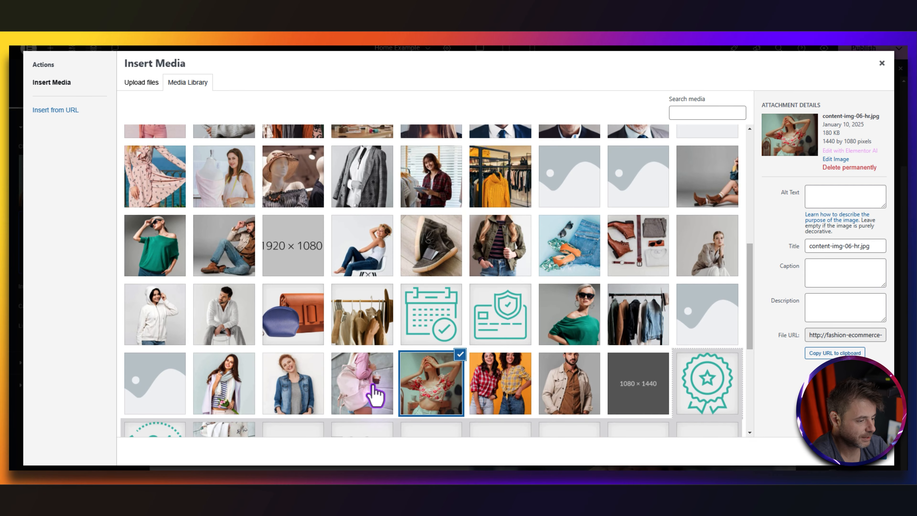
click(371, 383)
click(877, 463)
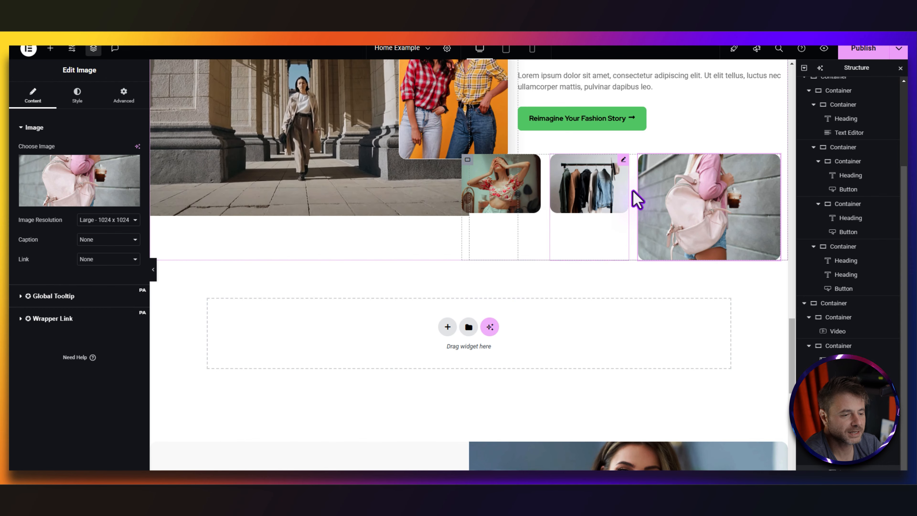
- Publish the page changes and preview the "Unlock the Magic of Fashion" section on the live page
click(881, 49)
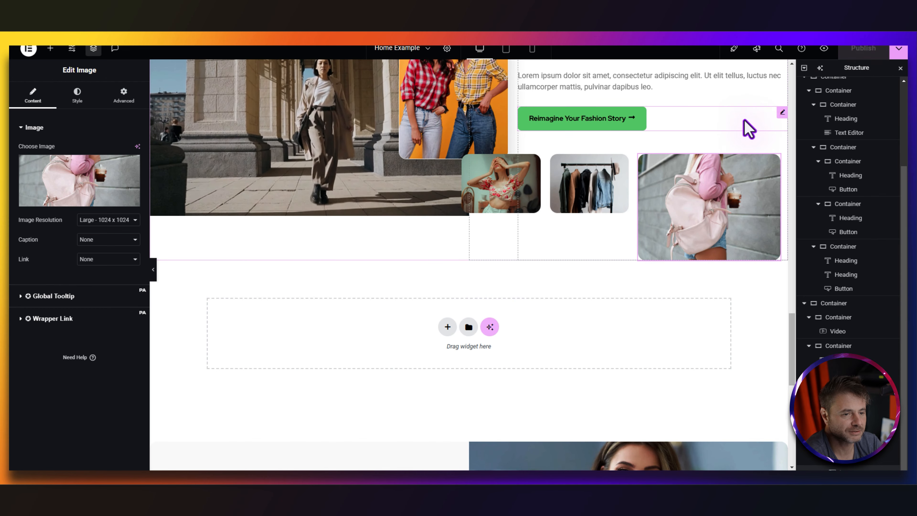
click(824, 48)
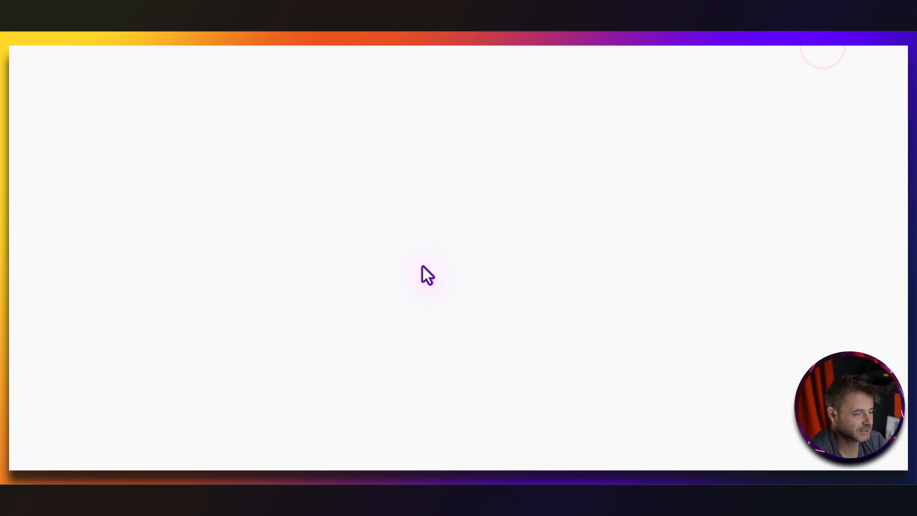
scroll(427, 276, down, 10)
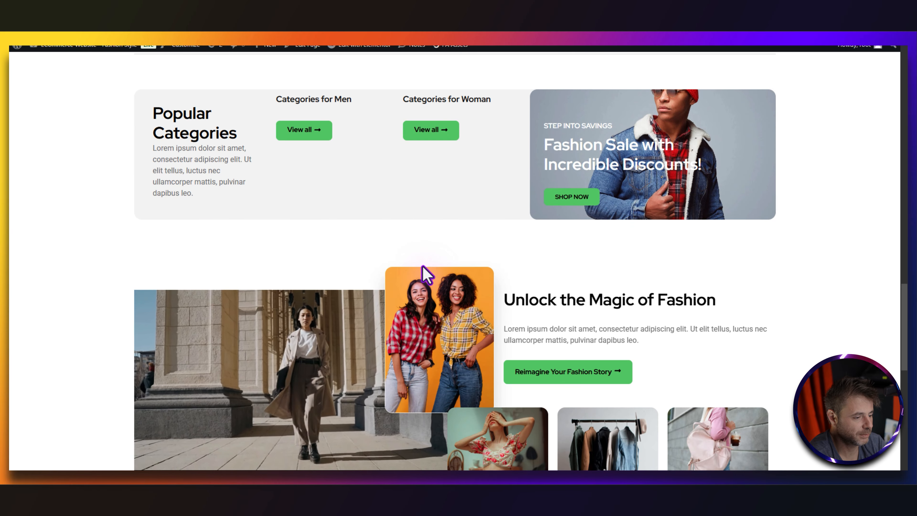
scroll(423, 270, down, 5)
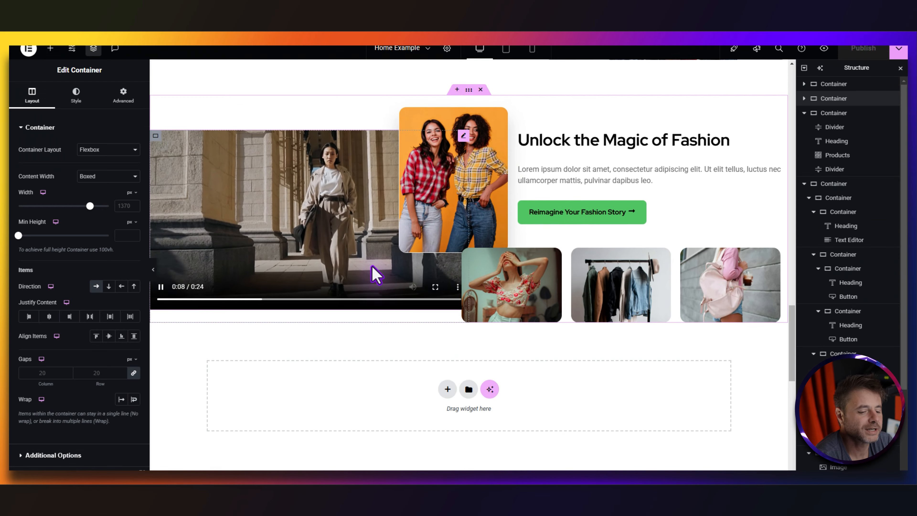
- Examine the finished reference page's sale banner, Instagram and testimonial sections below the fashion section
scroll(376, 275, down, 2)
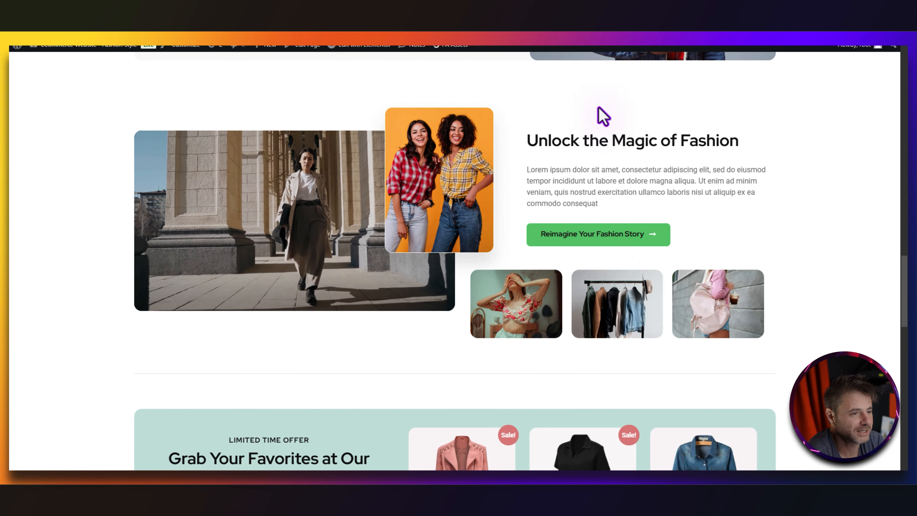
scroll(756, 242, down, 1)
scroll(757, 243, down, 5)
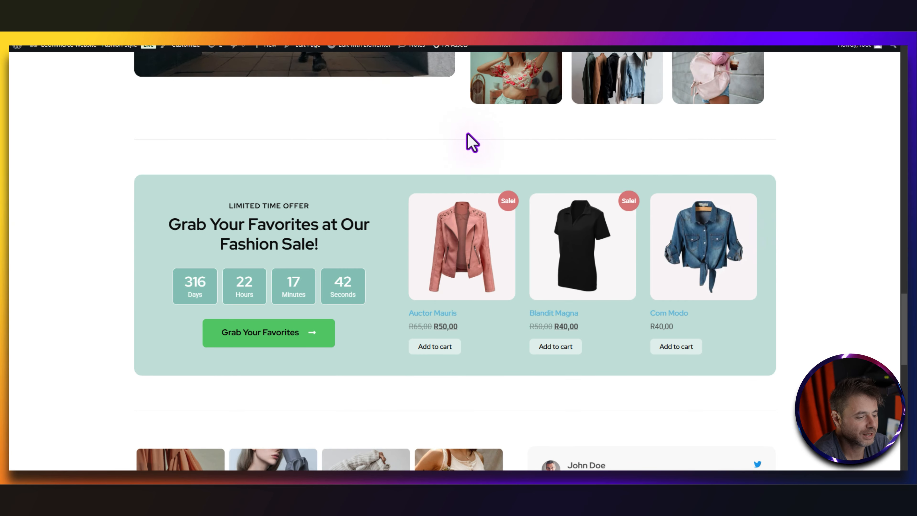
scroll(778, 375, down, 7)
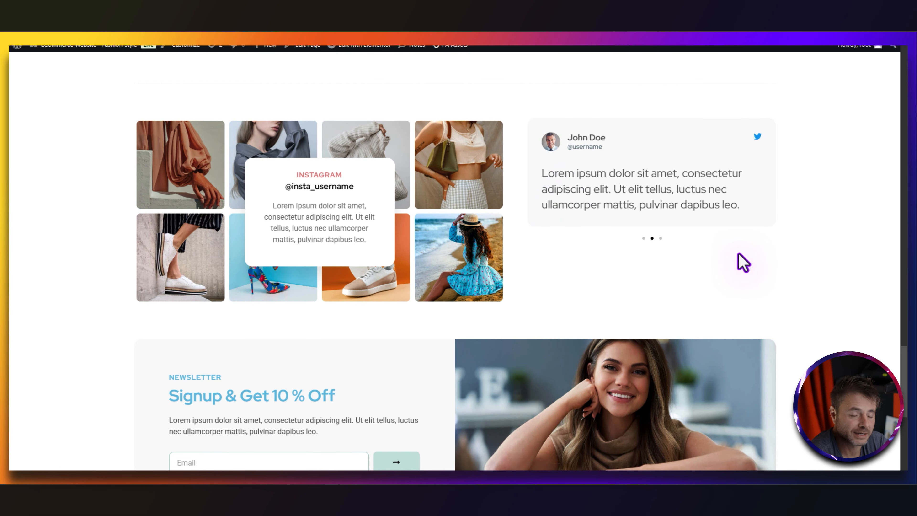
scroll(747, 289, up, 7)
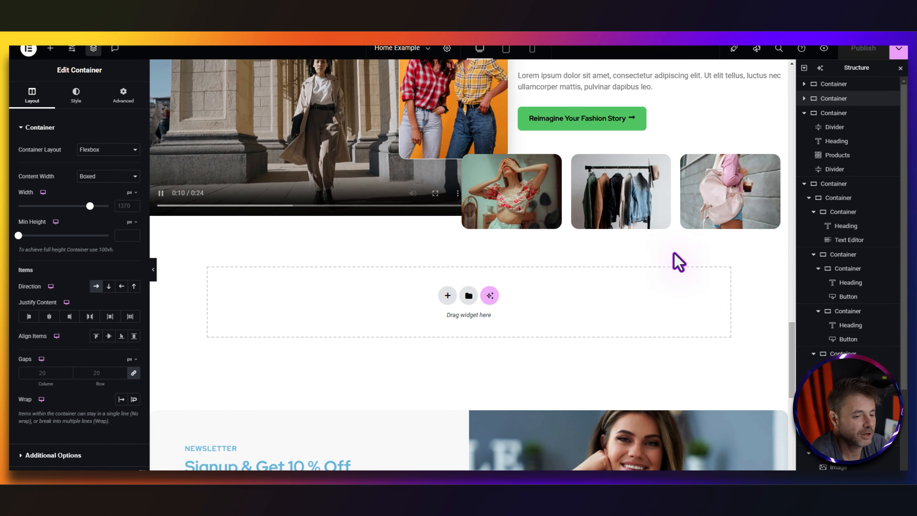
- Copy the New Arrivals container and paste it into the empty area below the "Unlock the Magic of Fashion" section
scroll(697, 332, up, 15)
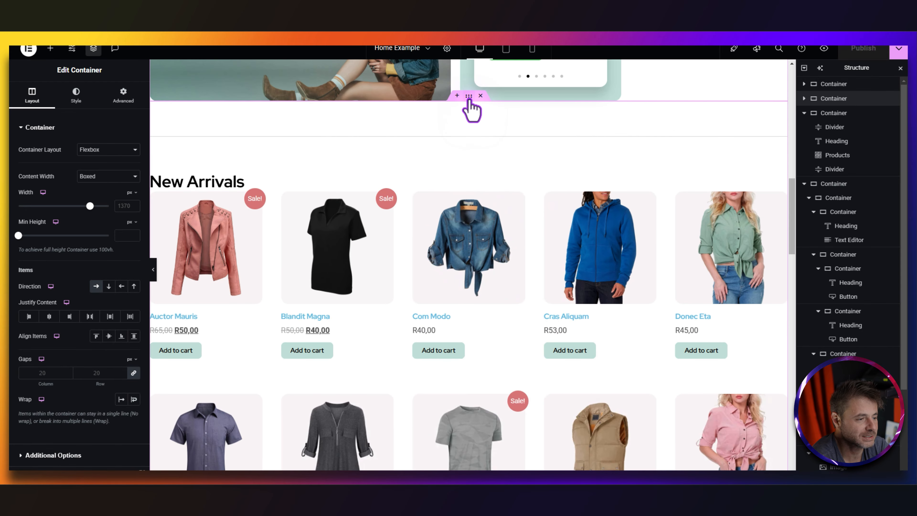
right_click(469, 97)
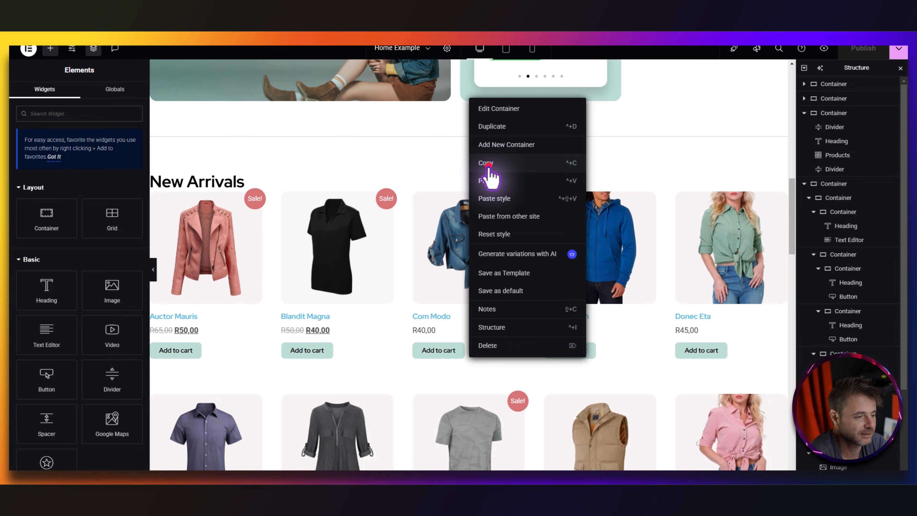
click(487, 165)
scroll(505, 289, down, 10)
scroll(429, 260, up, 3)
right_click(376, 259)
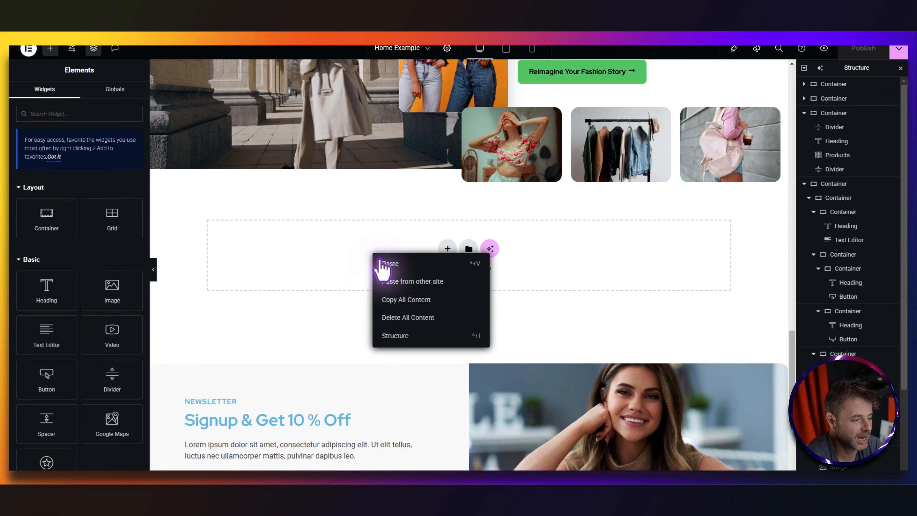
click(384, 263)
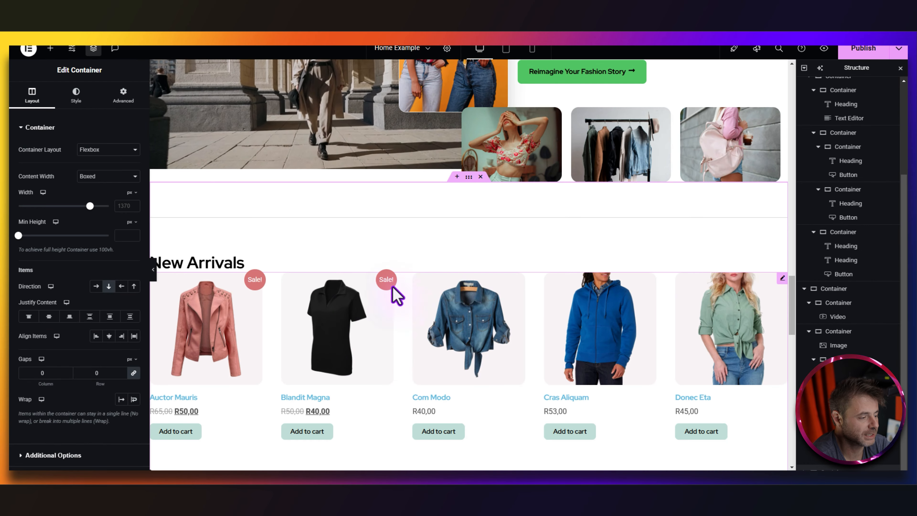
- Delete the Products widget and the "New Arrivals" heading from the pasted container, leaving its two dividers
click(403, 305)
key(Delete)
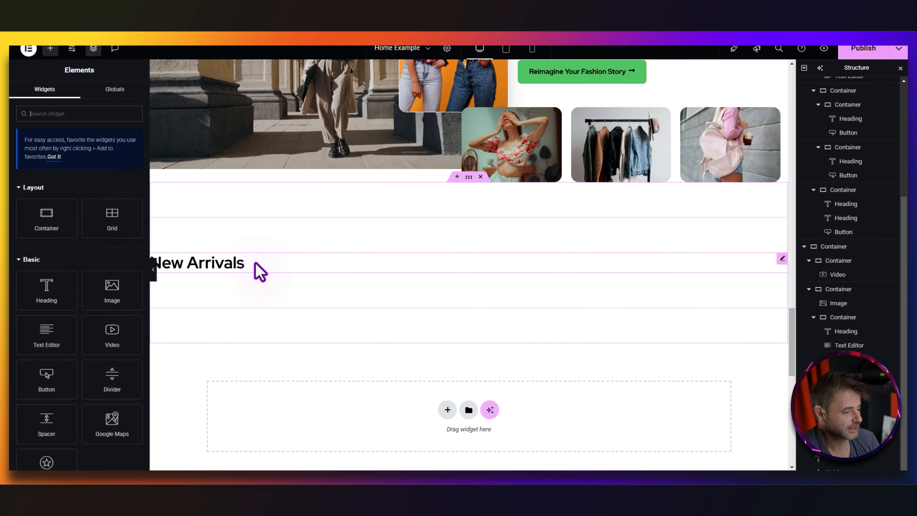
click(271, 263)
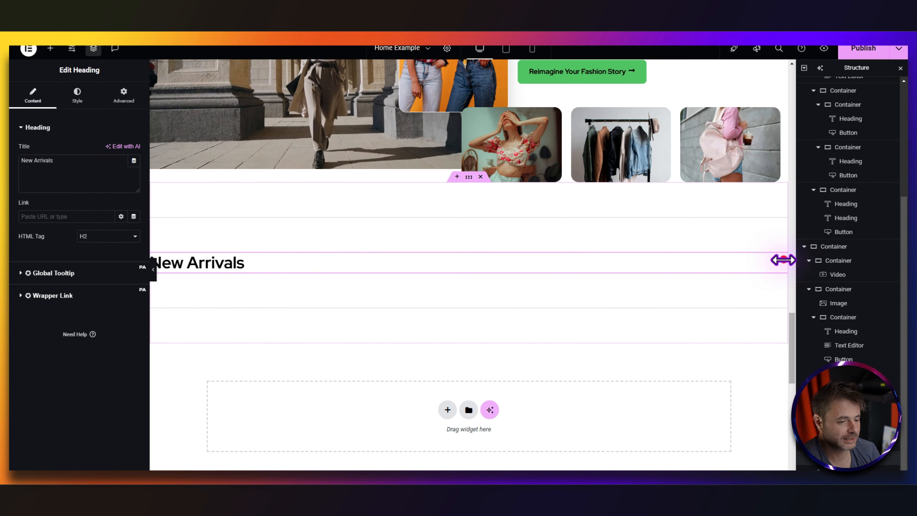
key(Delete)
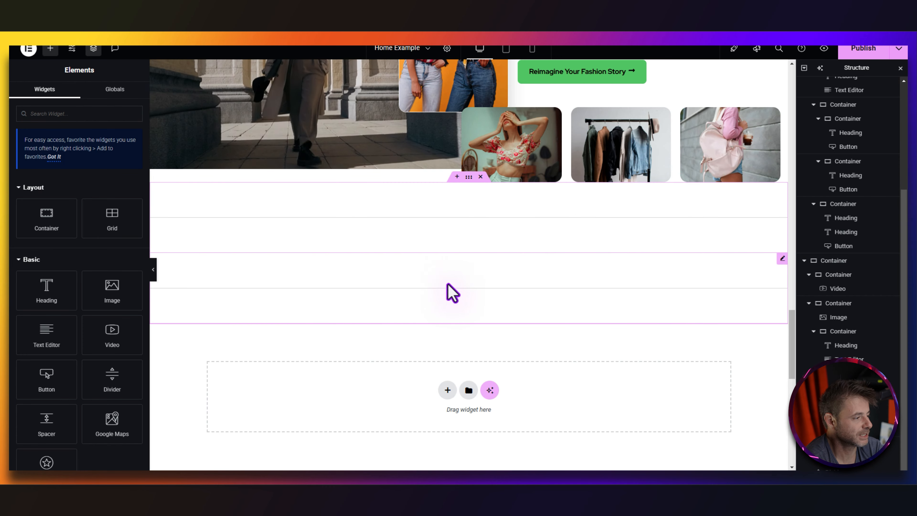
- Add a new container between the two dividers and set its column and row gaps to 50 px
drag(46, 217, 398, 271)
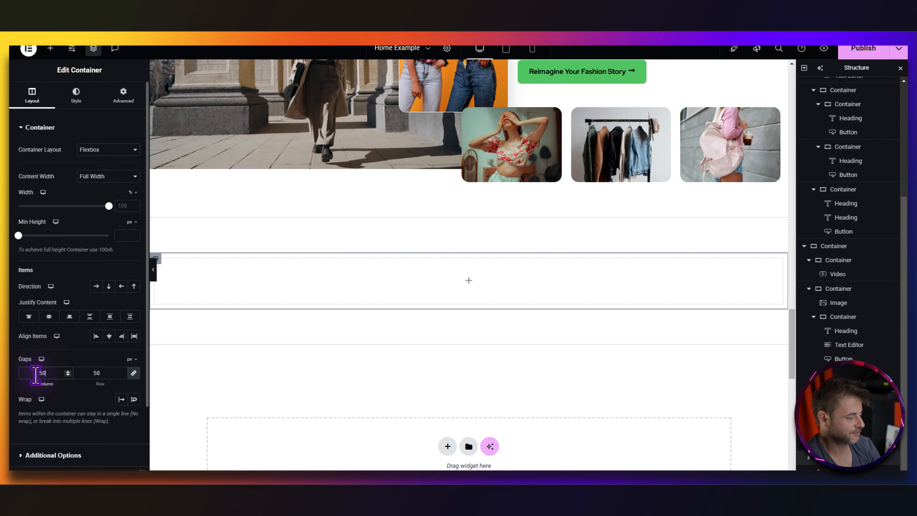
- Give the new container a classic background in the global color ckav-default-40 and a 16 px border radius
click(76, 94)
click(97, 169)
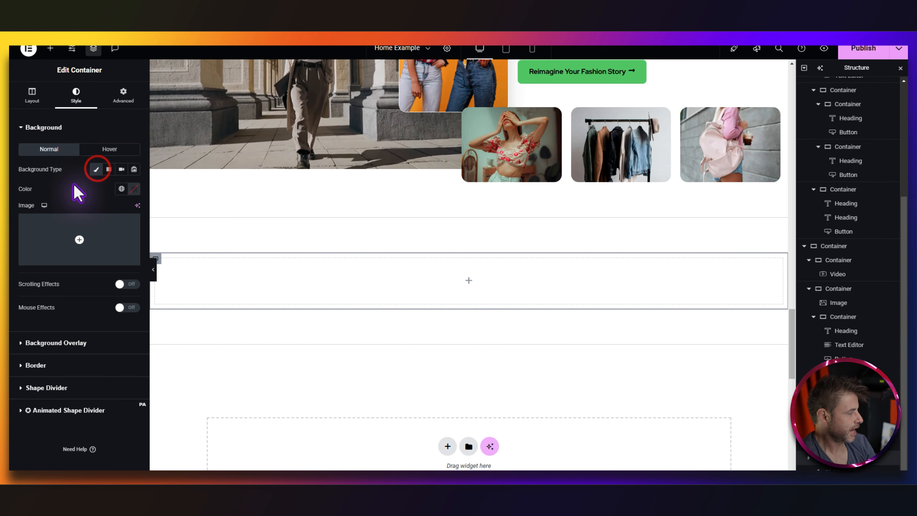
click(121, 188)
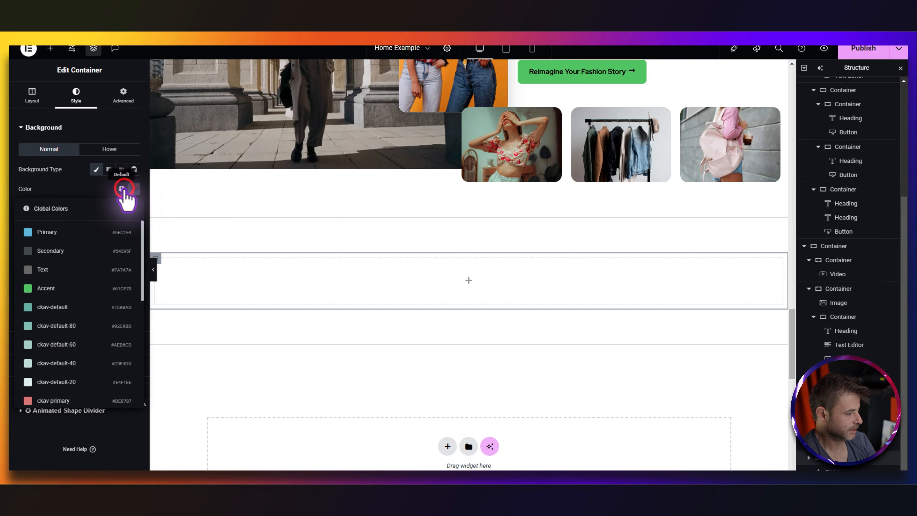
click(67, 365)
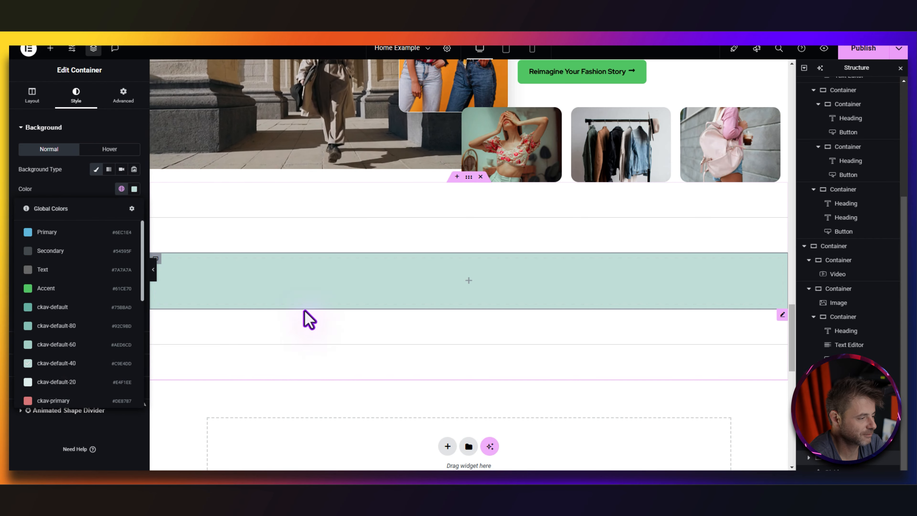
click(102, 187)
click(64, 361)
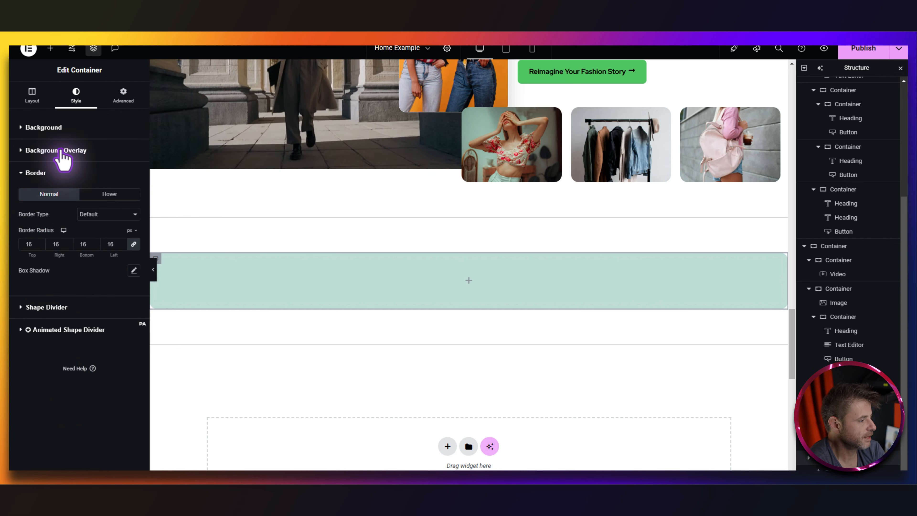
- Set equal padding on all sides of the green container and arrange its items in a row
click(117, 96)
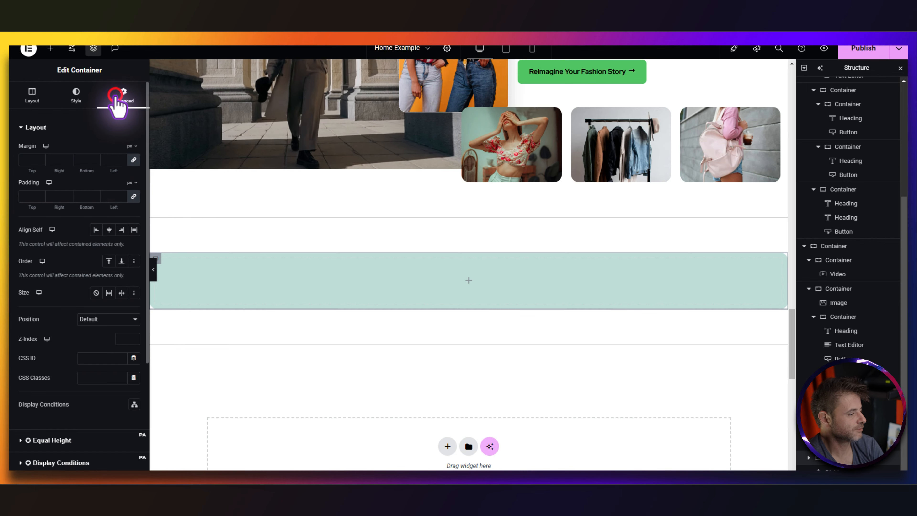
click(134, 196)
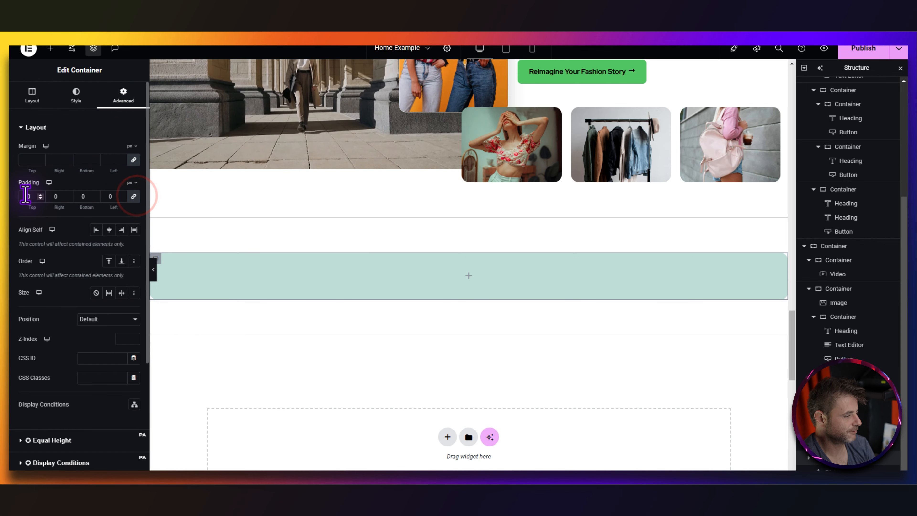
text(4)
click(293, 277)
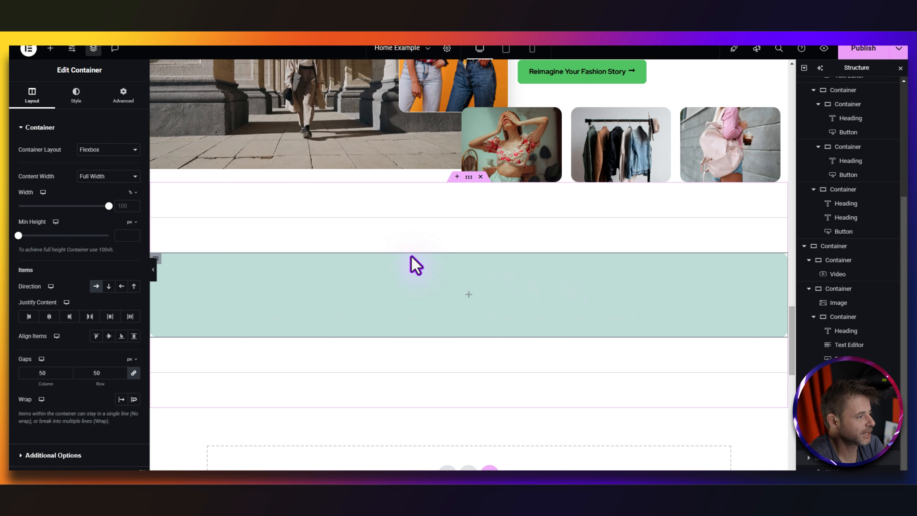
- Add a nested container inside the green container
click(55, 51)
drag(46, 217, 399, 362)
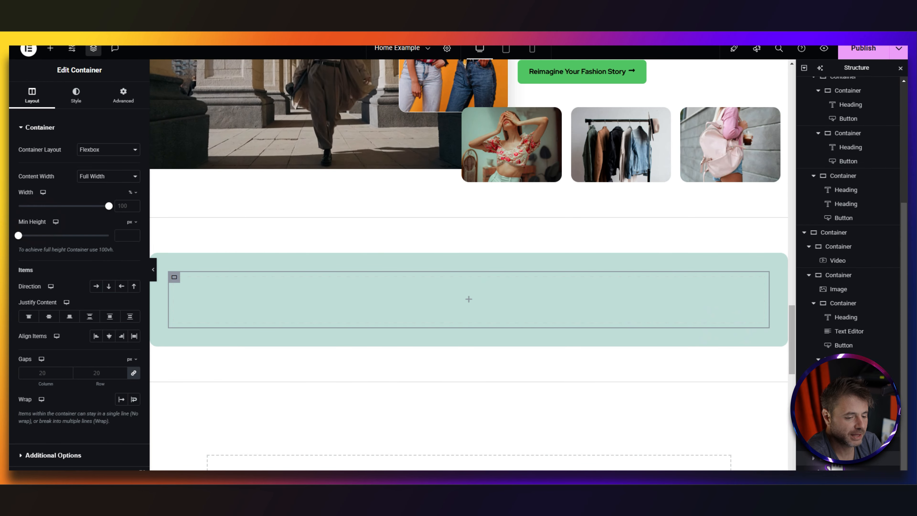
- Duplicate the nested container inside the green banner and set the first copy's width to 40%
right_click(840, 461)
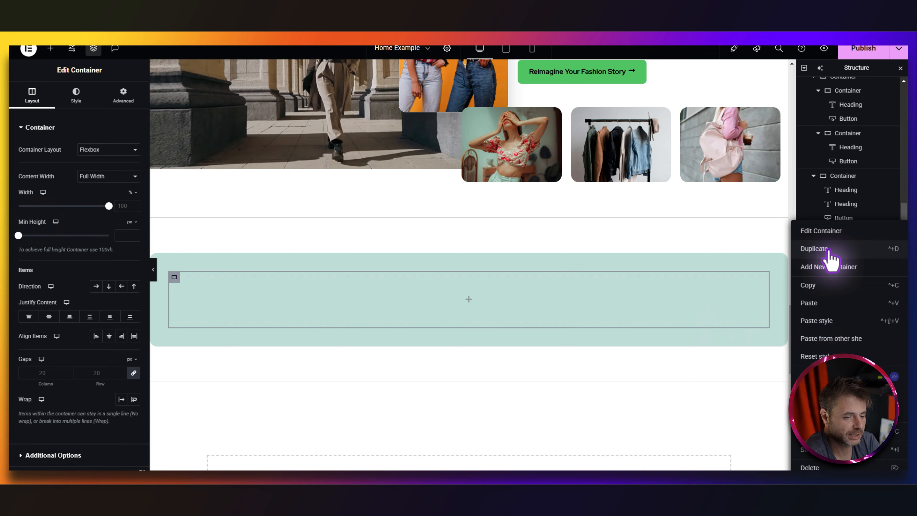
click(828, 248)
click(174, 277)
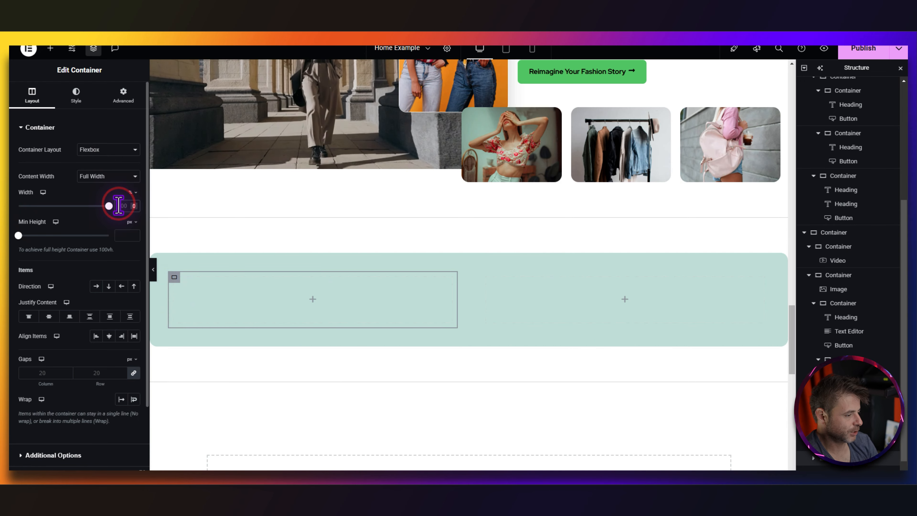
text(40)
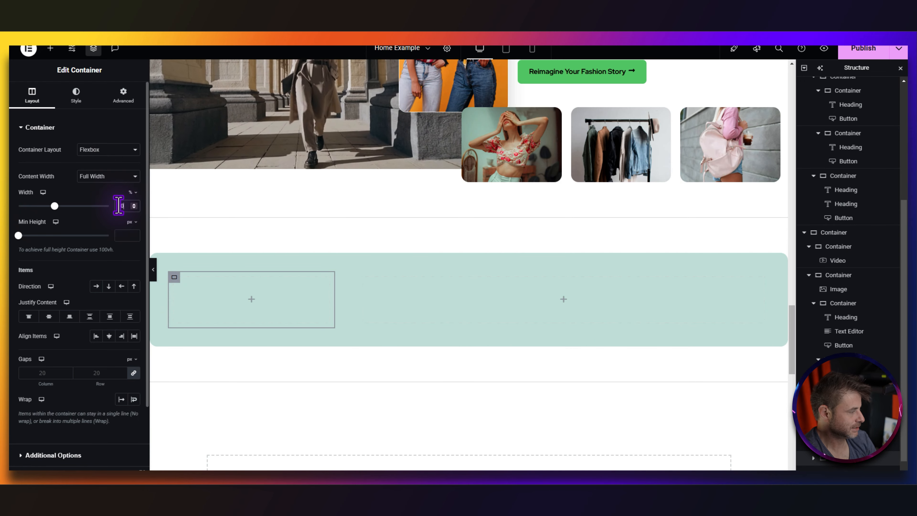
- Center-justify the 40% container's content, set its gaps to 0 px and give it 20 px padding on all sides
click(49, 316)
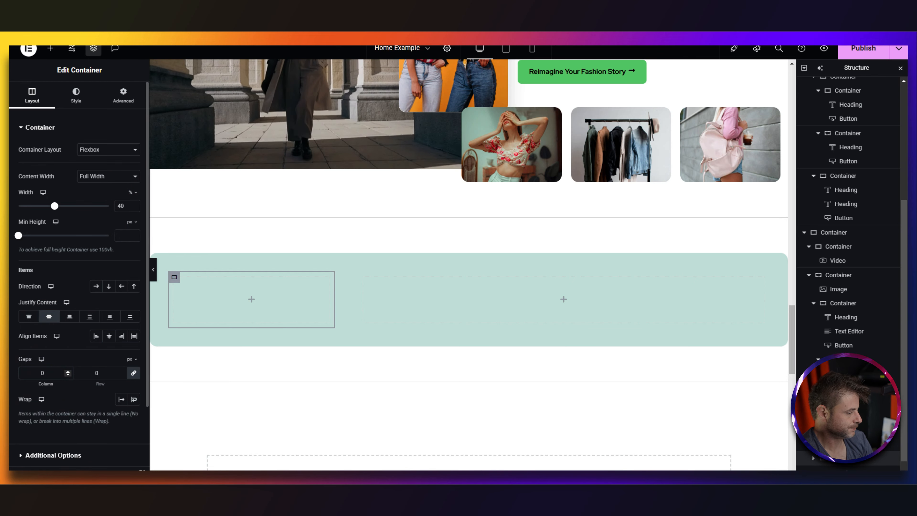
click(117, 102)
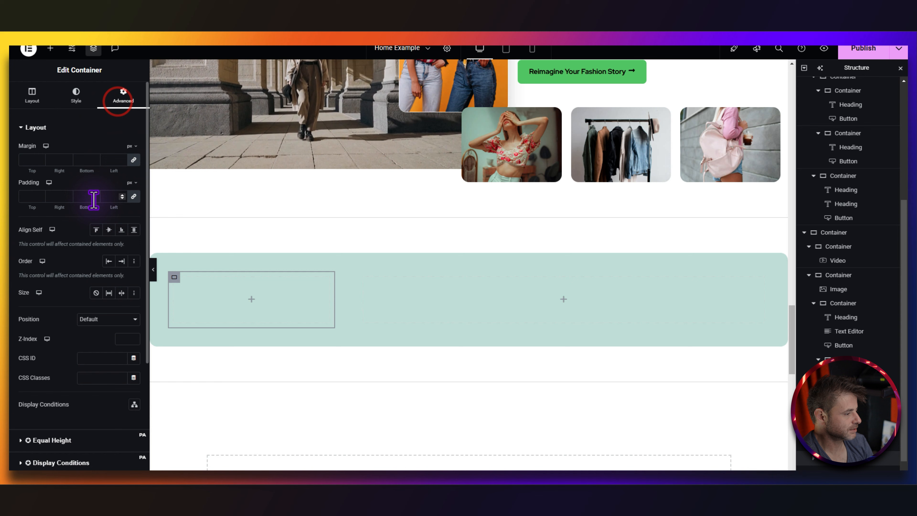
click(30, 196)
text(20)
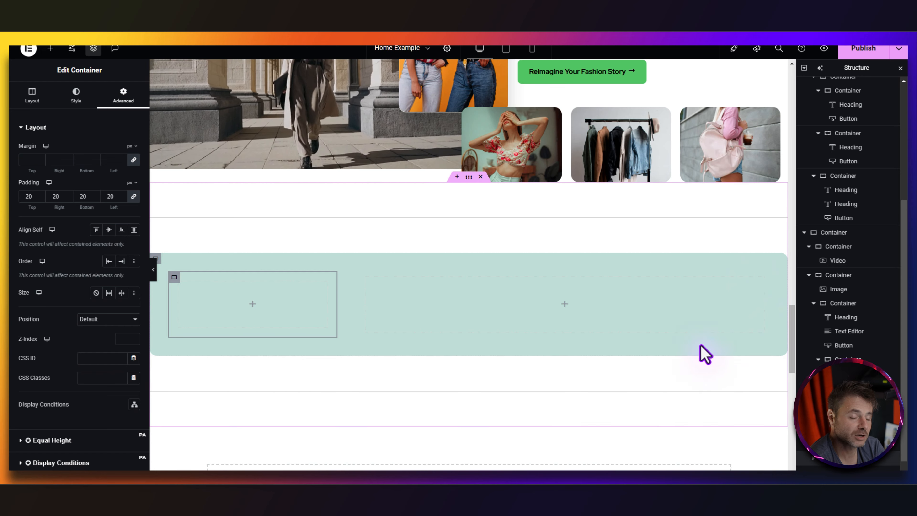
- Copy the "Step into Savings" and "Fashion Sale with Incredible Discounts!" headings into the narrow banner container
scroll(538, 226, up, 5)
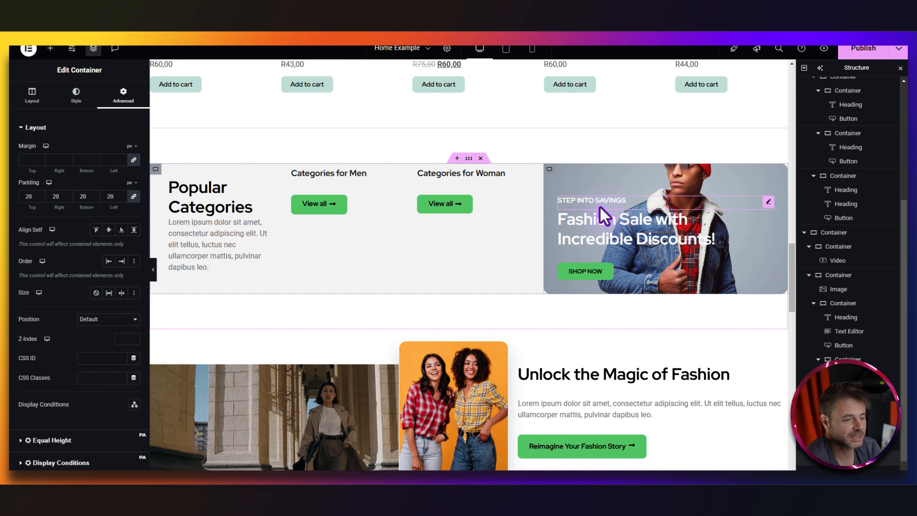
right_click(607, 201)
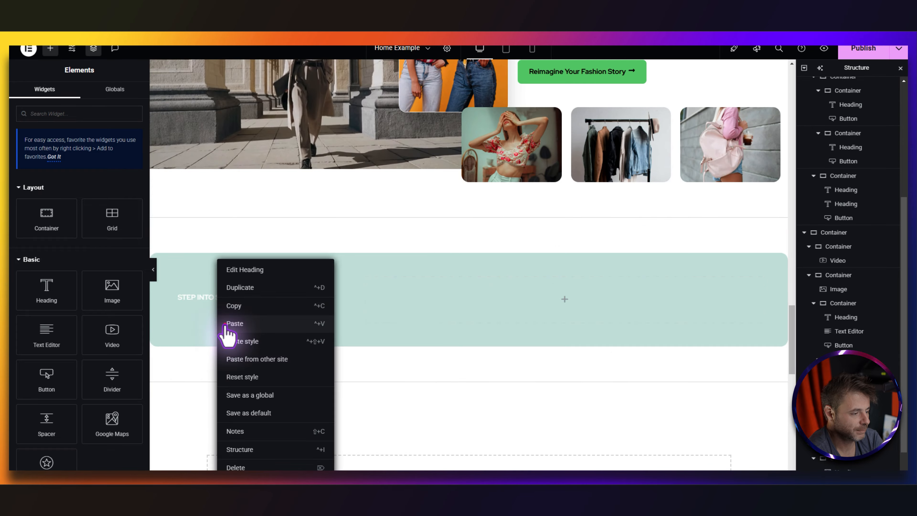
click(224, 324)
- Copy the "Reimagine Your Fashion Story" button and paste it below the large heading in the banner
scroll(672, 231, up, 3)
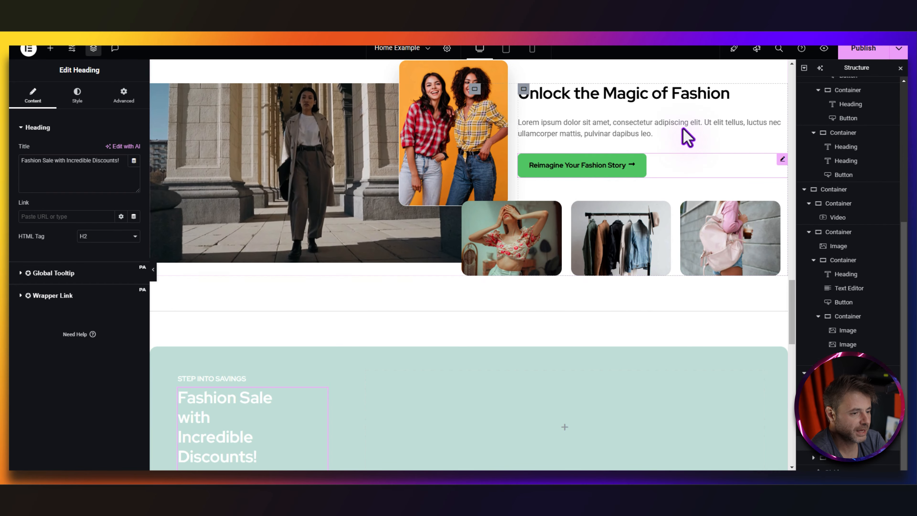
right_click(580, 167)
click(598, 211)
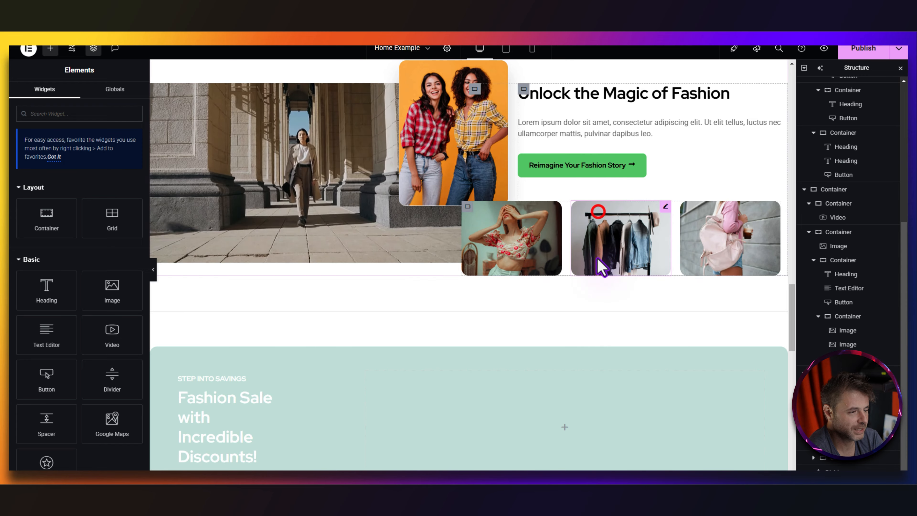
scroll(348, 328, down, 4)
right_click(223, 329)
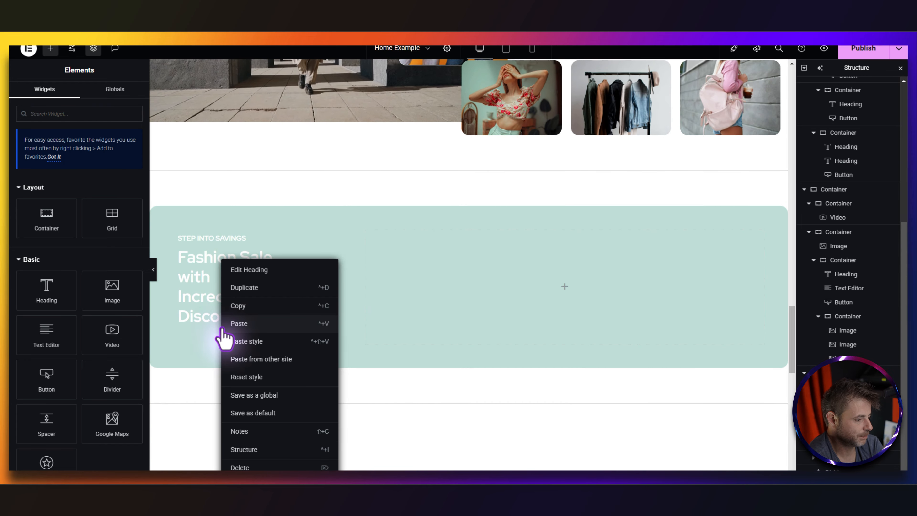
click(233, 324)
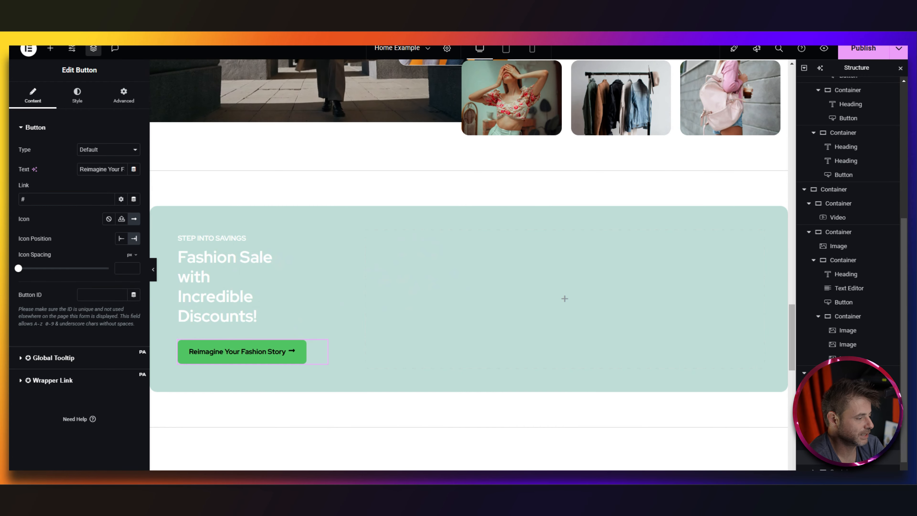
- Search the widgets for "count" and place a Countdown between the banner's large heading and its button
click(51, 50)
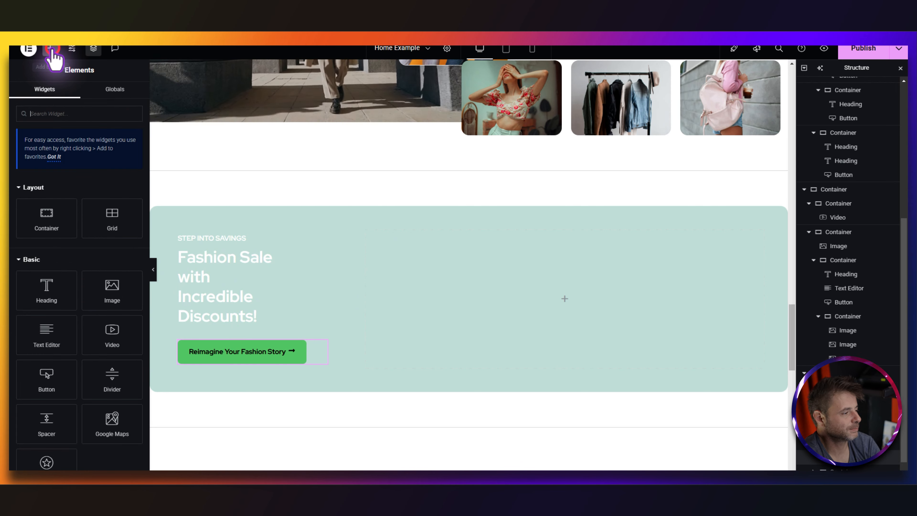
text(count)
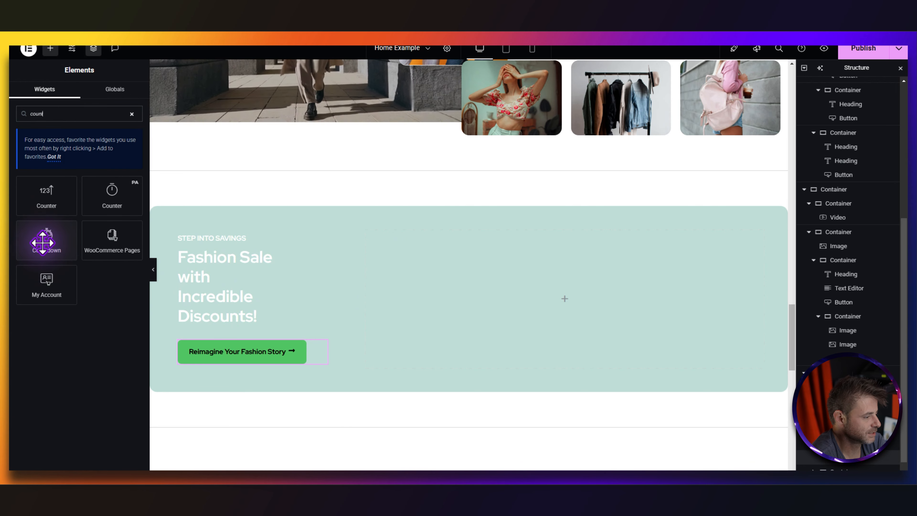
drag(43, 242, 213, 322)
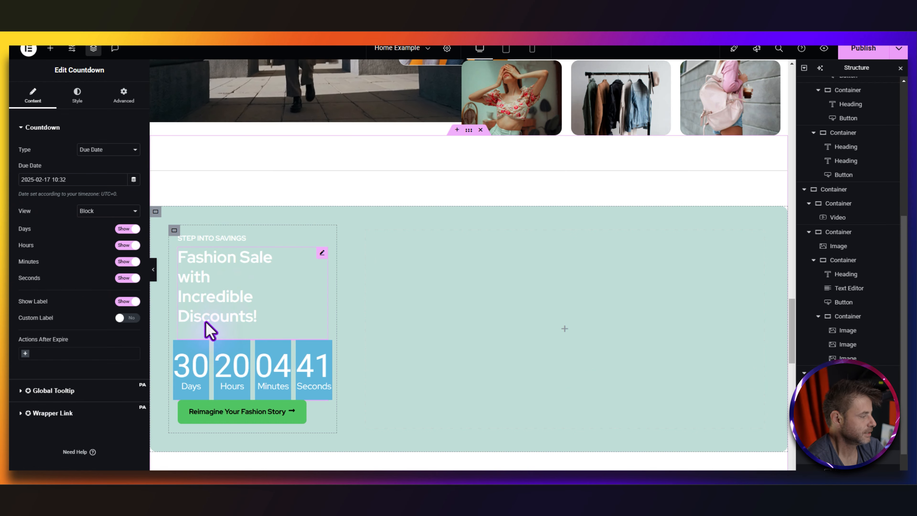
- Change the banner's small heading to "Limited Time Offer" and set its HTML tag to H5
click(208, 239)
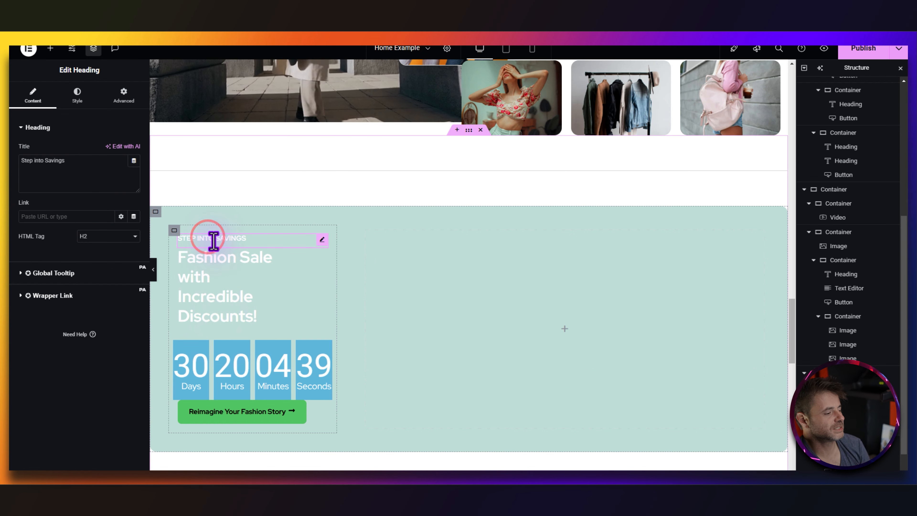
key(ctrl+a)
text(Limited Time Offer)
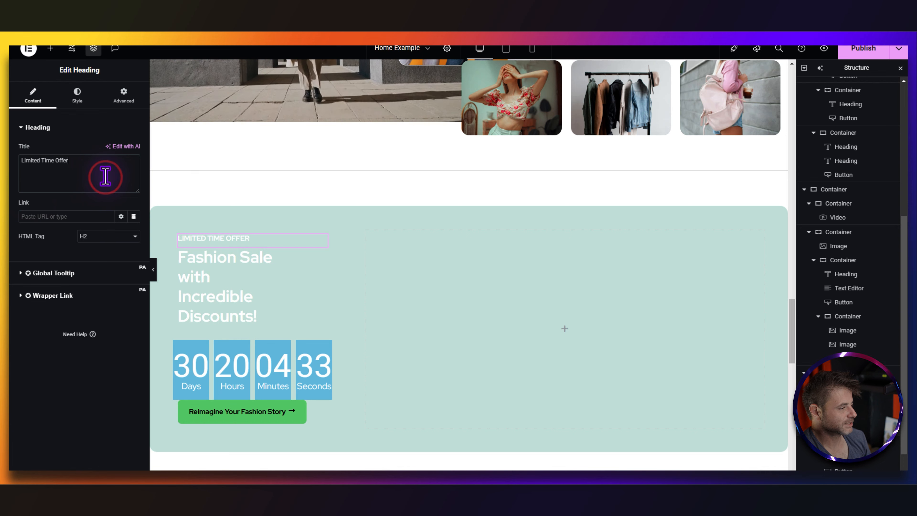
click(96, 236)
click(93, 294)
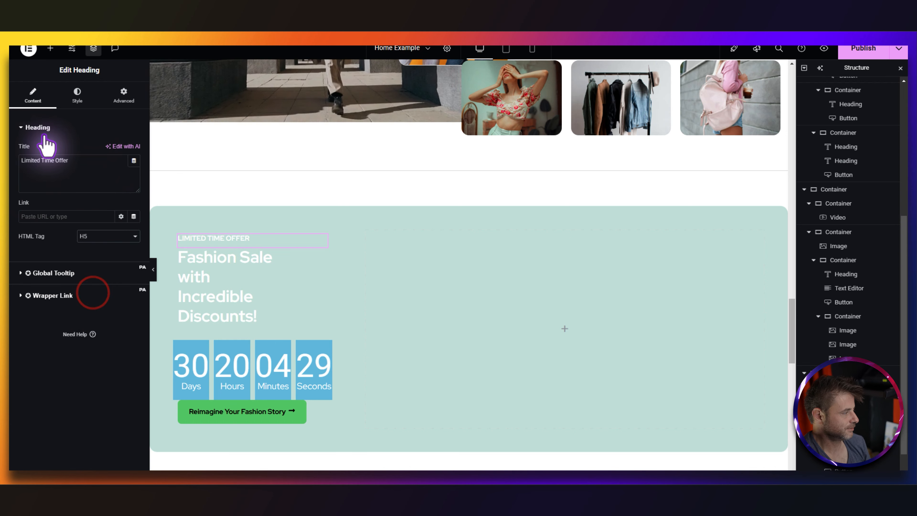
- Center the "Limited Time Offer" heading and increase its letter spacing
click(77, 95)
click(108, 149)
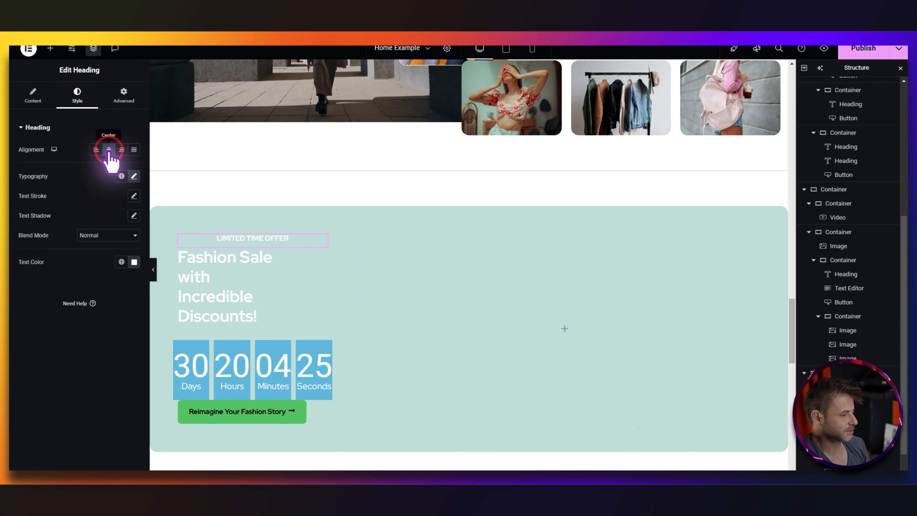
click(133, 176)
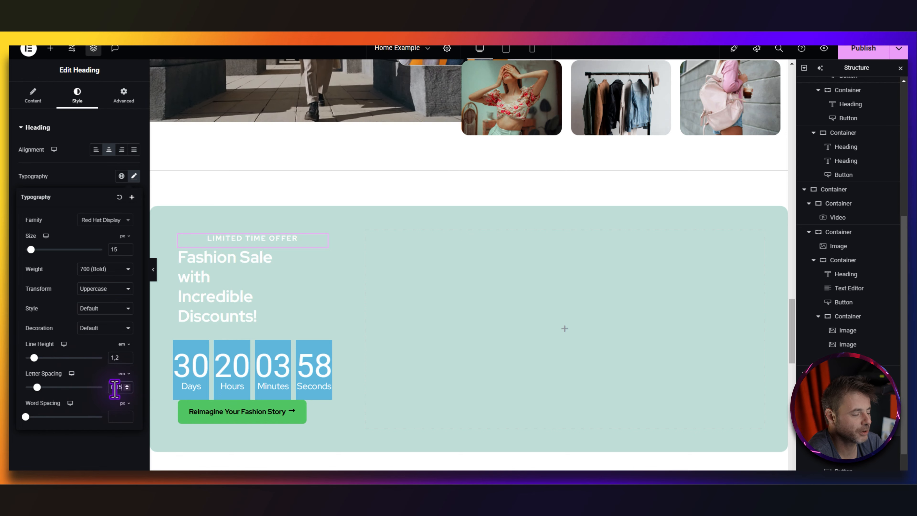
click(90, 170)
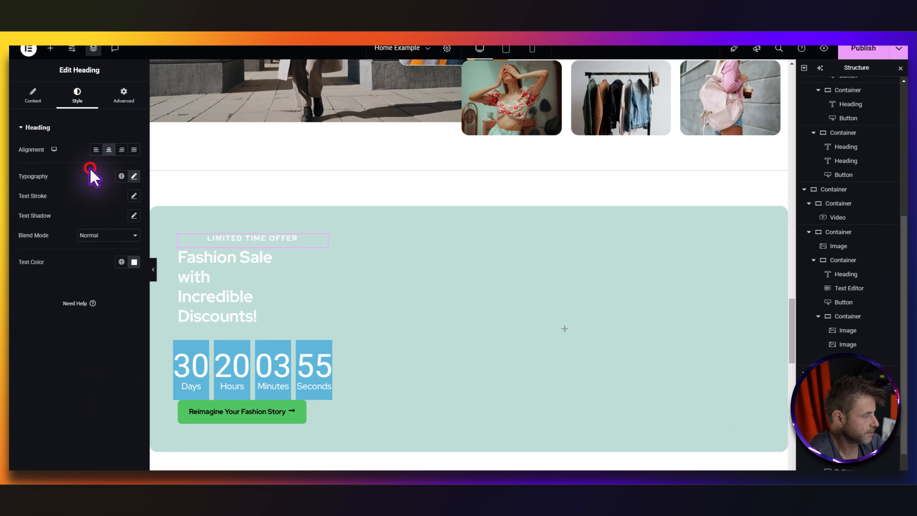
- Set the "Limited Time Offer" heading's text color to black, #000000
click(134, 262)
drag(135, 317, 71, 389)
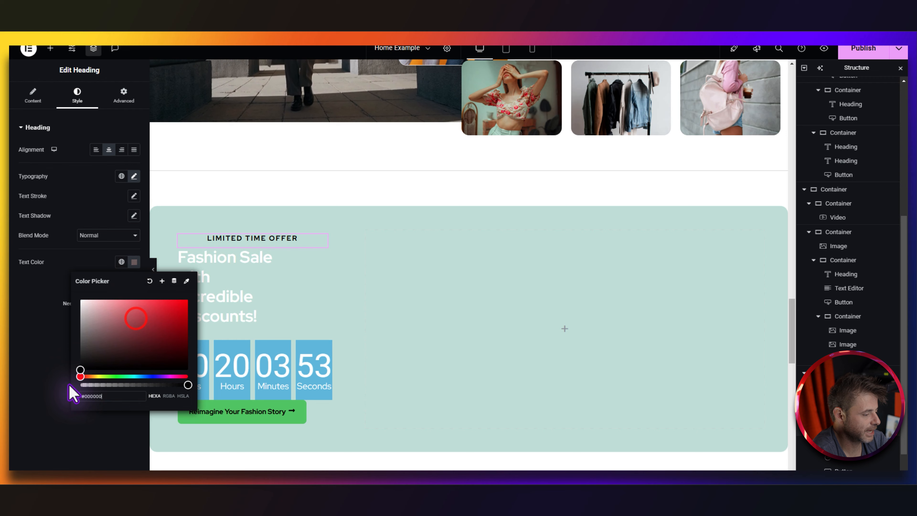
click(41, 345)
- Change the banner's large heading to "Grab Your Favorites at Our Fashion Sale!"
click(248, 268)
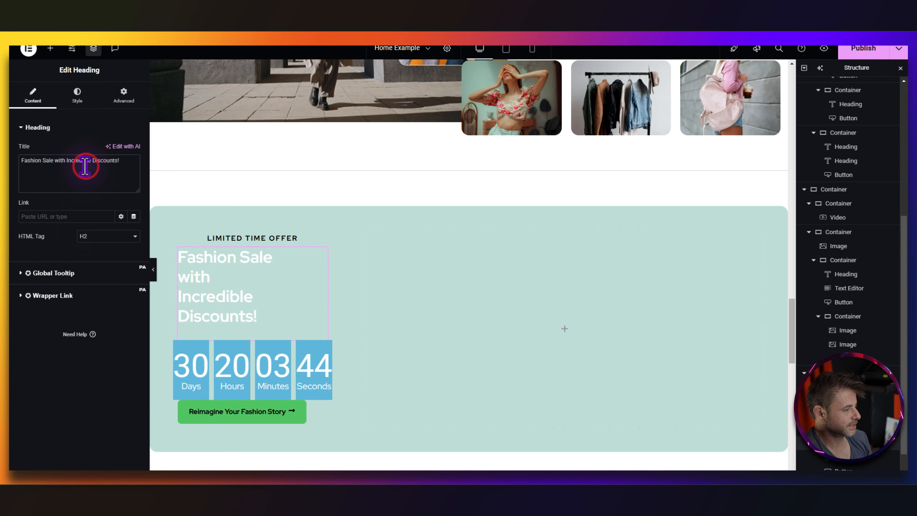
key(ctrl+a)
text(Grab Your Favorites at Our Fashion Sale!)
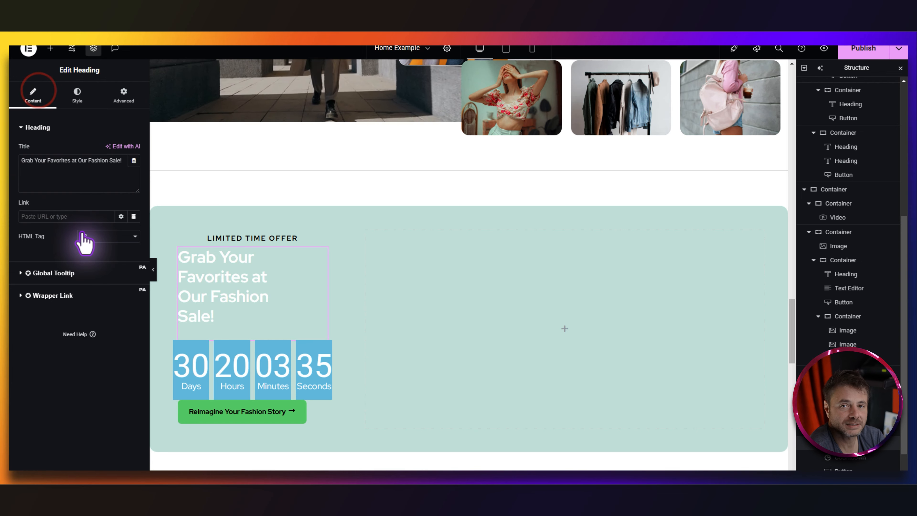
- Center the "Grab Your Favorites at Our Fashion Sale!" heading and set its text color to #000000
click(87, 101)
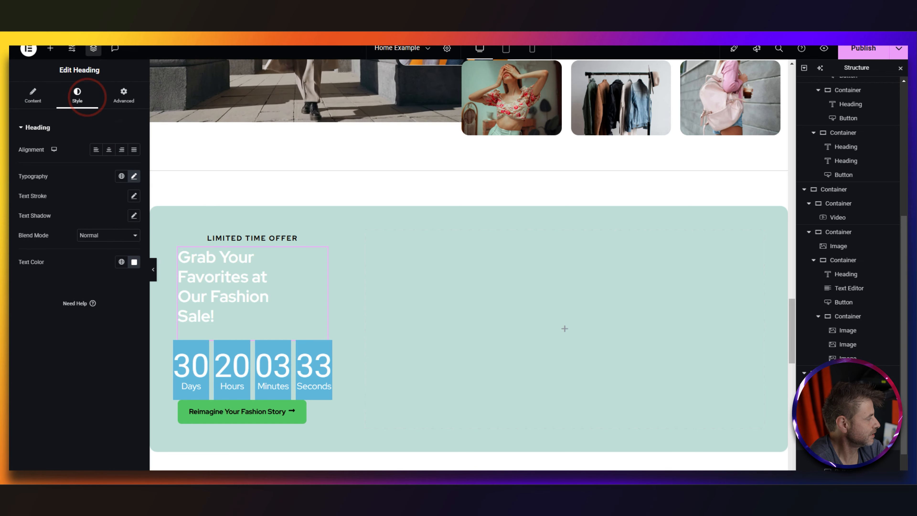
click(109, 150)
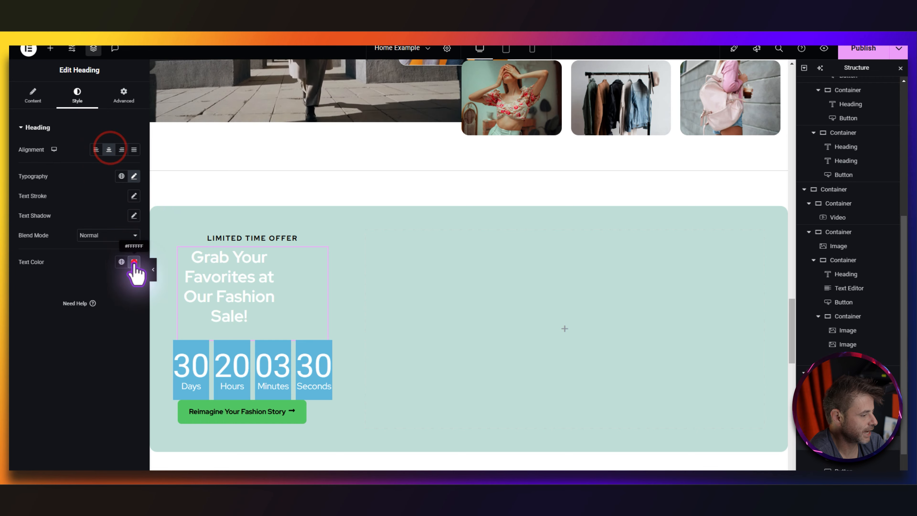
click(134, 262)
drag(119, 310, 61, 396)
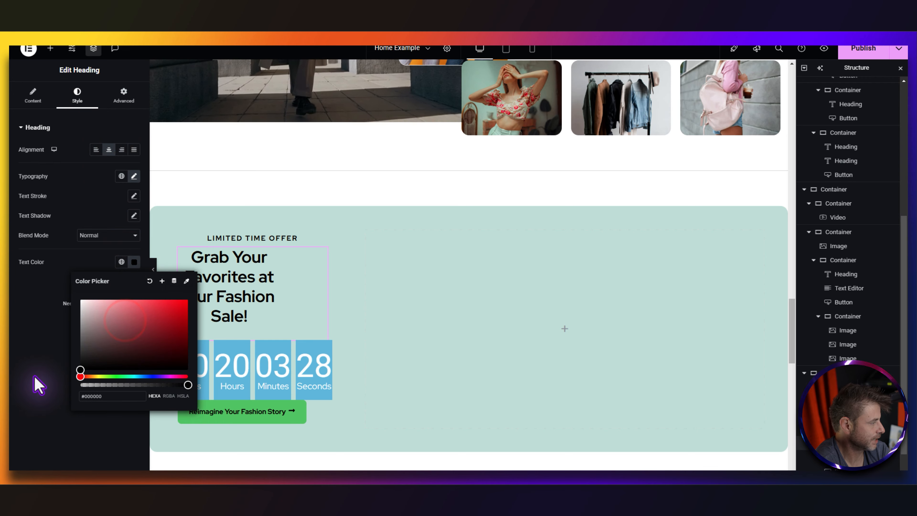
click(99, 186)
- Set the large banner heading's right margin to 0 px
click(125, 97)
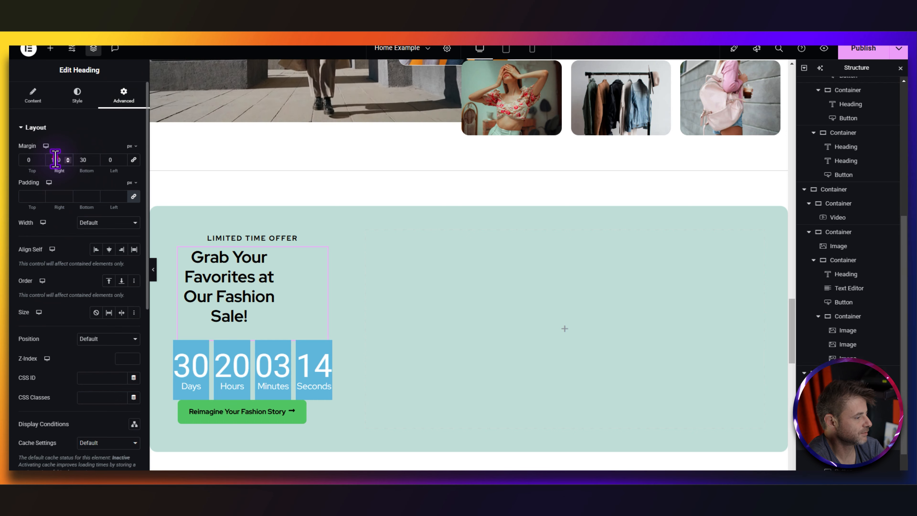
click(55, 159)
key(BackSpace)
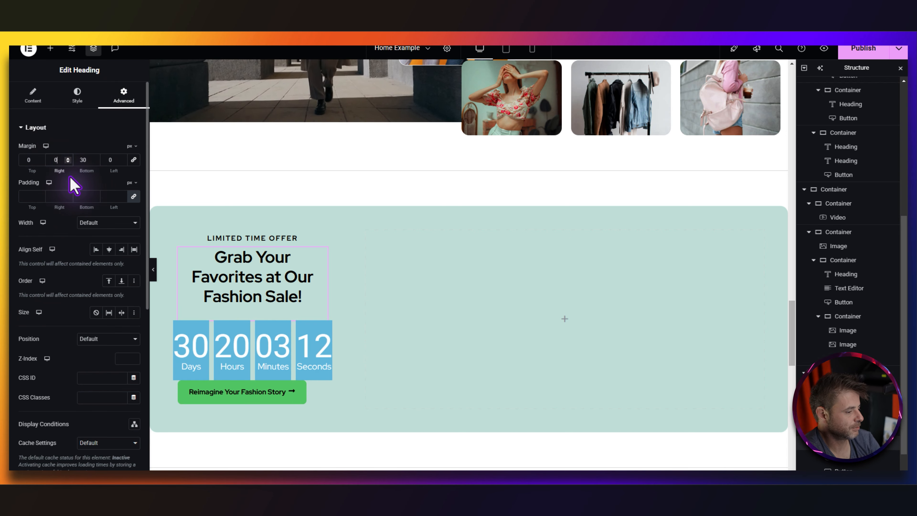
- Set the countdown's container width to 90% and its box background to the darkest ckav-default global color
click(322, 334)
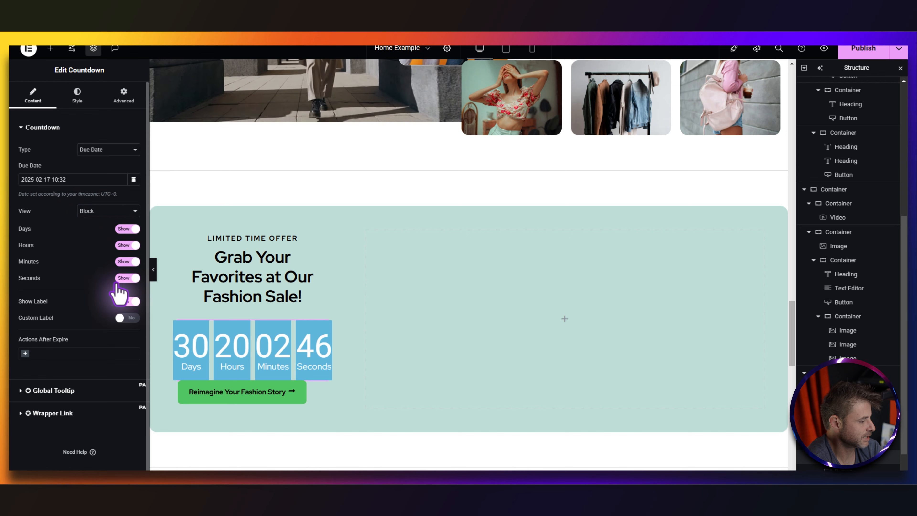
click(77, 95)
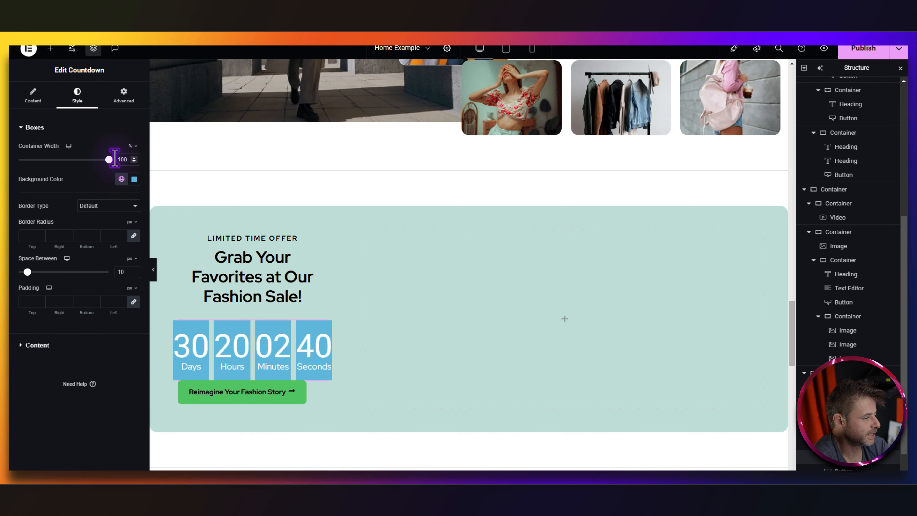
double_click(123, 159)
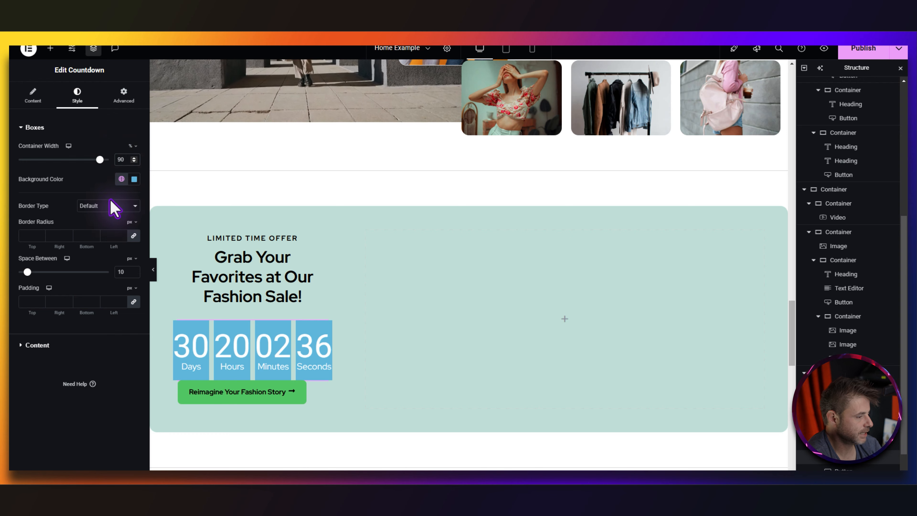
click(121, 179)
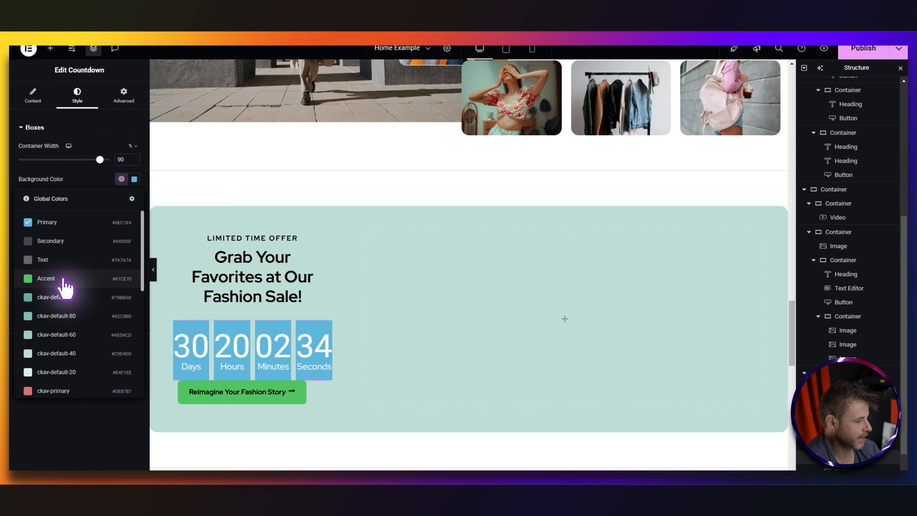
click(57, 297)
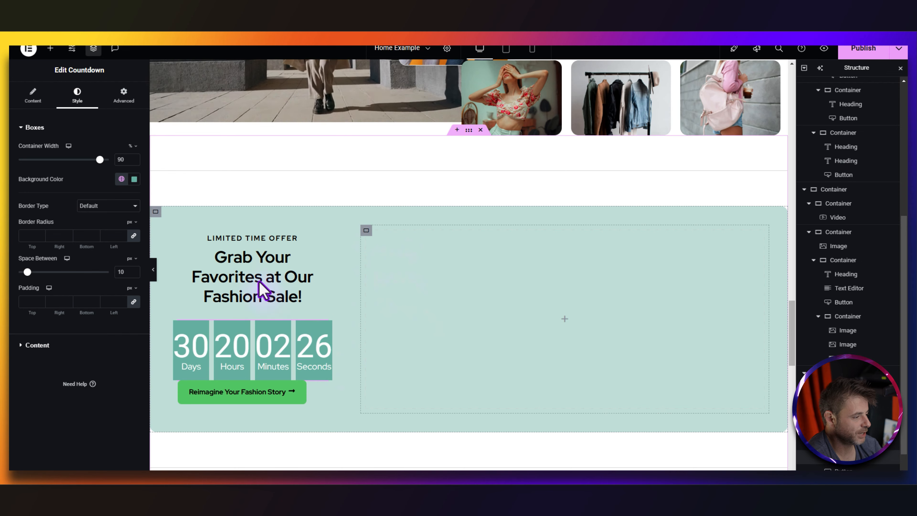
- Give the countdown boxes a solid 1 px white border with an 8 px border radius and 10 px padding
click(93, 206)
click(87, 240)
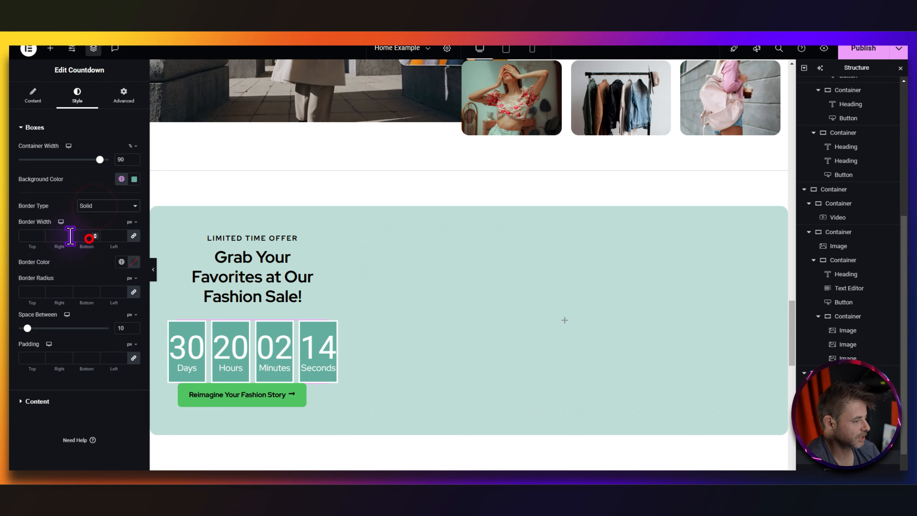
click(32, 236)
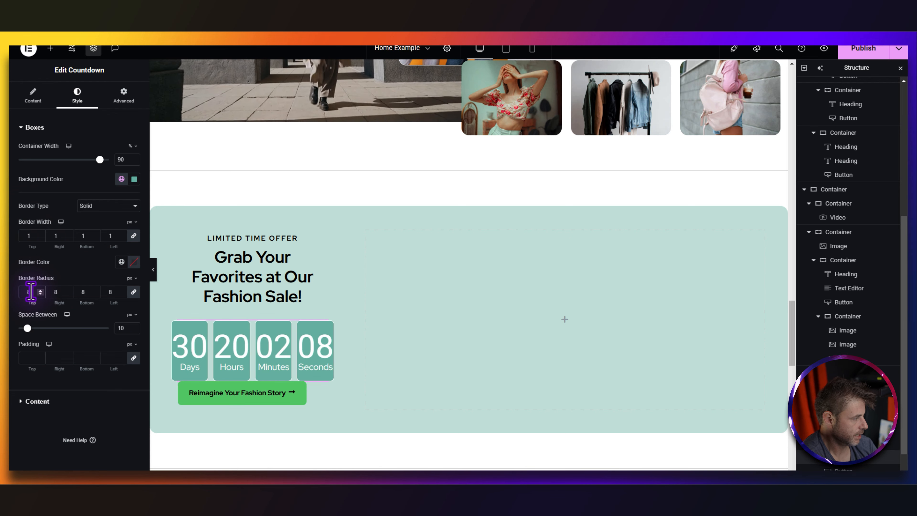
click(134, 263)
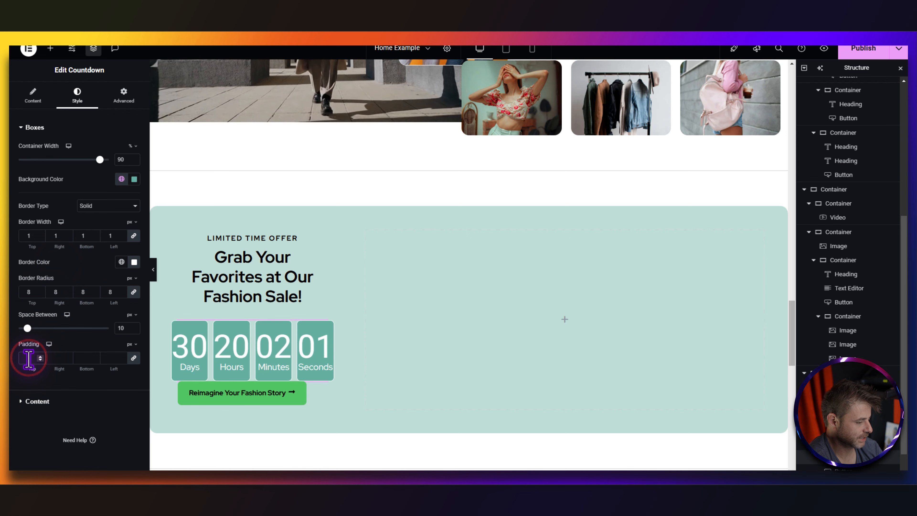
text(10)
- Set the countdown digits' typography to Red Hat Display, size 30 px, with a line height of 1.2 em
click(38, 401)
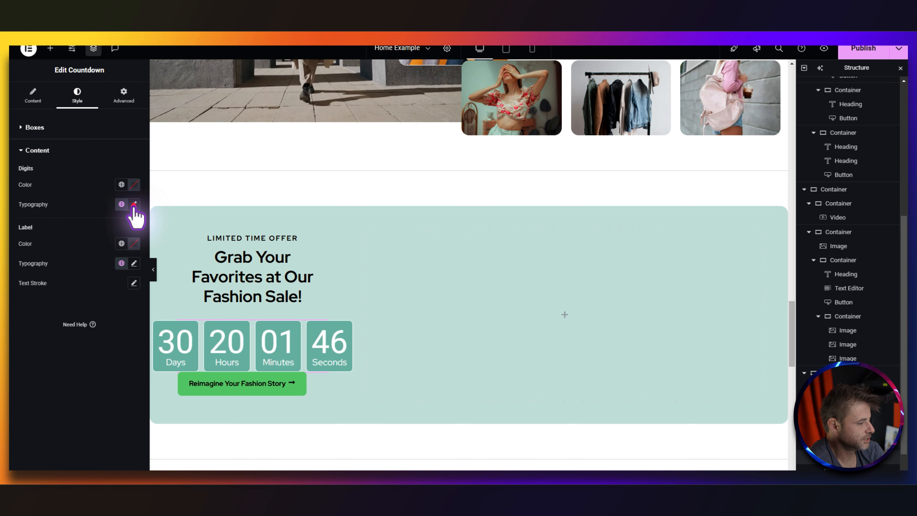
click(134, 204)
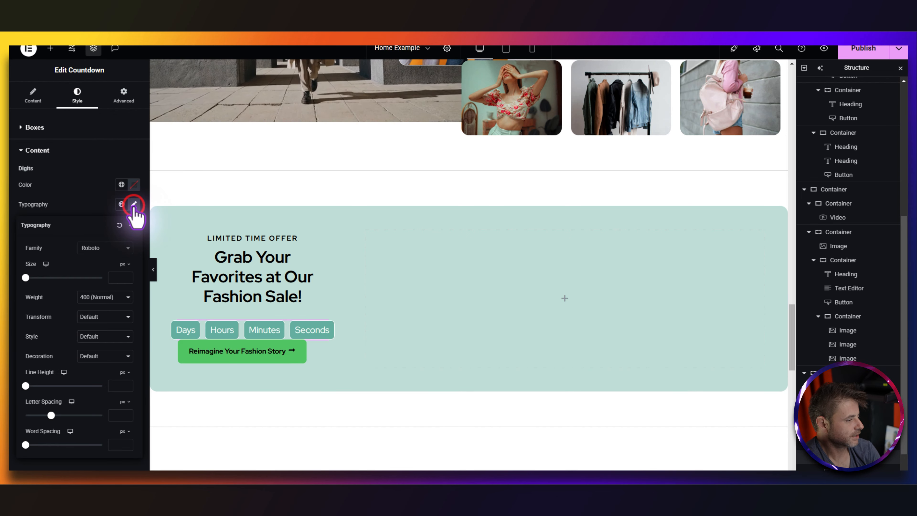
click(94, 248)
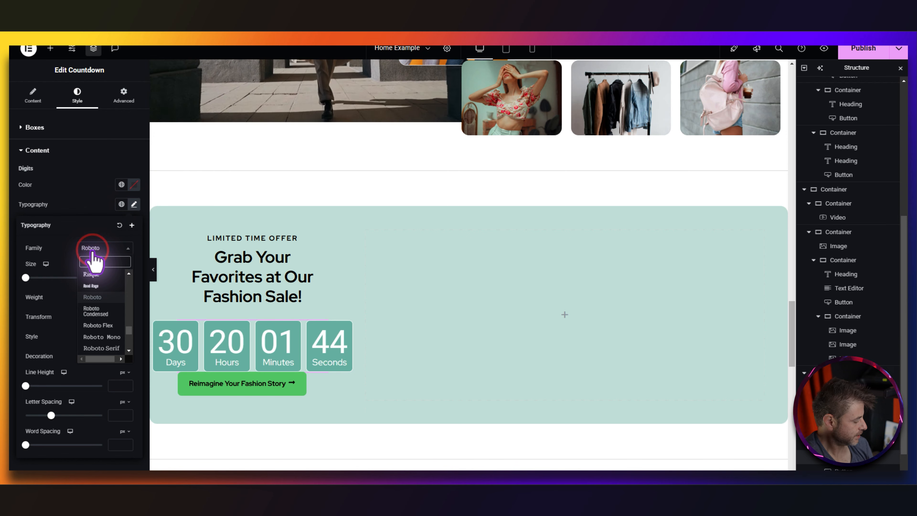
click(110, 277)
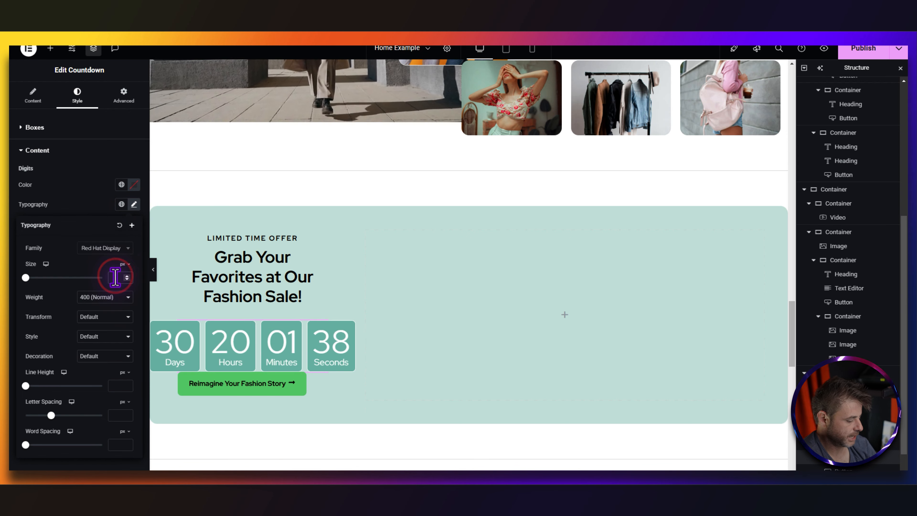
text(30)
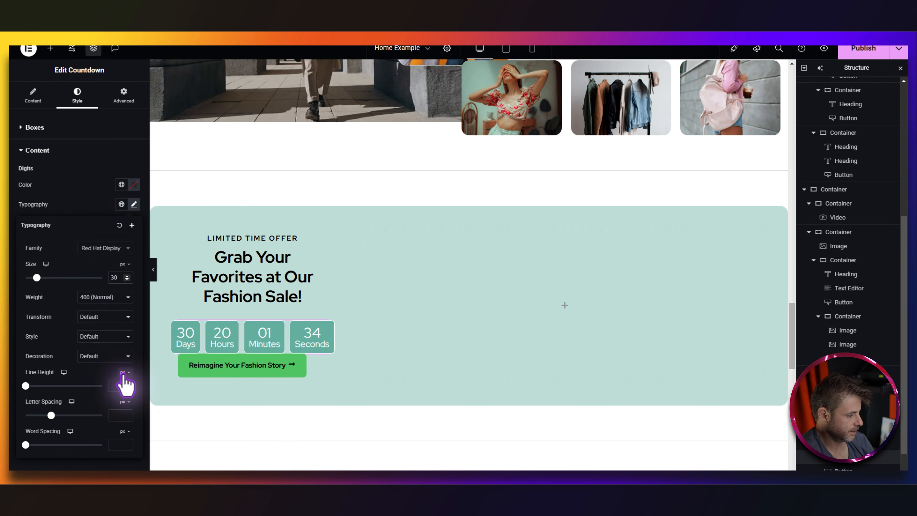
click(123, 386)
click(117, 386)
text(1)
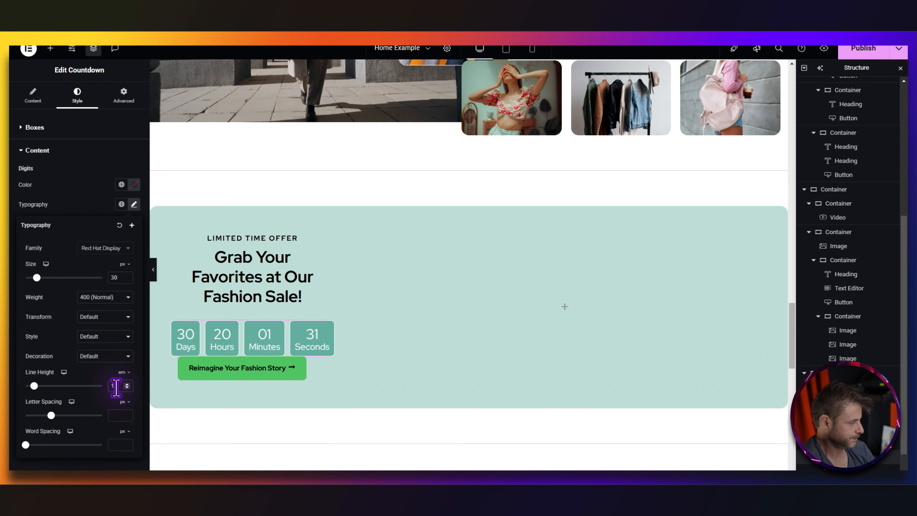
text(.2)
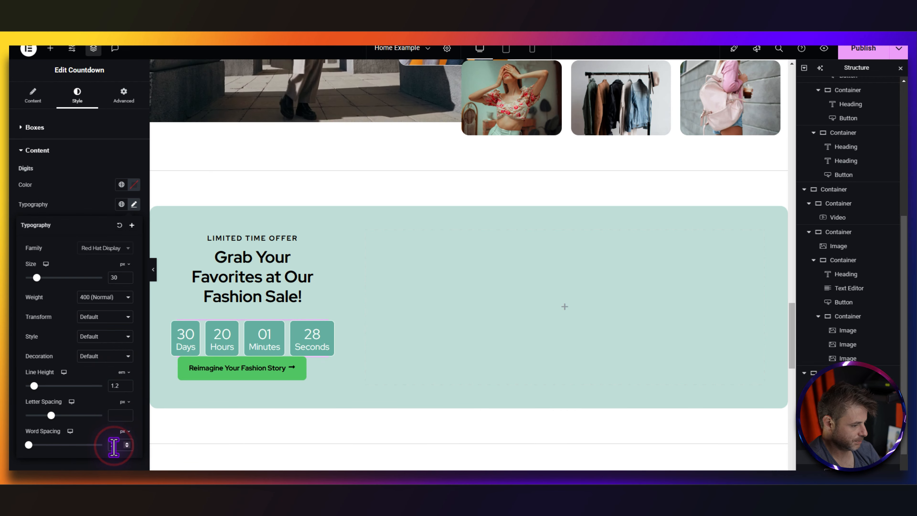
click(134, 205)
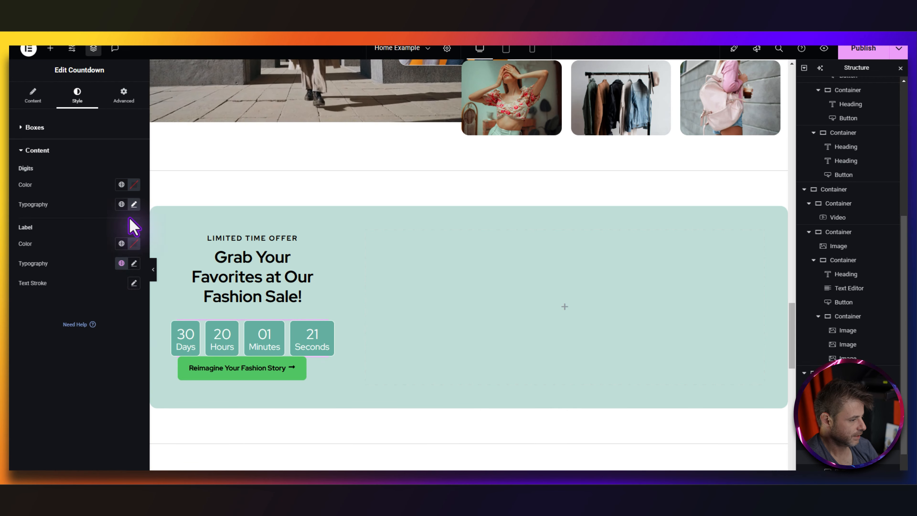
- Set the countdown labels' typography to size 14 px with a line height of 1.5 em
click(134, 264)
click(102, 306)
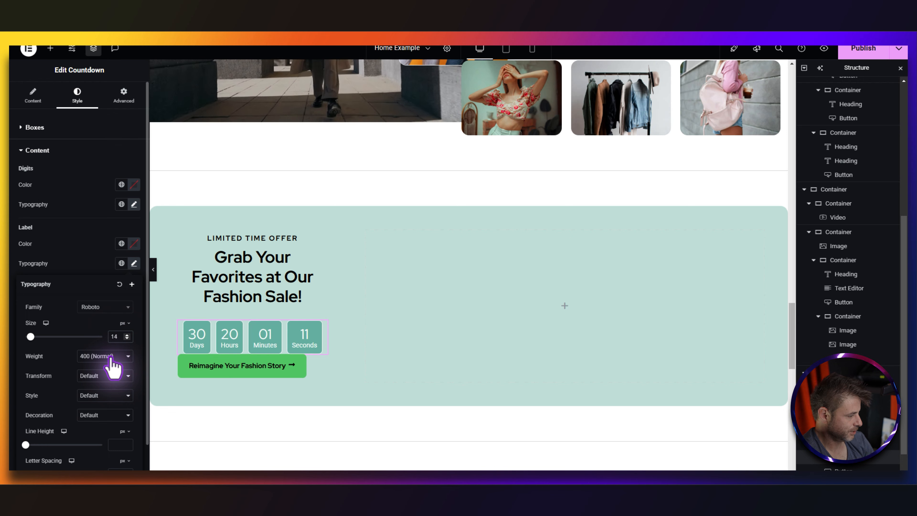
click(123, 445)
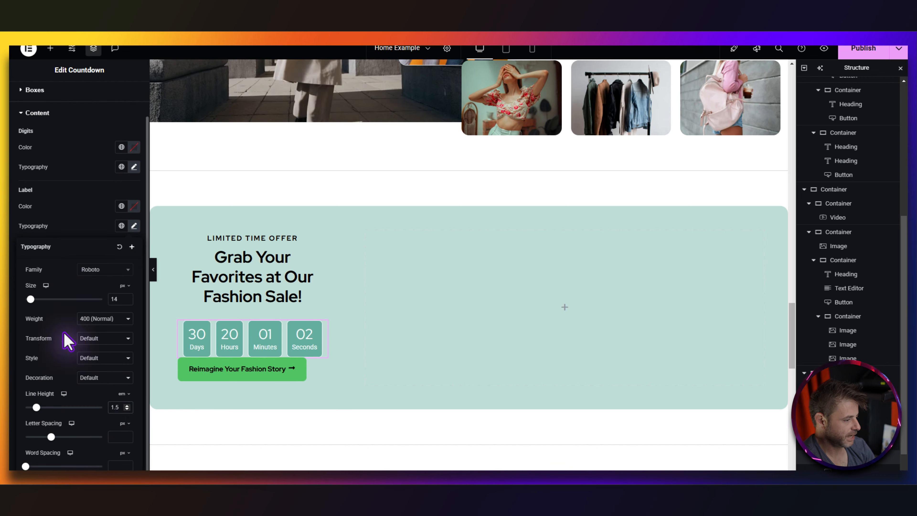
click(84, 206)
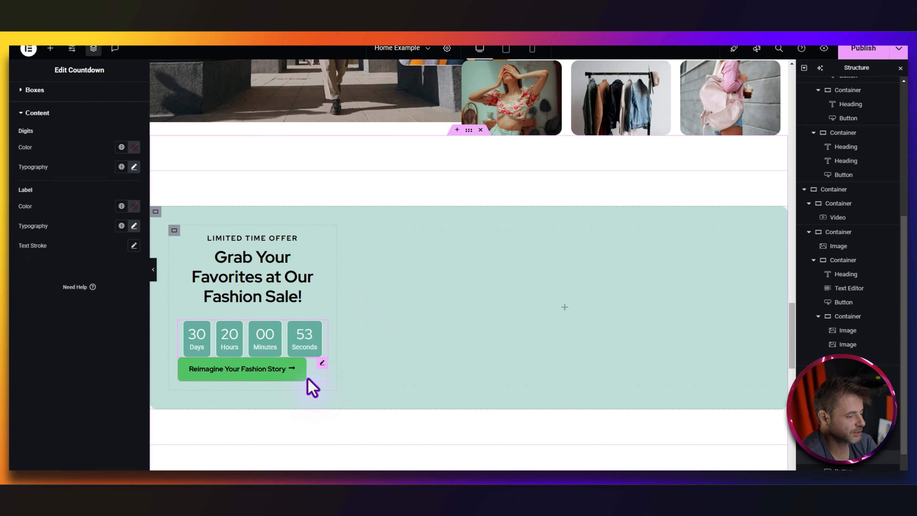
- Change the banner button's text to "Grab Your Favorites", set its icon spacing to 20 px and center the button
click(321, 363)
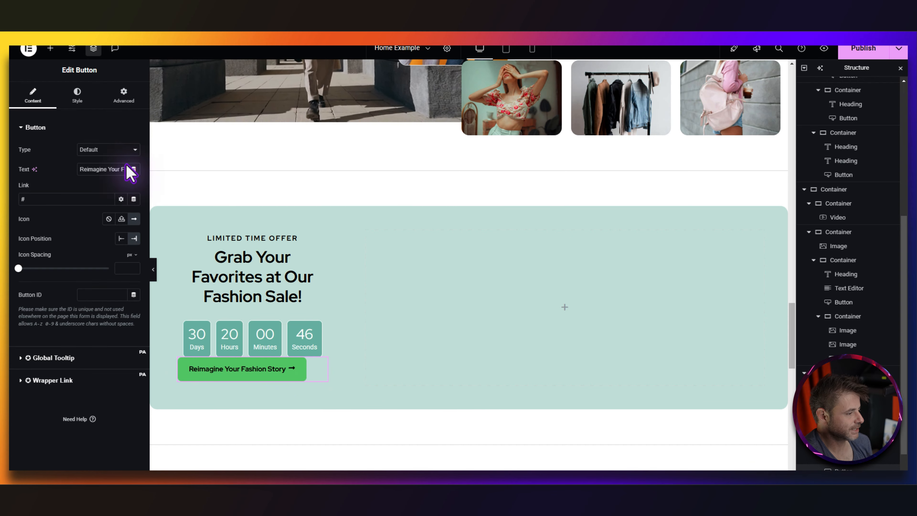
click(102, 168)
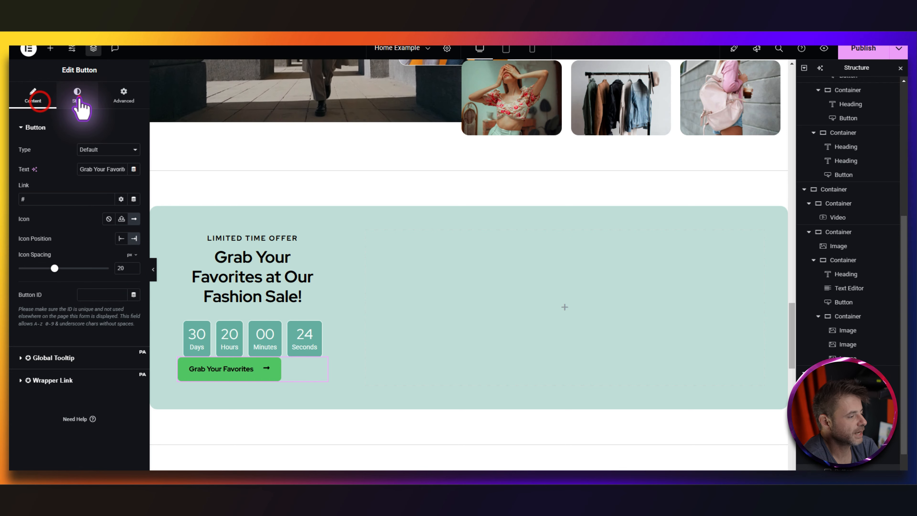
click(77, 96)
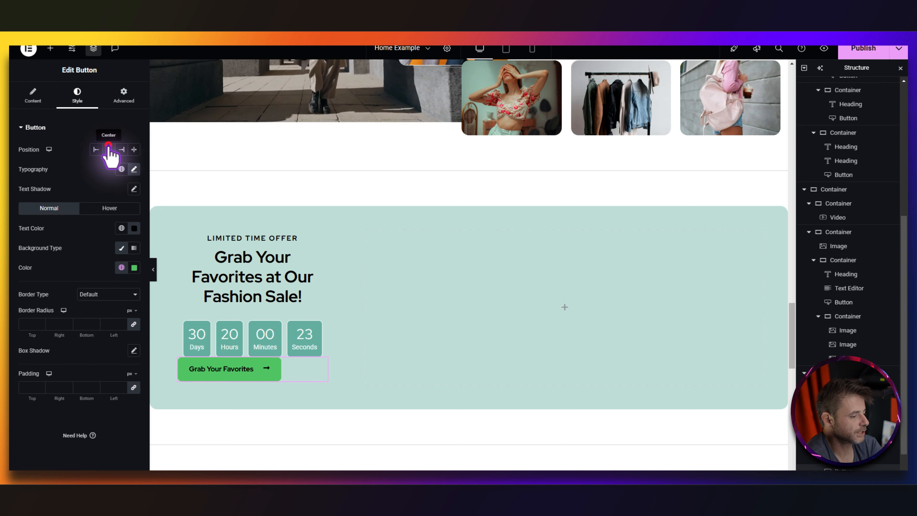
click(108, 148)
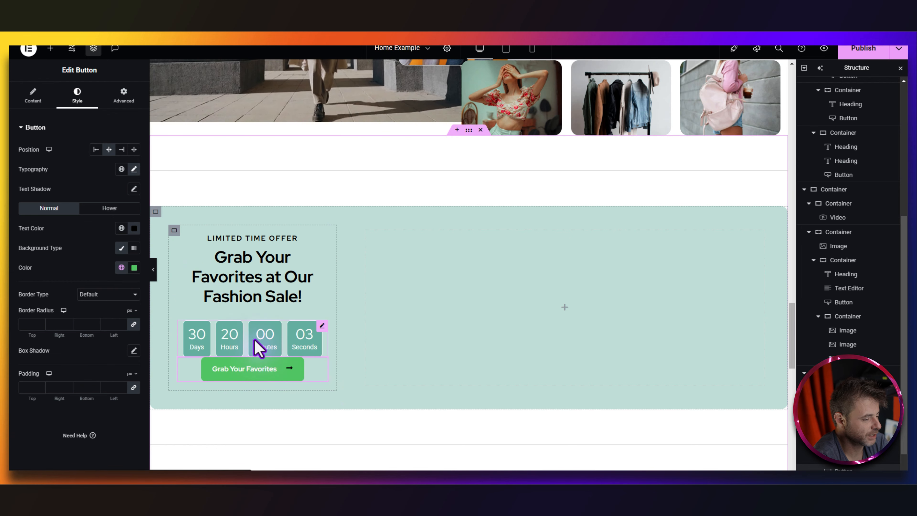
- Set the countdown's margins to 0 px at the top, right and left and 30 px at the bottom
click(322, 328)
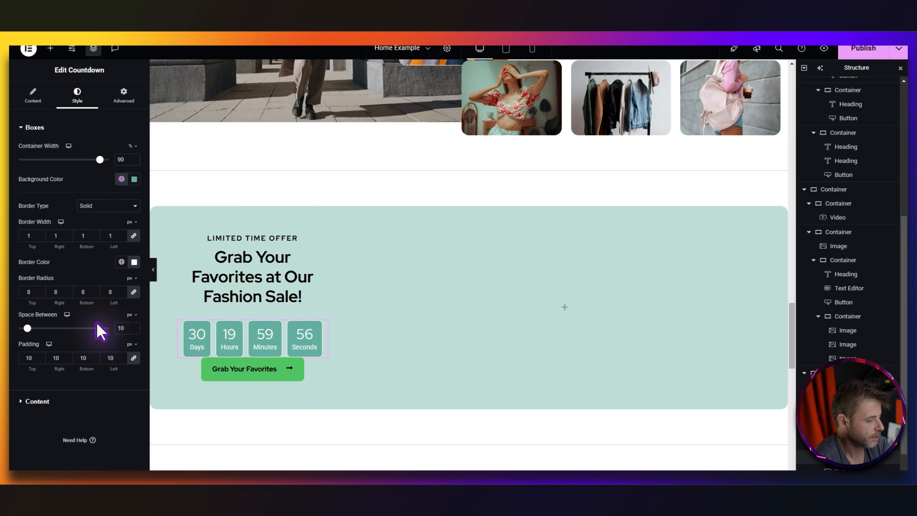
click(122, 90)
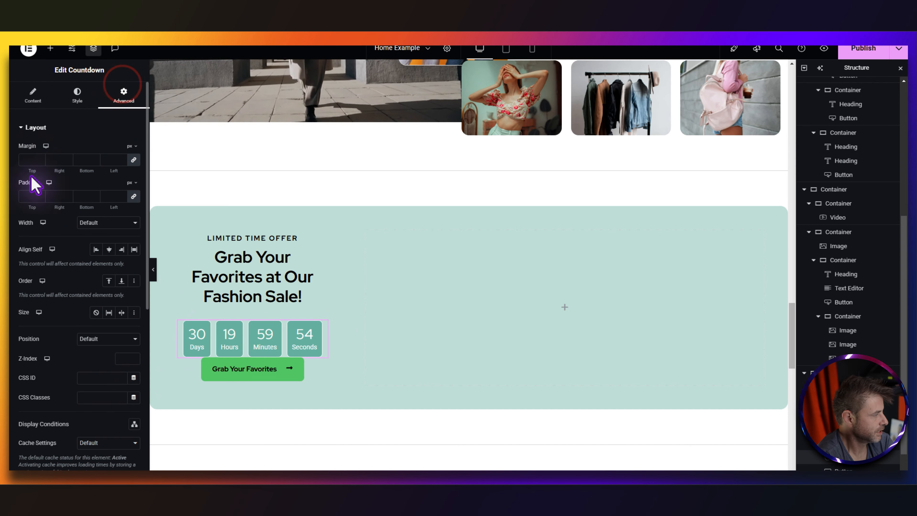
click(134, 160)
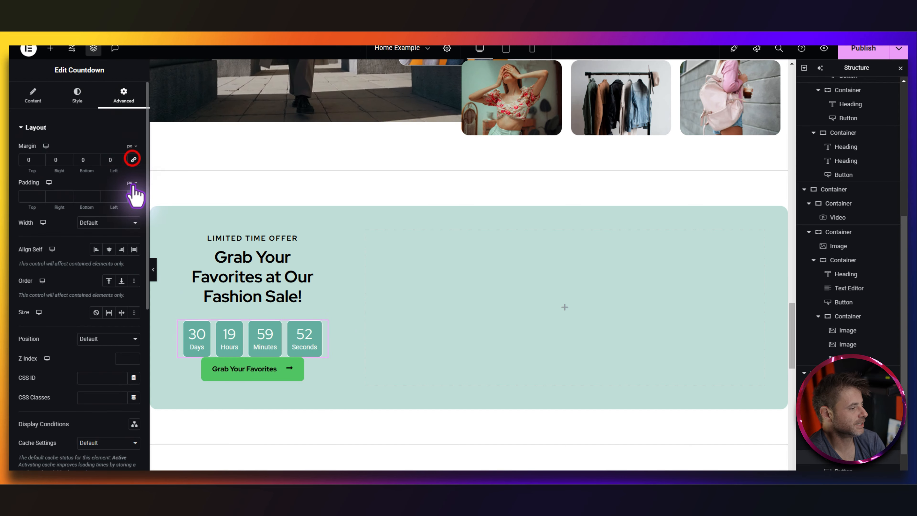
click(79, 160)
text(3)
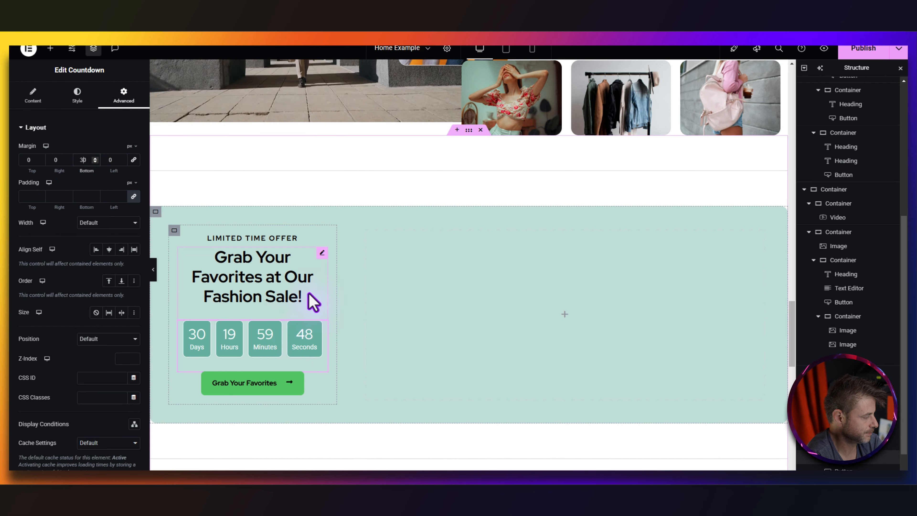
click(277, 323)
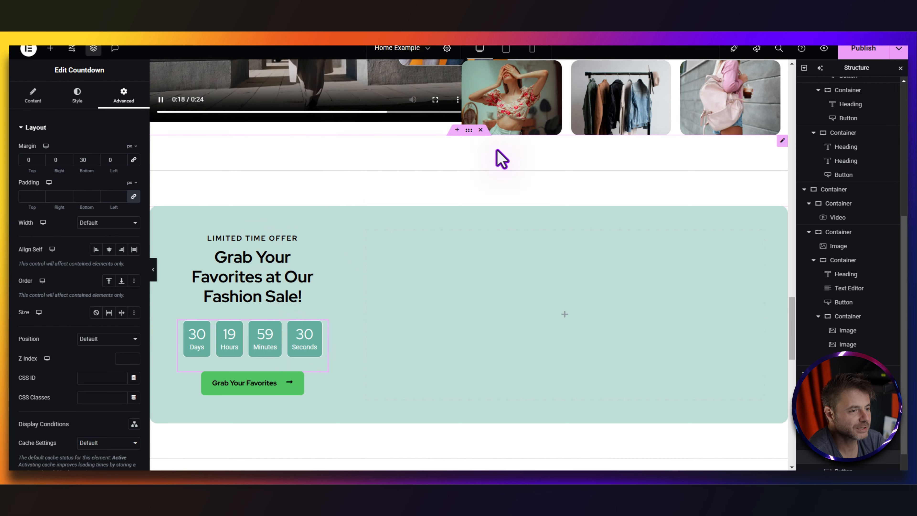
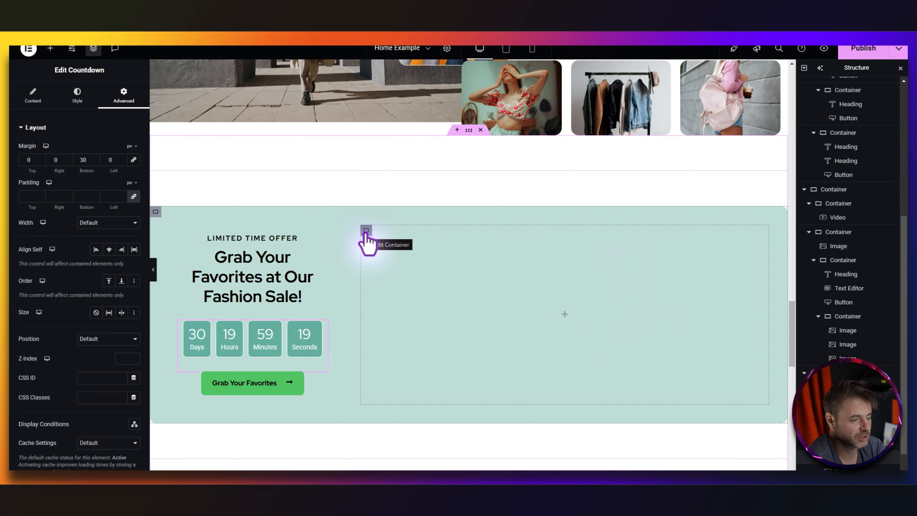
- Set the banner's empty container to 60% width with 0 px padding on all sides
click(366, 231)
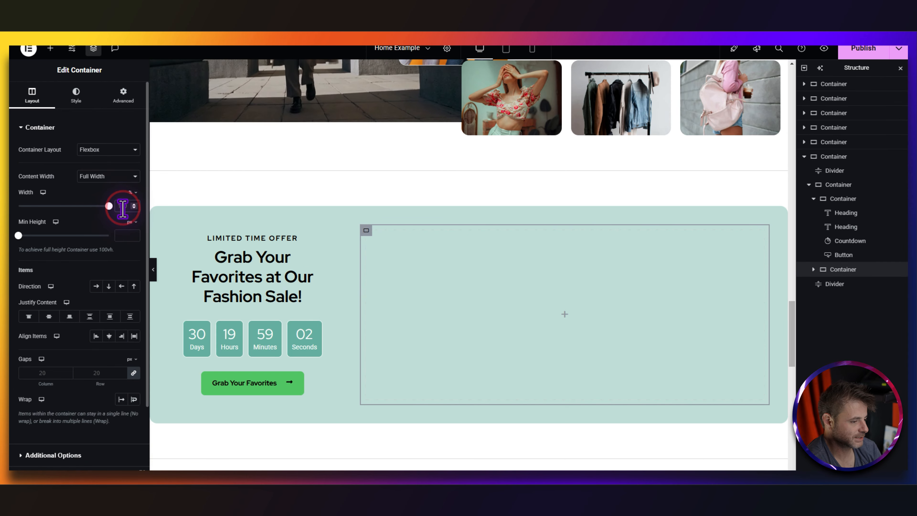
text(60)
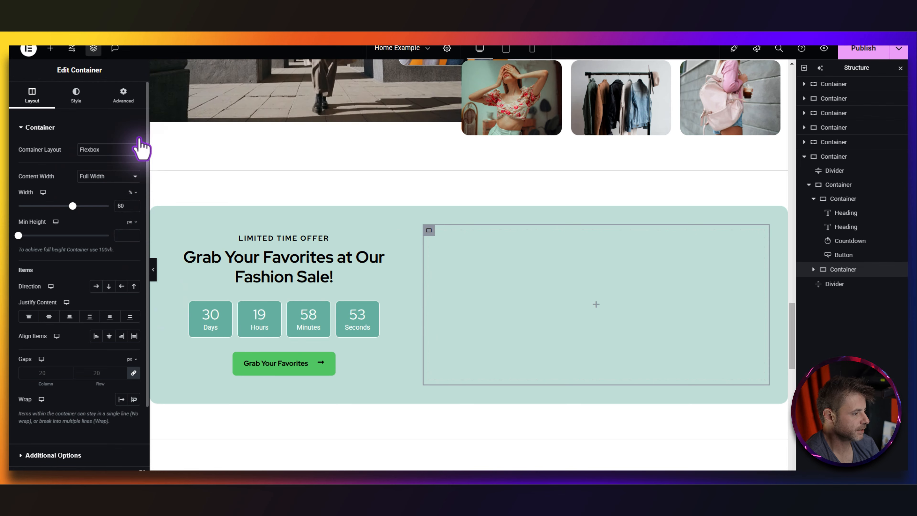
click(121, 95)
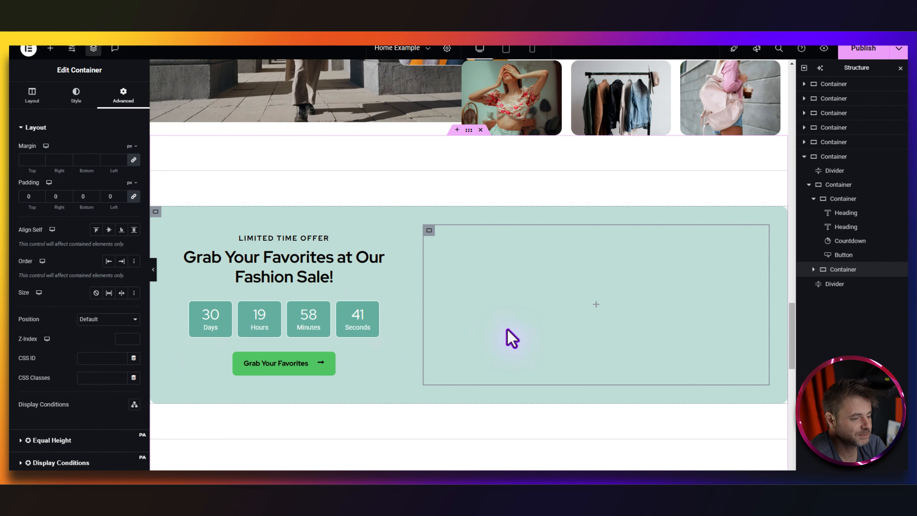
text(0)
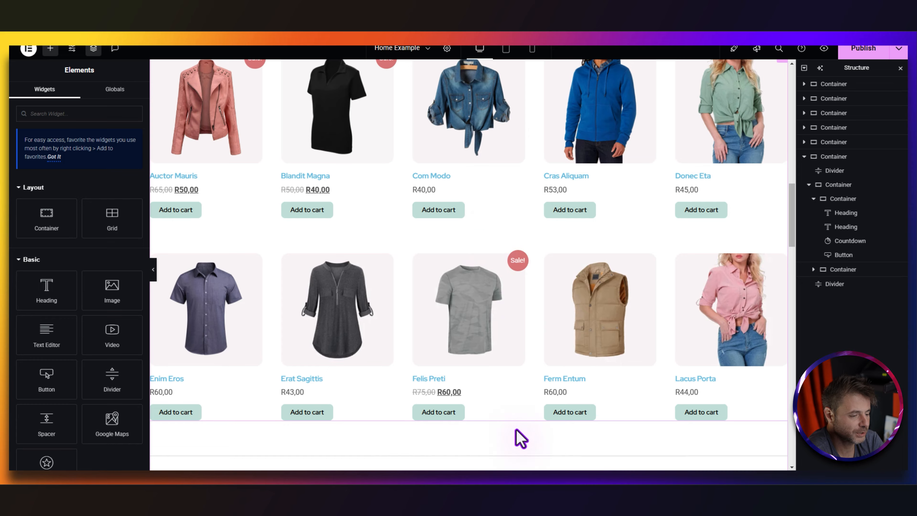
- Paste a copy of the page's existing product grid into the banner's empty container
scroll(521, 438, down, 10)
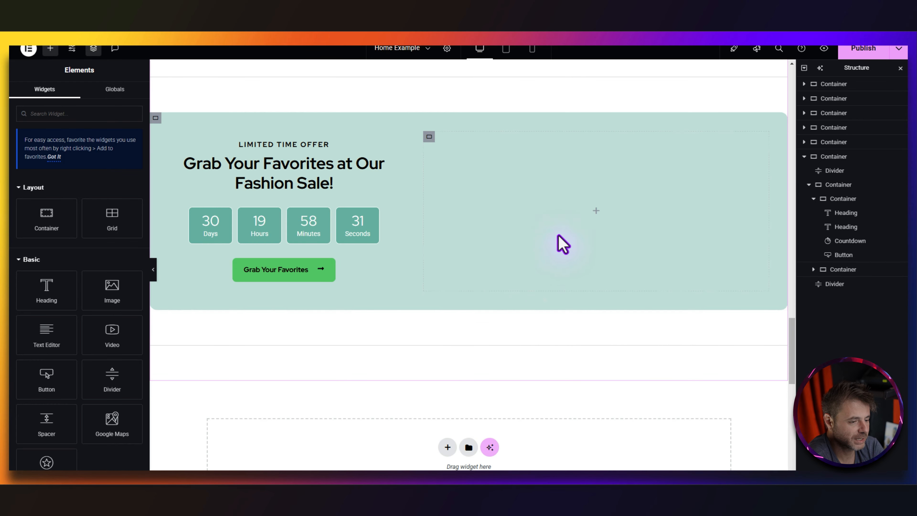
right_click(565, 212)
click(582, 293)
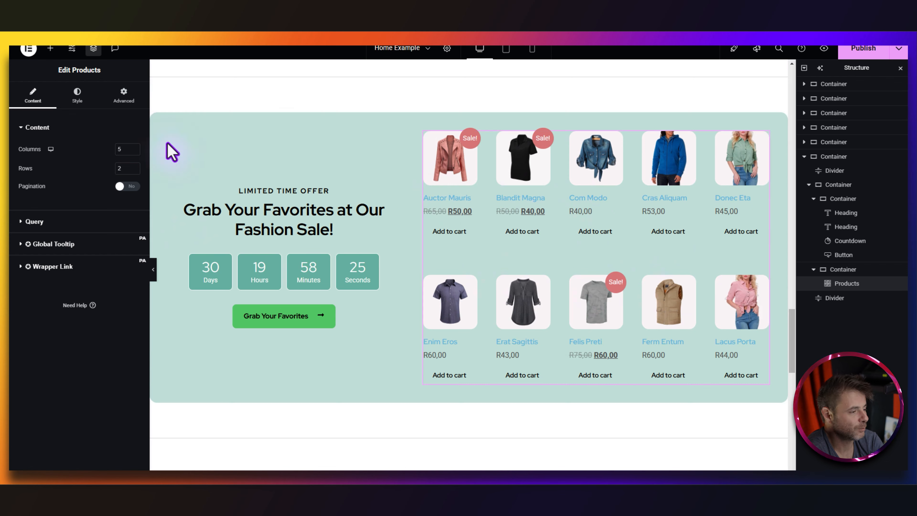
- Set the banner's product grid to 1 row and 3 columns
double_click(123, 169)
text(1)
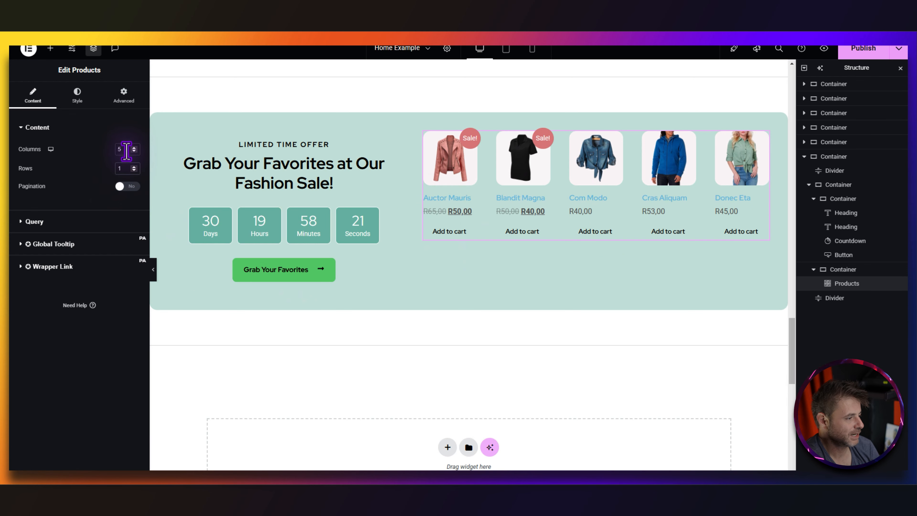
double_click(127, 150)
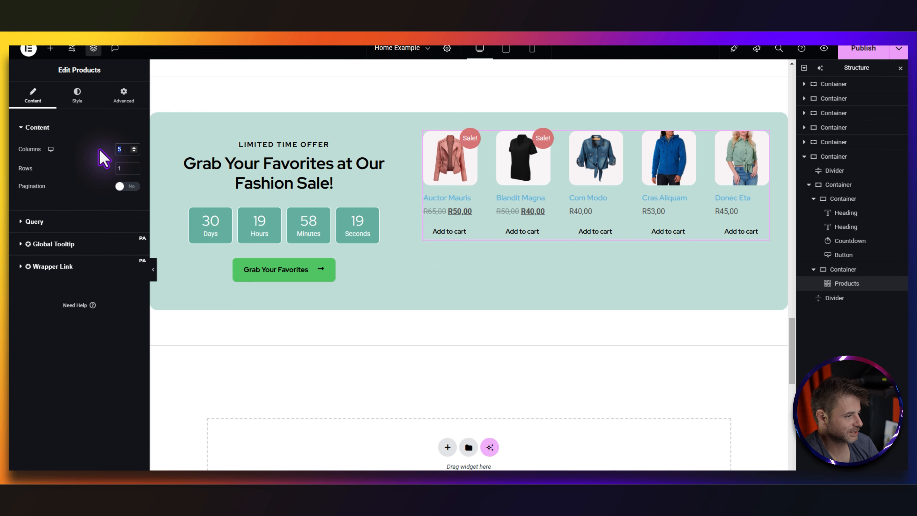
text(3)
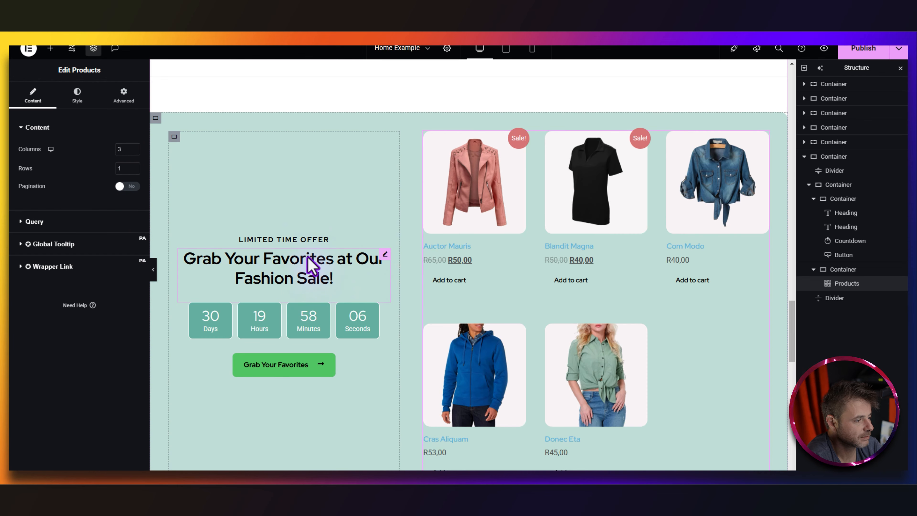
- Set the banner's product grid to 3 columns on tablet and 2 columns on mobile
click(50, 146)
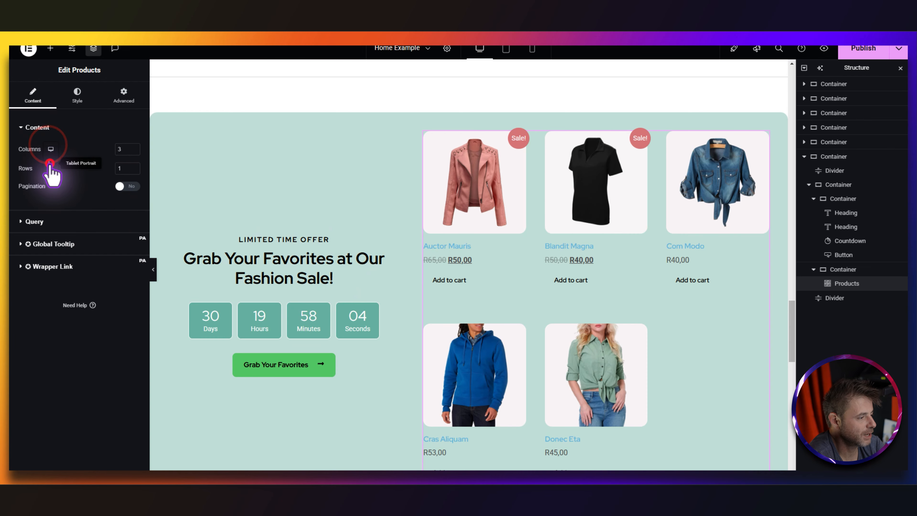
click(50, 164)
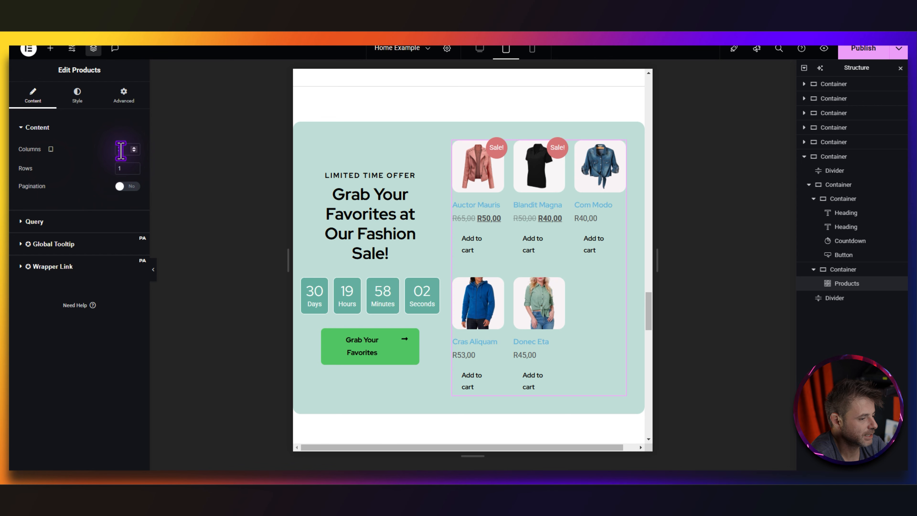
click(50, 148)
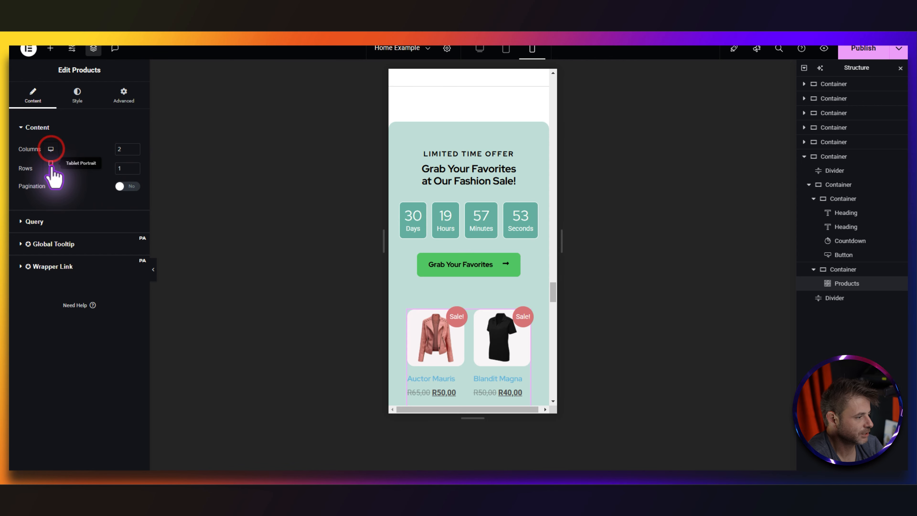
click(51, 165)
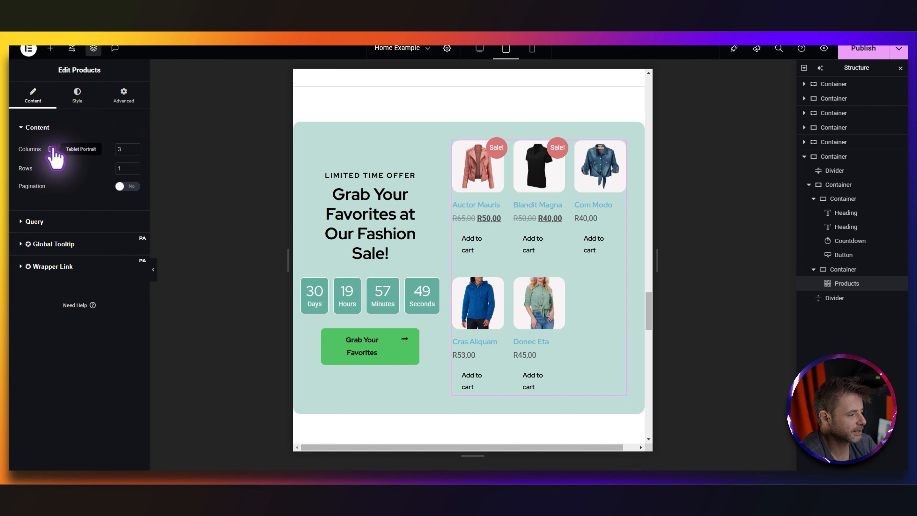
click(52, 173)
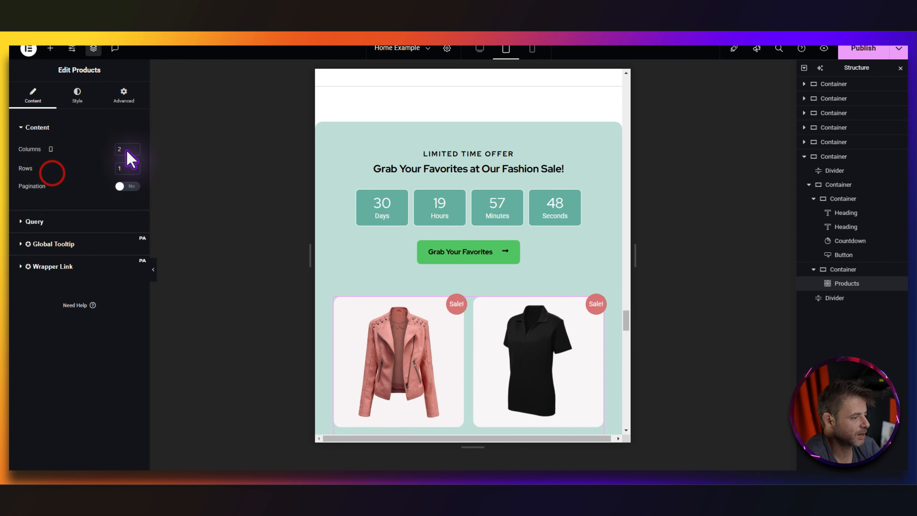
click(121, 149)
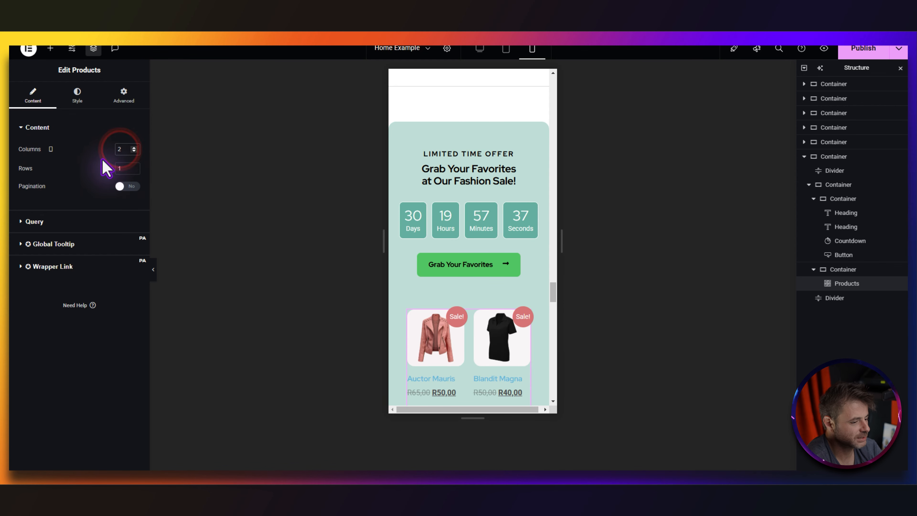
click(50, 148)
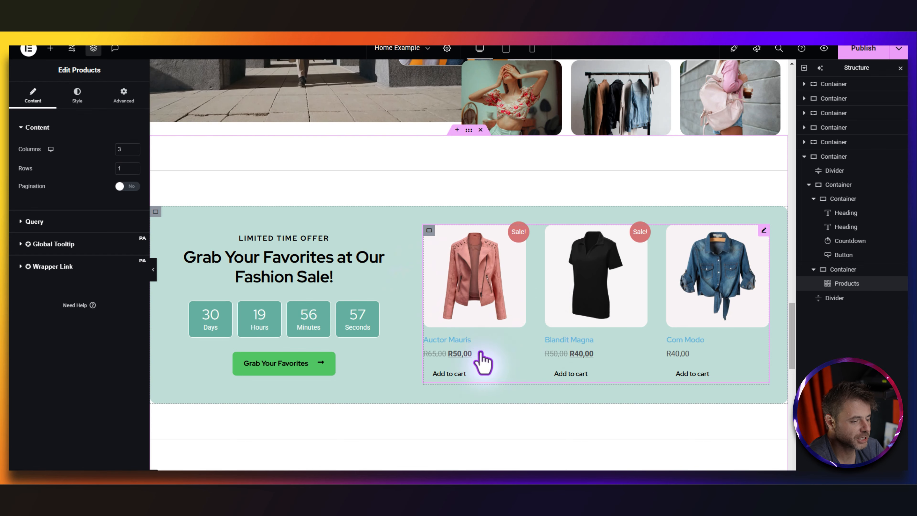
- Set the banner product grid's columns gap to 3 px and rows gap to 40 px
click(80, 100)
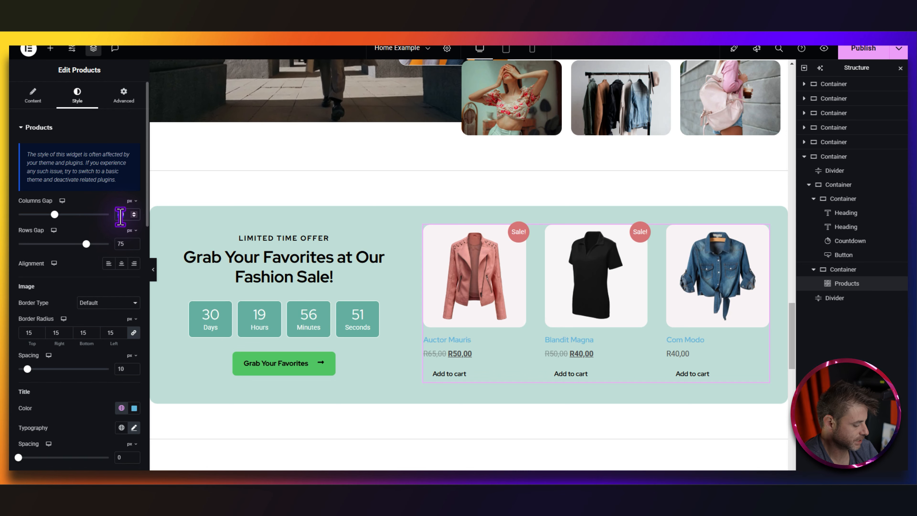
text(03)
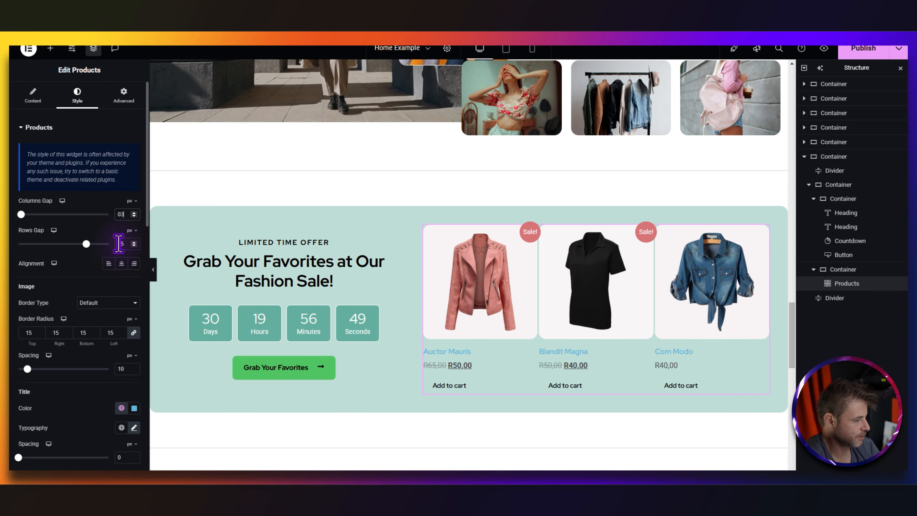
text(40)
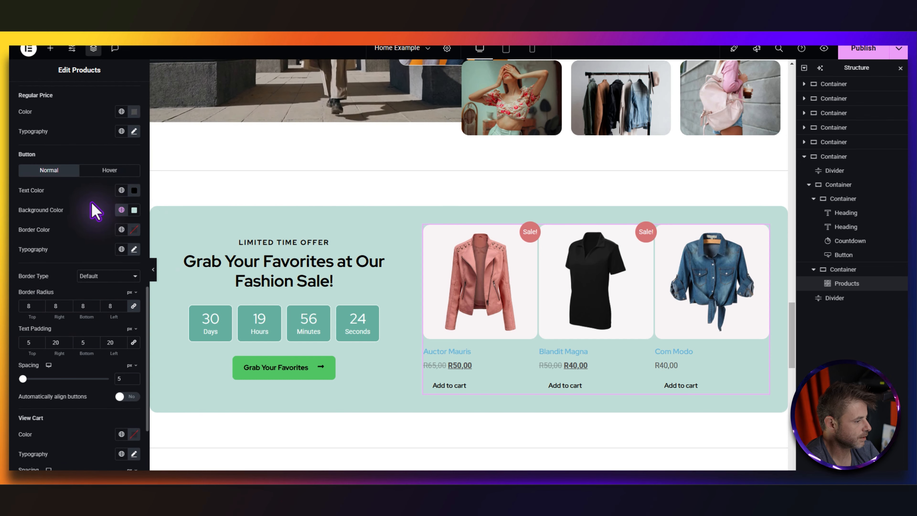
- Set the background colour of the product grid's Add to cart buttons to the global colour ckav-default-80
click(121, 210)
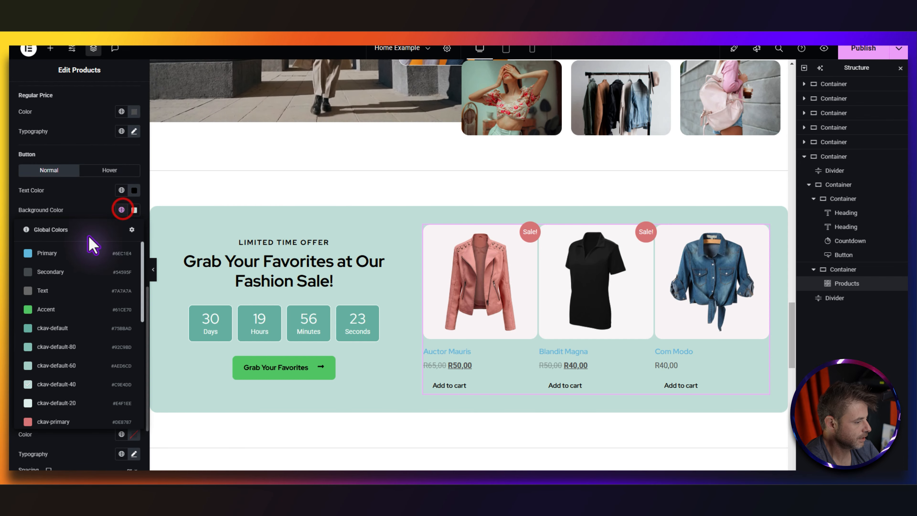
click(62, 367)
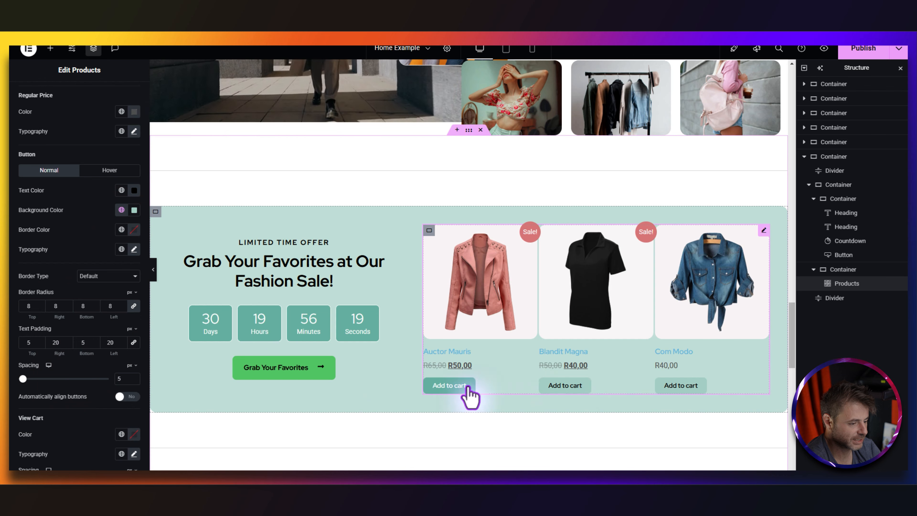
click(121, 210)
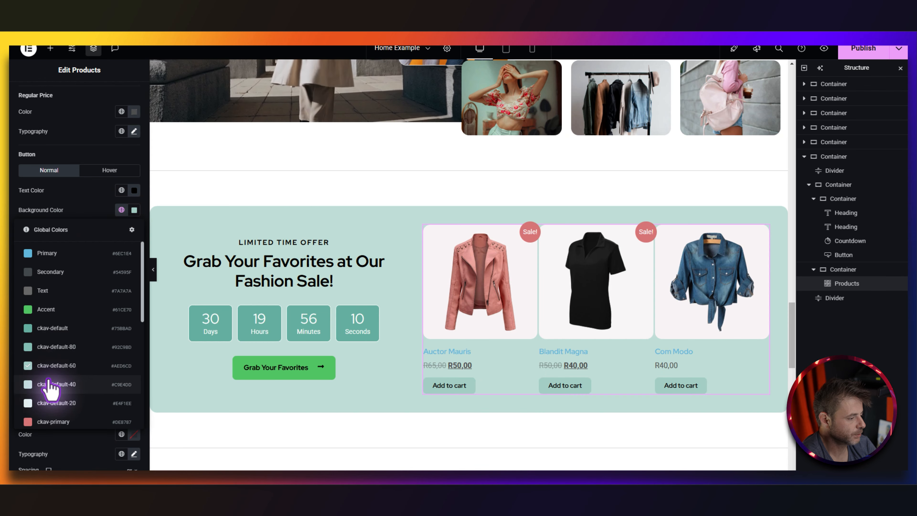
click(56, 350)
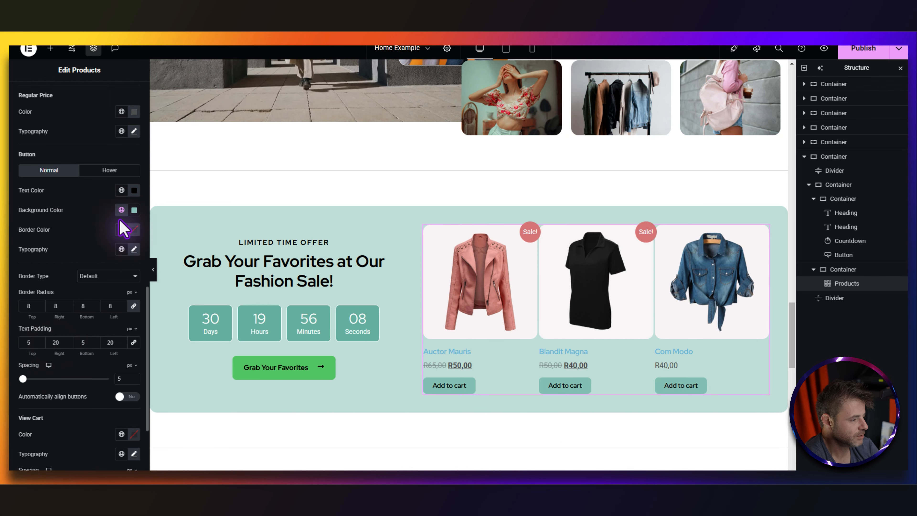
click(122, 210)
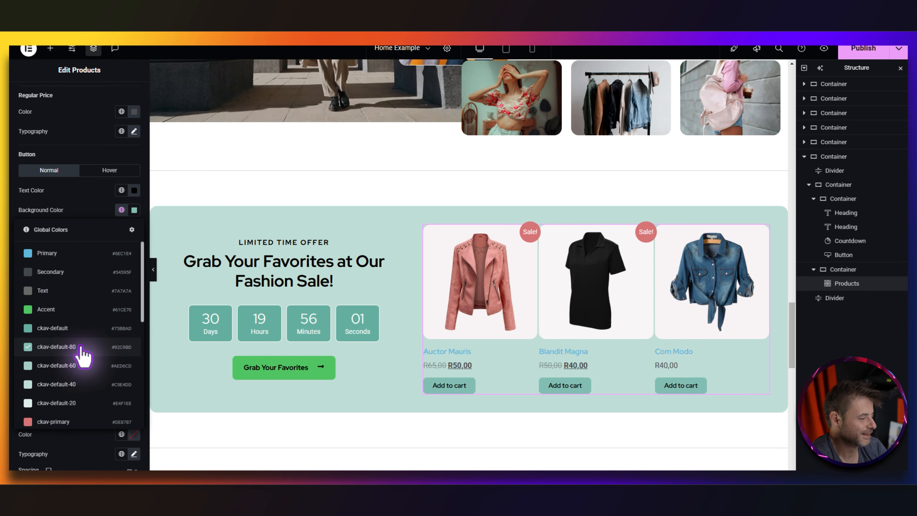
click(98, 208)
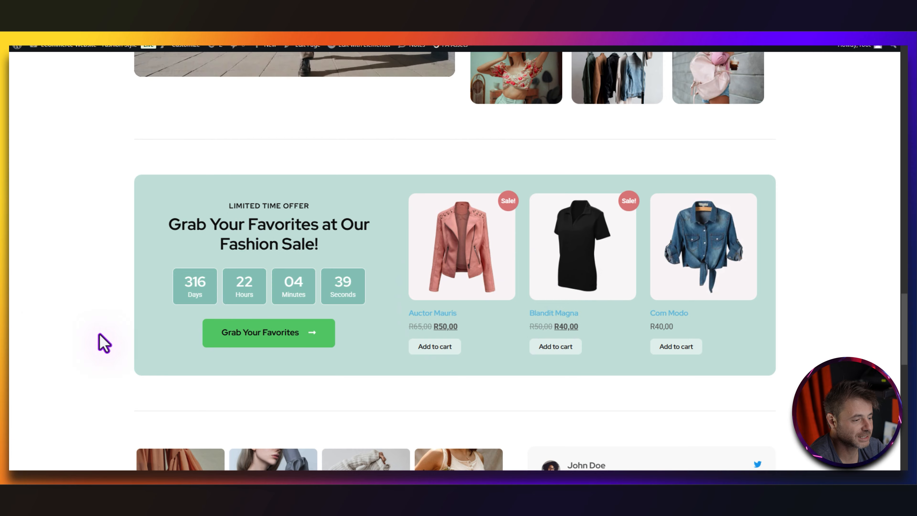
- Add a column-direction flexbox container below the sale banner, with 0 px gaps and no padding
scroll(33, 313, down, 10)
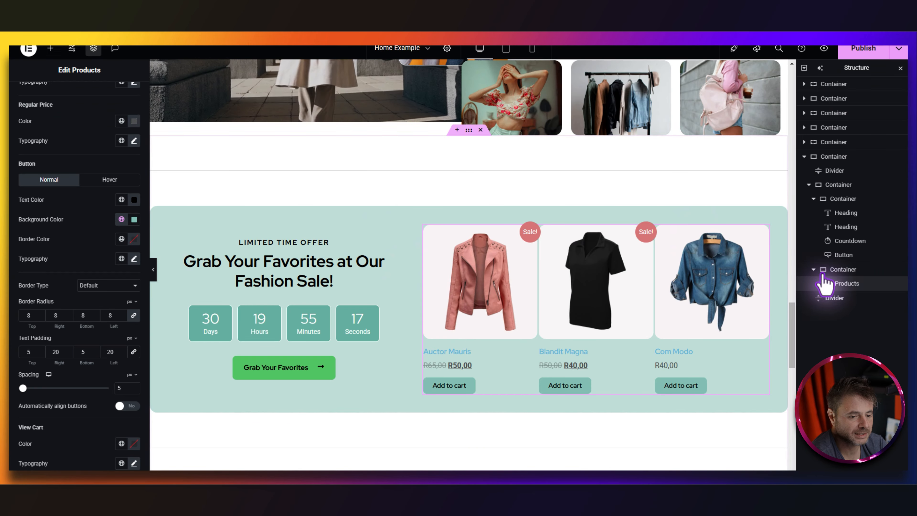
scroll(695, 312, down, 5)
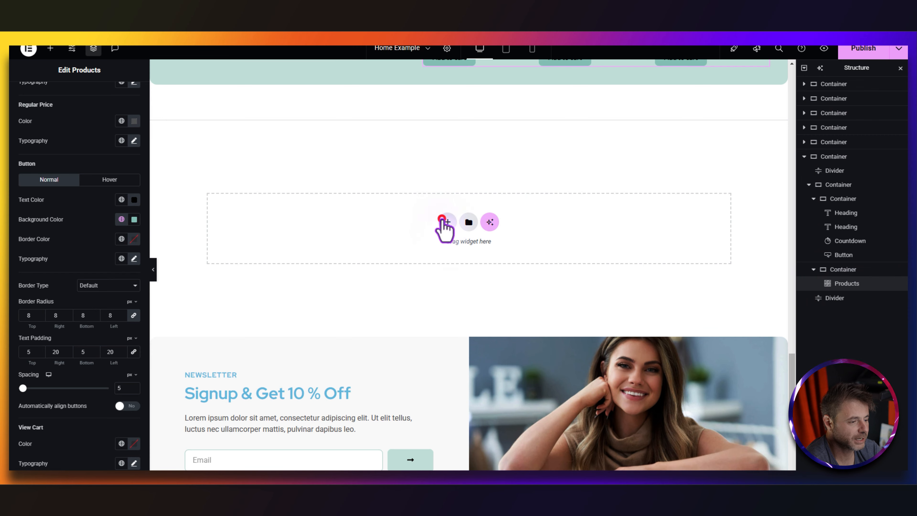
click(446, 222)
click(433, 248)
click(428, 242)
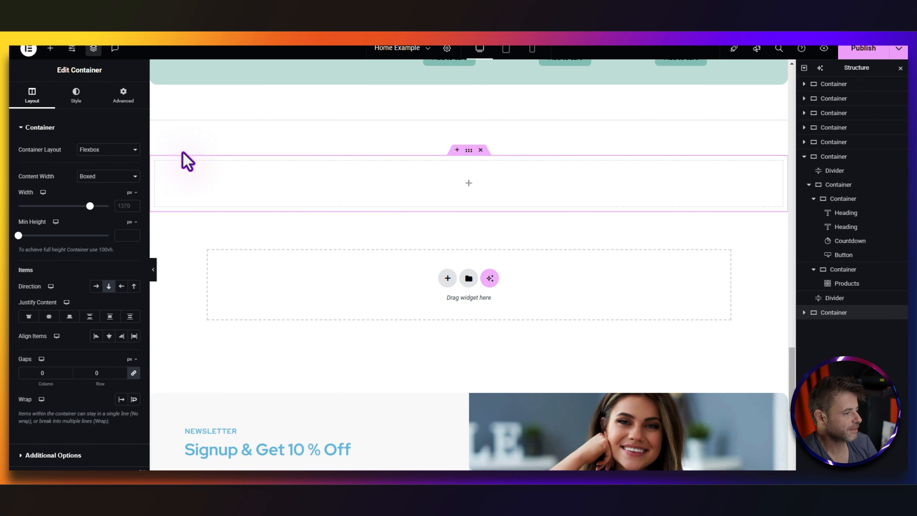
click(124, 96)
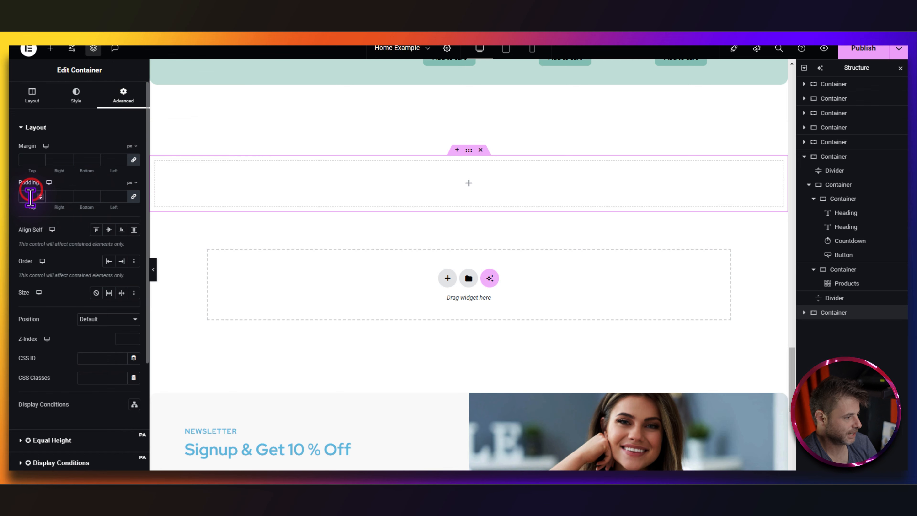
- Nest a container inside the new section with row direction and 50 px column and row gaps
click(51, 51)
drag(45, 215, 468, 183)
click(95, 287)
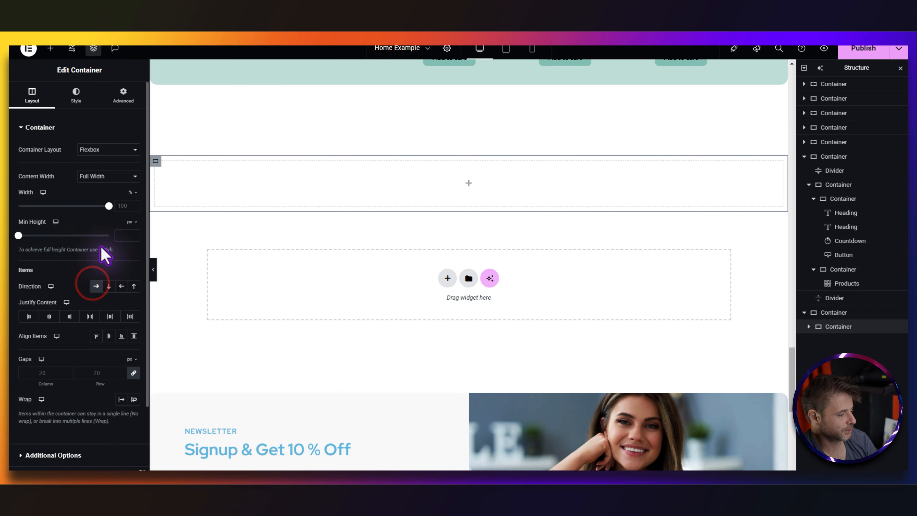
click(44, 373)
text(50)
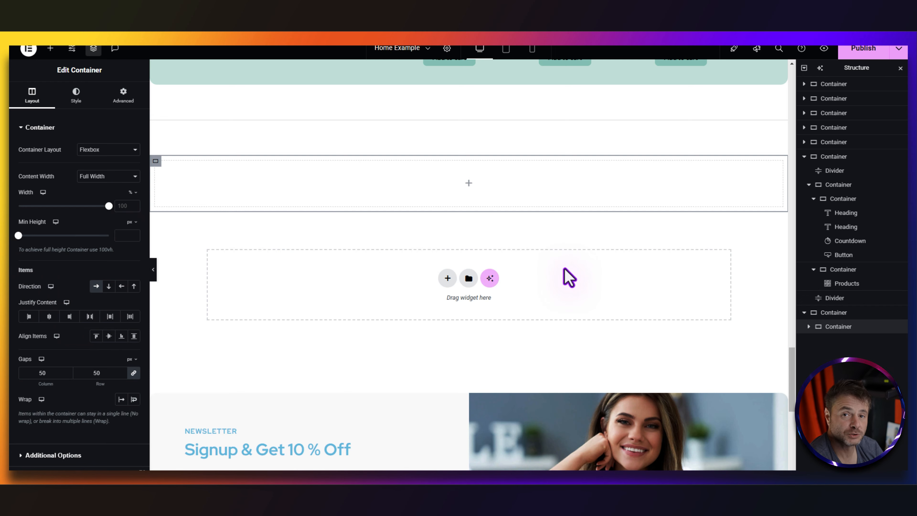
- Place a container inside the row container and duplicate it to form two side-by-side columns
click(50, 48)
drag(43, 217, 452, 198)
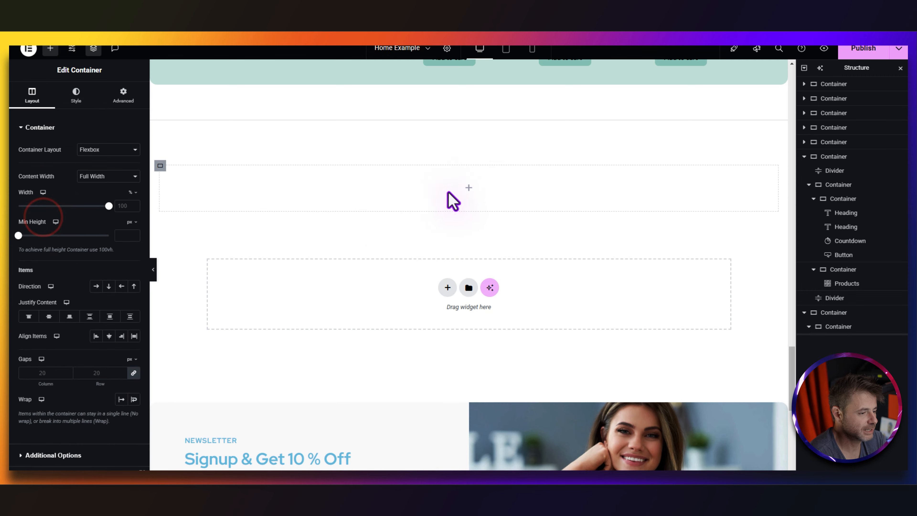
right_click(329, 190)
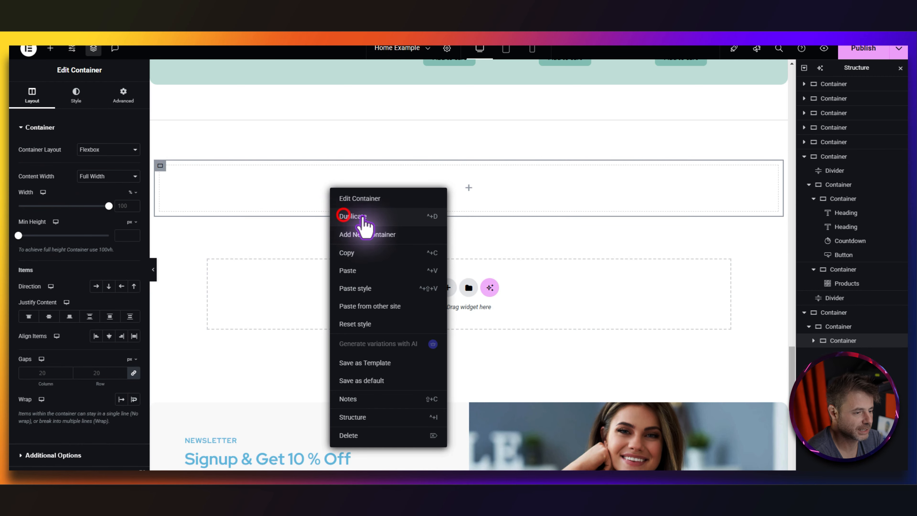
click(359, 215)
- Set the first column container's width to 60%, with 0 px gaps and 0 px padding on all sides
click(828, 342)
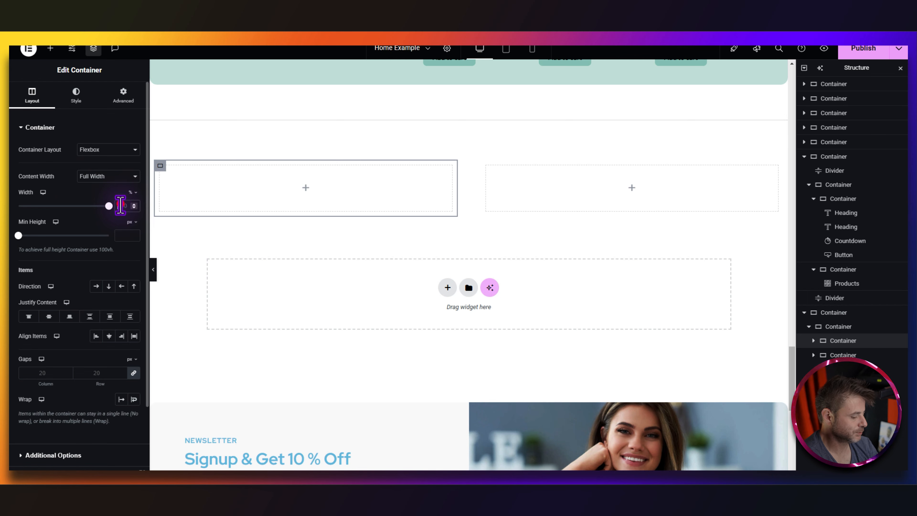
text(60)
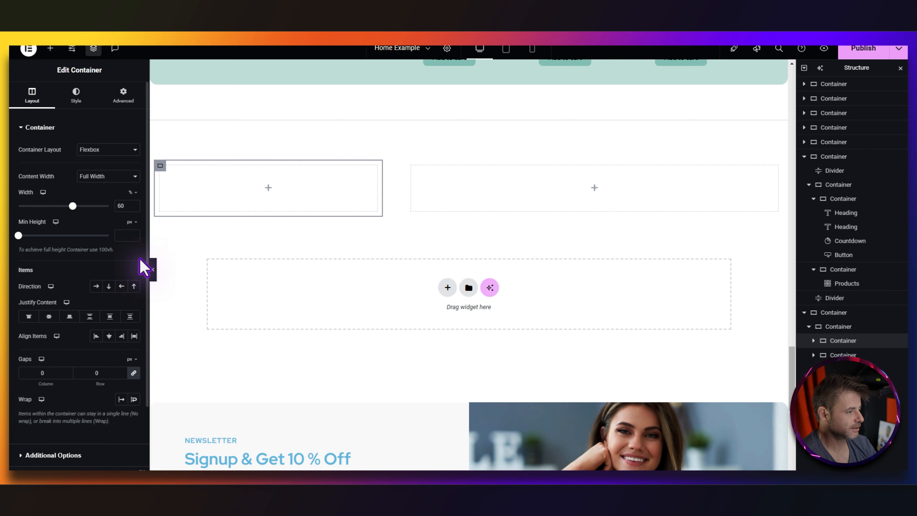
click(123, 92)
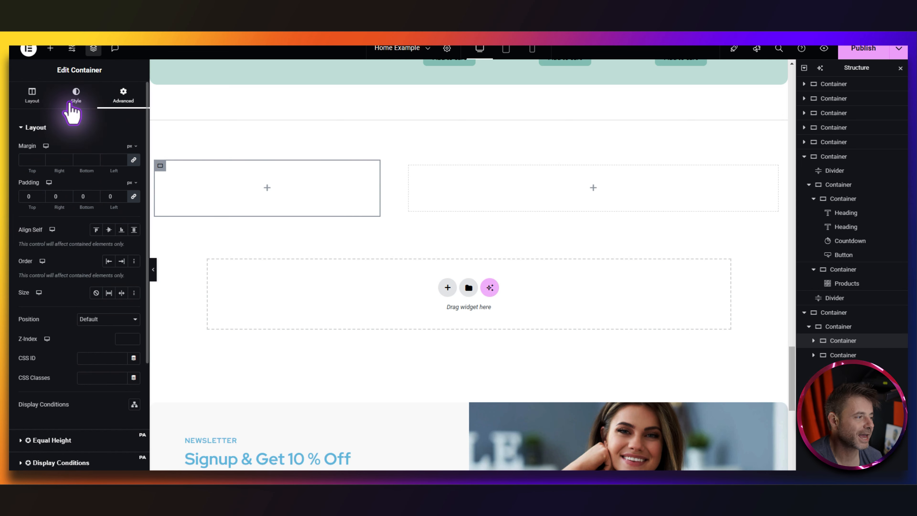
- Nest a container inside the first column container and set its width to 320 px
click(50, 48)
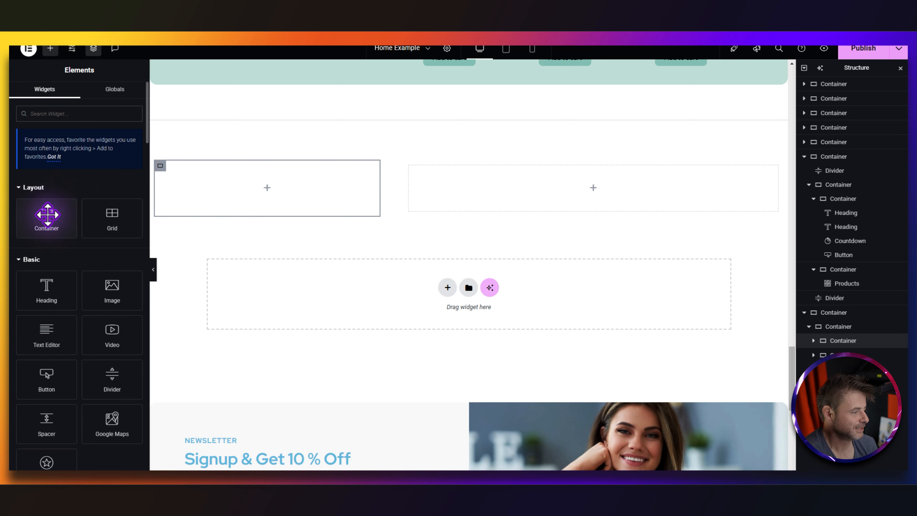
drag(45, 220, 266, 211)
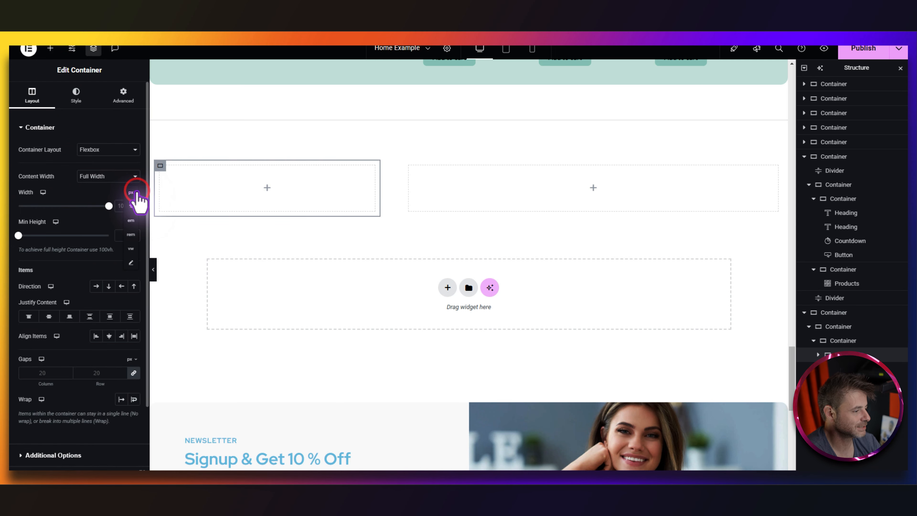
click(132, 193)
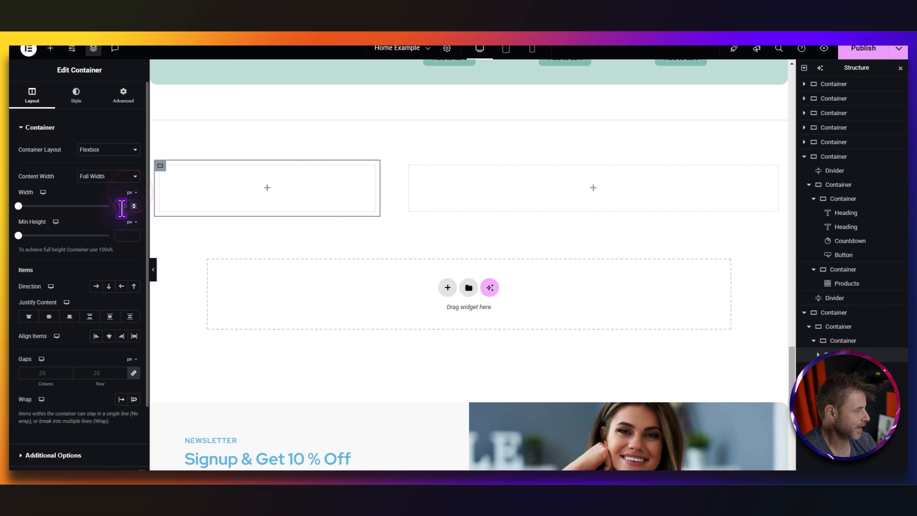
text(300)
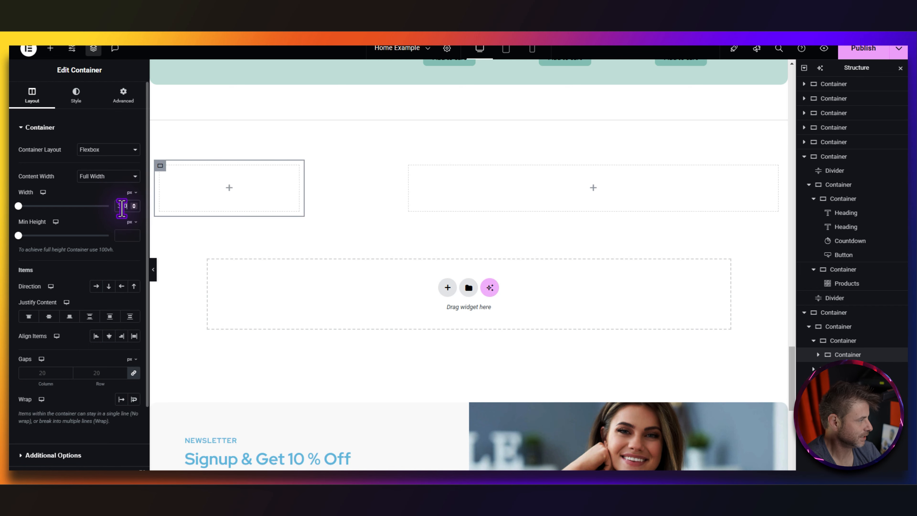
- Centre-justify the 320 px container's content and set its padding to 30 px on all sides
click(51, 316)
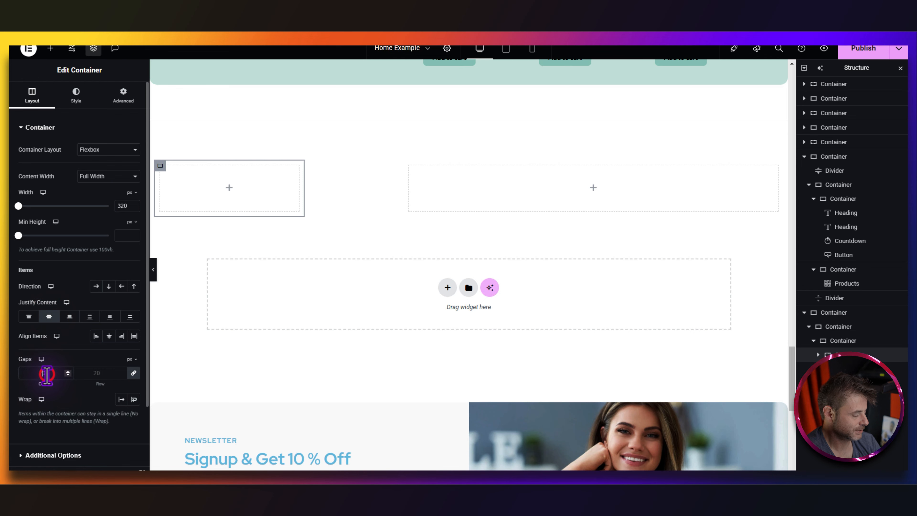
click(53, 455)
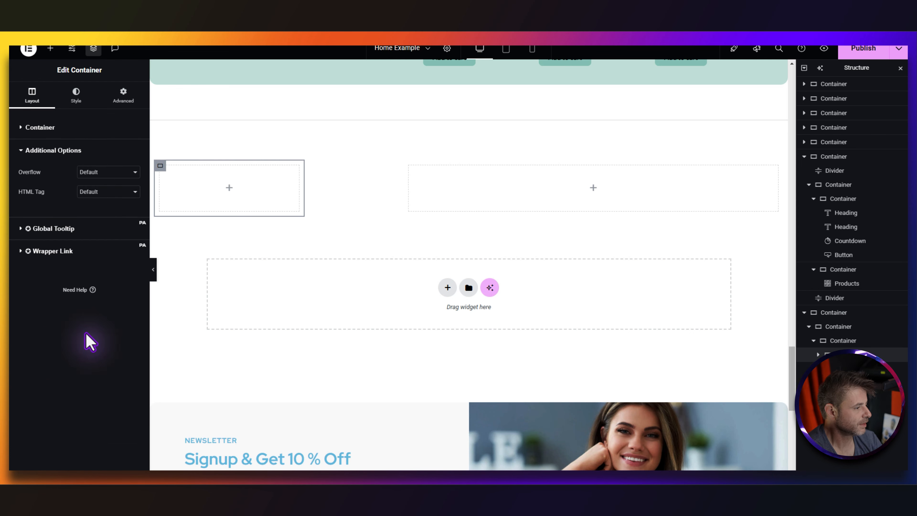
click(127, 98)
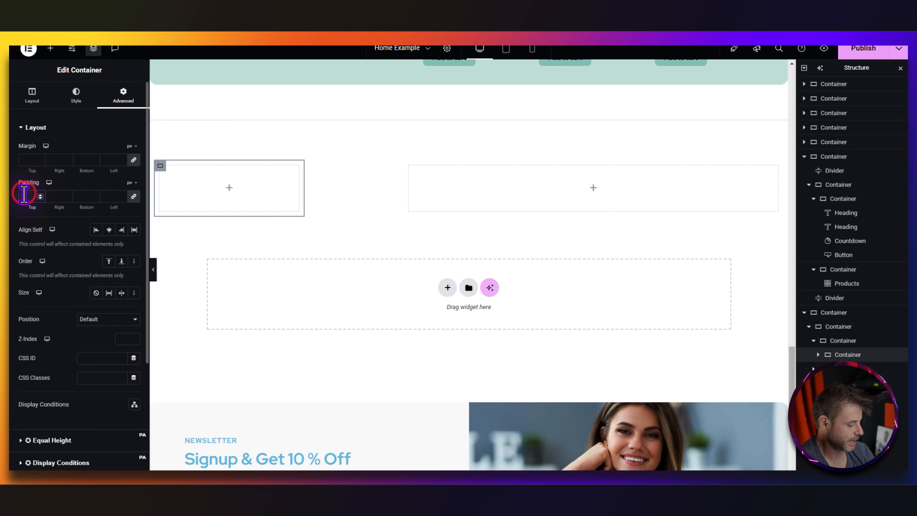
text(30)
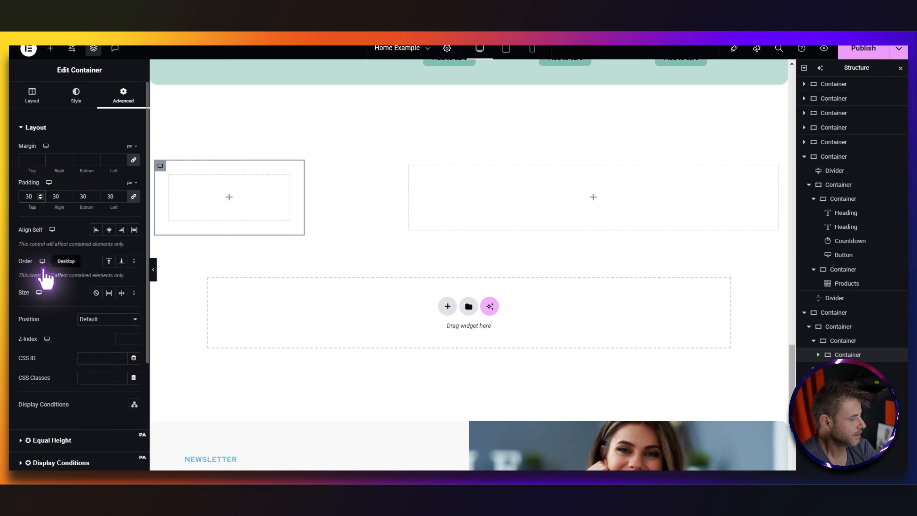
- Set the 320 px container's position to Absolute and clear its horizontal offset
click(91, 319)
click(95, 343)
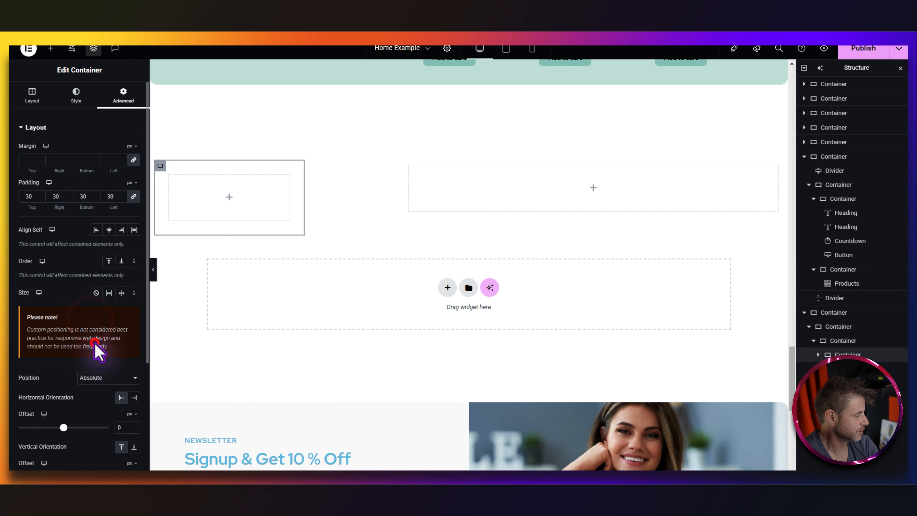
double_click(126, 428)
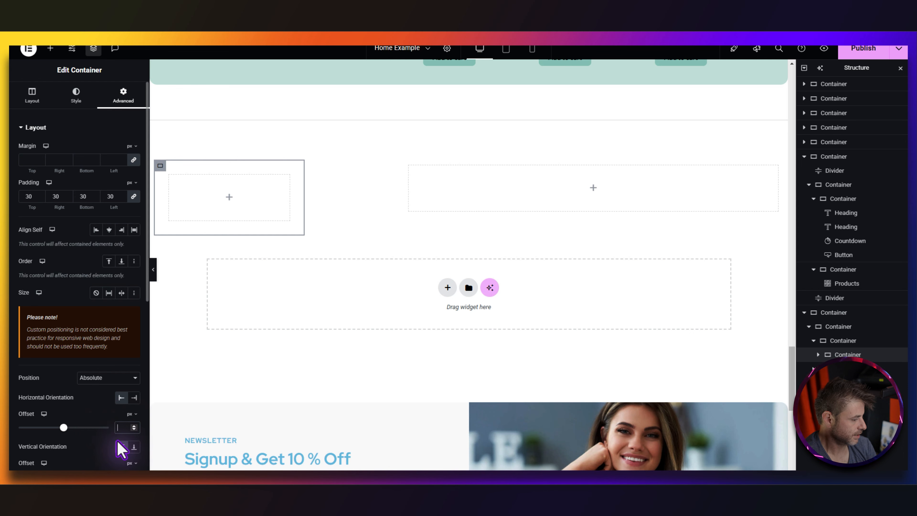
- Give the absolute container a vertical offset of 21% from the top and a z-index of 1
scroll(117, 456, down, 1)
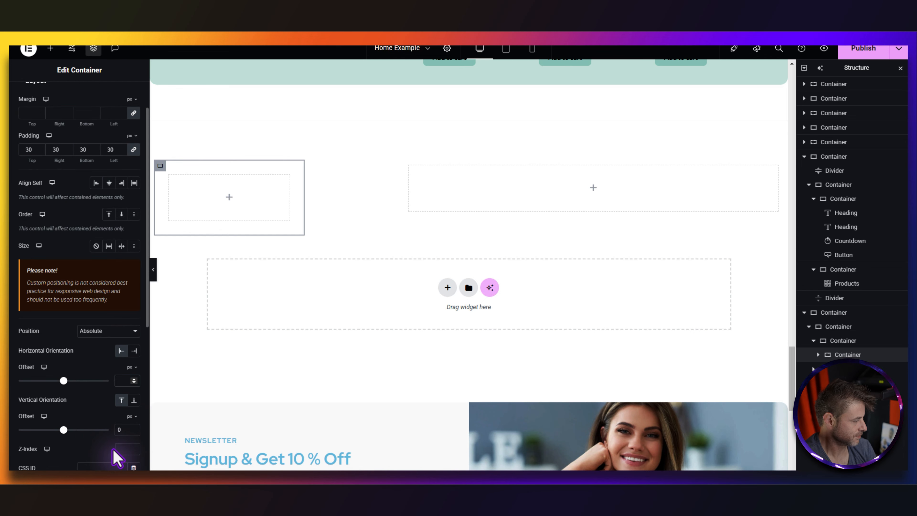
click(128, 430)
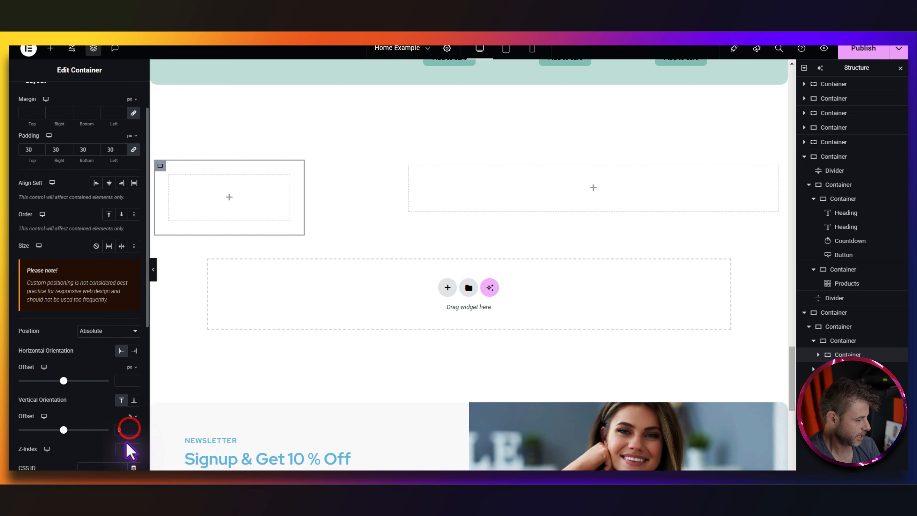
double_click(124, 430)
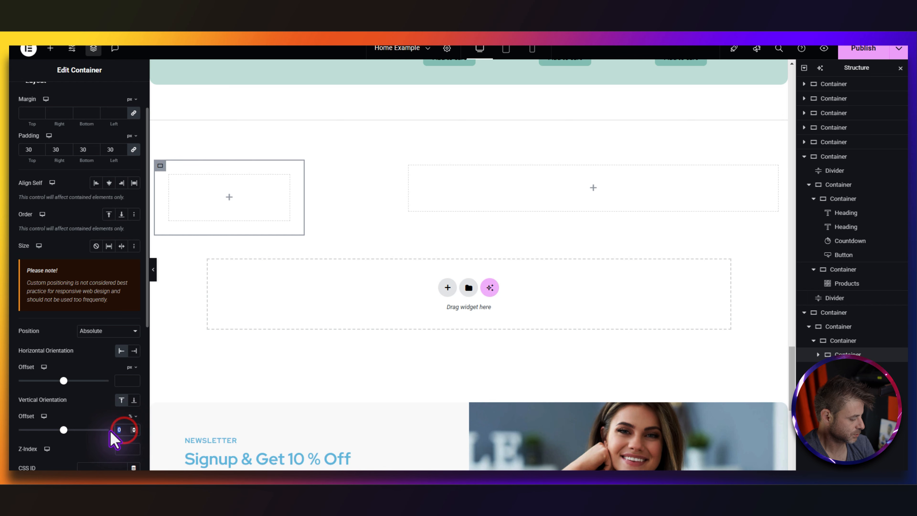
text(21)
scroll(108, 347, down, 4)
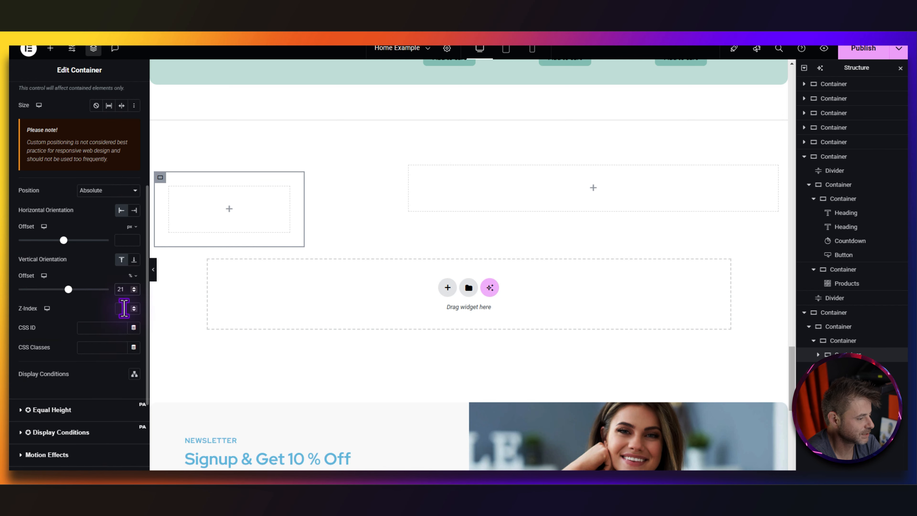
click(134, 307)
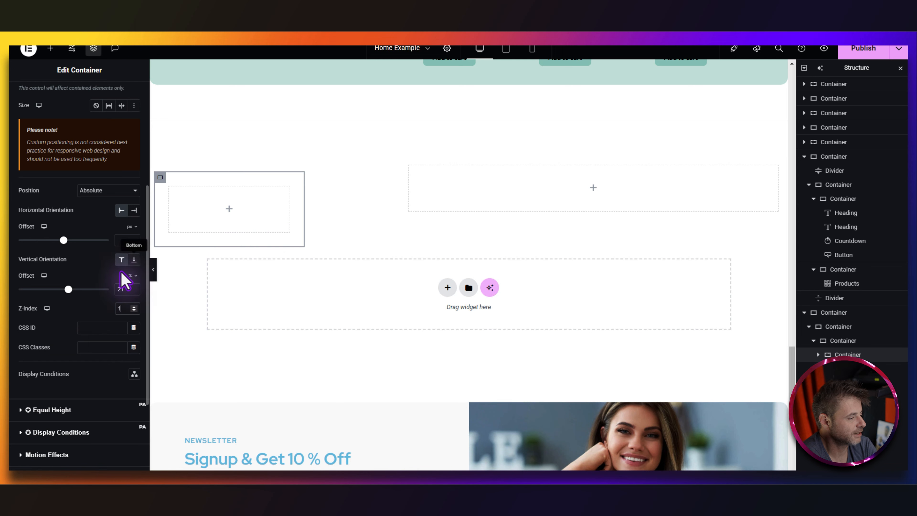
- Apply a classic white (#FFFFFF) background to the absolutely positioned container
scroll(74, 317, up, 5)
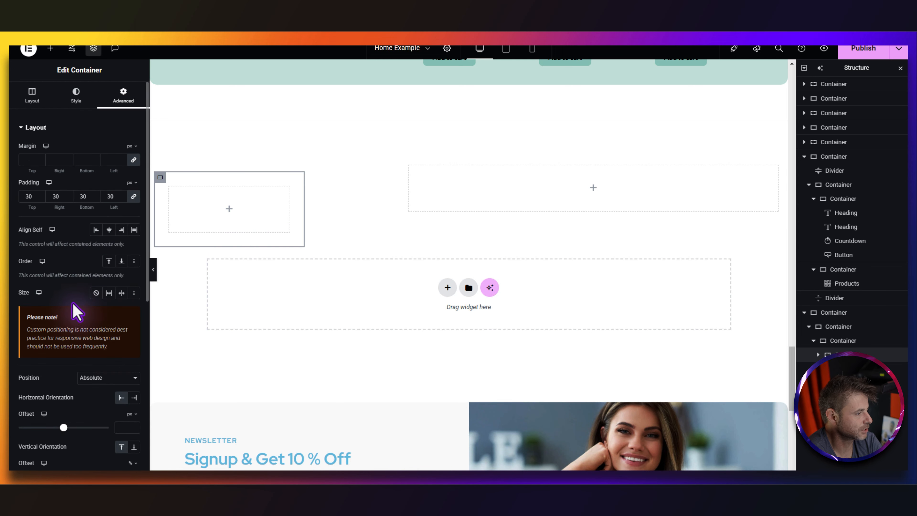
click(76, 95)
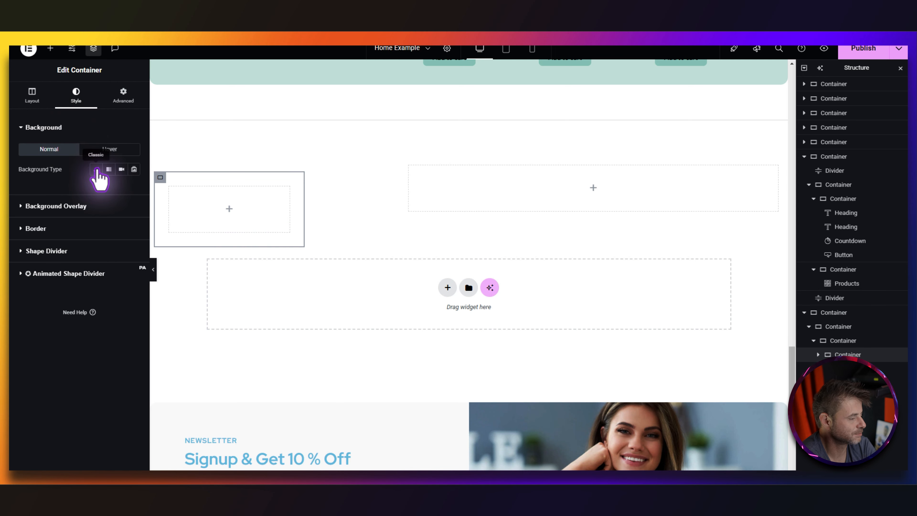
click(96, 169)
click(134, 189)
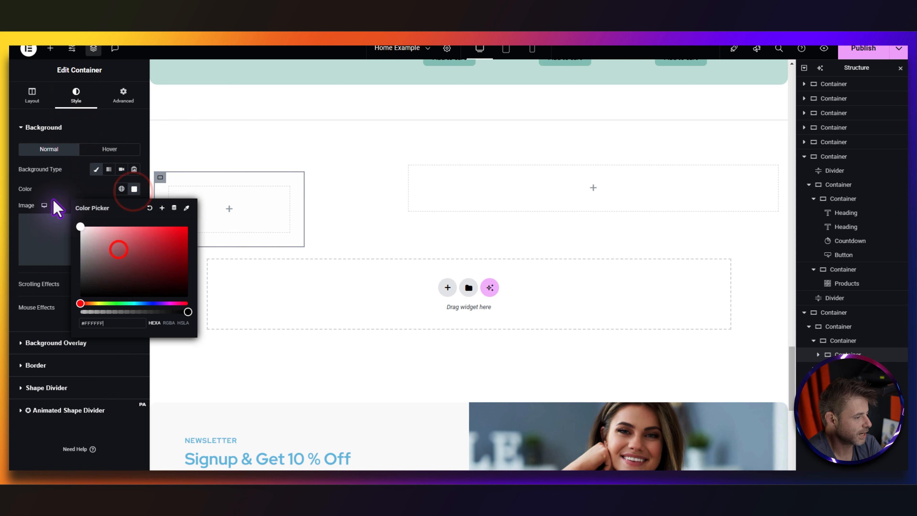
click(71, 188)
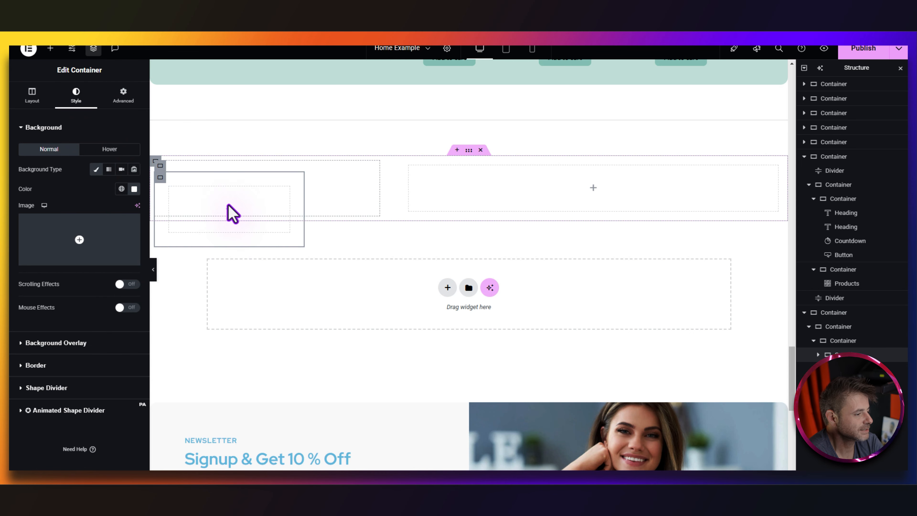
click(225, 226)
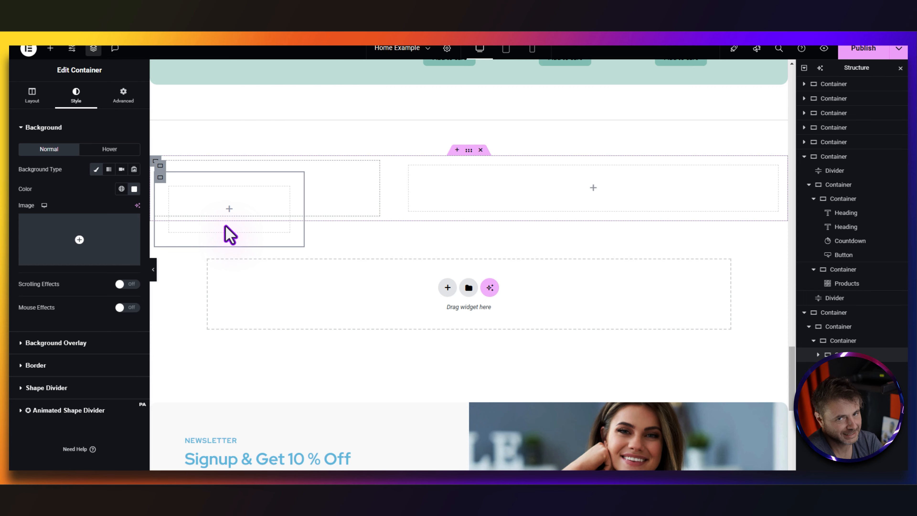
- Copy the lorem ipsum paragraph from the "Unlock the Magic of Fashion" section and paste it into the white nested container
scroll(225, 230, up, 5)
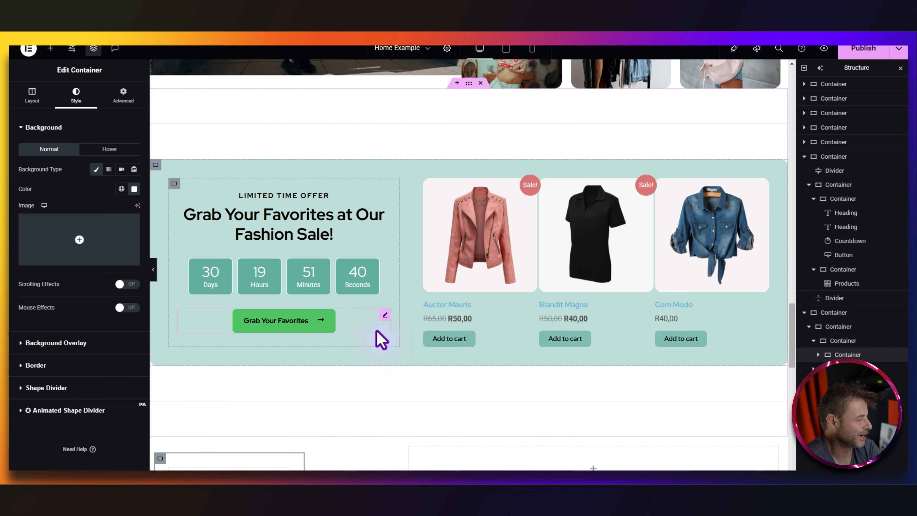
scroll(378, 338, up, 6)
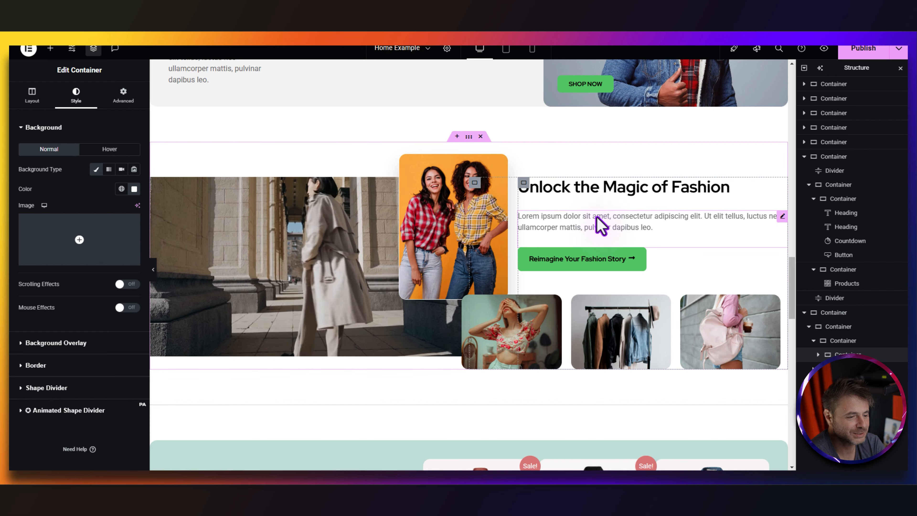
right_click(597, 218)
click(612, 268)
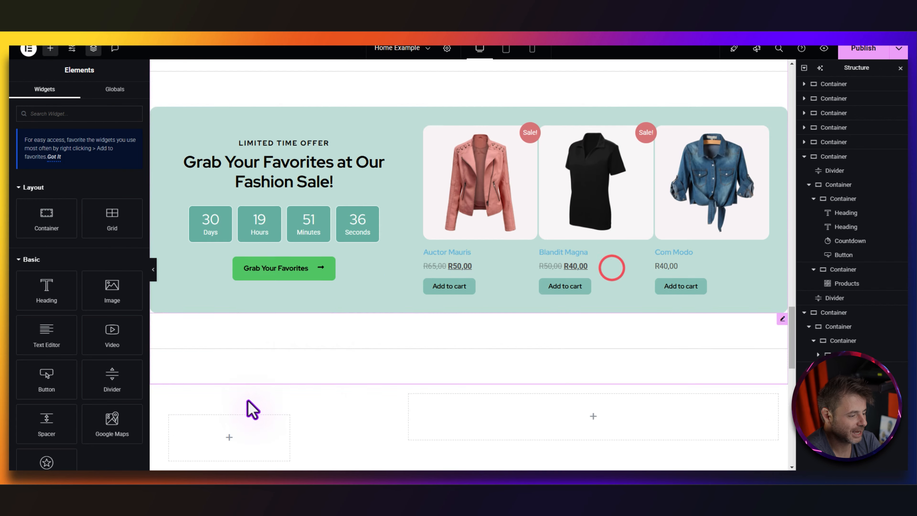
right_click(228, 306)
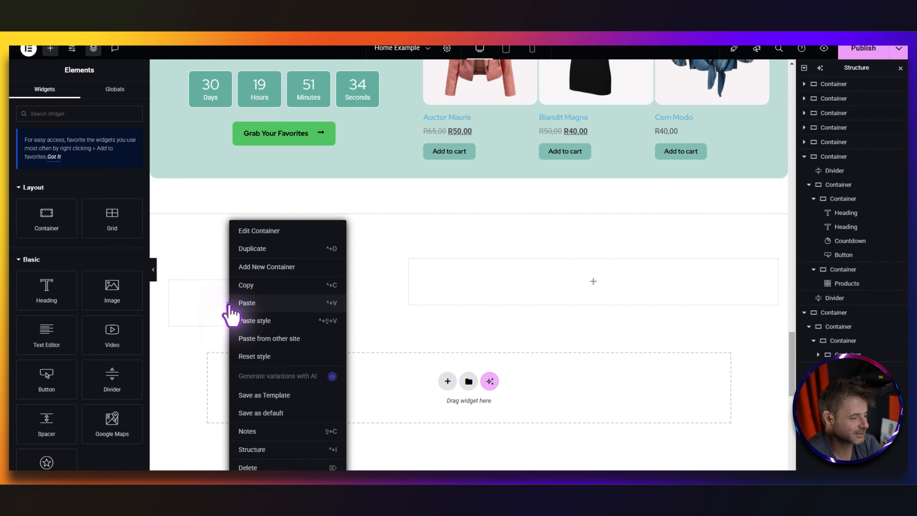
click(235, 303)
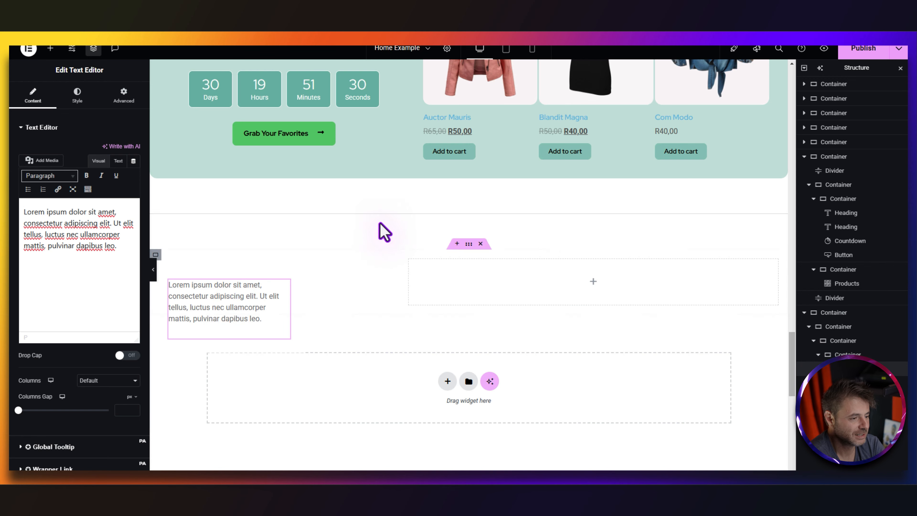
- Copy the "Categories for Woman" heading and paste it above the paragraph in the nested container
scroll(348, 318, up, 13)
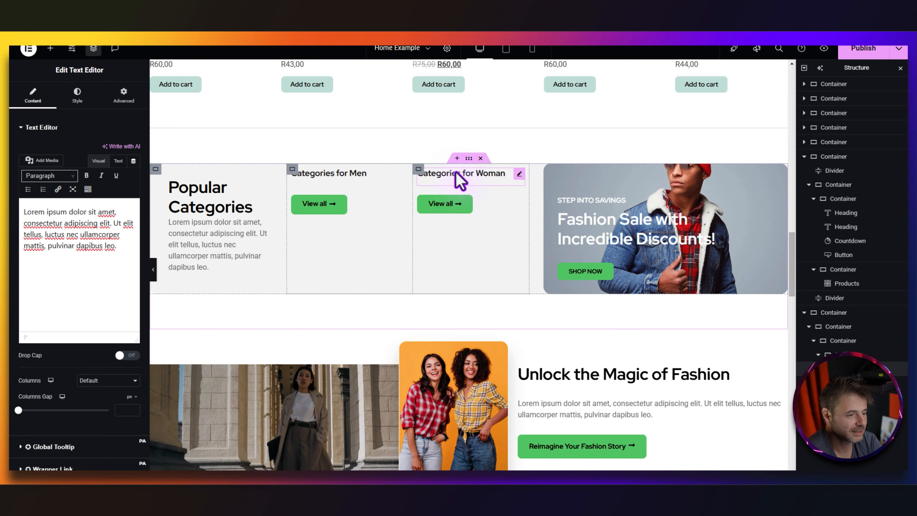
right_click(489, 177)
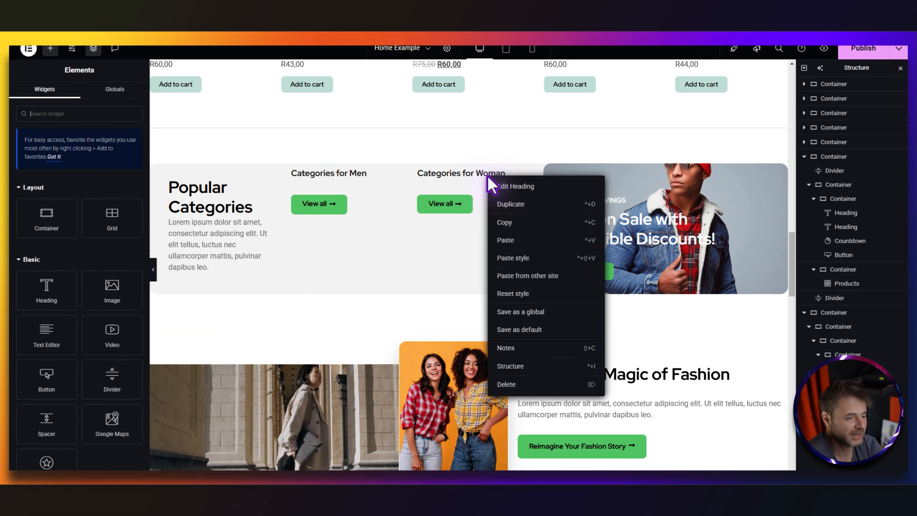
click(504, 223)
scroll(487, 303, down, 12)
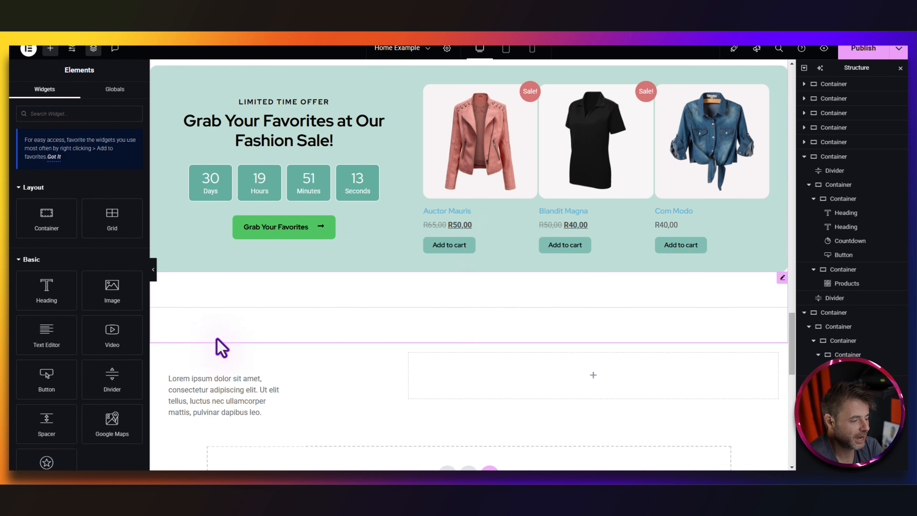
right_click(210, 393)
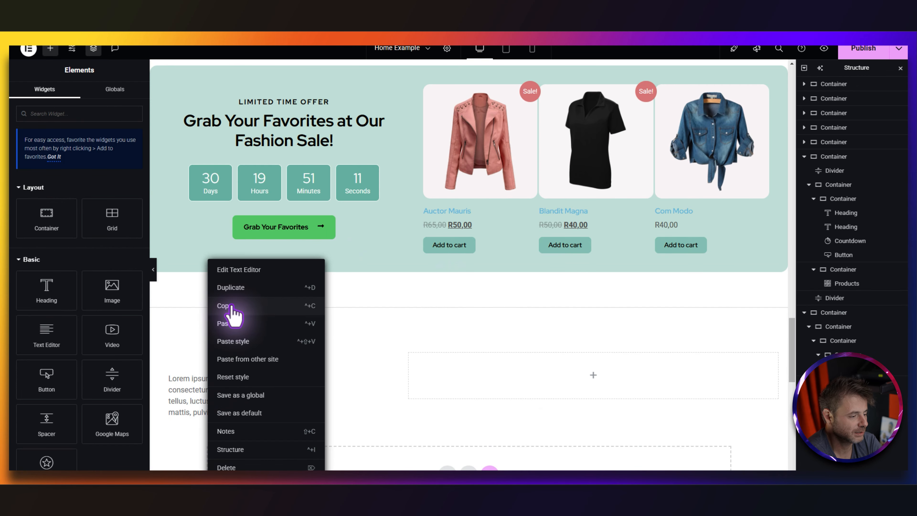
click(227, 322)
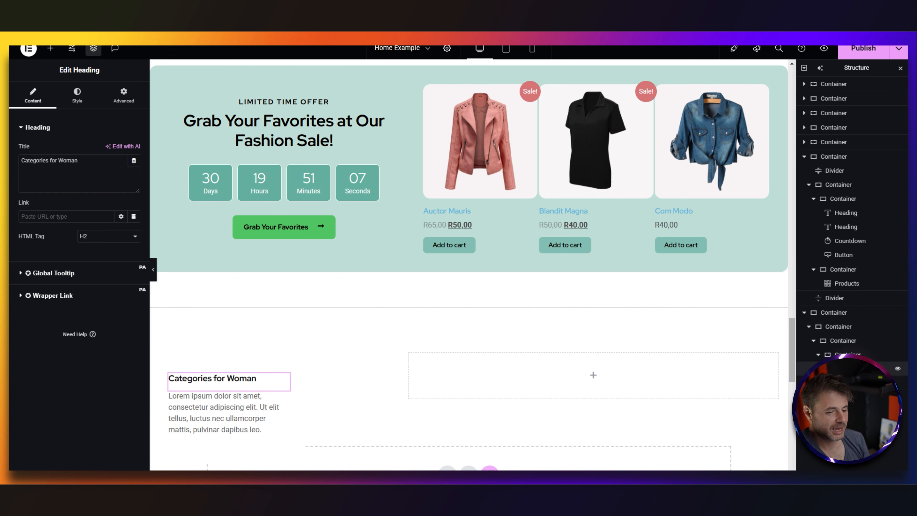
- Duplicate the pasted heading, then retitle the upper one "Instagram" and choose its HTML tag
right_click(845, 369)
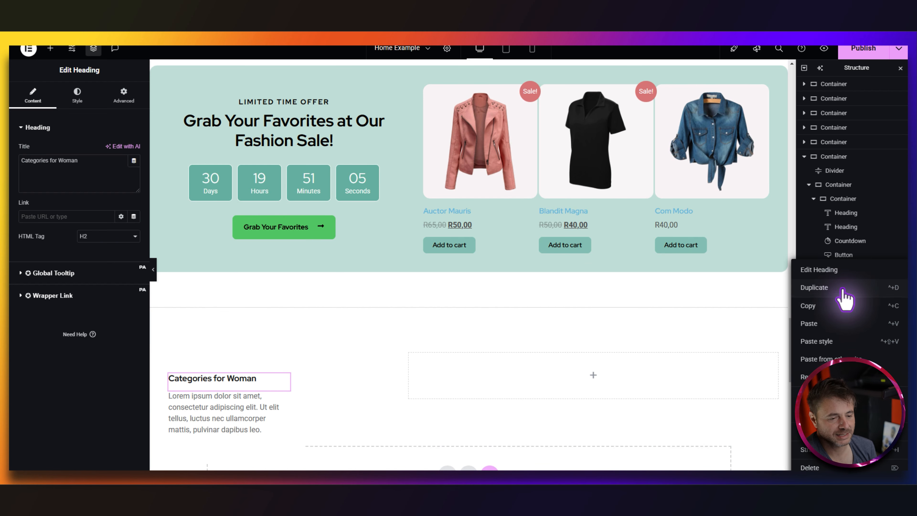
click(830, 287)
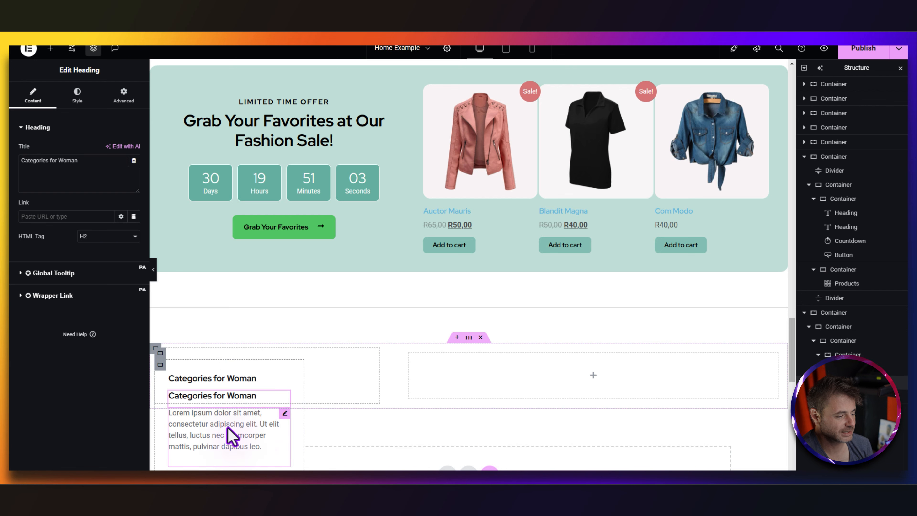
click(181, 377)
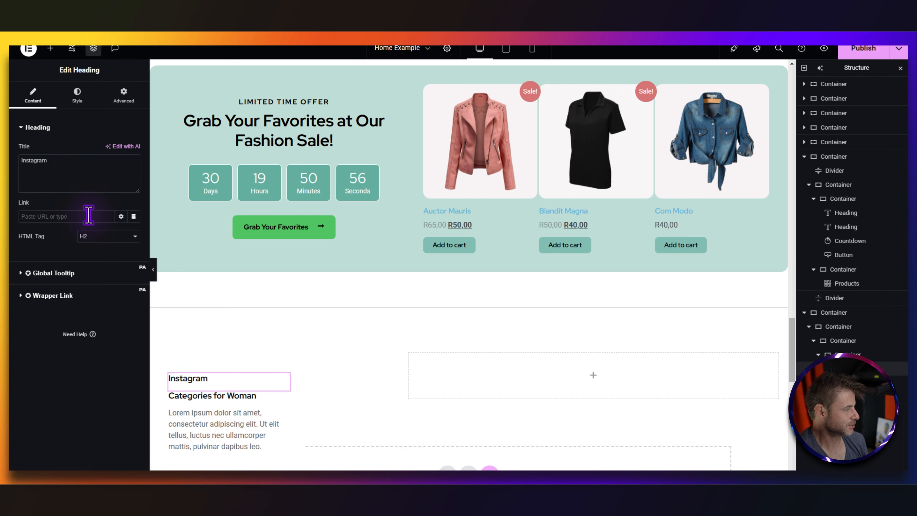
click(95, 237)
click(95, 286)
- Centre the Instagram heading and set its font size to 15 px with a line height of 1 em
click(80, 101)
click(109, 150)
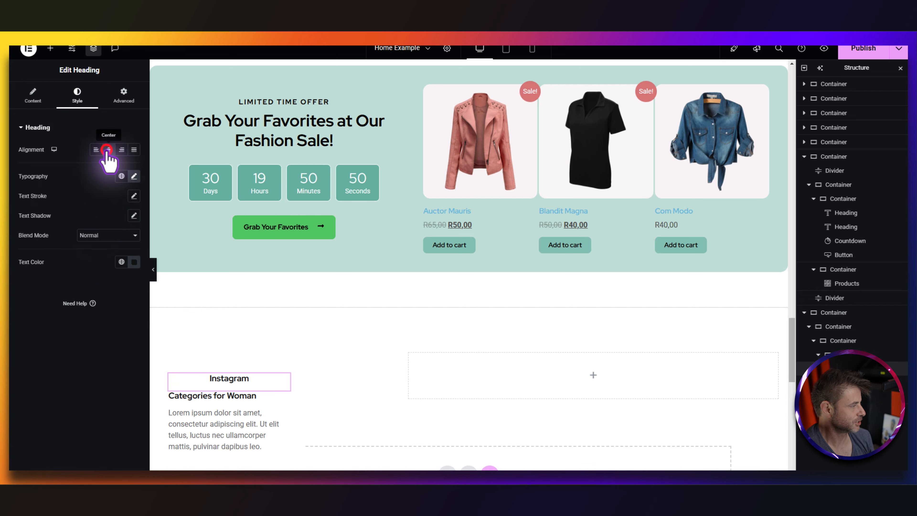
click(135, 176)
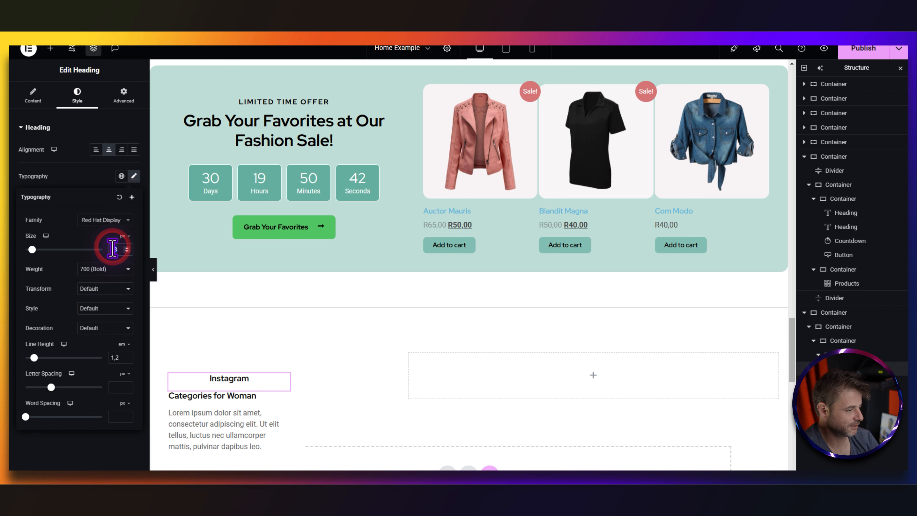
text(15)
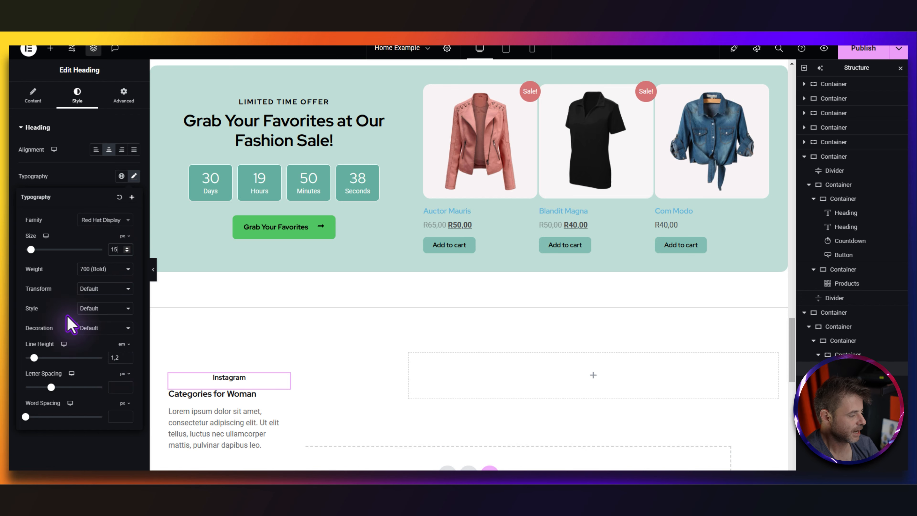
click(126, 359)
click(127, 360)
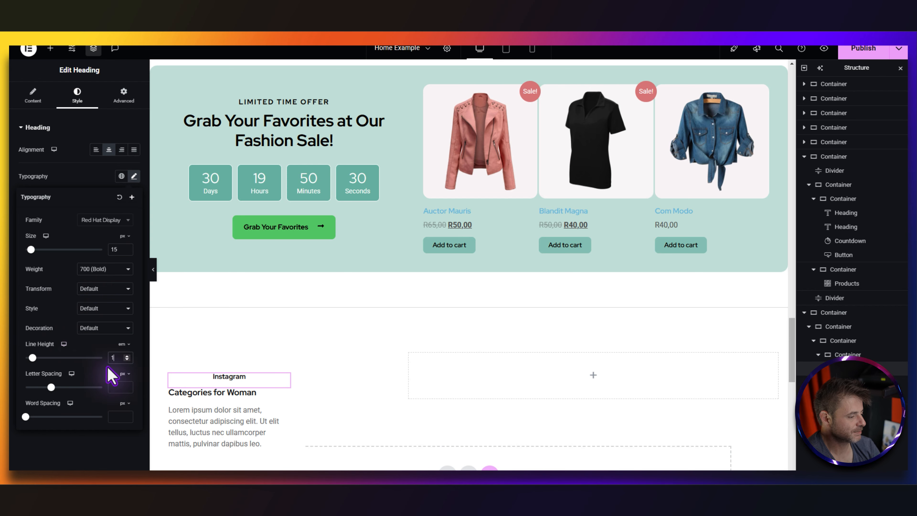
- Transform the Instagram heading to uppercase and apply the global ckav-primary text colour
click(91, 290)
click(89, 310)
click(82, 165)
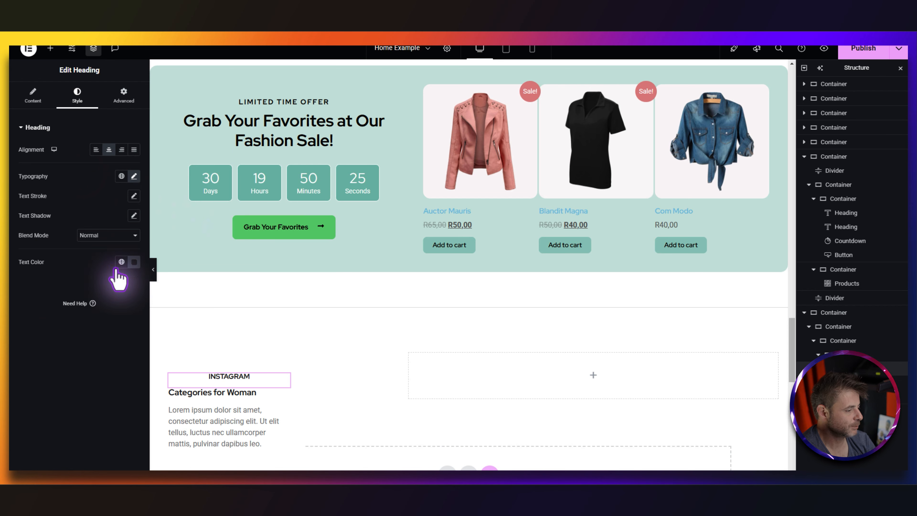
click(119, 259)
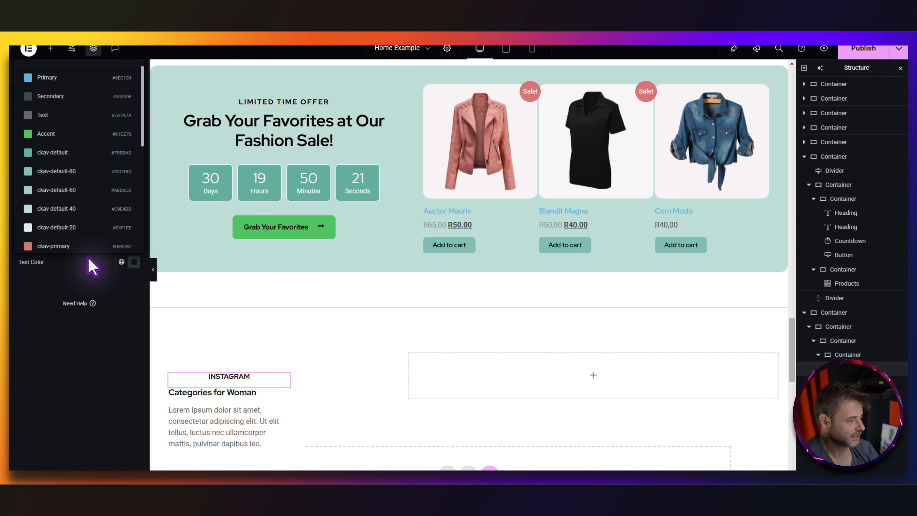
click(59, 241)
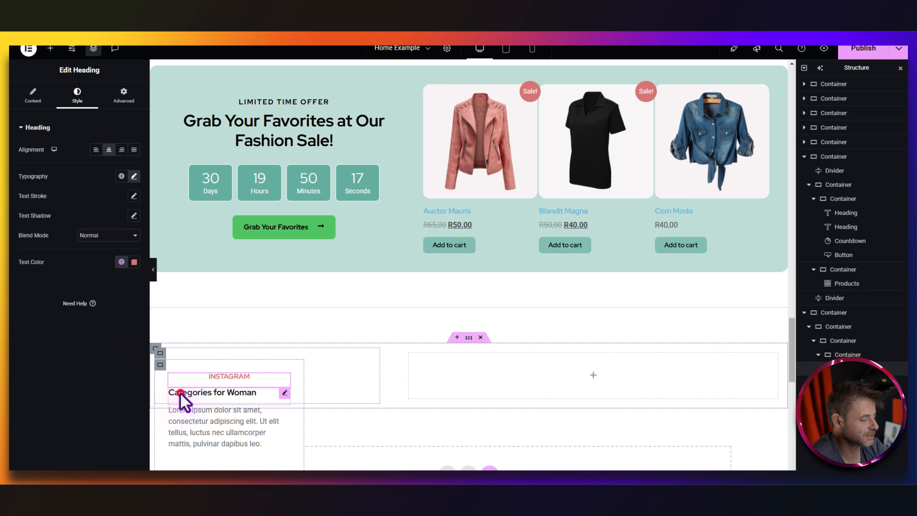
click(181, 401)
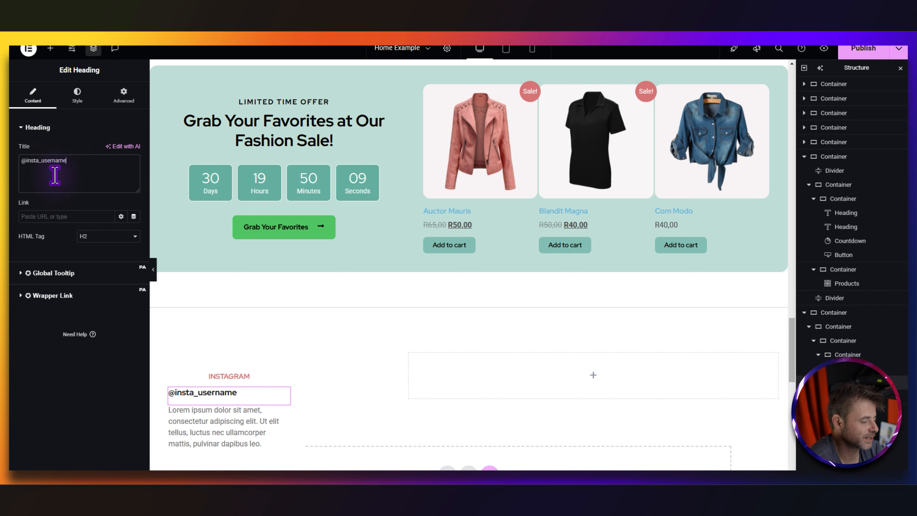
click(89, 237)
click(91, 293)
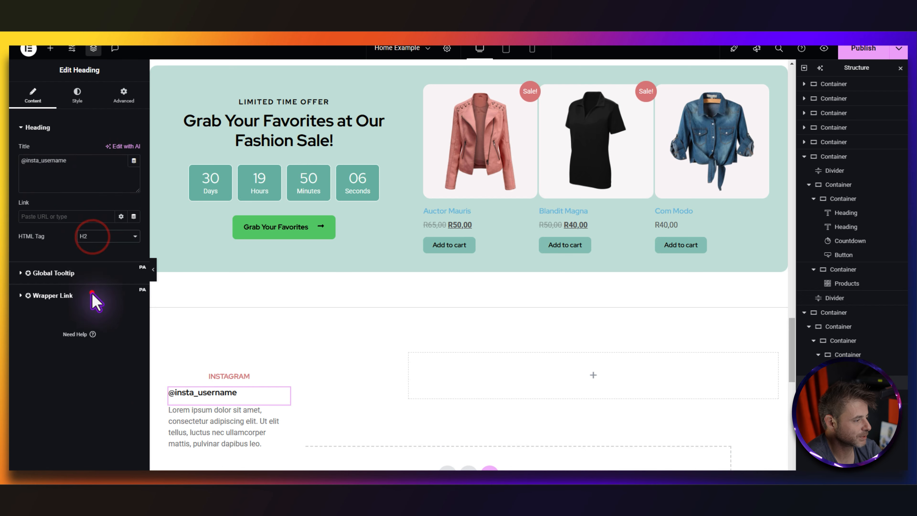
click(83, 96)
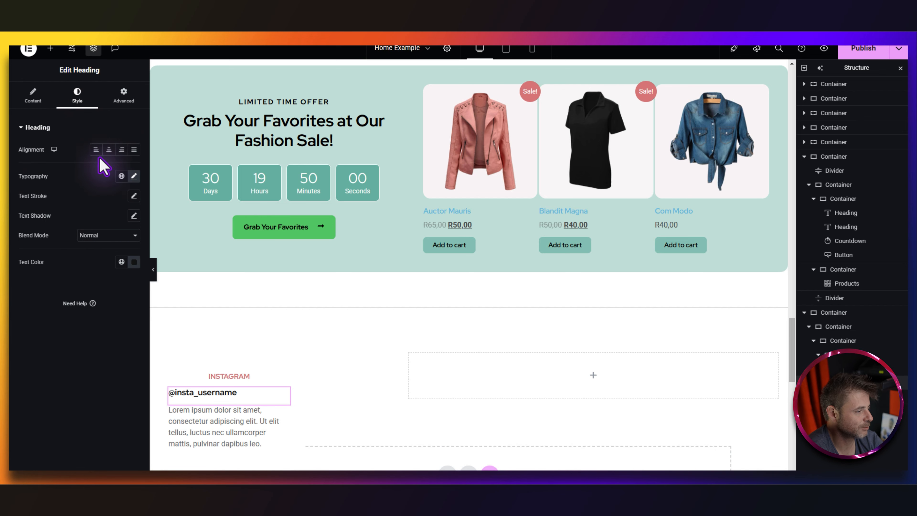
click(108, 149)
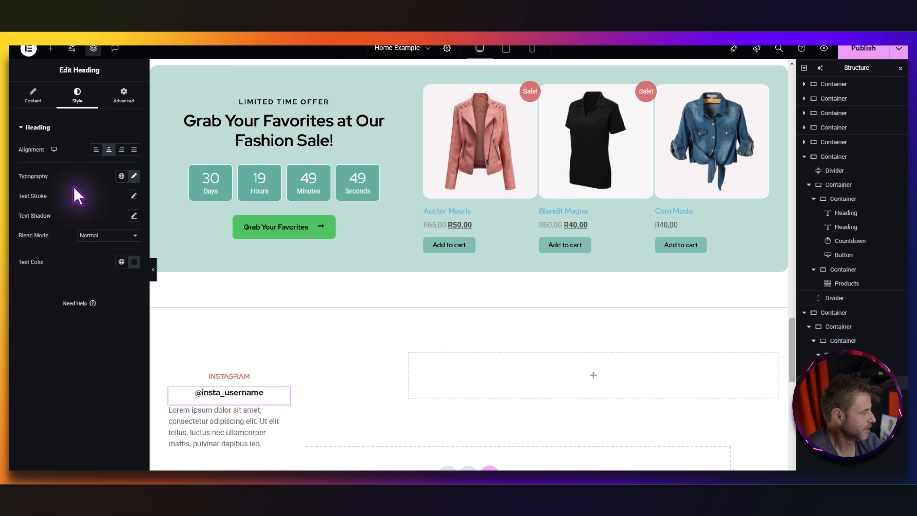
click(124, 93)
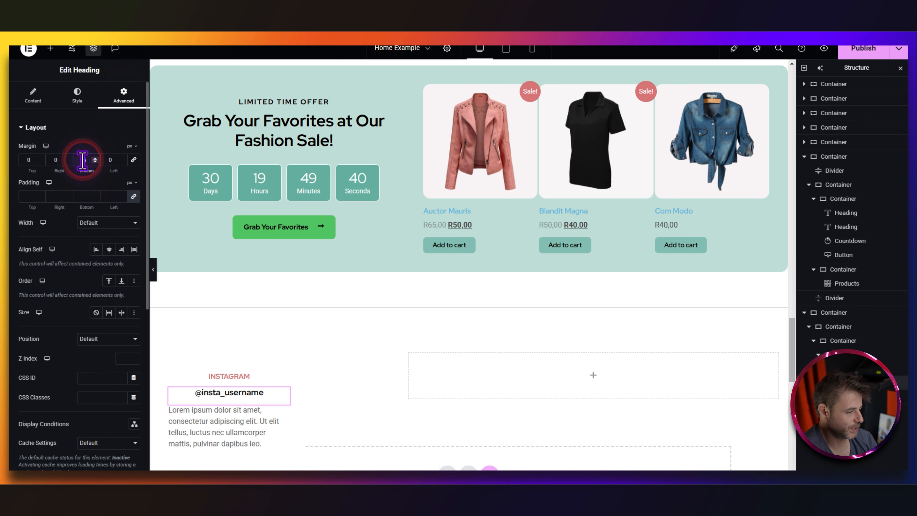
- Centre the lorem ipsum paragraph below the username heading in the text card
click(221, 414)
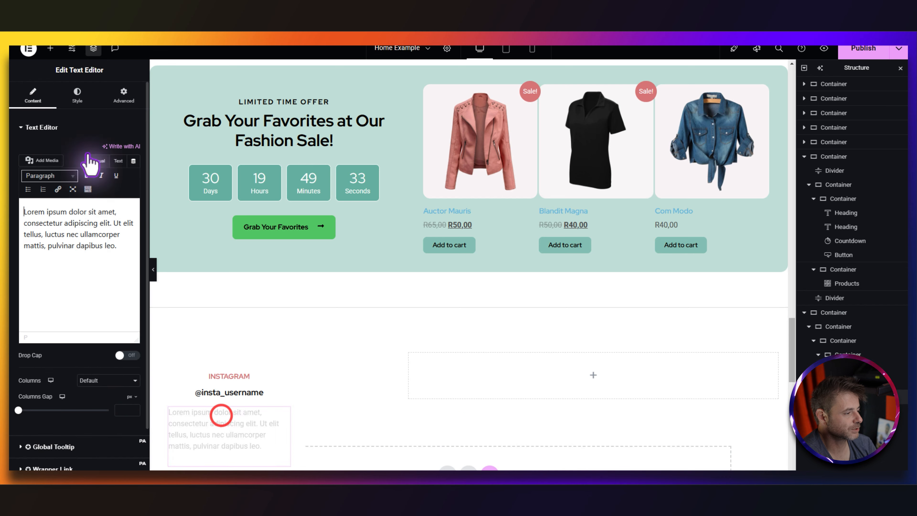
click(75, 97)
click(109, 149)
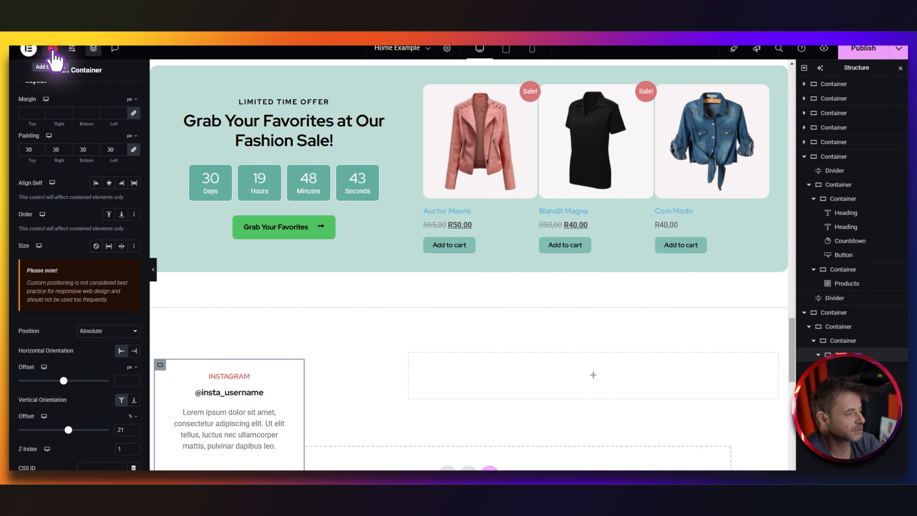
- Find the Media Grid widget, place it in the column behind the Instagram text card, and select it for editing
click(51, 49)
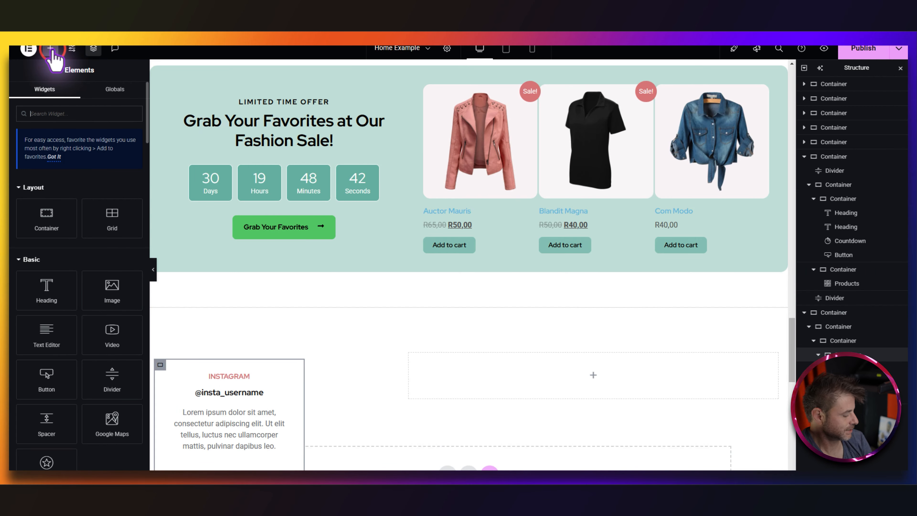
text(media)
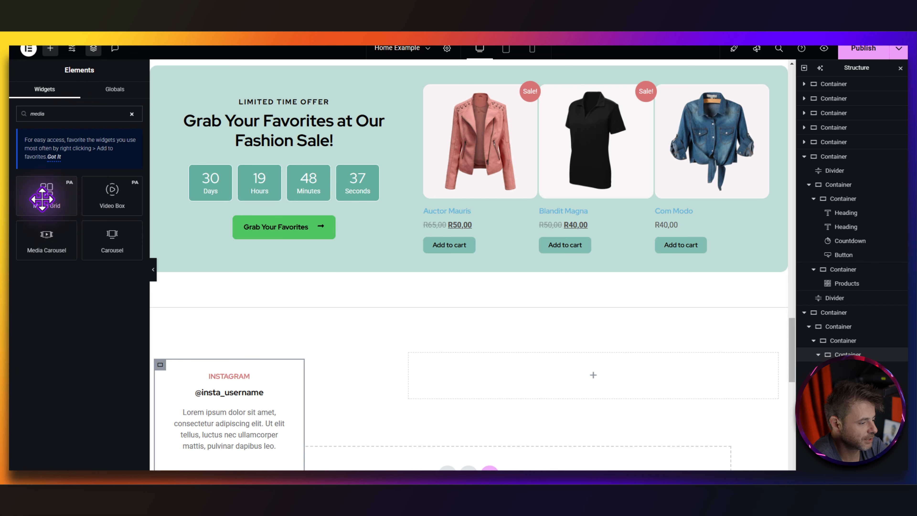
drag(50, 188, 253, 348)
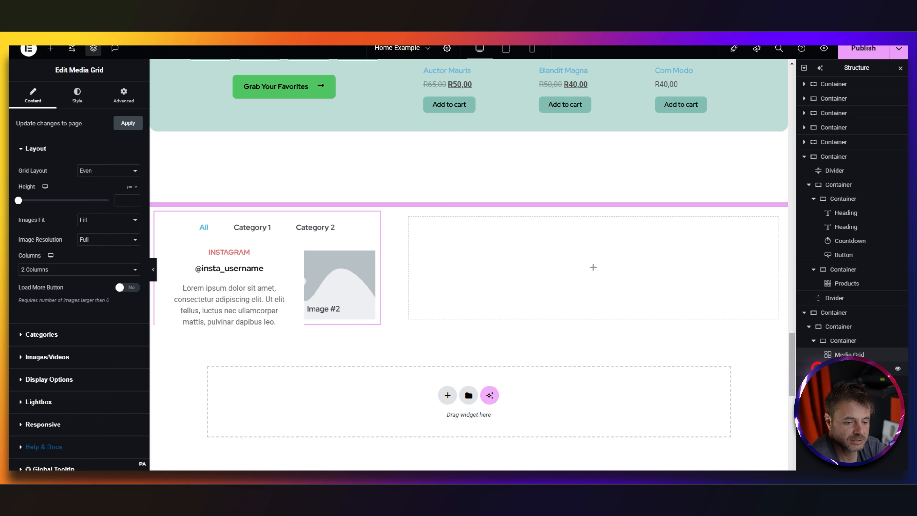
click(841, 354)
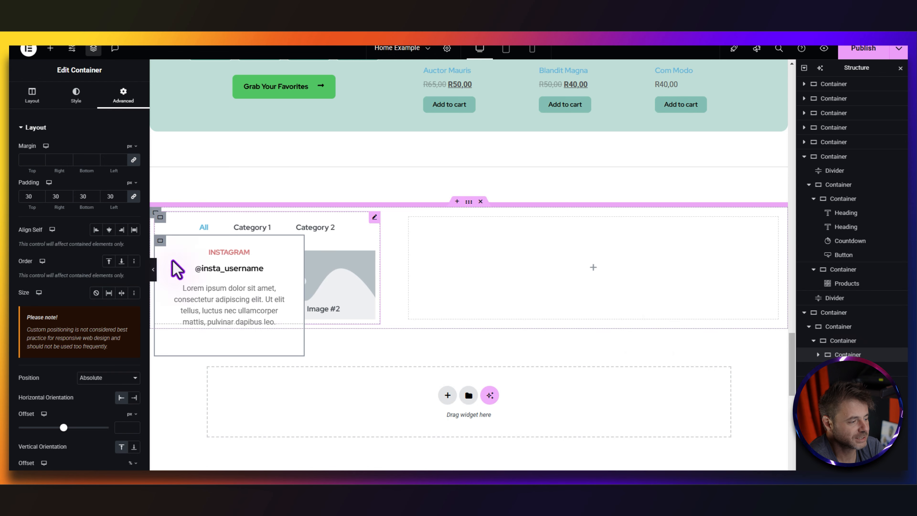
click(830, 368)
click(817, 354)
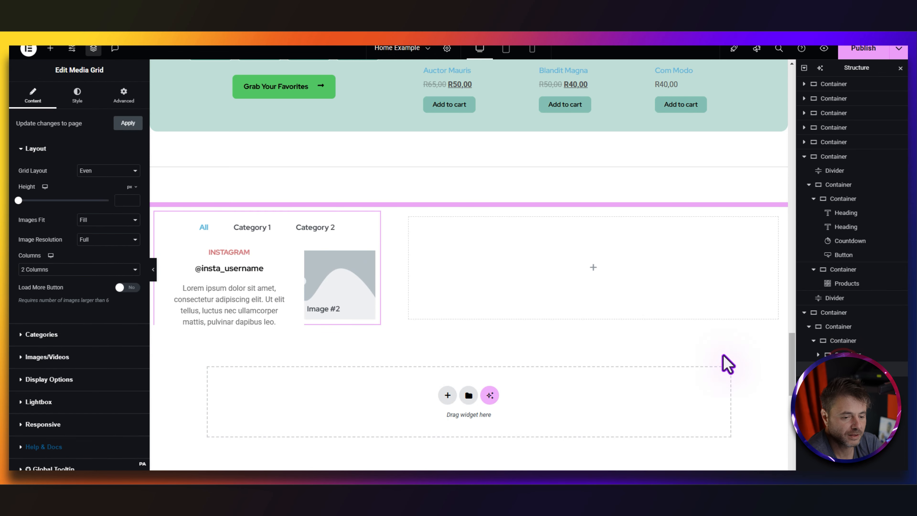
- Give the media grid a Masonry layout with 4 columns and turn off its category filter tabs
click(100, 170)
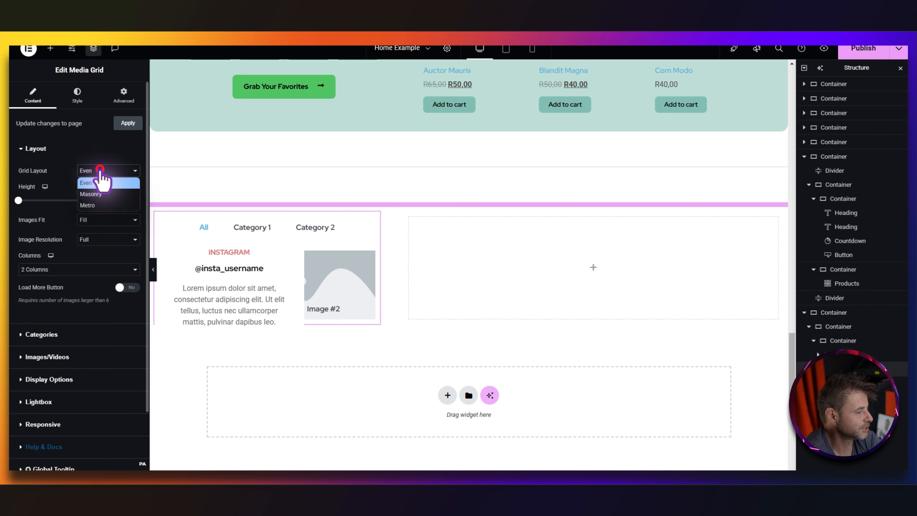
click(89, 194)
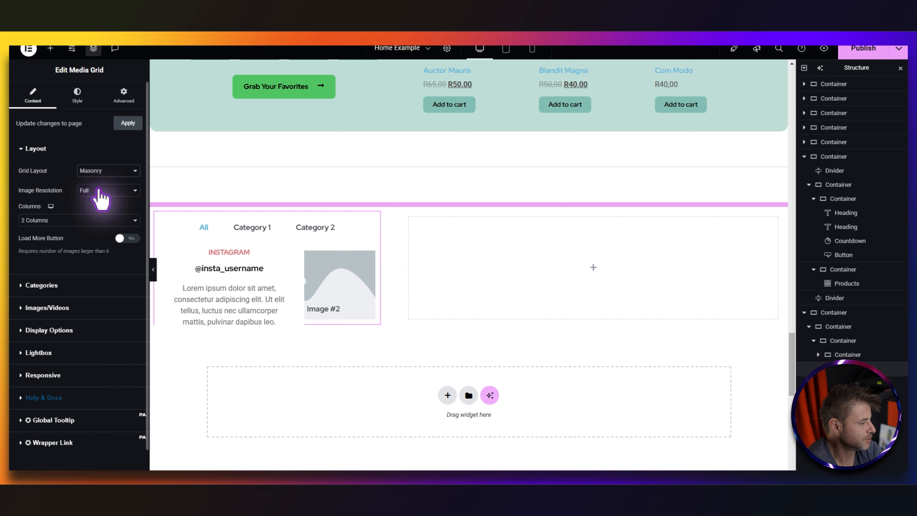
click(70, 220)
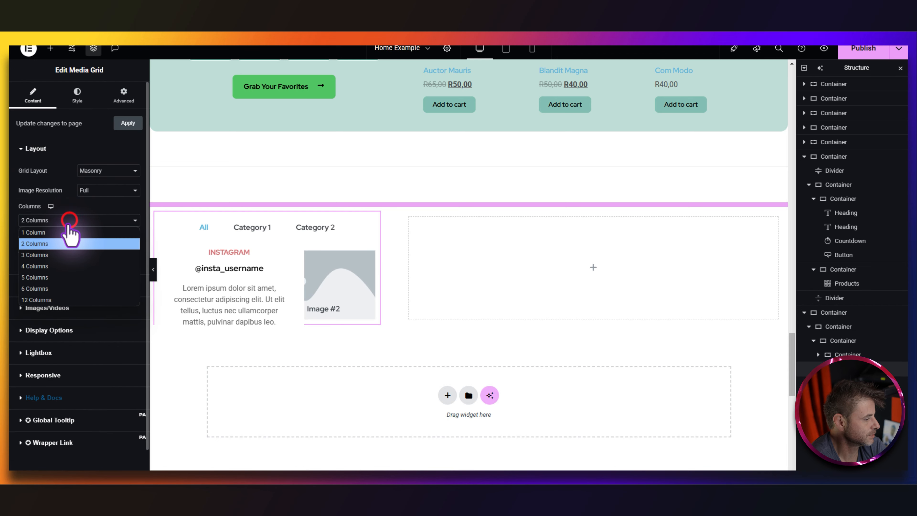
click(45, 266)
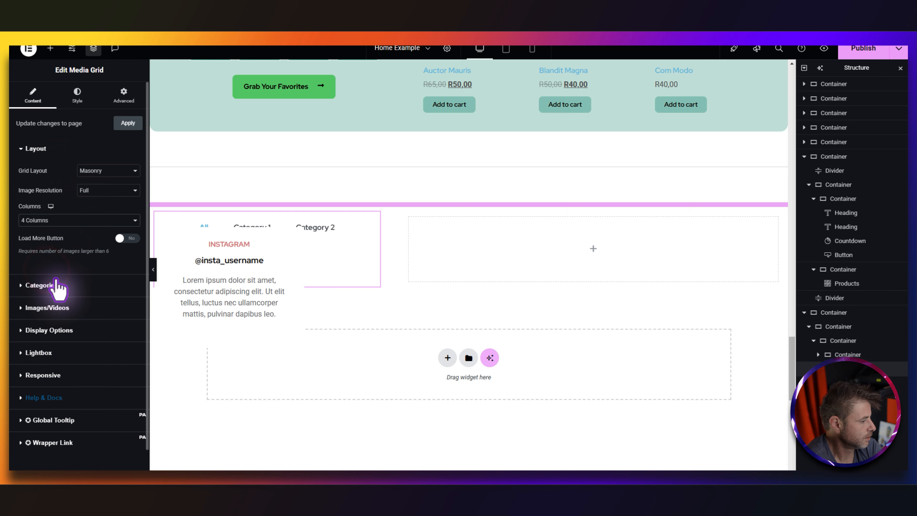
click(76, 286)
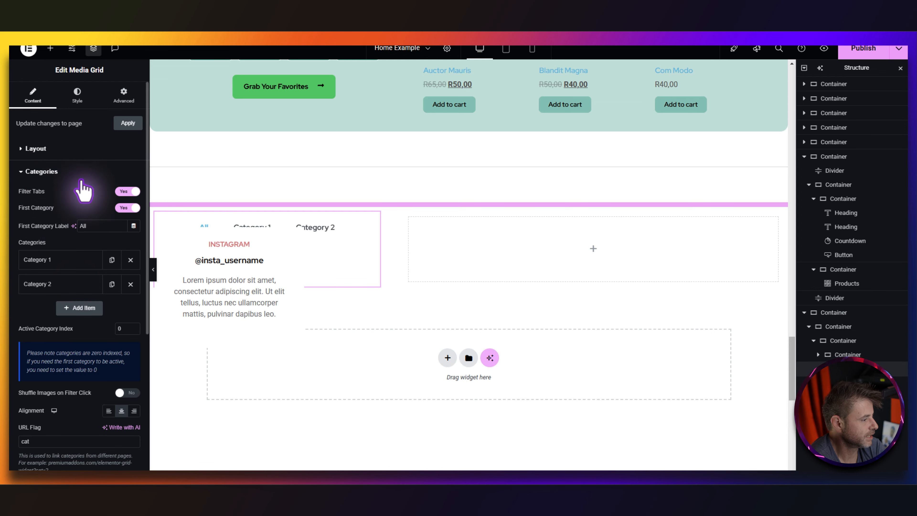
click(125, 192)
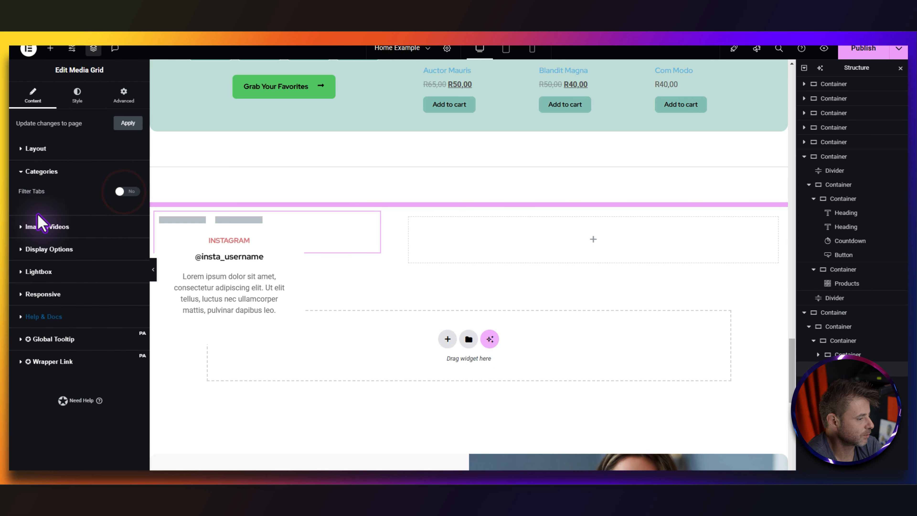
- Remove the second image item from the media grid and use gallery-img-01-sq.jpg as the first item's image
click(51, 224)
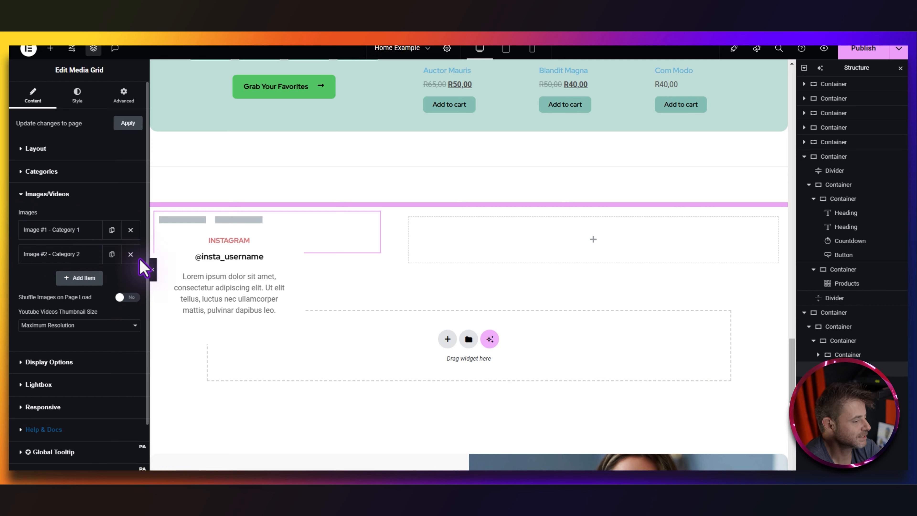
click(131, 254)
click(72, 230)
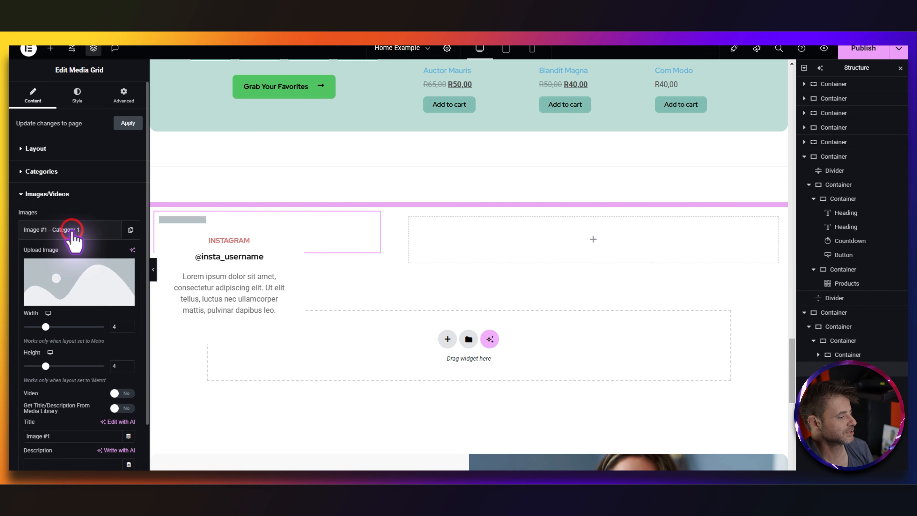
click(71, 284)
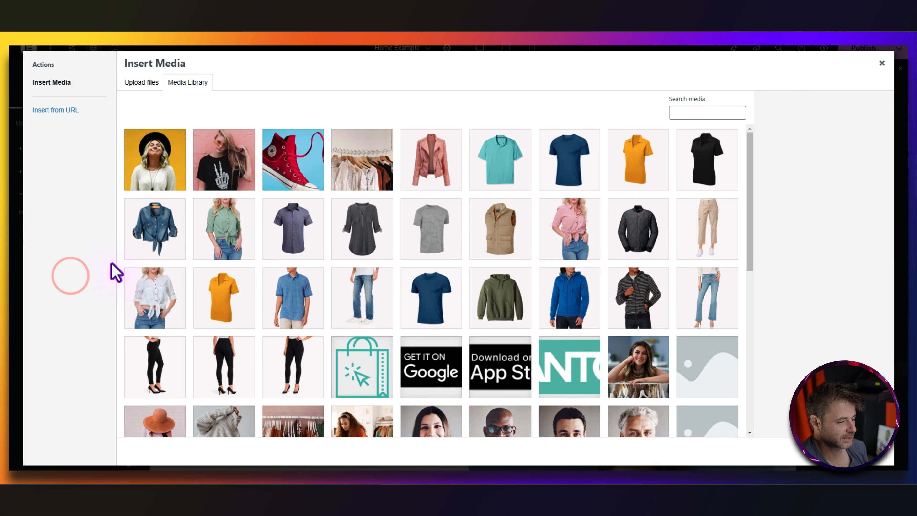
scroll(444, 325, down, 10)
click(432, 367)
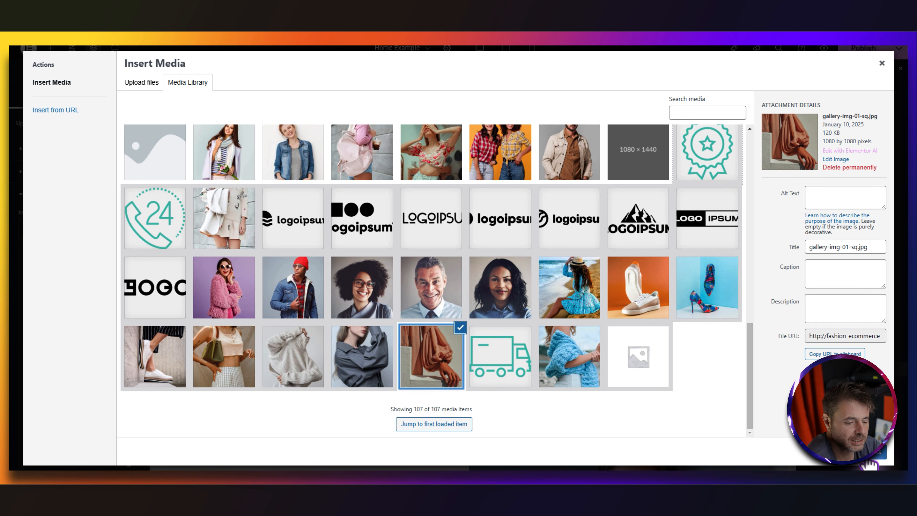
click(868, 459)
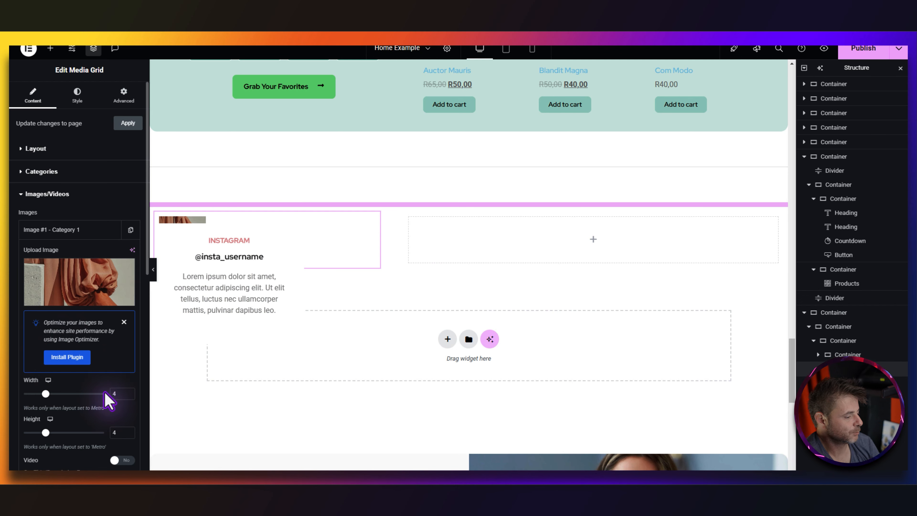
- Set the first grid item's width and height to 2 and collapse its settings
double_click(116, 394)
text(2)
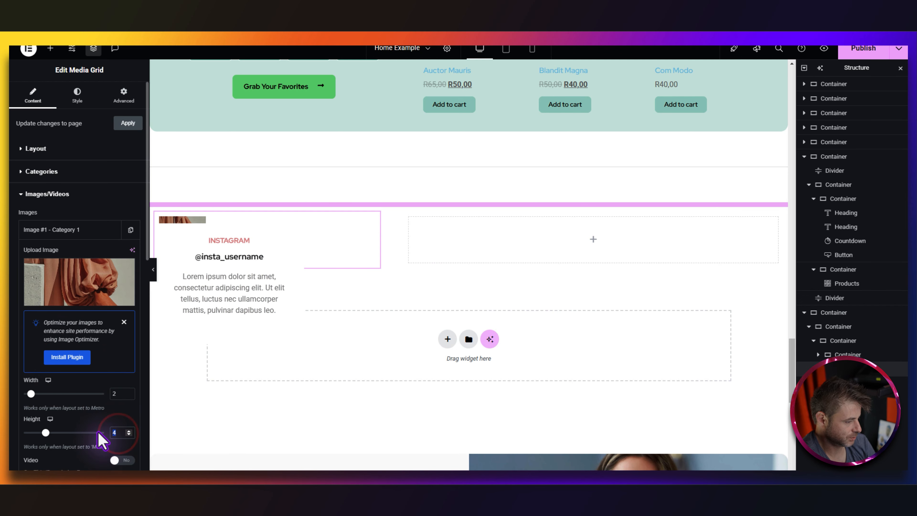
scroll(99, 439, down, 7)
scroll(67, 375, up, 7)
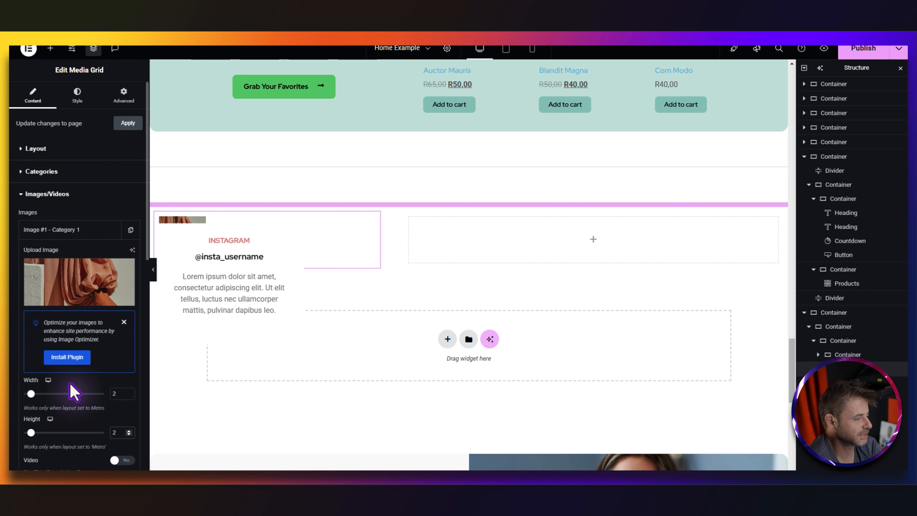
click(76, 222)
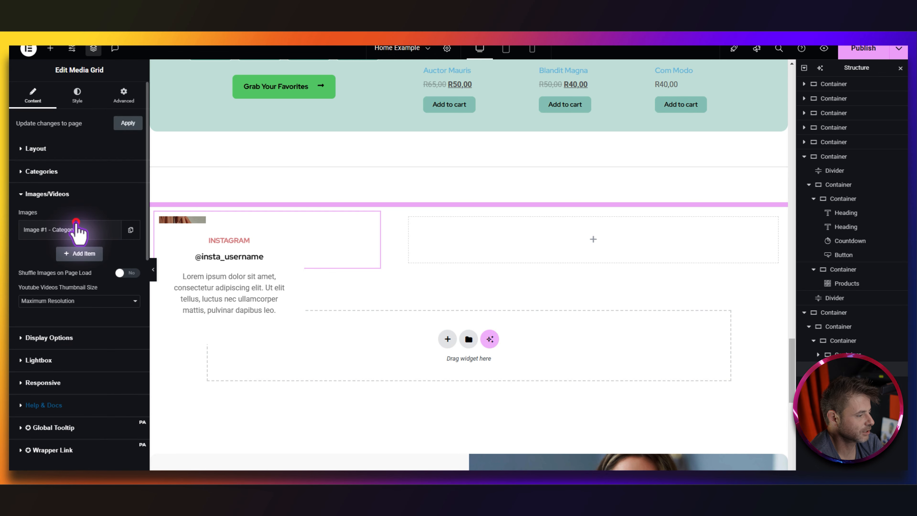
- Duplicate the first grid item and replace the copy's image with gallery-img-02-sq.jpg
click(131, 229)
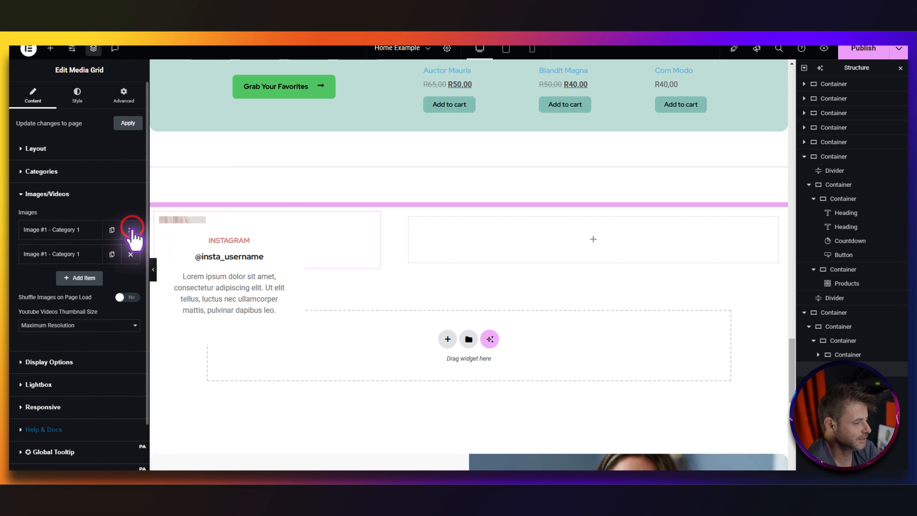
click(48, 255)
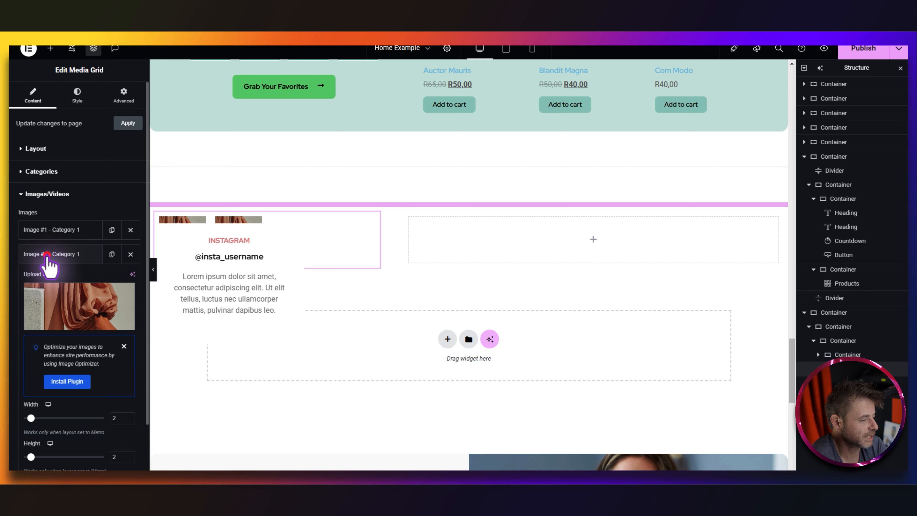
click(71, 296)
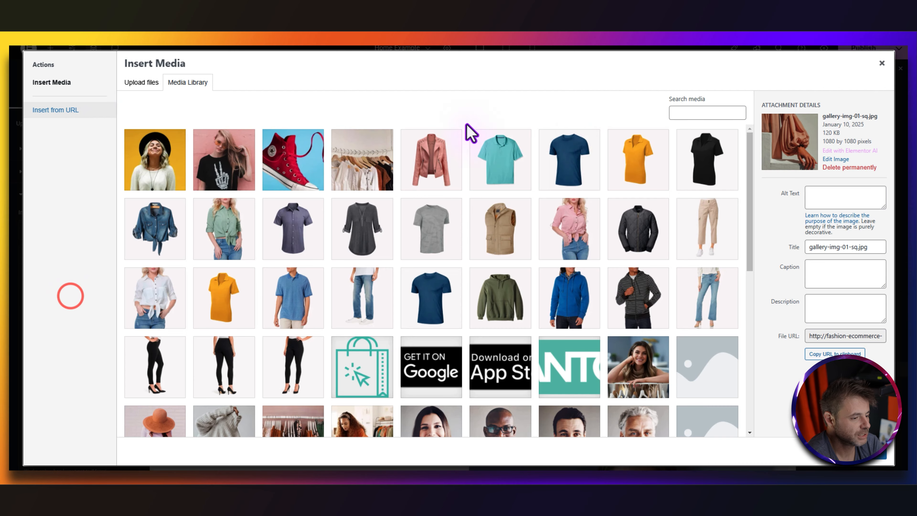
scroll(486, 250, down, 5)
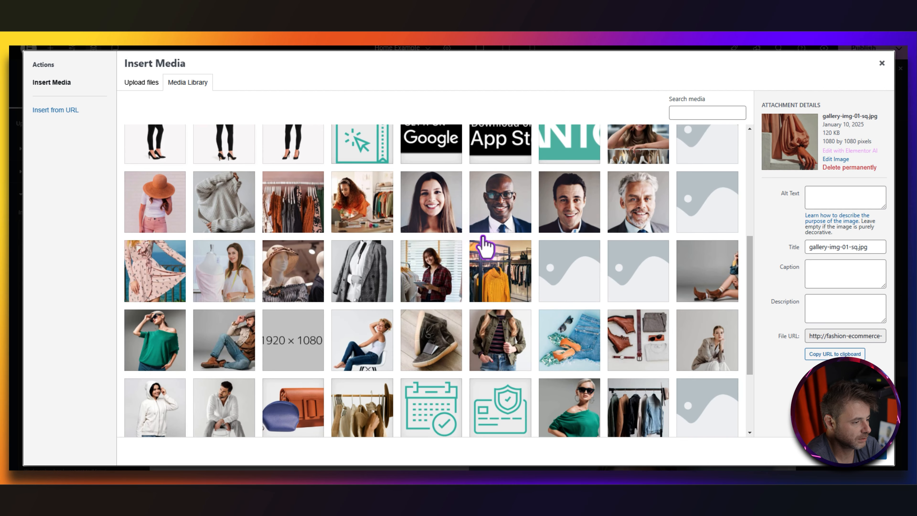
scroll(484, 246, down, 10)
click(364, 354)
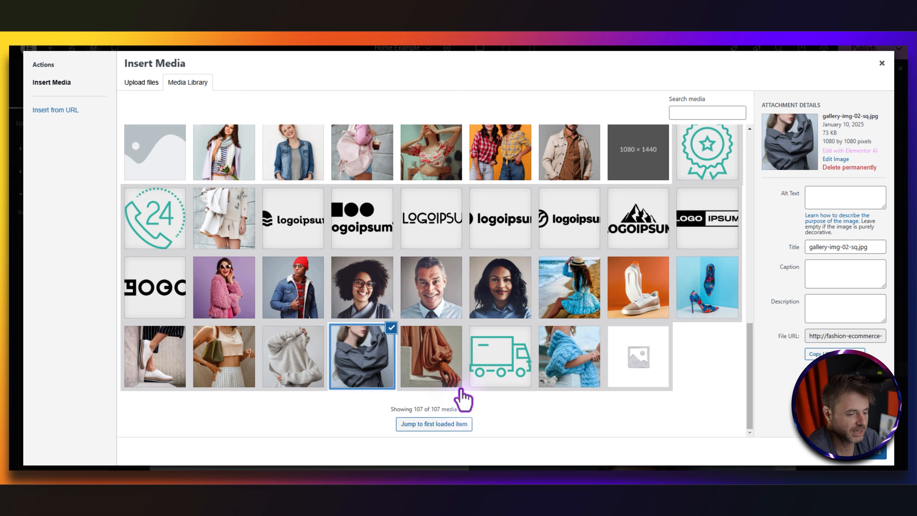
click(870, 455)
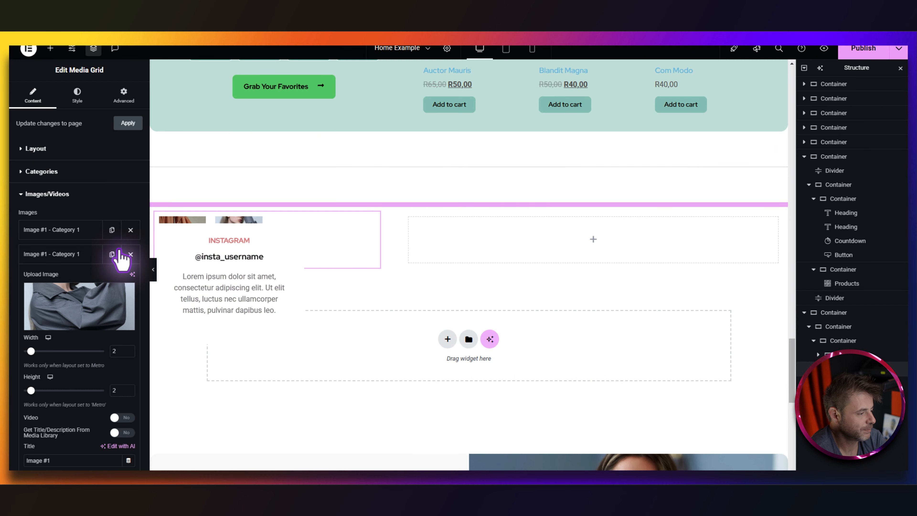
- Duplicate the second grid item and replace the copy's image with gallery-img-03-sq.jpg
click(69, 255)
click(112, 254)
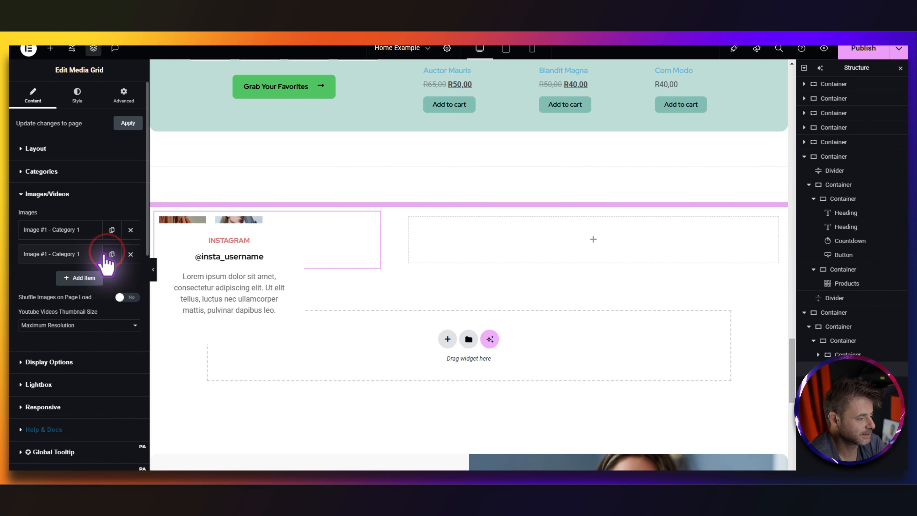
click(64, 278)
click(80, 330)
click(289, 360)
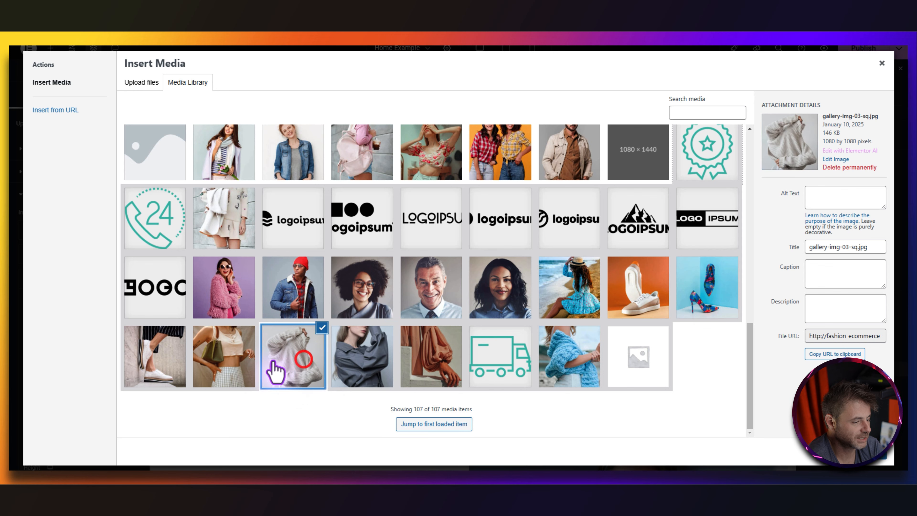
click(871, 453)
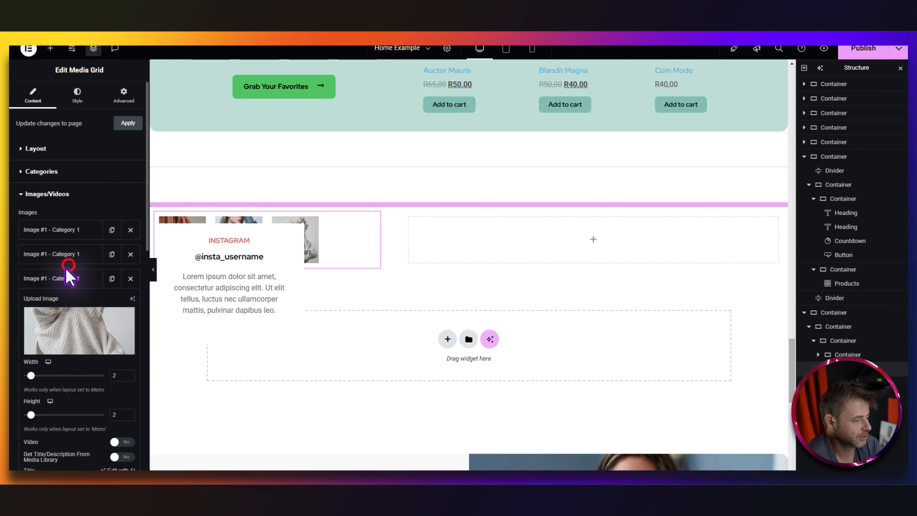
- Duplicate the third grid item, replace the copy's image with gallery-img-04-sq.jpg, and collapse its settings
click(112, 278)
click(63, 302)
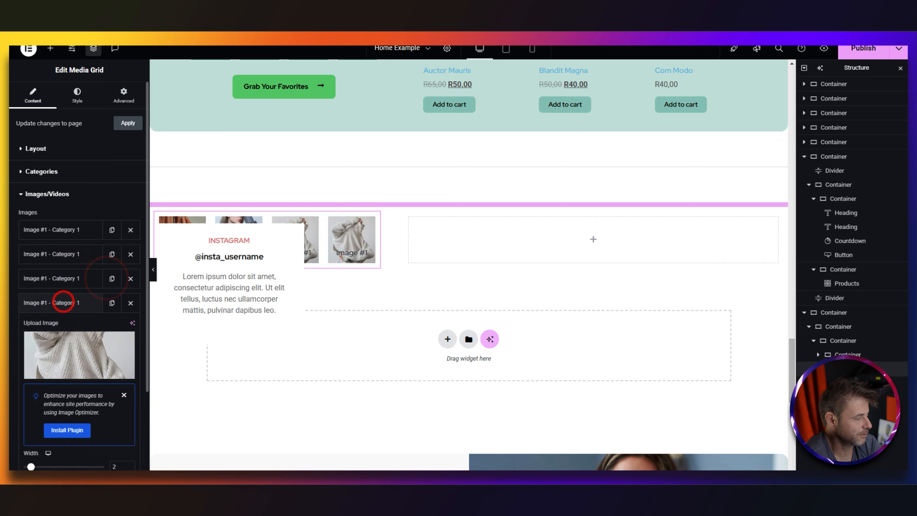
click(91, 346)
click(228, 352)
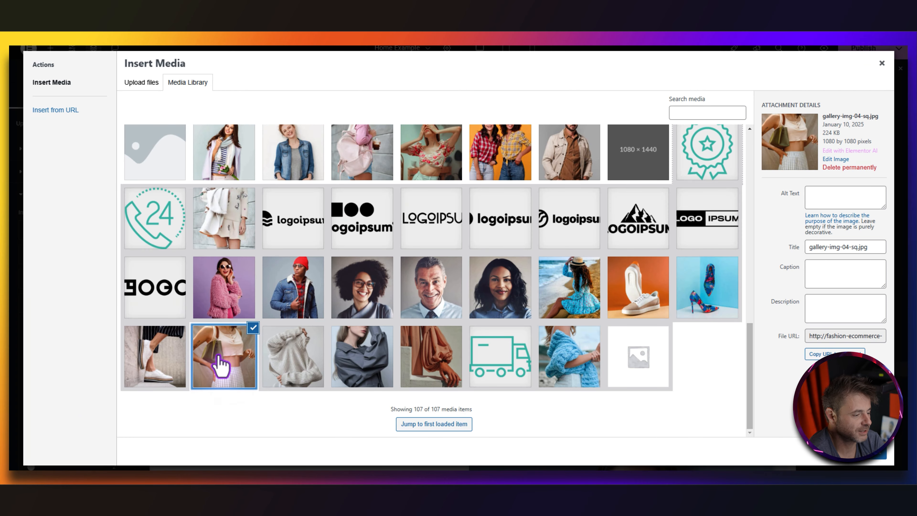
click(871, 451)
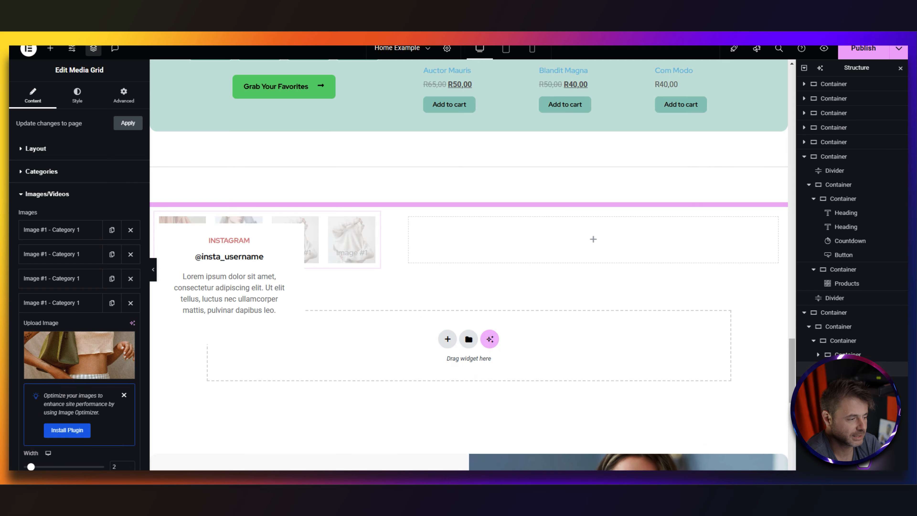
click(55, 304)
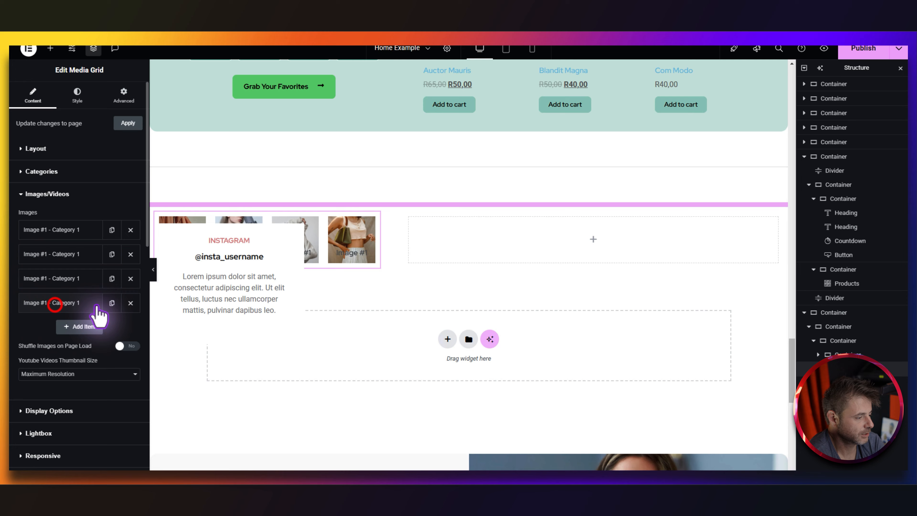
- Duplicate the fourth grid item, replace the copy's image with gallery-img-05-sq.jpg, and collapse its settings
click(111, 302)
click(61, 327)
click(56, 377)
scroll(356, 341, down, 10)
click(428, 421)
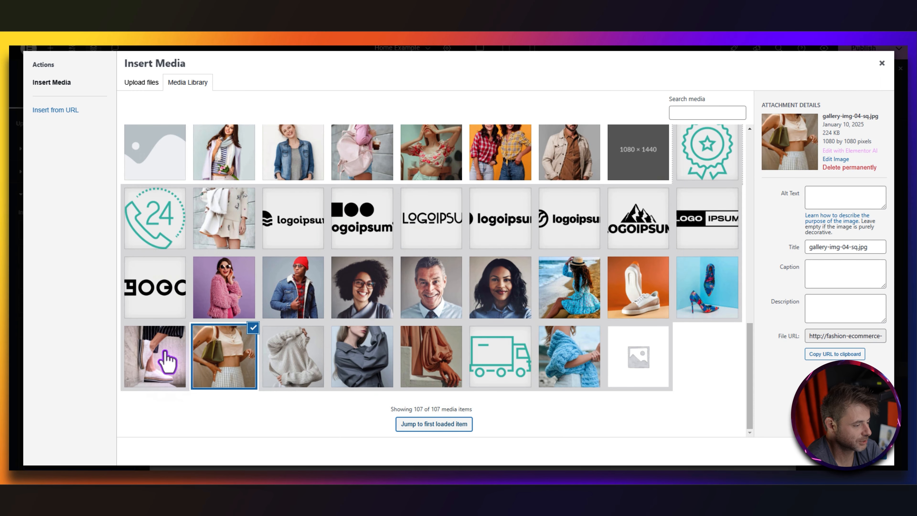
click(156, 354)
click(871, 452)
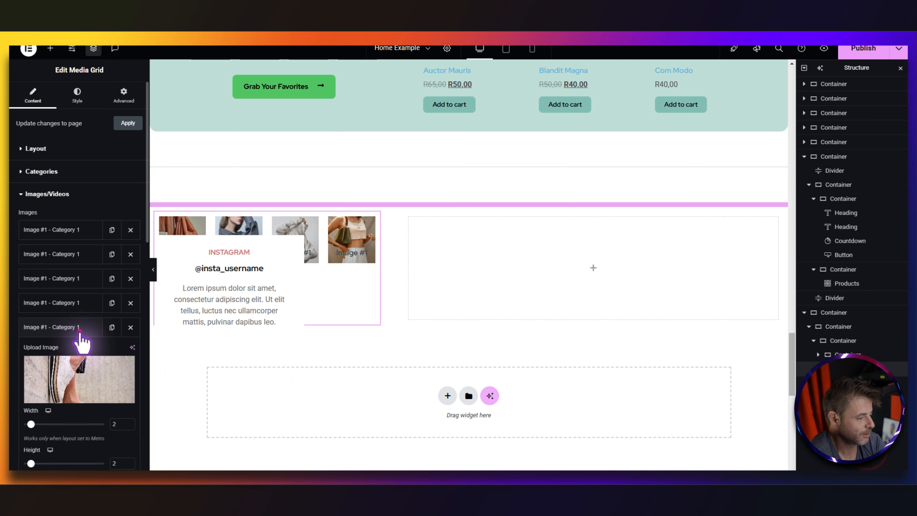
click(78, 329)
- Duplicate the fifth grid item and replace the copy's image with gallery-img-06-sq.jpg
click(108, 328)
click(66, 352)
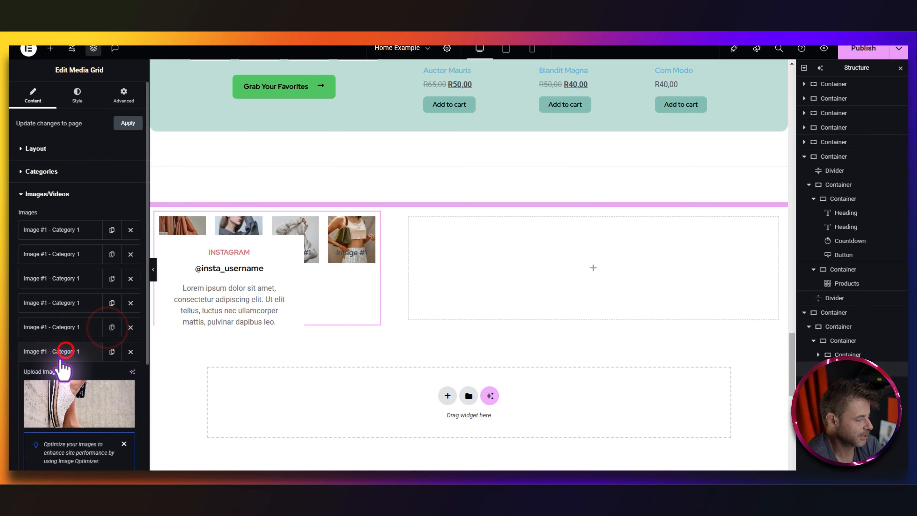
click(82, 401)
scroll(267, 375, down, 10)
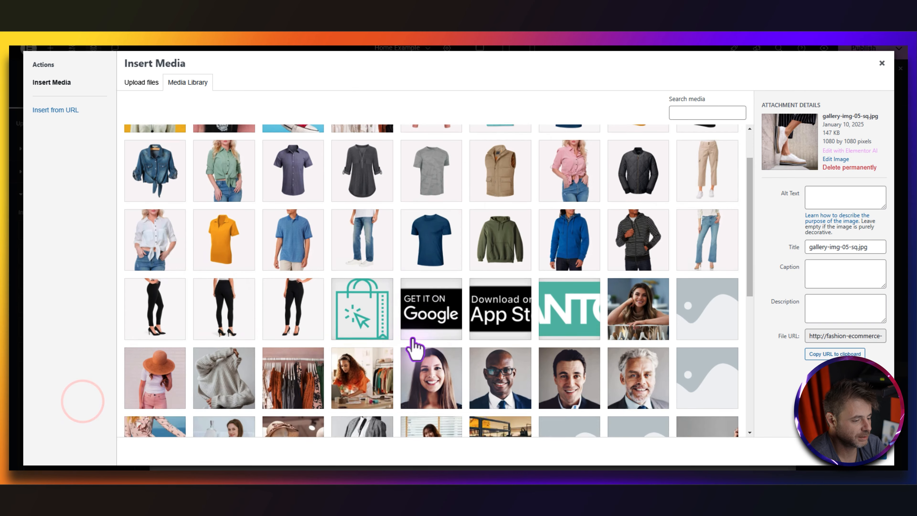
click(431, 424)
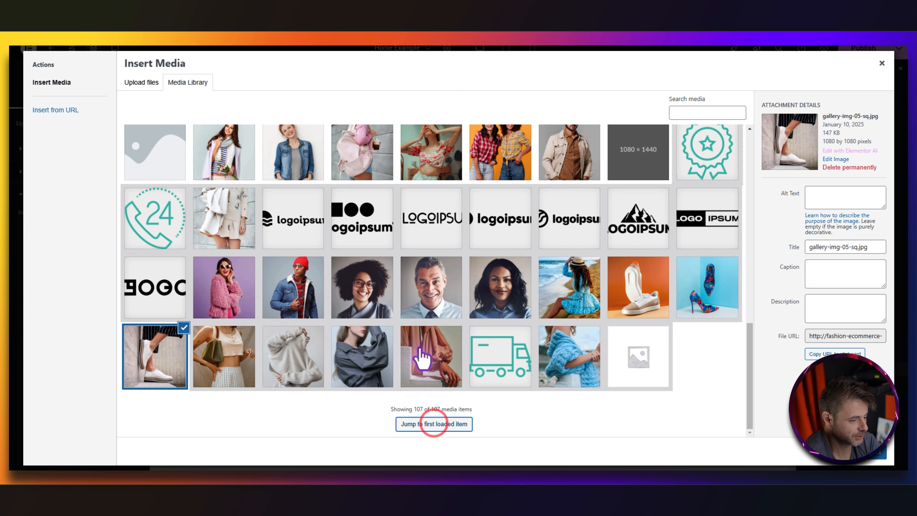
click(713, 278)
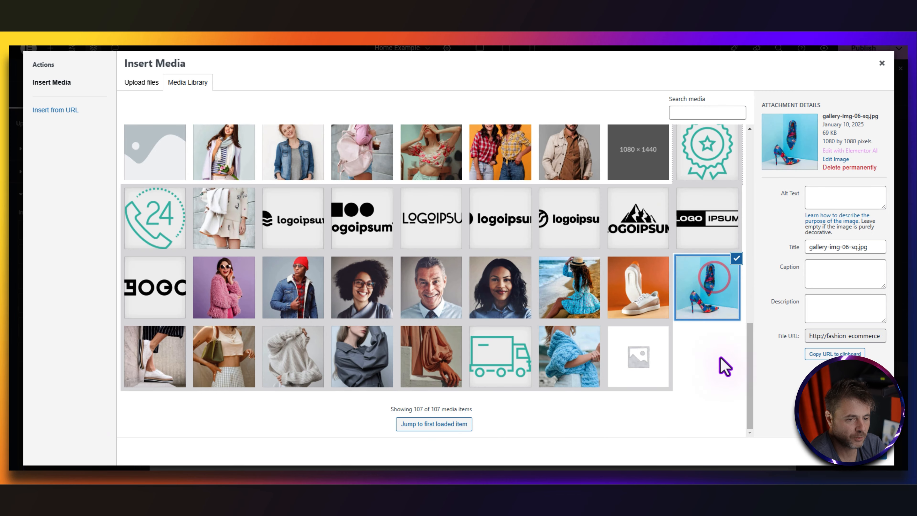
click(869, 452)
- Duplicate the sixth grid item, replace the copy's image with gallery-img-07-sq.jpg, and collapse its settings
click(110, 352)
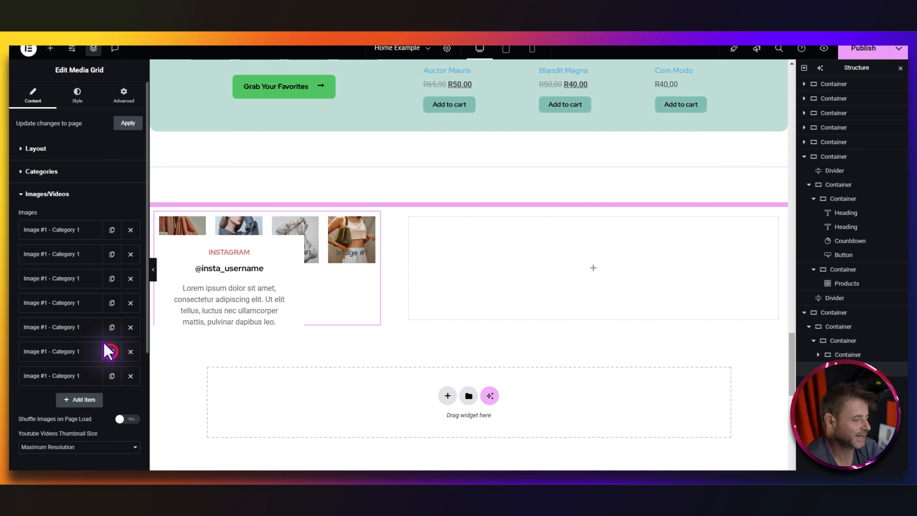
click(68, 375)
click(70, 417)
scroll(289, 323, down, 15)
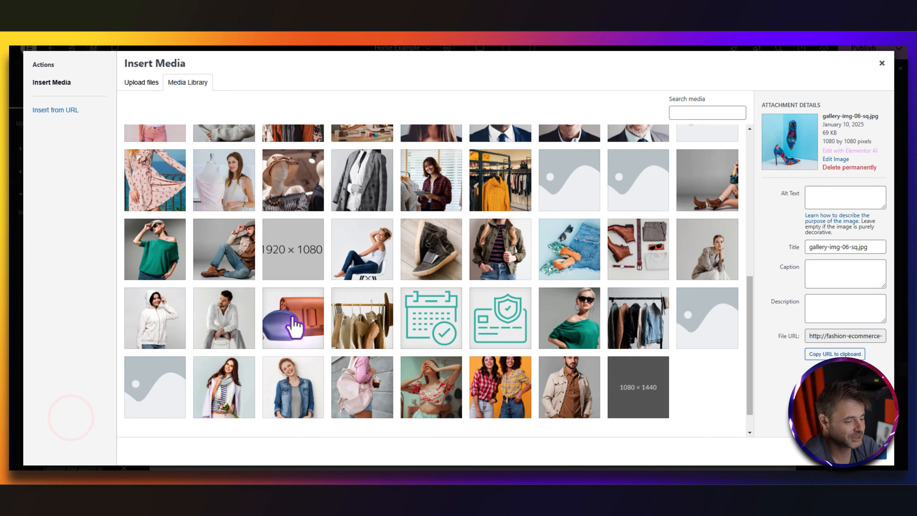
click(435, 423)
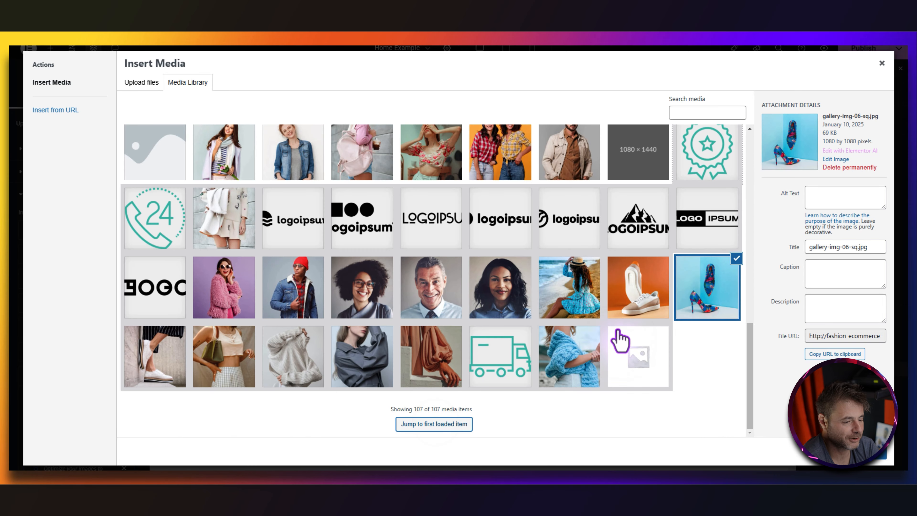
click(639, 309)
click(868, 452)
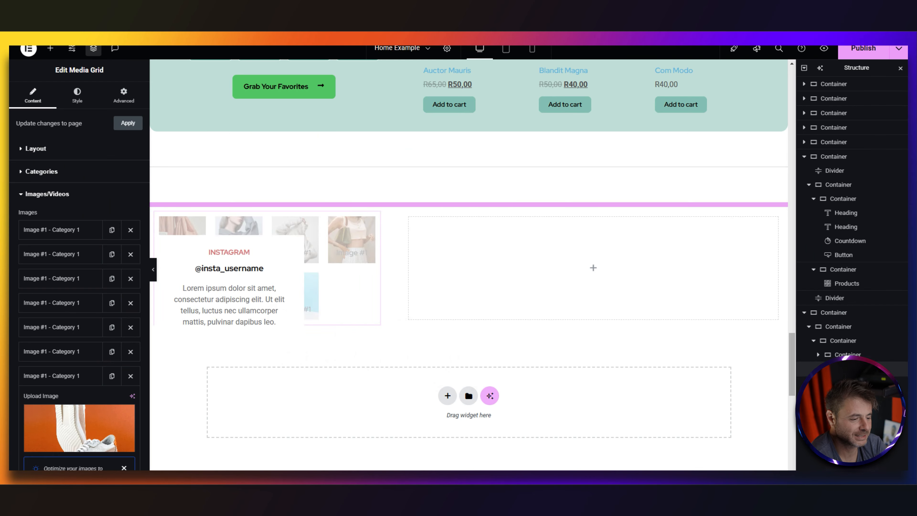
click(72, 372)
- Duplicate the seventh grid item and replace the copy's image with the beach photo of the woman in a blue dress
click(112, 376)
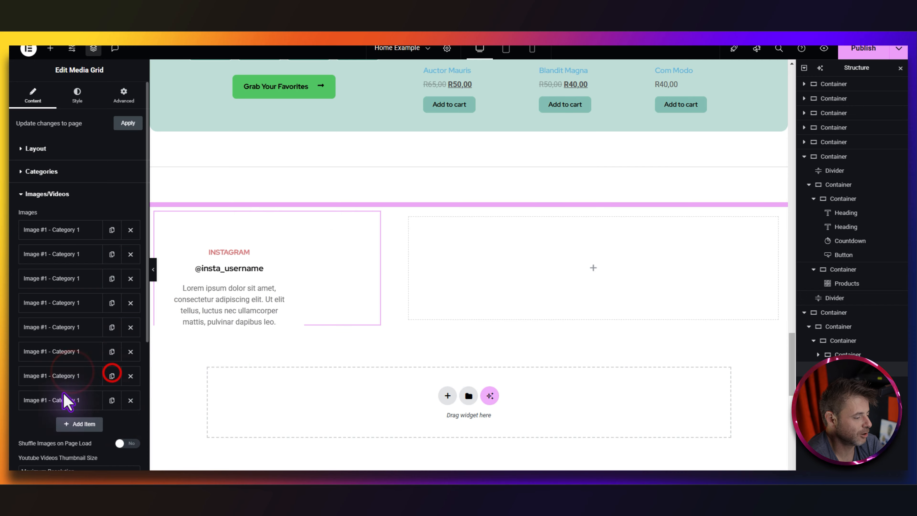
click(75, 439)
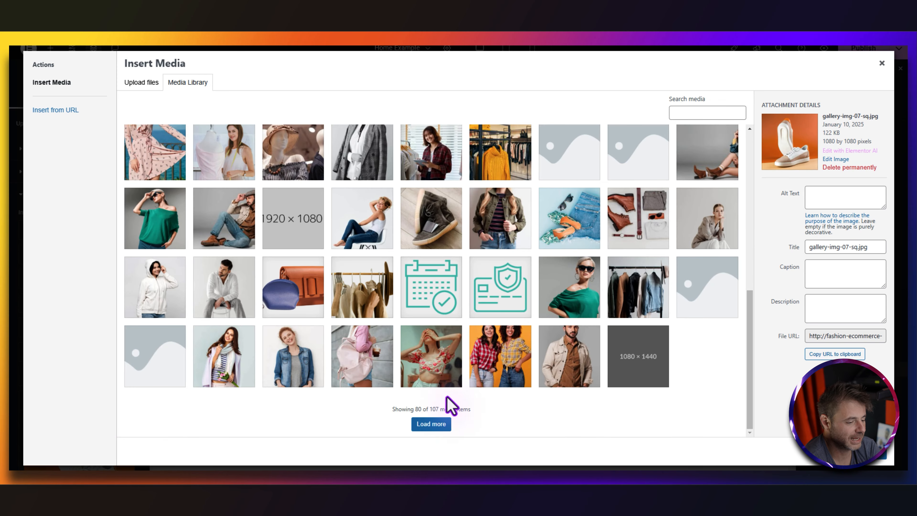
click(433, 427)
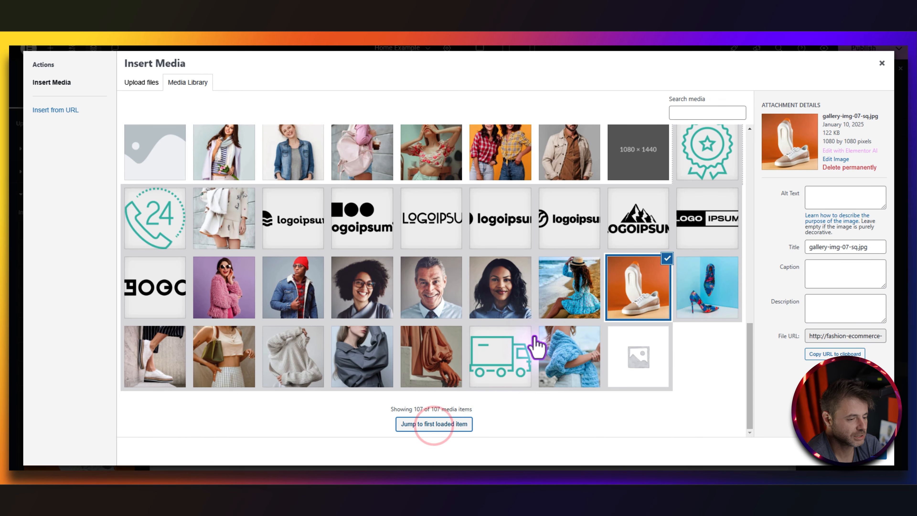
click(578, 283)
click(868, 452)
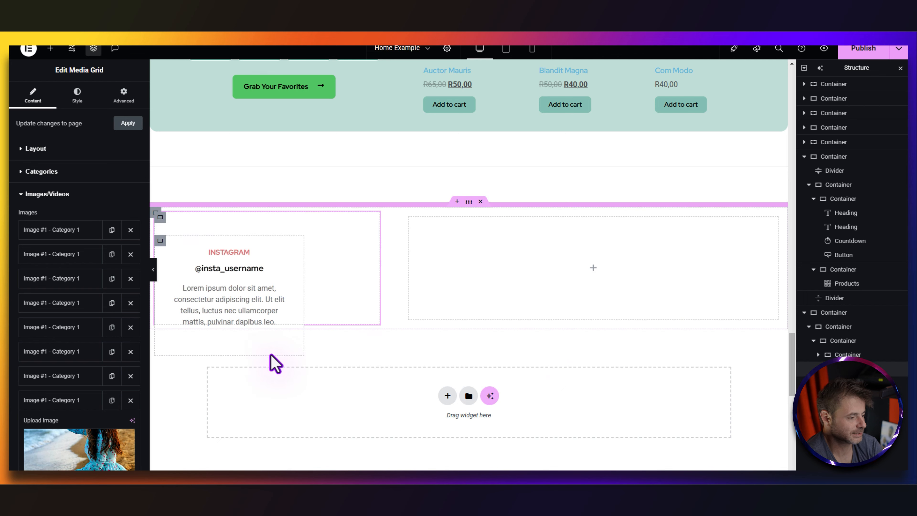
- Set the media grid's image gap to 5 px in its display options
click(76, 194)
click(62, 216)
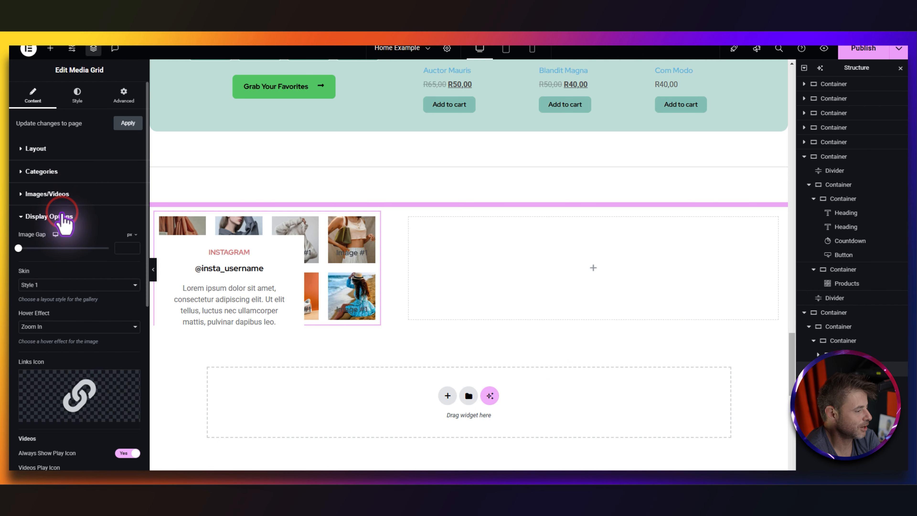
click(121, 248)
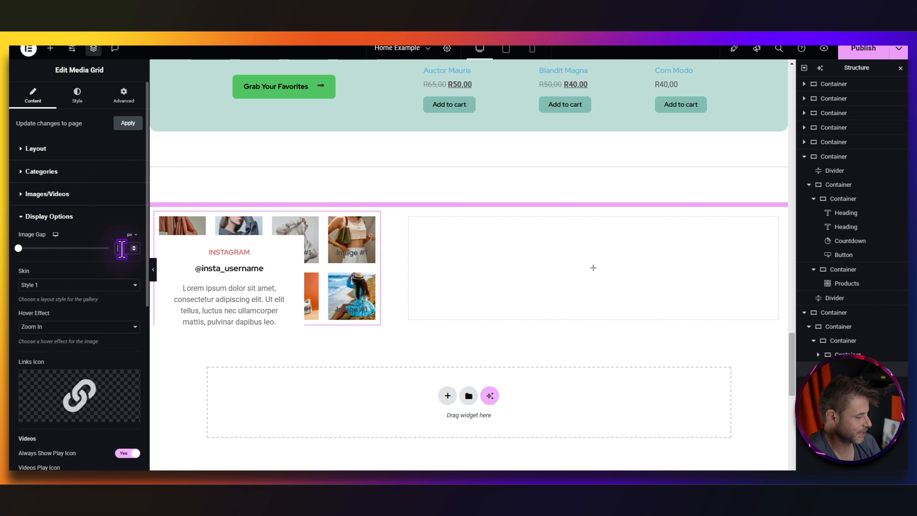
text(5)
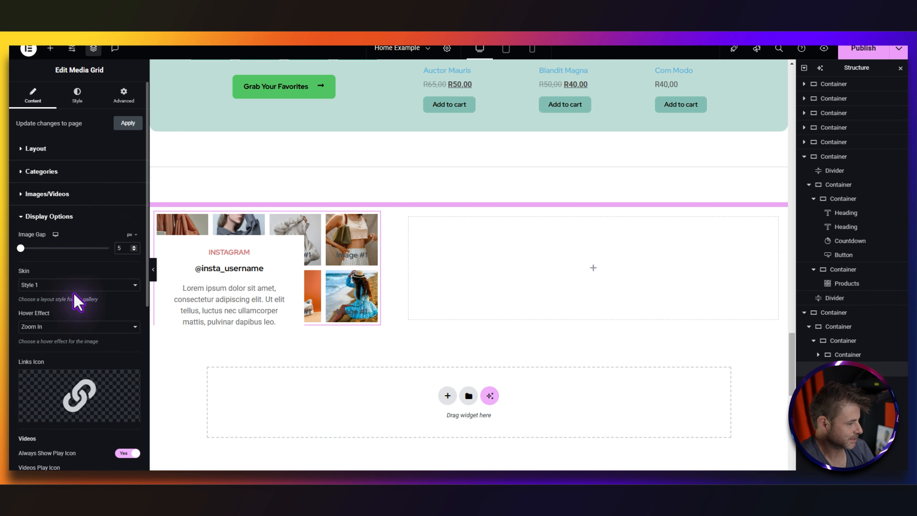
- Set the media grid's hover effect to None and turn off always showing the video play icon
click(62, 327)
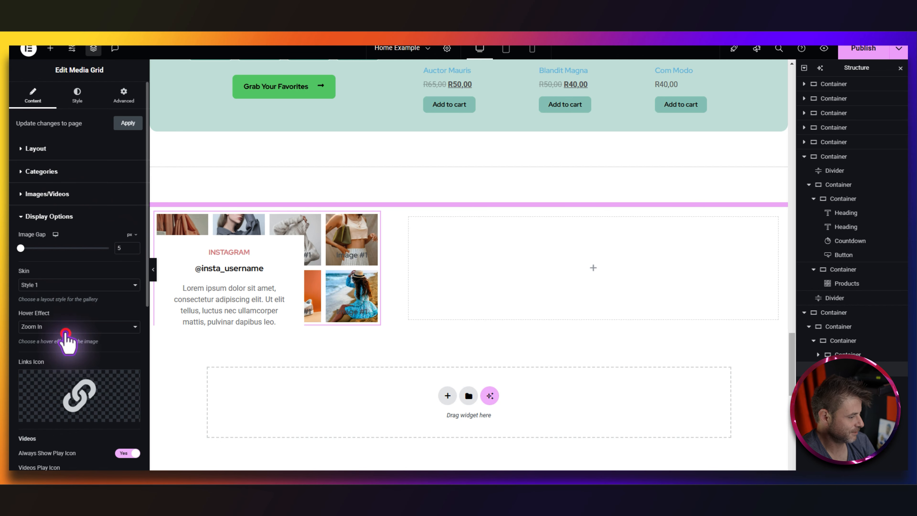
click(61, 341)
scroll(61, 341, down, 4)
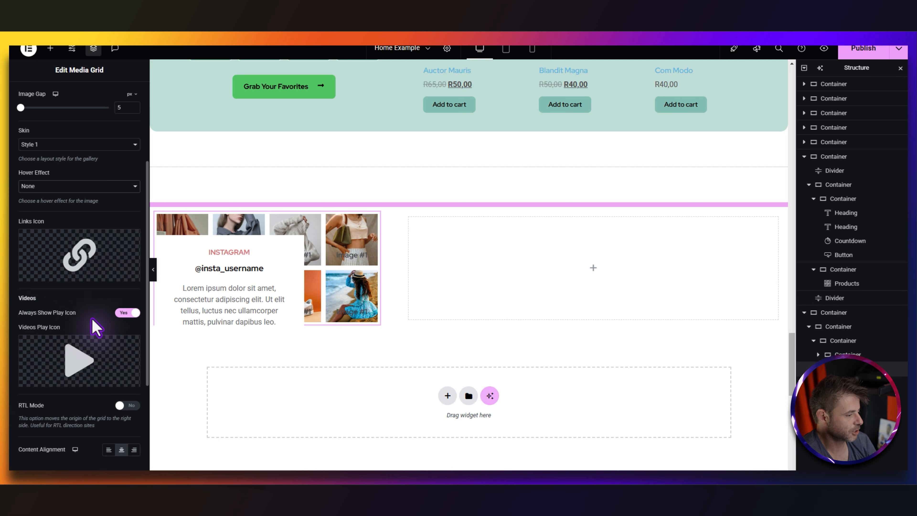
click(127, 312)
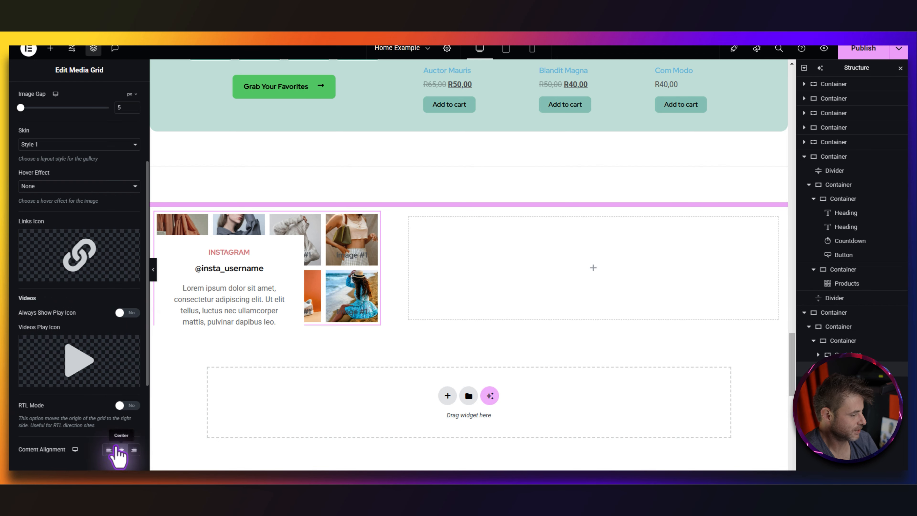
- Turn off the media grid's lightbox and open its responsive settings
scroll(76, 379, down, 5)
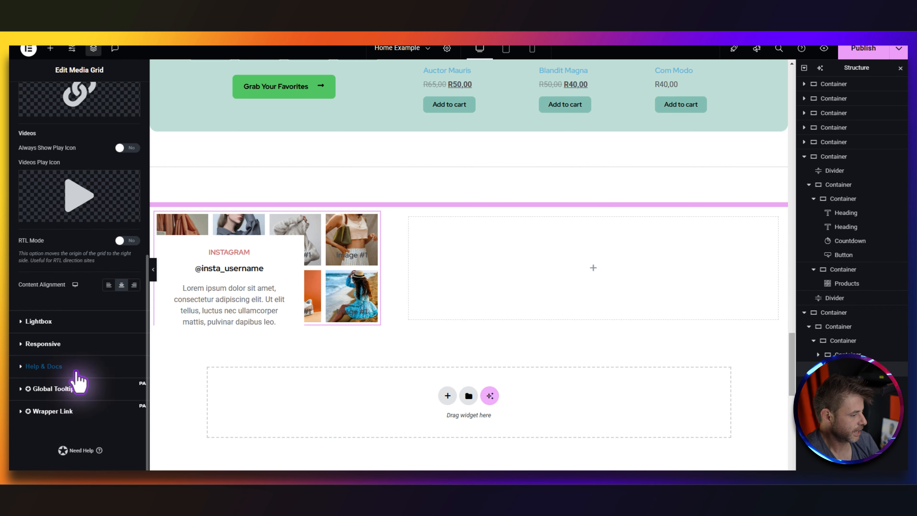
click(50, 322)
click(127, 266)
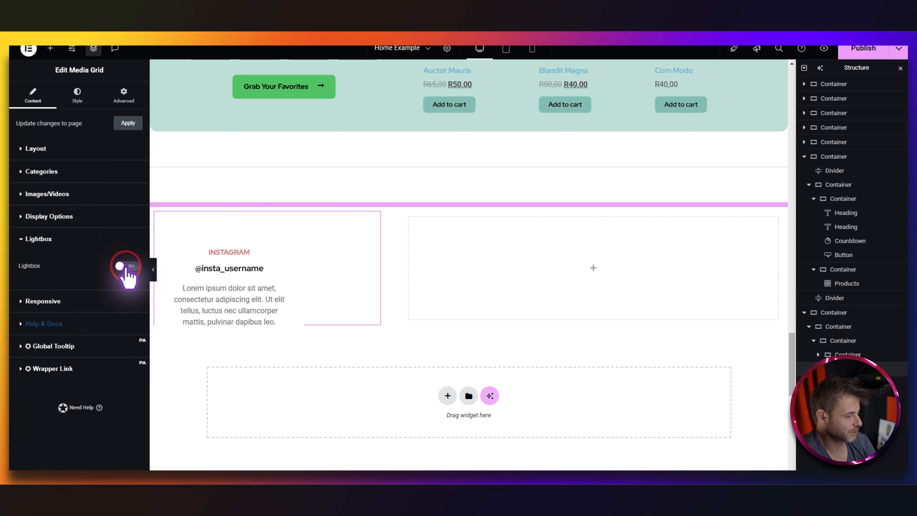
click(72, 300)
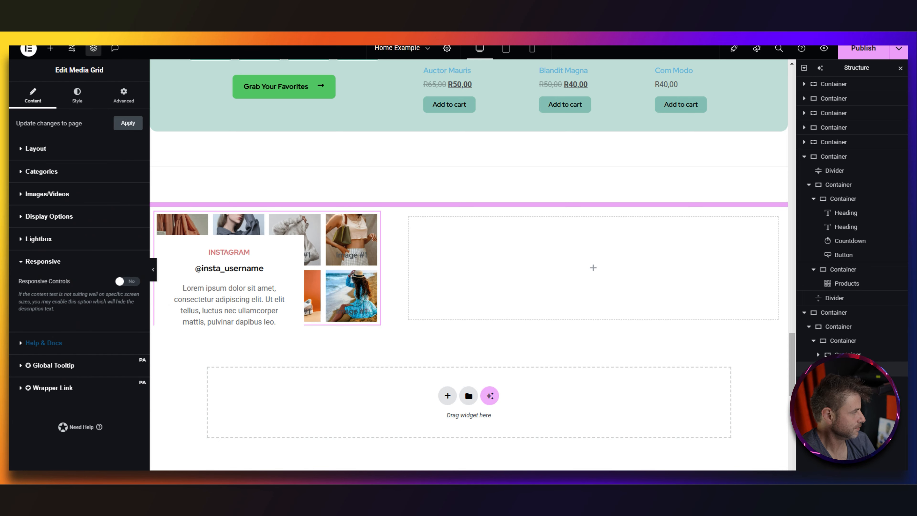
- Round the corners of the media grid's images with a border radius and check the title and description styling
click(81, 102)
click(124, 220)
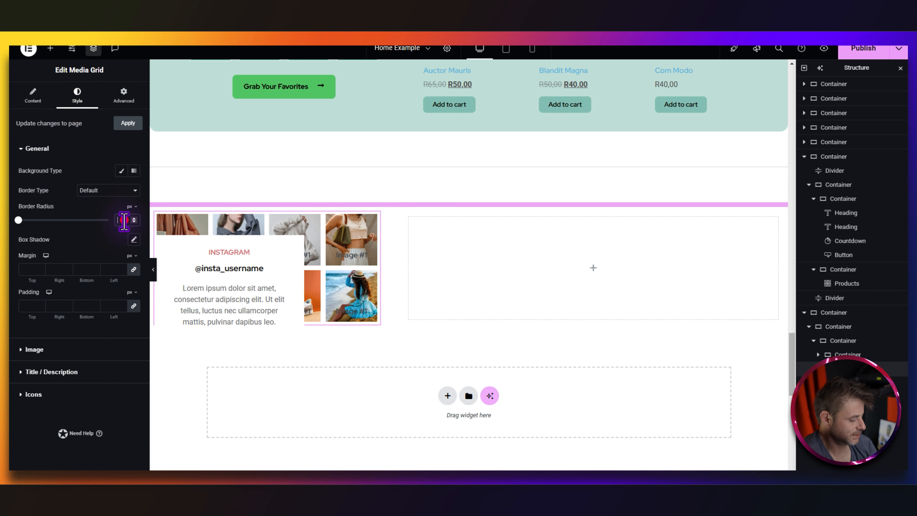
click(51, 349)
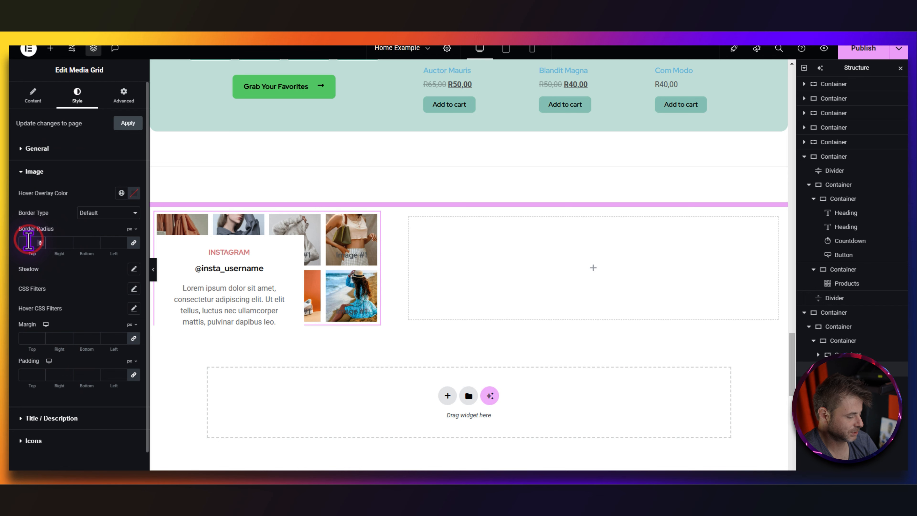
click(39, 418)
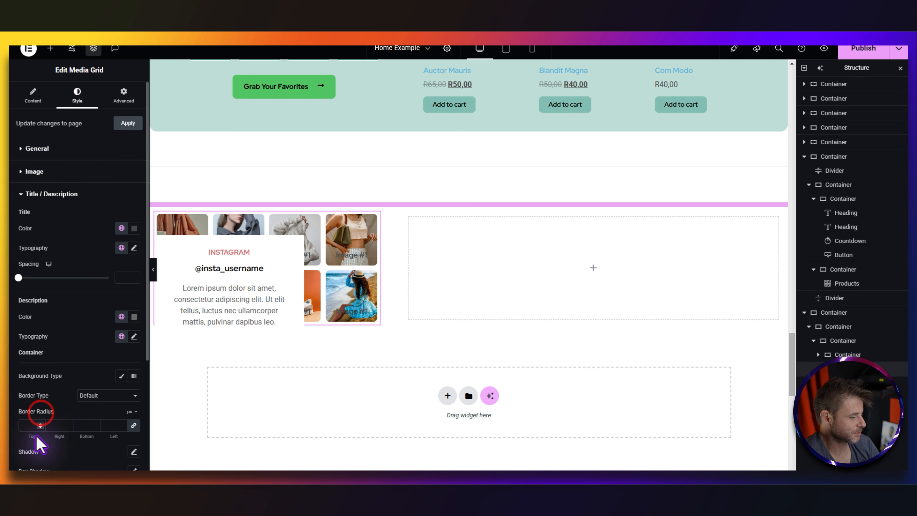
scroll(105, 408, down, 5)
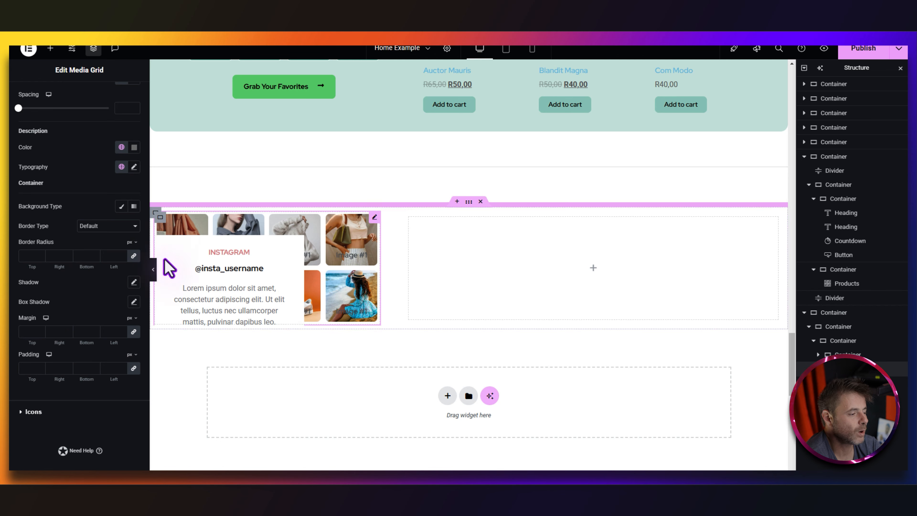
- Set the Instagram text card's border radius to 16 px on all corners and open its advanced layout settings
click(161, 240)
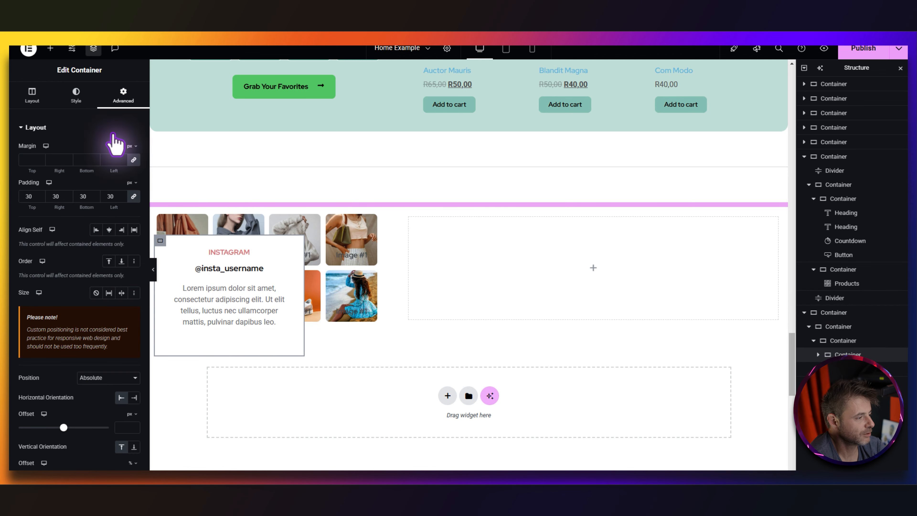
click(73, 96)
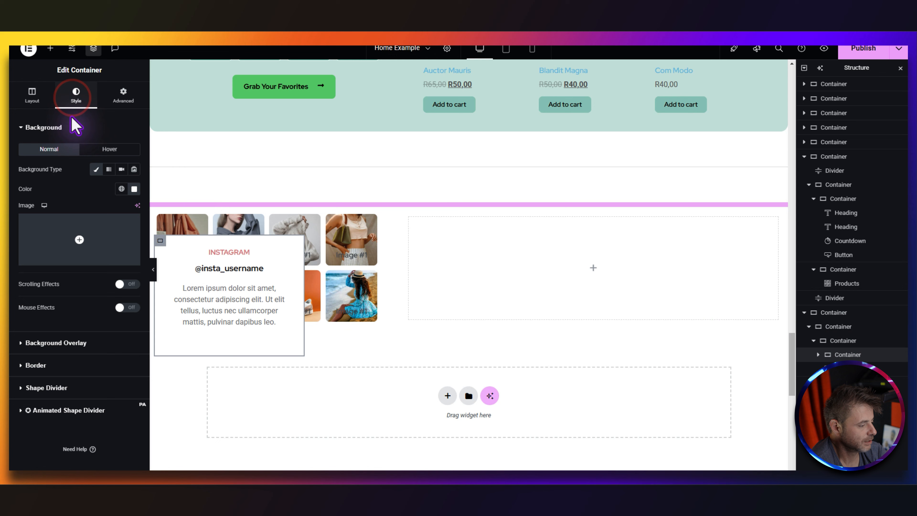
click(55, 365)
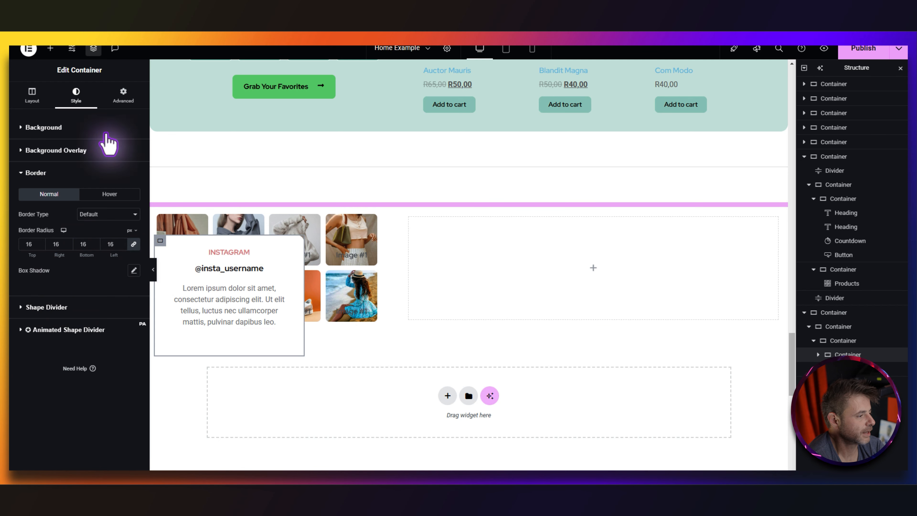
click(124, 94)
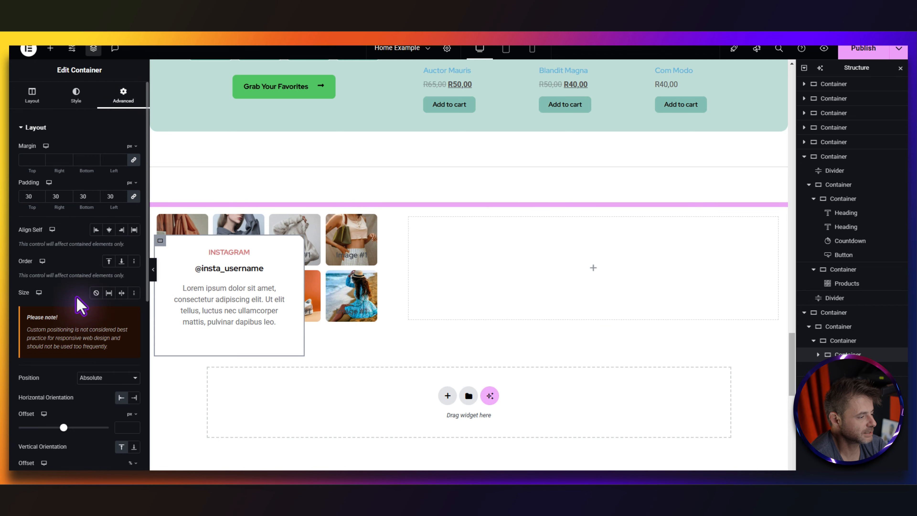
- Center the Instagram text card's self-alignment within its parent container
click(108, 230)
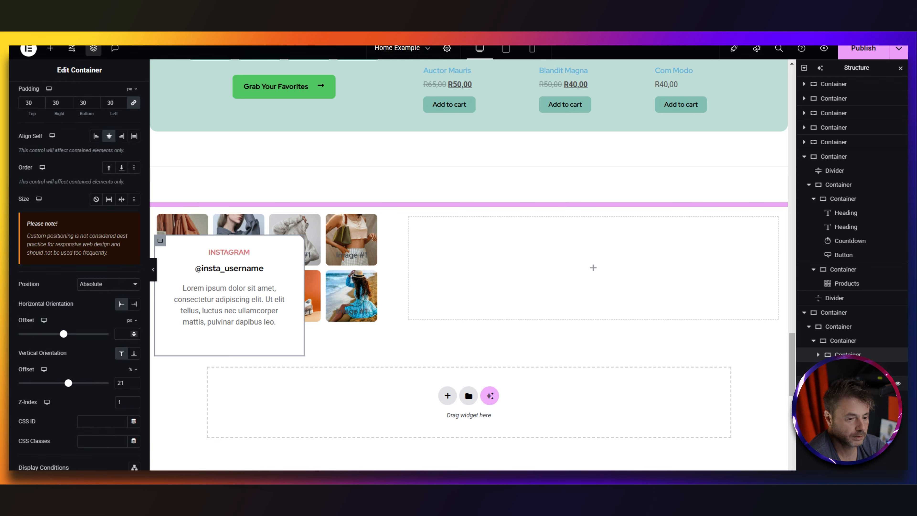
- Set the empty right column container's width to 40% and its padding to 0 on all sides
click(843, 383)
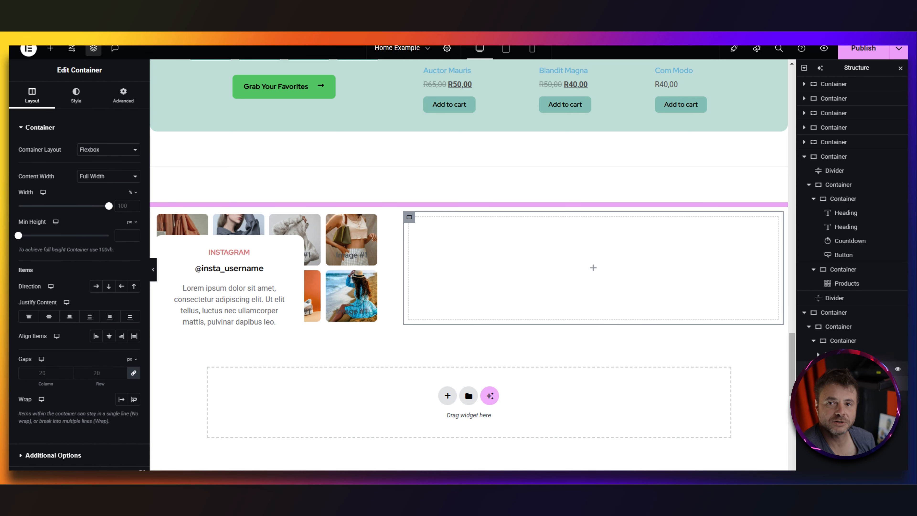
click(119, 205)
text(40)
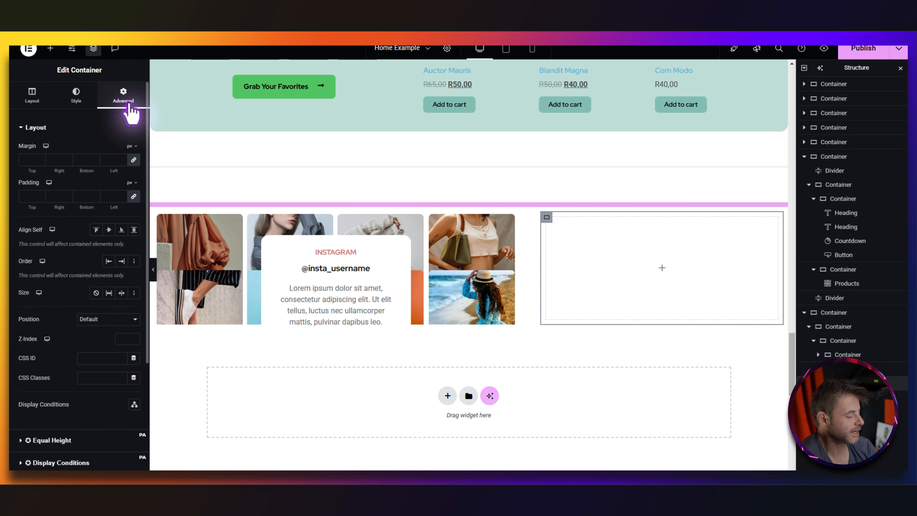
click(133, 196)
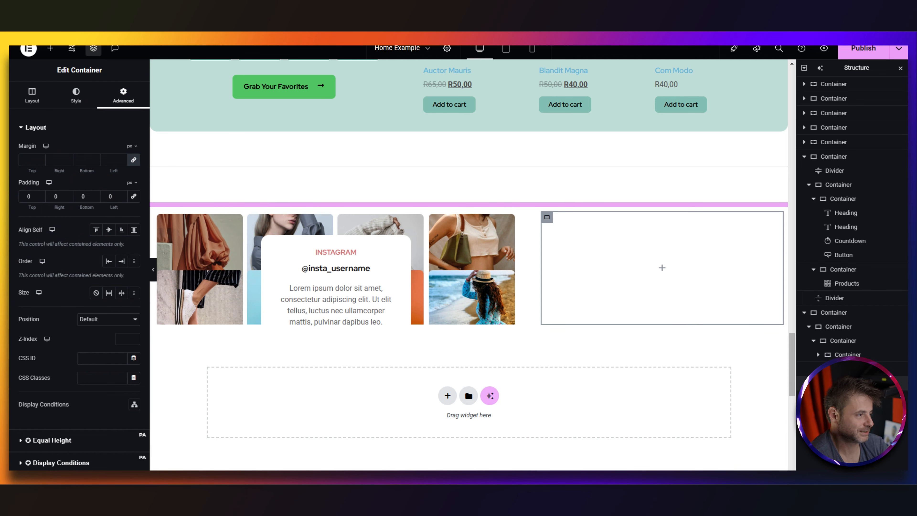
- Add a Reviews widget to the right column and hide its navigation arrows
click(50, 48)
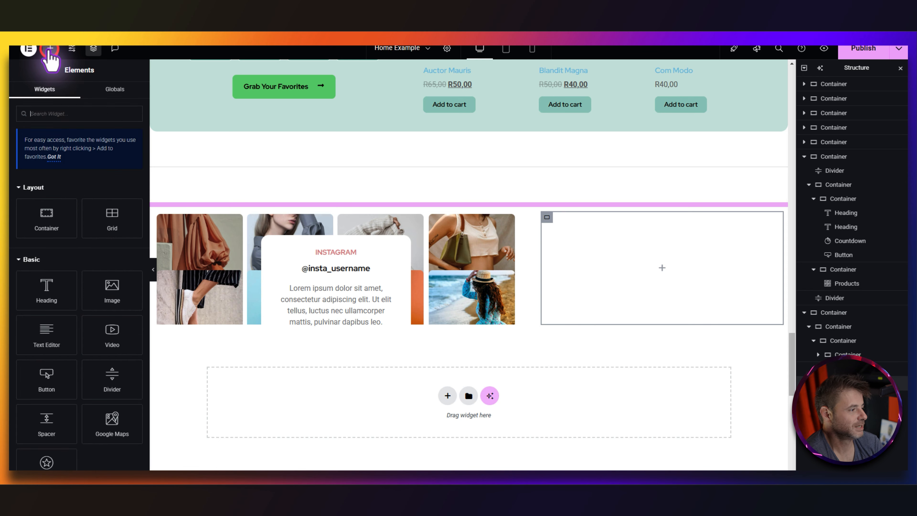
text(revi)
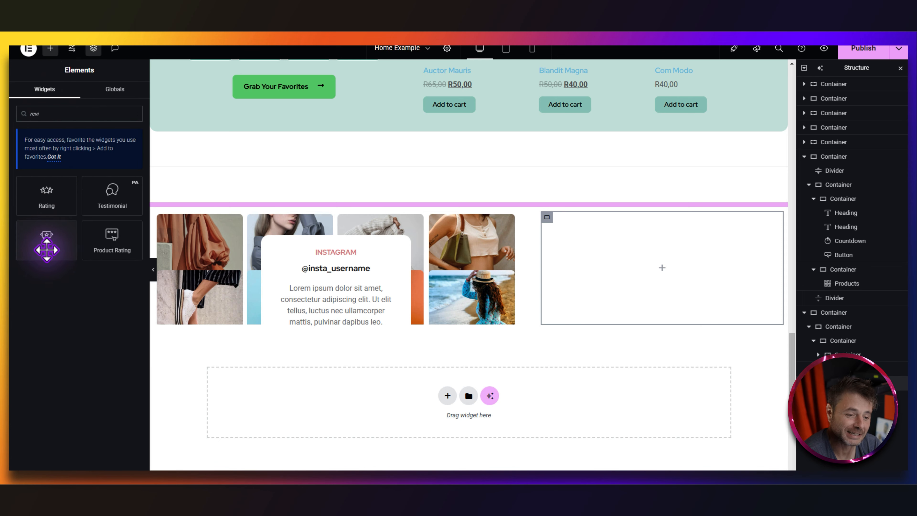
drag(47, 249, 608, 282)
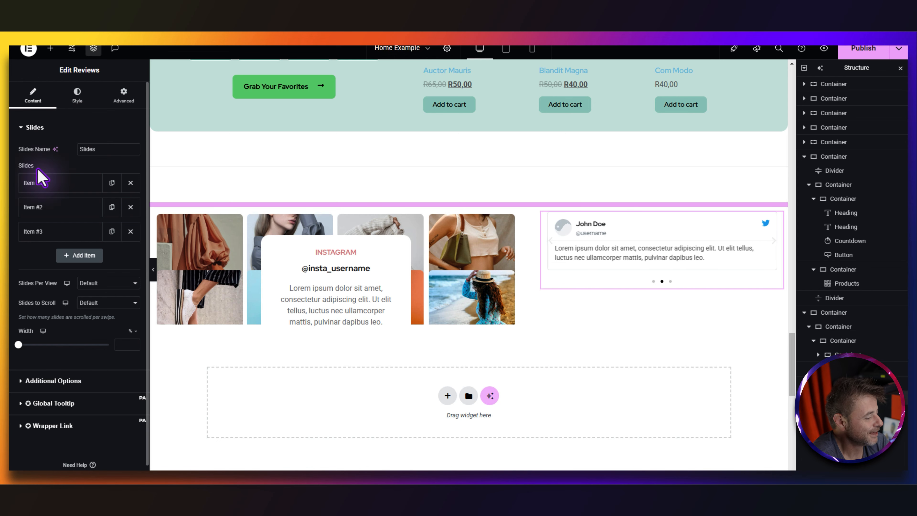
click(54, 380)
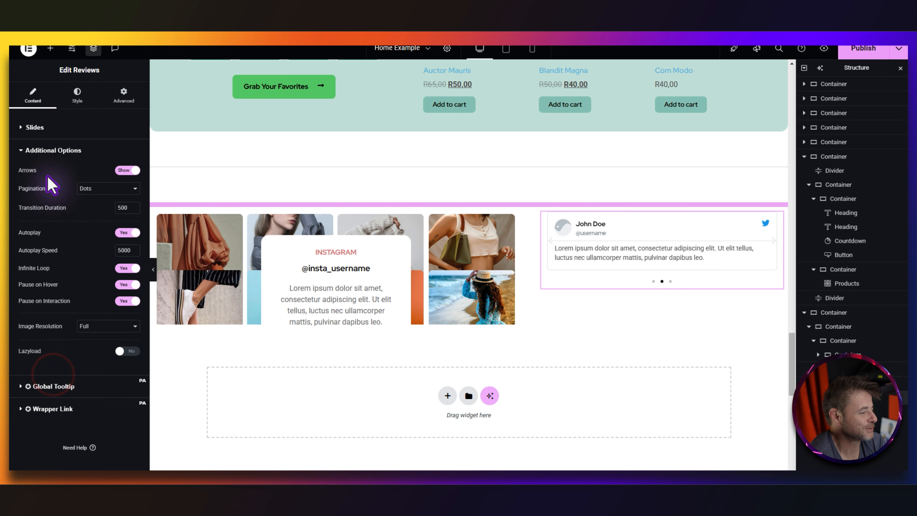
click(126, 170)
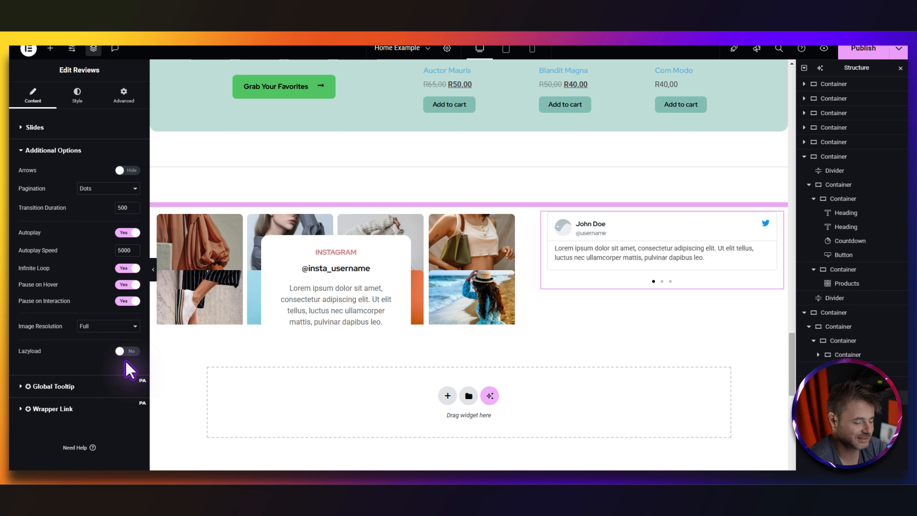
- Set the review slides' space between to 30 and their background color to light grey #F7F7F7
click(84, 102)
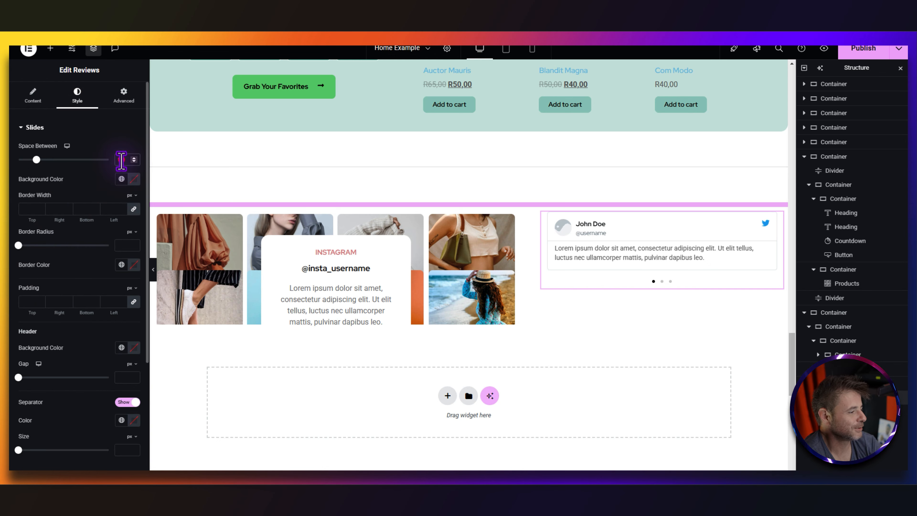
text(30)
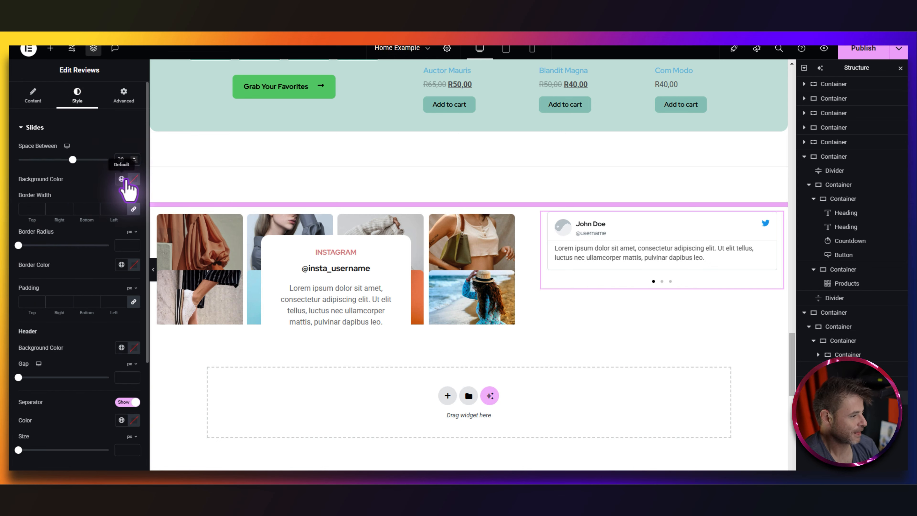
click(135, 180)
drag(92, 222, 78, 222)
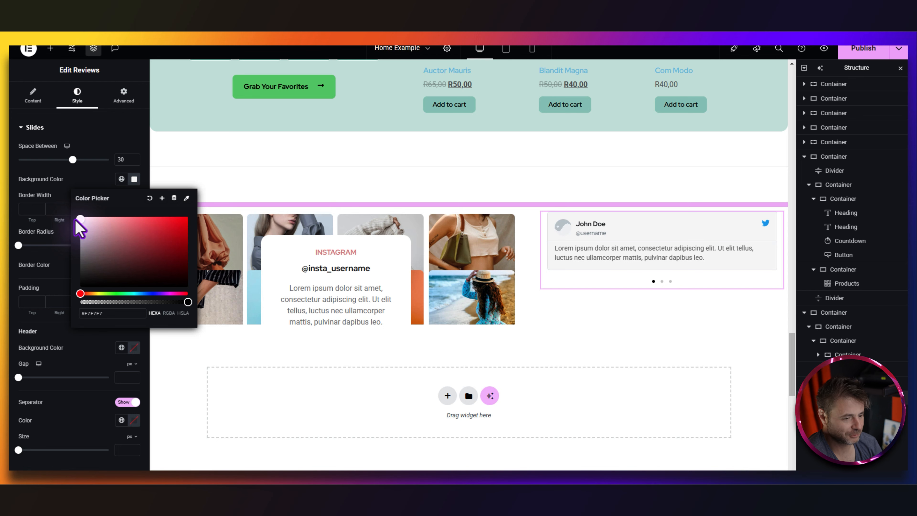
- Give the review slides a border width of 0, a border radius of 16 px and padding of 30 px on all sides
click(88, 145)
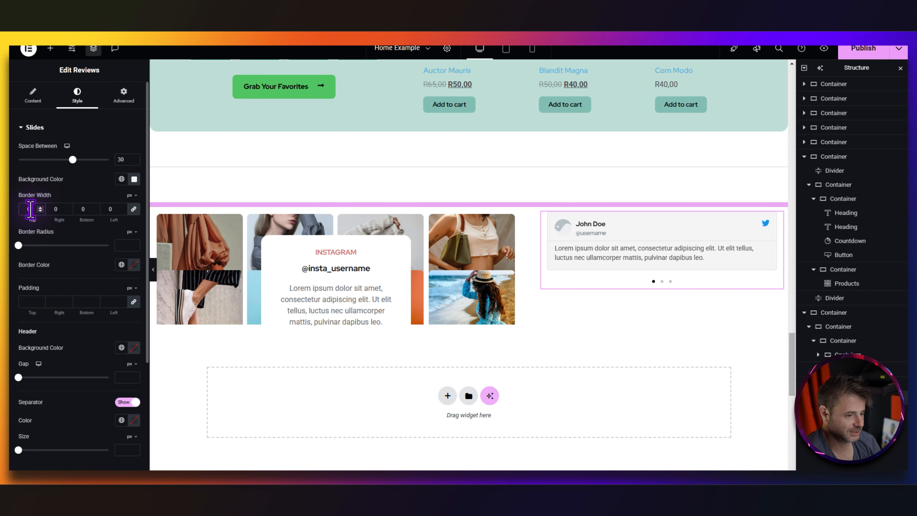
click(123, 243)
text(16)
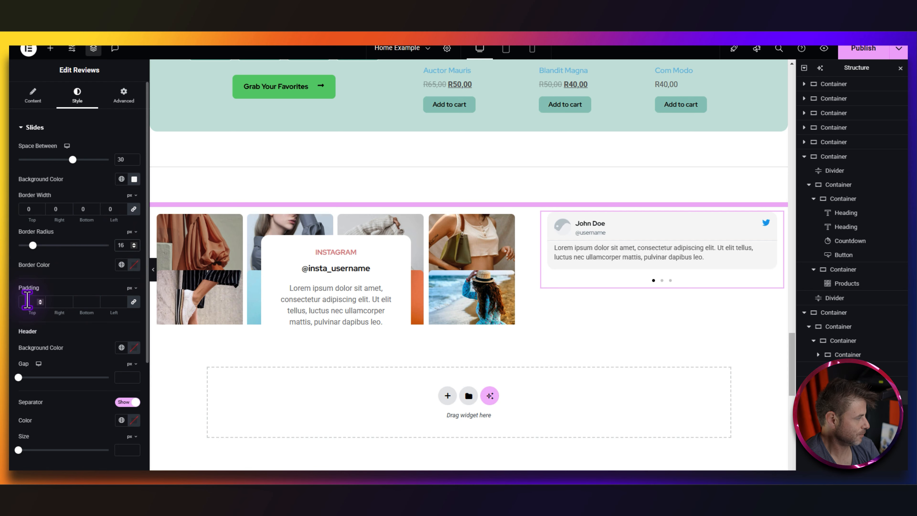
click(27, 300)
text(30)
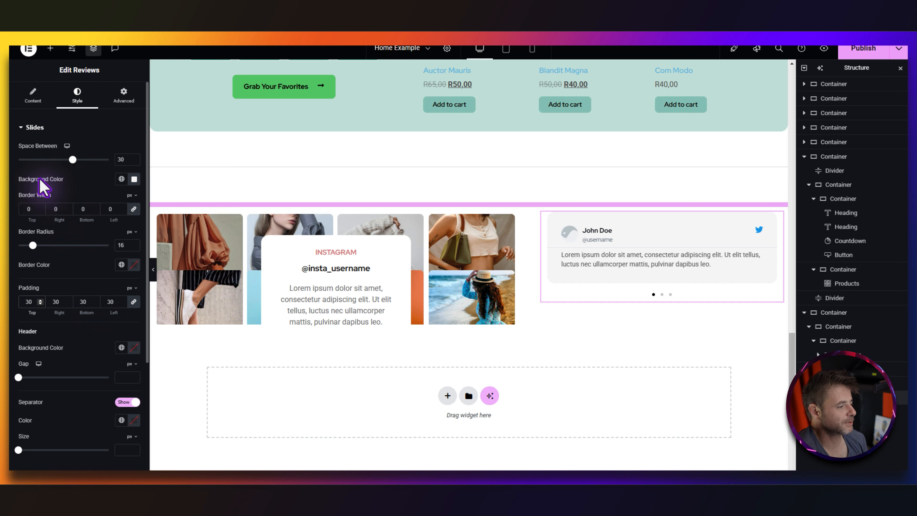
- Copy the review slides' background color and apply it to the review header's background
click(134, 178)
key(ctrl+c)
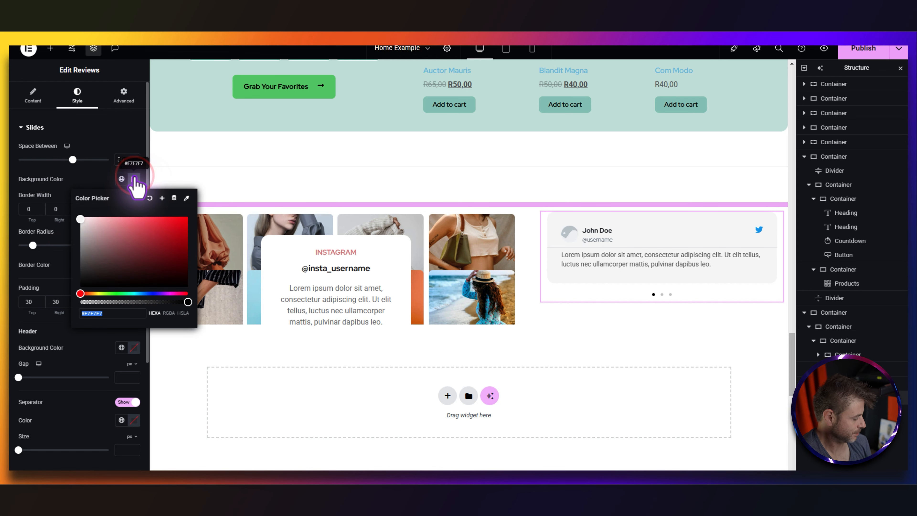
click(135, 178)
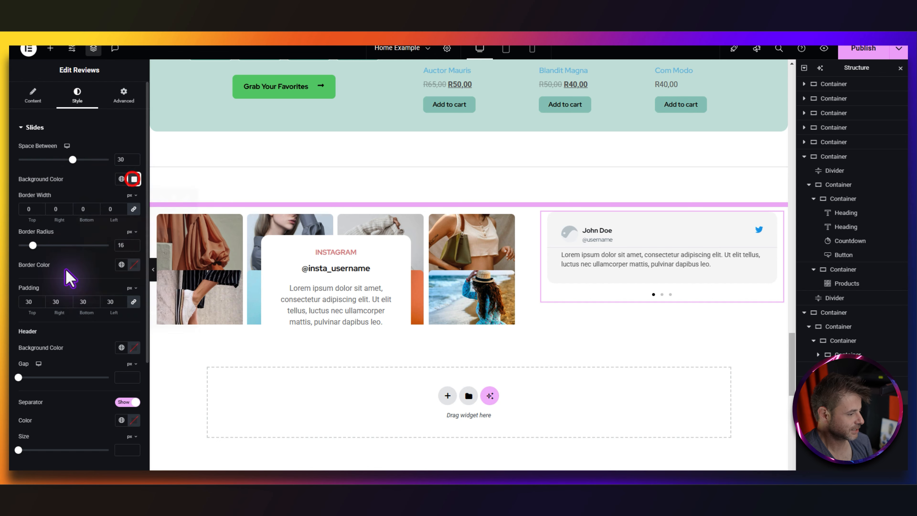
click(134, 347)
key(ctrl+v)
click(105, 355)
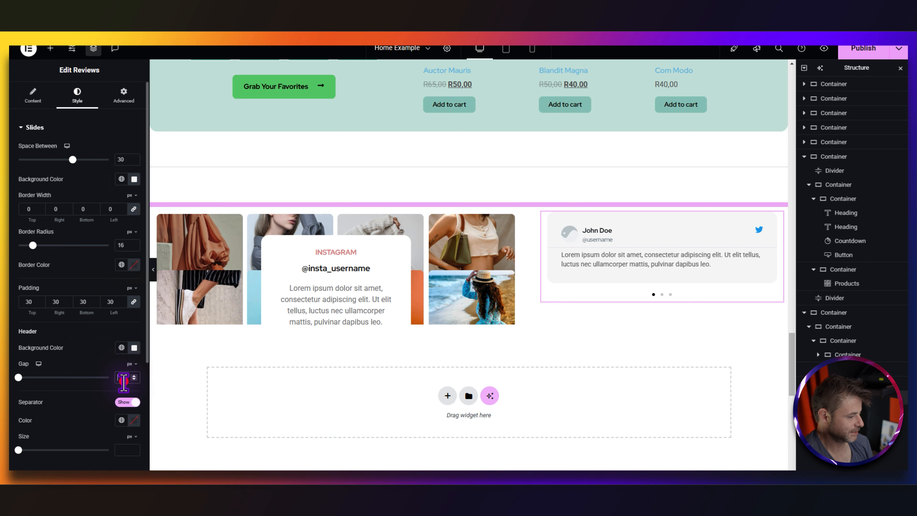
- Set the review header's gap to 30 px and hide its separator
click(124, 381)
text(30)
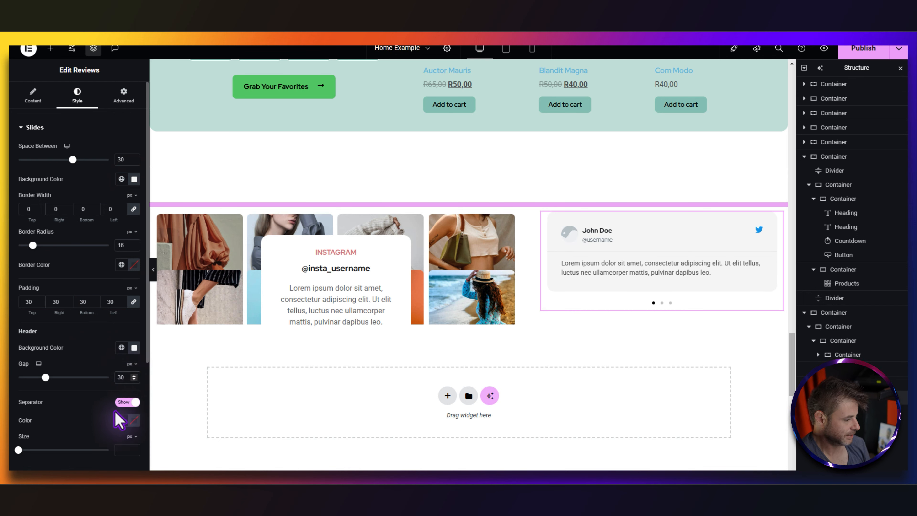
click(127, 402)
- Set the reviewer name's text color to dark grey #494949
scroll(88, 408, down, 3)
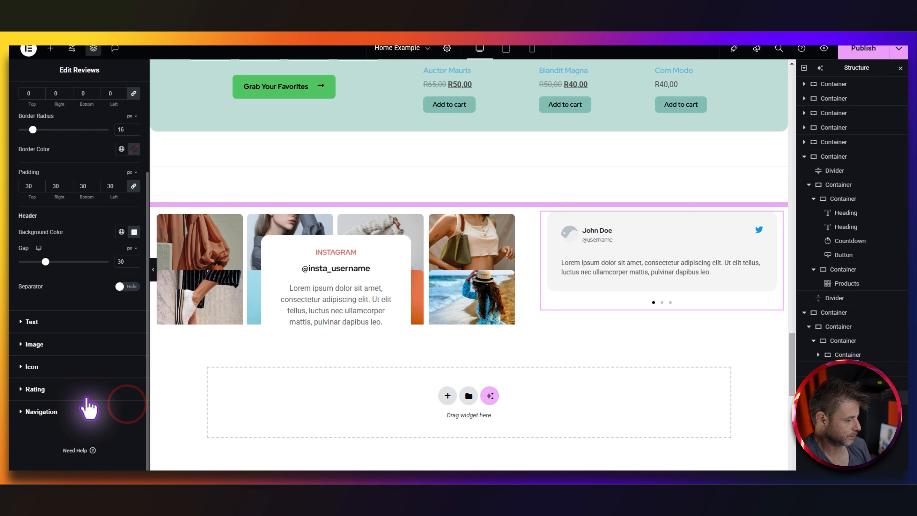
click(66, 321)
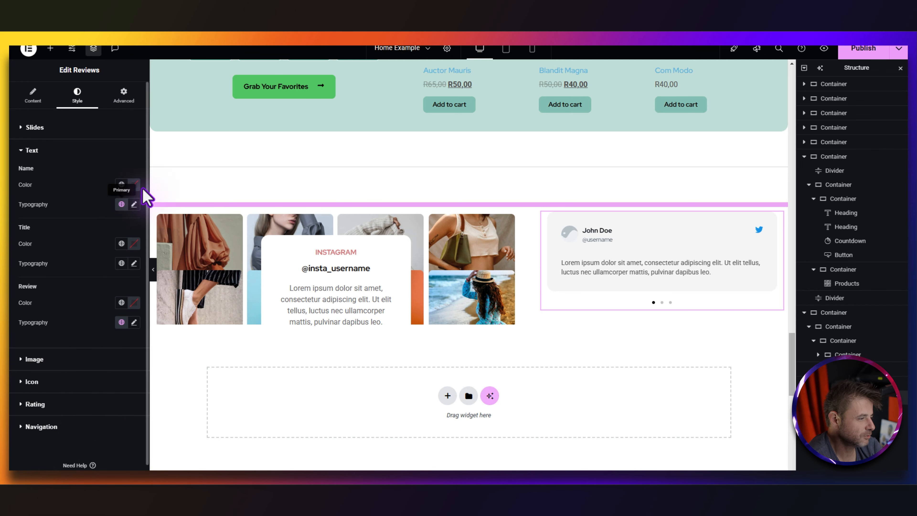
click(134, 184)
drag(116, 236, 72, 264)
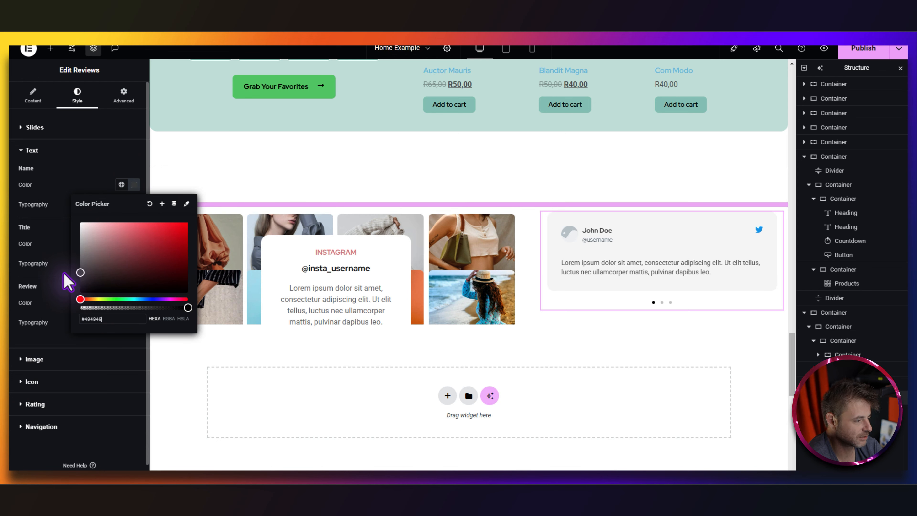
click(54, 238)
- Set the reviewer name's typography to 18 px with a line height of 1.2
click(134, 203)
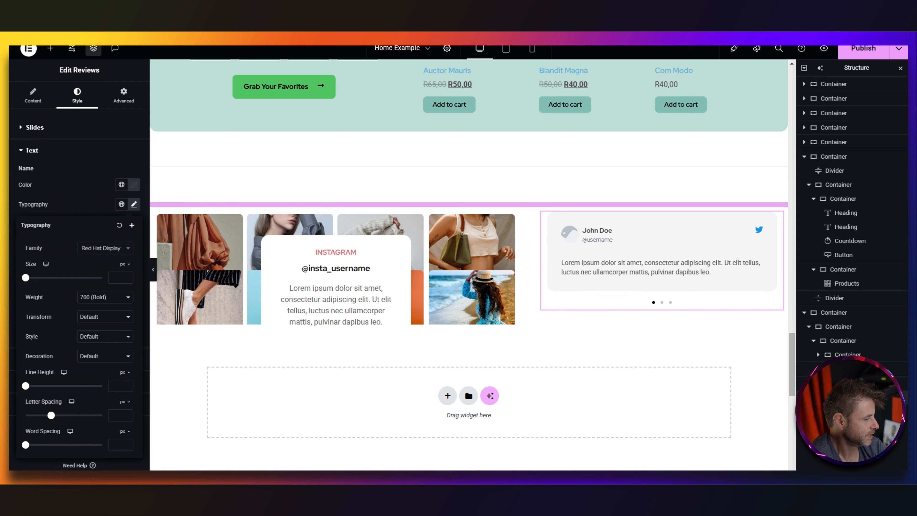
click(118, 277)
text(18)
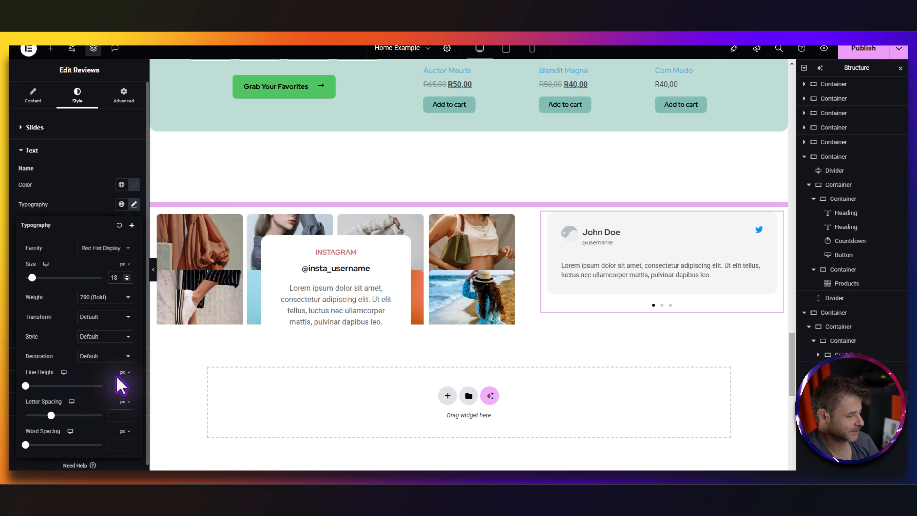
click(122, 372)
click(119, 385)
text(1.2)
click(134, 204)
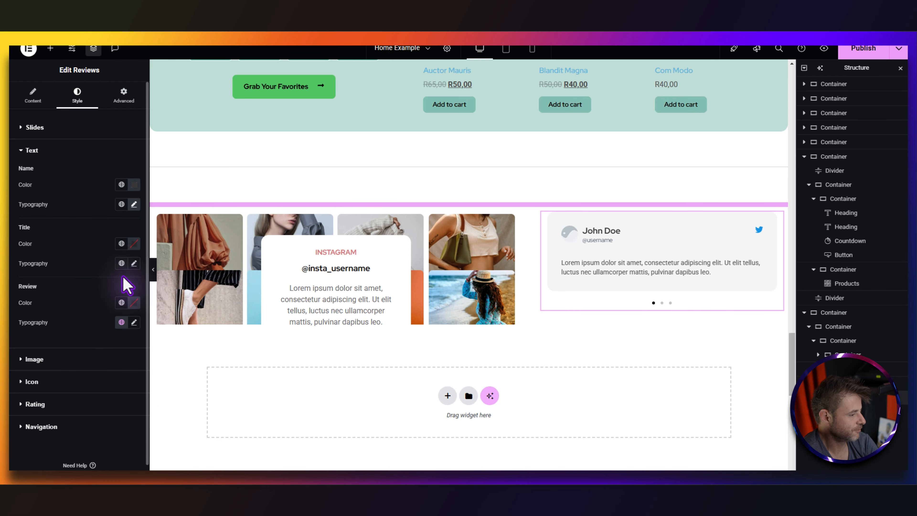
- Set the reviewer title's typography to Red Hat Display, 14 px, with a line height of 1.2
click(134, 263)
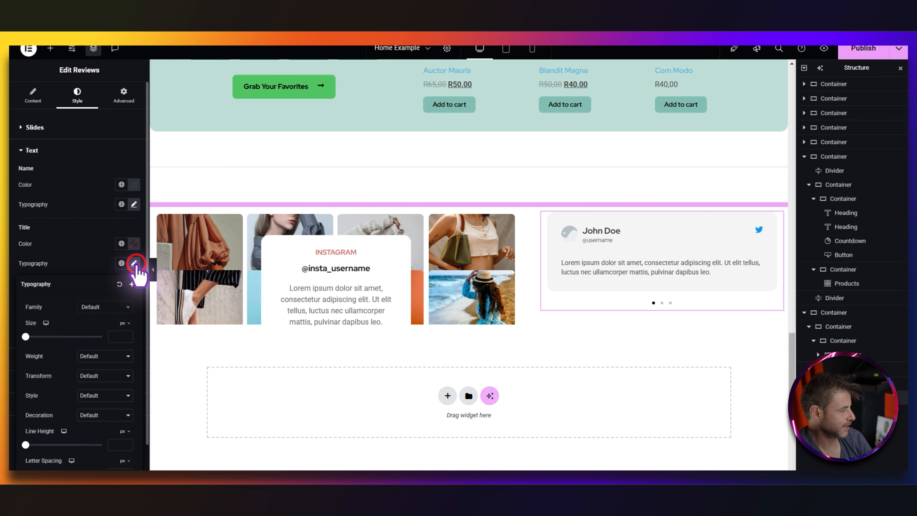
click(105, 307)
click(113, 334)
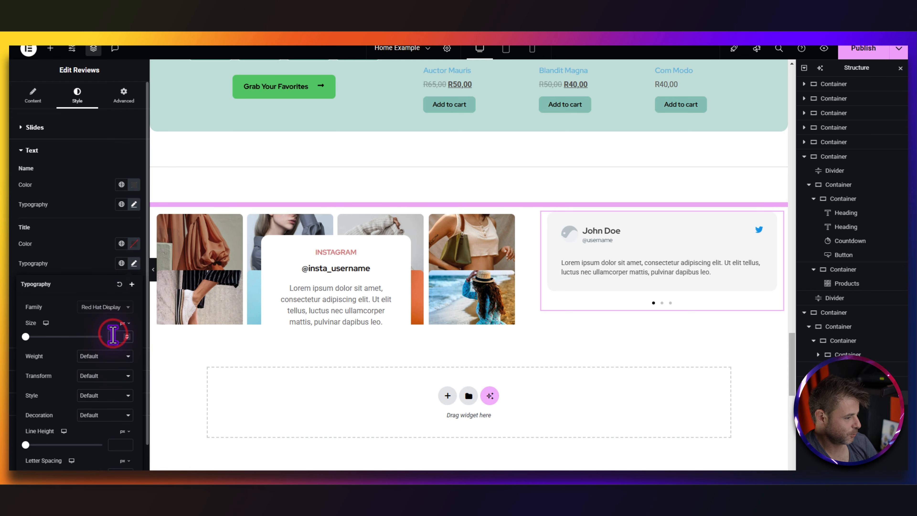
text(14)
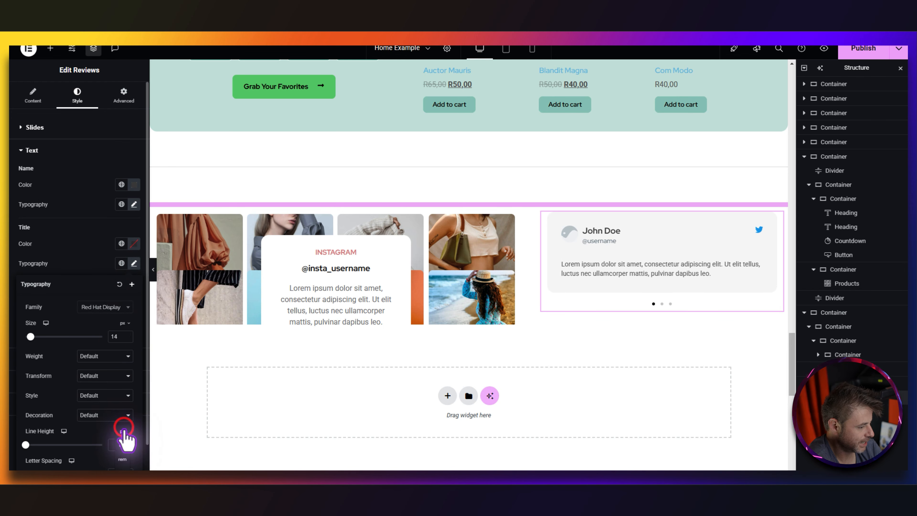
click(124, 443)
click(119, 443)
text(1.2)
click(49, 263)
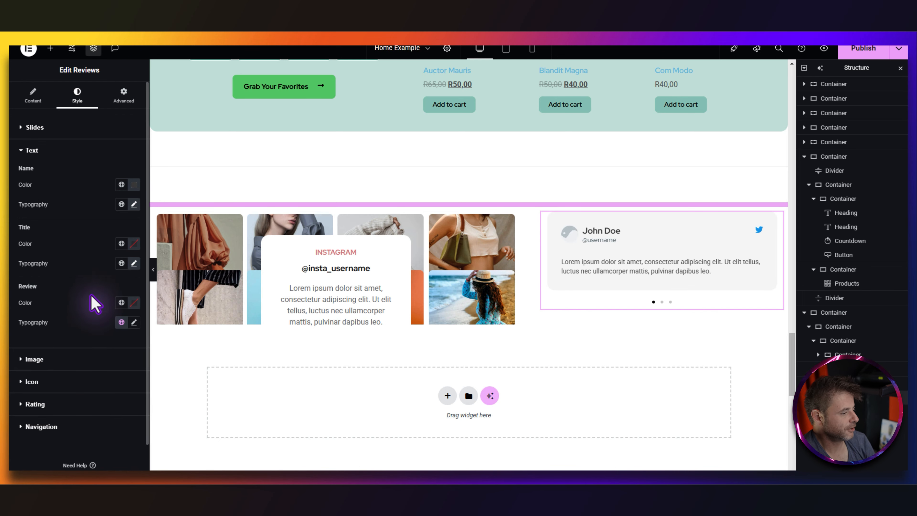
click(132, 303)
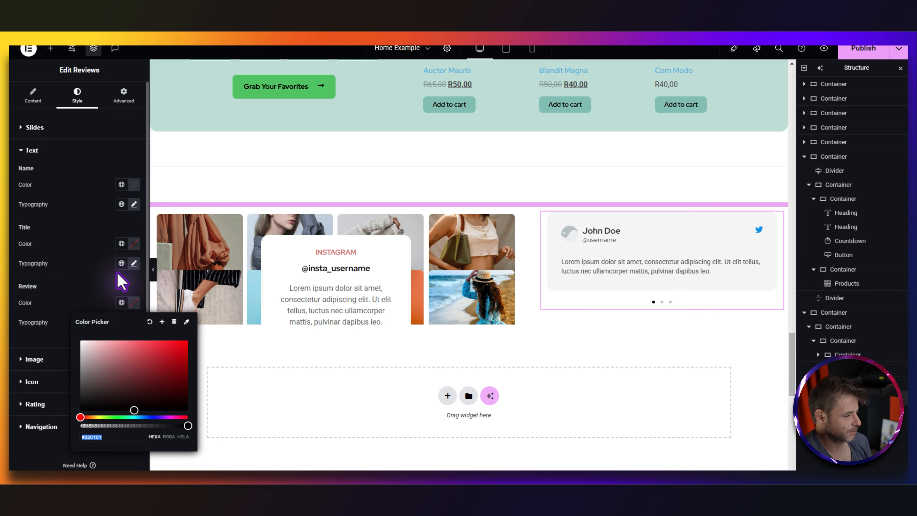
text(#F3F3F3)
click(65, 260)
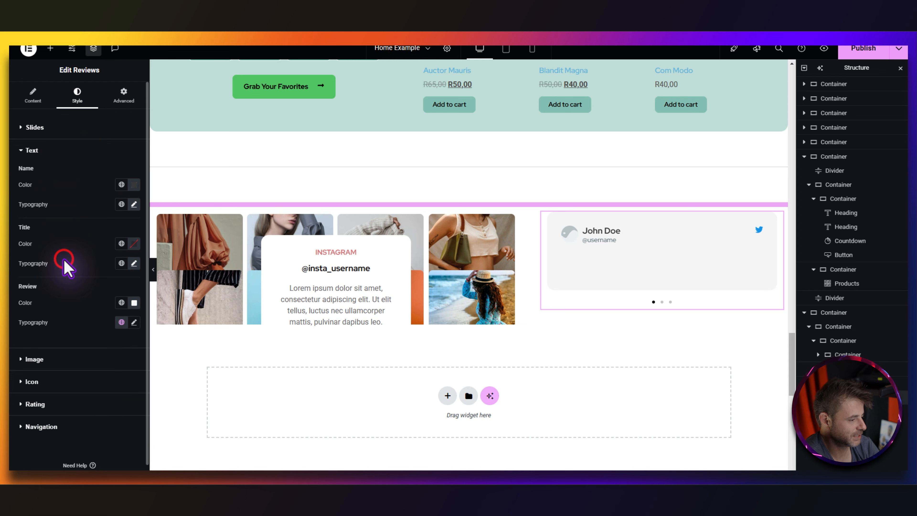
- Copy the reviewer name's color and apply #494949 as the review text color
click(134, 184)
click(89, 175)
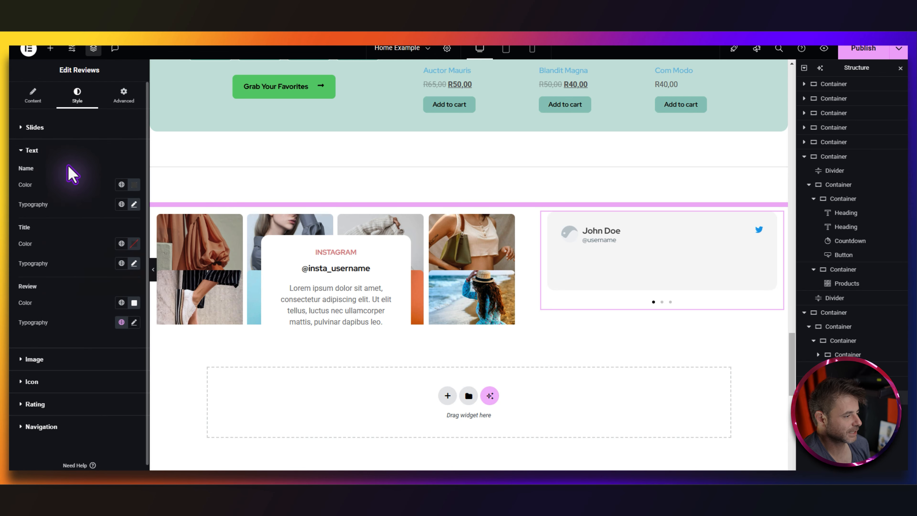
click(134, 303)
text(#494949)
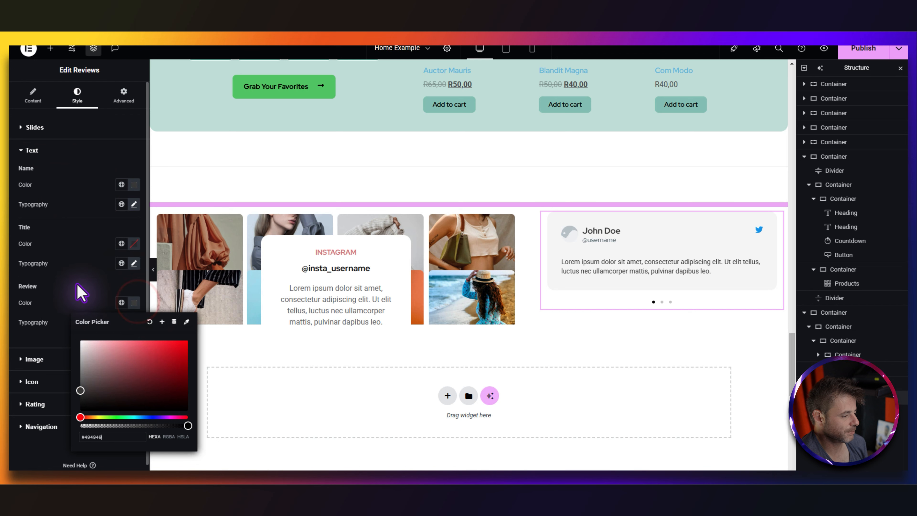
click(77, 285)
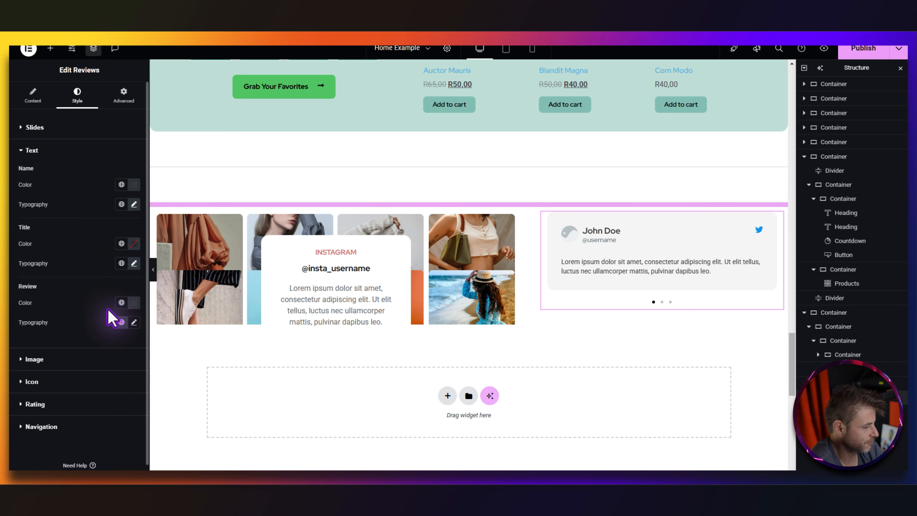
- Set the review text's typography to 16 px with a line height of 1.5 em
click(134, 322)
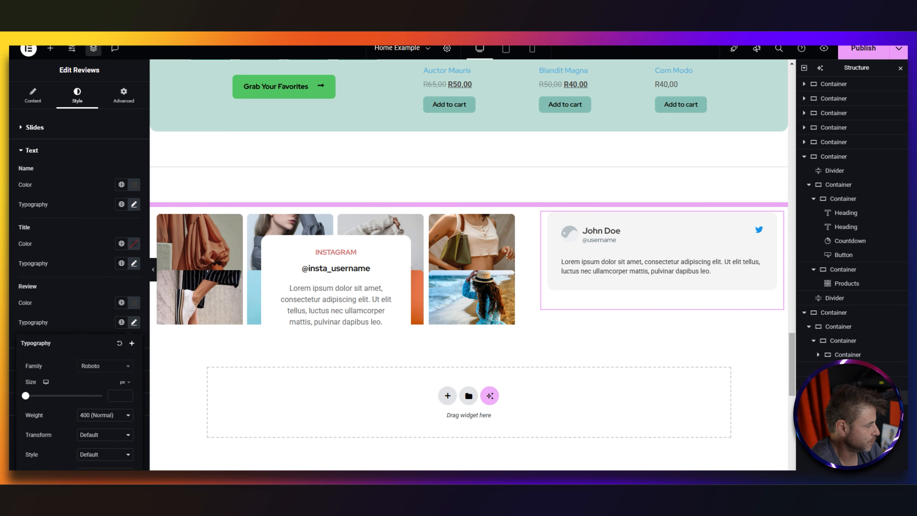
click(109, 395)
text(16)
click(109, 418)
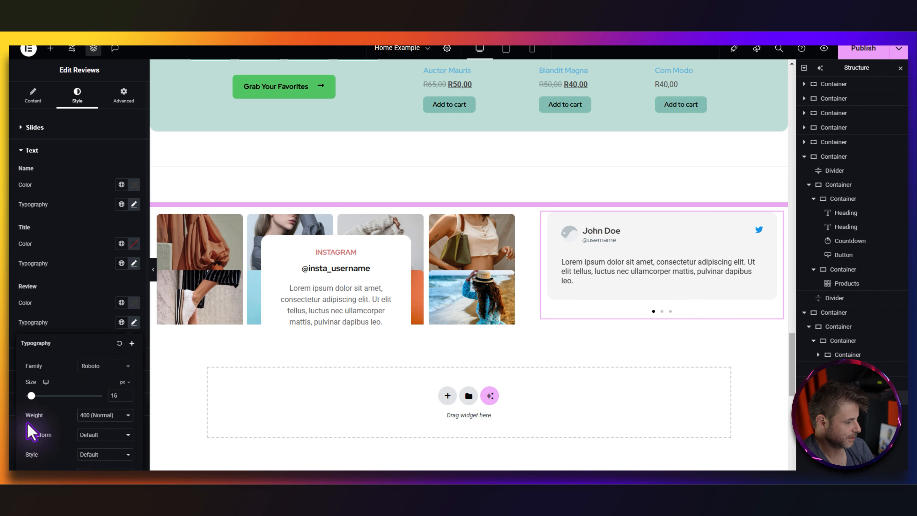
scroll(54, 419, down, 3)
click(126, 394)
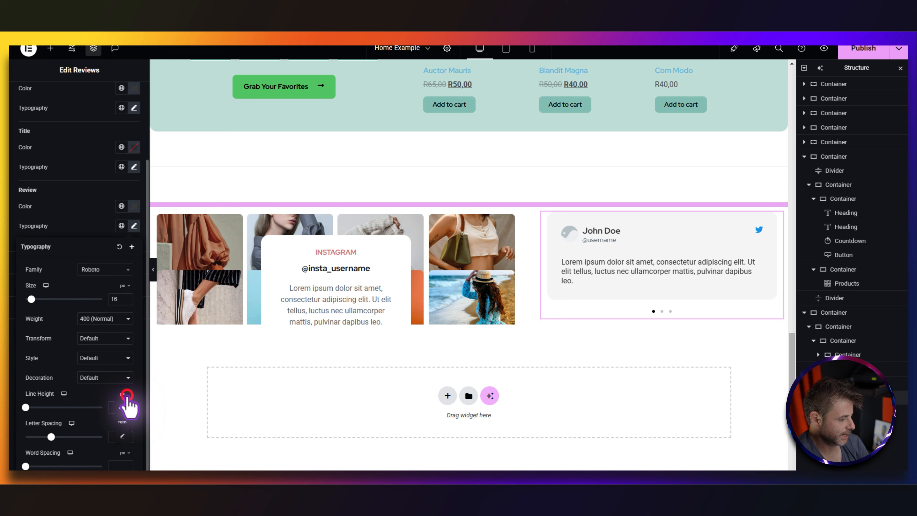
click(124, 401)
click(114, 408)
text(1.5)
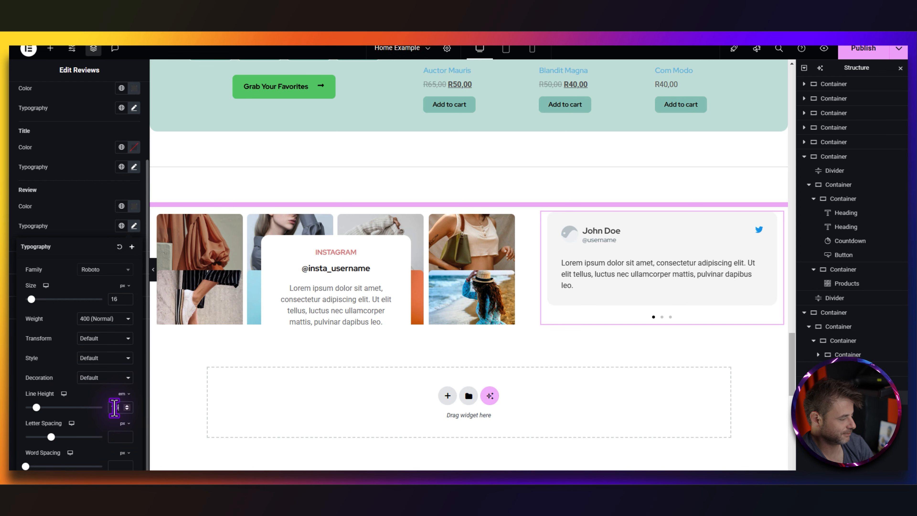
click(134, 225)
- Set the reviewer image's size to 40 px and its gap to 15 px
click(66, 258)
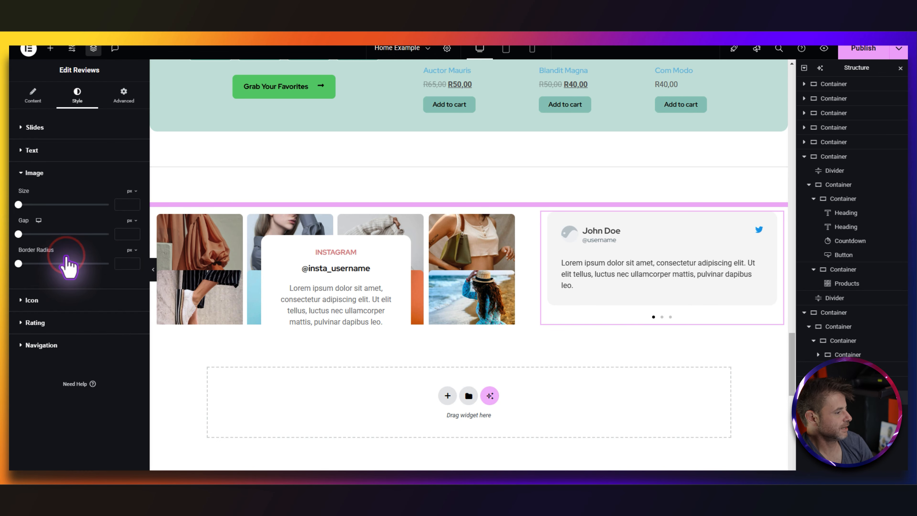
click(120, 204)
text(40)
click(124, 233)
text(15)
- Unlink the reviews widget's margins, set the right and left margins to -15 px, and publish the page
click(133, 103)
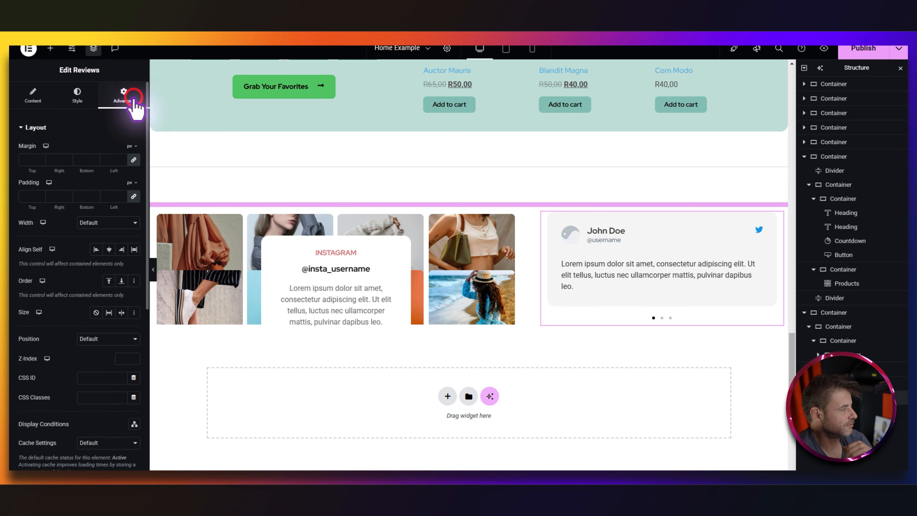
click(139, 159)
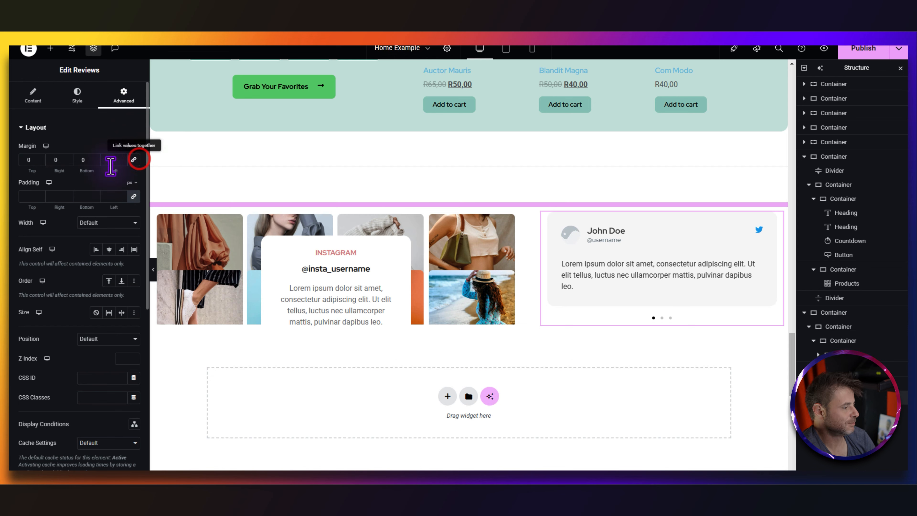
drag(61, 160, 37, 161)
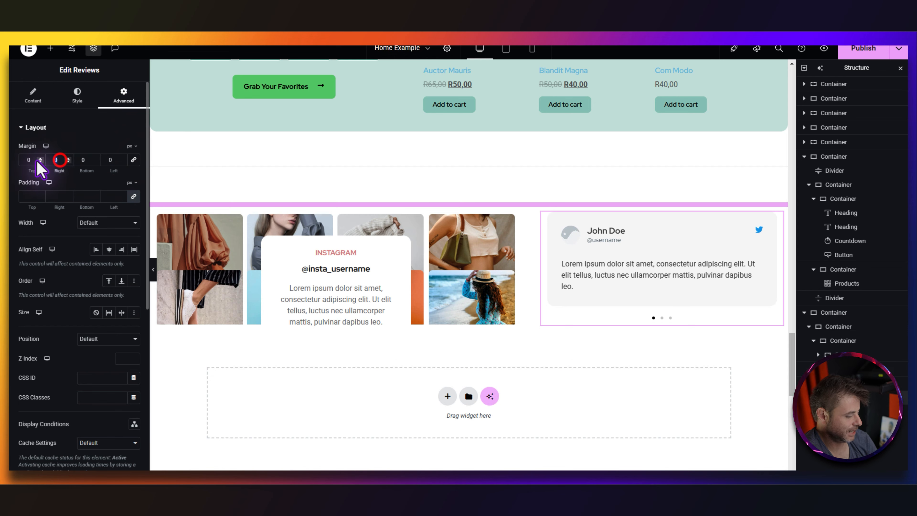
text(-15)
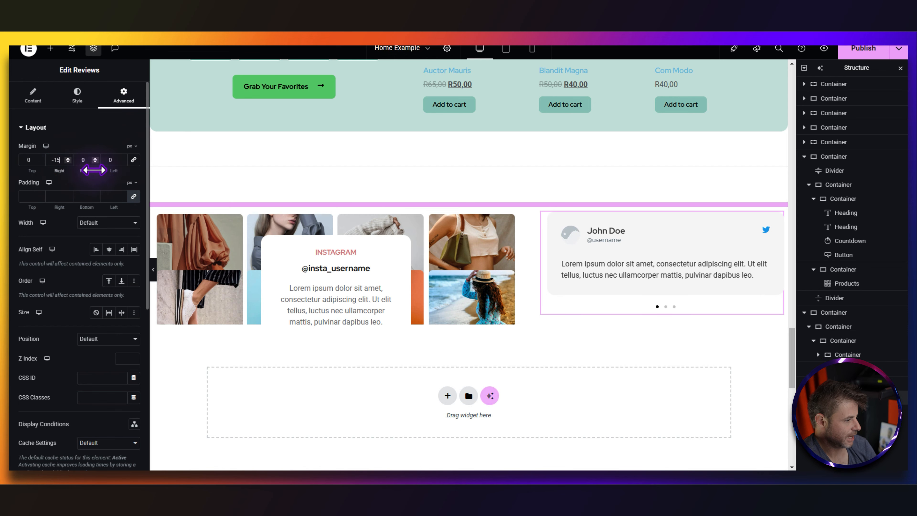
click(113, 160)
key(BackSpace)
text(-15)
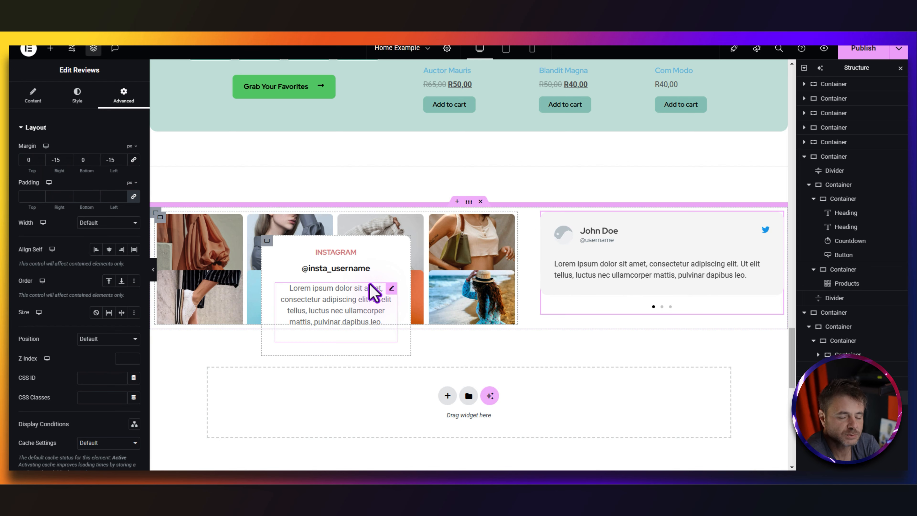
click(853, 55)
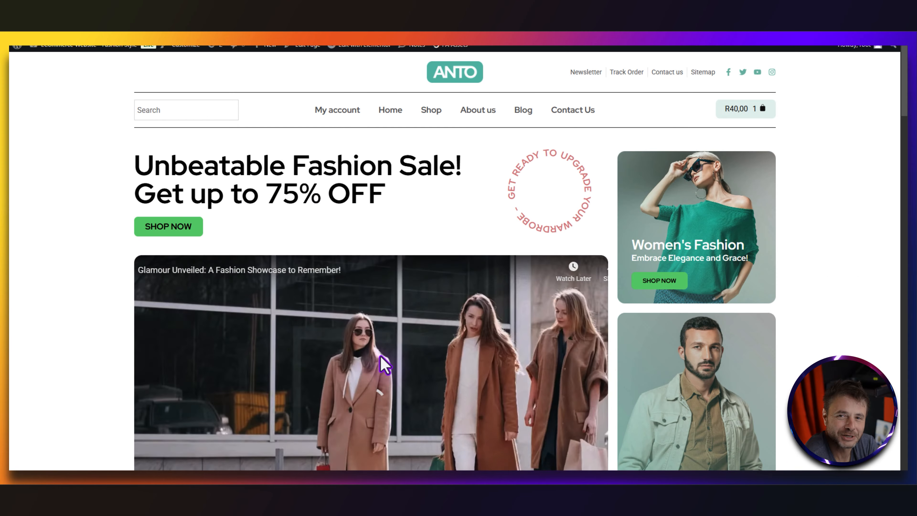
- Examine the live home page's layout across the hero, product, category, video, countdown offer, Instagram and reviews sections
scroll(172, 352, down, 10)
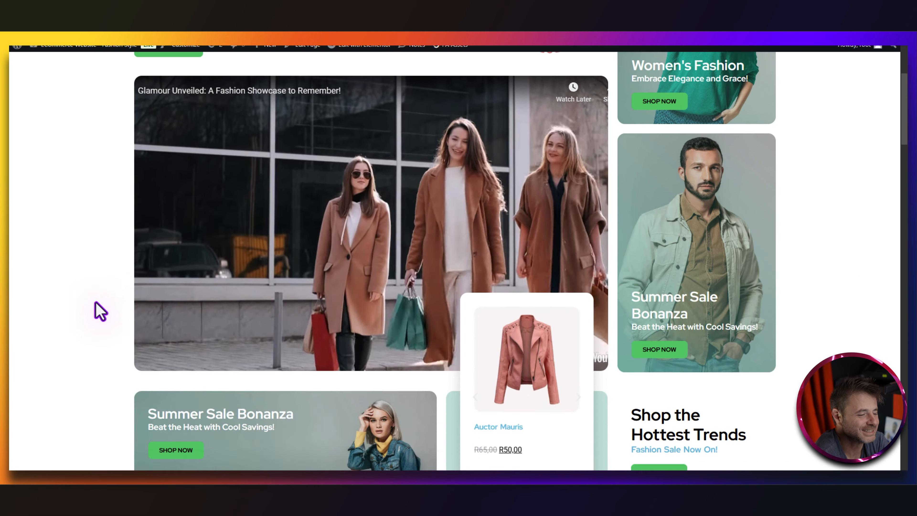
scroll(96, 302, down, 20)
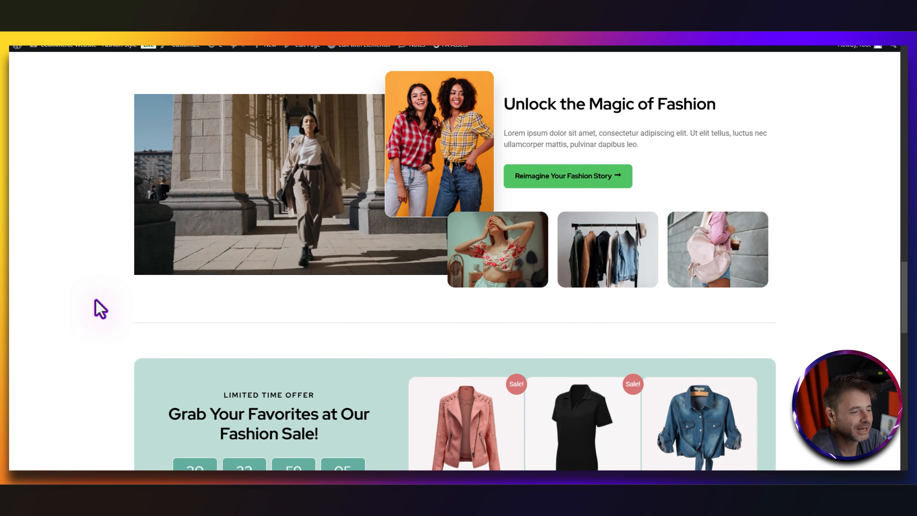
scroll(100, 309, down, 15)
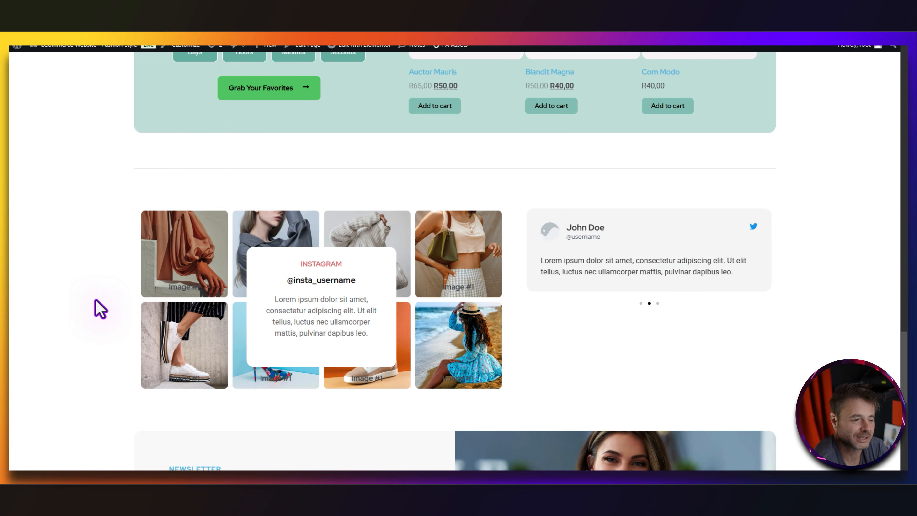
scroll(100, 307, up, 20)
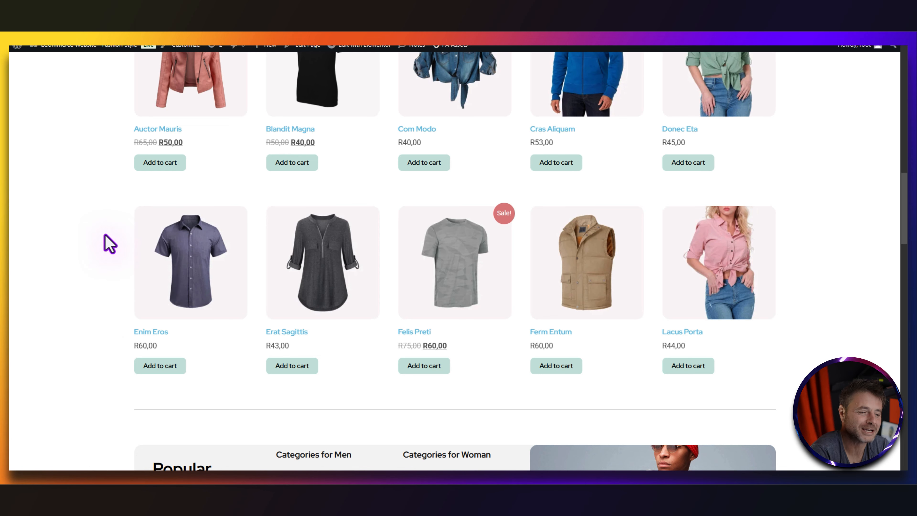
scroll(452, 311, up, 3)
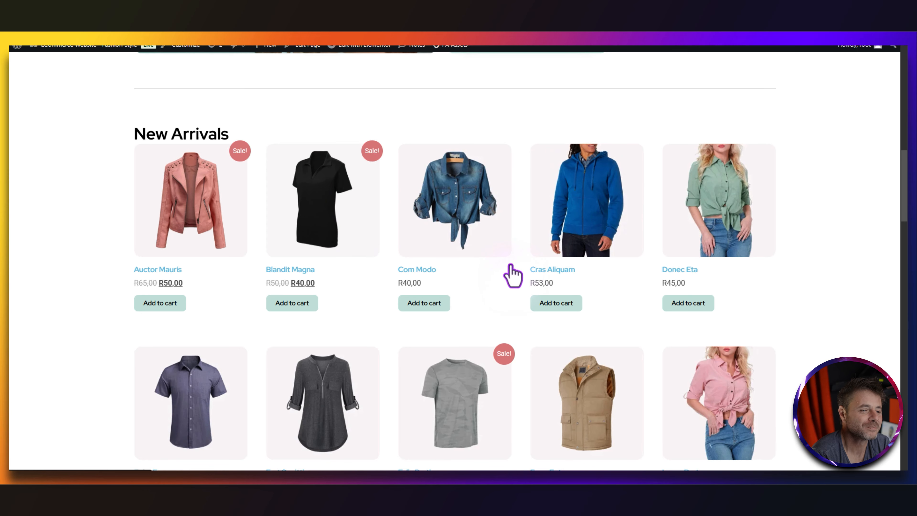
scroll(510, 275, up, 5)
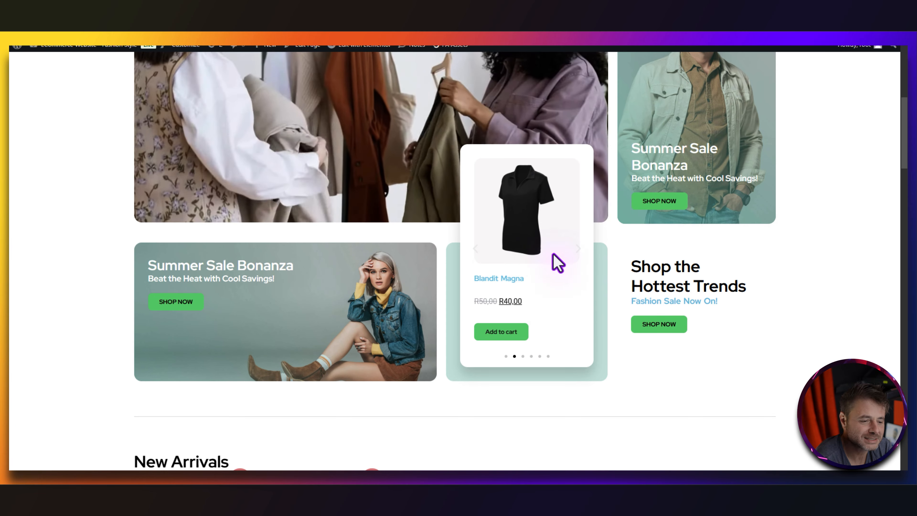
scroll(761, 338, down, 10)
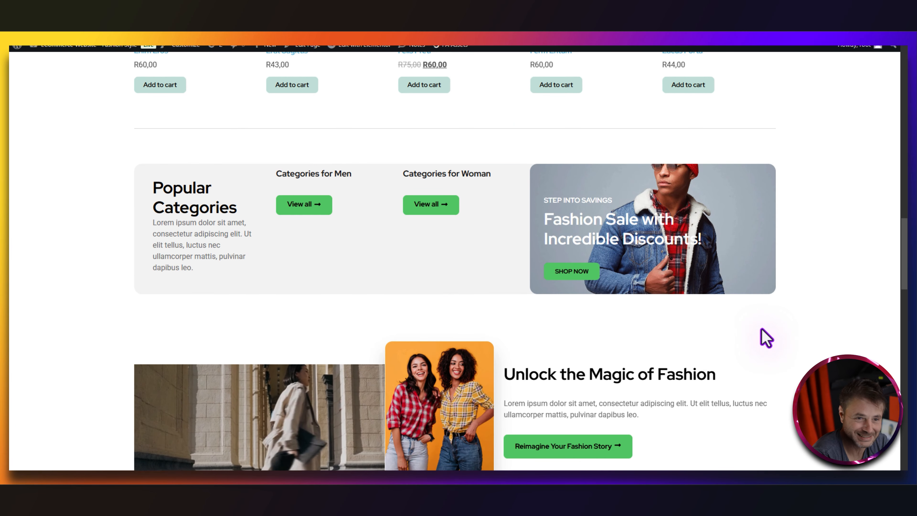
scroll(764, 336, down, 3)
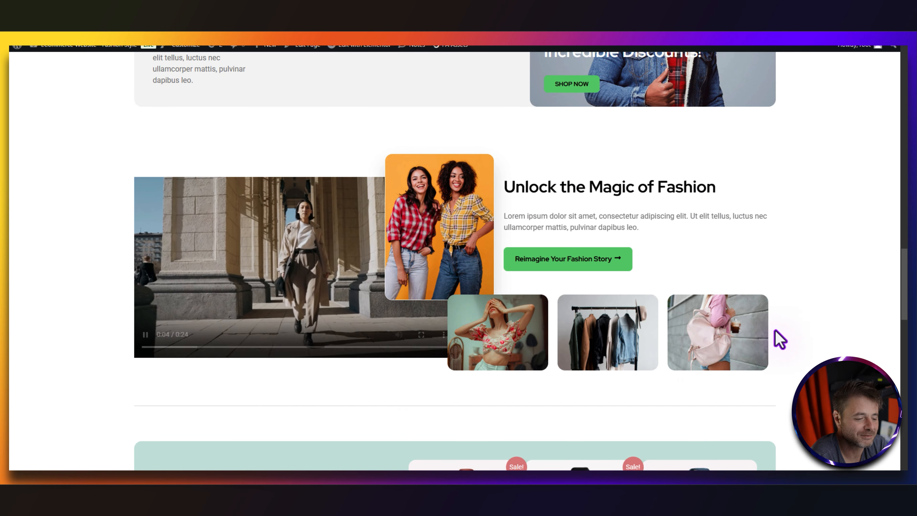
scroll(780, 340, down, 4)
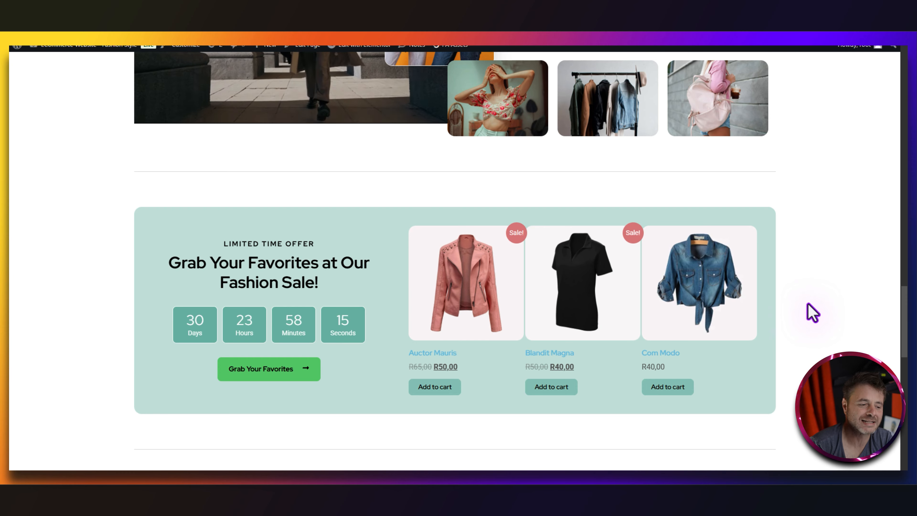
scroll(813, 312, down, 6)
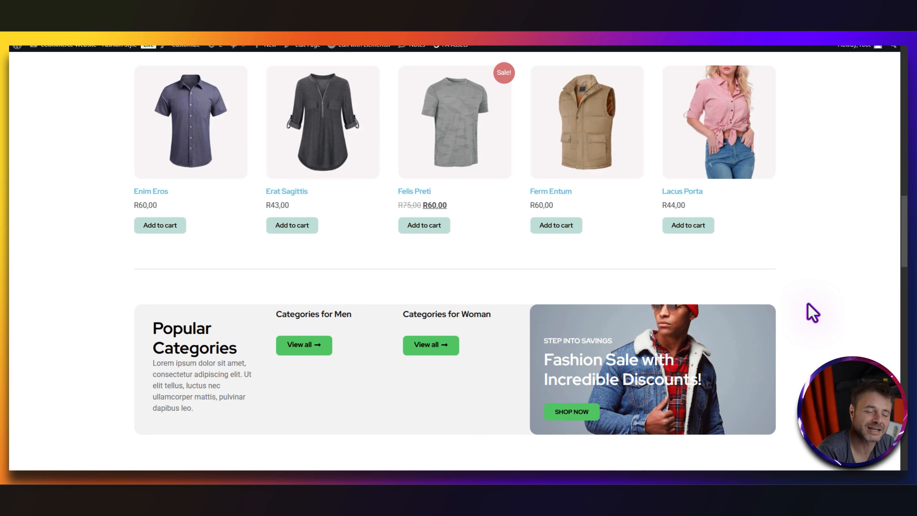